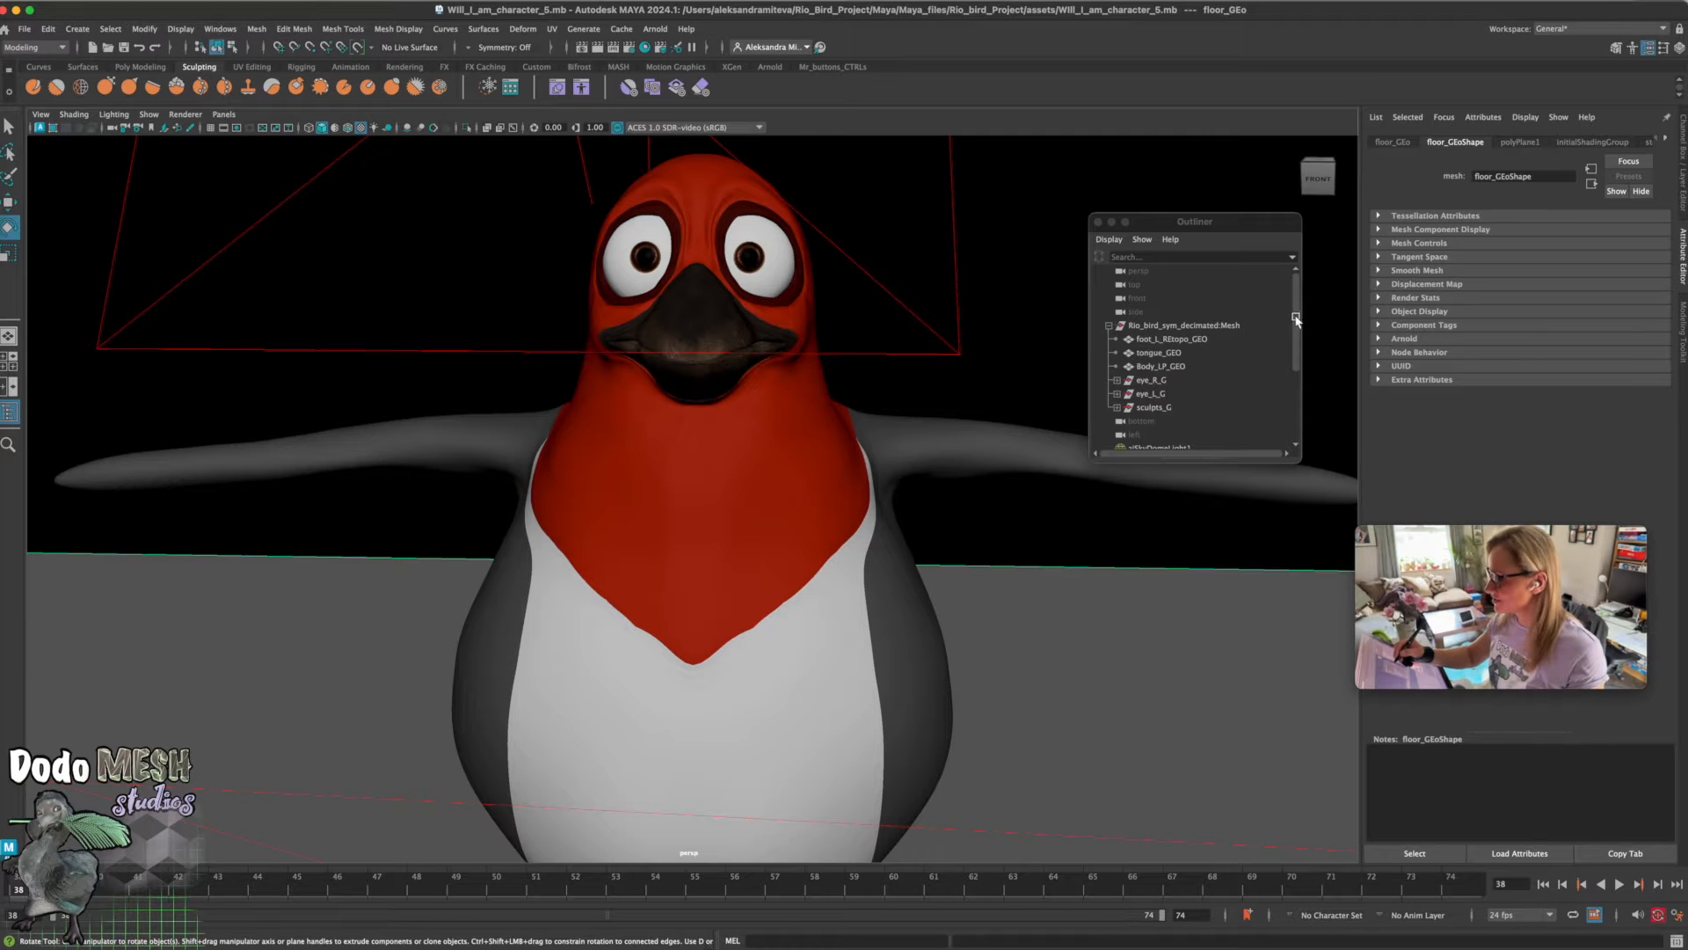
# Delete the existing Alenka_GEO display layer
pyautogui.click(1293, 429)
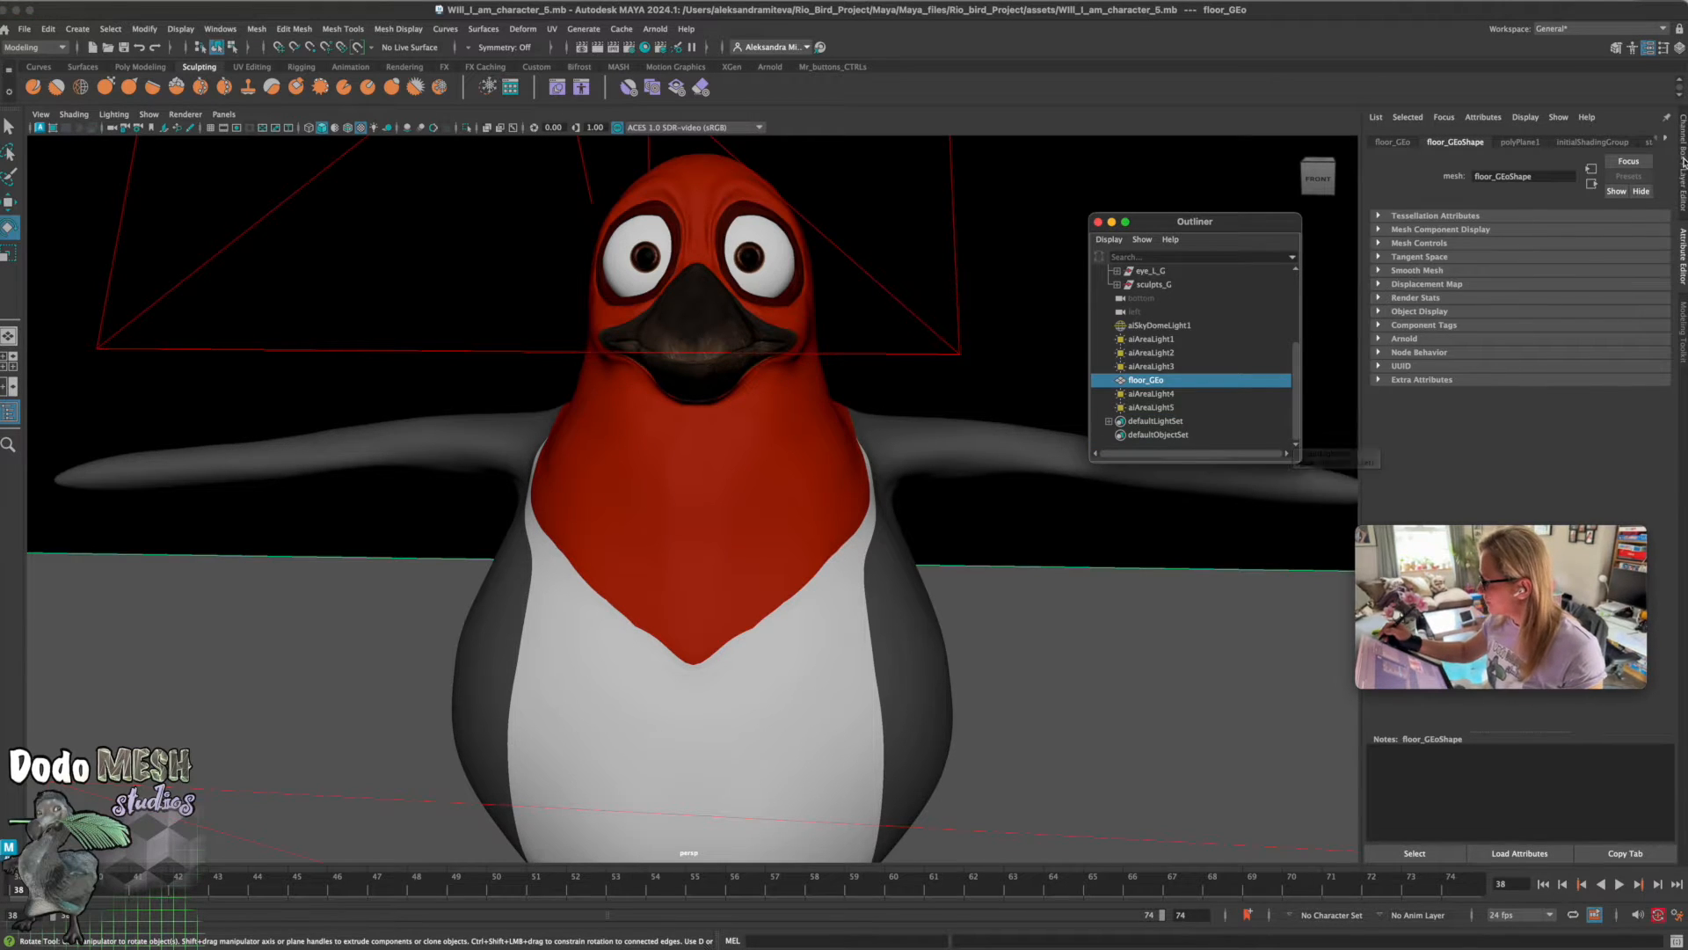
pyautogui.hotkey('ctrl', 'a')
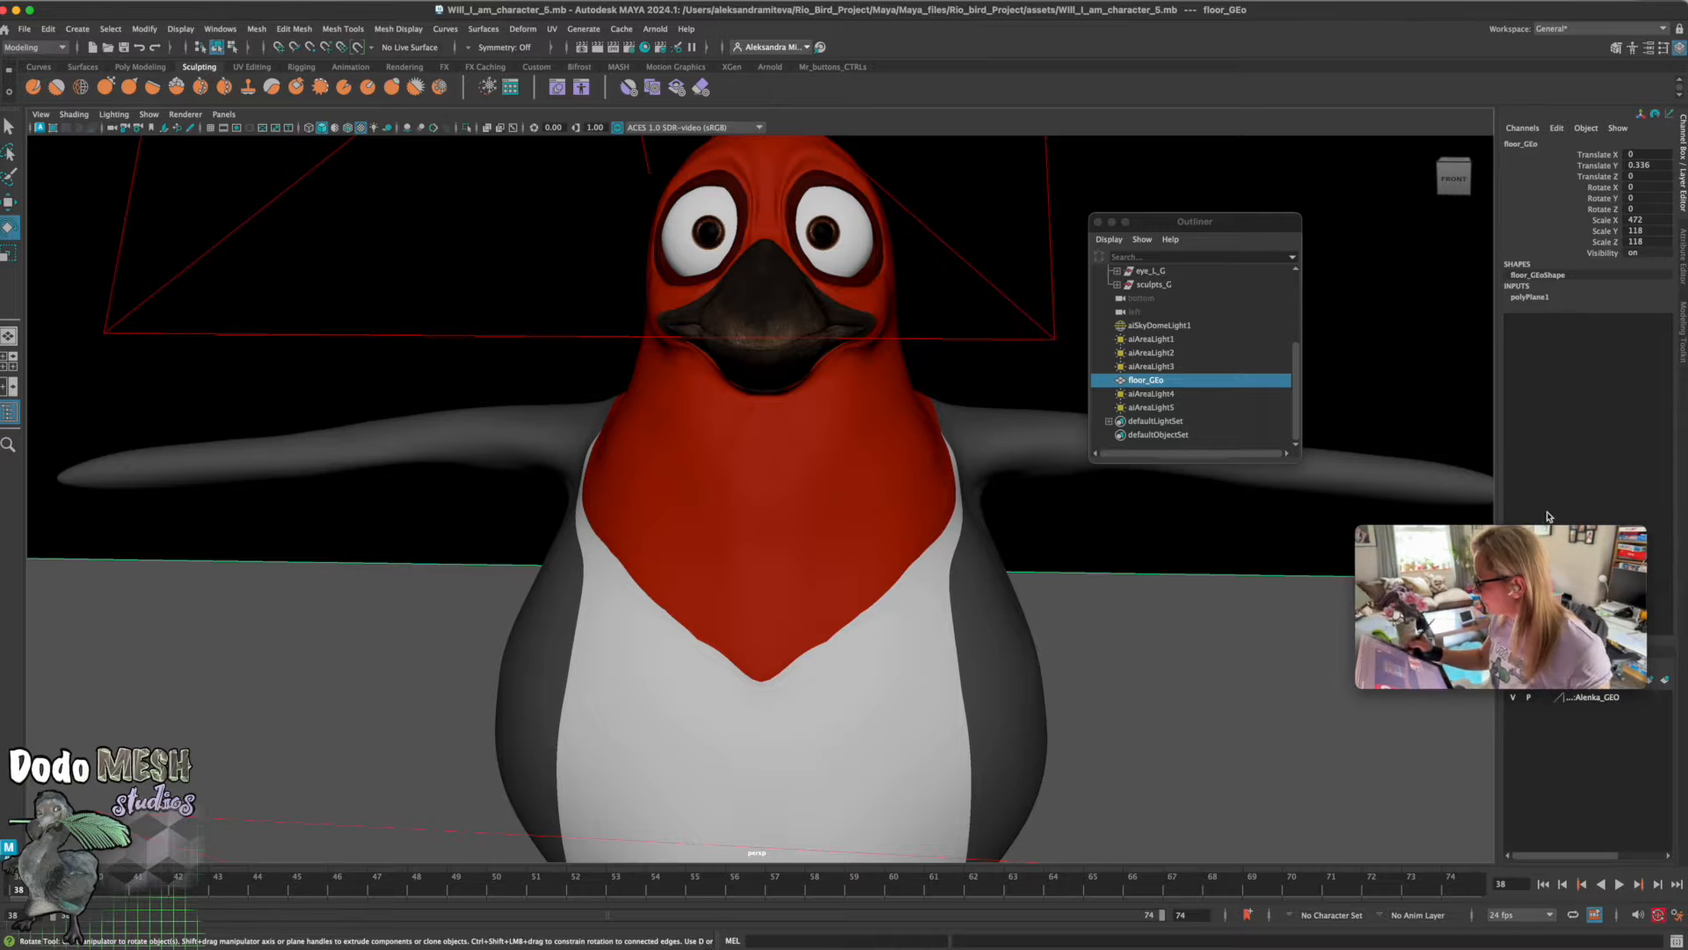
pyautogui.moveTo(1515, 534); pyautogui.dragTo(1361, 710)
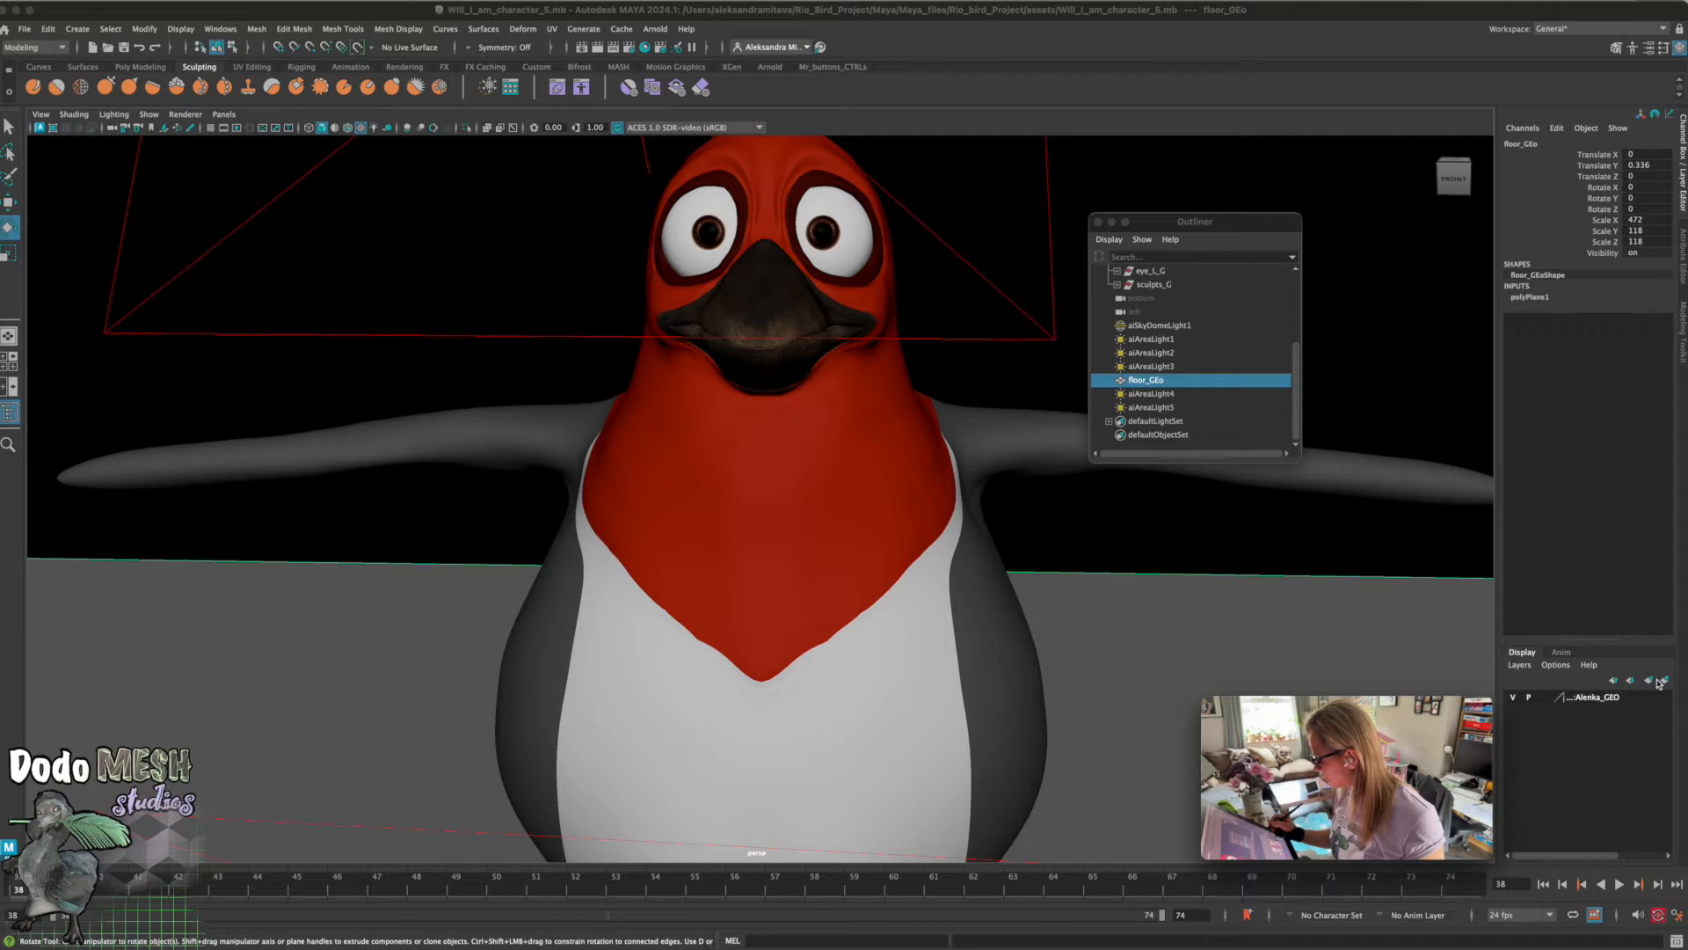
pyautogui.click(1618, 704)
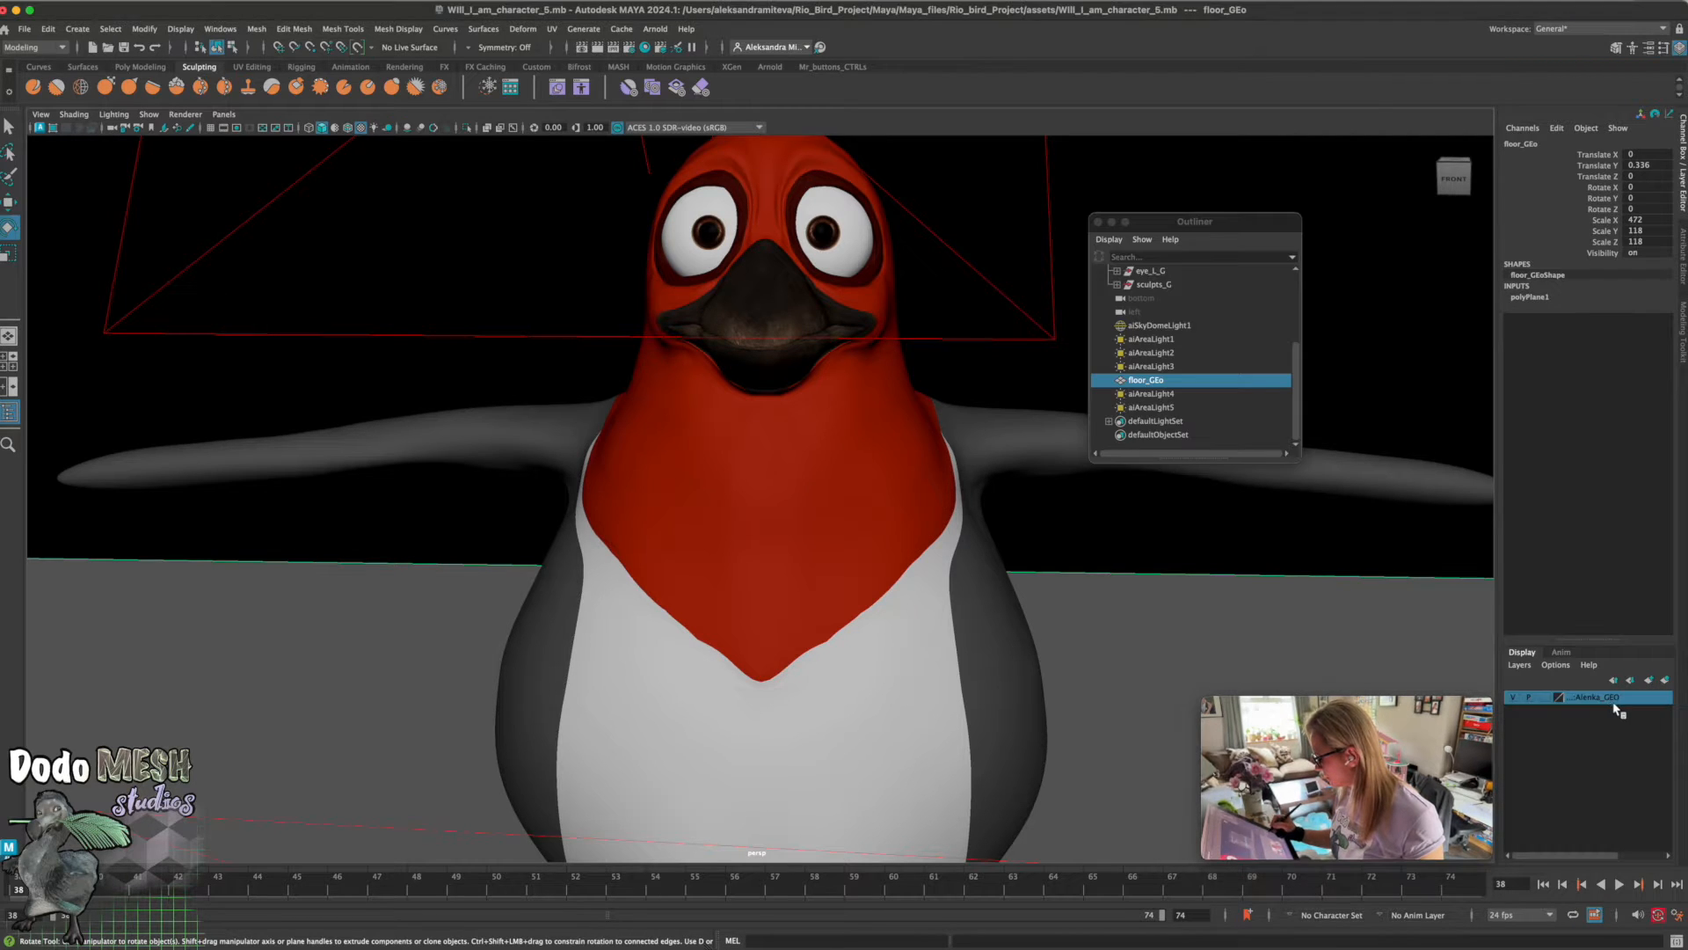
pyautogui.rightClick(1622, 704)
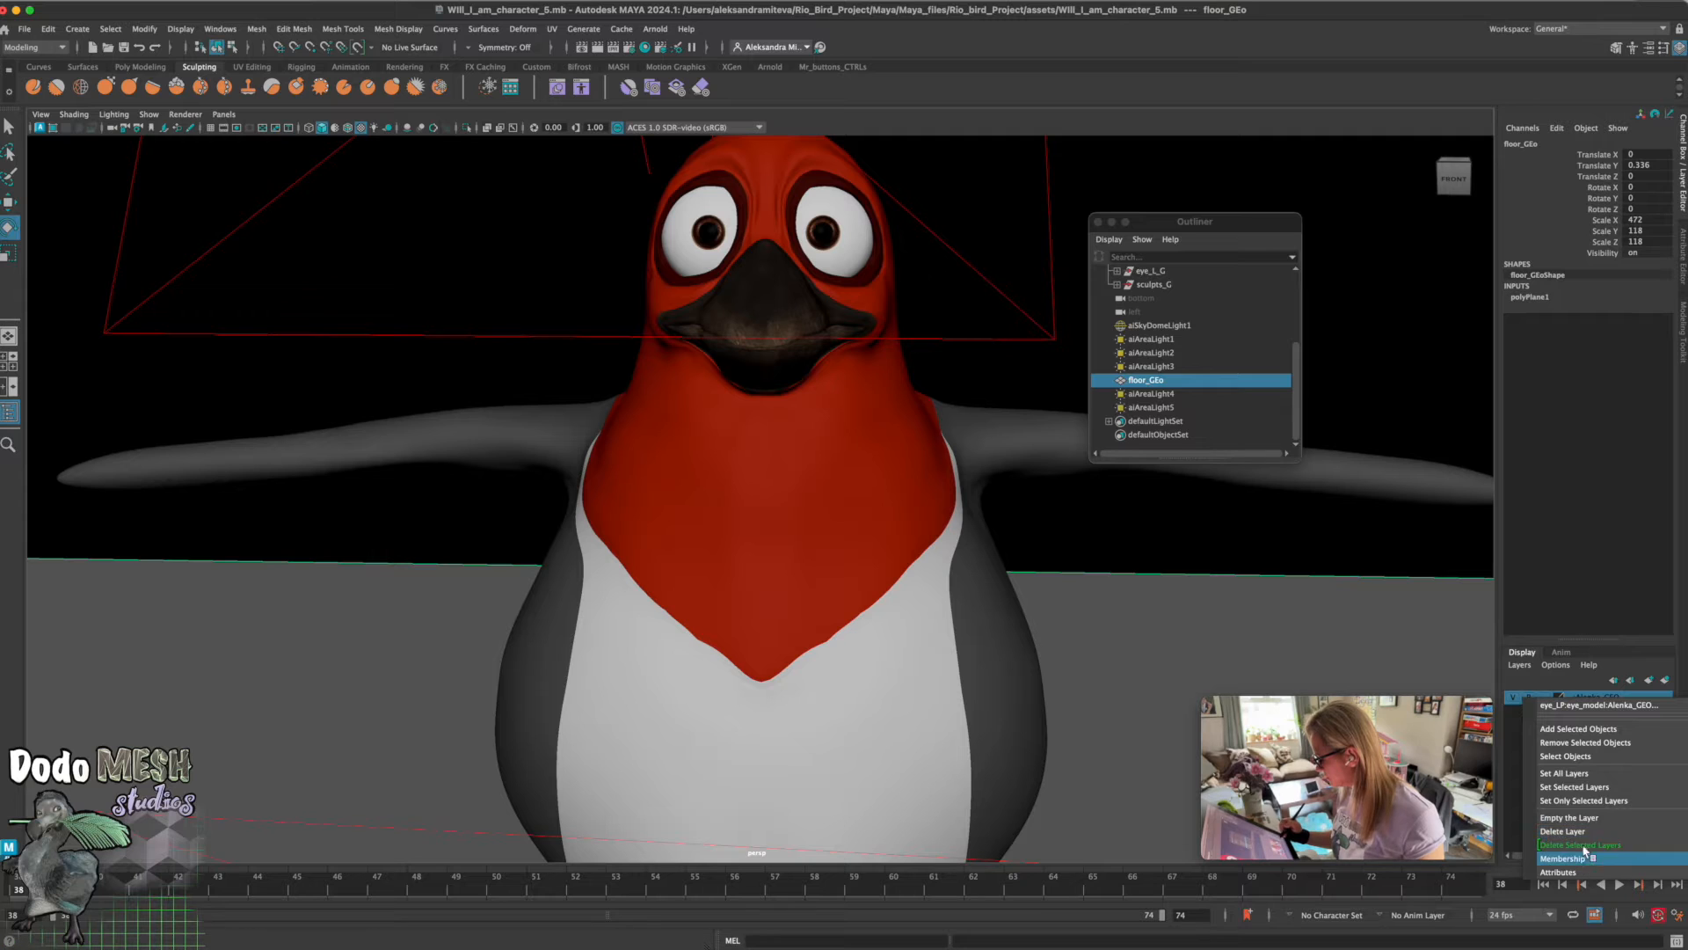
pyautogui.moveTo(1588, 774)
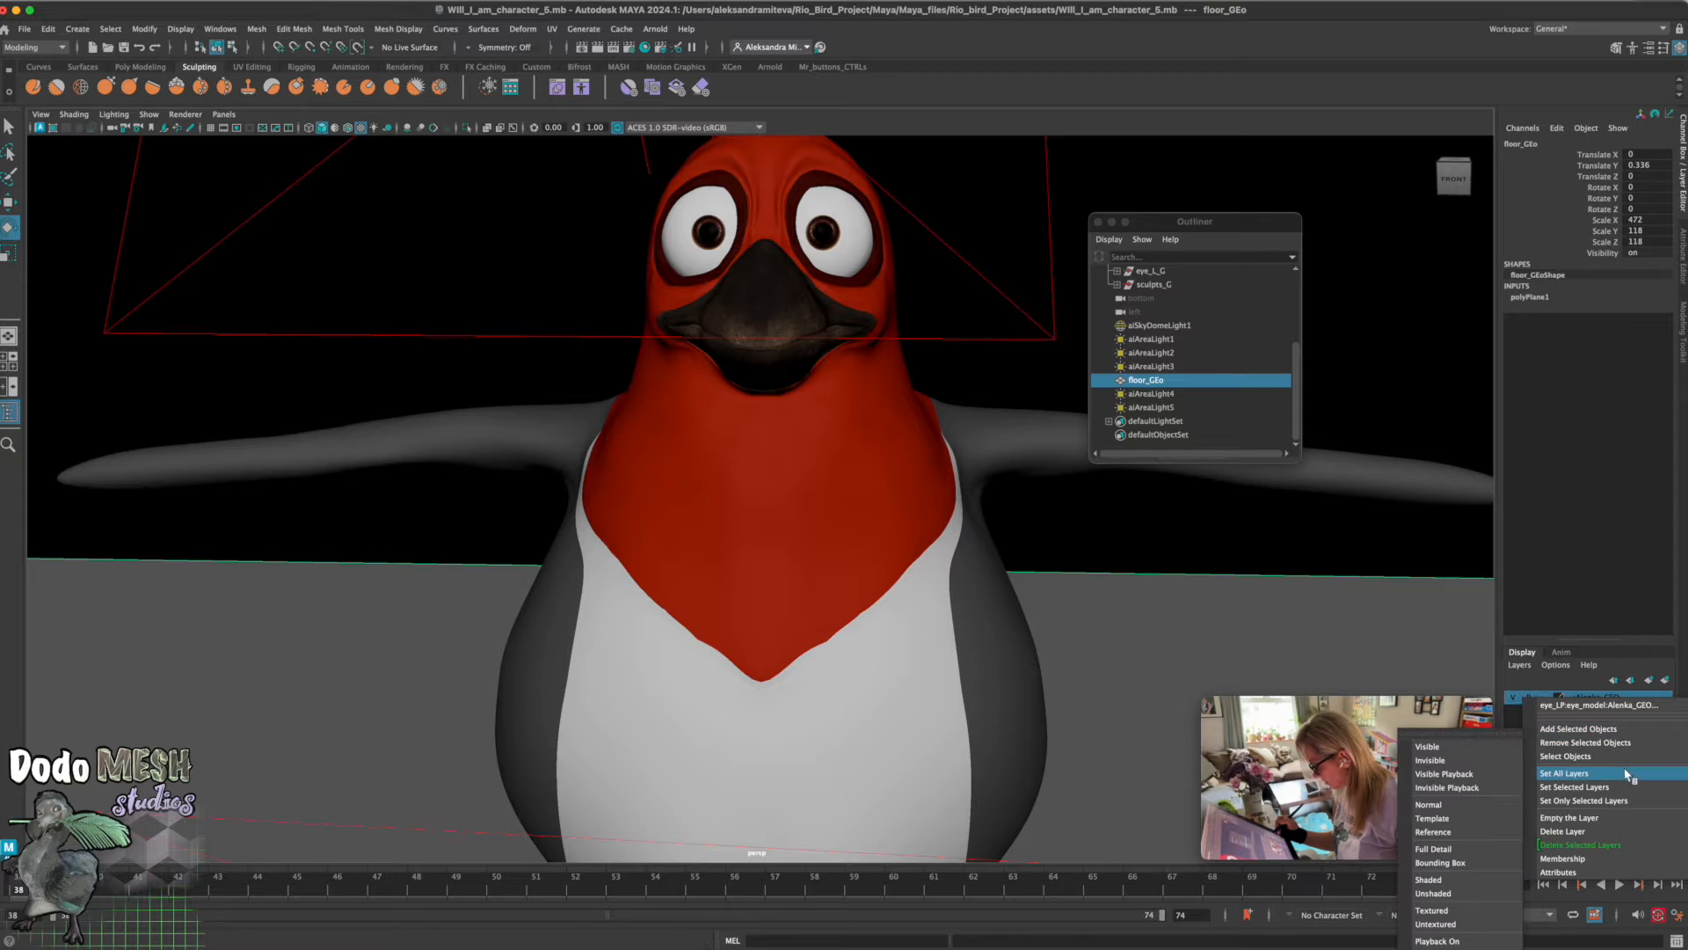
pyautogui.click(1587, 834)
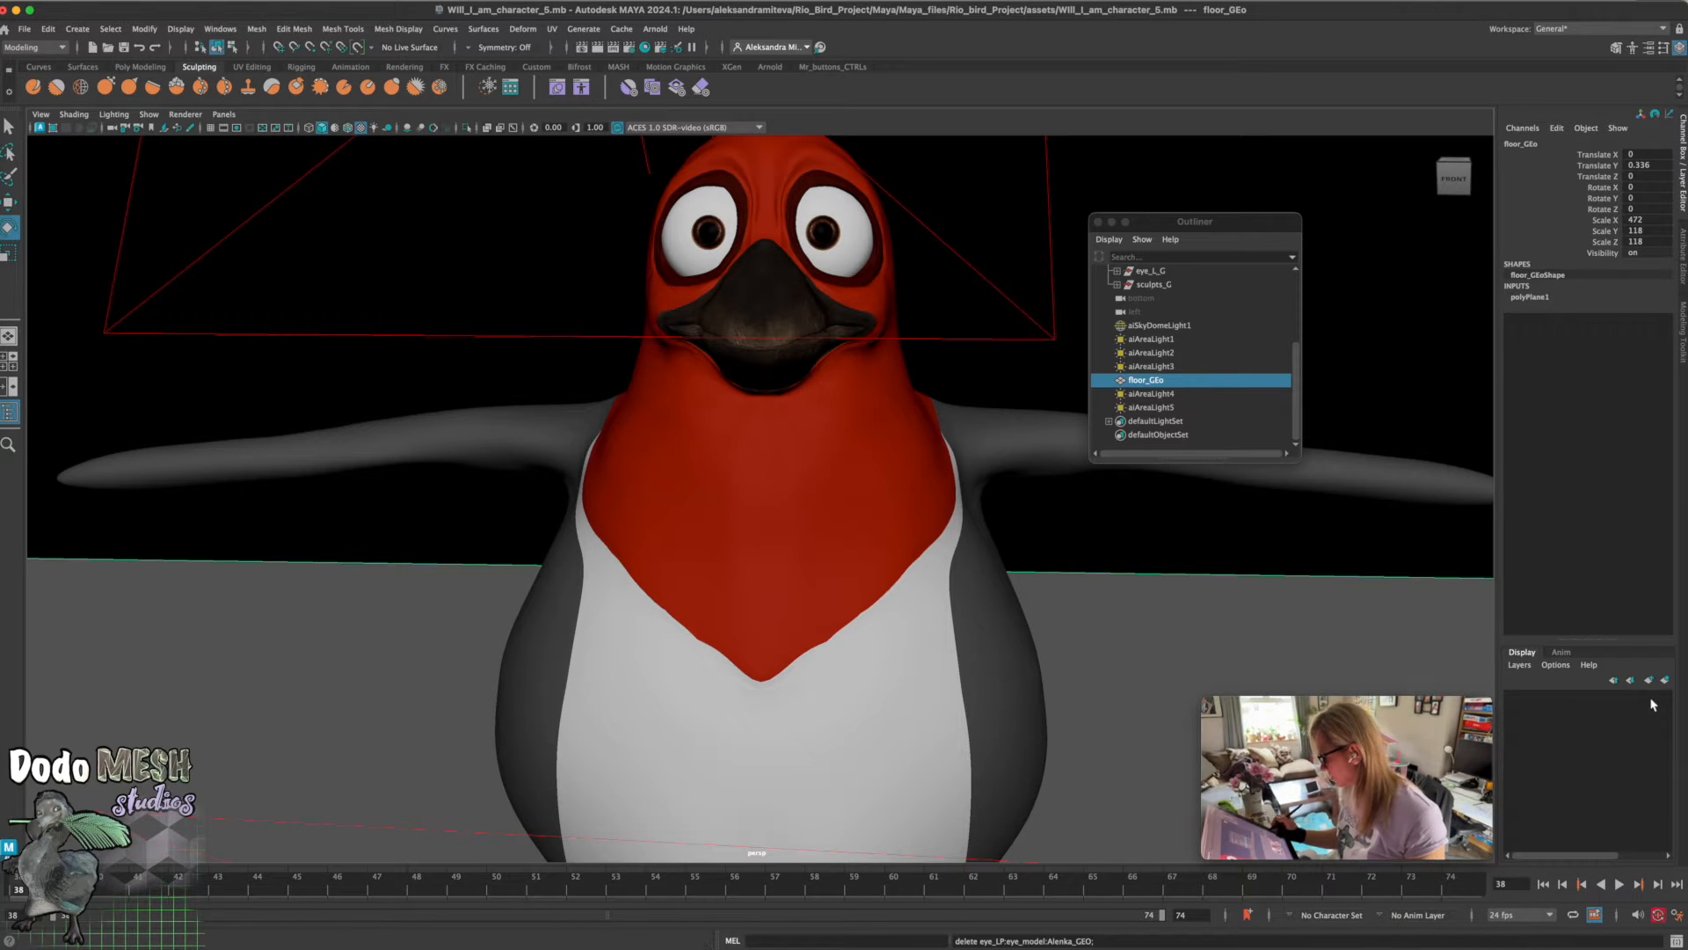
# Create a new display layer and name it "lights"
pyautogui.click(1666, 681)
pyautogui.doubleClick(1589, 698)
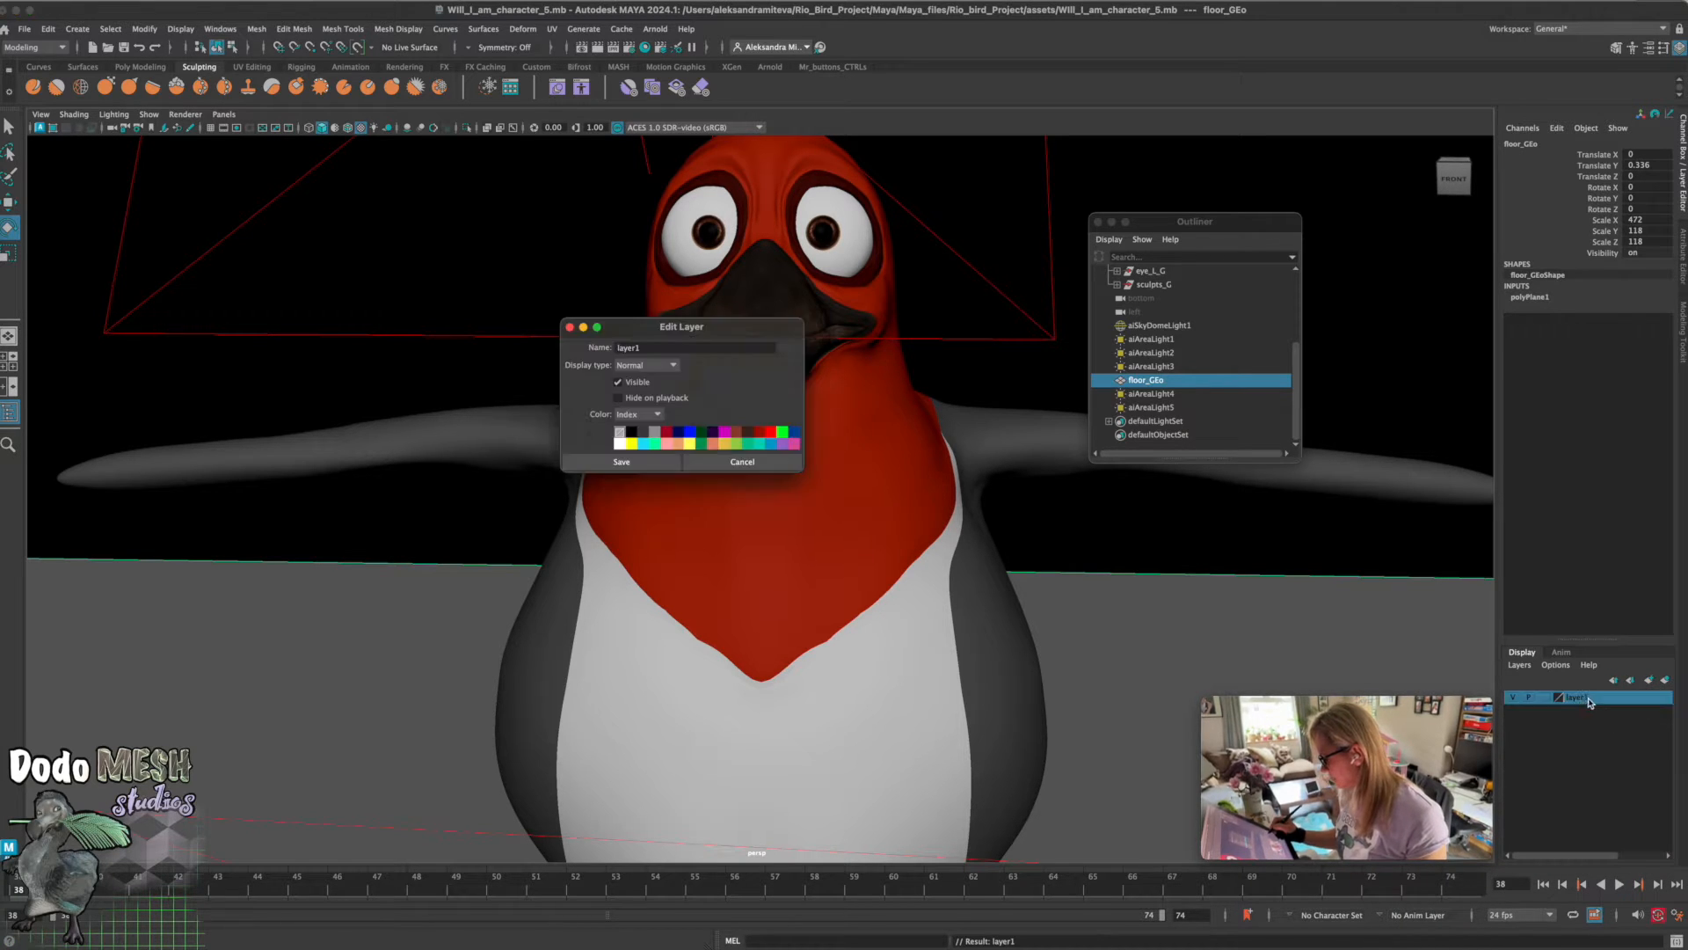
pyautogui.doubleClick(648, 348)
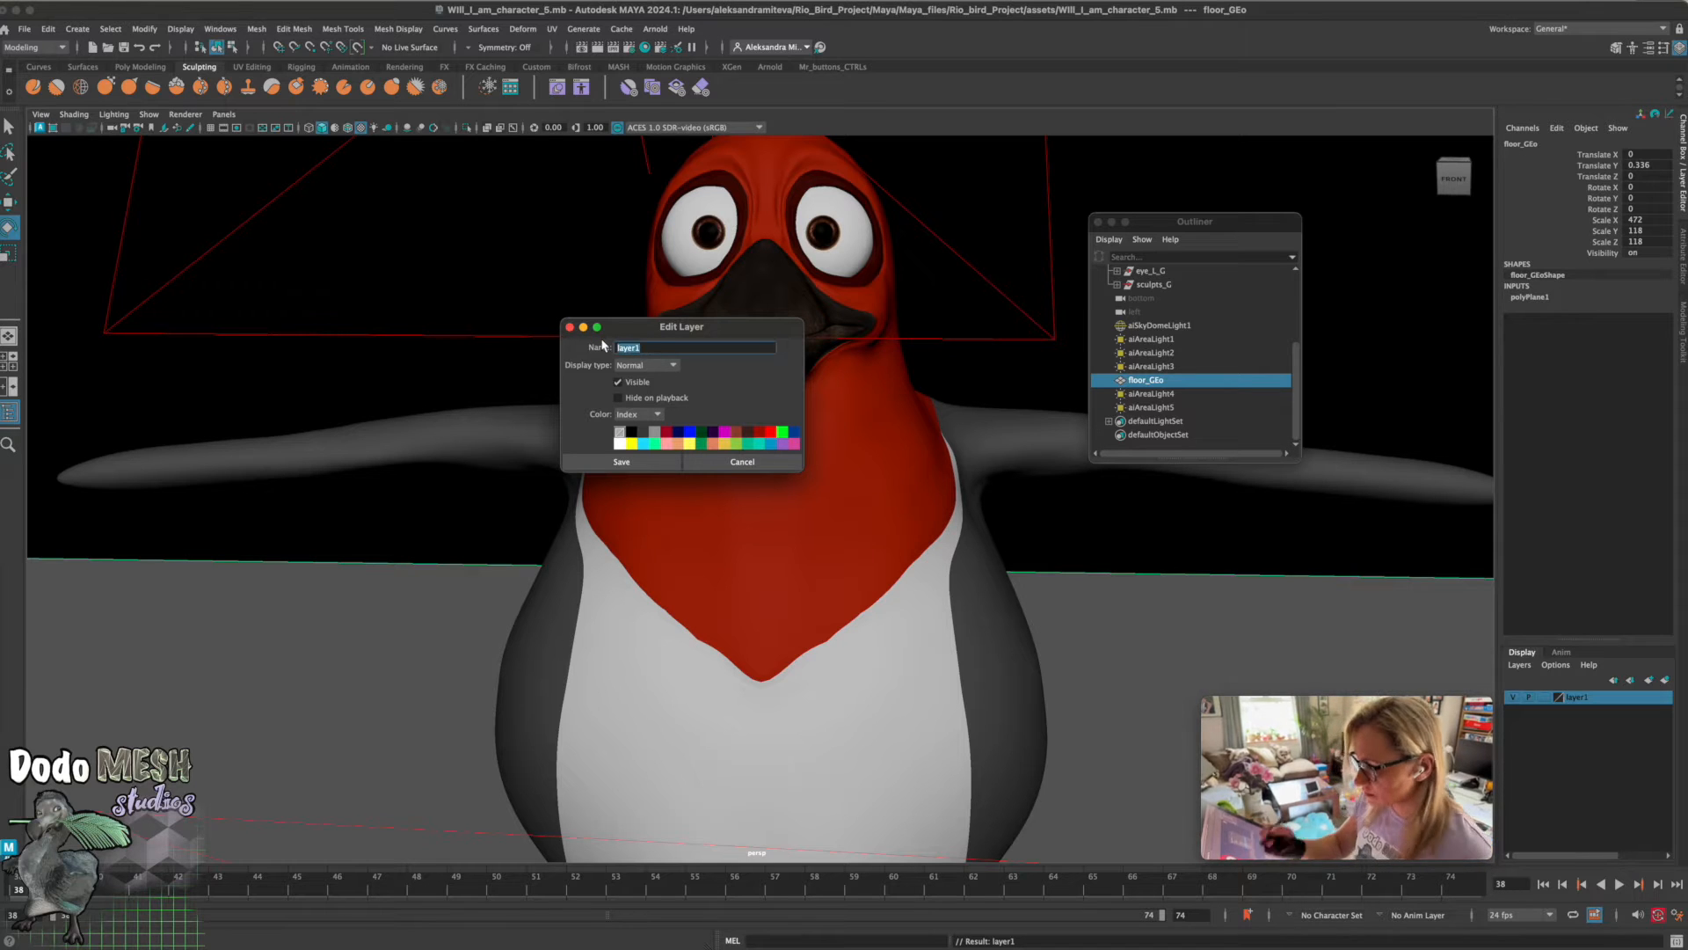
pyautogui.press('BackSpace')
pyautogui.write('lights')
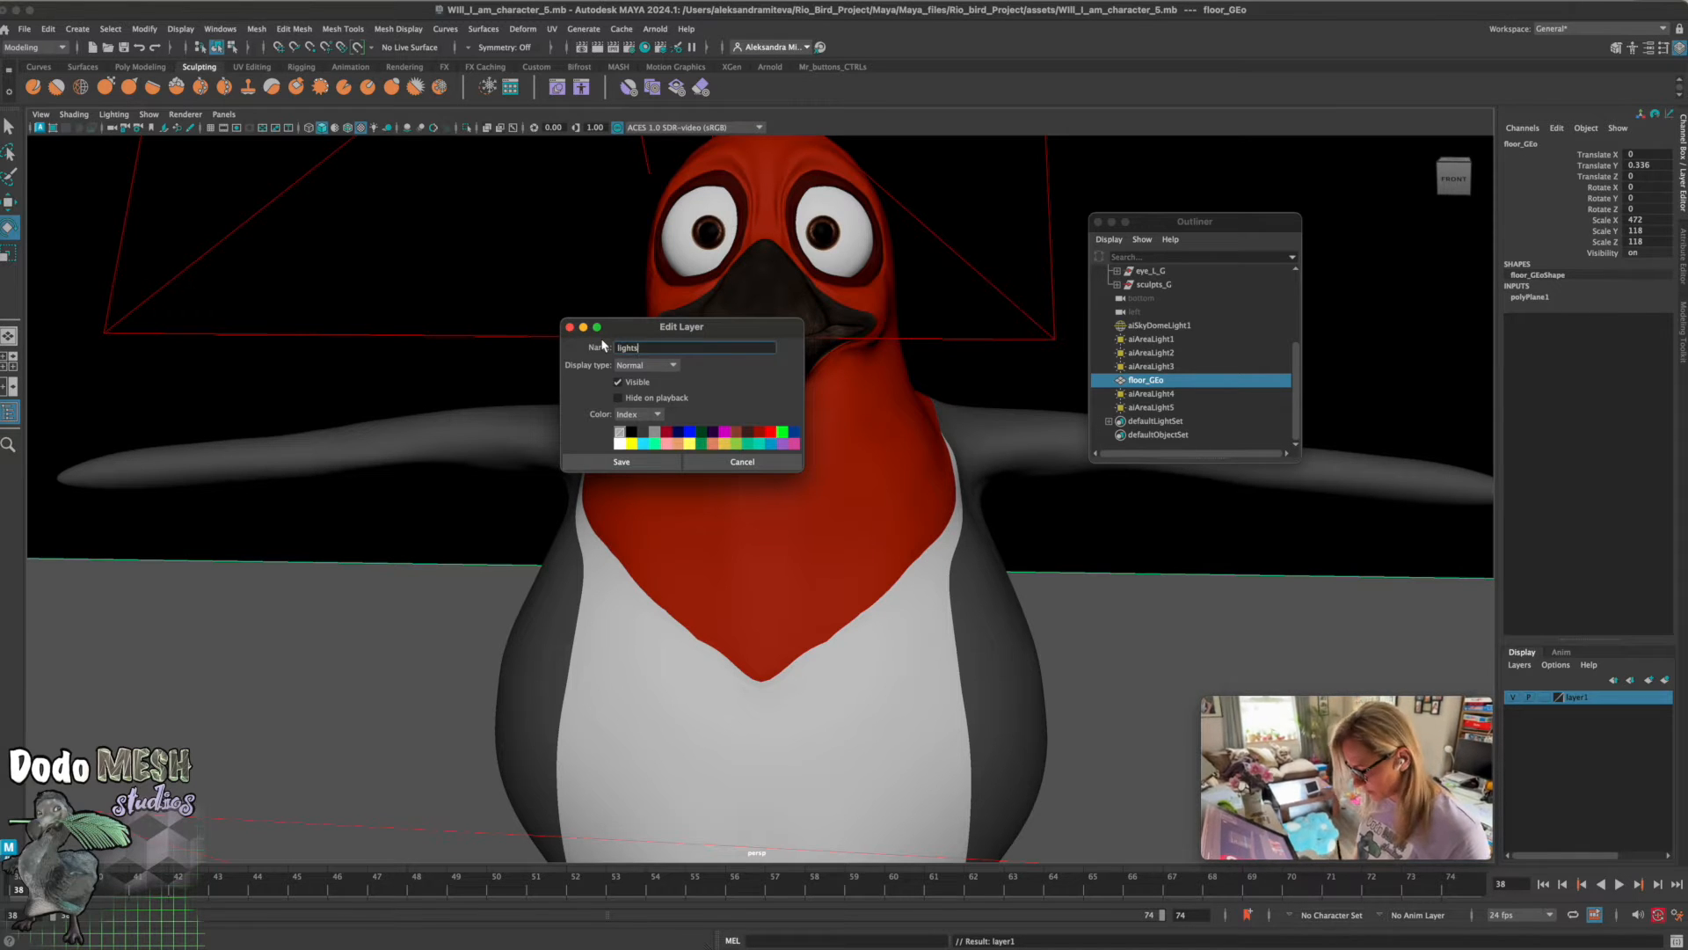
pyautogui.click(621, 461)
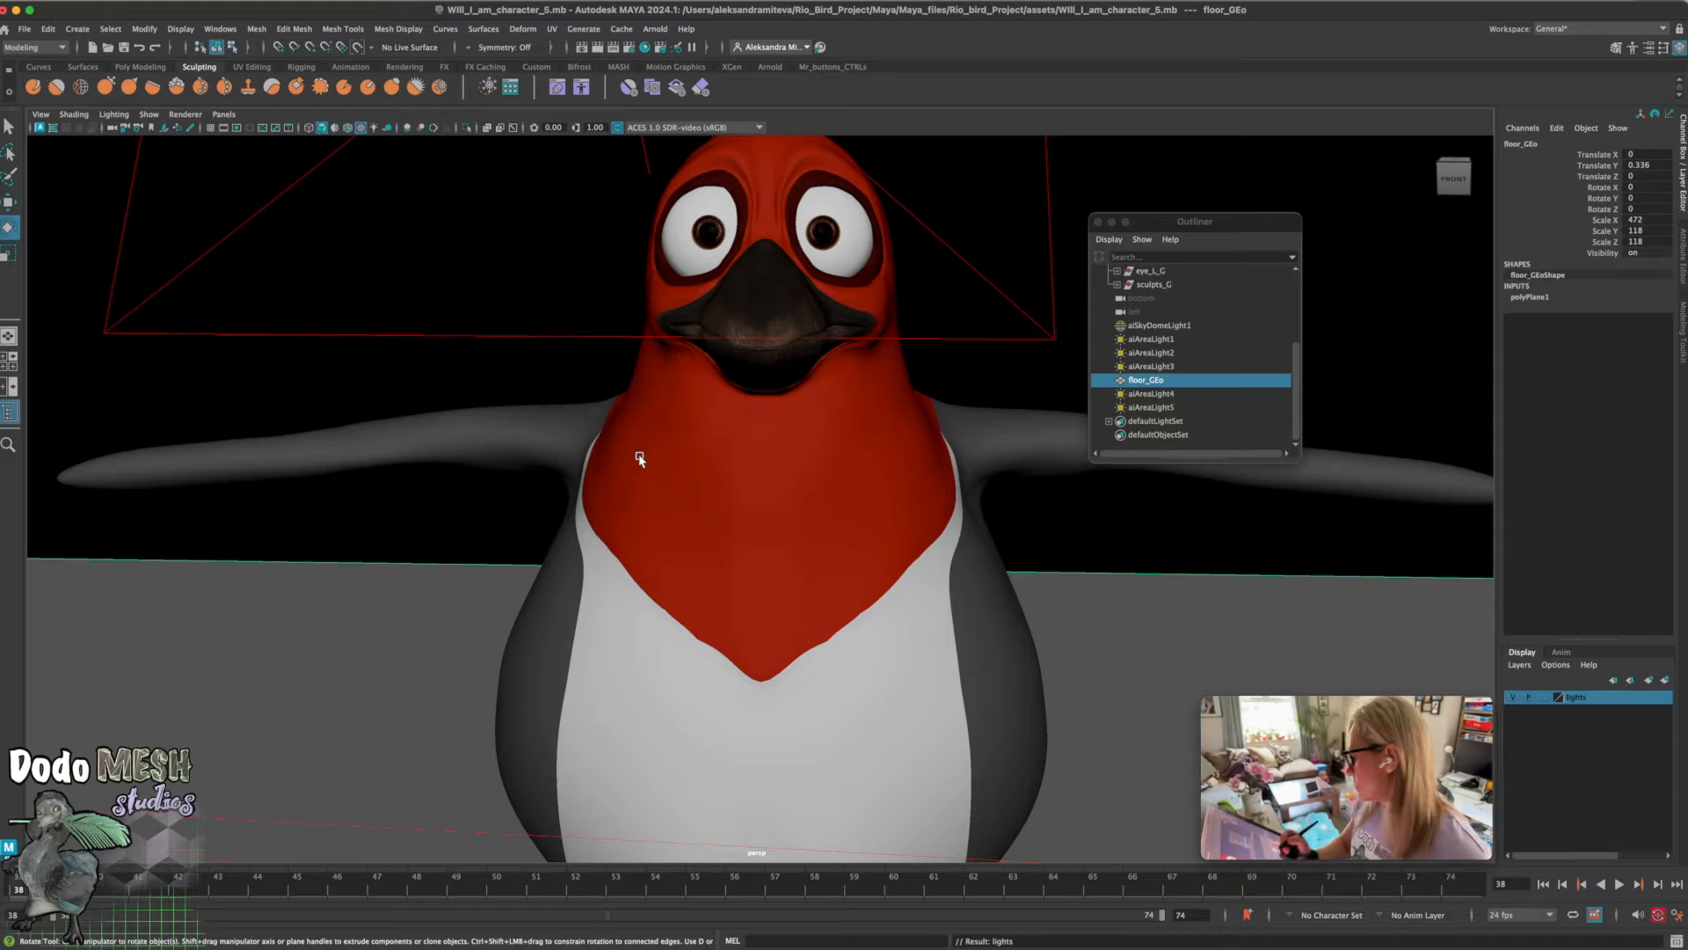
# Add aiSkyDomeLight1 and the five area lights, aiAreaLight1 to aiAreaLight5, to the lights display layer
pyautogui.click(1154, 340)
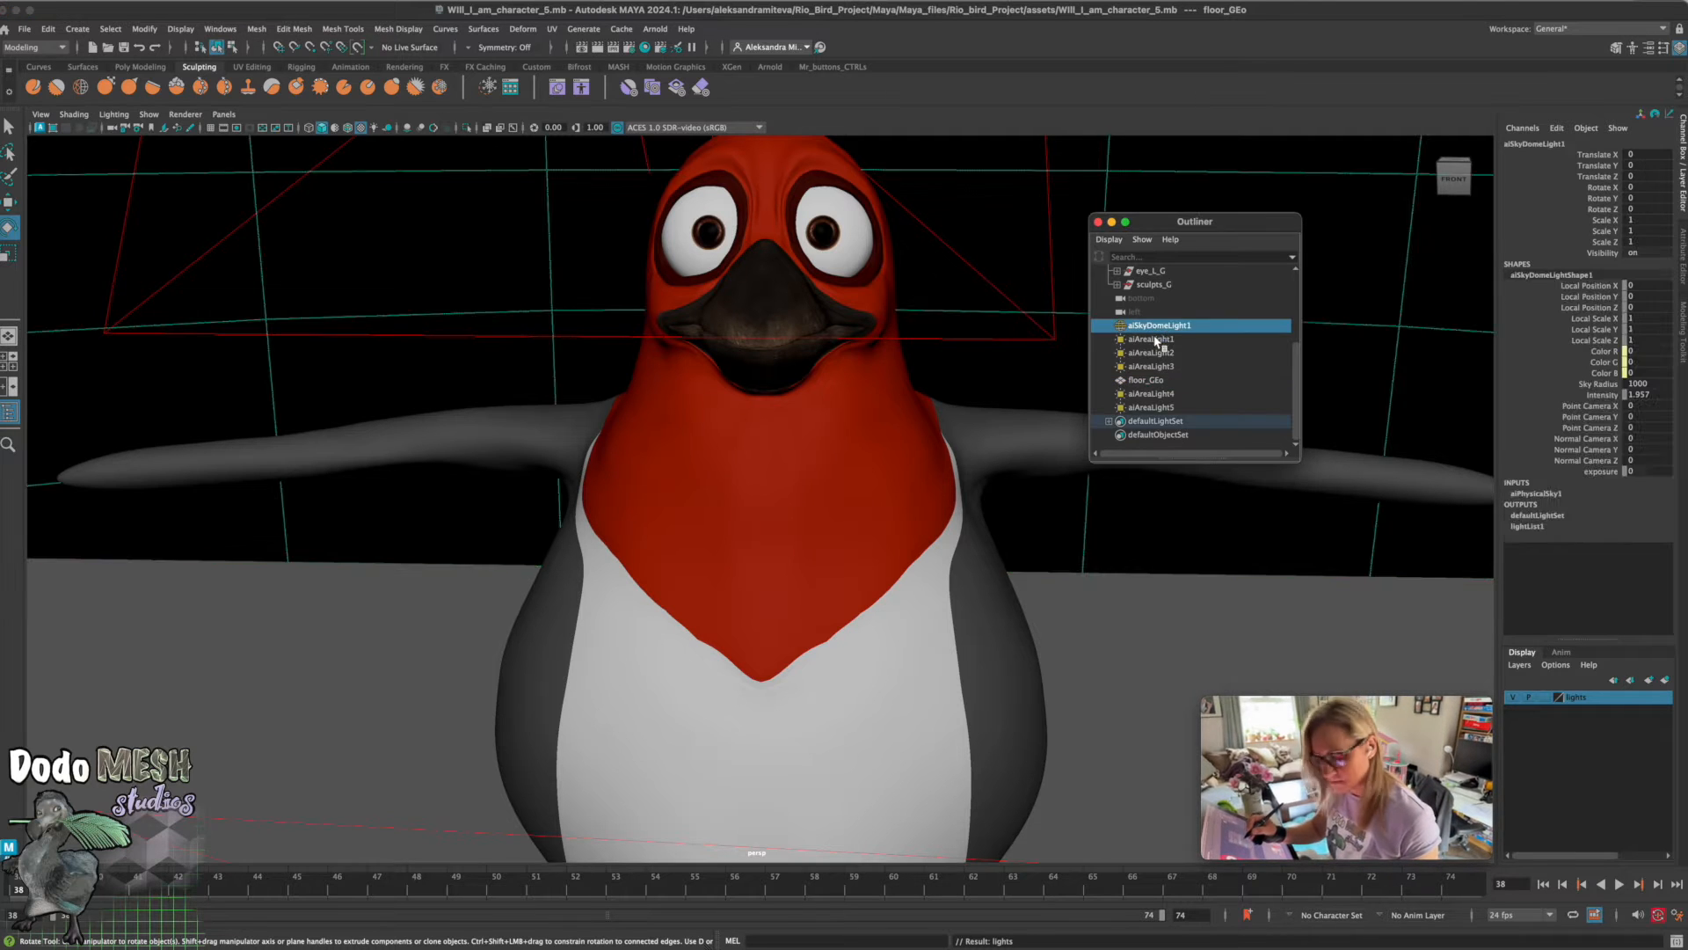
pyautogui.click(1156, 353)
pyautogui.click(1159, 367)
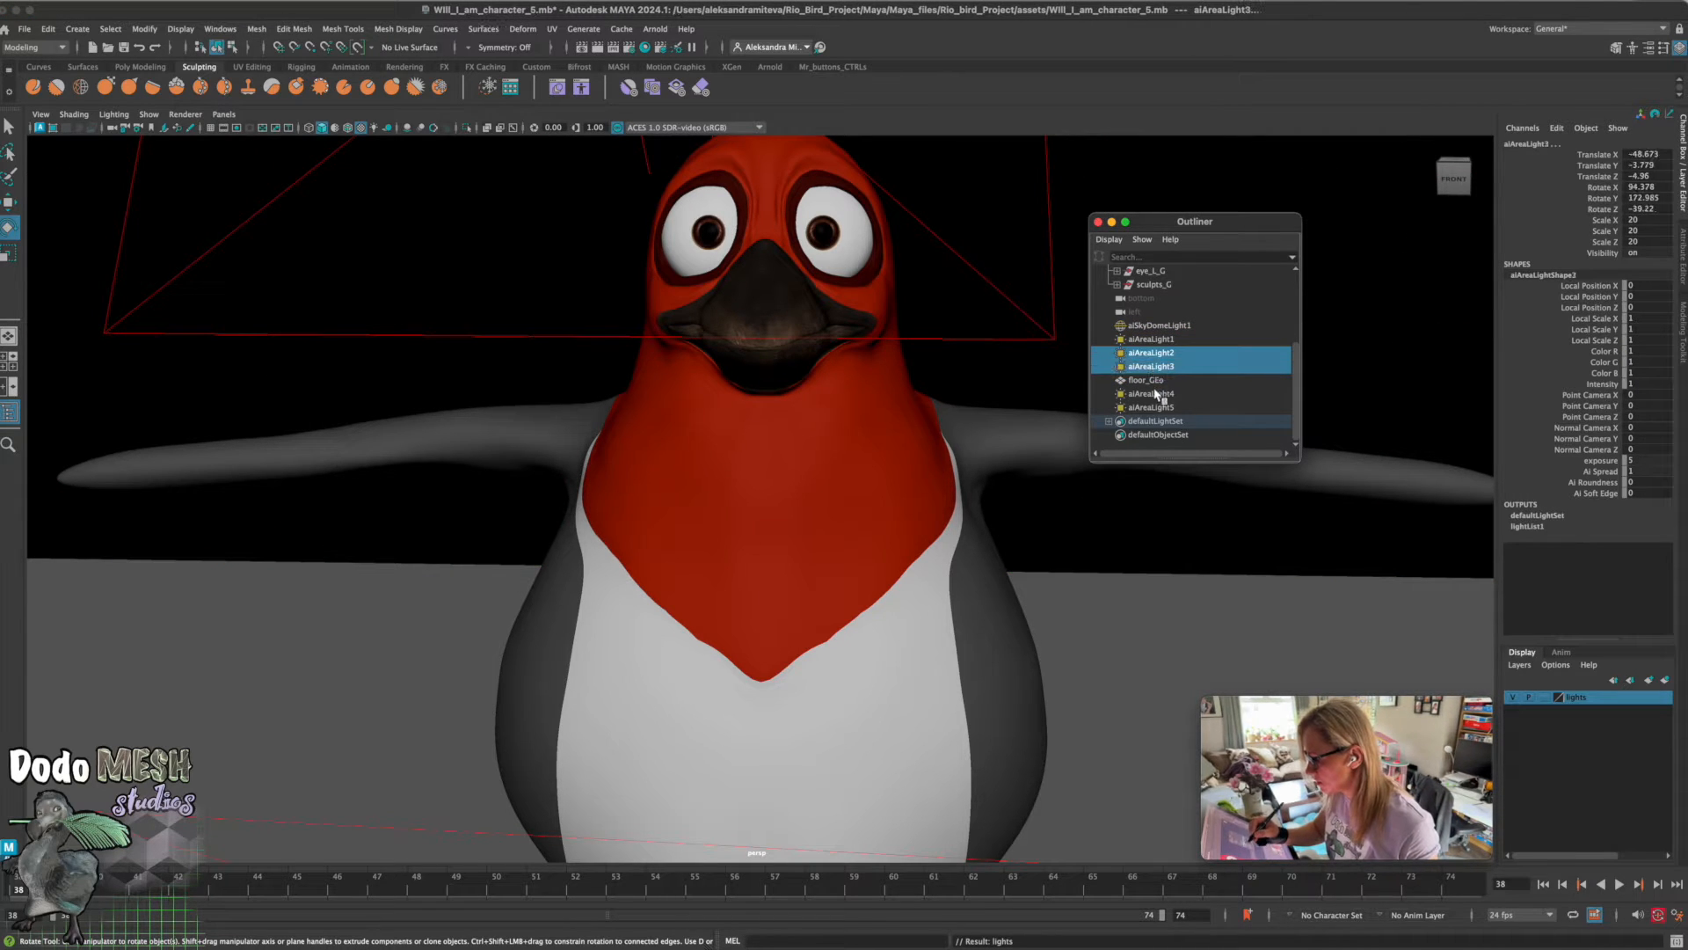
pyautogui.click(1153, 326)
pyautogui.keyDown('ctrl'); pyautogui.click(1154, 339); pyautogui.keyUp('ctrl')
pyautogui.keyDown('ctrl'); pyautogui.click(1154, 352); pyautogui.keyUp('ctrl')
pyautogui.keyDown('ctrl'); pyautogui.click(1154, 367); pyautogui.keyUp('ctrl')
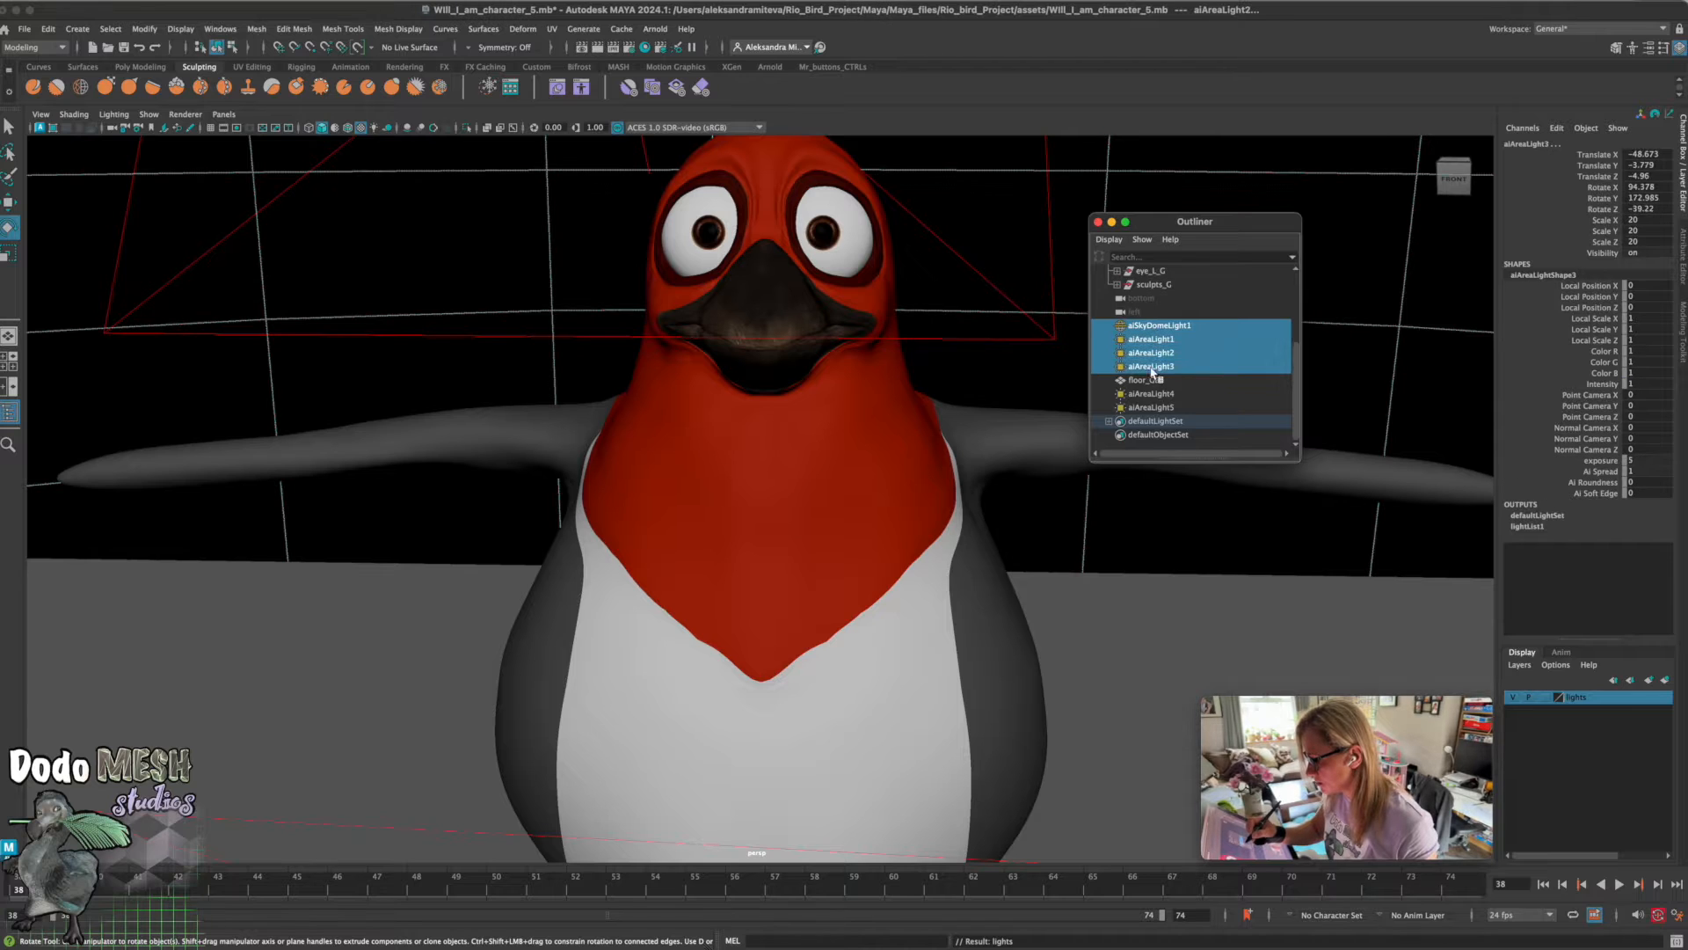
pyautogui.keyDown('ctrl'); pyautogui.click(1154, 394); pyautogui.keyUp('ctrl')
pyautogui.keyDown('ctrl'); pyautogui.click(1155, 408); pyautogui.keyUp('ctrl')
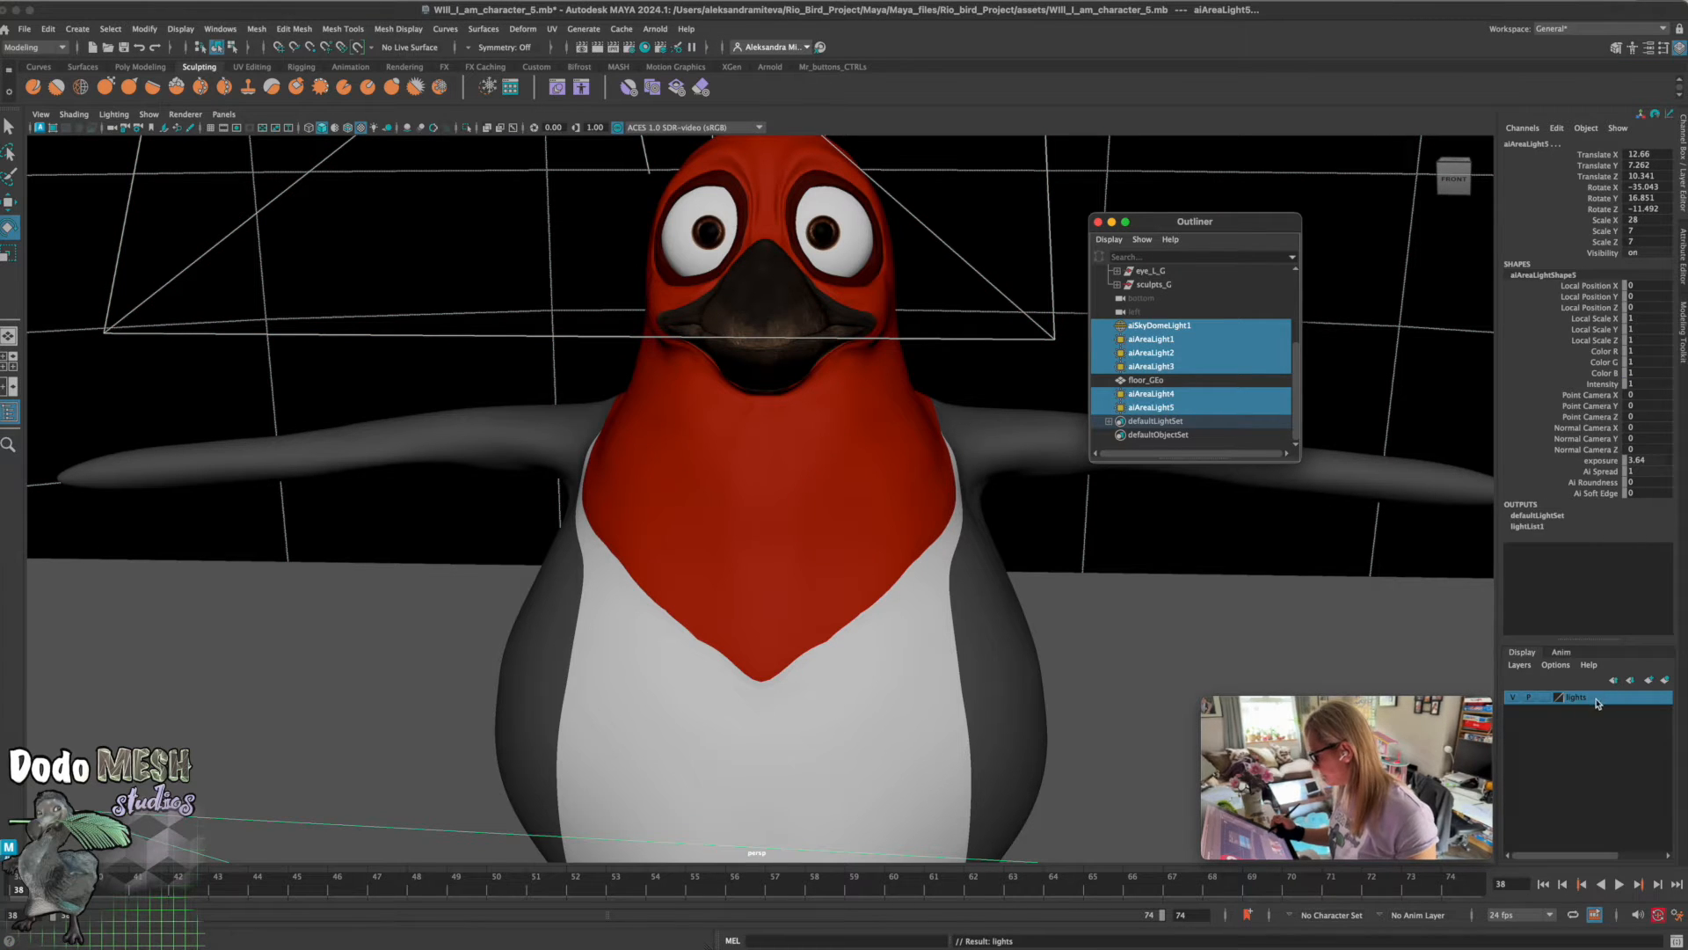
pyautogui.rightClick(1561, 699)
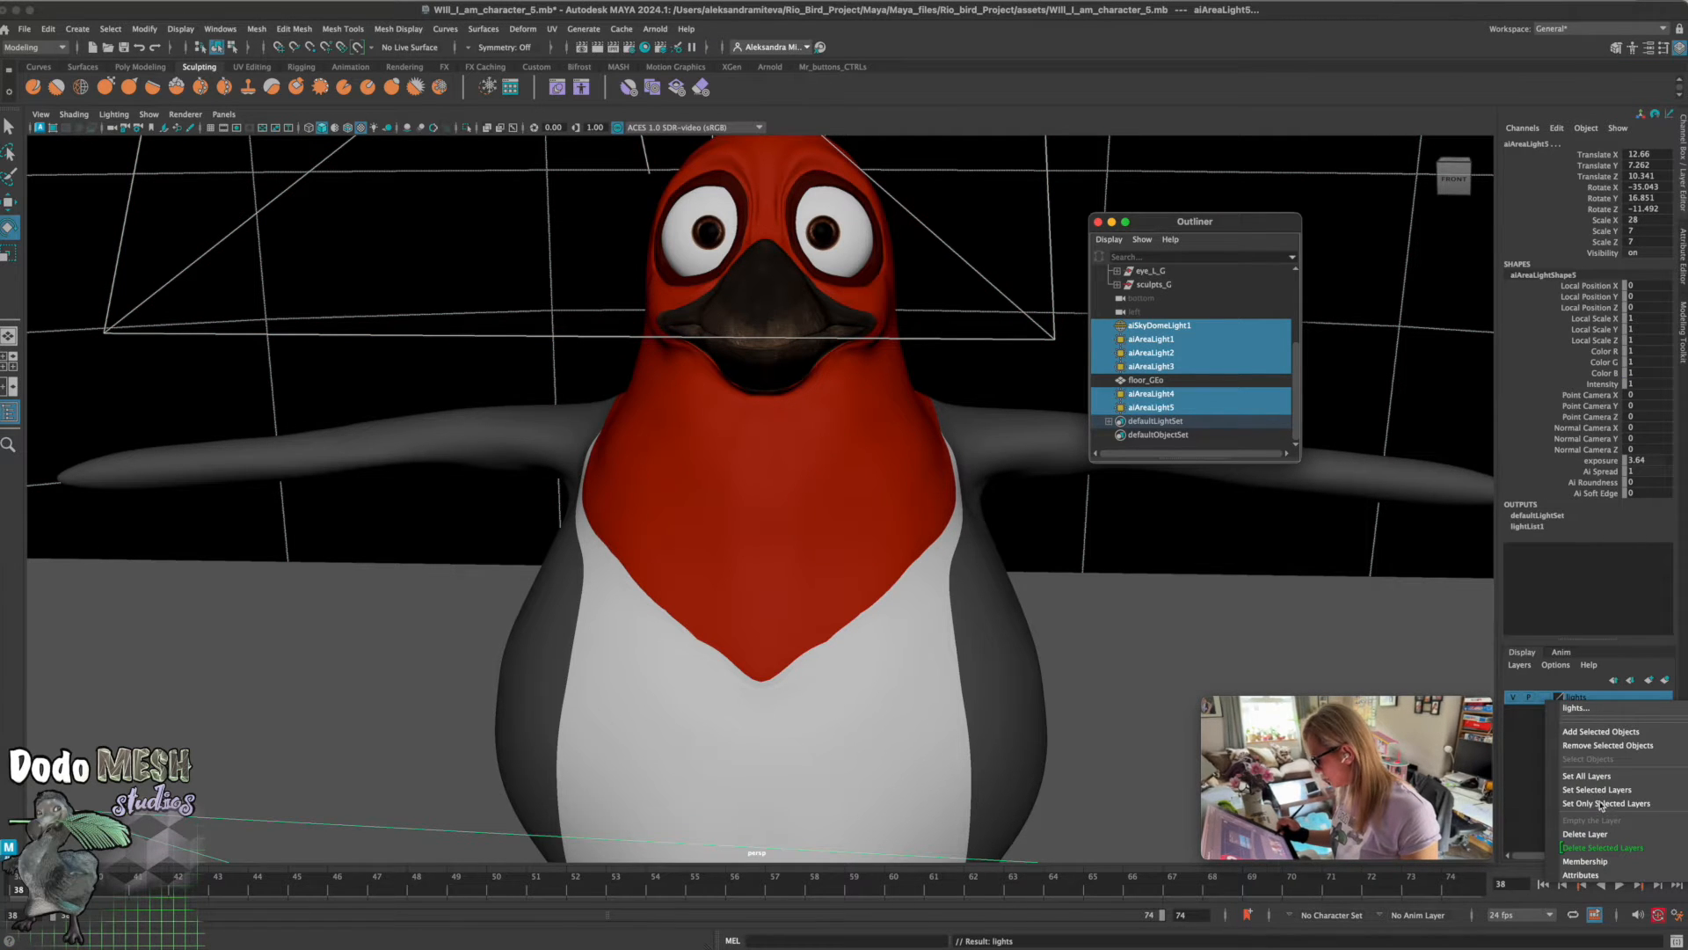
pyautogui.click(1601, 733)
# Test the visibility toggle of the lights layer and leave the layer hidden
pyautogui.click(1514, 697)
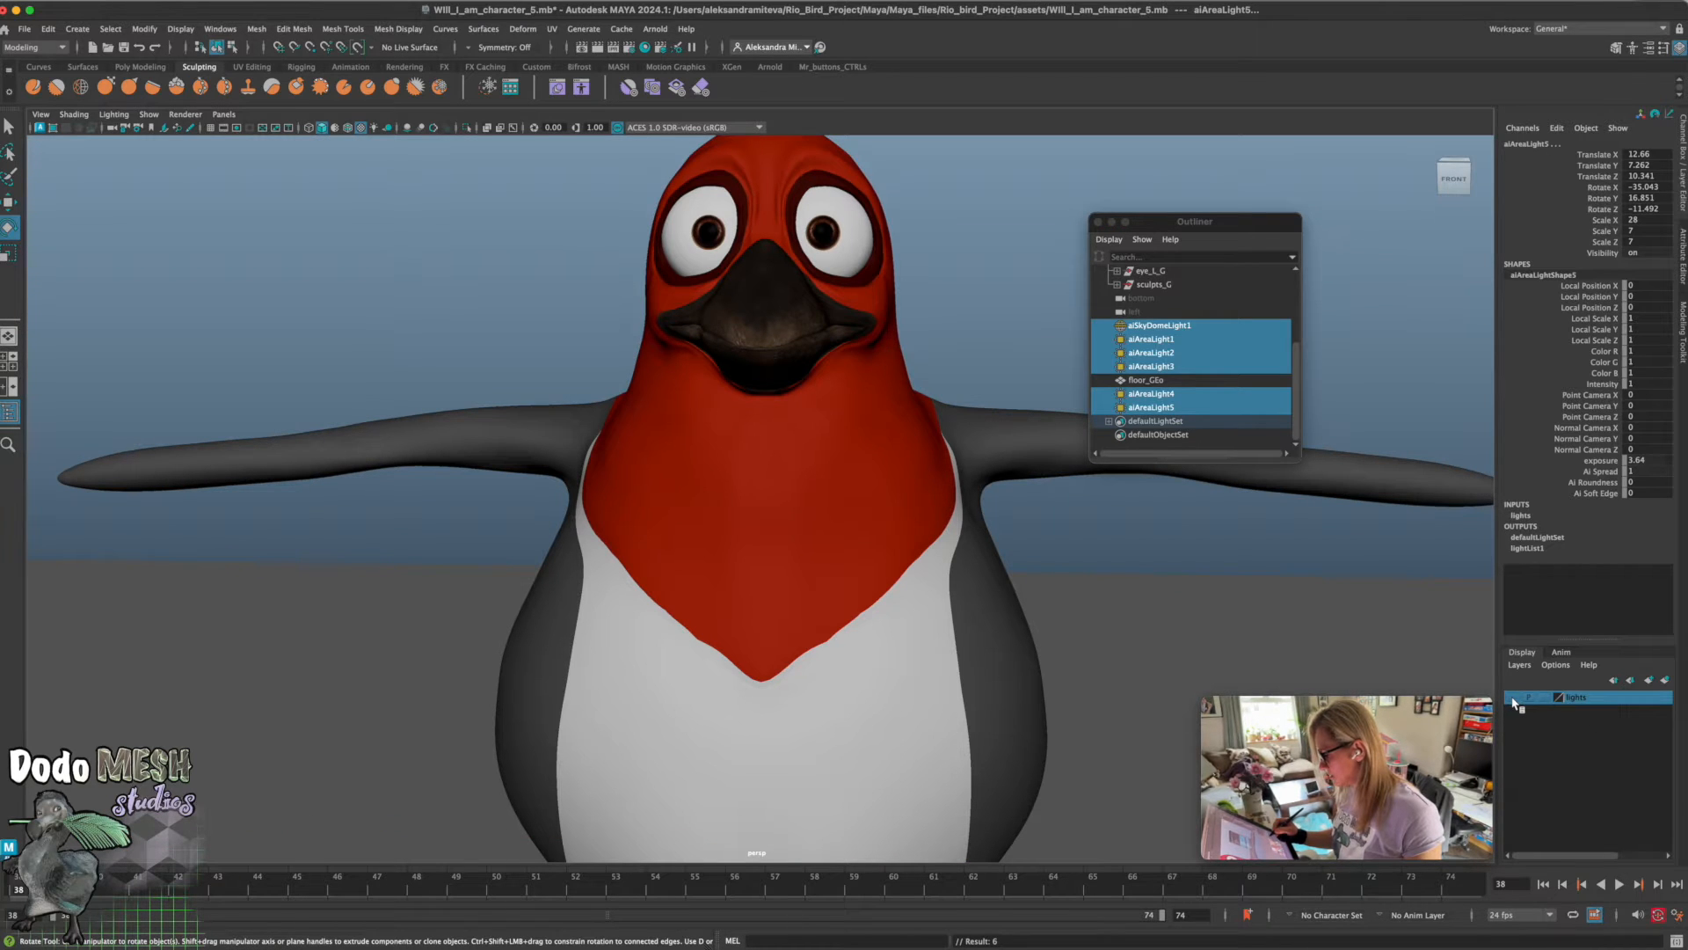
pyautogui.click(1514, 697)
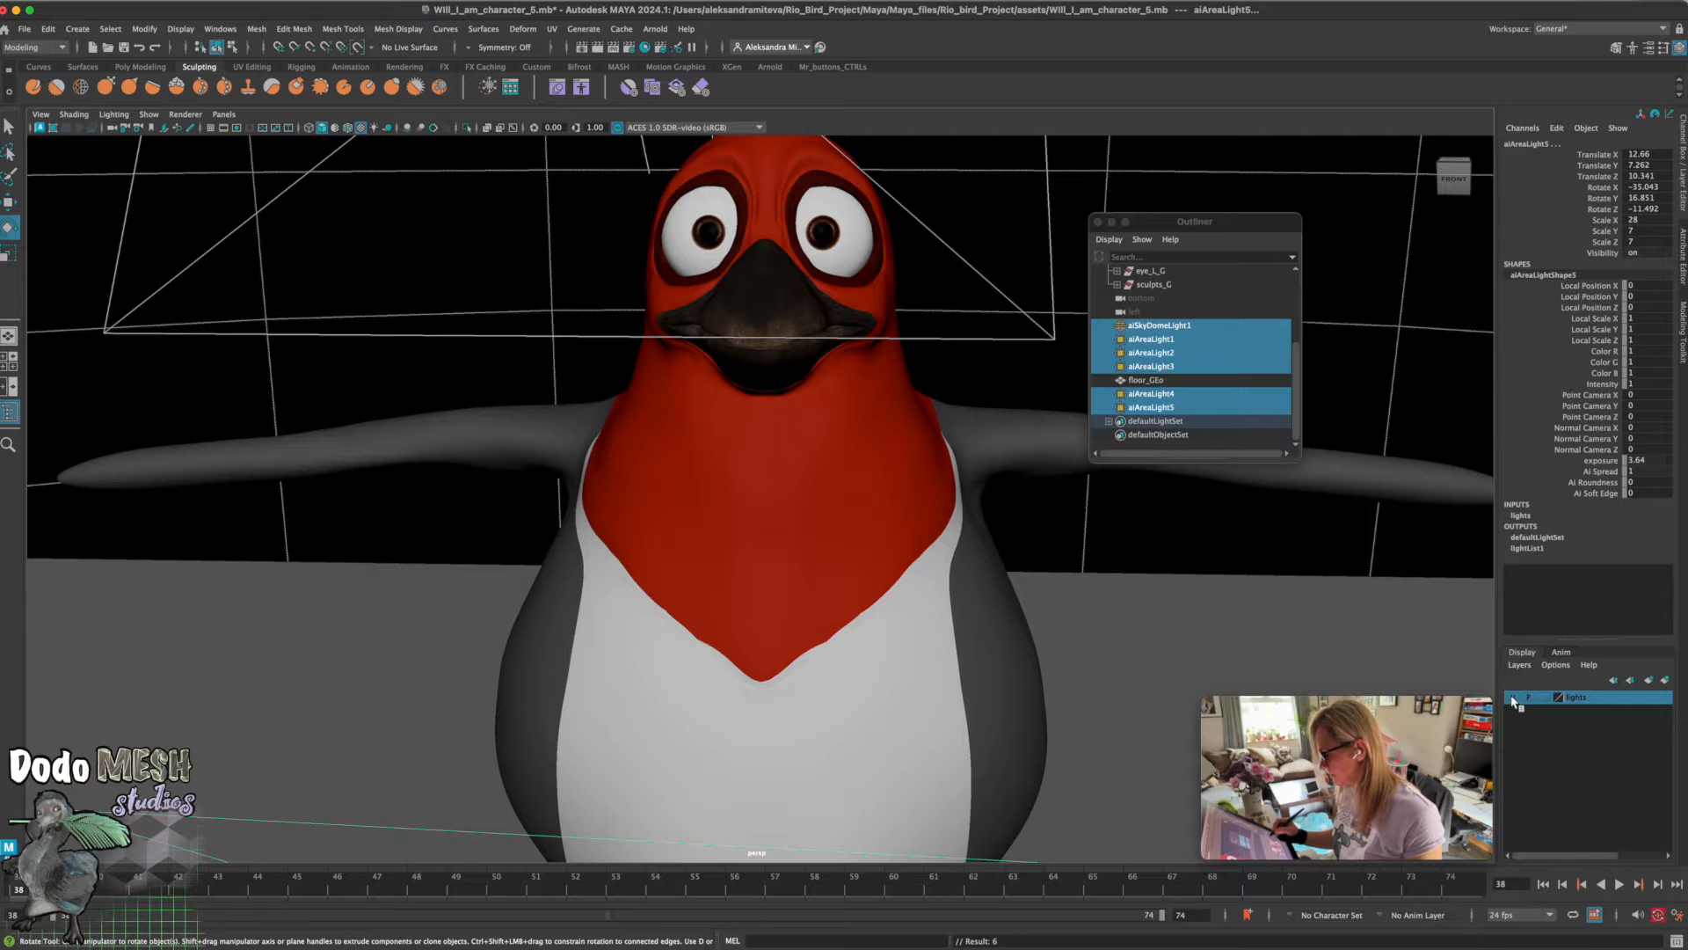
pyautogui.click(1517, 697)
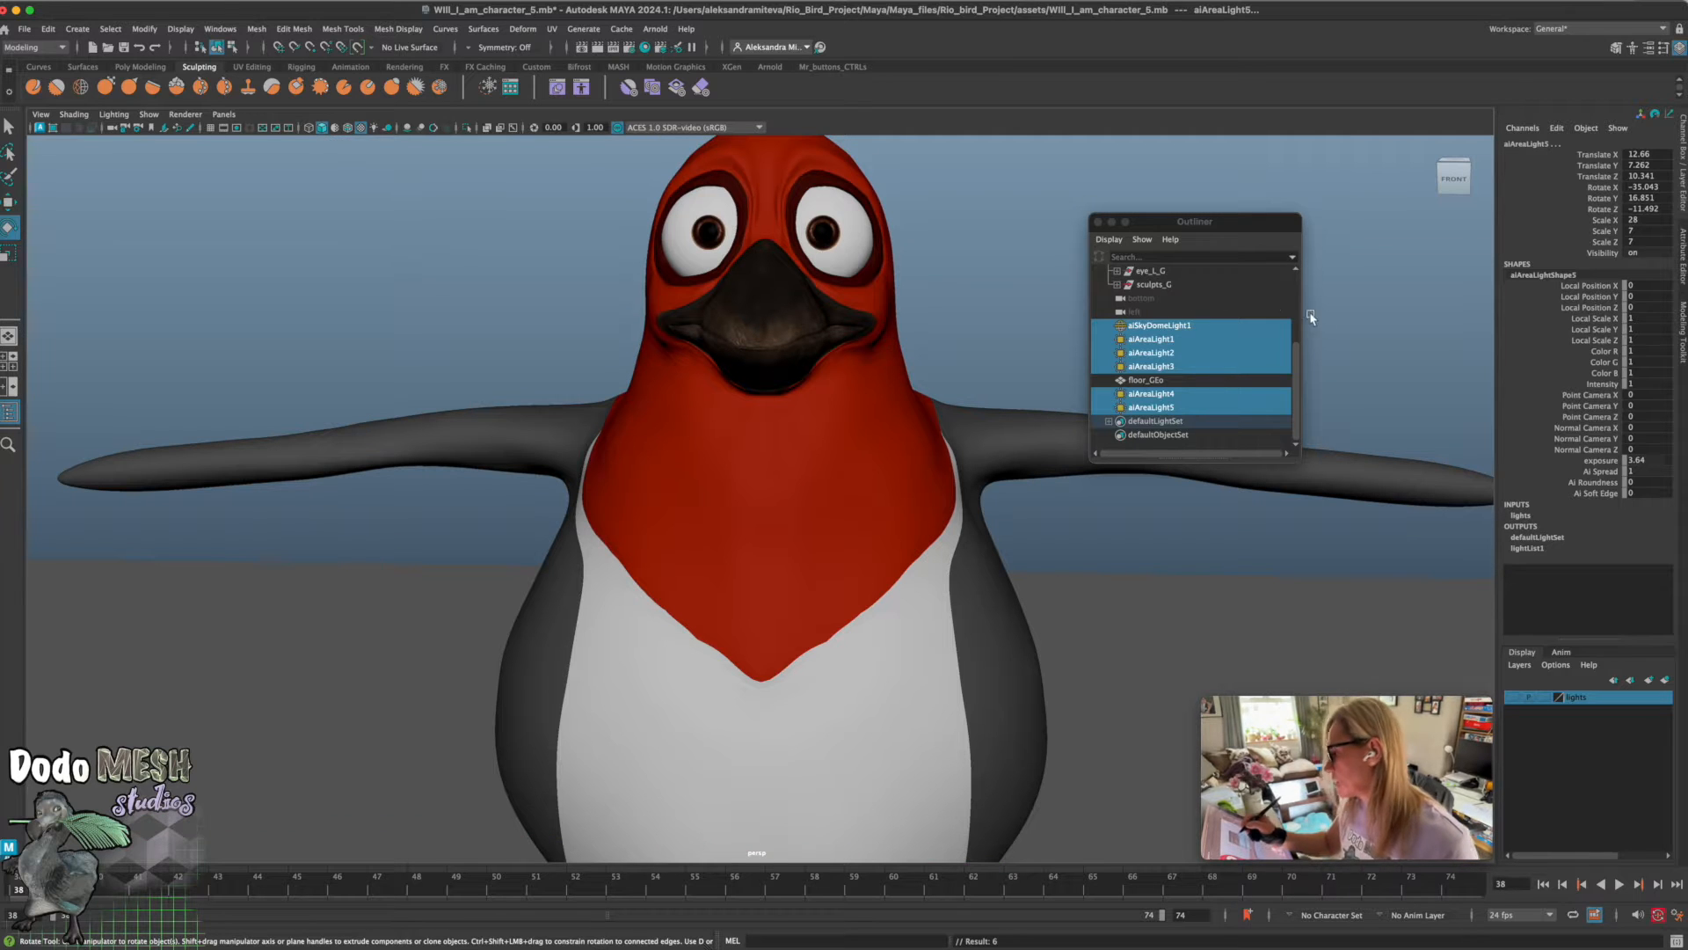
# Hide the floor_GEo mesh and save the scene
pyautogui.click(1297, 362)
pyautogui.click(1148, 381)
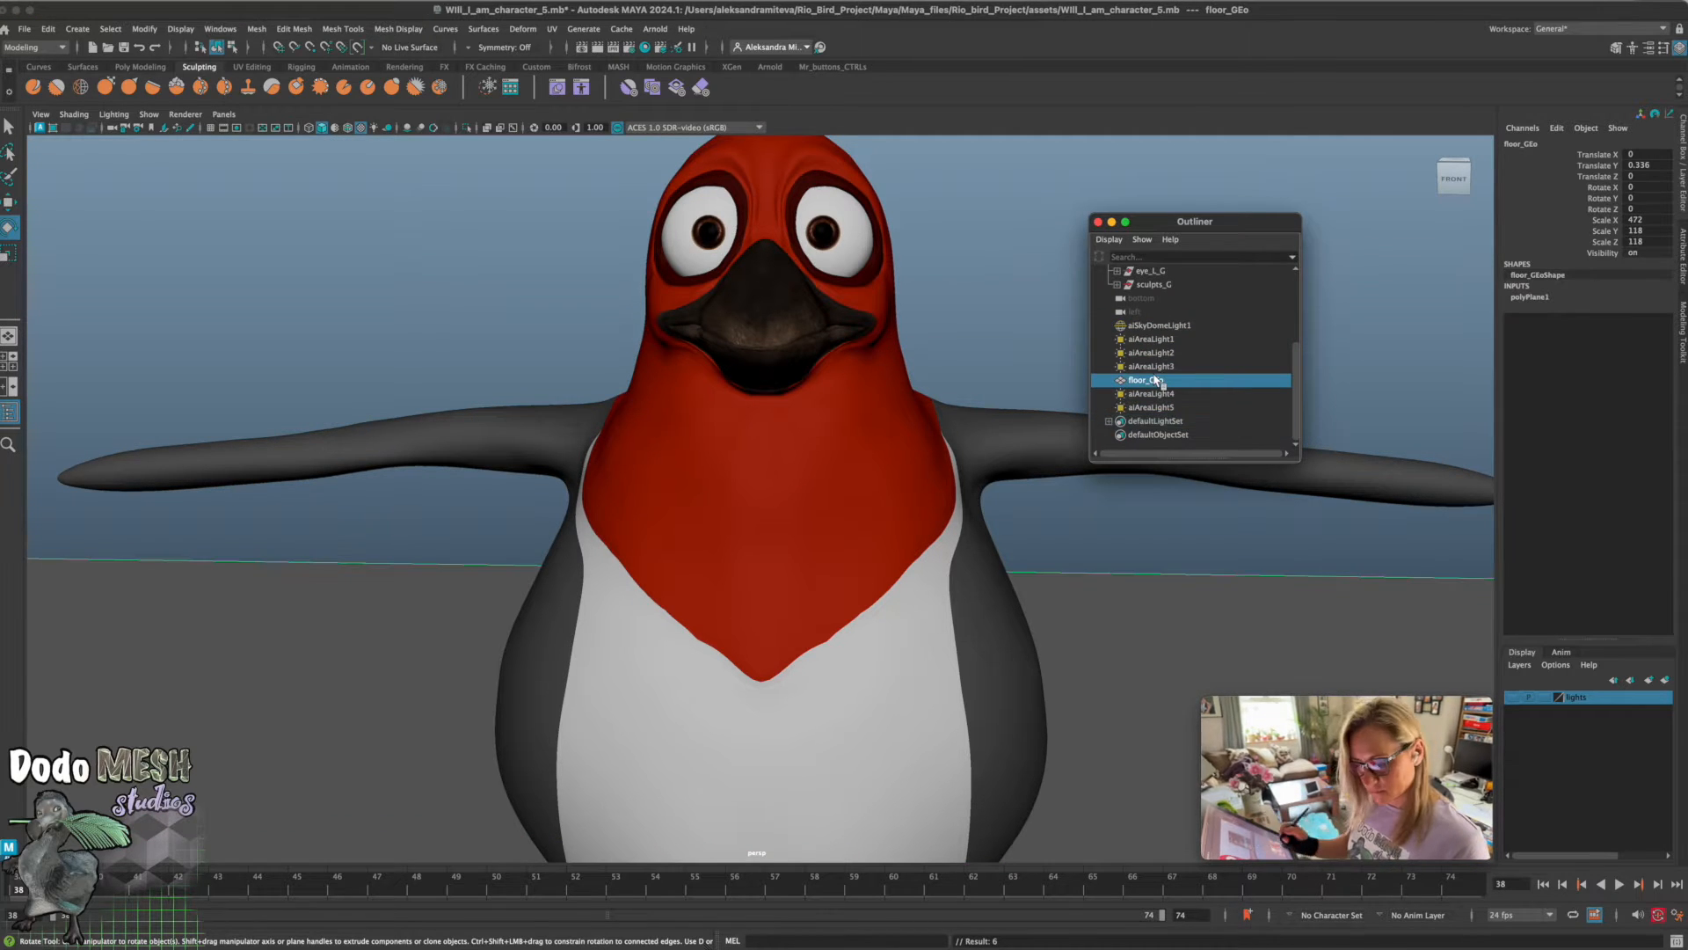
pyautogui.hotkey('ctrl', 'h')
pyautogui.click(1154, 538)
pyautogui.hotkey('ctrl', 's')
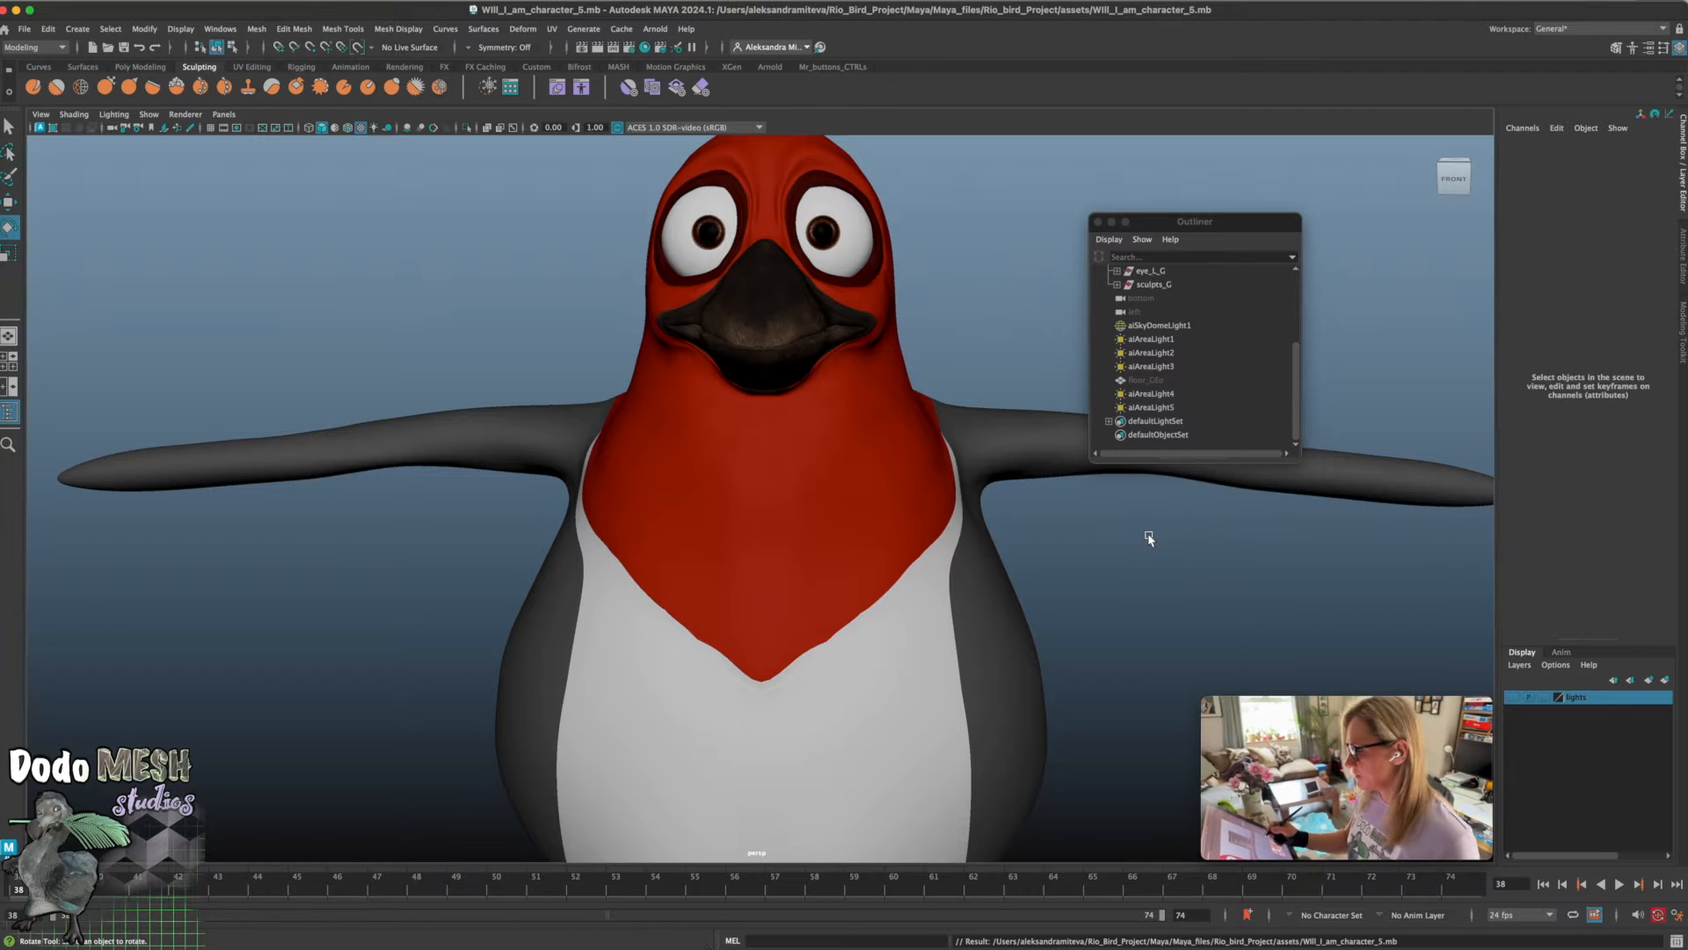
# Create a polygon sphere at the origin beneath the bird's body and scale it uniformly to 8
pyautogui.keyDown('alt'); pyautogui.moveTo(1086, 613); pyautogui.dragTo(1081, 611, button='middle'); pyautogui.keyUp('alt')
pyautogui.keyDown('alt'); pyautogui.moveTo(1089, 633); pyautogui.dragTo(1070, 633); pyautogui.keyUp('alt')
pyautogui.keyDown('alt'); pyautogui.moveTo(1070, 633); pyautogui.dragTo(923, 589, button='right'); pyautogui.keyUp('alt')
pyautogui.keyDown('alt'); pyautogui.moveTo(1055, 633); pyautogui.dragTo(1047, 645); pyautogui.keyUp('alt')
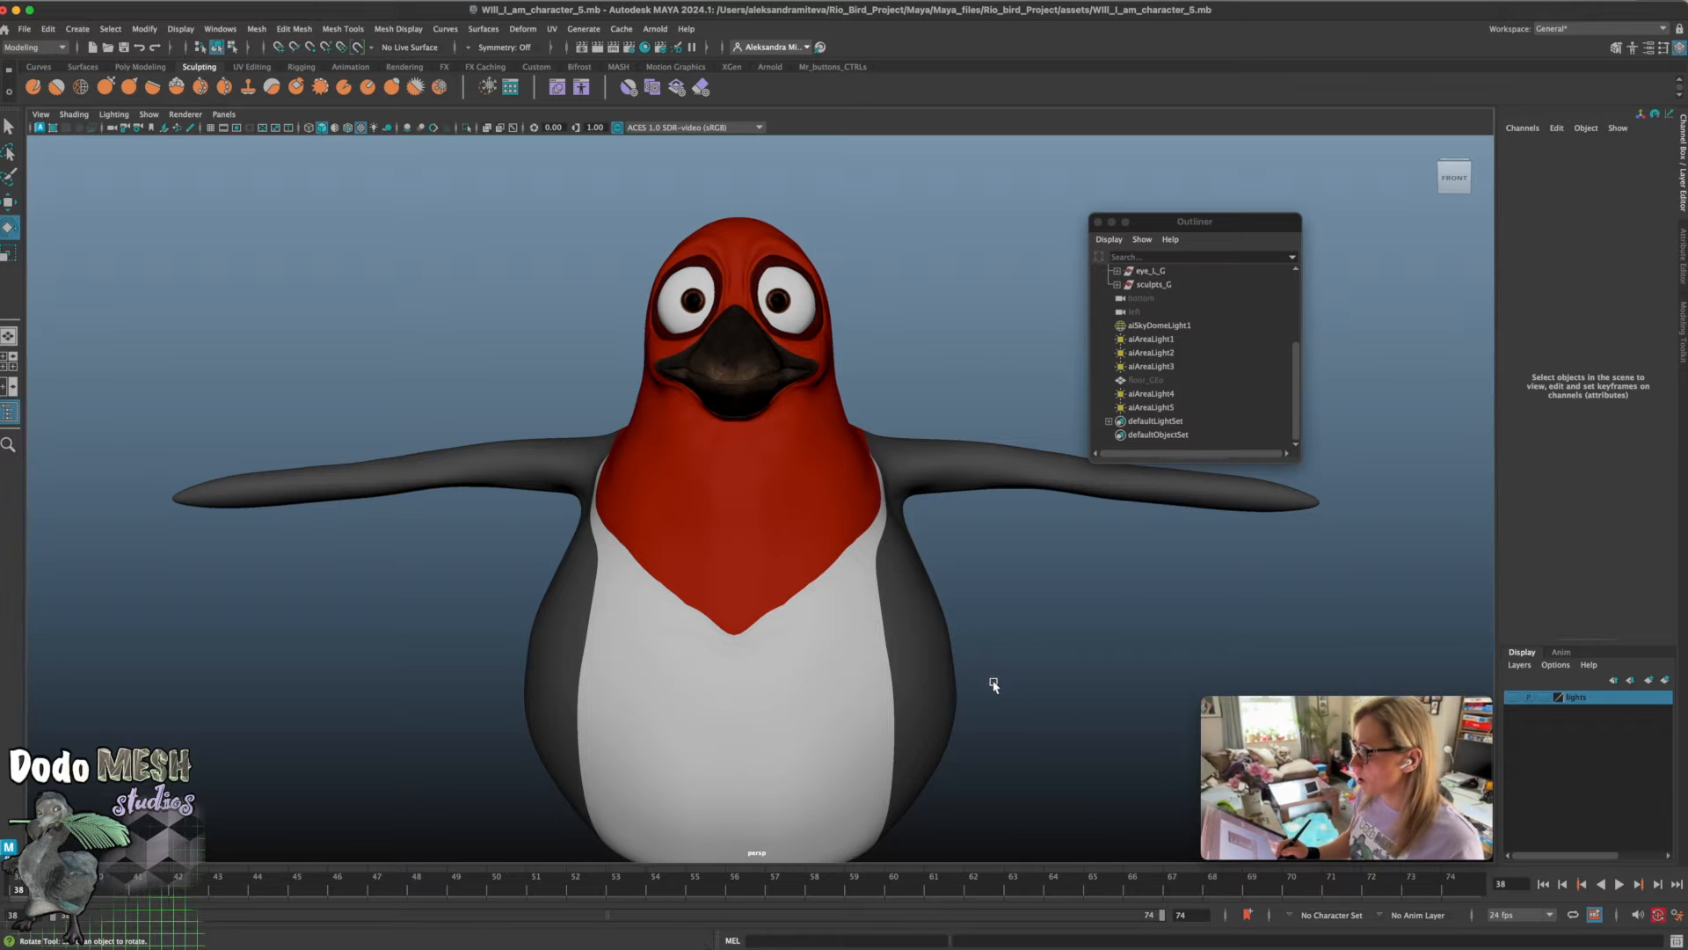
pyautogui.keyDown('alt'); pyautogui.moveTo(994, 682); pyautogui.dragTo(970, 513, button='middle'); pyautogui.keyUp('alt')
pyautogui.keyDown('alt'); pyautogui.moveTo(999, 682); pyautogui.dragTo(692, 552, button='right'); pyautogui.keyUp('alt')
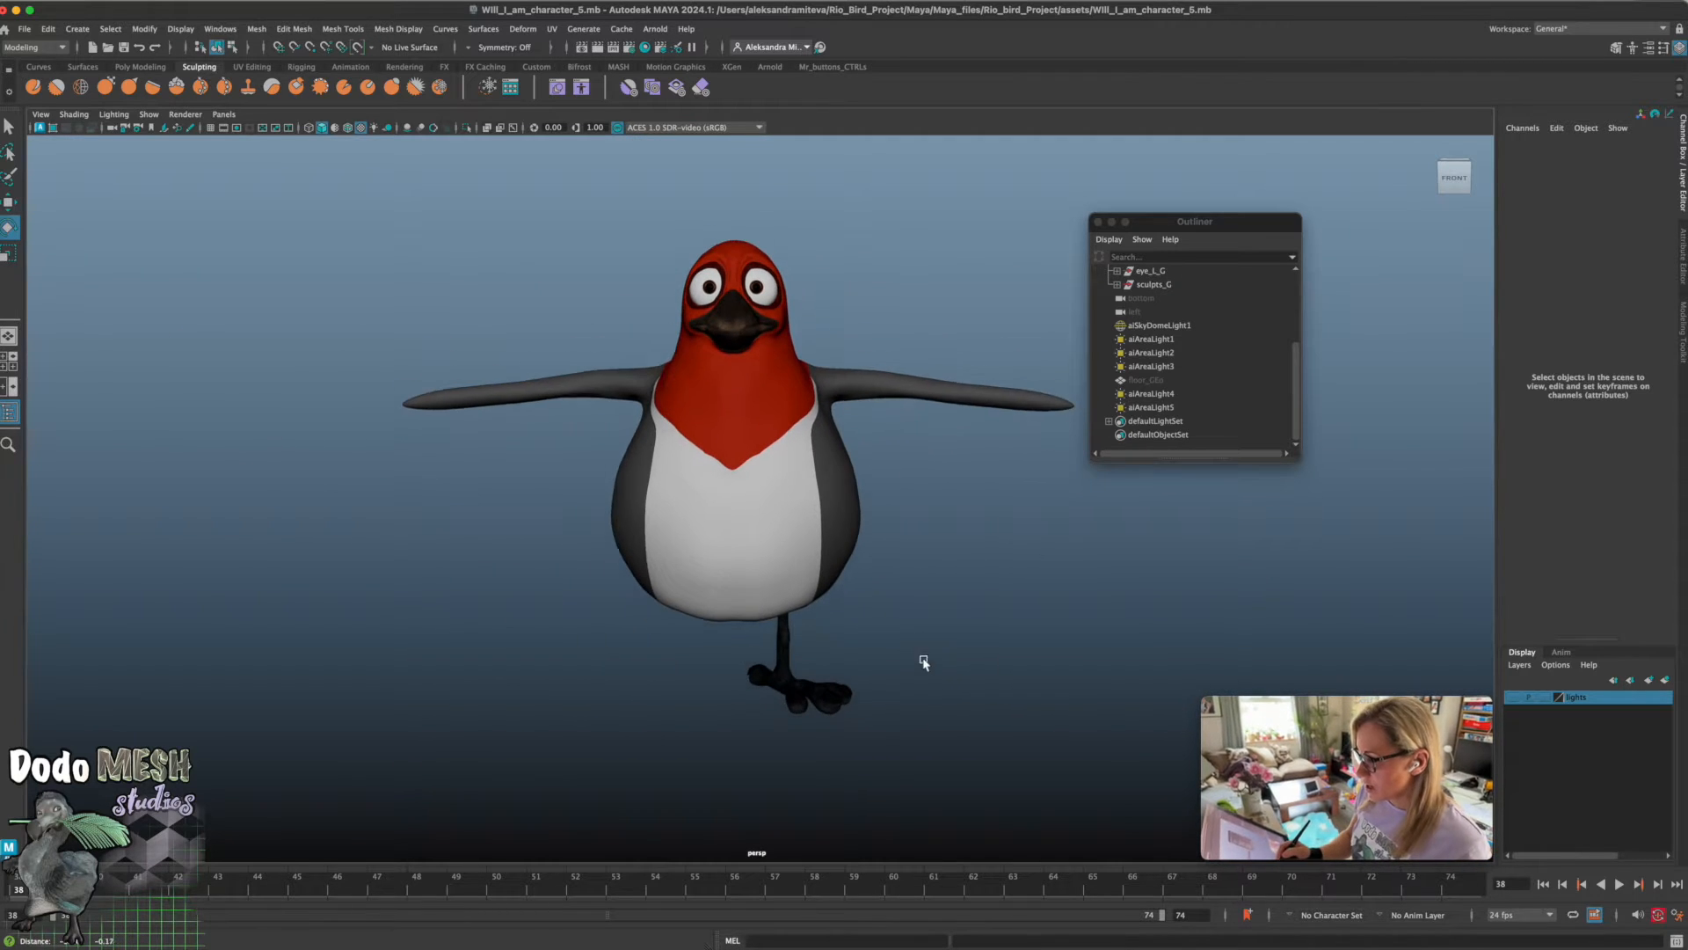
pyautogui.keyDown('alt'); pyautogui.moveTo(923, 667); pyautogui.dragTo(891, 609, button='middle'); pyautogui.keyUp('alt')
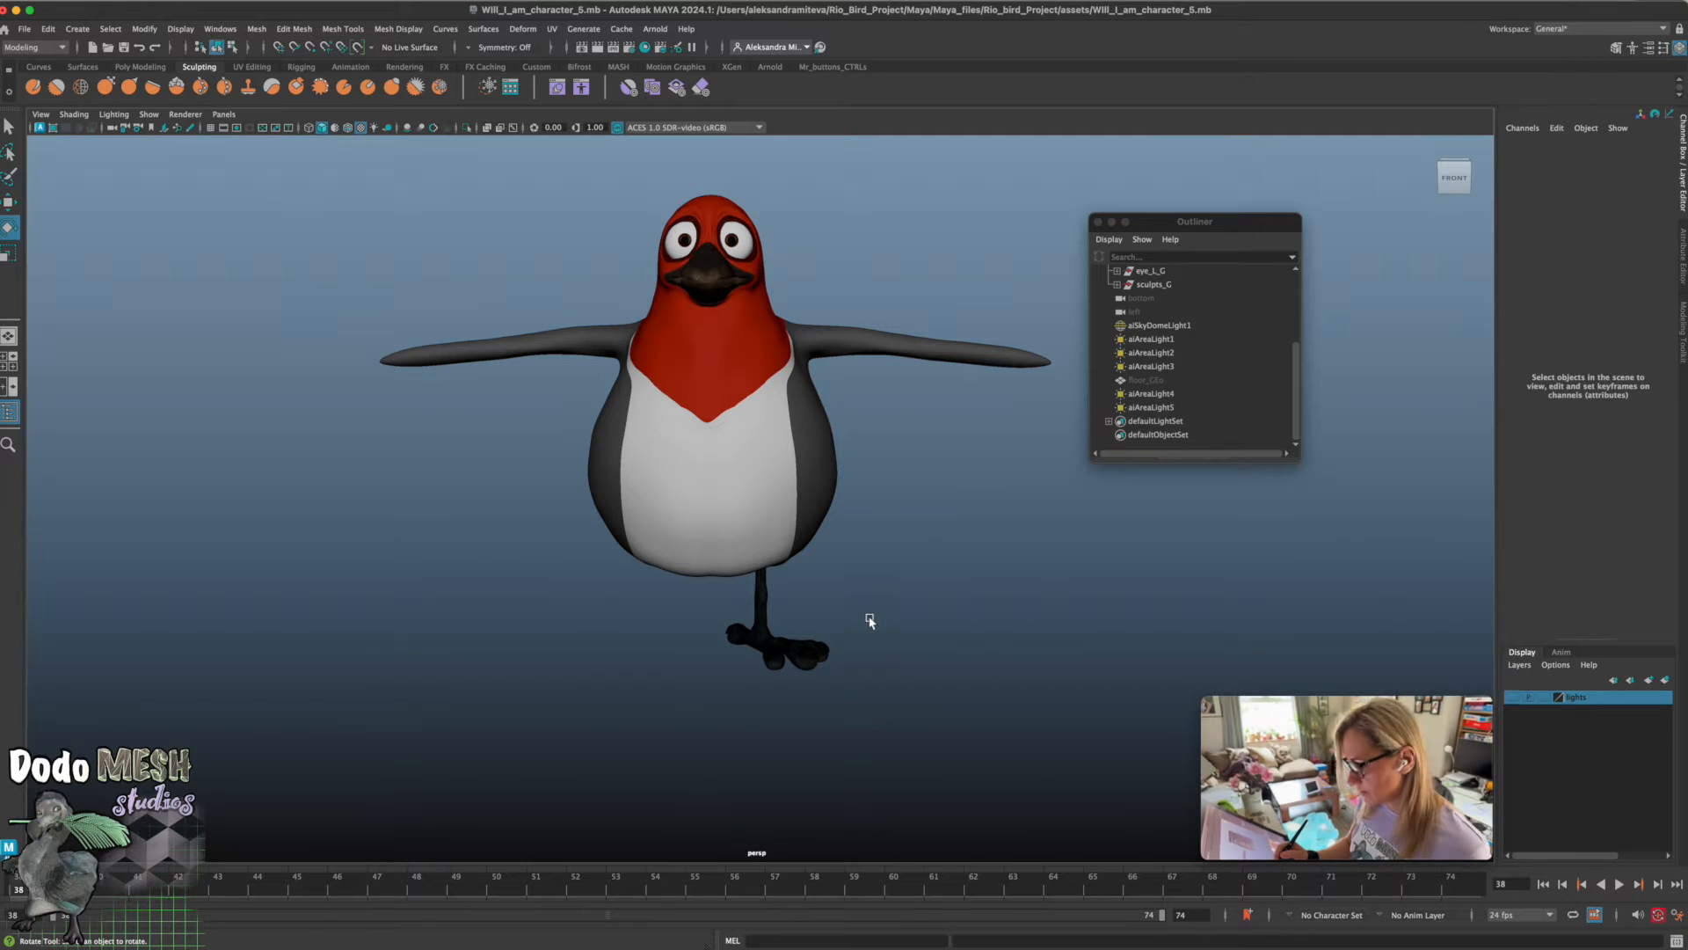
pyautogui.press('space')
pyautogui.moveTo(772, 569); pyautogui.dragTo(1030, 620)
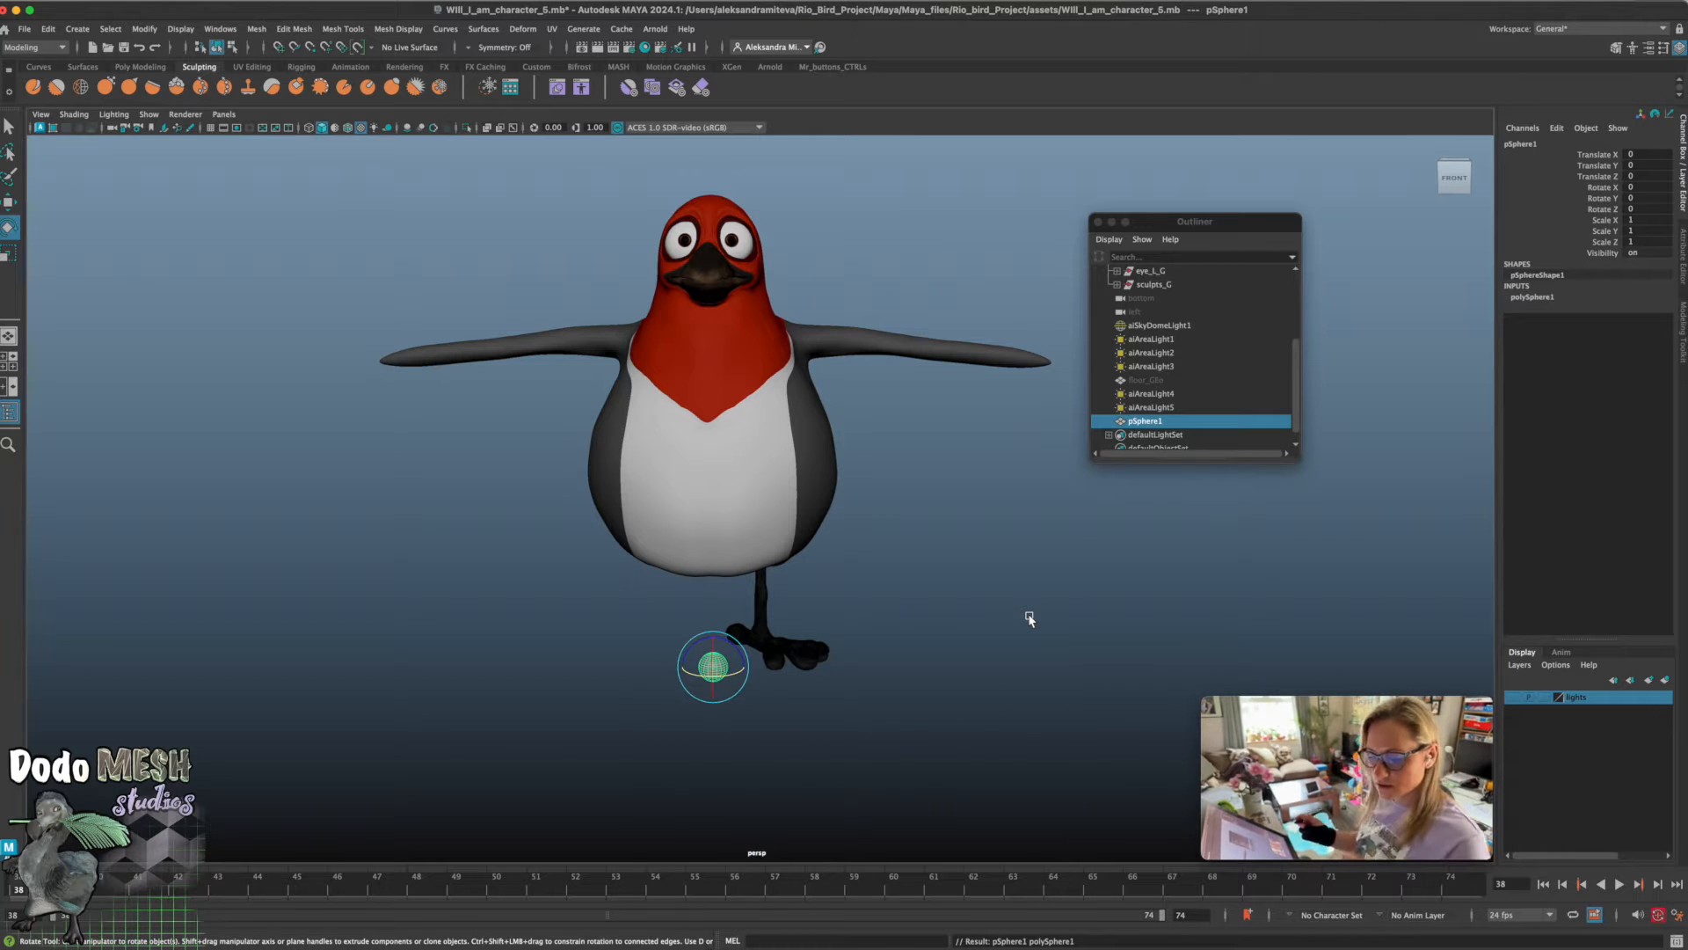
pyautogui.press('r')
pyautogui.moveTo(716, 668); pyautogui.dragTo(885, 684)
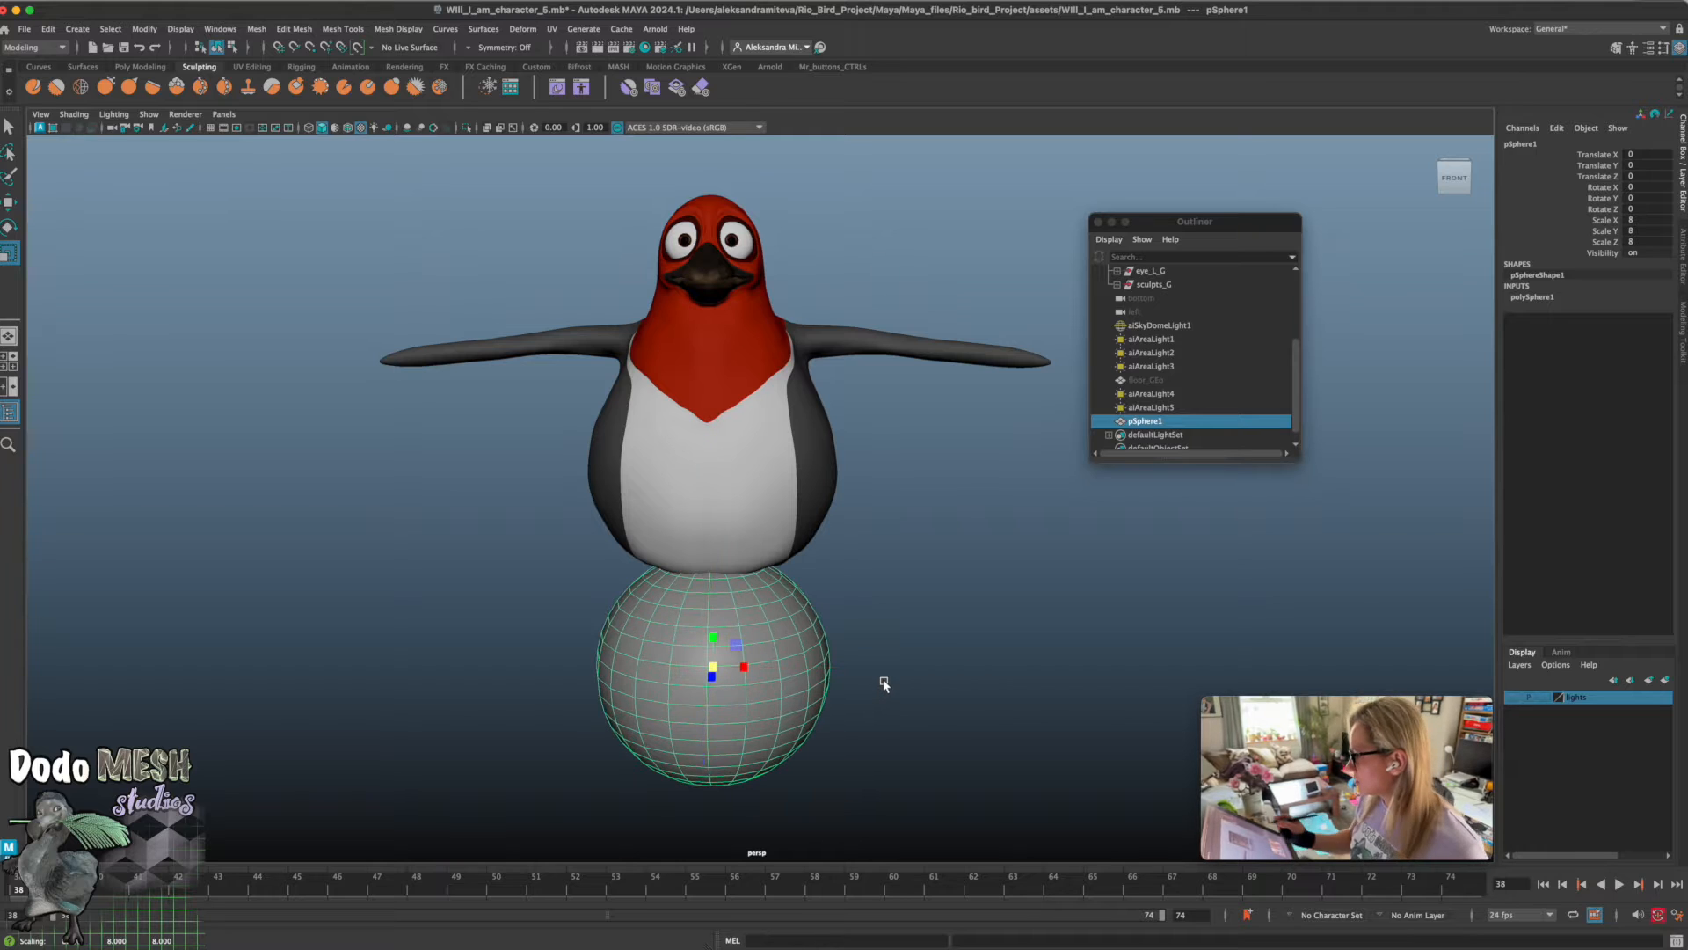
# Switch the workspace to XGen - Interactive Groom
pyautogui.click(1593, 29)
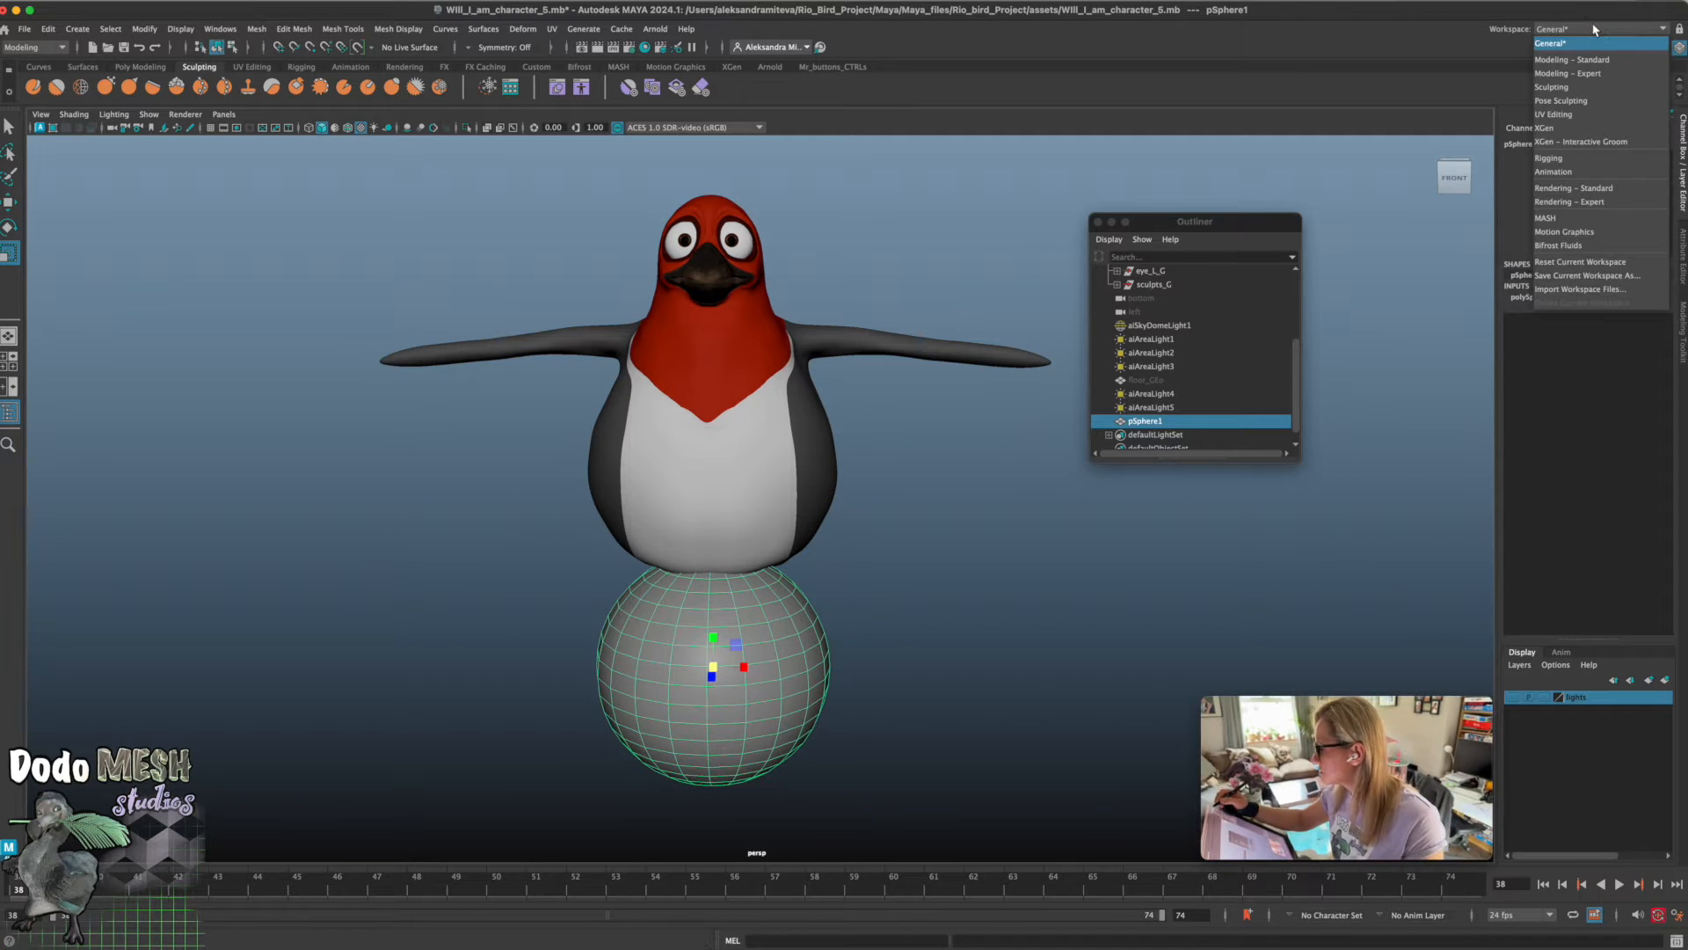
pyautogui.click(1619, 142)
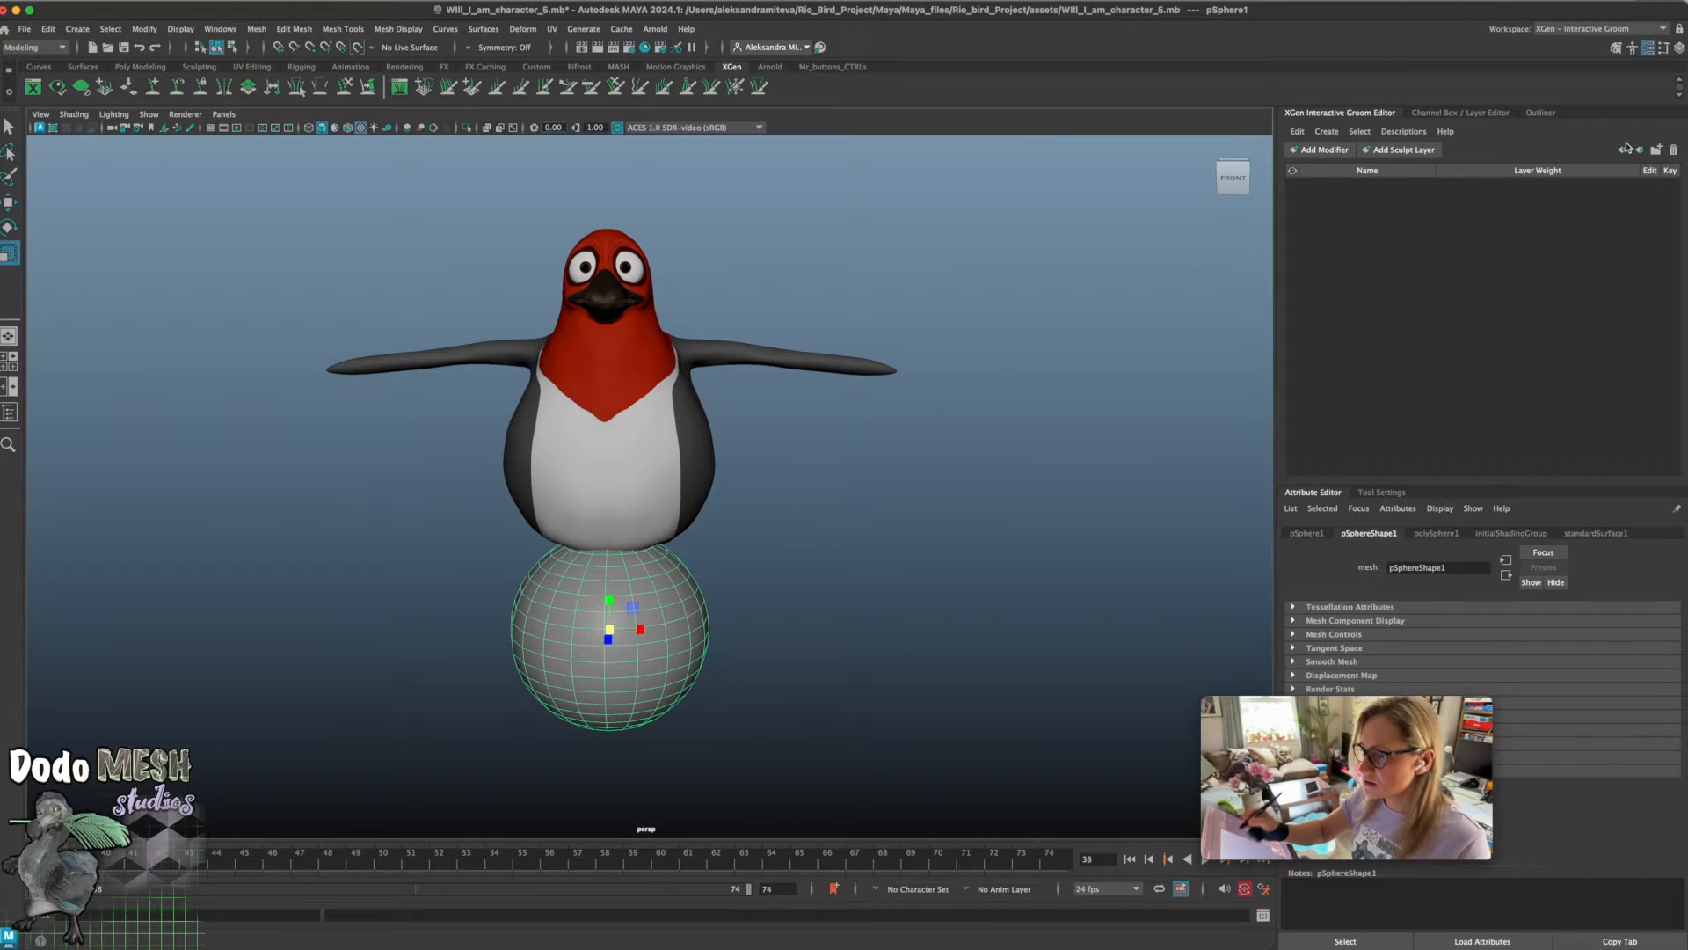
# Create interactive groom splines on the selected sphere
pyautogui.click(601, 30)
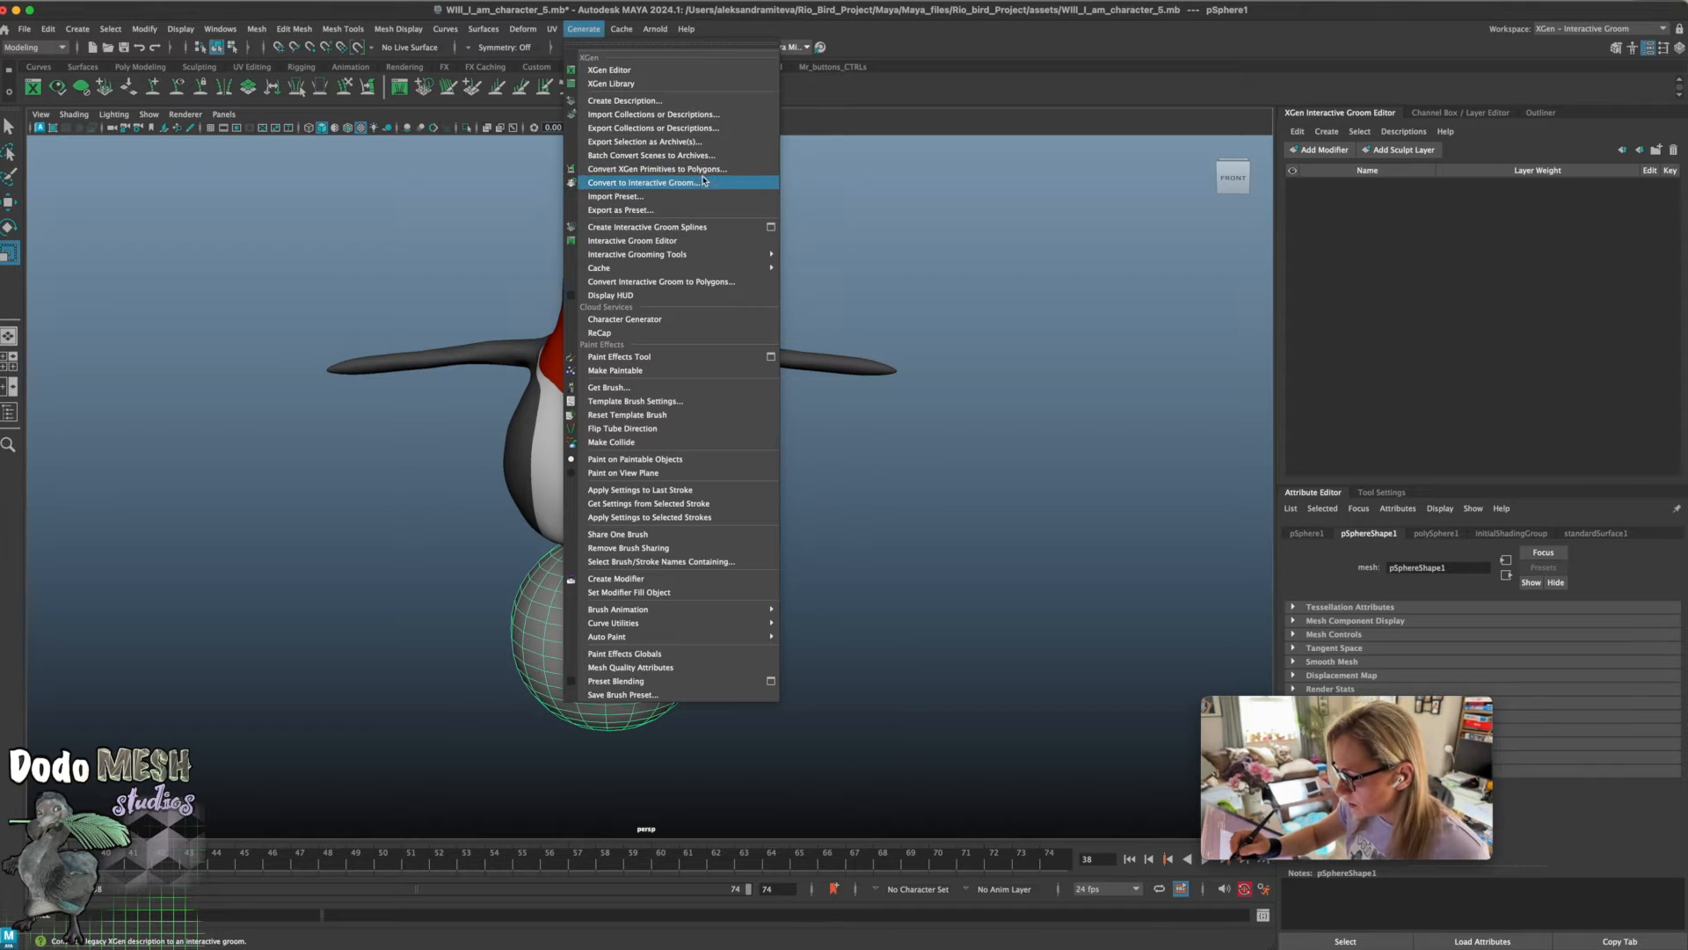
pyautogui.click(710, 227)
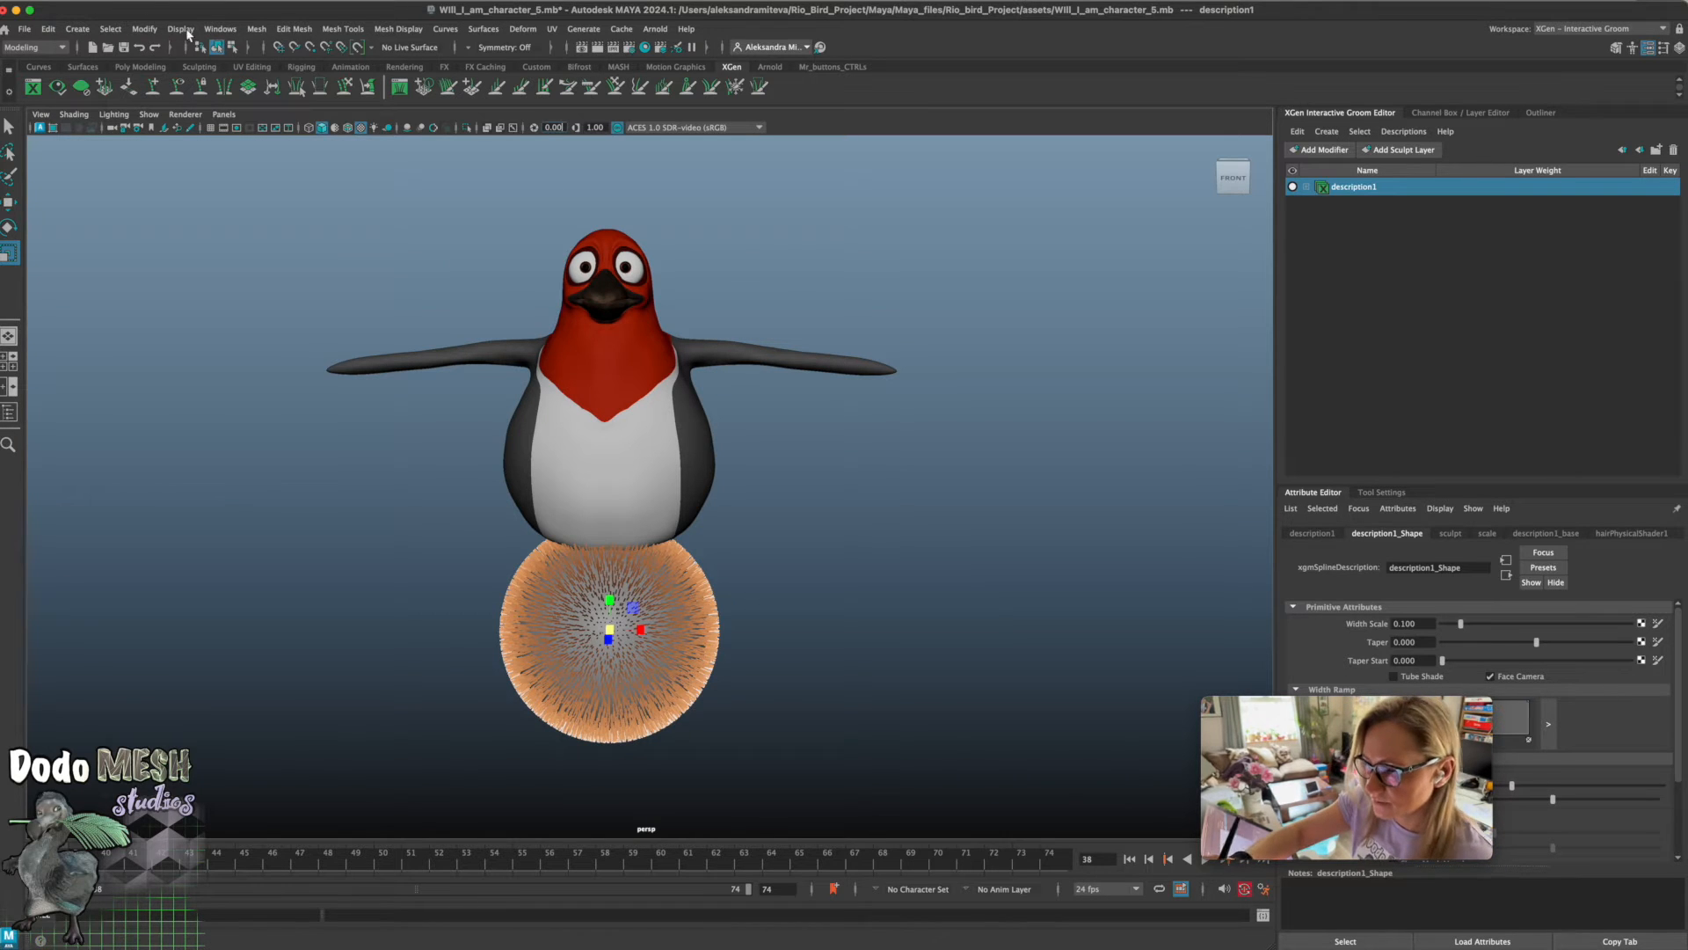
# Show the Outliner and widen the viewport by narrowing the panels beside it
pyautogui.click(220, 29)
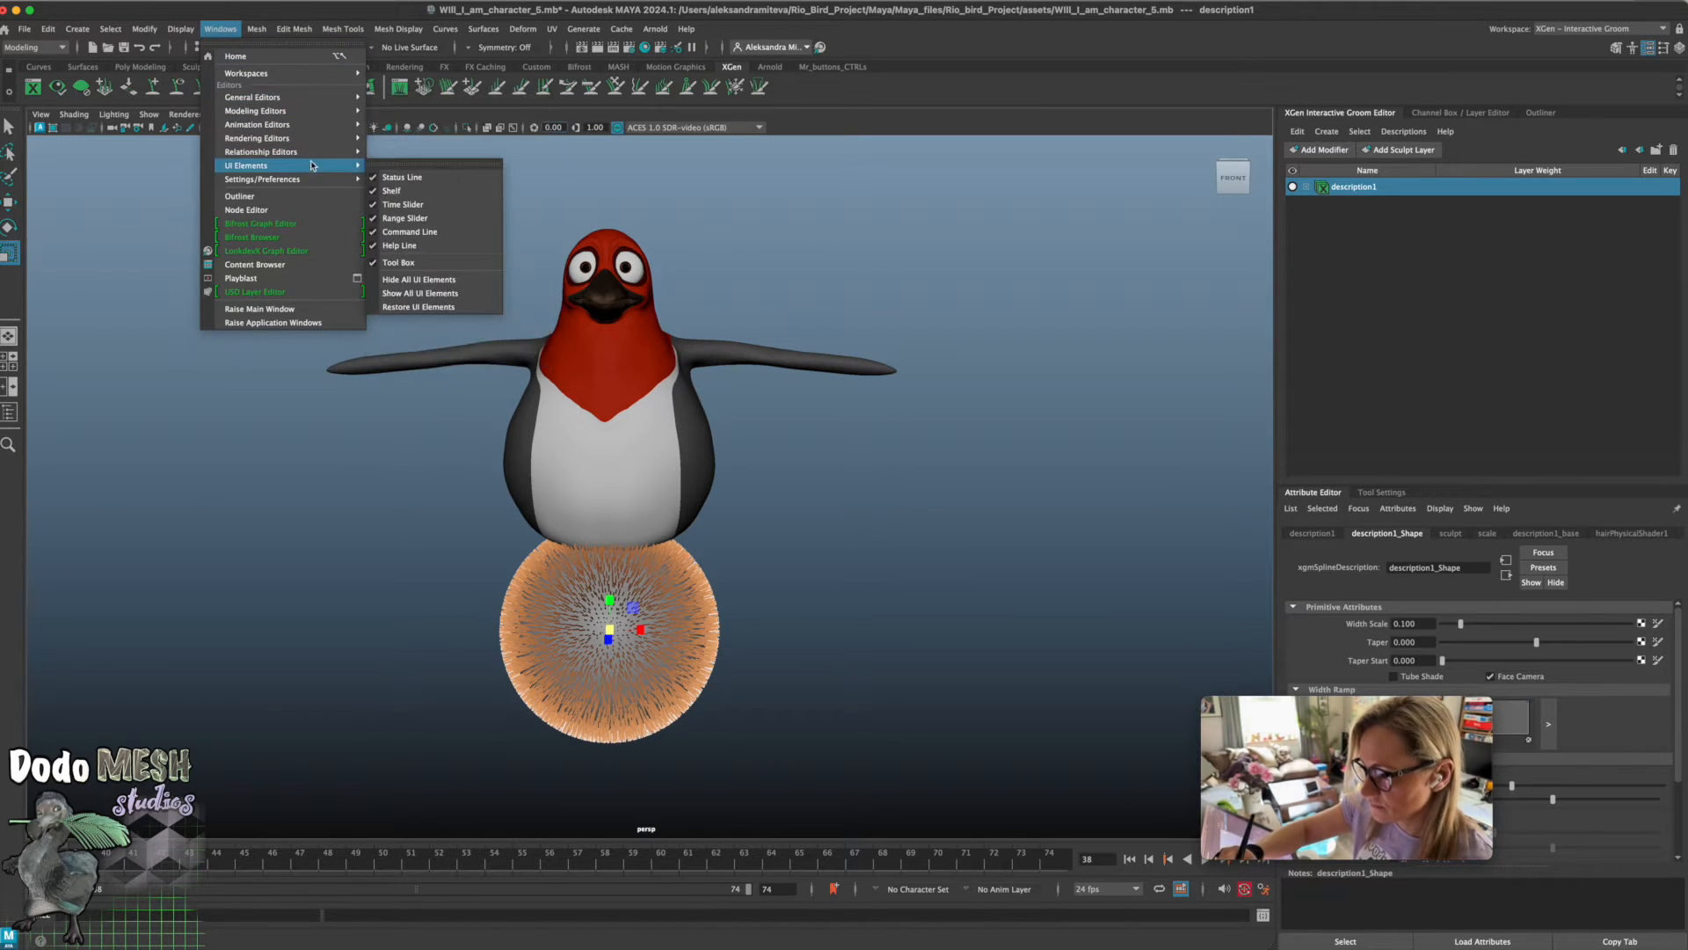
pyautogui.click(307, 197)
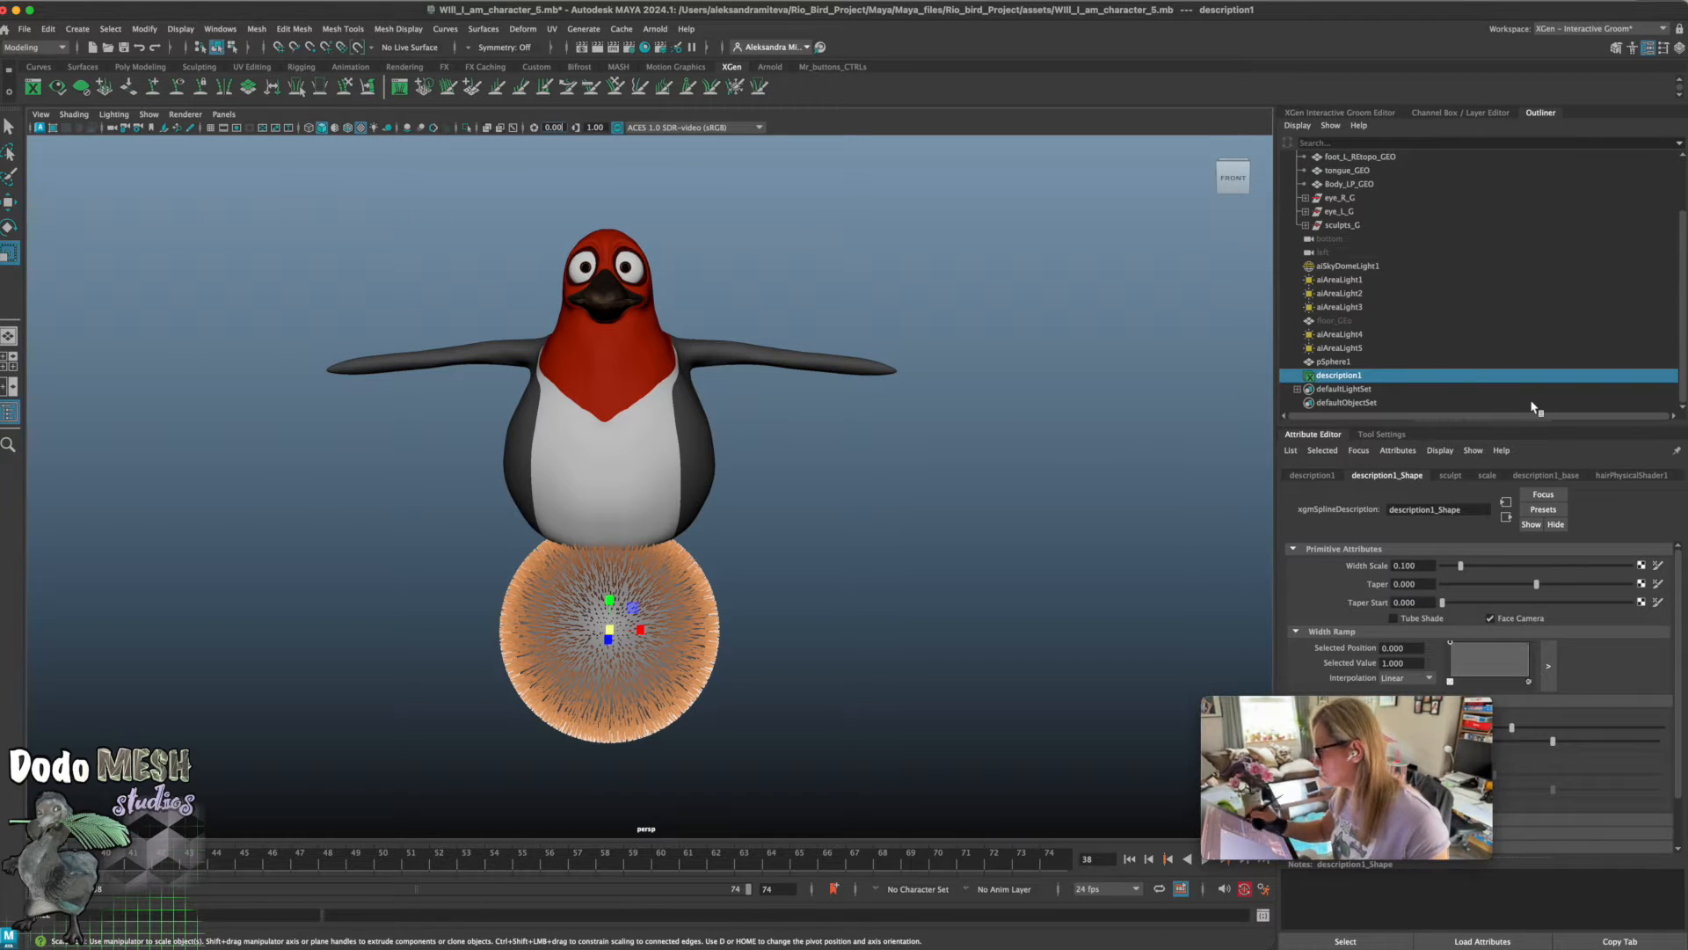
pyautogui.moveTo(1274, 323); pyautogui.dragTo(1531, 320)
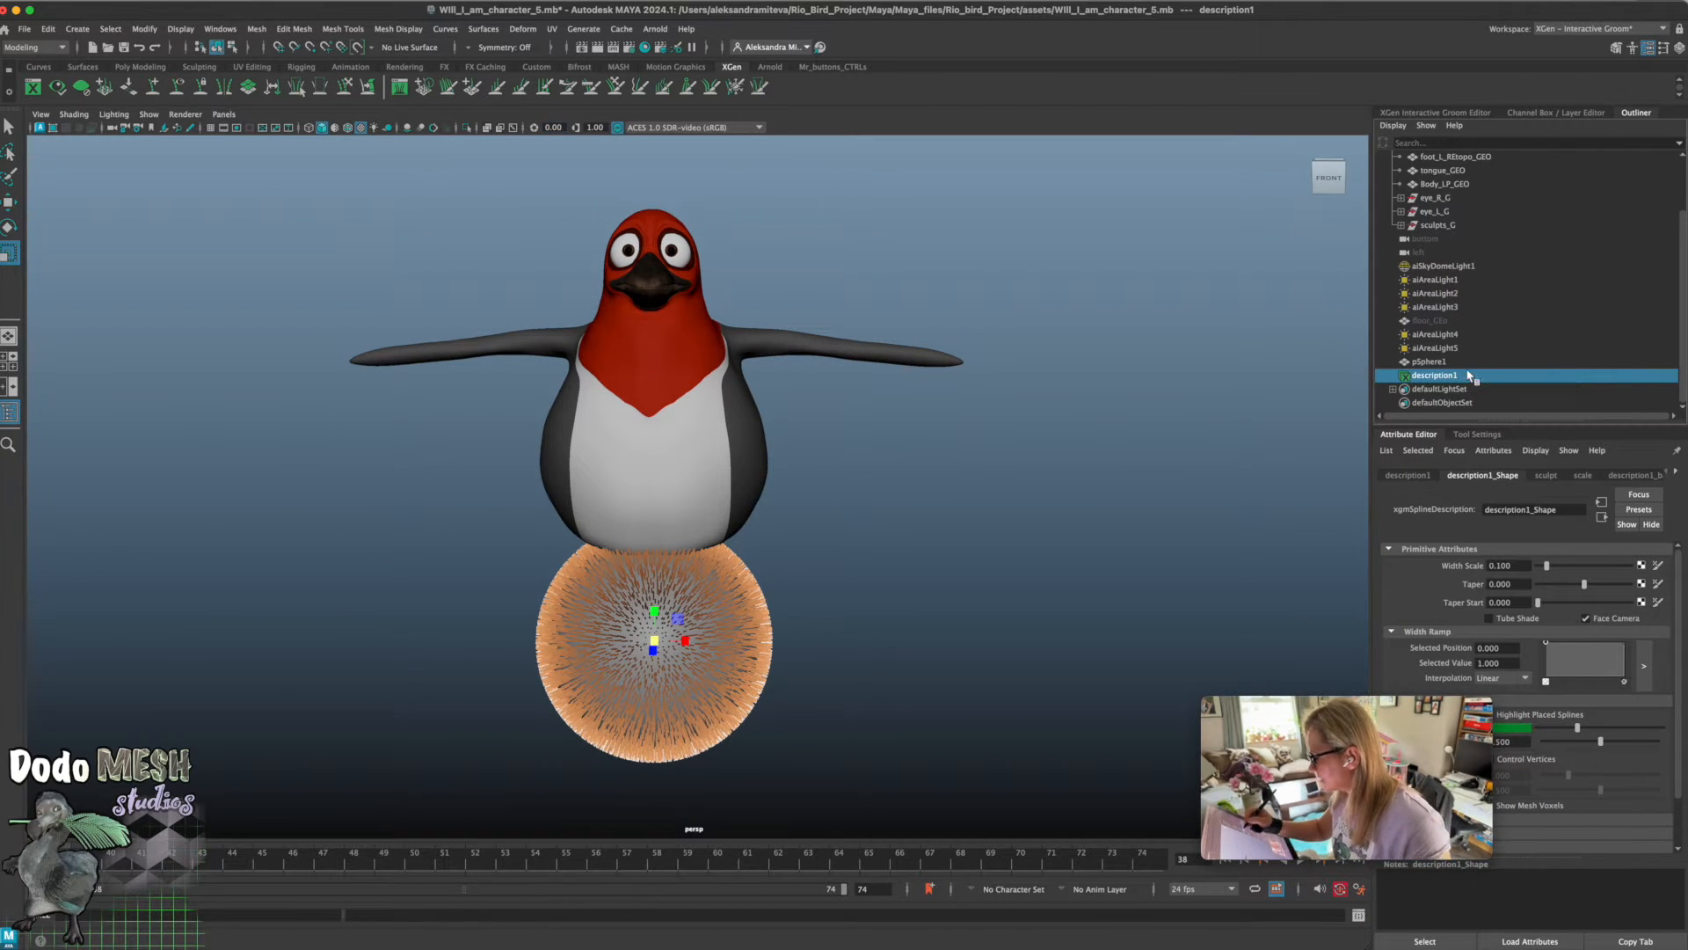
# Delete the description1 groom and the test sphere from the scene
pyautogui.press('Delete')
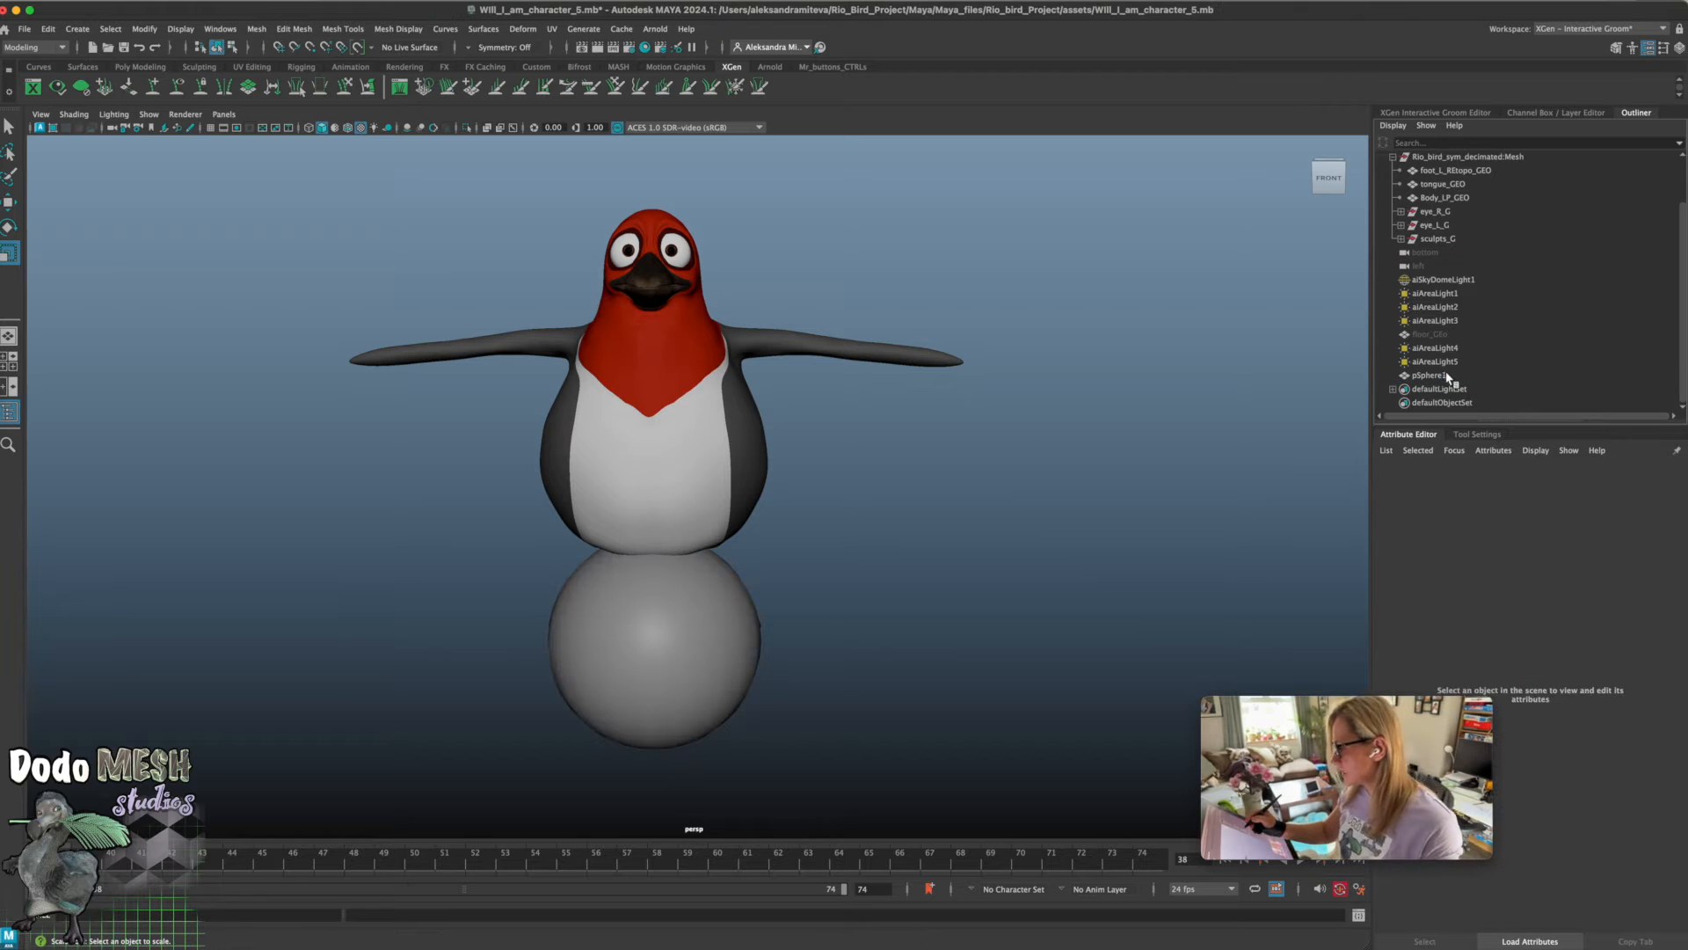
pyautogui.click(1447, 376)
pyautogui.press('Delete')
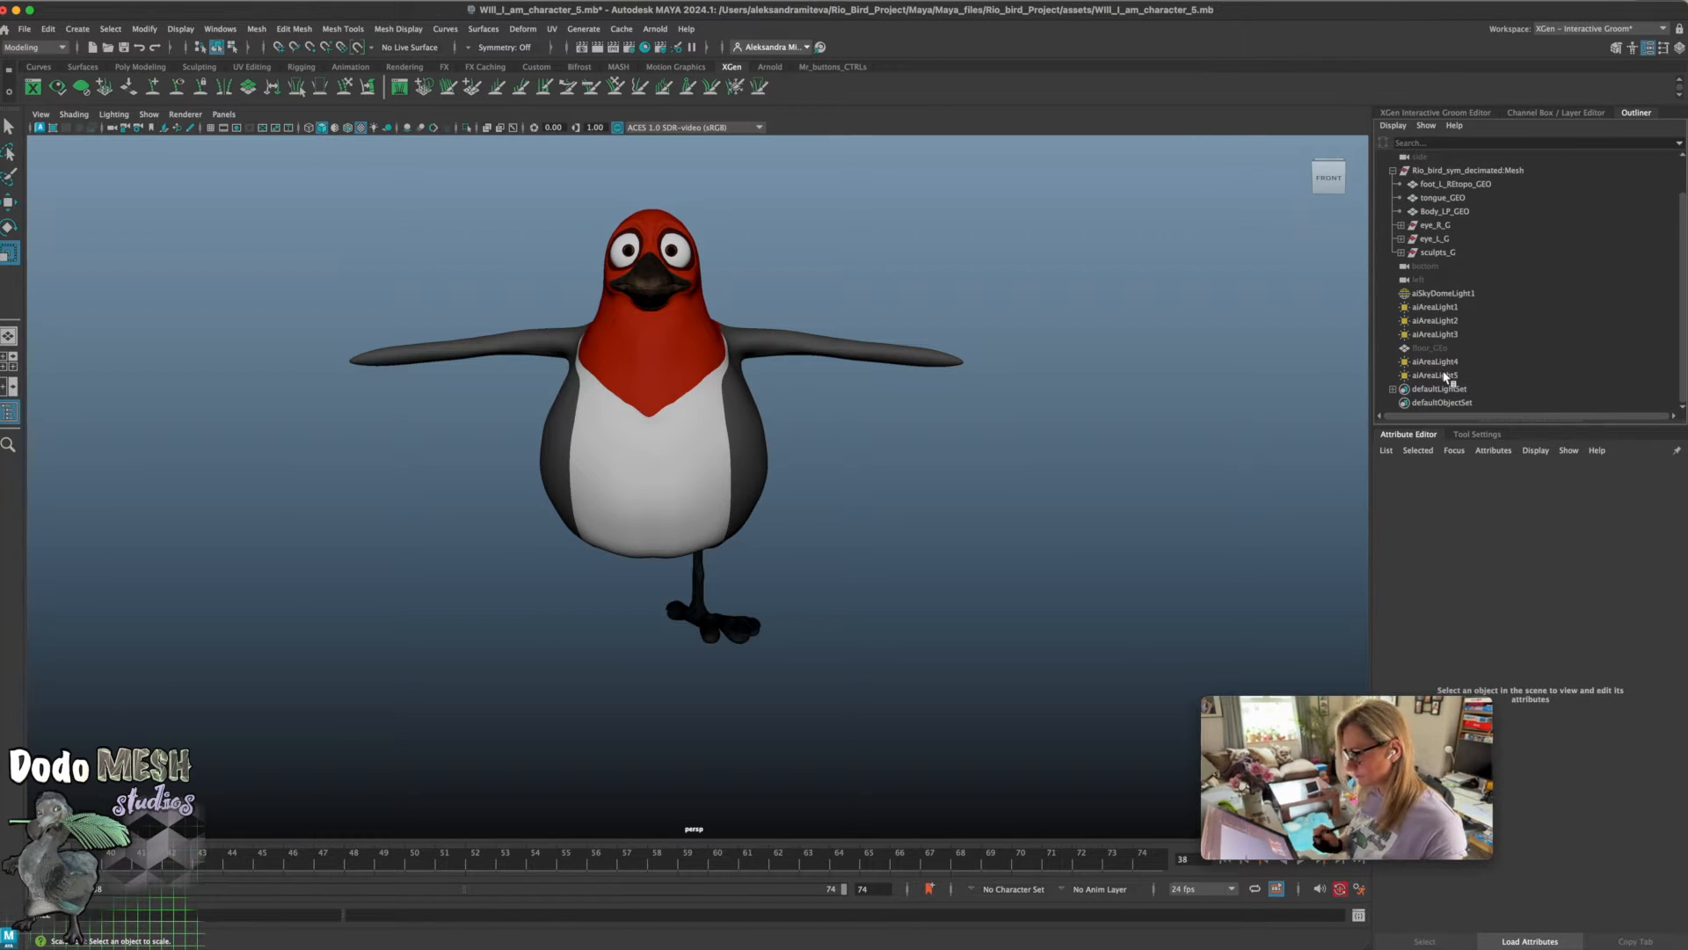
# Run Optimize Scene Size on the scene to clear out unused nodes
pyautogui.click(24, 29)
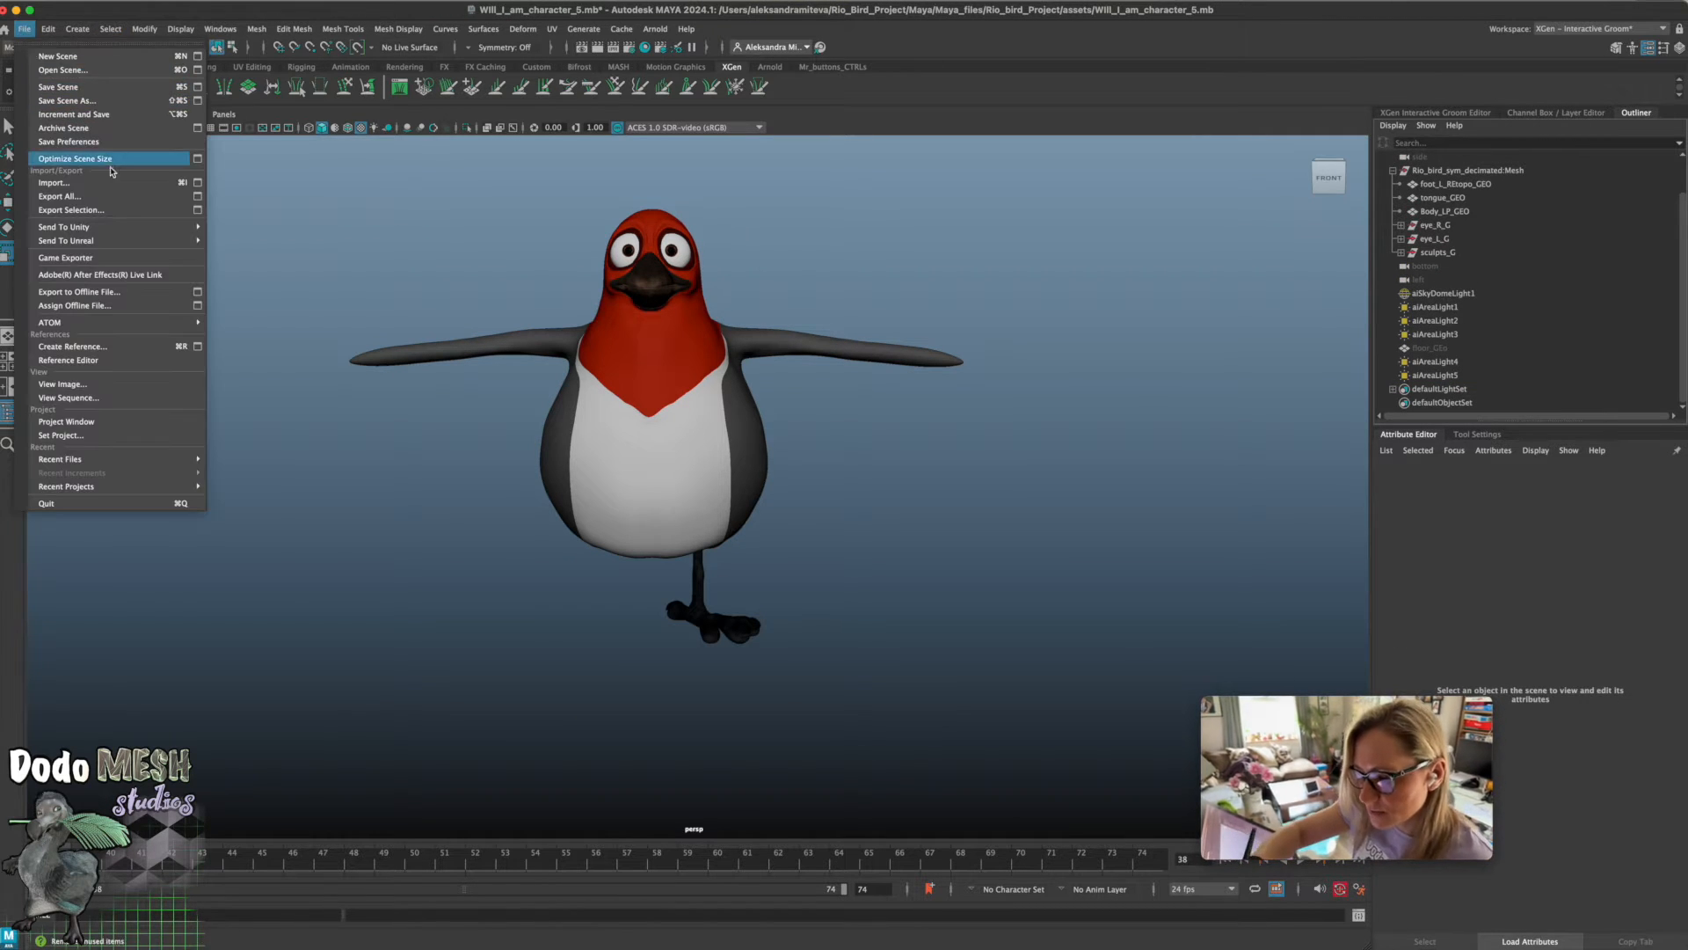
pyautogui.click(76, 158)
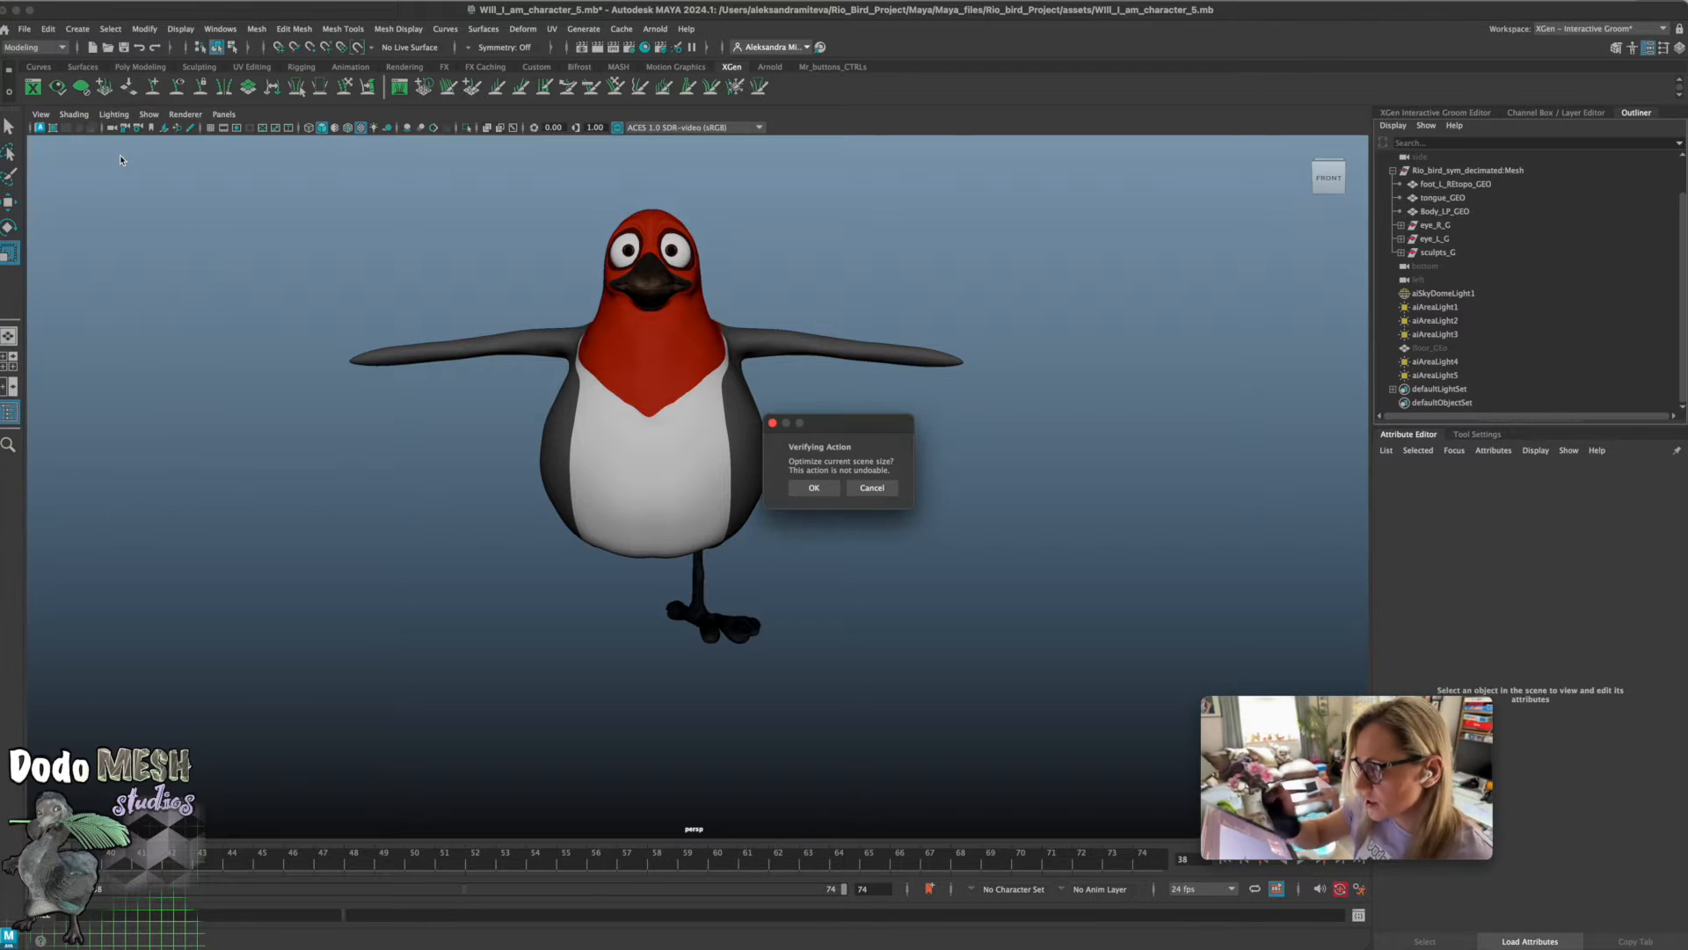
pyautogui.click(824, 488)
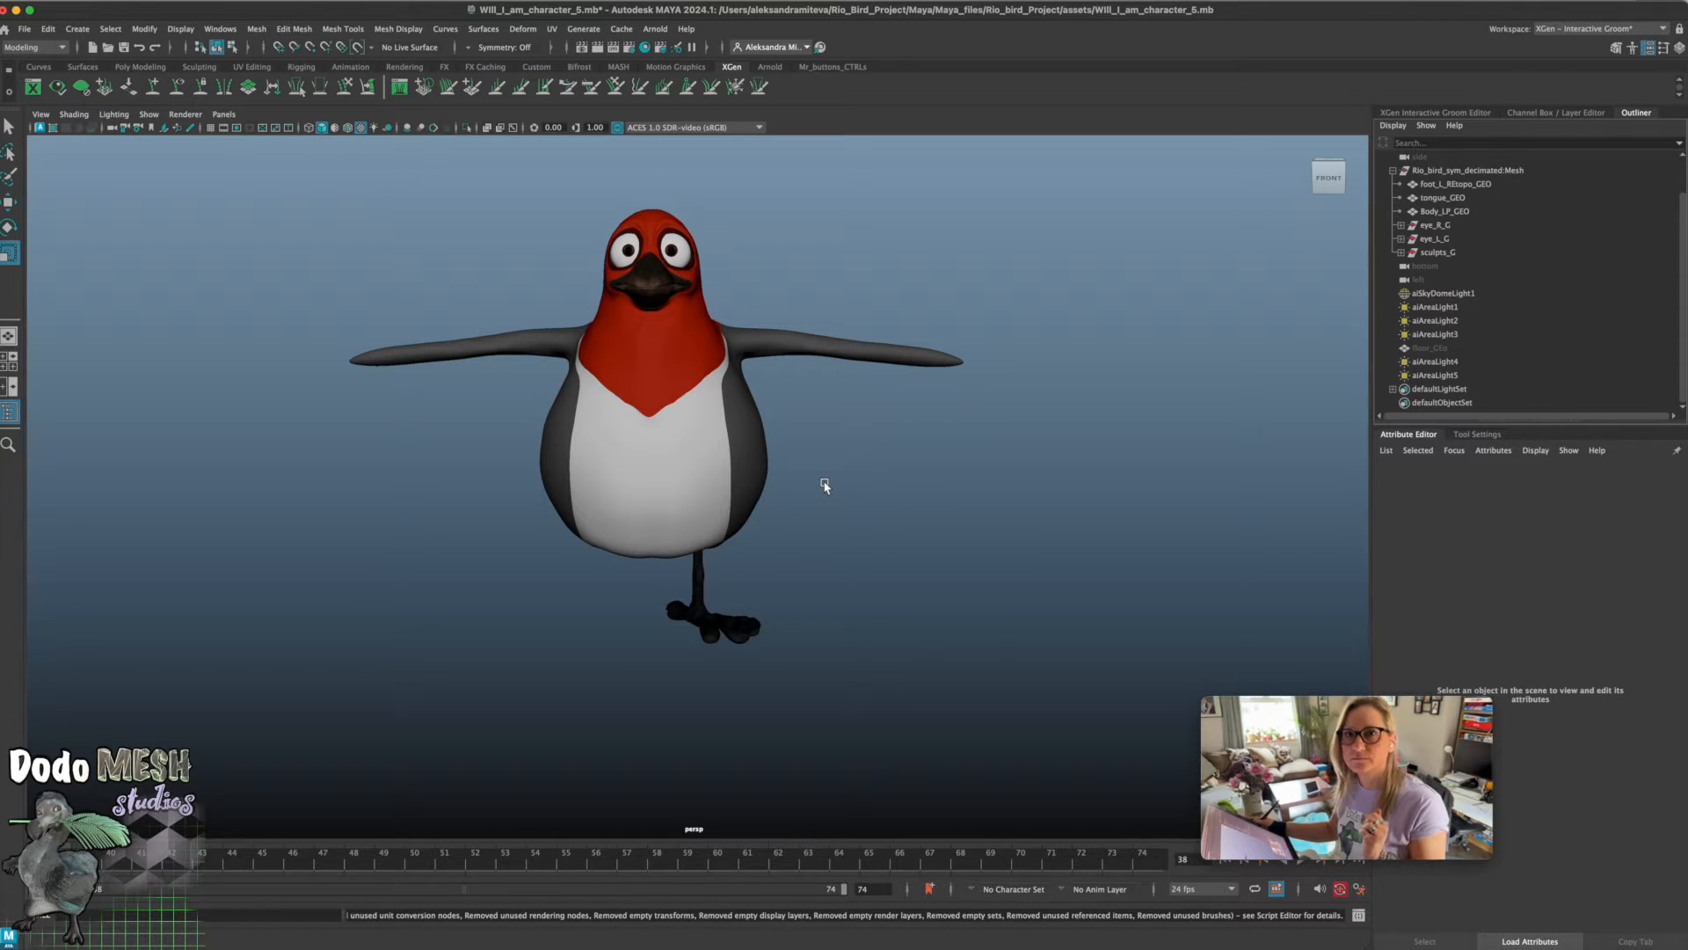
# Select the bird's body mesh and review the scene's materials in the Hypershade, leaving it closed
pyautogui.click(701, 478)
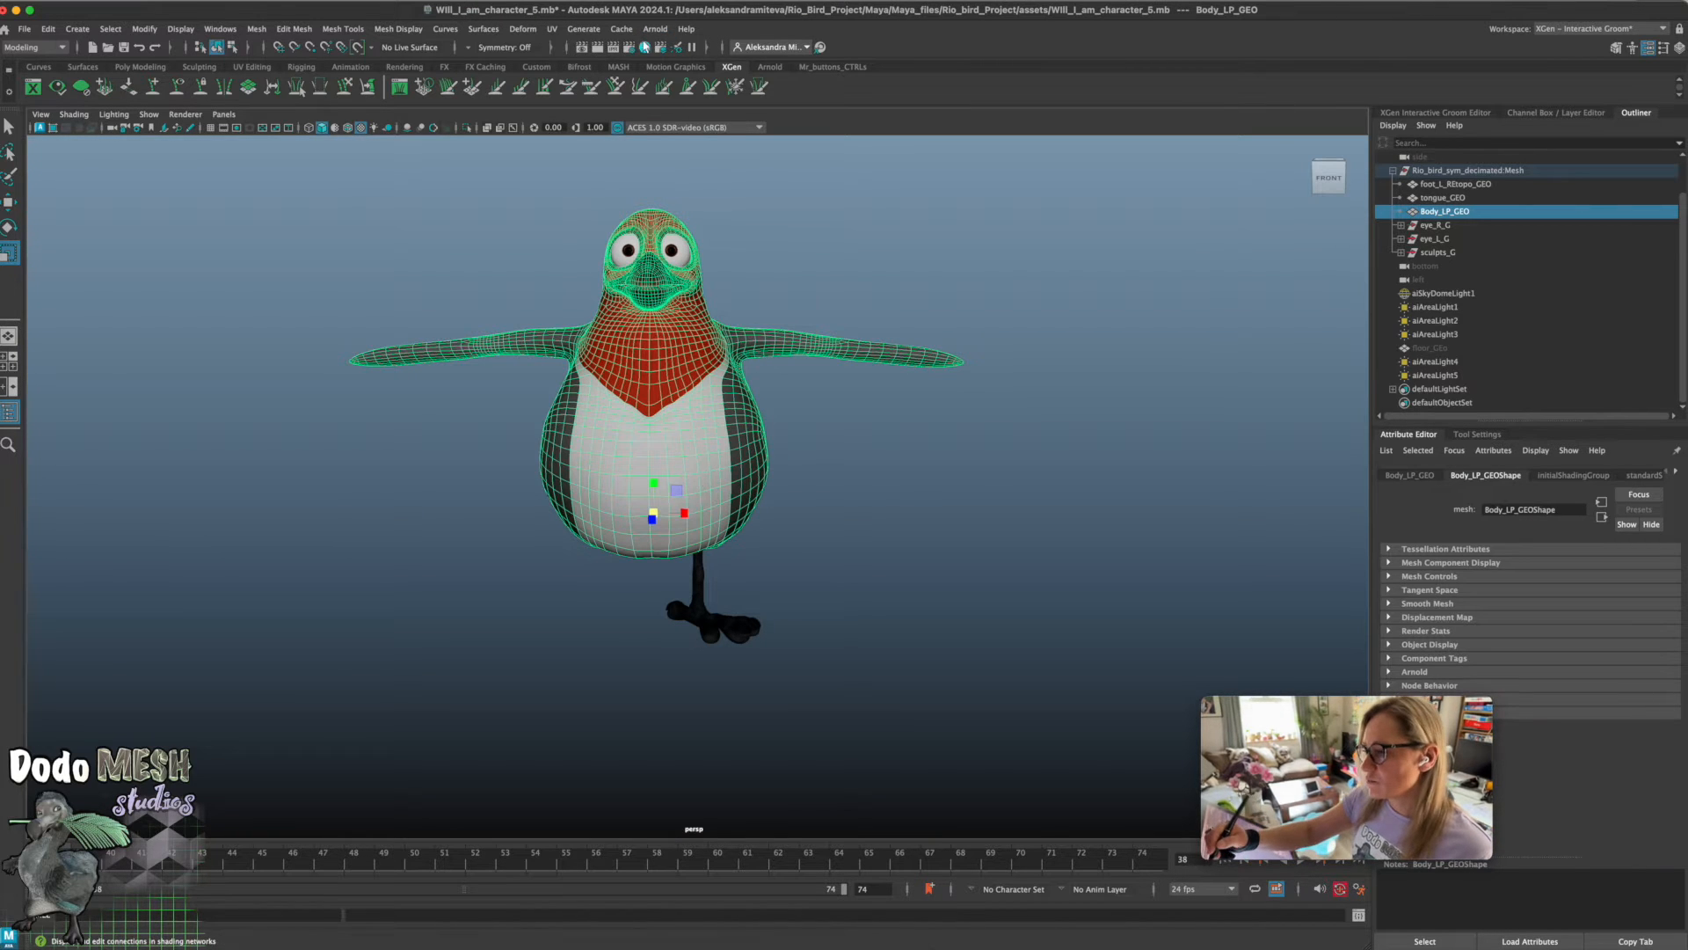
pyautogui.click(646, 48)
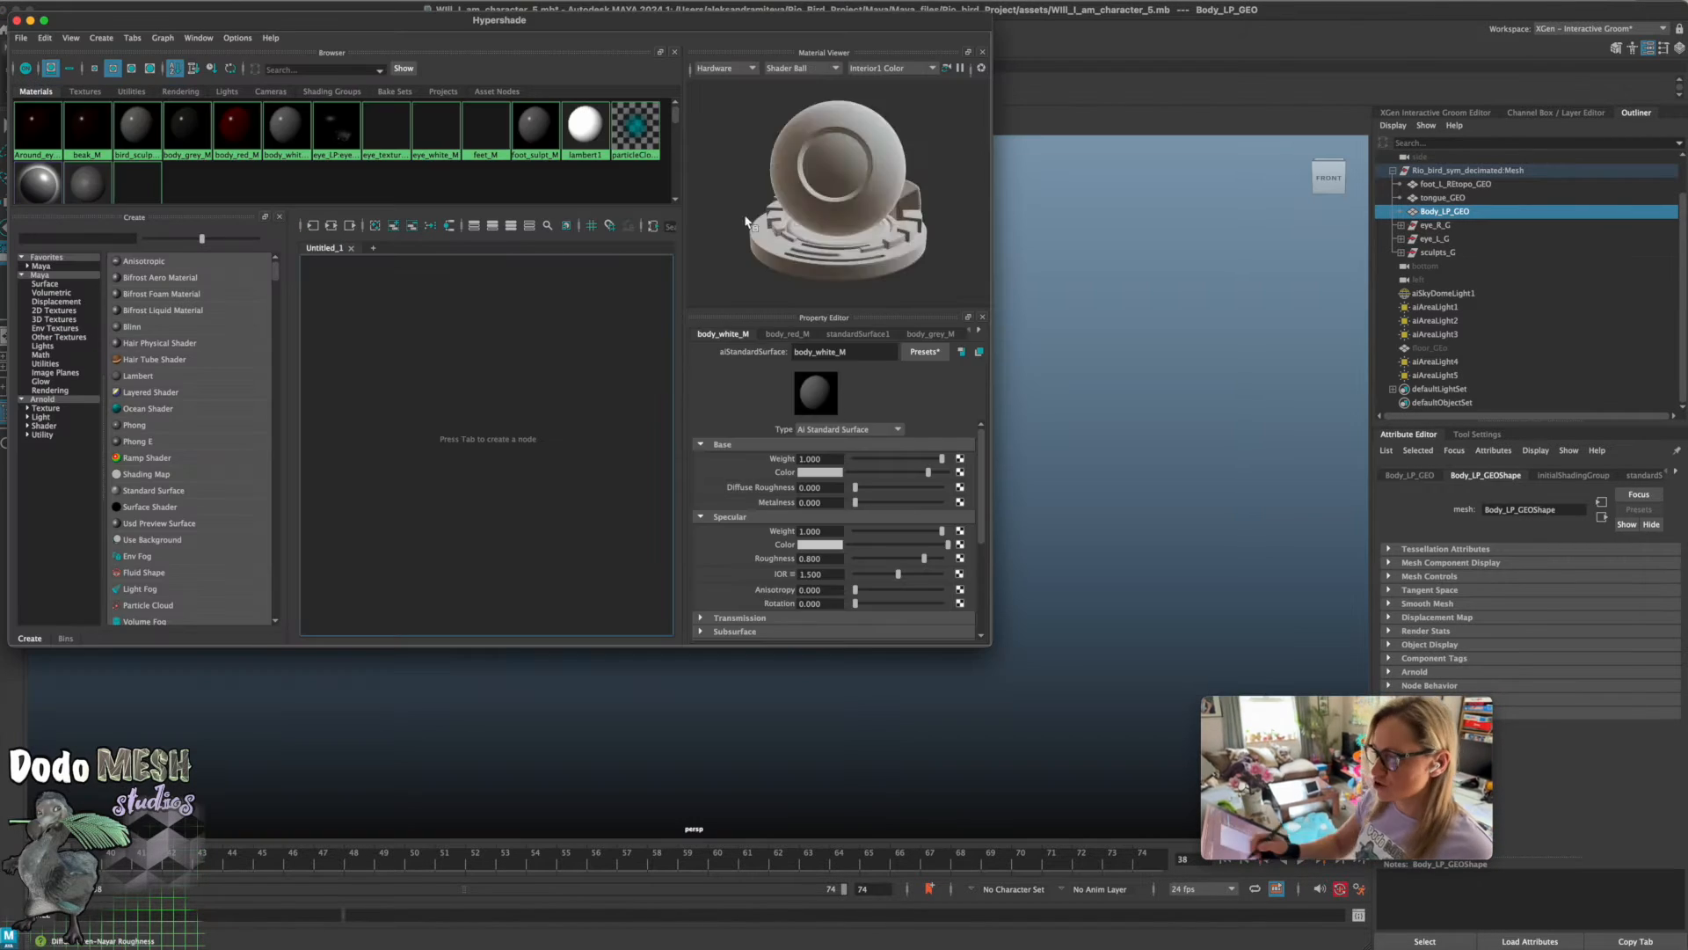
pyautogui.moveTo(557, 31); pyautogui.dragTo(756, 151)
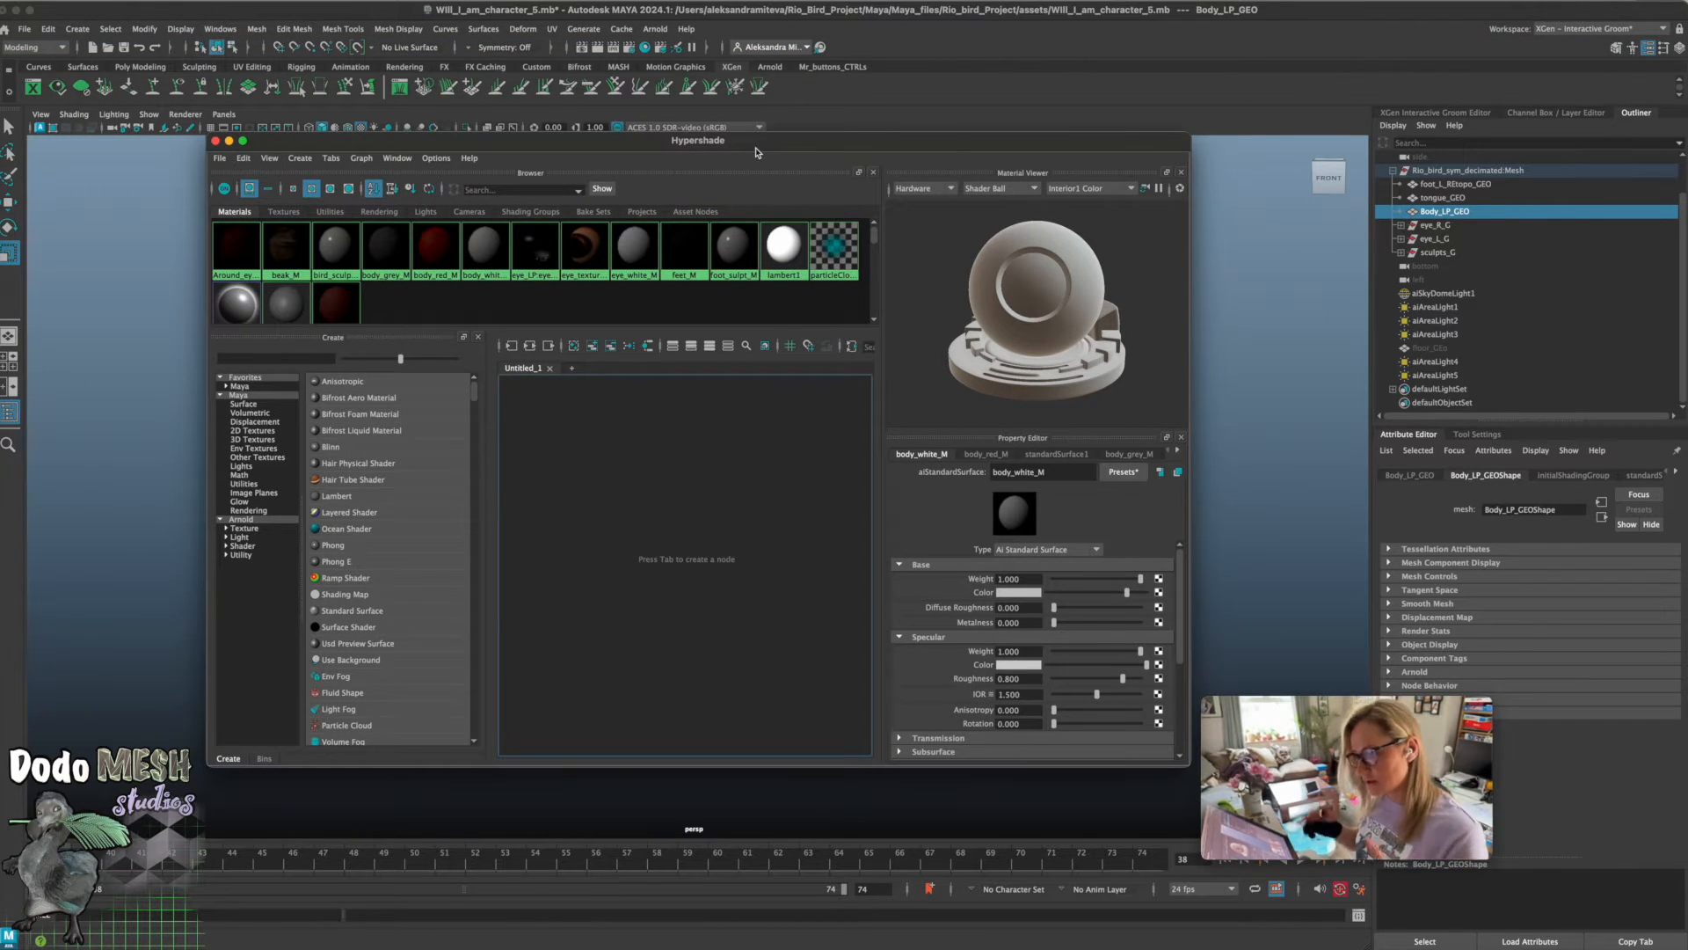
pyautogui.click(216, 140)
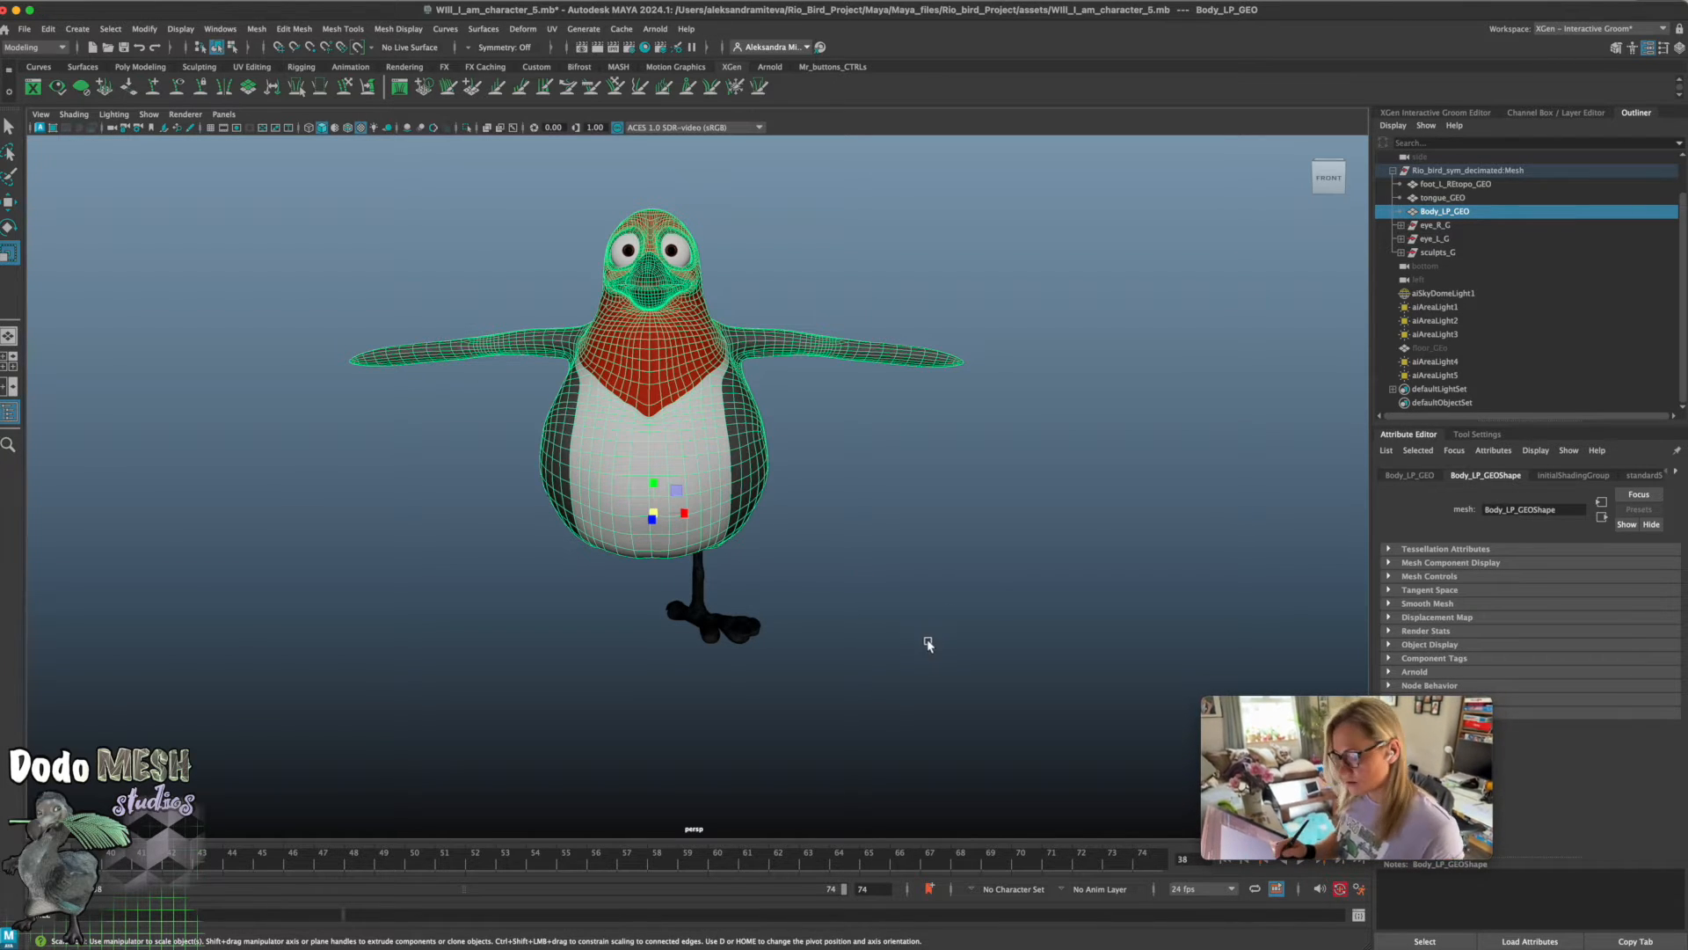
# Switch the workspace to UV Editing and turn off the checker map on the bird's body
pyautogui.keyDown('alt'); pyautogui.moveTo(943, 636); pyautogui.dragTo(946, 624); pyautogui.keyUp('alt')
pyautogui.keyDown('alt'); pyautogui.moveTo(947, 625); pyautogui.dragTo(997, 639, button='middle'); pyautogui.keyUp('alt')
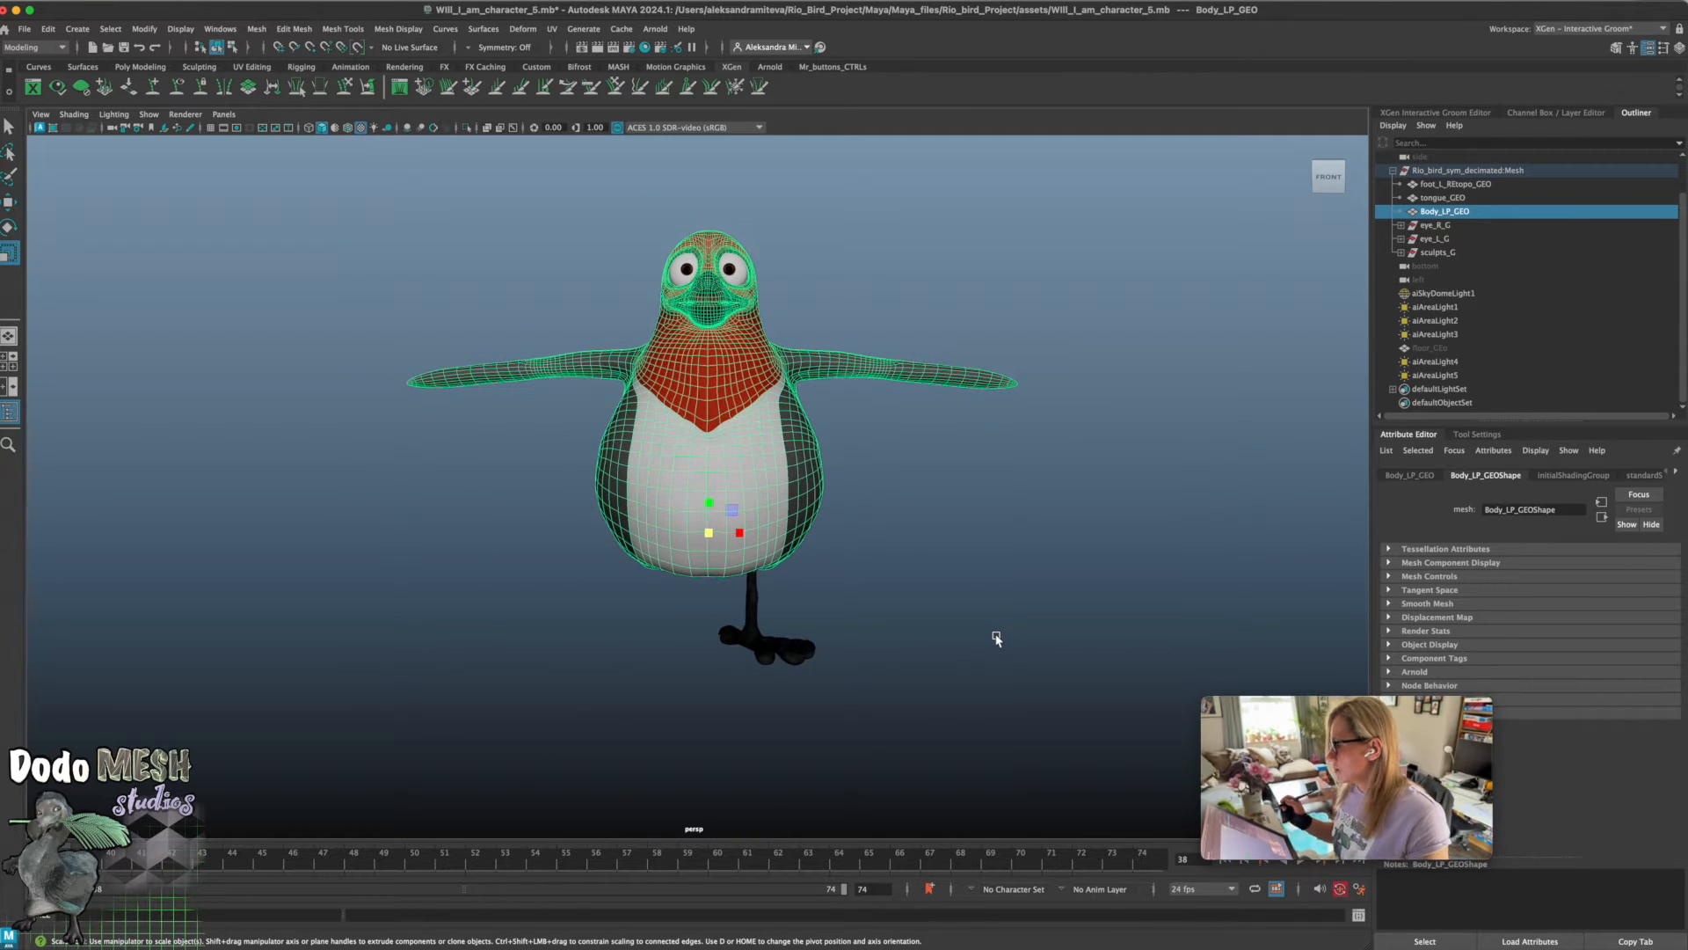
pyautogui.click(1566, 29)
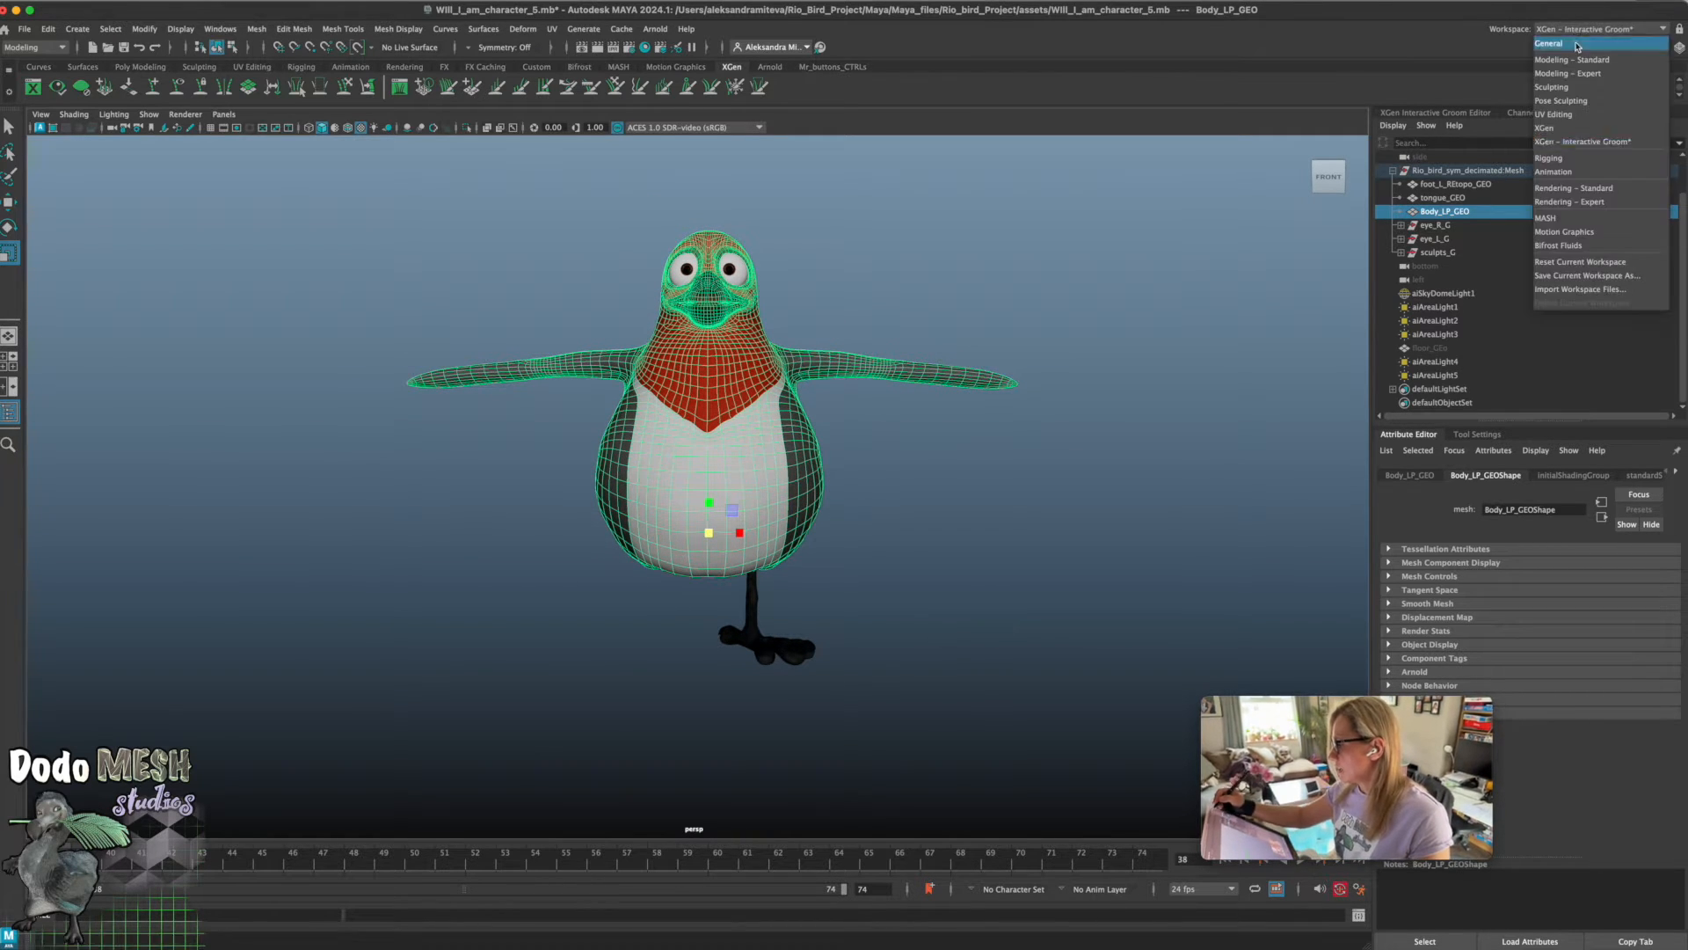
pyautogui.click(1578, 116)
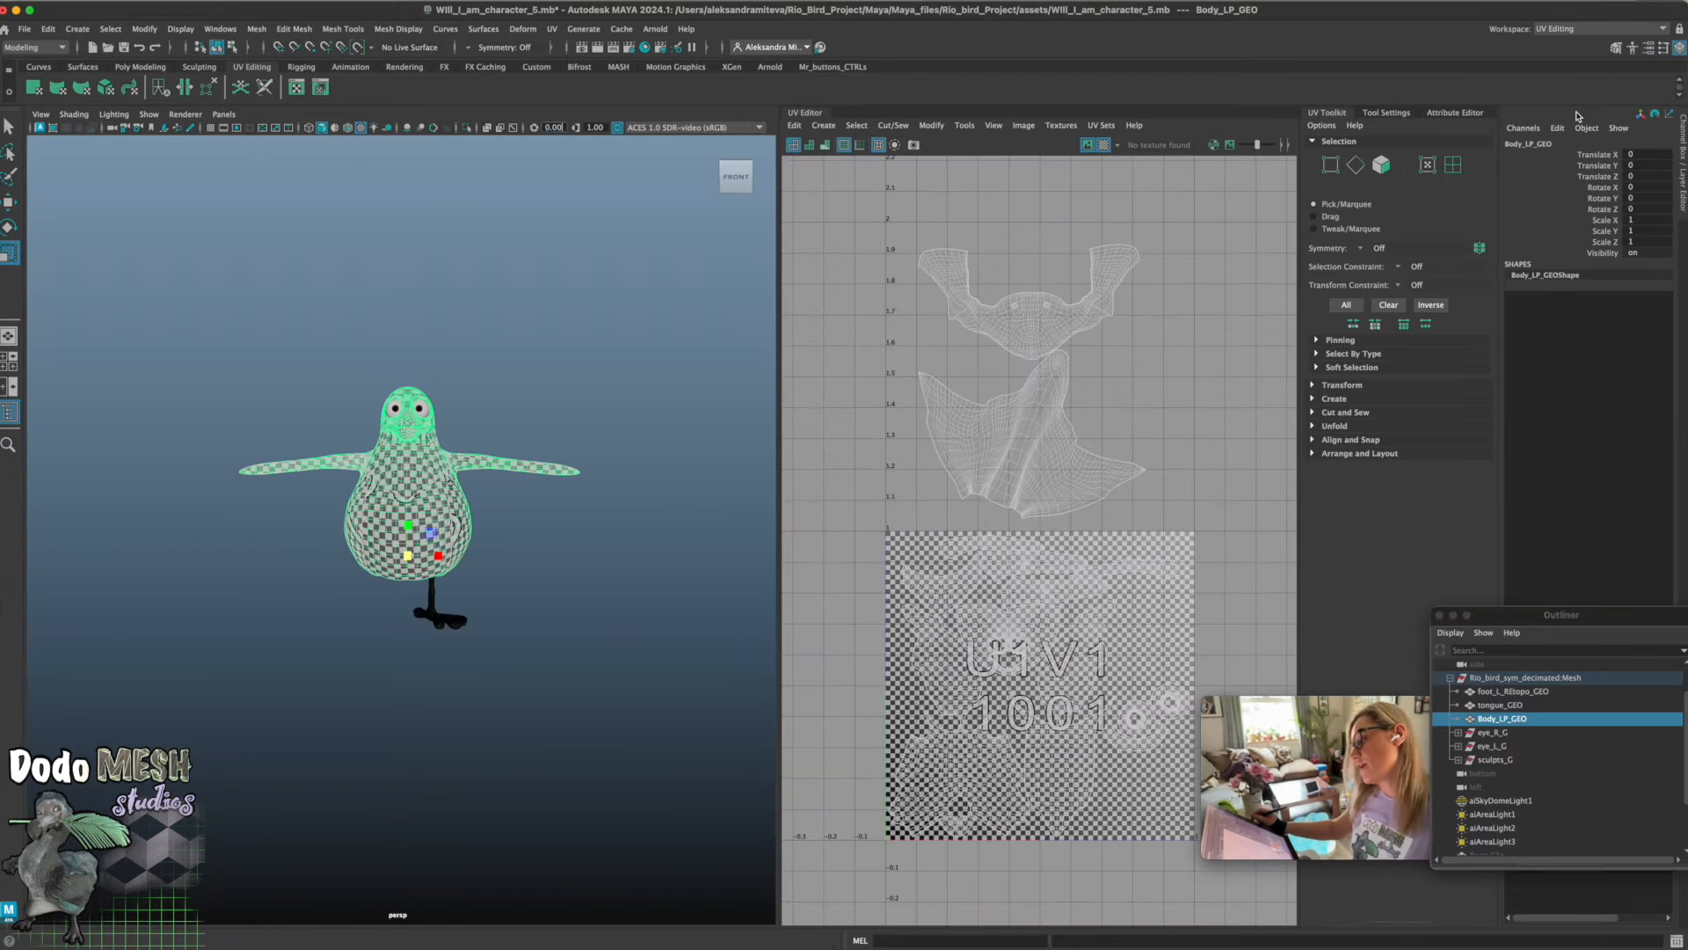
pyautogui.click(1104, 145)
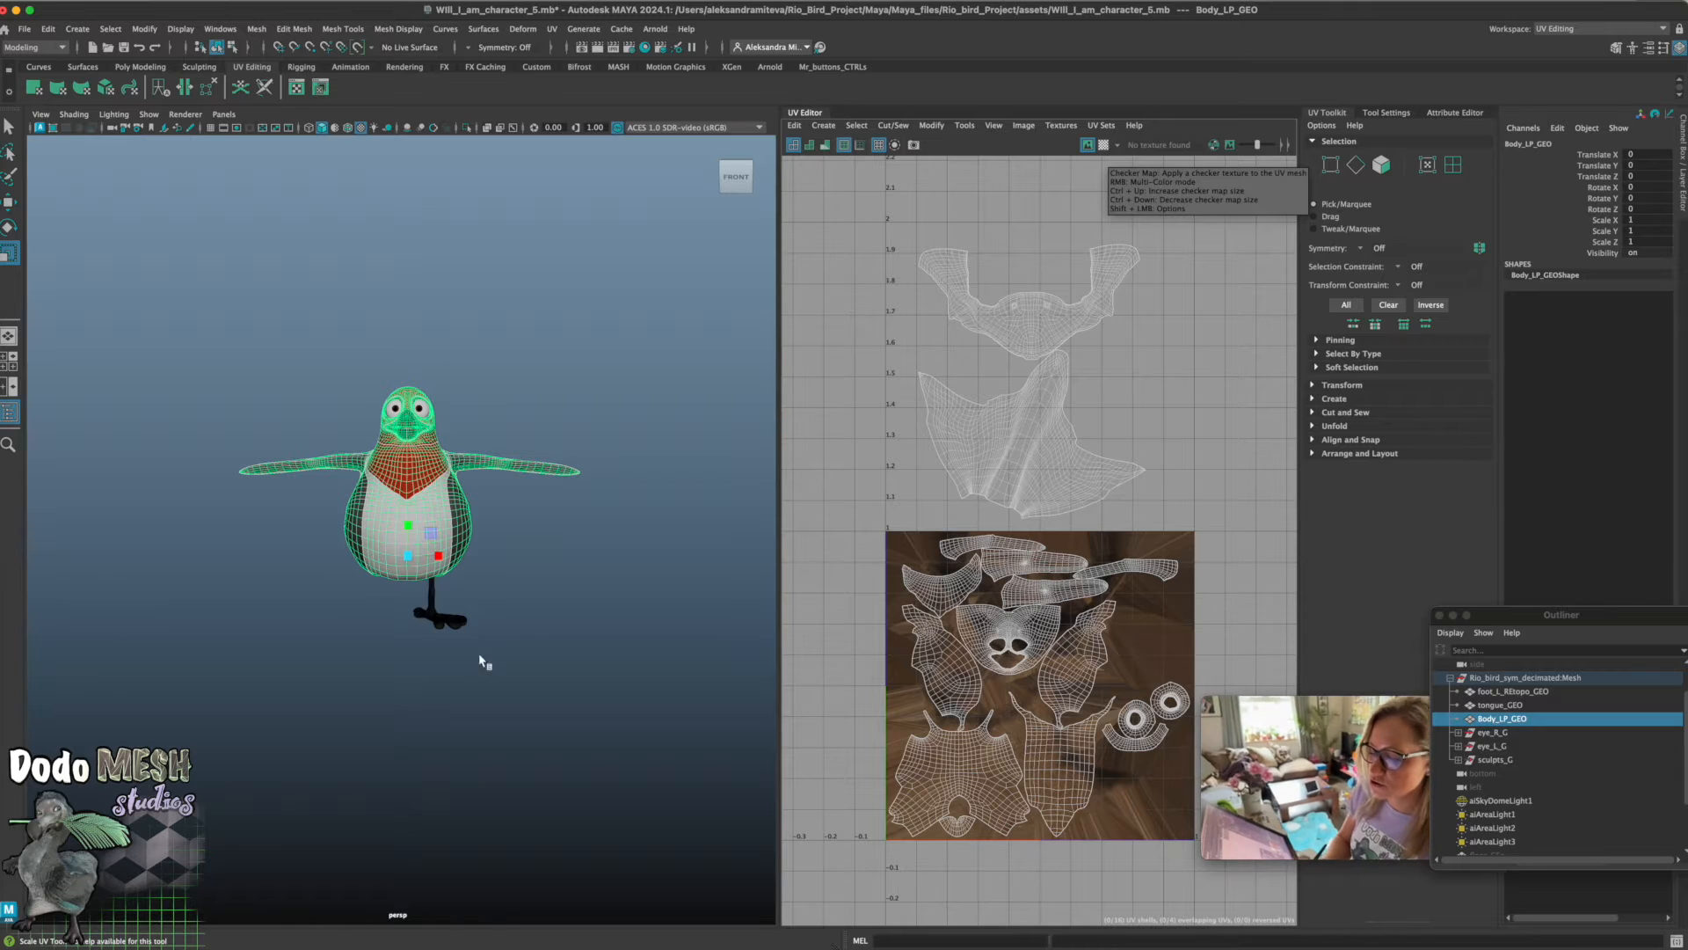
# Frame the bird larger in the 3D view and widen that view against the UV Editor
pyautogui.scroll(6, 528, 640)
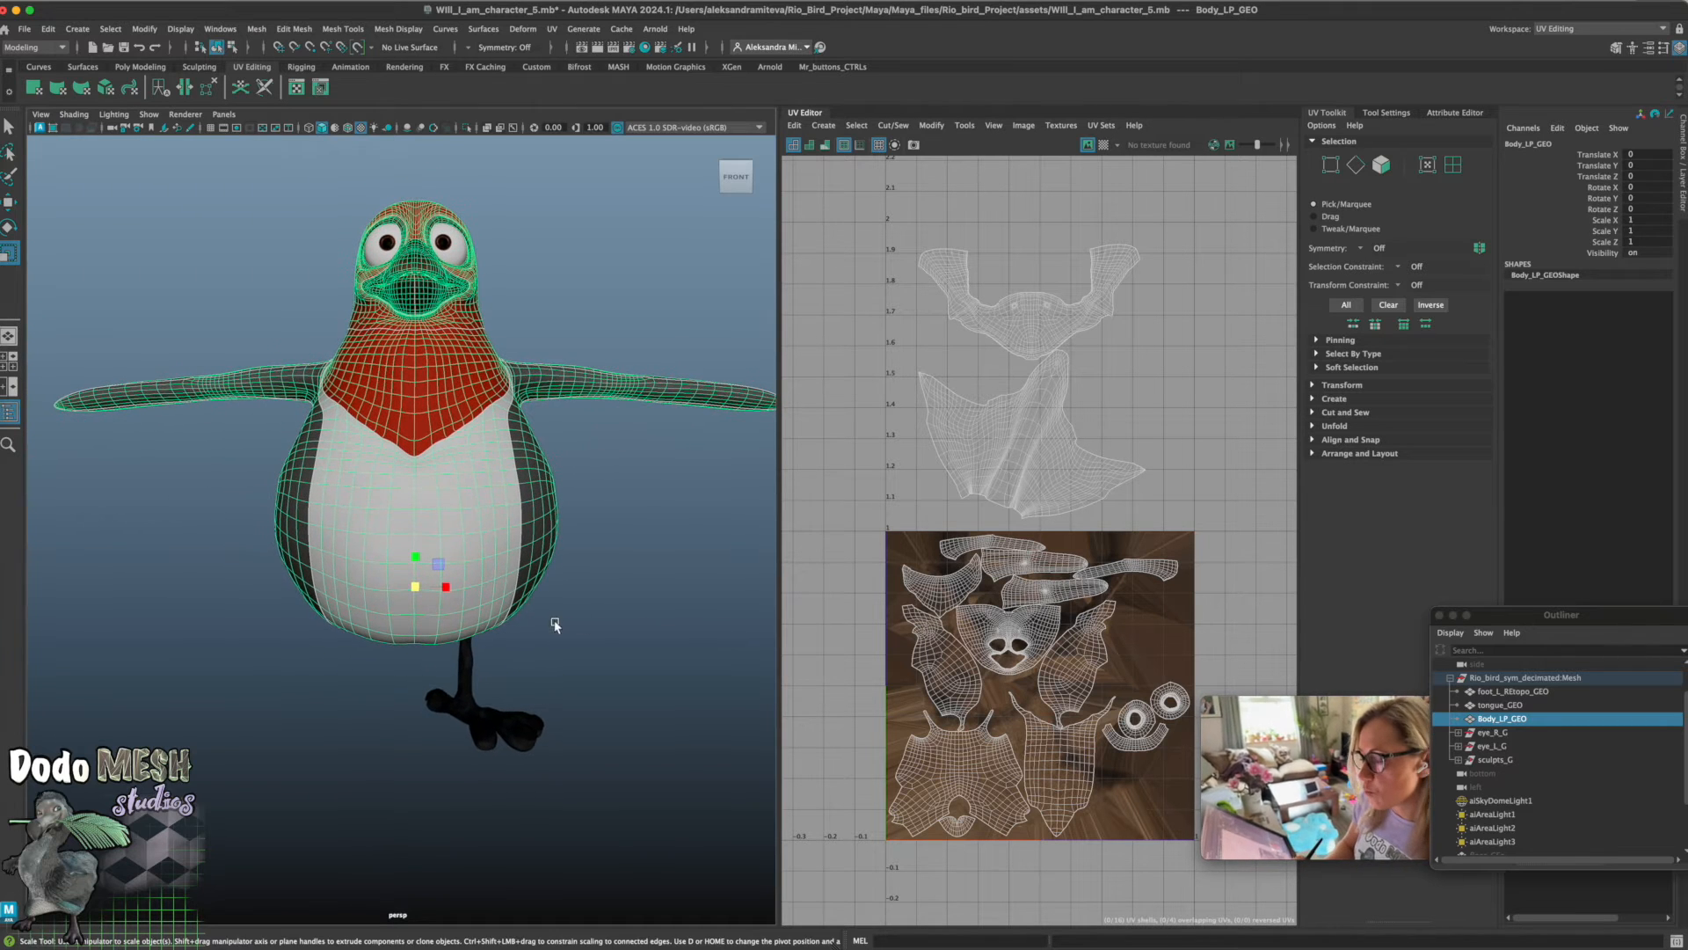
pyautogui.keyDown('alt'); pyautogui.moveTo(508, 535); pyautogui.dragTo(558, 562, button='middle'); pyautogui.keyUp('alt')
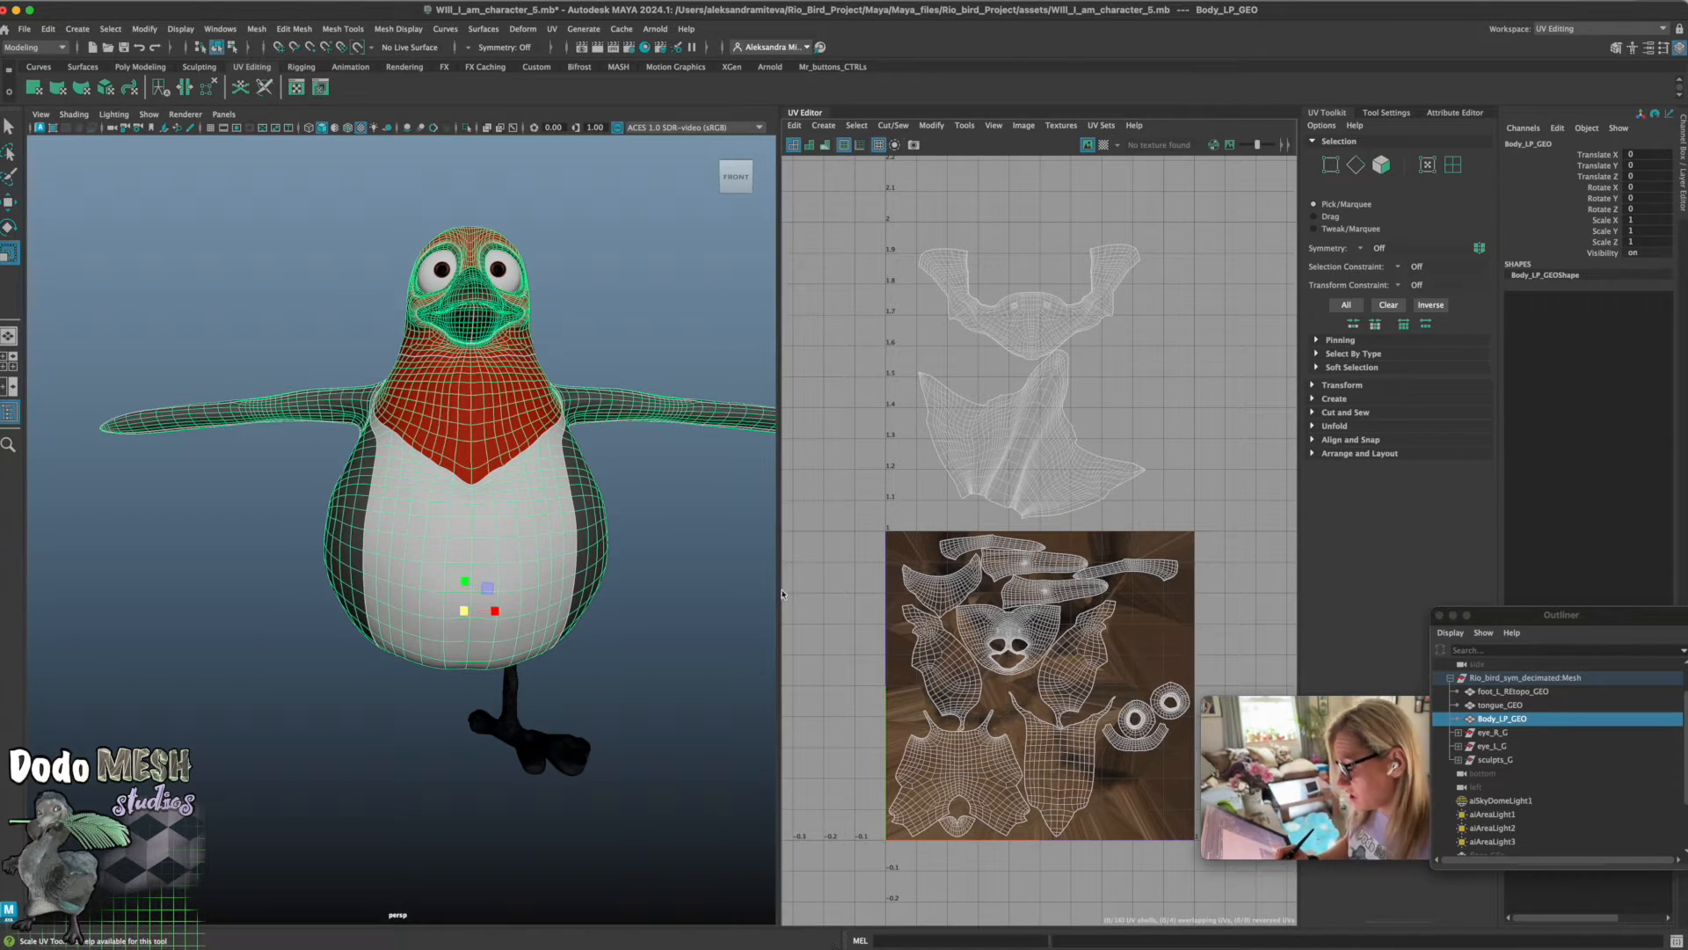
pyautogui.moveTo(780, 593); pyautogui.dragTo(854, 574)
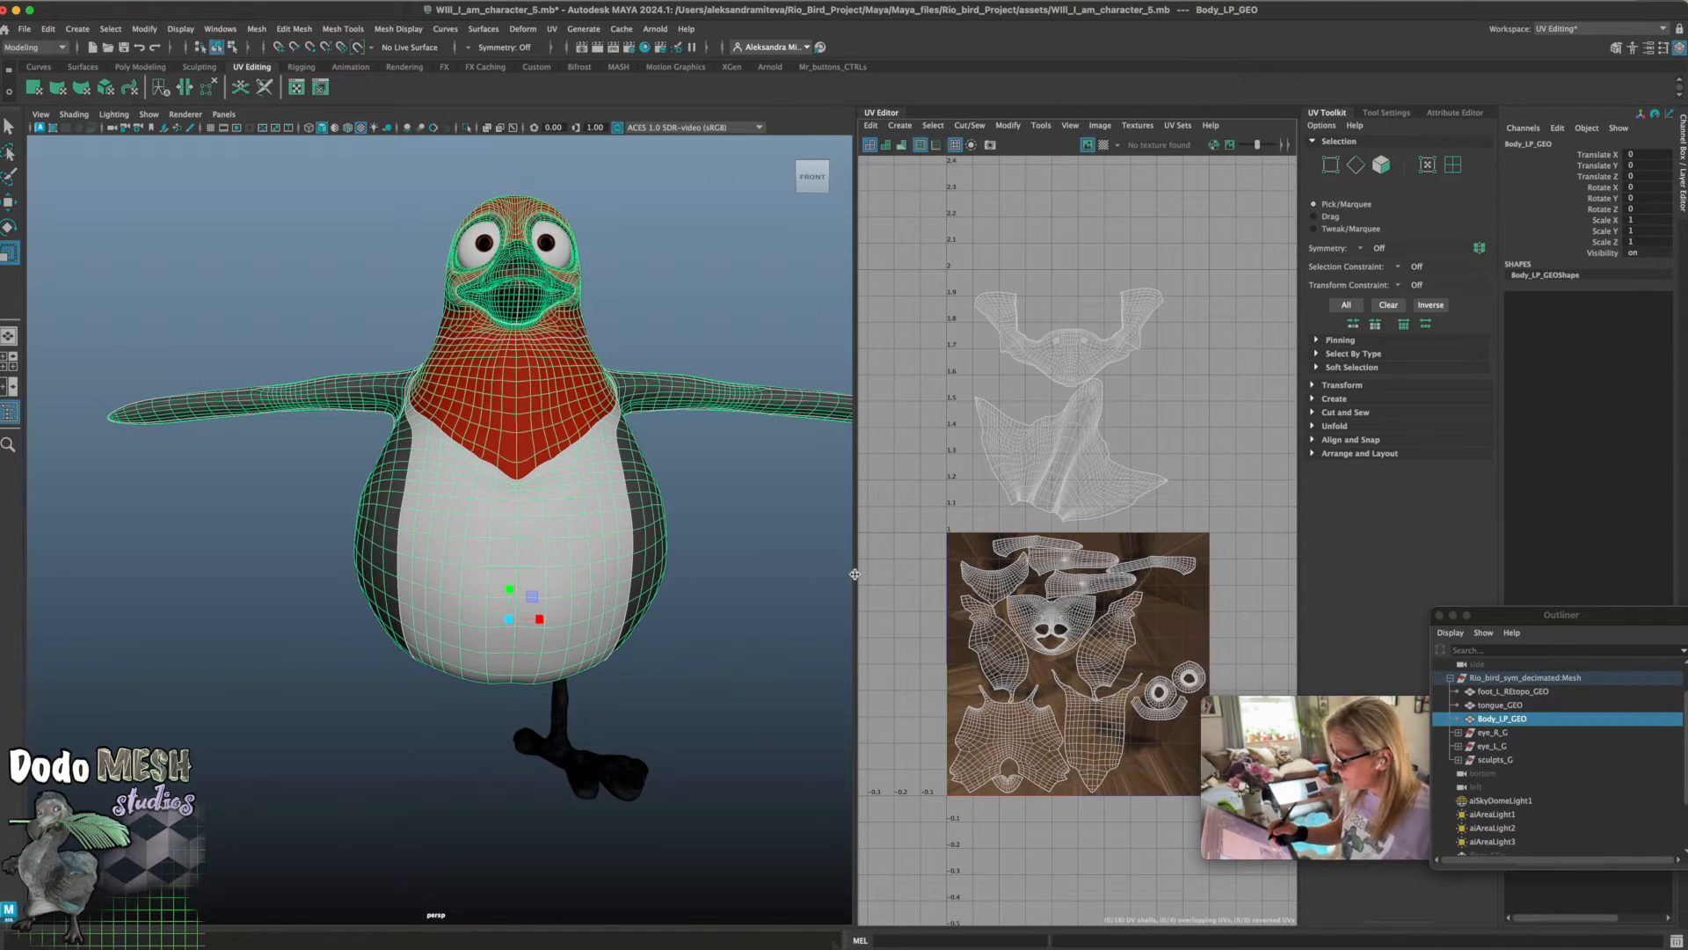
# Select the white belly's UV shell on the body mesh in UV shell selection mode
pyautogui.scroll(3, 1125, 627)
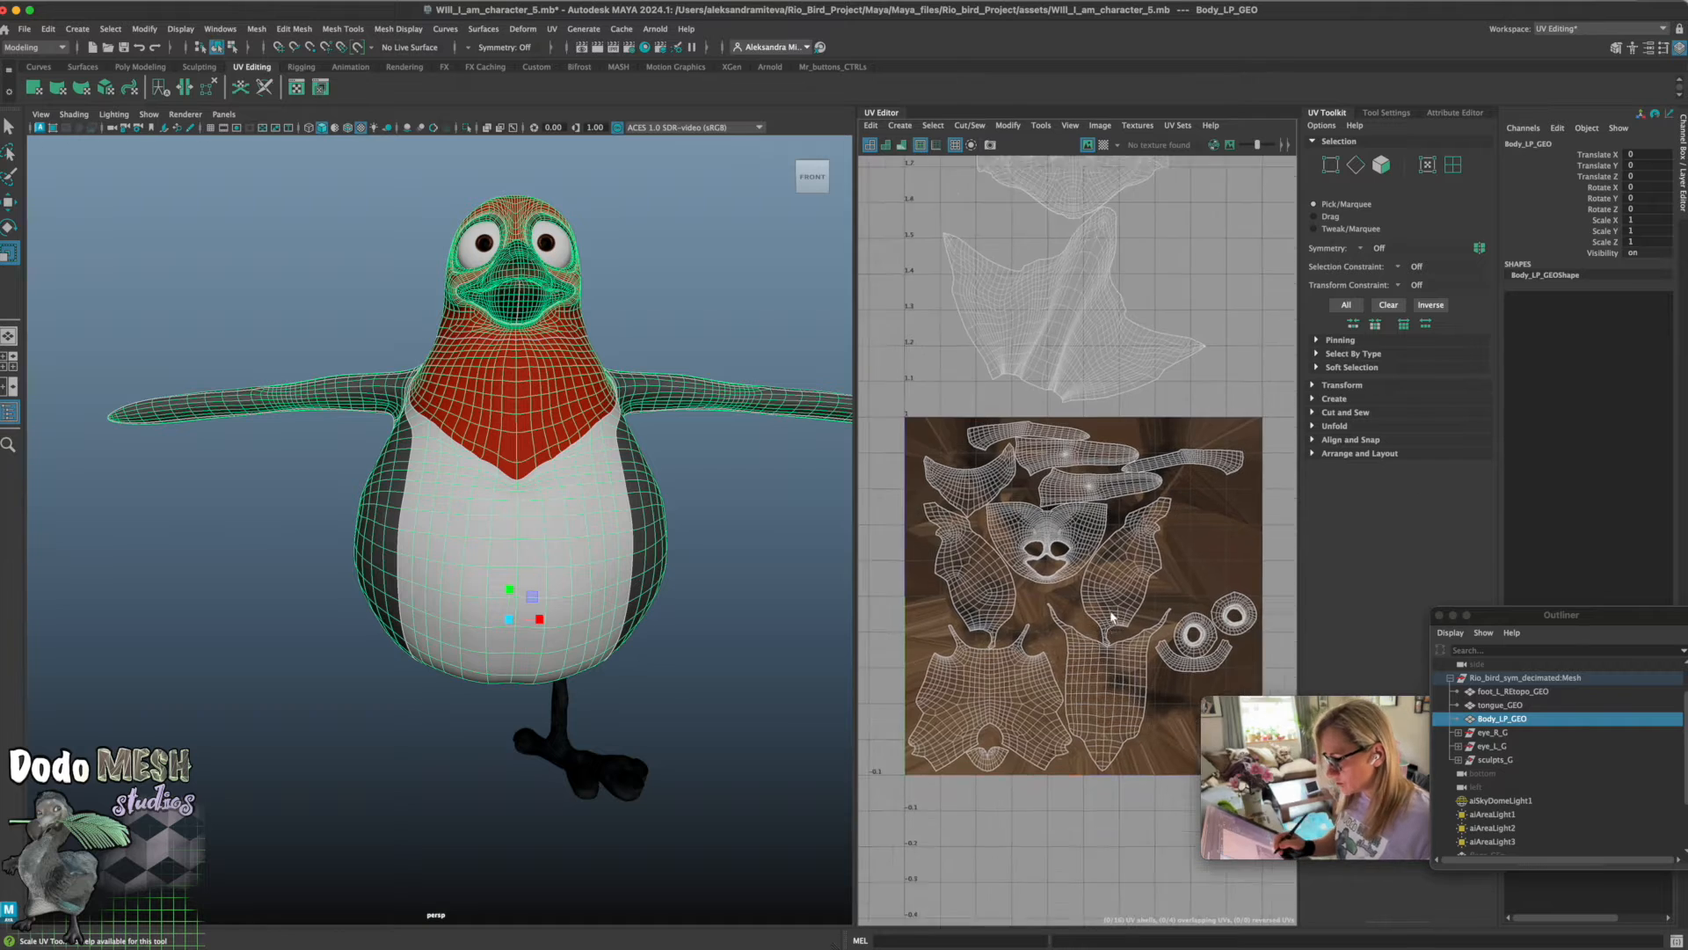
pyautogui.keyDown('alt'); pyautogui.moveTo(1109, 625); pyautogui.dragTo(1112, 545, button='middle'); pyautogui.keyUp('alt')
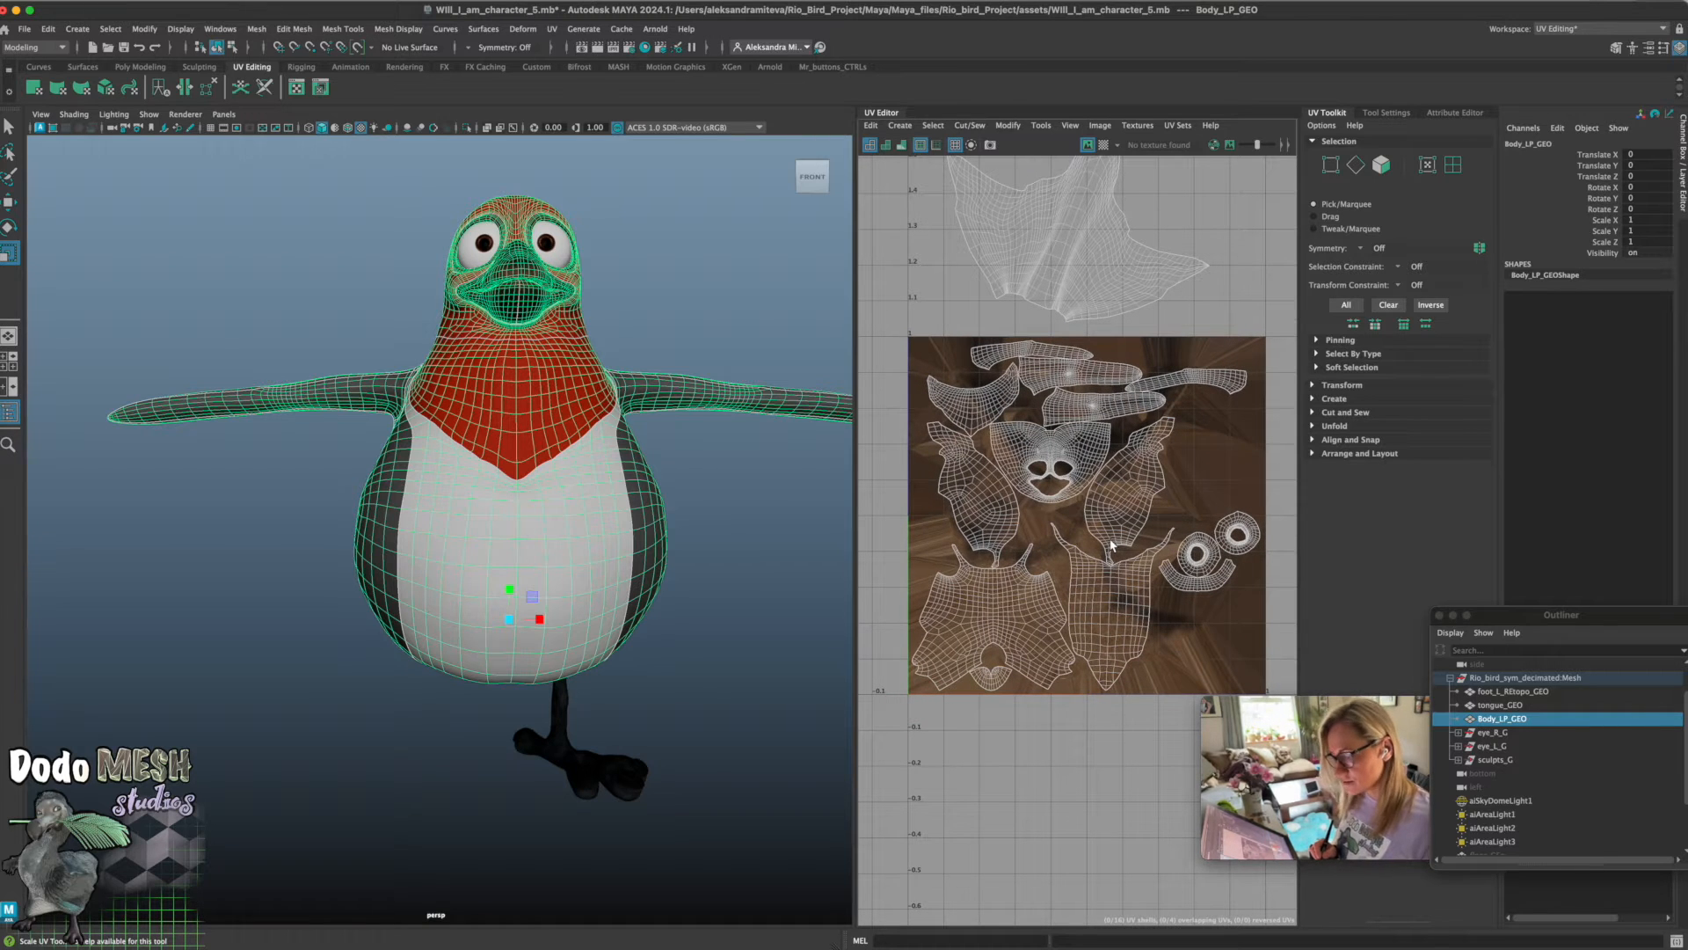
pyautogui.moveTo(1130, 577); pyautogui.dragTo(1087, 563, button='right')
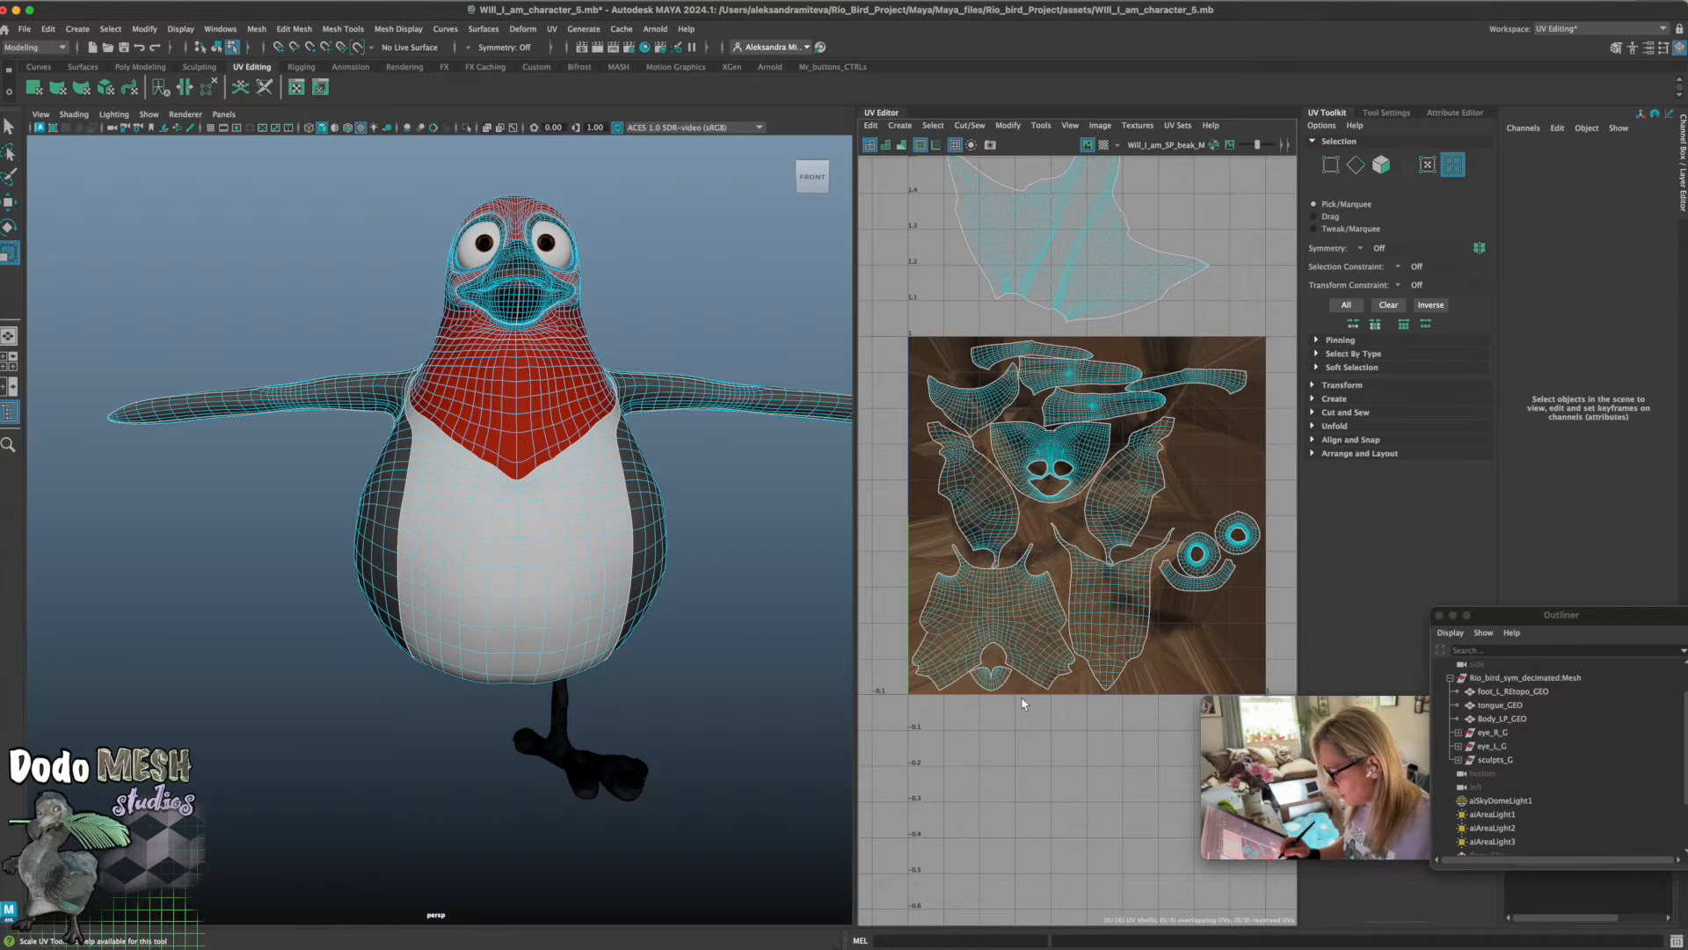
pyautogui.click(1104, 611)
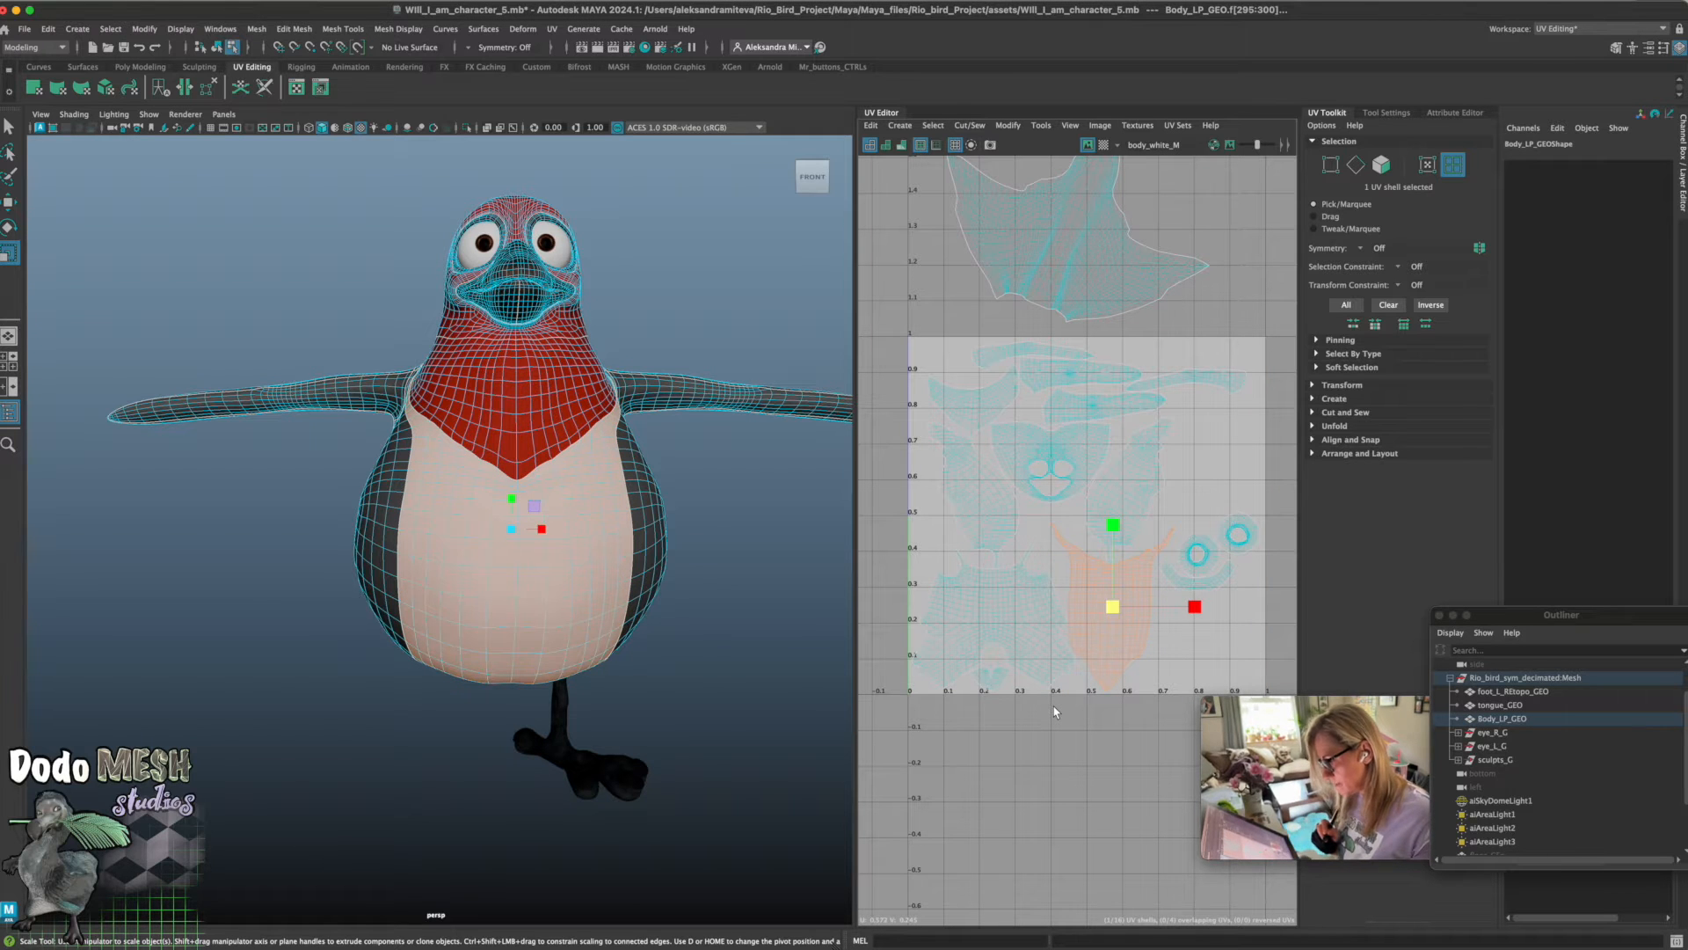
# Examine the coverage of the selected belly shell on the bird from the sides, underneath and front
pyautogui.keyDown('alt'); pyautogui.moveTo(704, 708); pyautogui.dragTo(756, 695); pyautogui.keyUp('alt')
pyautogui.keyDown('alt'); pyautogui.moveTo(613, 756); pyautogui.dragTo(729, 676); pyautogui.keyUp('alt')
pyautogui.keyDown('alt'); pyautogui.moveTo(638, 738); pyautogui.dragTo(809, 710, button='right'); pyautogui.keyUp('alt')
pyautogui.keyDown('alt'); pyautogui.moveTo(730, 720); pyautogui.dragTo(700, 736); pyautogui.keyUp('alt')
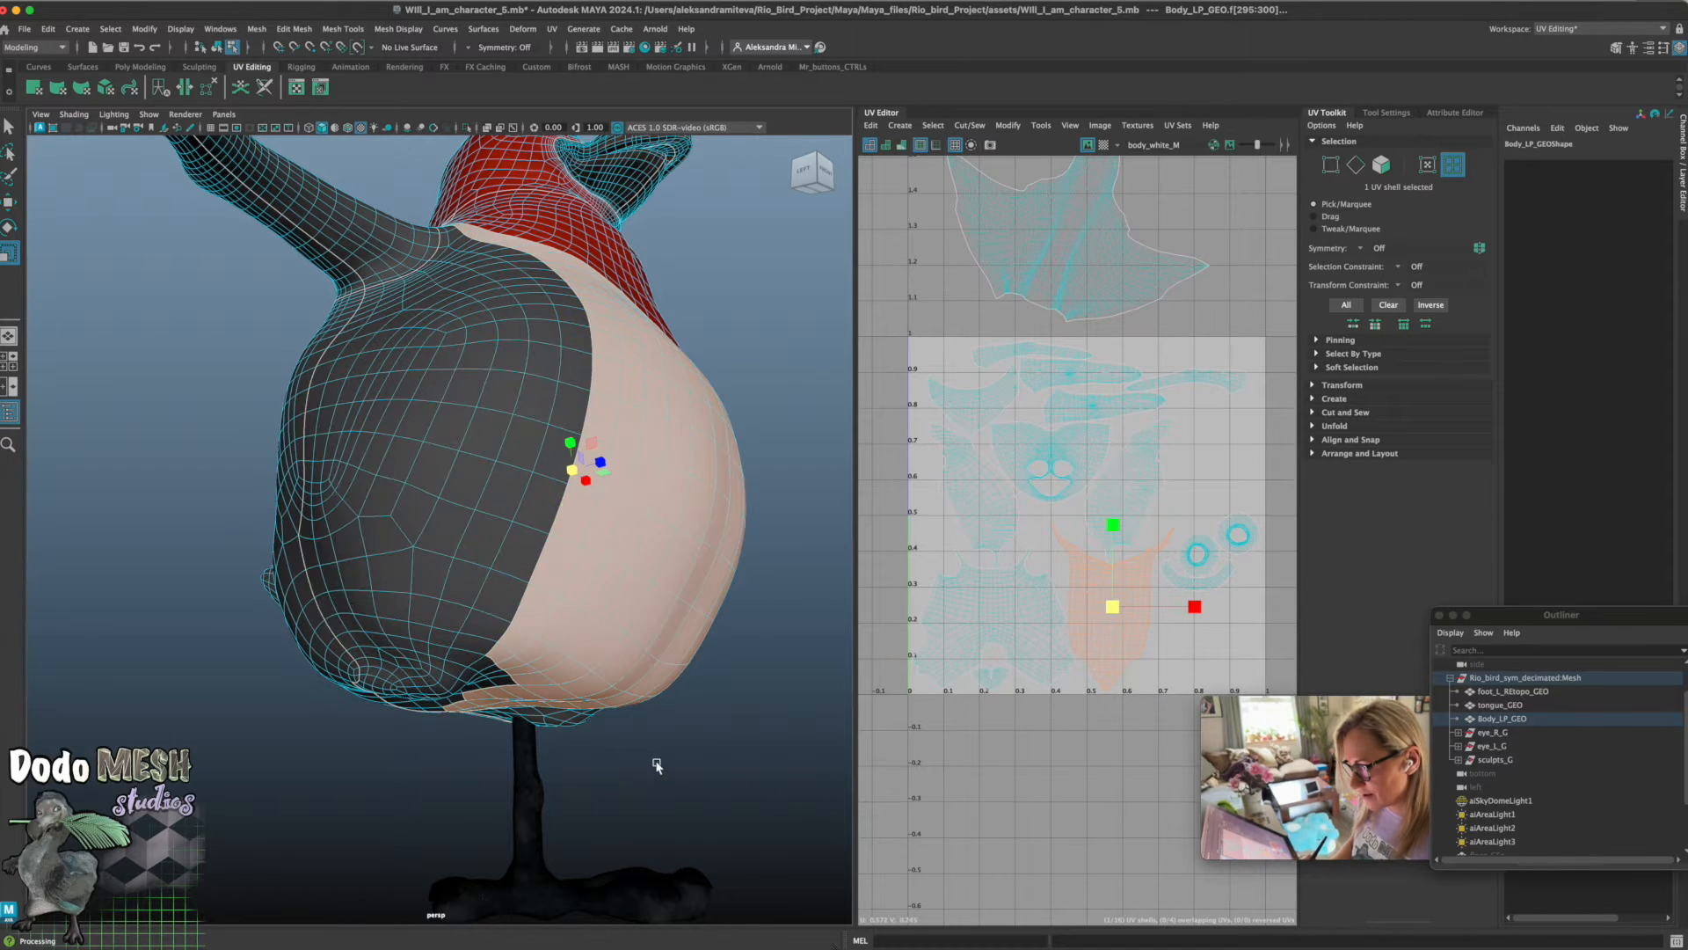
pyautogui.keyDown('alt'); pyautogui.moveTo(706, 799); pyautogui.dragTo(658, 806); pyautogui.keyUp('alt')
pyautogui.keyDown('alt'); pyautogui.moveTo(745, 727); pyautogui.dragTo(606, 678, button='right'); pyautogui.keyUp('alt')
pyautogui.keyDown('alt'); pyautogui.moveTo(747, 723); pyautogui.dragTo(683, 704); pyautogui.keyUp('alt')
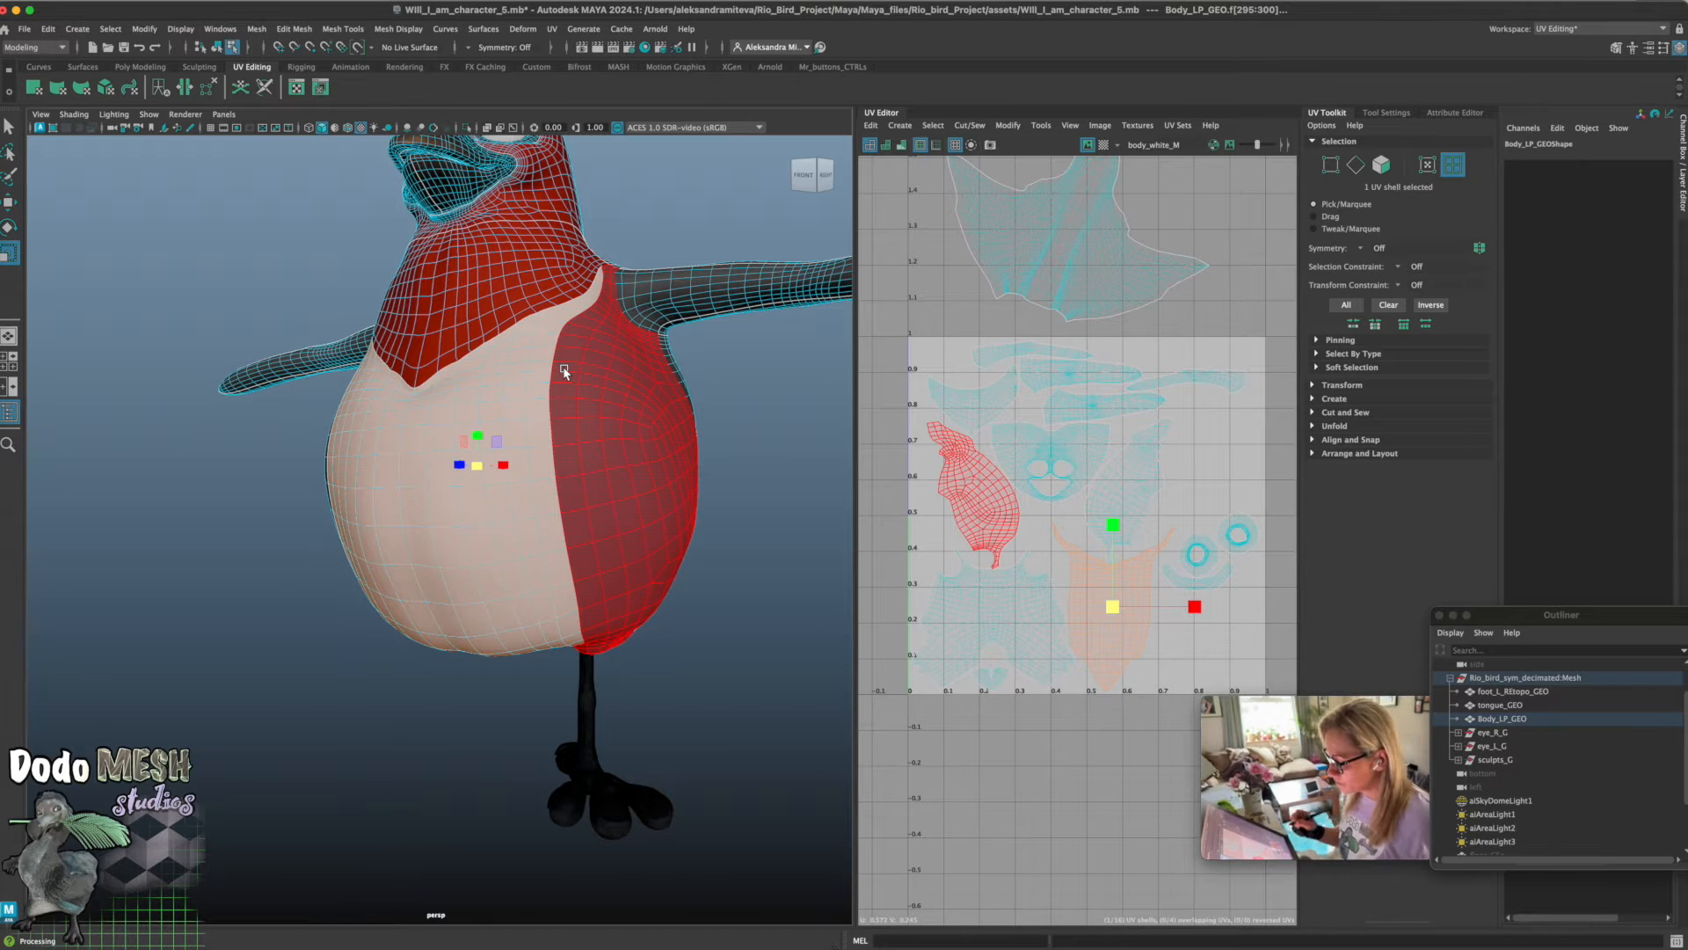
pyautogui.keyDown('alt'); pyautogui.moveTo(689, 704); pyautogui.dragTo(718, 704); pyautogui.keyUp('alt')
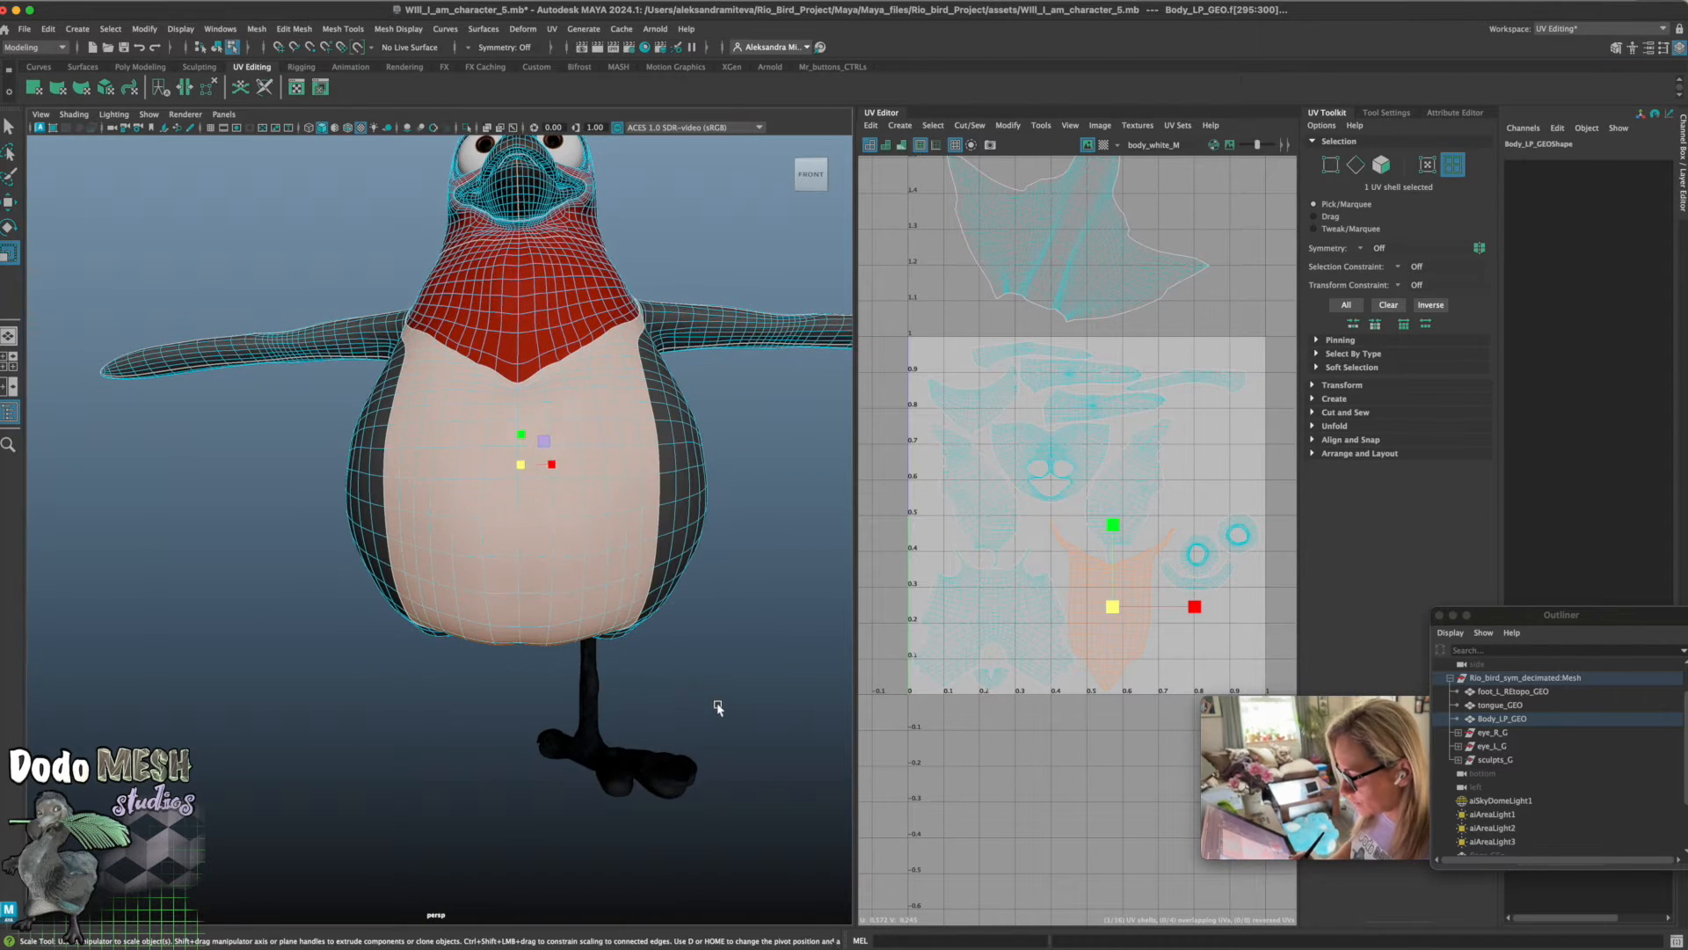
pyautogui.keyDown('alt'); pyautogui.moveTo(722, 708); pyautogui.dragTo(705, 704, button='right'); pyautogui.keyUp('alt')
# Reselect the white belly UV shell with the Select tool and create interactive groom splines on it
pyautogui.press('q')
pyautogui.click(1108, 613)
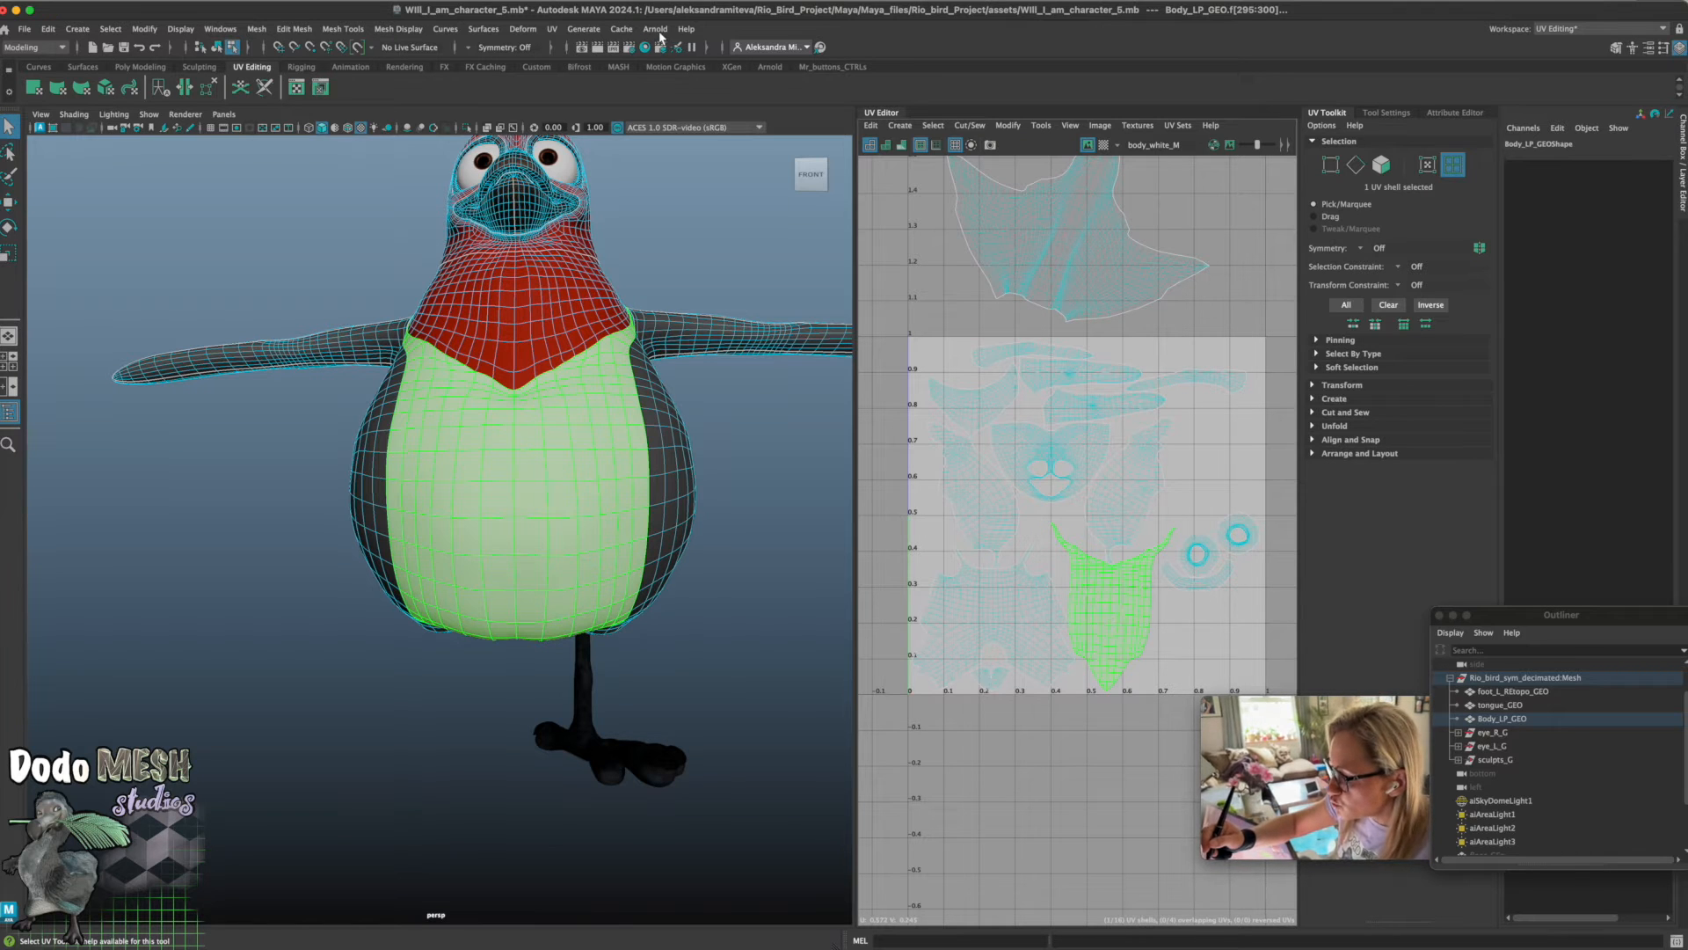
pyautogui.click(583, 29)
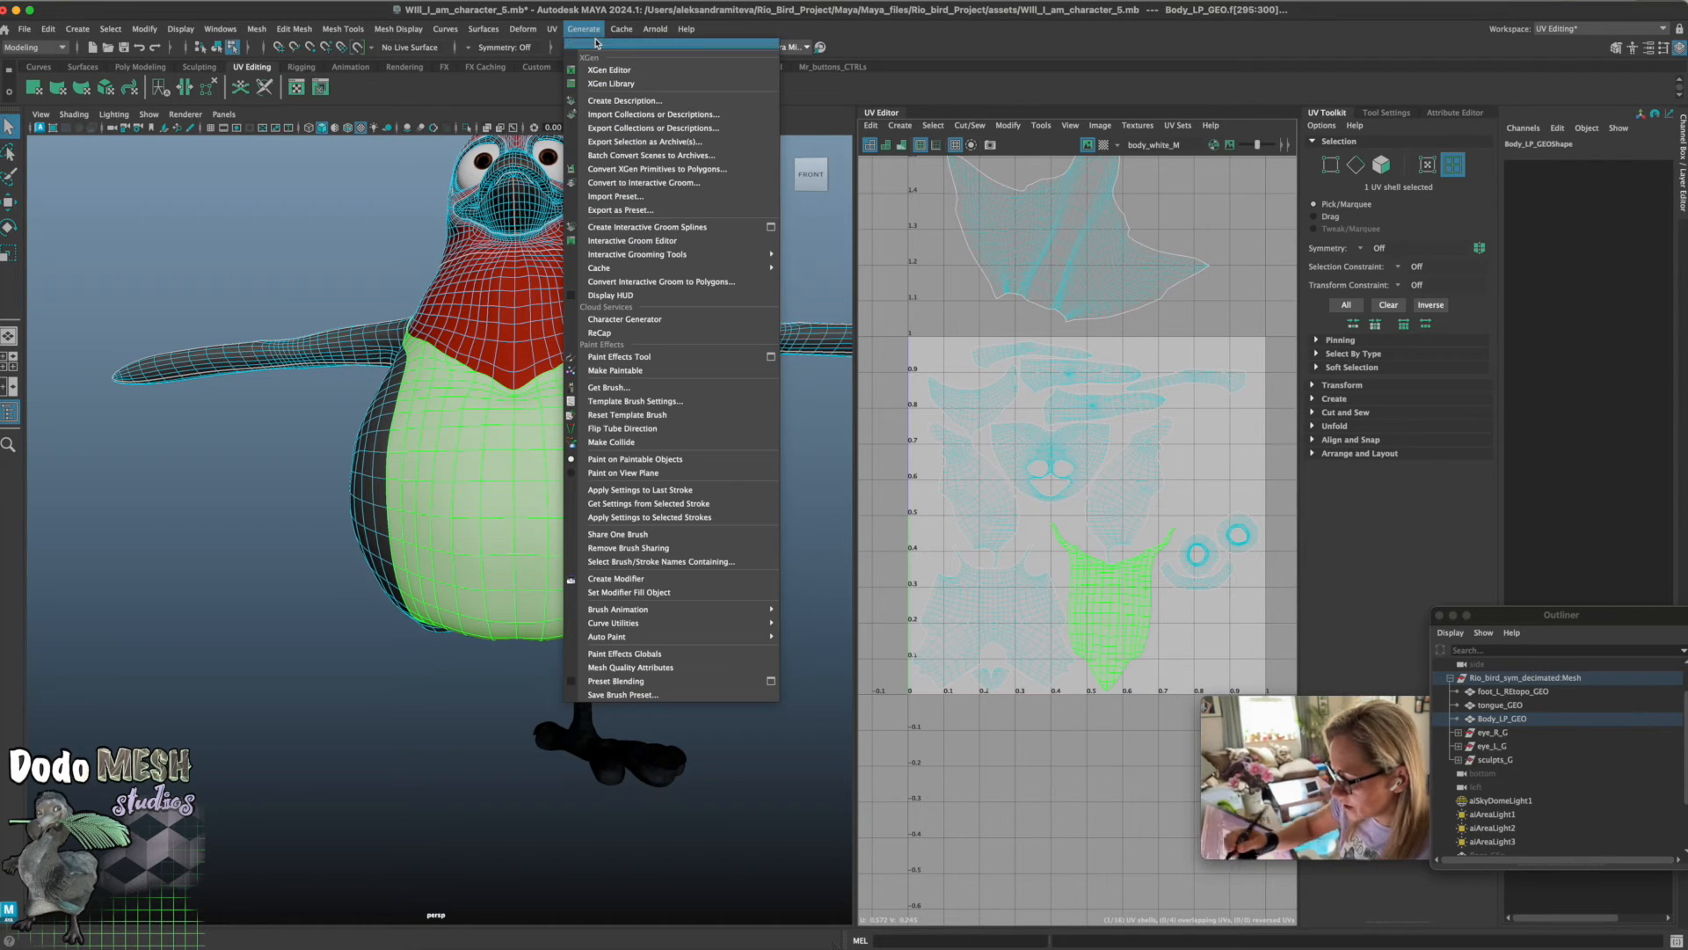
pyautogui.click(704, 228)
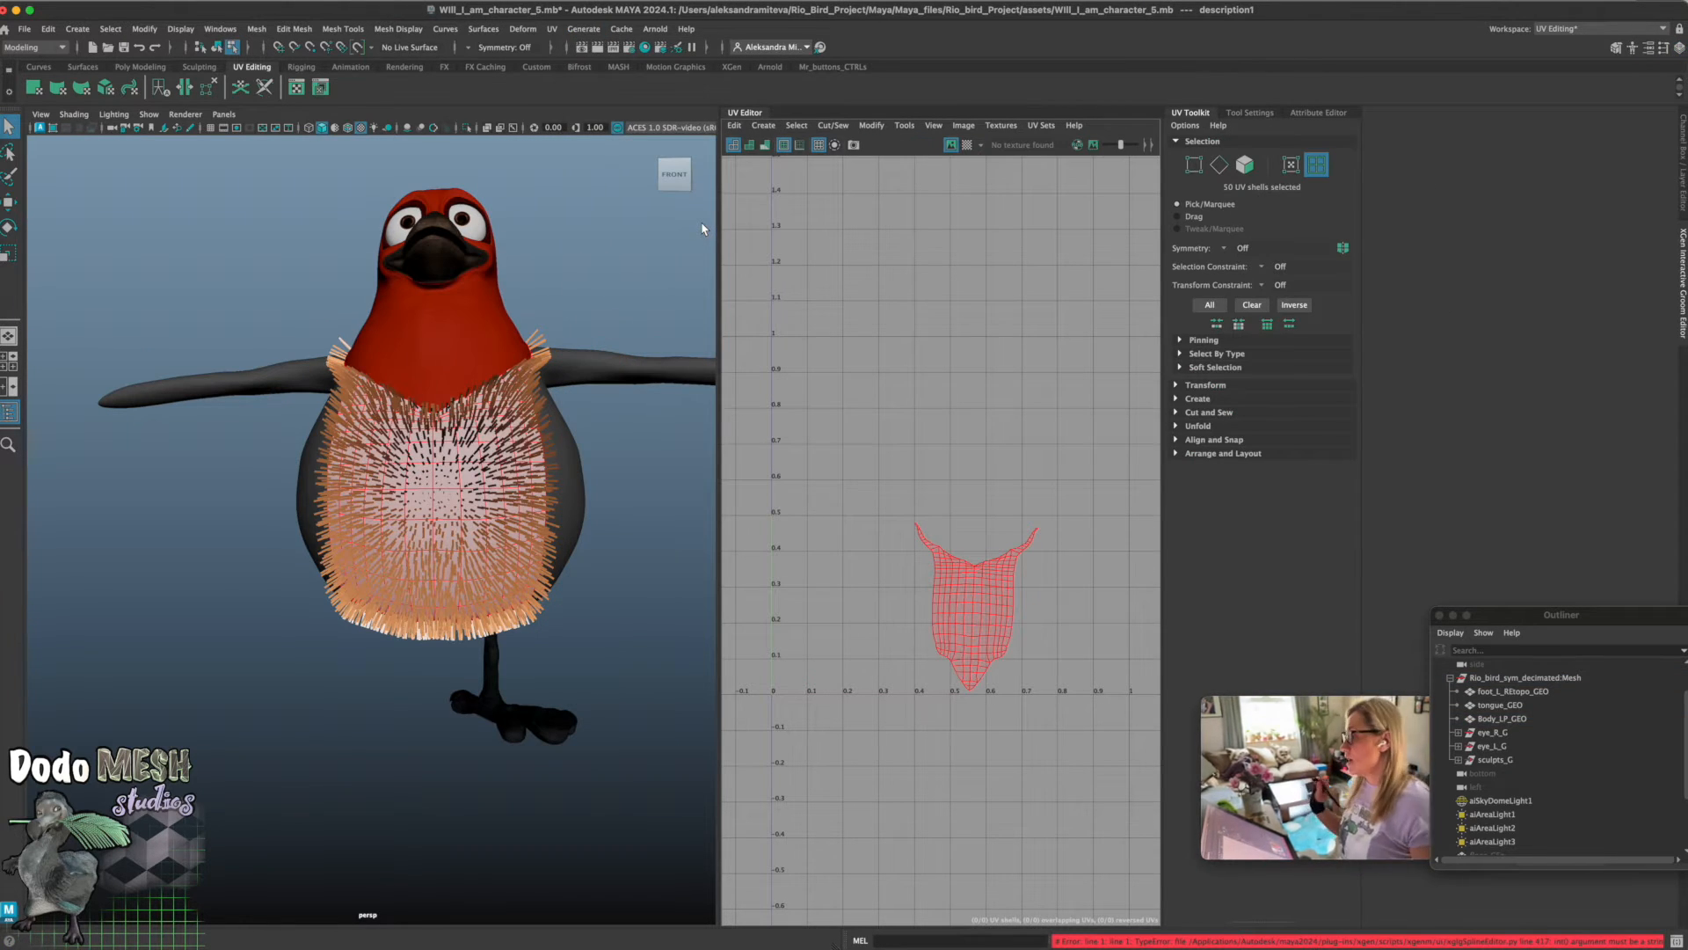
# Switch the workspace back to XGen - Interactive Groom
pyautogui.click(1598, 29)
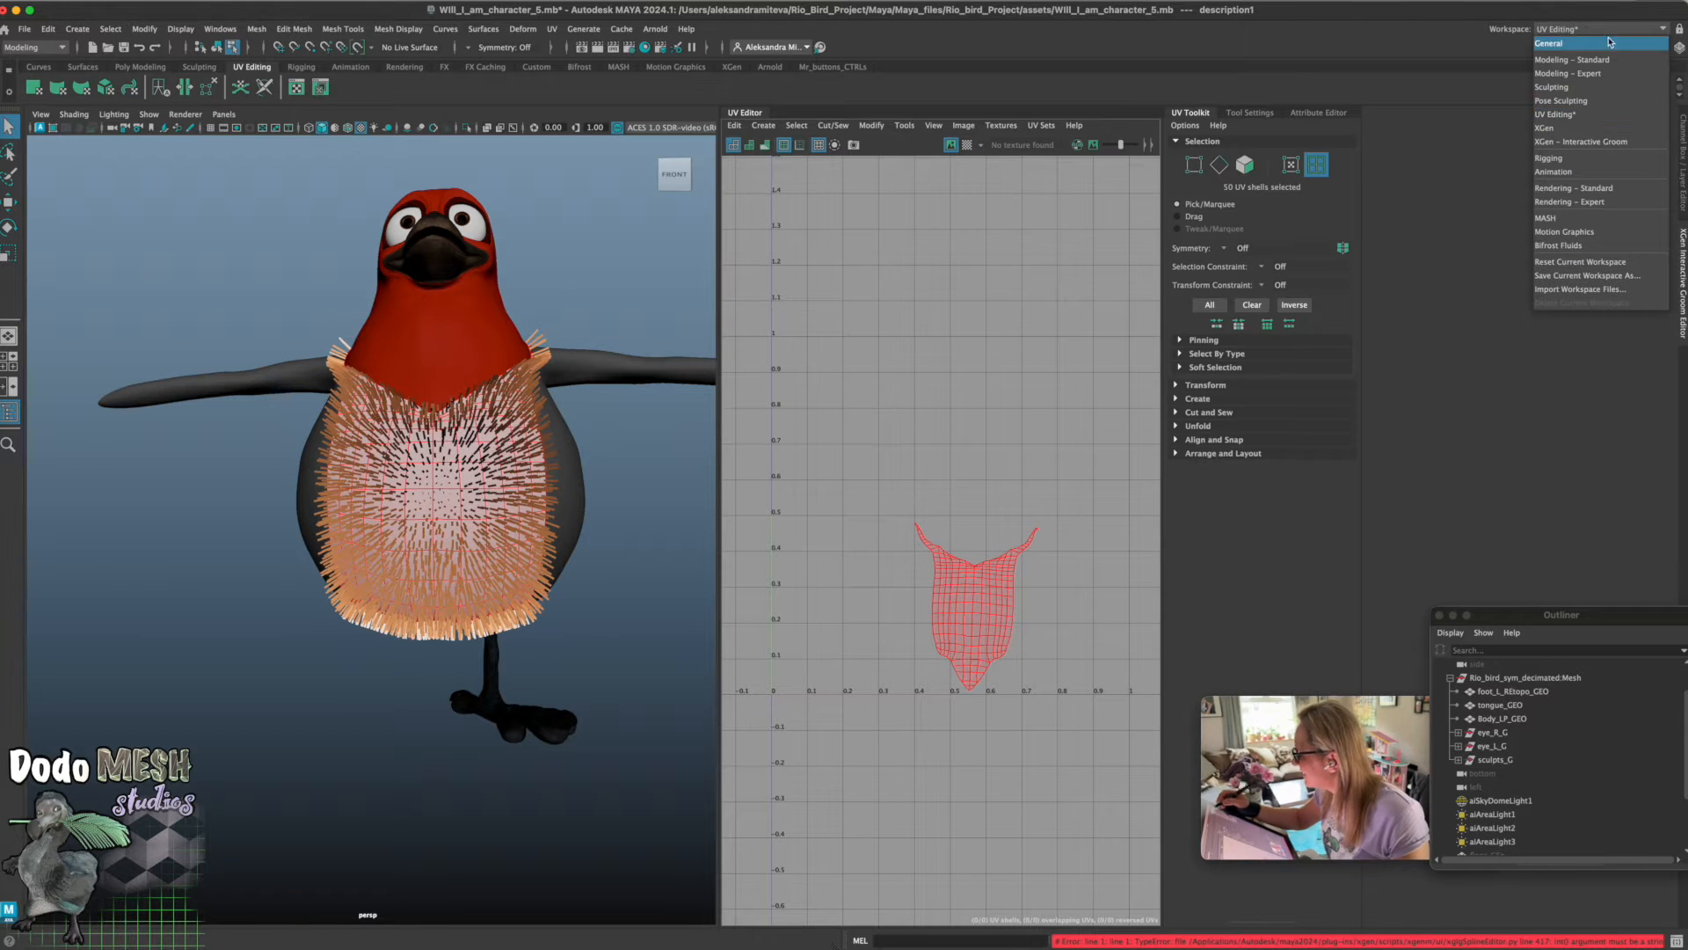
pyautogui.click(1600, 143)
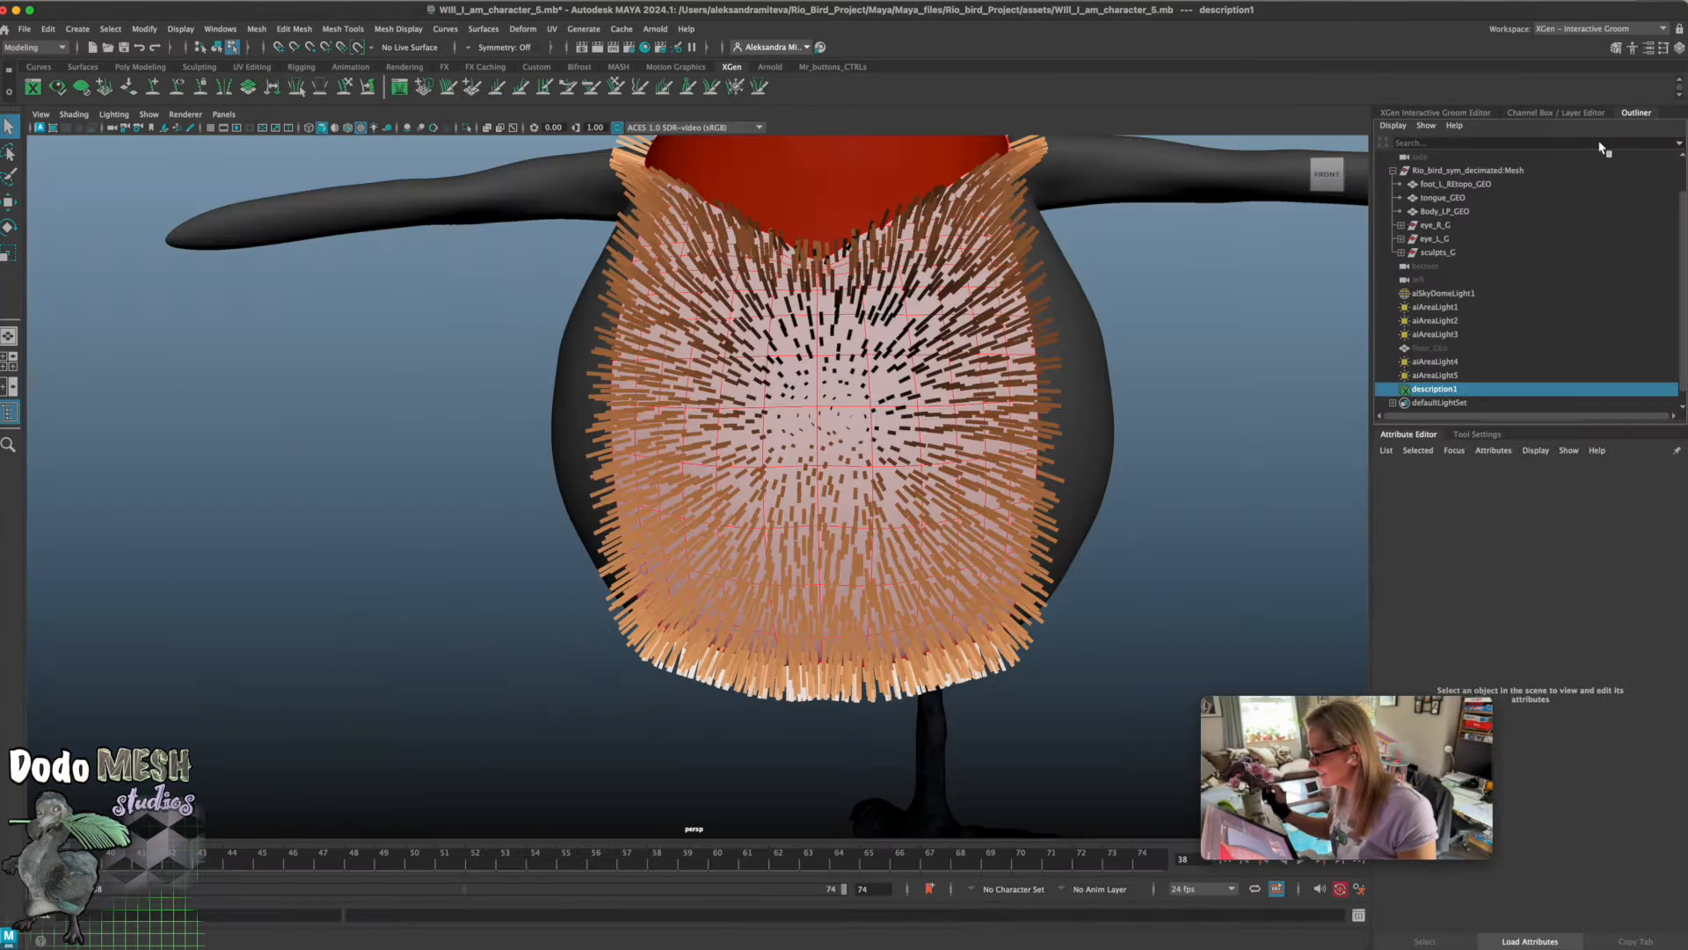
# Examine the new groom splines on the belly from the side and the front
pyautogui.keyDown('alt'); pyautogui.moveTo(1183, 524); pyautogui.dragTo(1228, 528); pyautogui.keyUp('alt')
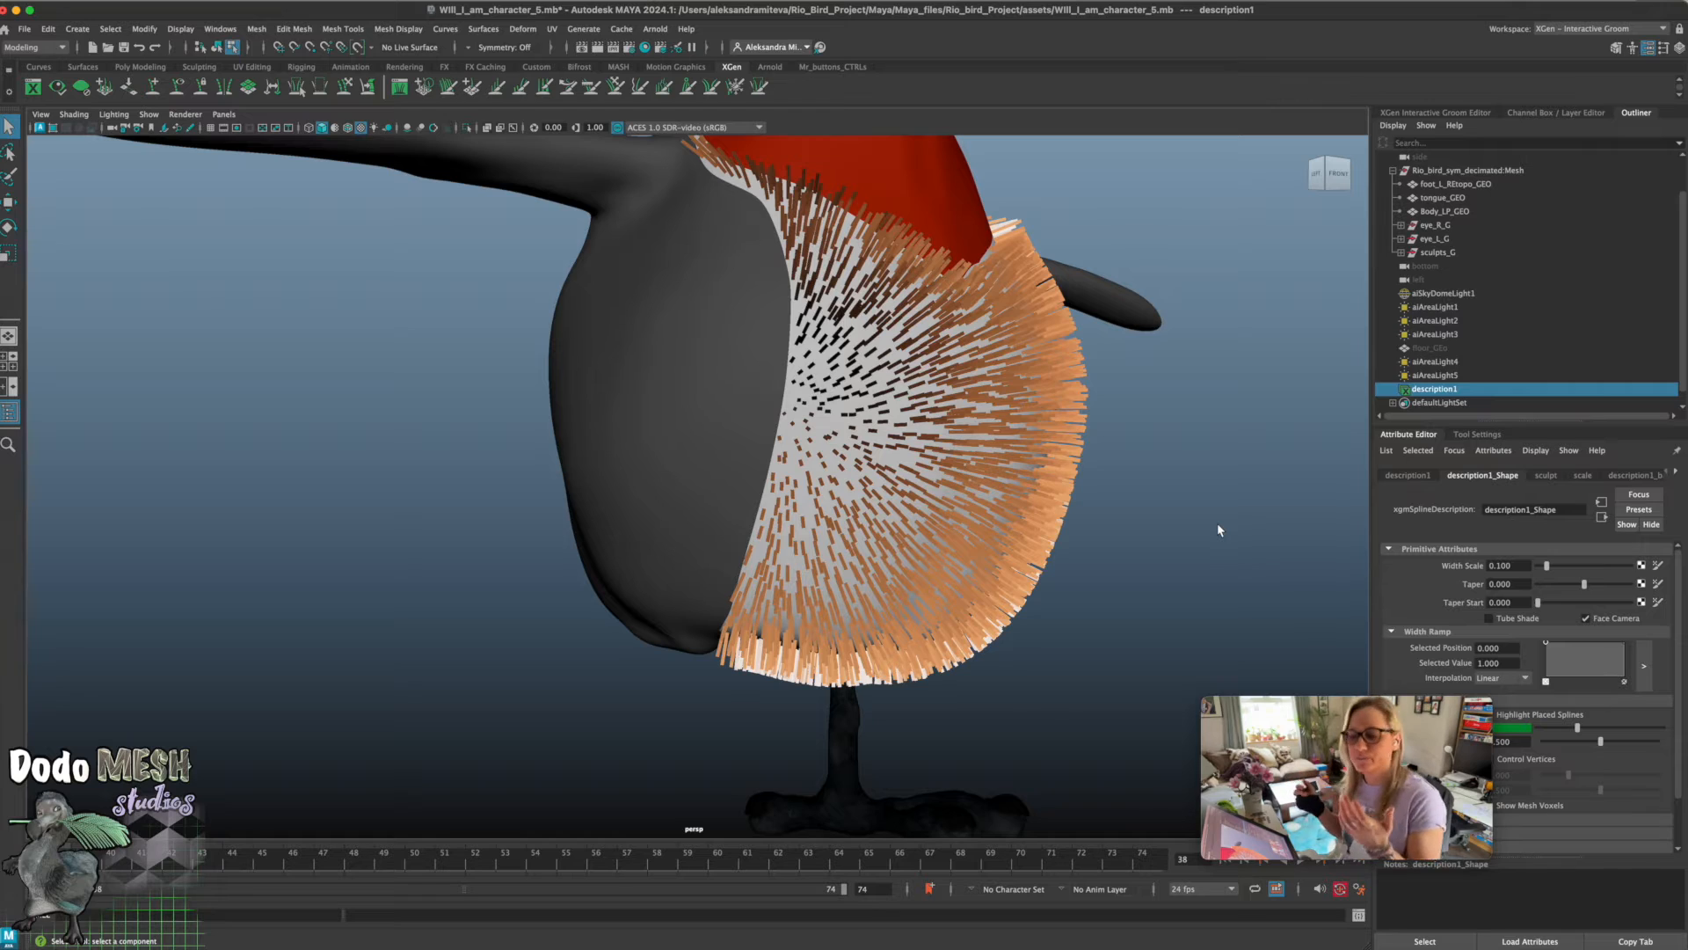
pyautogui.keyDown('alt'); pyautogui.moveTo(1219, 530); pyautogui.dragTo(981, 558); pyautogui.keyUp('alt')
pyautogui.keyDown('alt'); pyautogui.moveTo(980, 552); pyautogui.dragTo(967, 671, button='right'); pyautogui.keyUp('alt')
pyautogui.keyDown('alt'); pyautogui.moveTo(967, 671); pyautogui.dragTo(976, 660); pyautogui.keyUp('alt')
pyautogui.keyDown('alt'); pyautogui.moveTo(976, 659); pyautogui.dragTo(931, 670, button='middle'); pyautogui.keyUp('alt')
pyautogui.moveTo(931, 670)
pyautogui.keyDown('alt'); pyautogui.mouseDown()
pyautogui.moveTo(1040, 641)
pyautogui.moveTo(995, 603)
pyautogui.moveTo(931, 648)
pyautogui.moveTo(947, 680)
pyautogui.moveTo(945, 666)
pyautogui.mouseUp(); pyautogui.keyUp('alt')
pyautogui.keyDown('alt'); pyautogui.moveTo(934, 656); pyautogui.dragTo(939, 705, button='middle'); pyautogui.keyUp('alt')
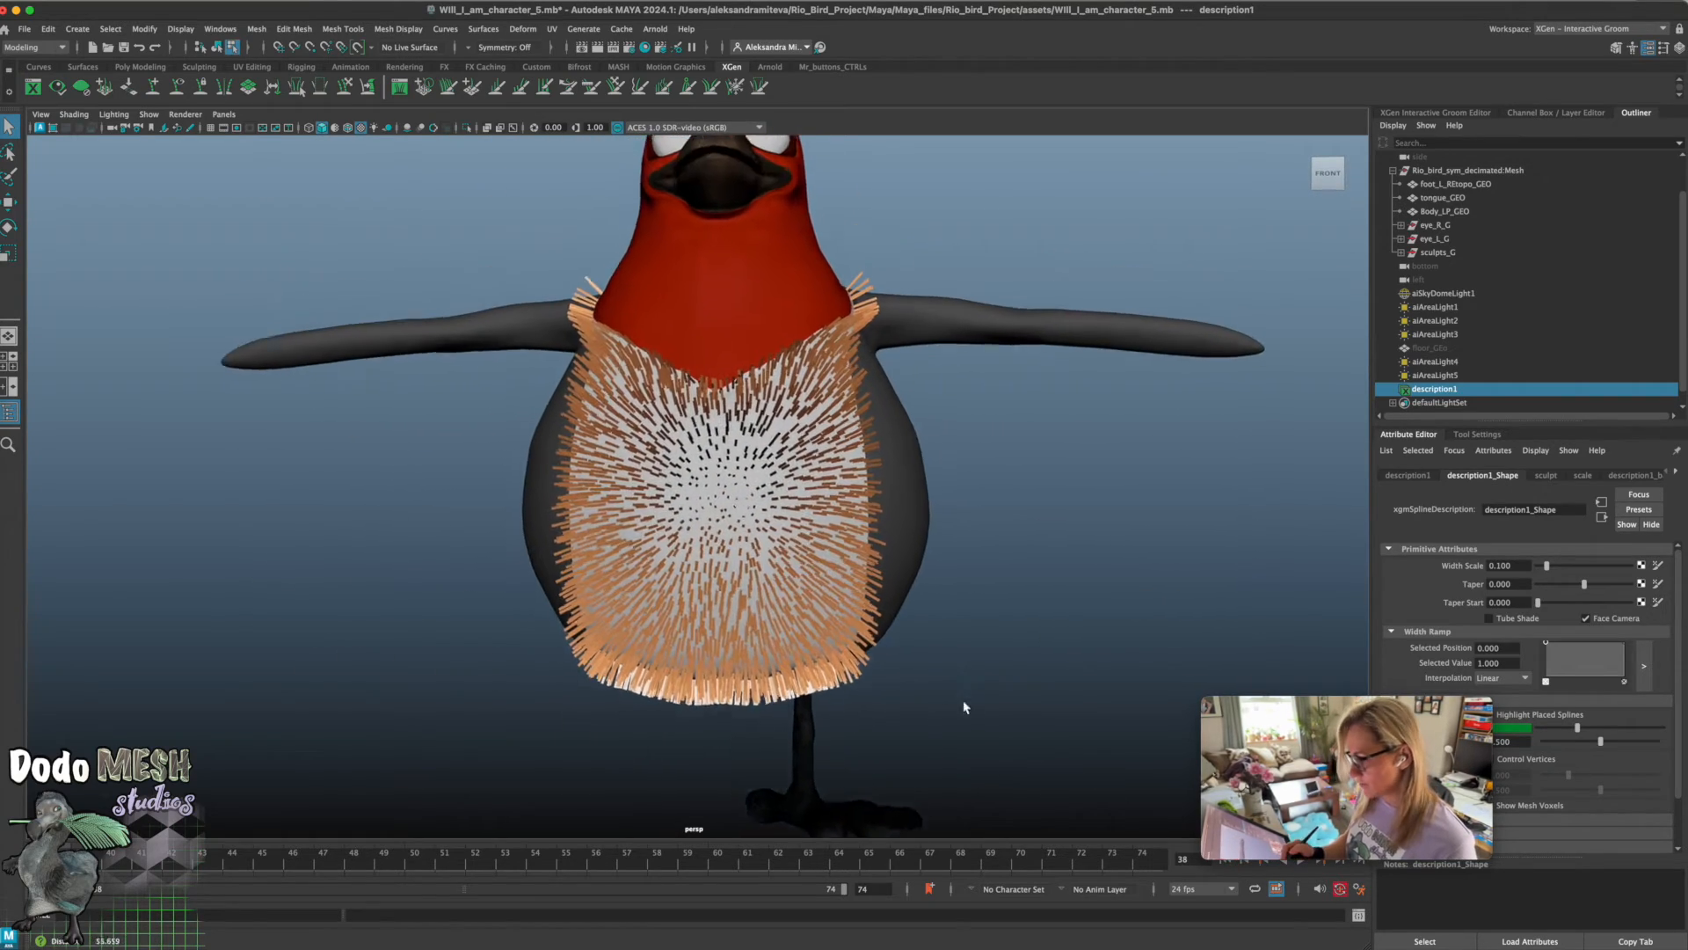
pyautogui.keyDown('alt'); pyautogui.moveTo(939, 705); pyautogui.dragTo(1156, 675, button='right'); pyautogui.keyUp('alt')
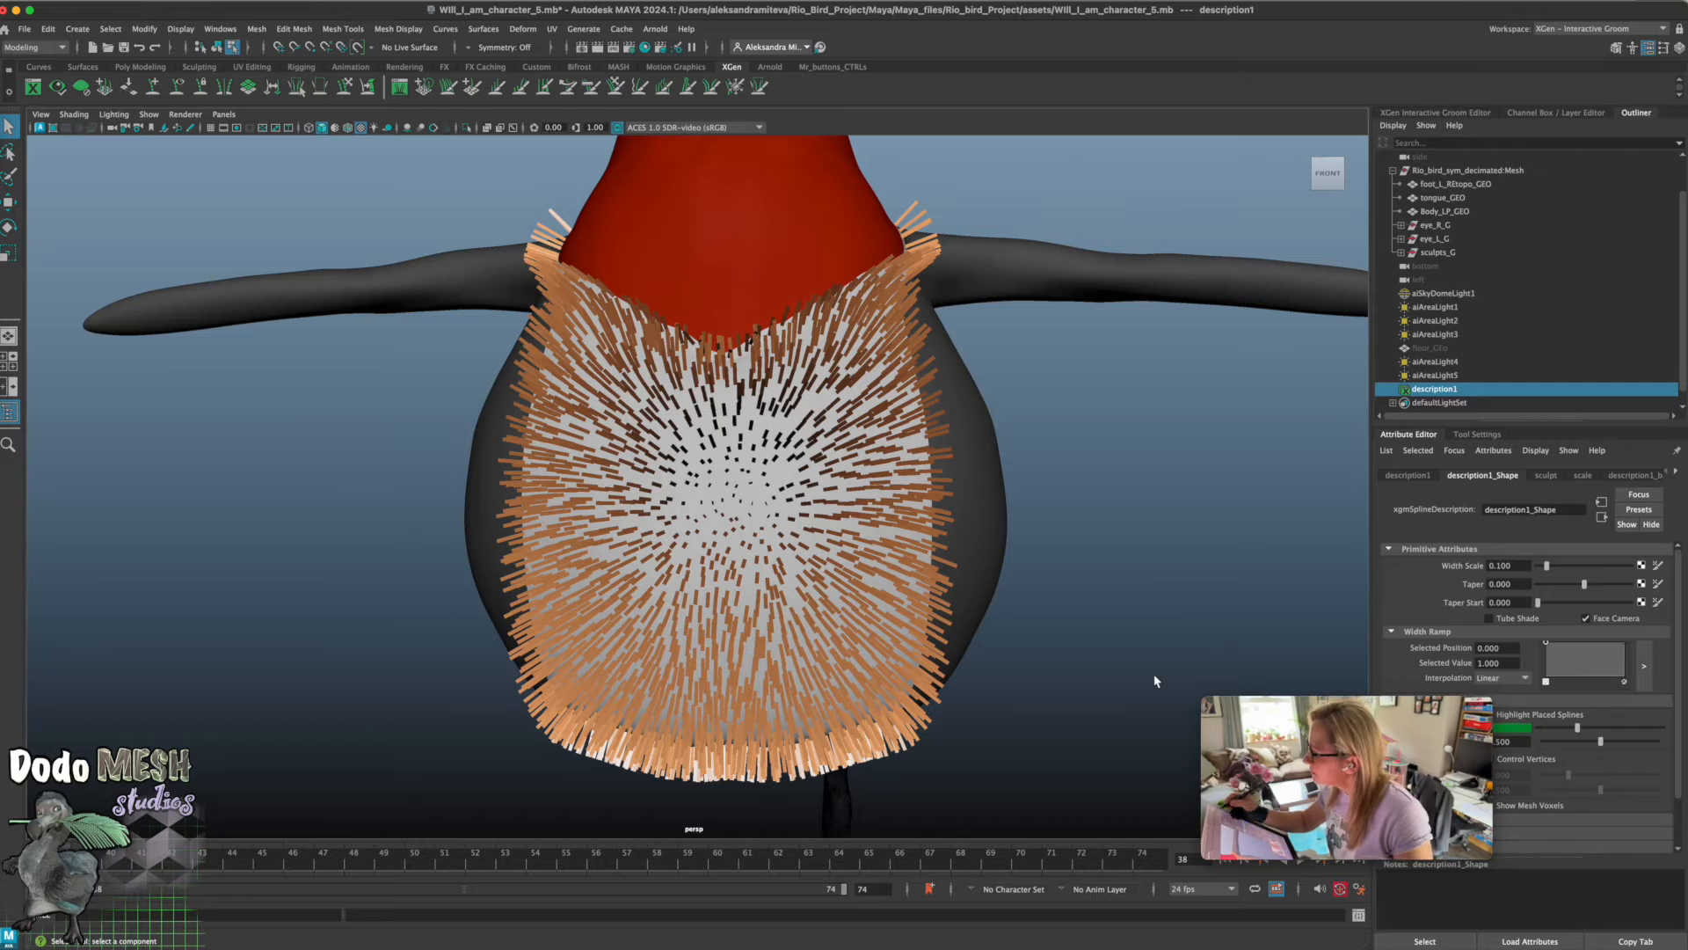
# Bring up the XGen Interactive Groom Editor, deselect the groom and save the scene
pyautogui.click(1464, 115)
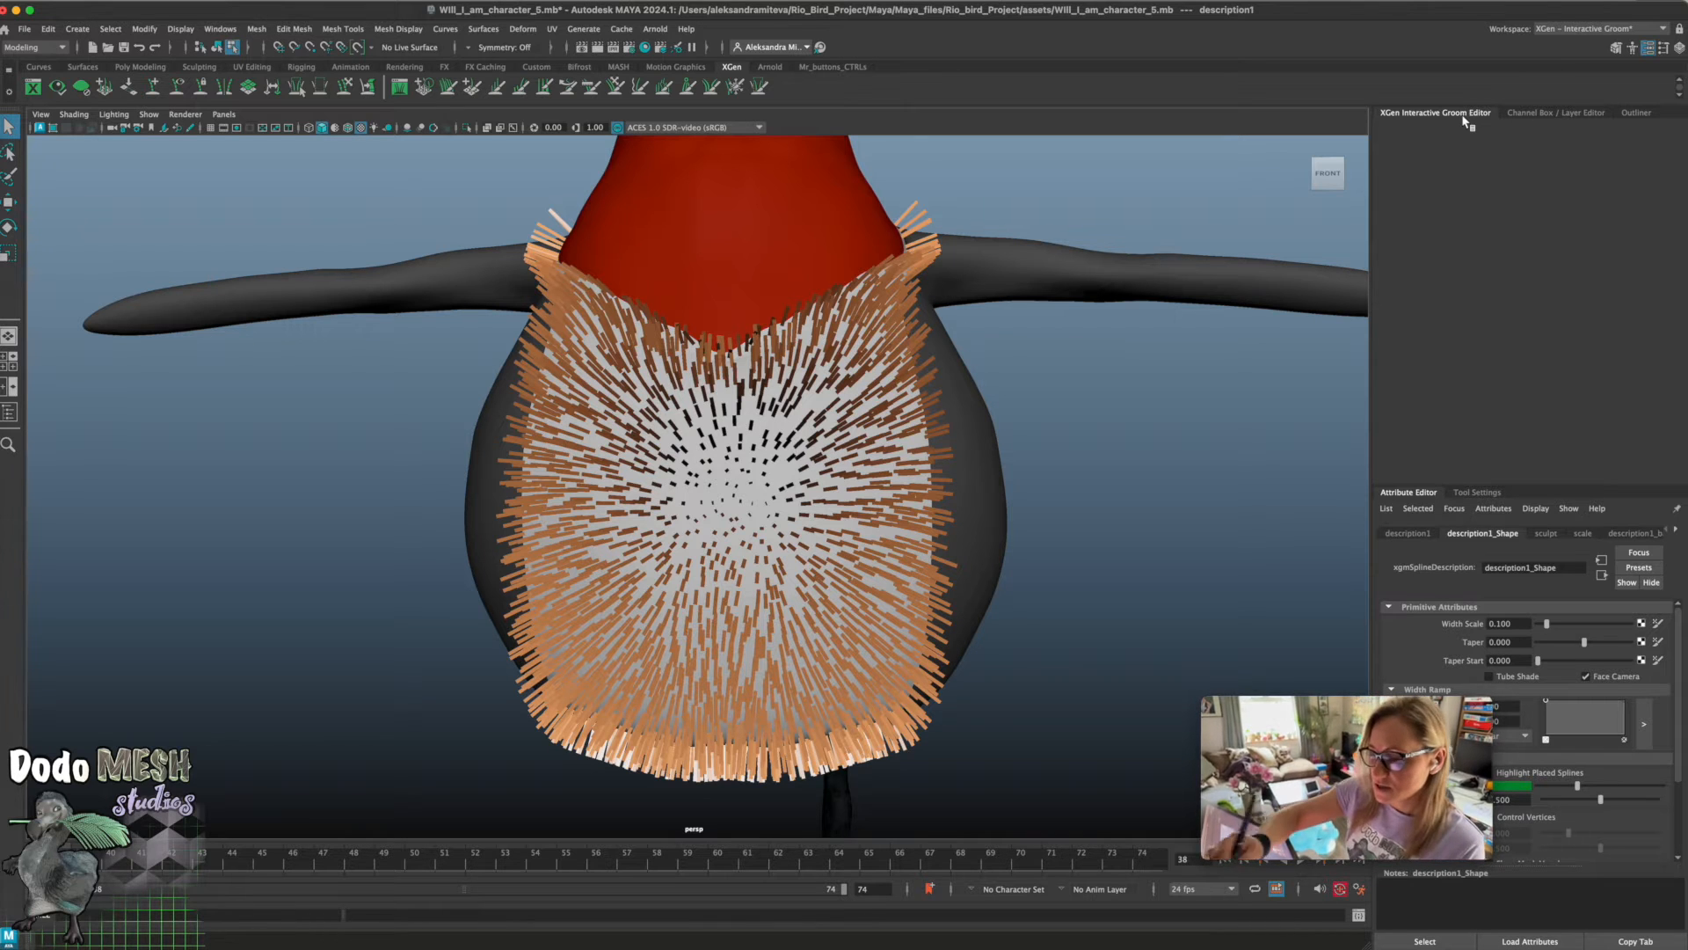
pyautogui.click(282, 476)
pyautogui.press('super+s')
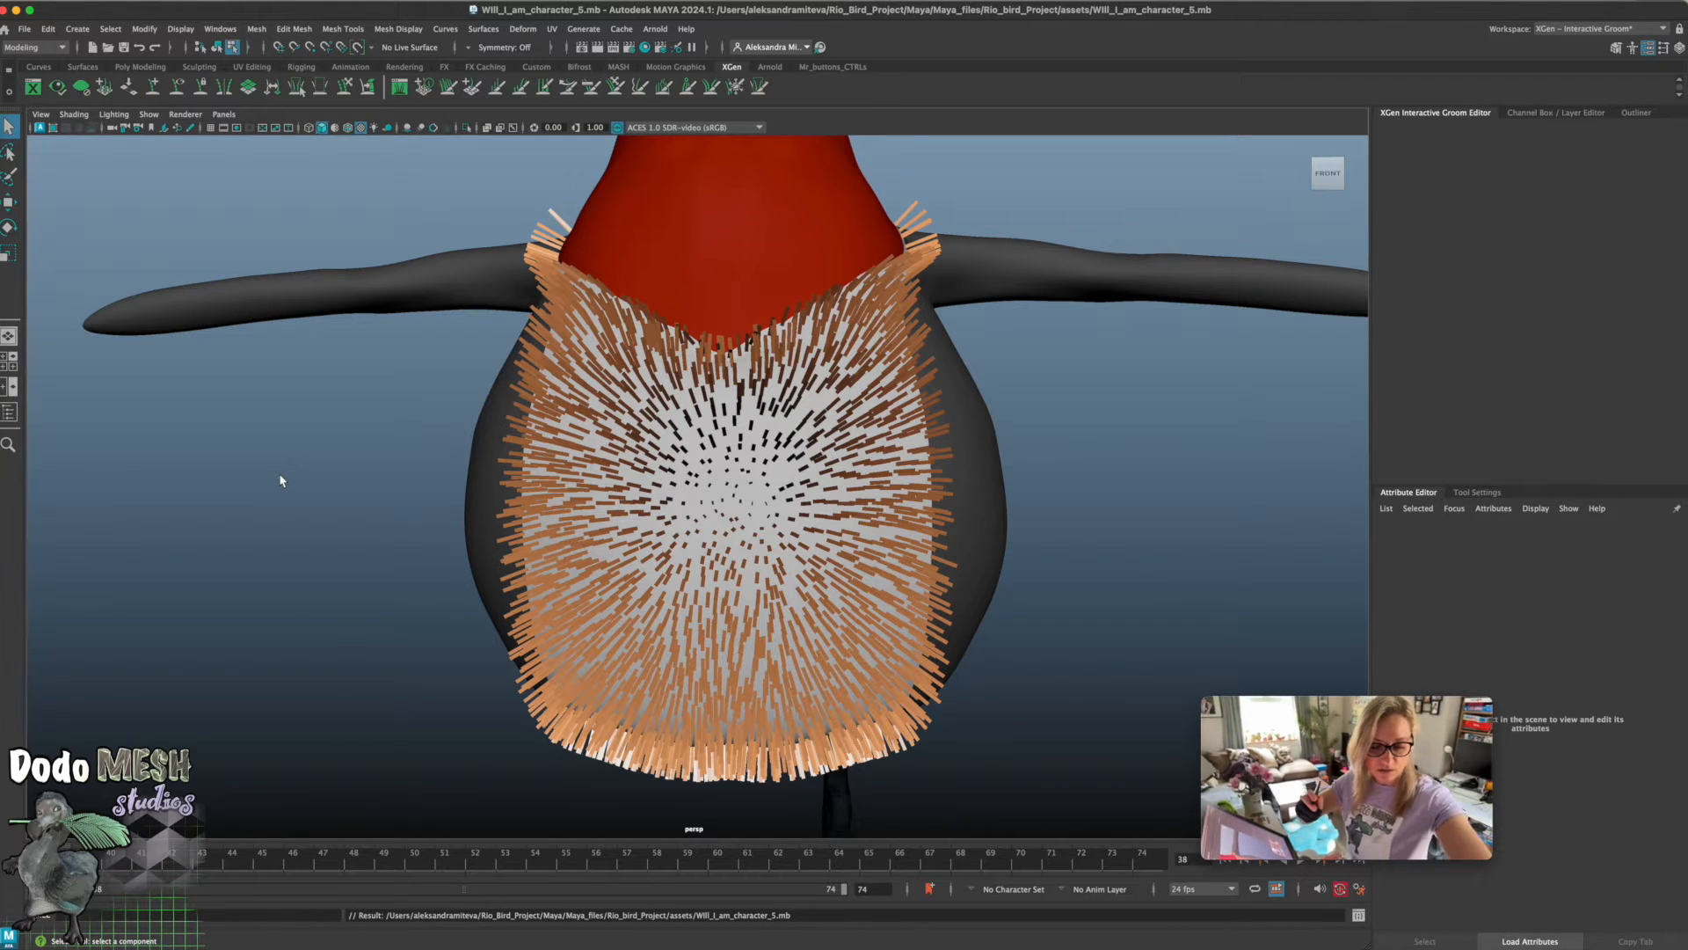
# Restart Maya with the recent scene Will_I_am_character_5.mb and select description1 in the groom editor
pyautogui.click(5, 10)
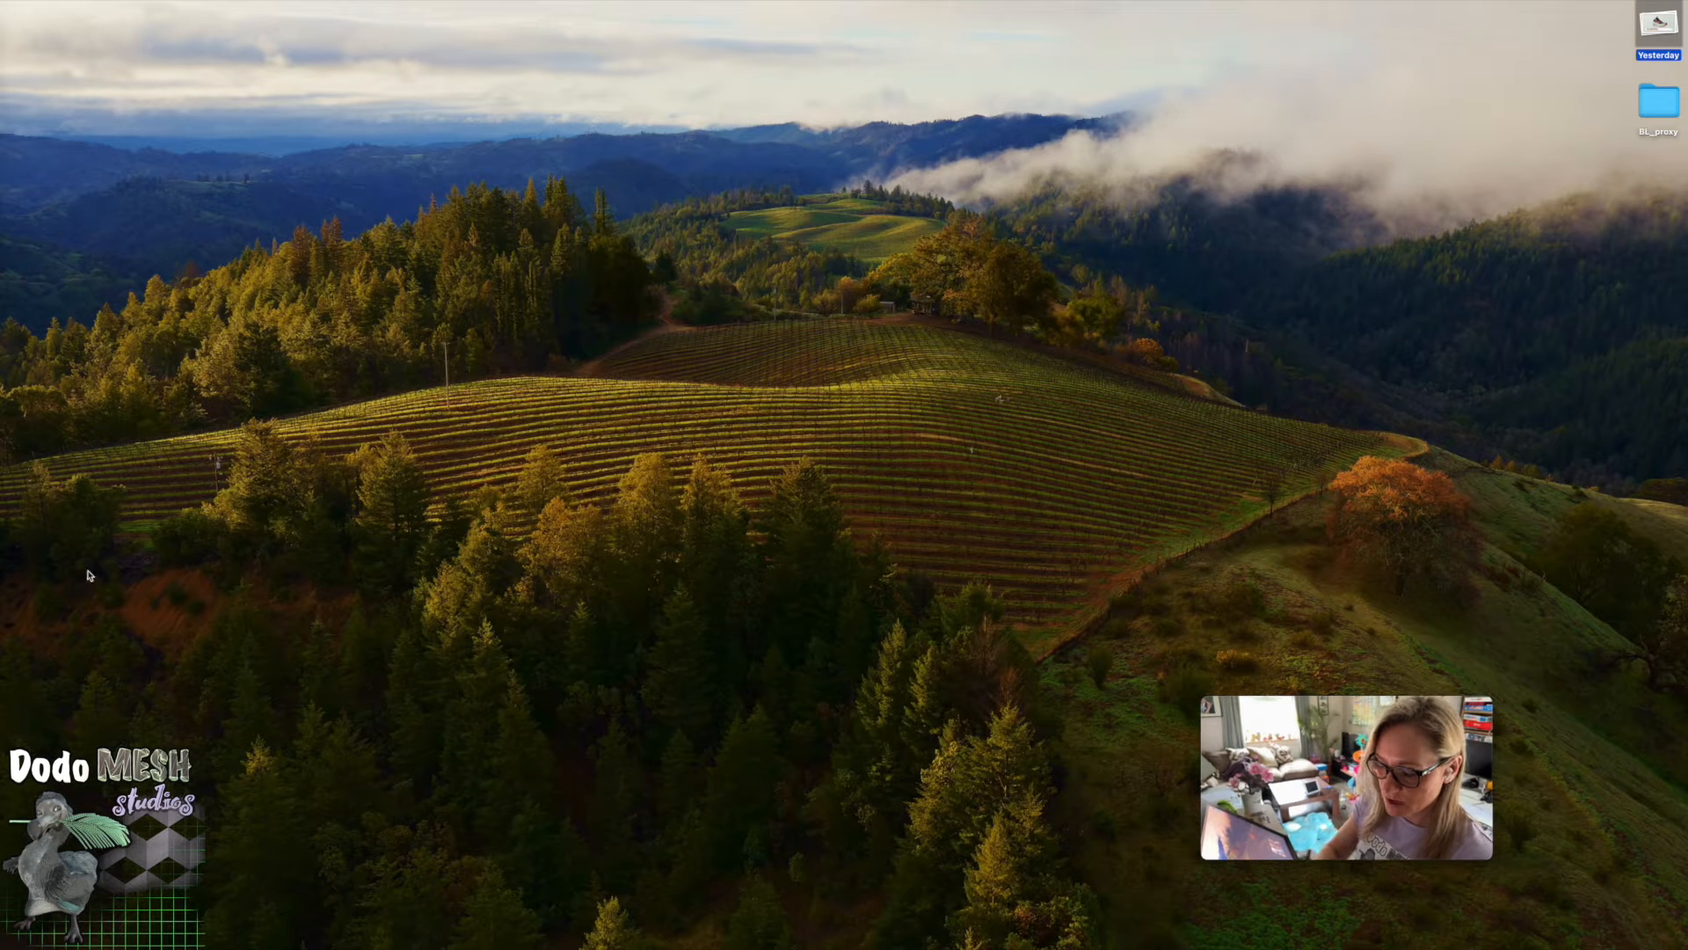
pyautogui.click(2, 623)
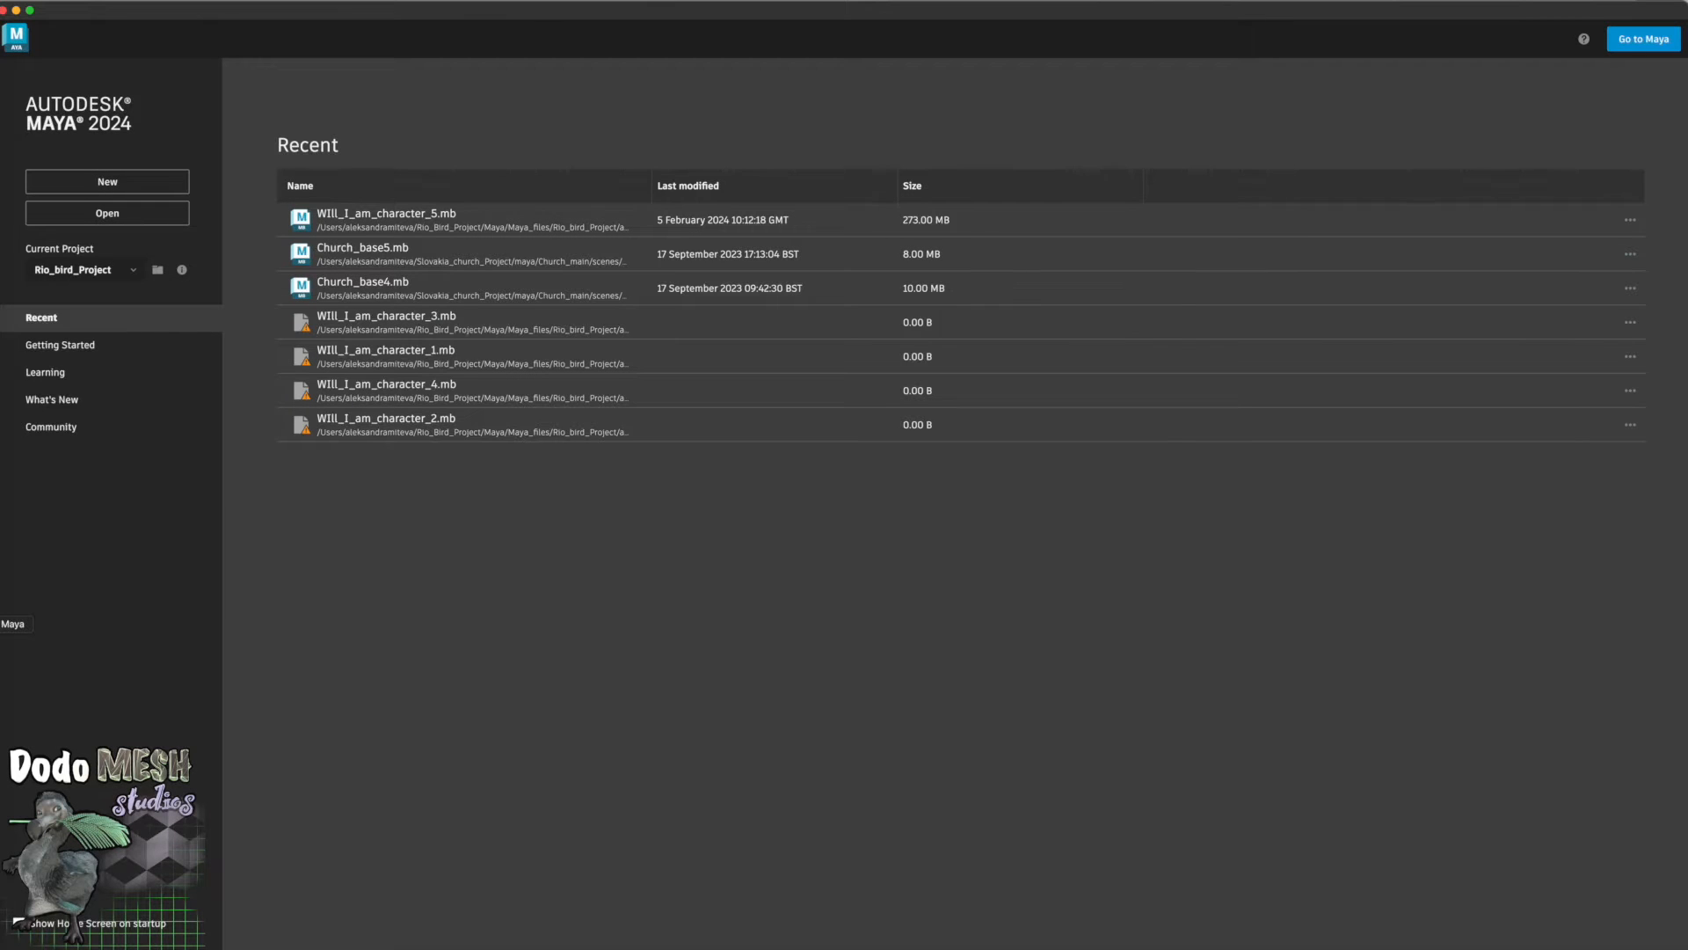
pyautogui.doubleClick(419, 215)
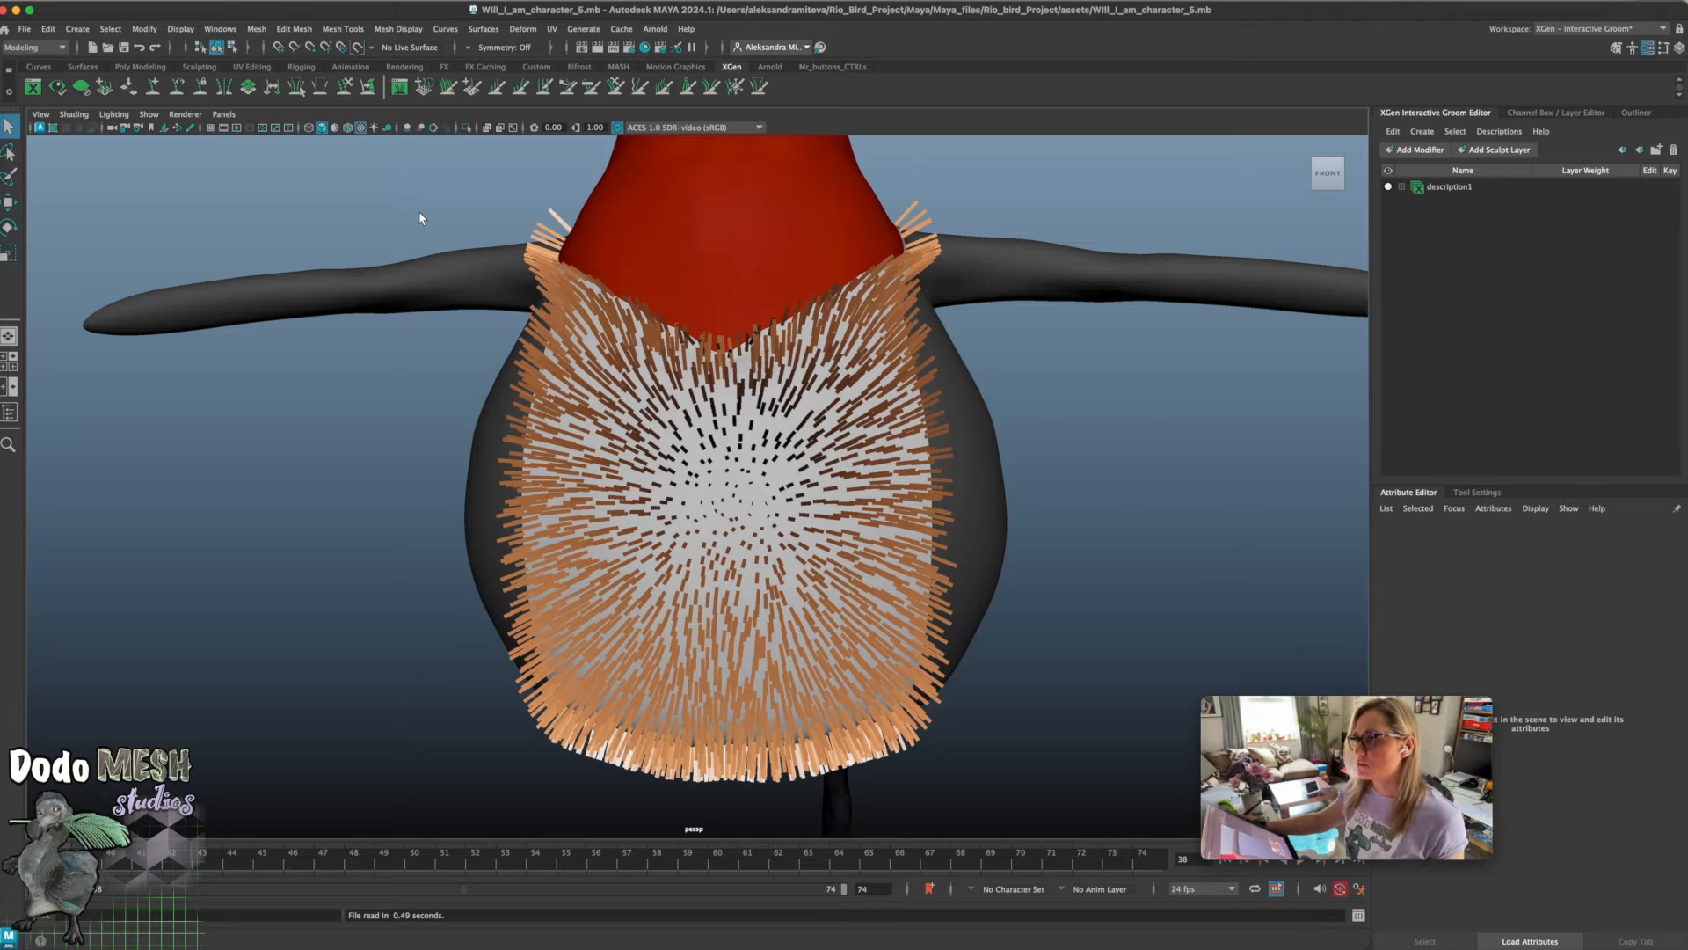
pyautogui.click(1497, 185)
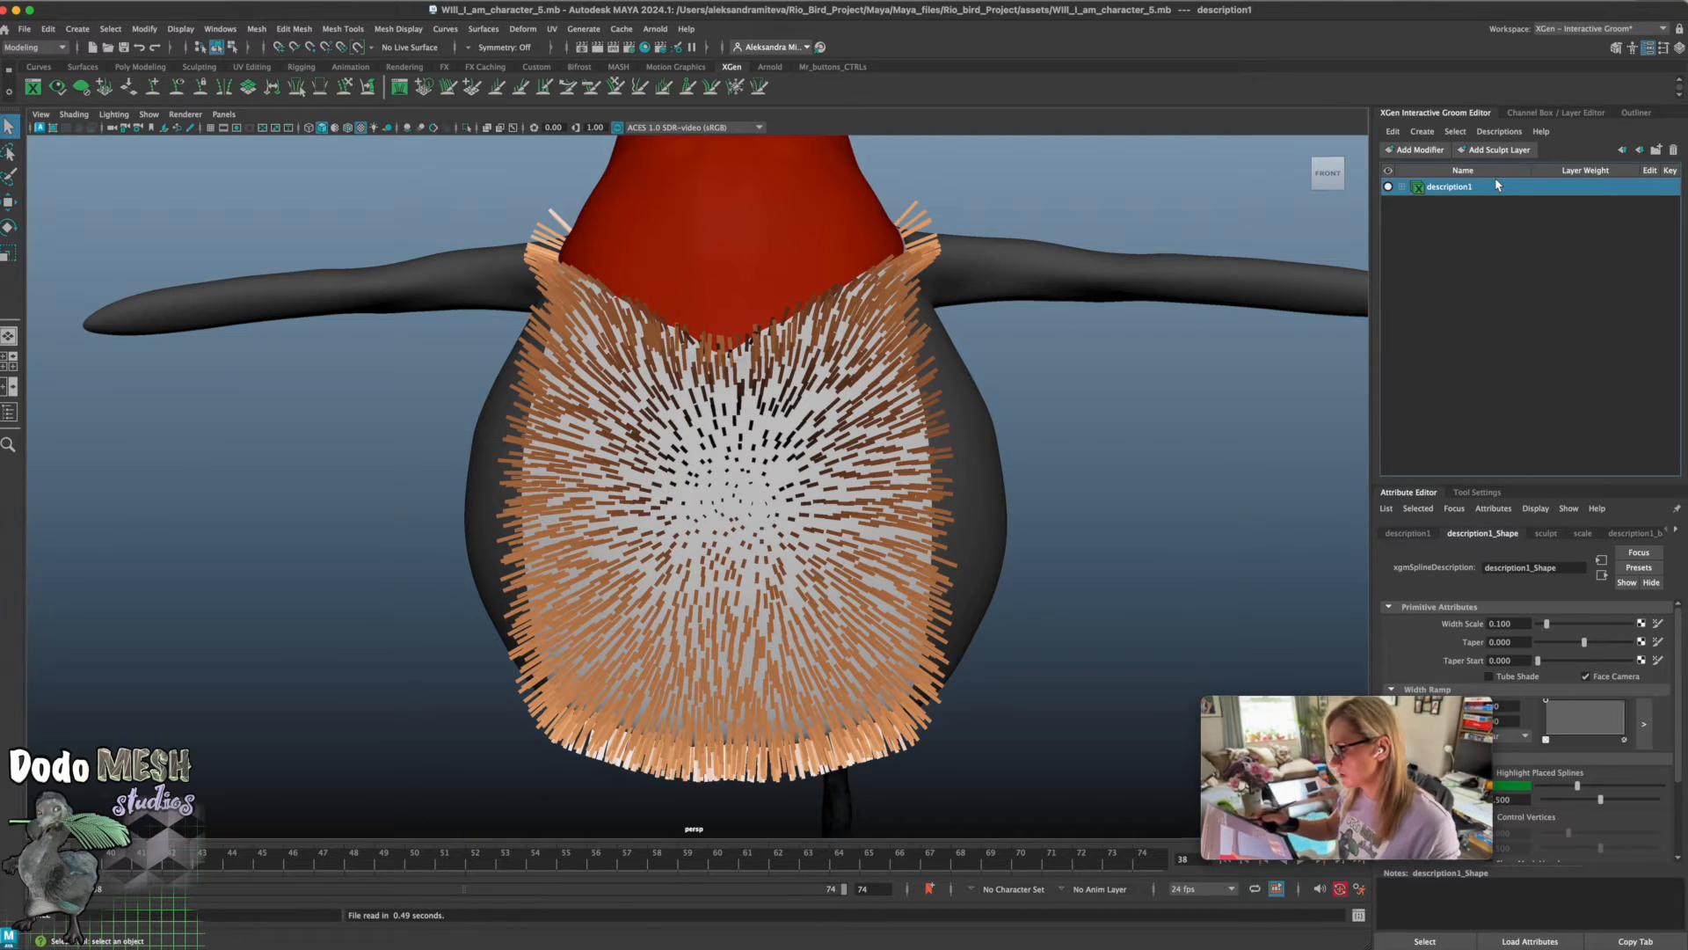
# Frame the whole bird from the front and expand description1 in the groom editor to list its modifiers and base
pyautogui.keyDown('alt'); pyautogui.moveTo(1077, 622); pyautogui.dragTo(1084, 621); pyautogui.keyUp('alt')
pyautogui.keyDown('alt'); pyautogui.moveTo(1085, 622); pyautogui.dragTo(973, 591, button='right'); pyautogui.keyUp('alt')
pyautogui.keyDown('alt'); pyautogui.moveTo(972, 591); pyautogui.dragTo(1010, 679); pyautogui.keyUp('alt')
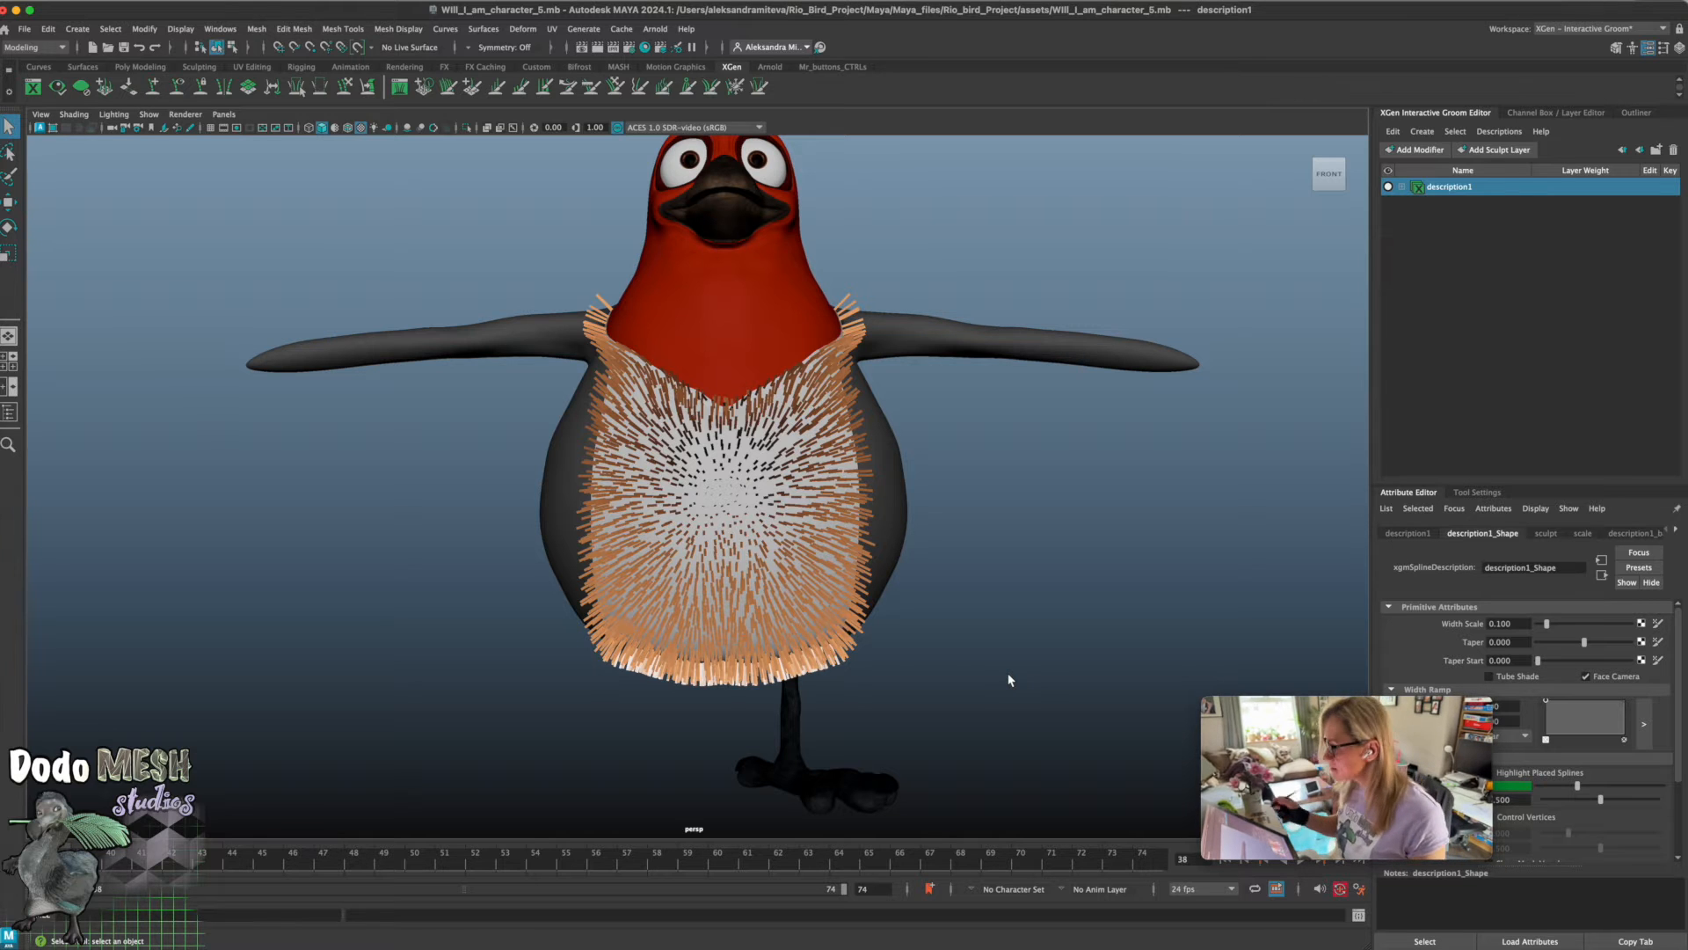
pyautogui.click(1411, 188)
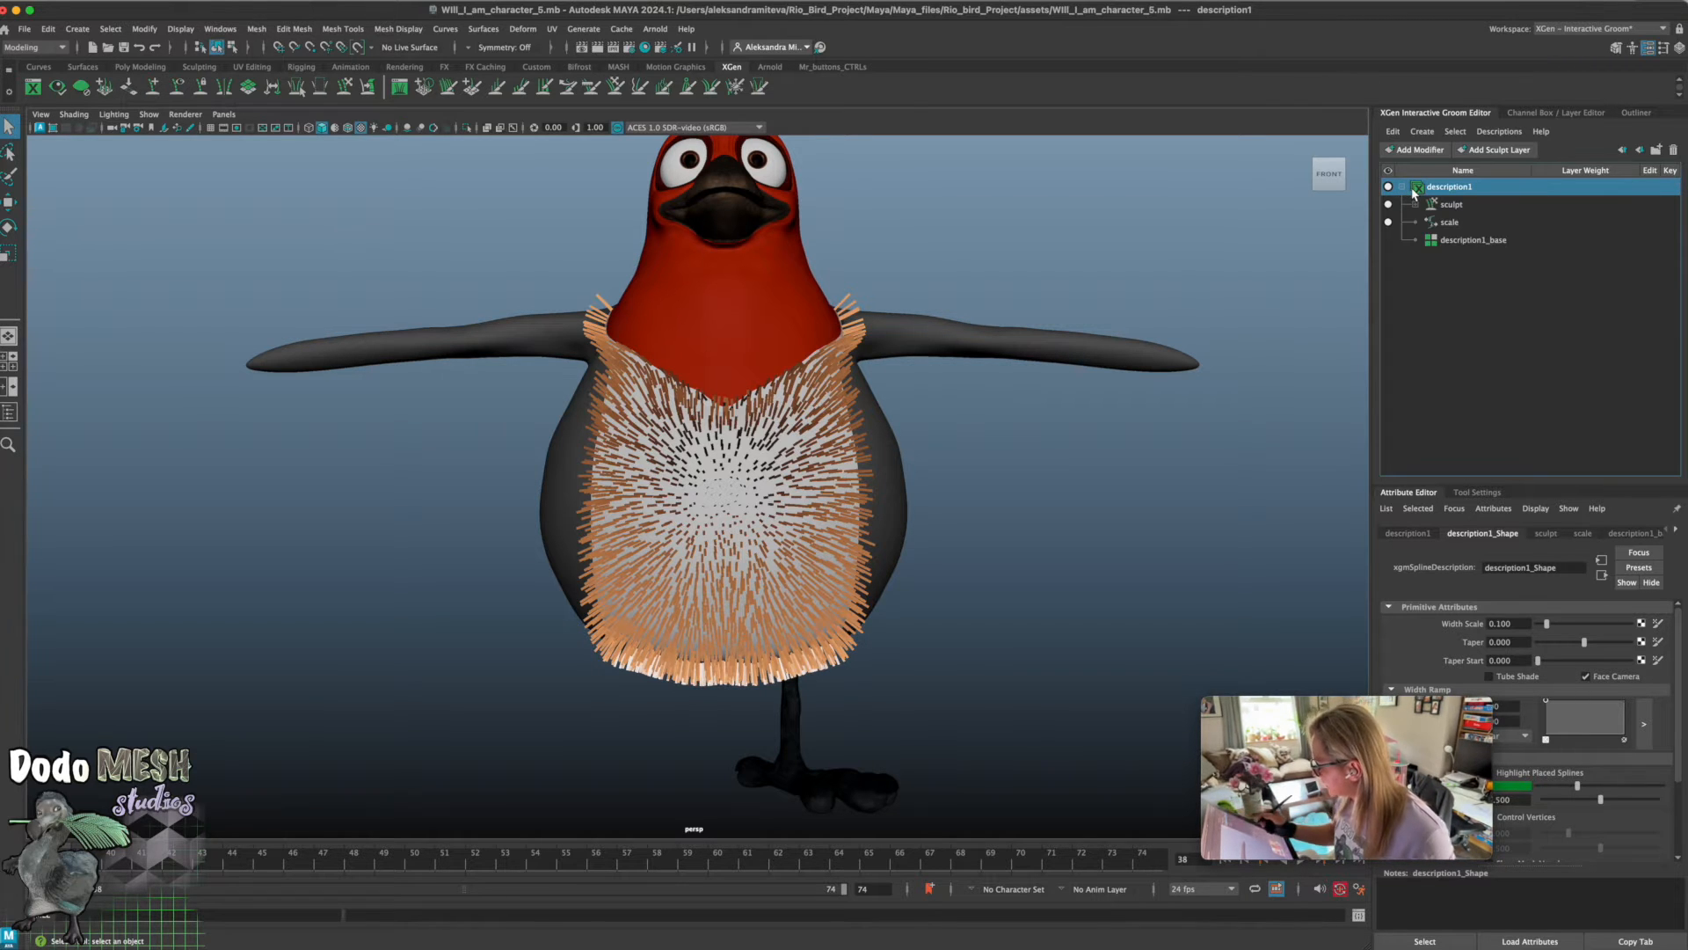
pyautogui.moveTo(1381, 706); pyautogui.dragTo(1248, 680)
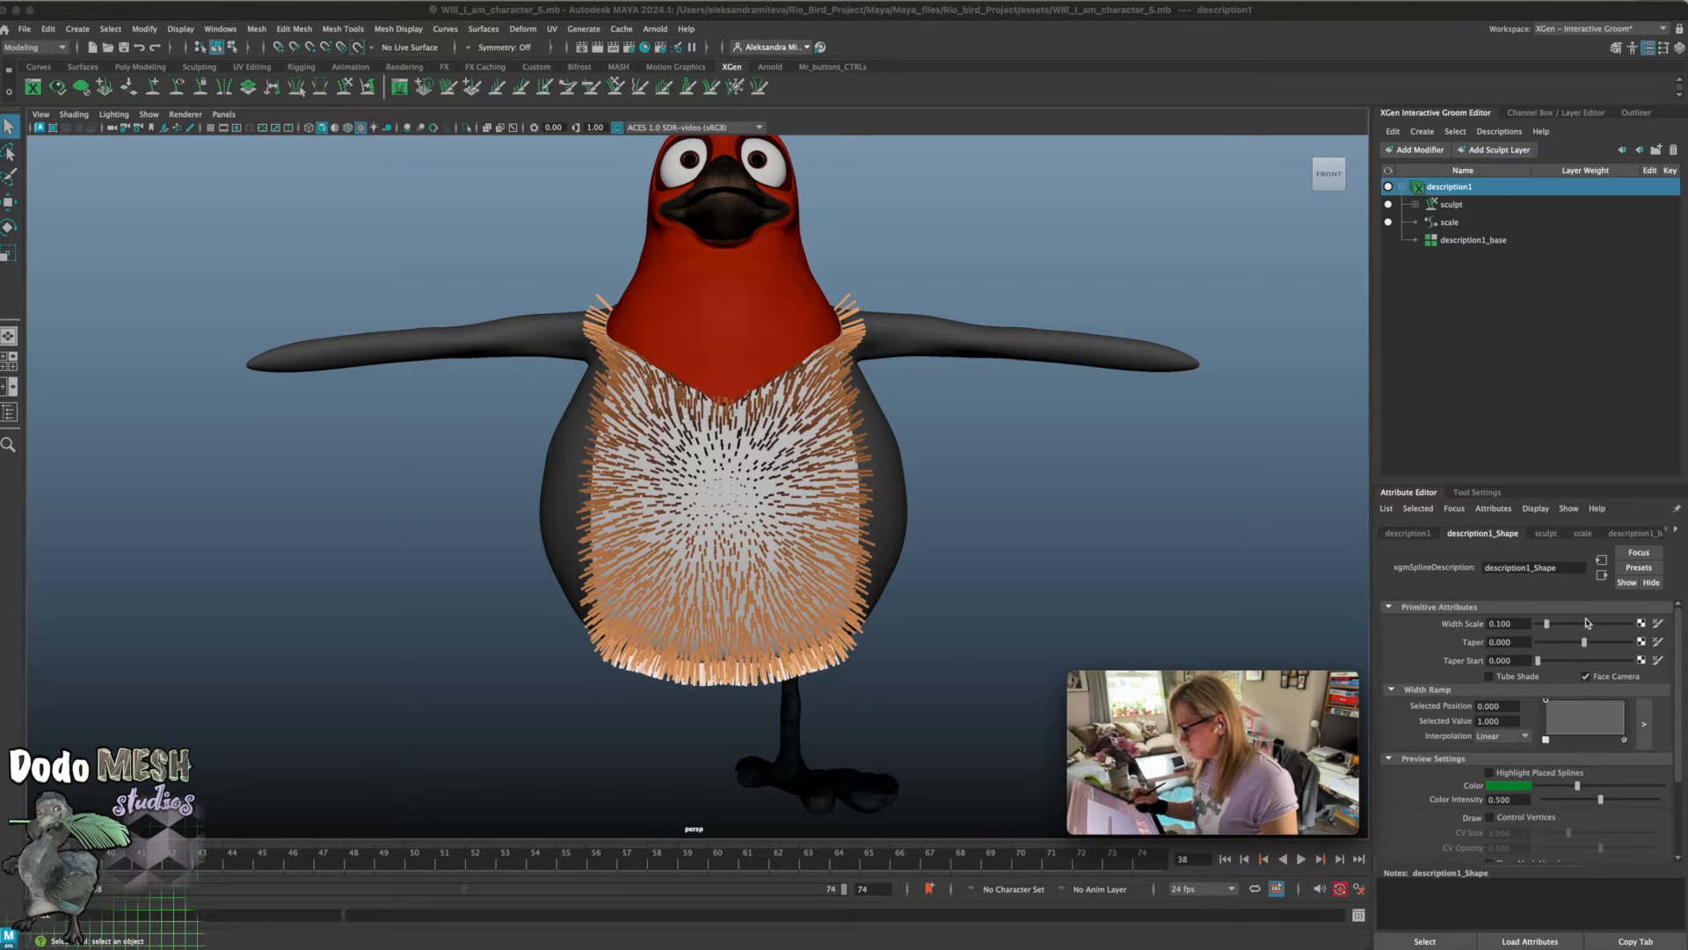
# Set the Density Multiplier of description1_base to 4
pyautogui.click(1411, 534)
pyautogui.click(1549, 534)
pyautogui.click(1634, 534)
pyautogui.moveTo(1538, 644); pyautogui.dragTo(1550, 647)
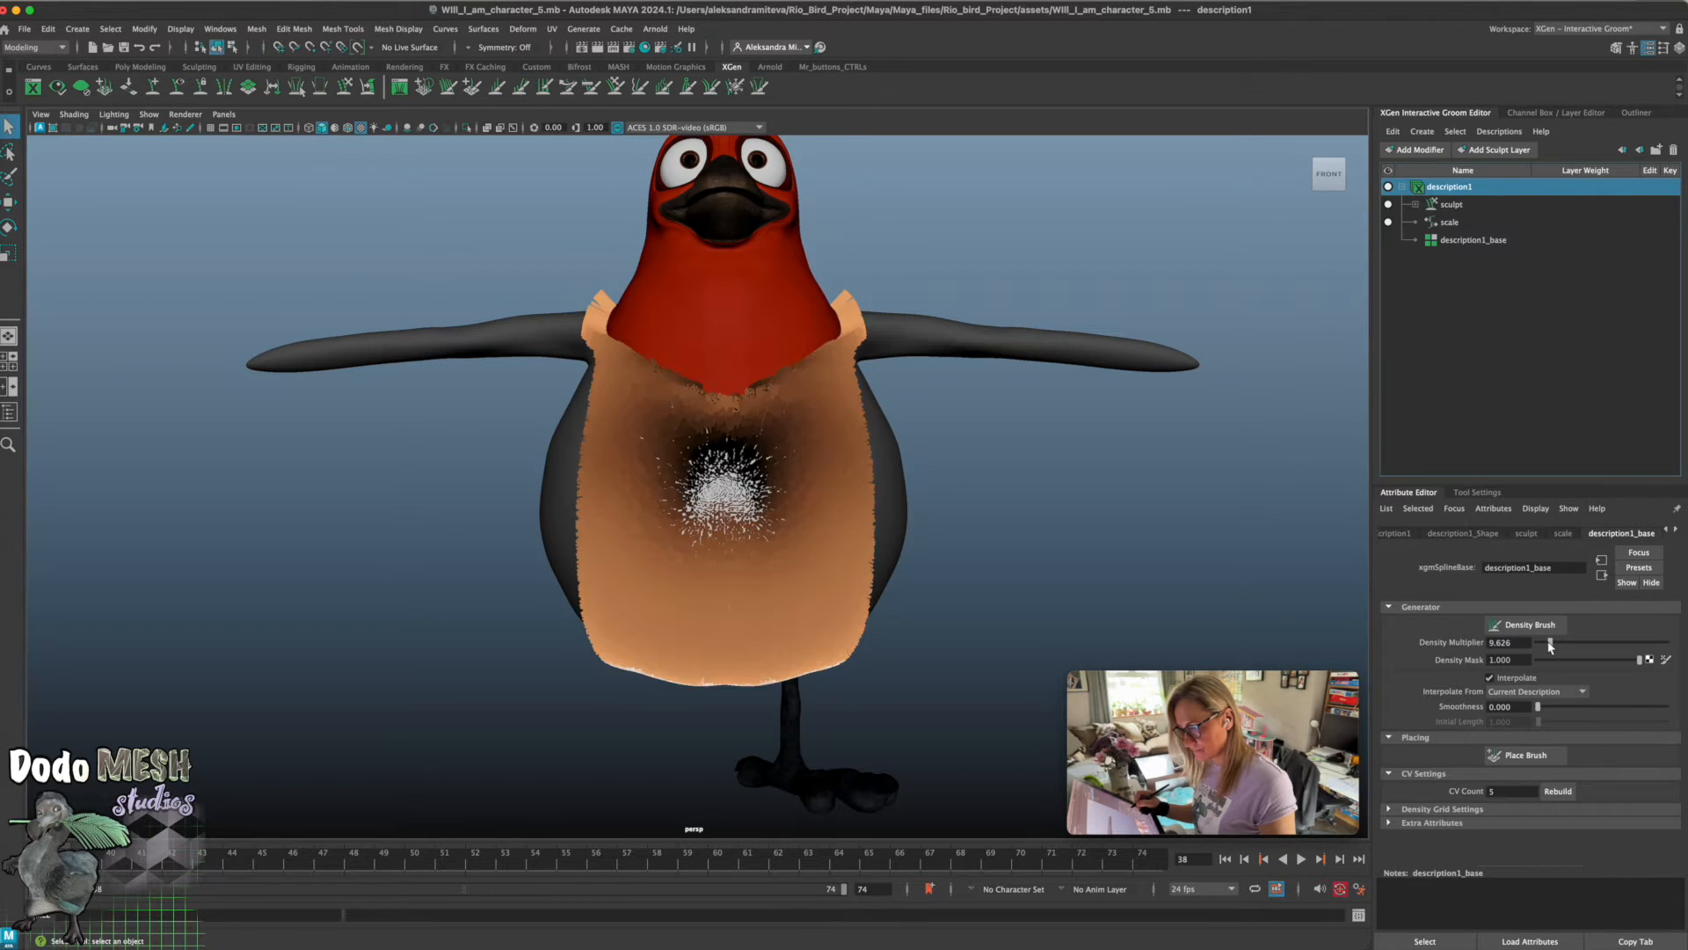
pyautogui.click(1505, 643)
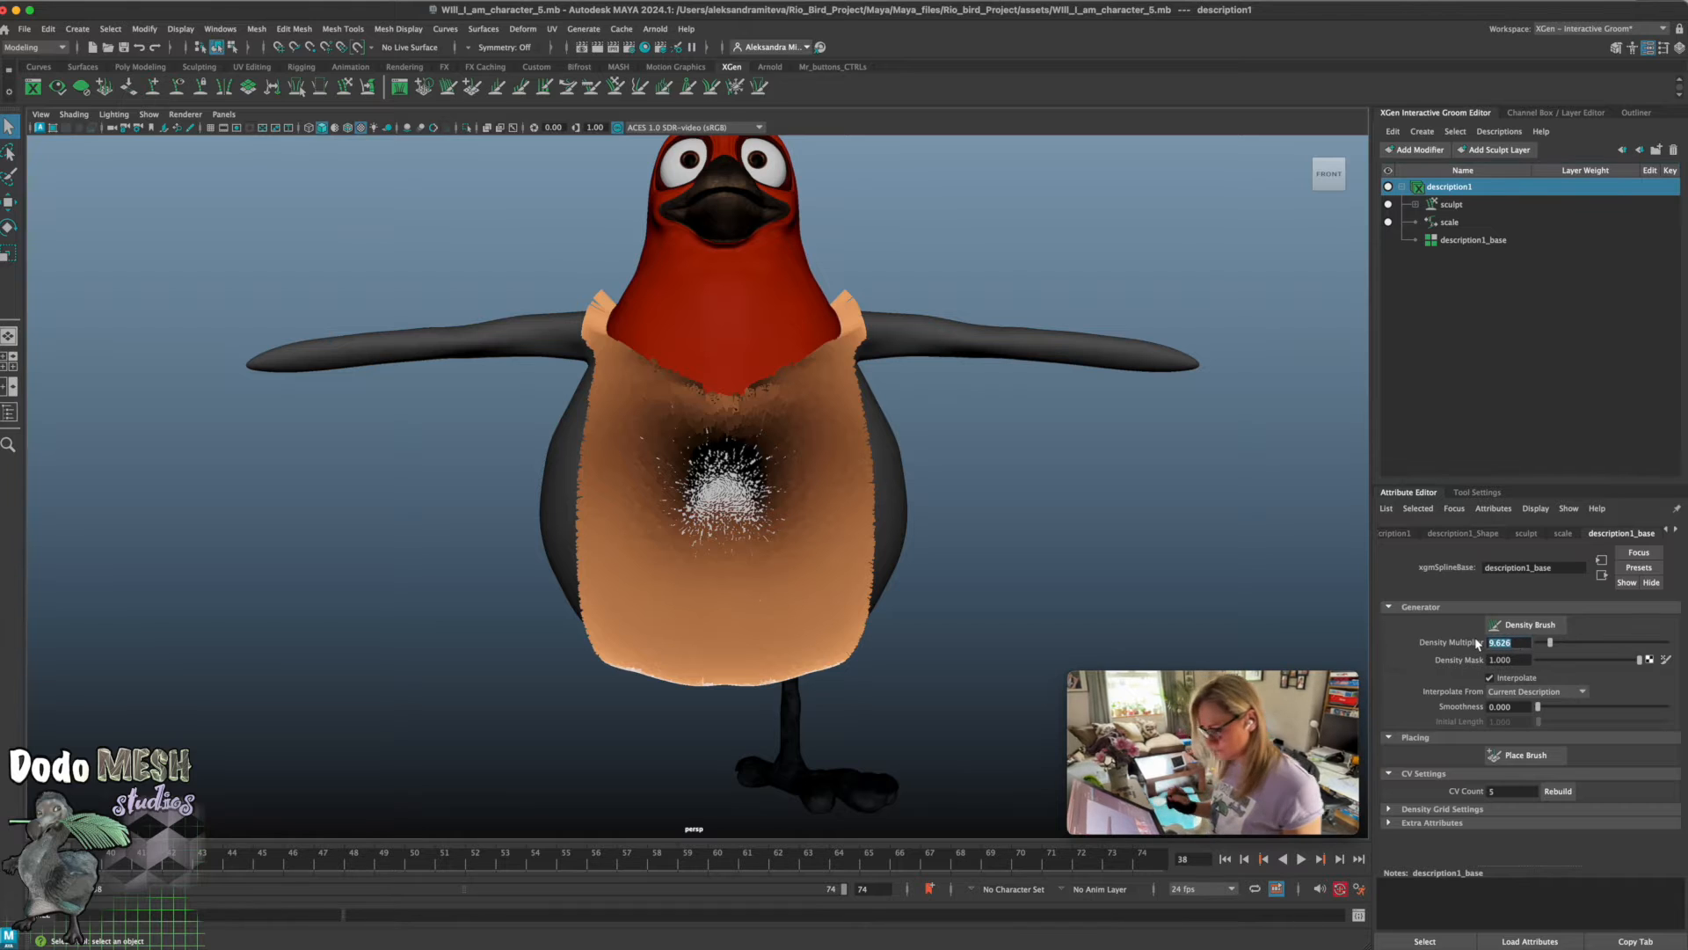
pyautogui.write('4')
pyautogui.press('Return')
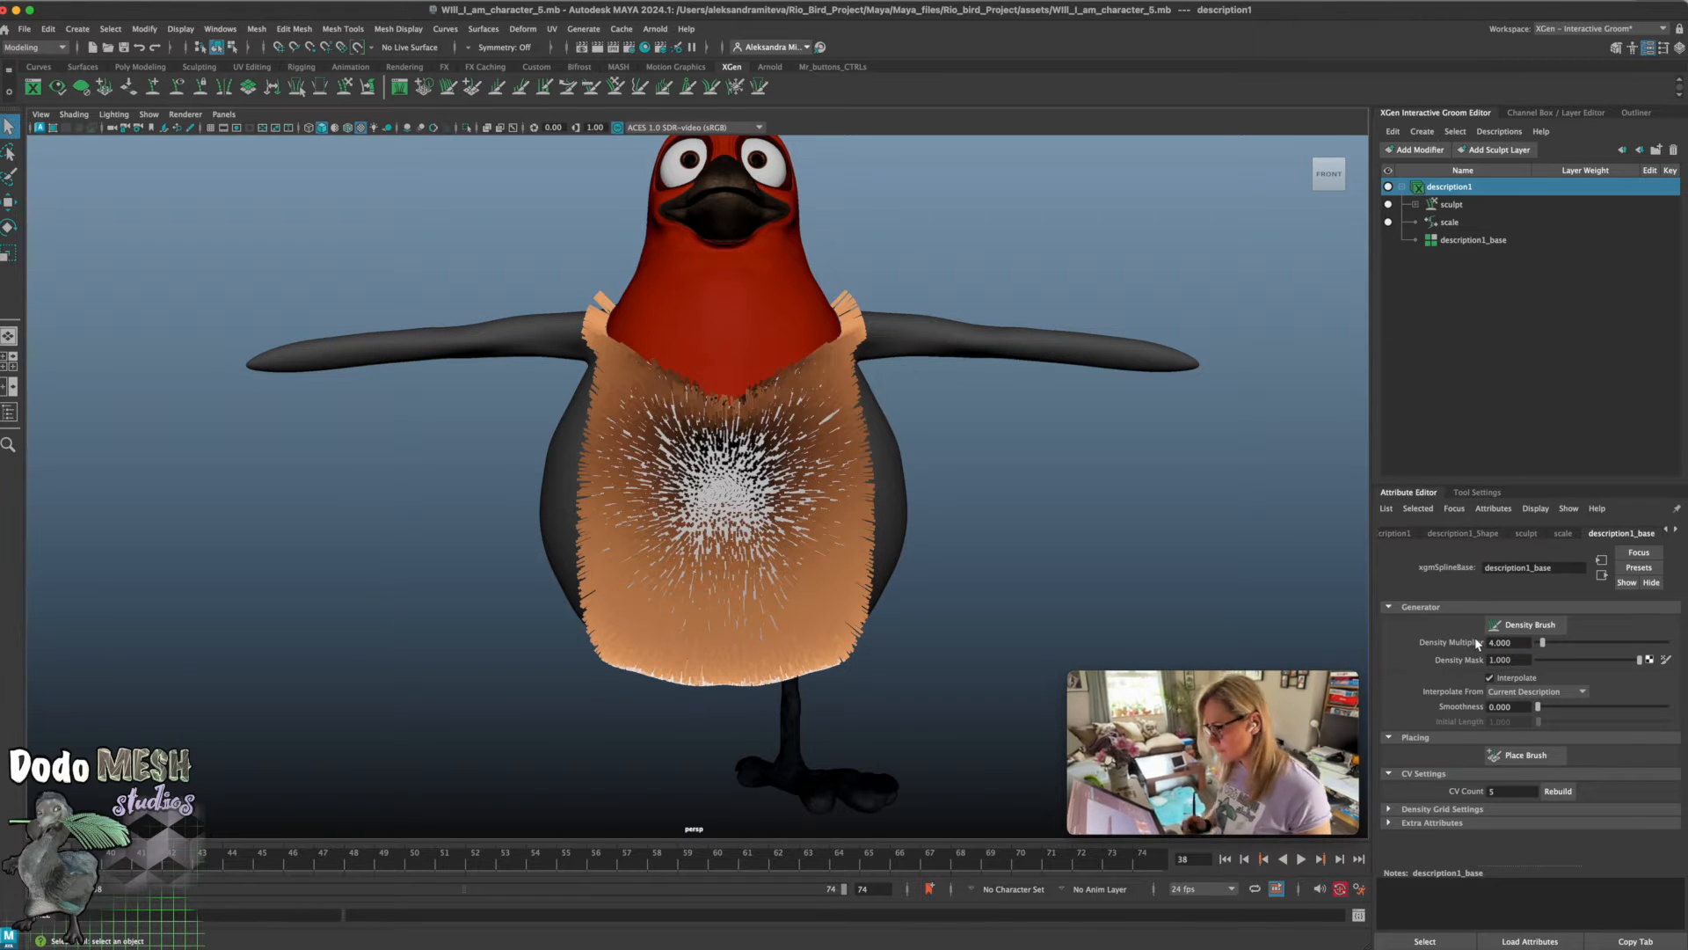
# Examine the denser belly groom, then expand the sculpt modifier and review its mask and sculpt layer attributes
pyautogui.moveTo(1087, 594)
pyautogui.keyDown('alt'); pyautogui.mouseDown()
pyautogui.moveTo(1147, 590)
pyautogui.moveTo(1126, 602)
pyautogui.moveTo(1131, 573)
pyautogui.moveTo(1100, 565)
pyautogui.moveTo(1040, 594)
pyautogui.moveTo(1093, 595)
pyautogui.mouseUp(); pyautogui.keyUp('alt')
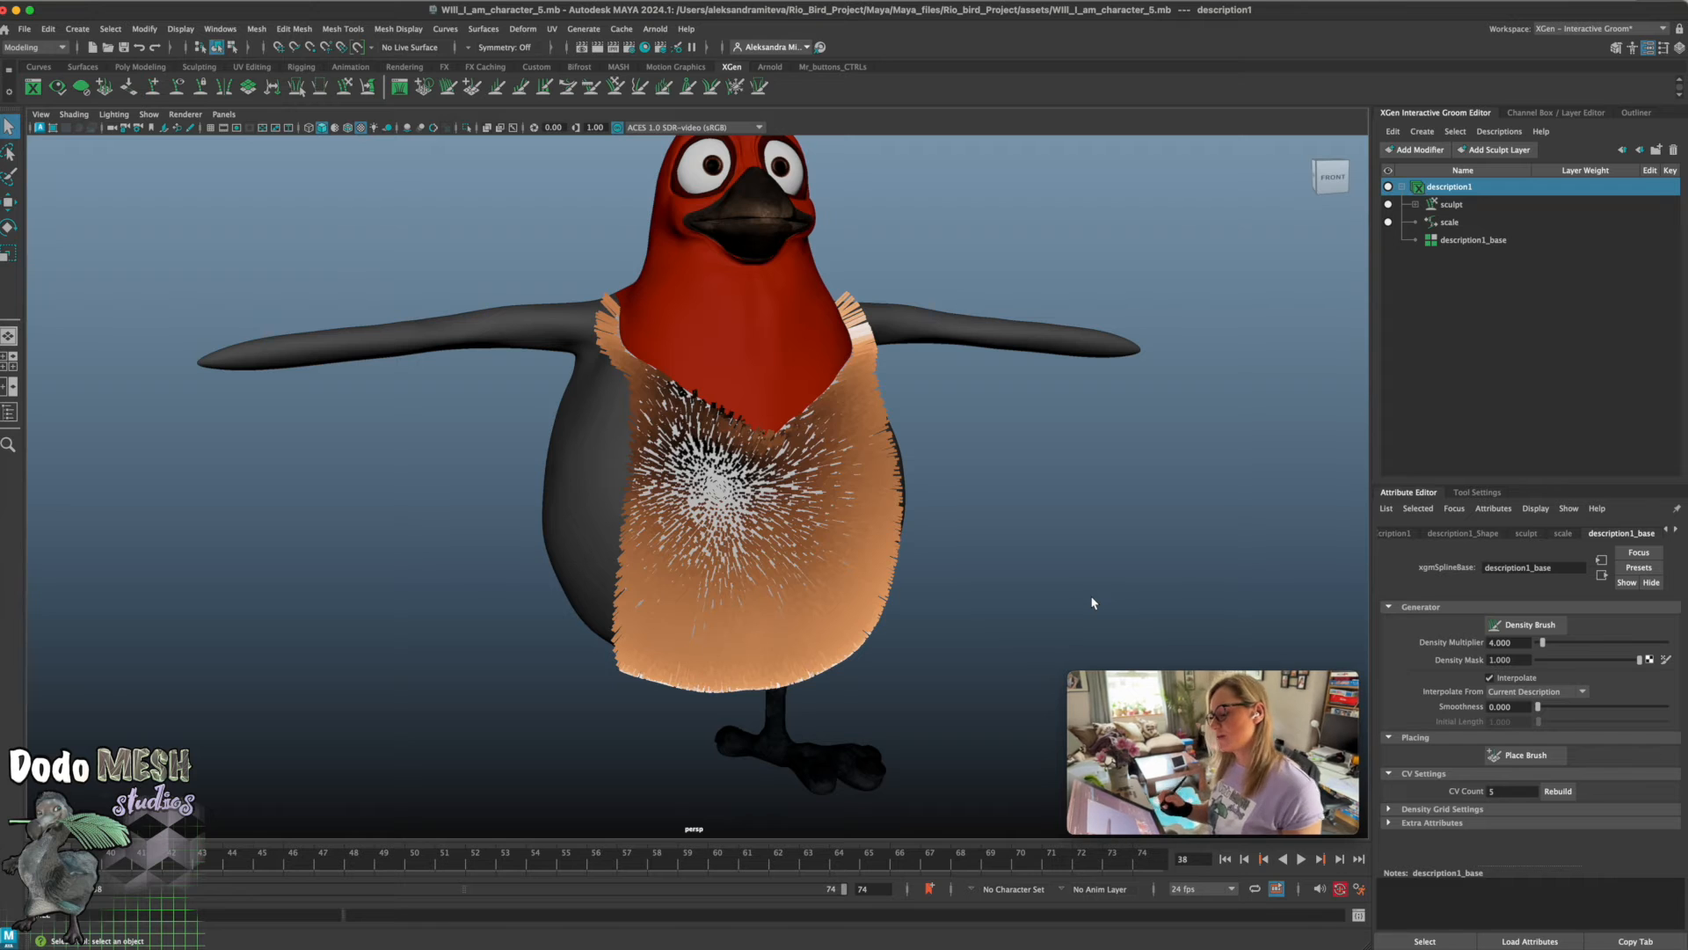
pyautogui.moveTo(1011, 546)
pyautogui.keyDown('alt'); pyautogui.mouseDown()
pyautogui.moveTo(992, 545)
pyautogui.moveTo(1029, 557)
pyautogui.mouseUp(); pyautogui.keyUp('alt')
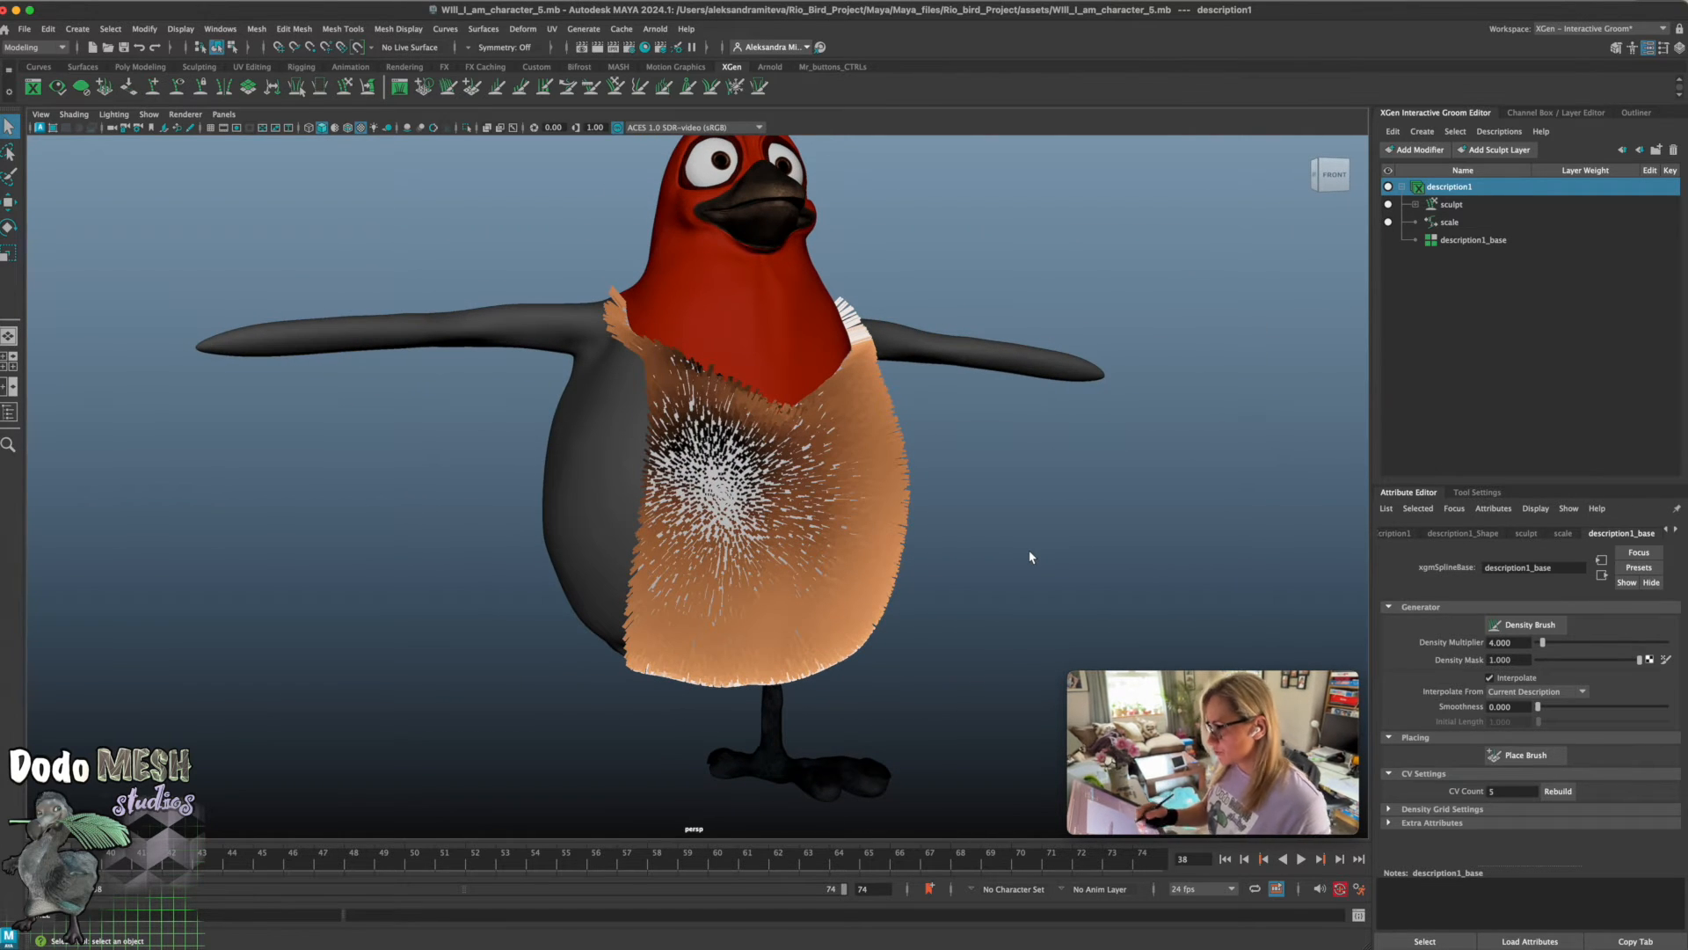
pyautogui.click(1414, 204)
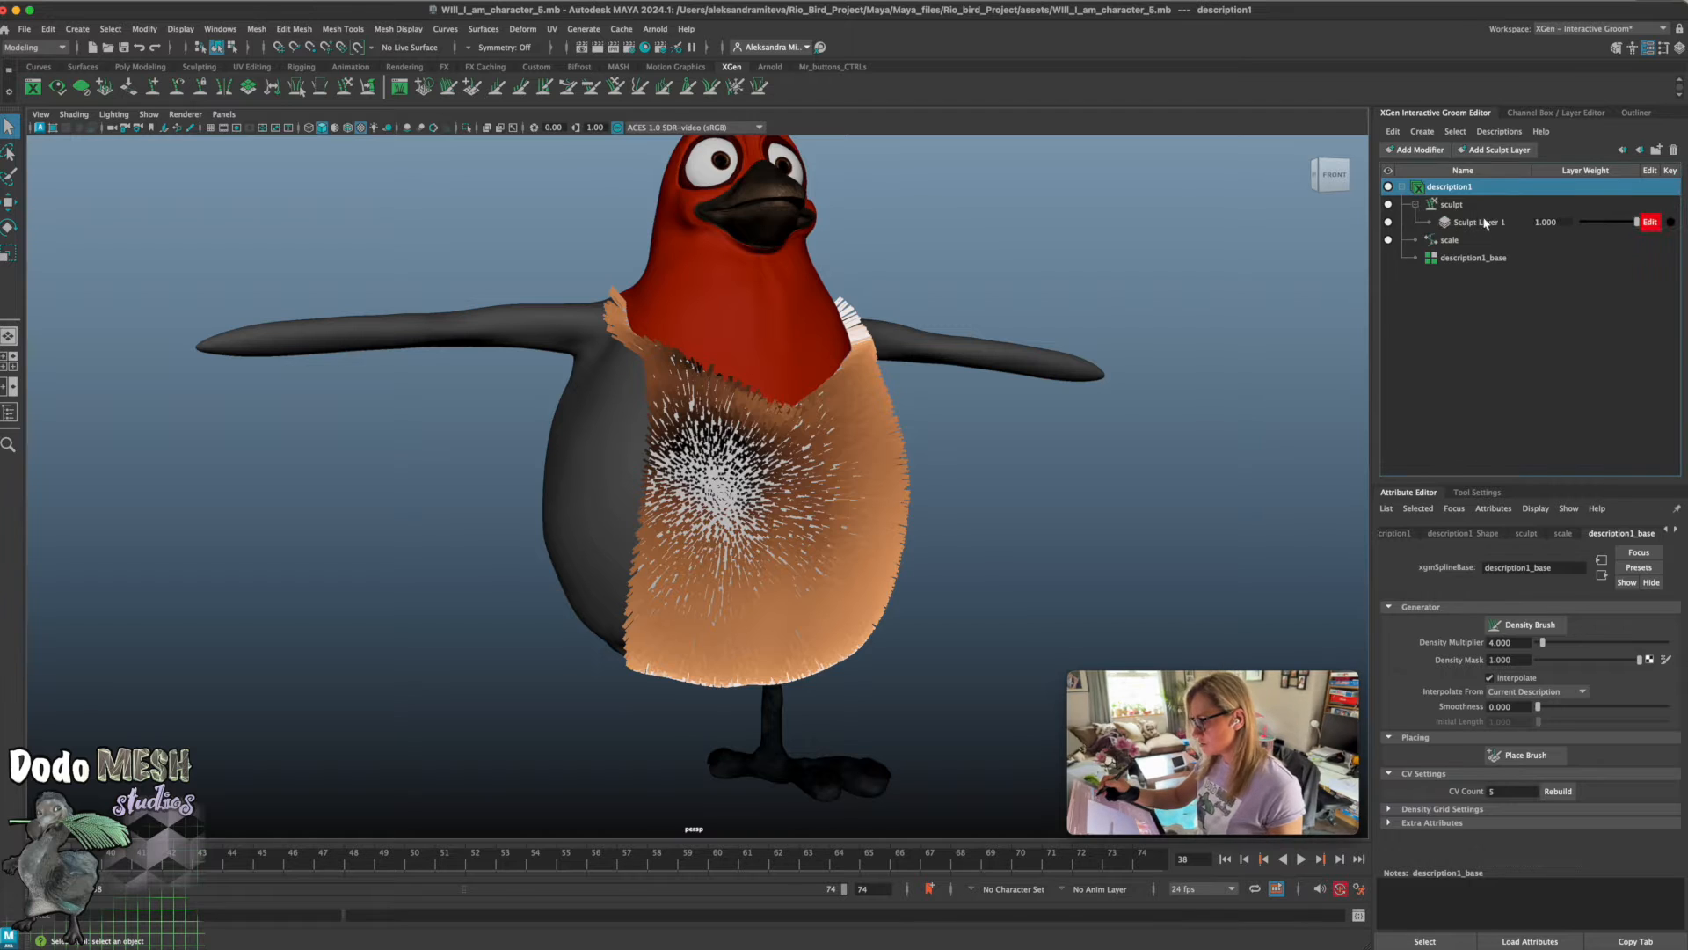
pyautogui.click(1462, 209)
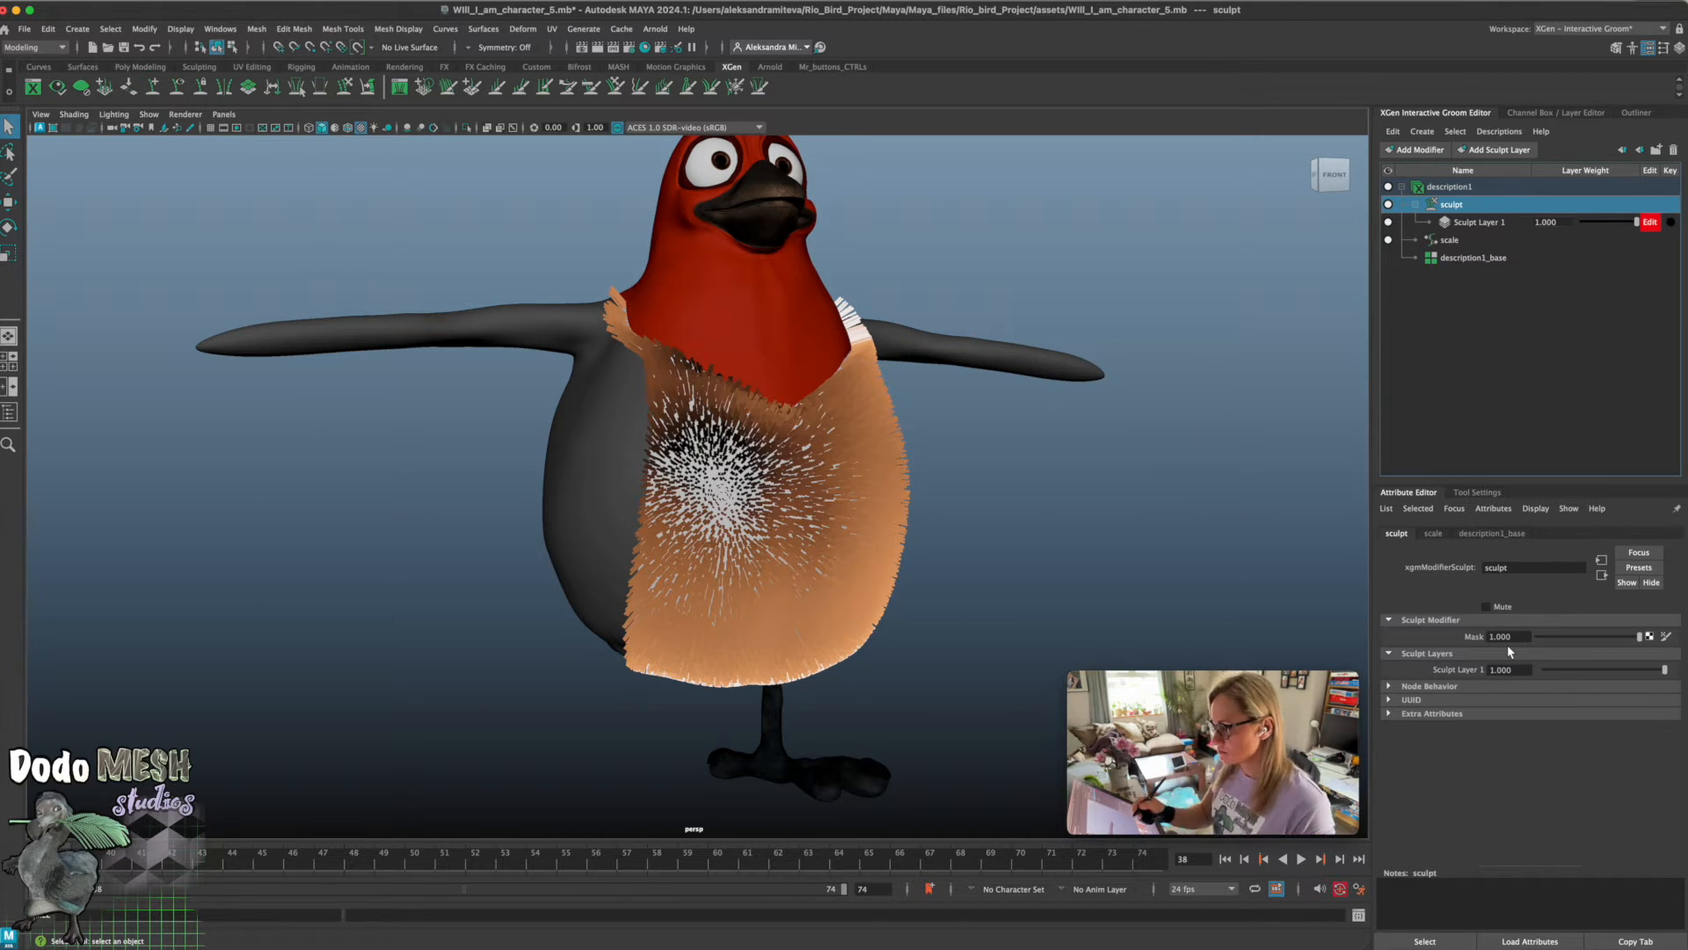
pyautogui.keyDown('alt'); pyautogui.moveTo(1009, 554); pyautogui.dragTo(983, 561); pyautogui.keyUp('alt')
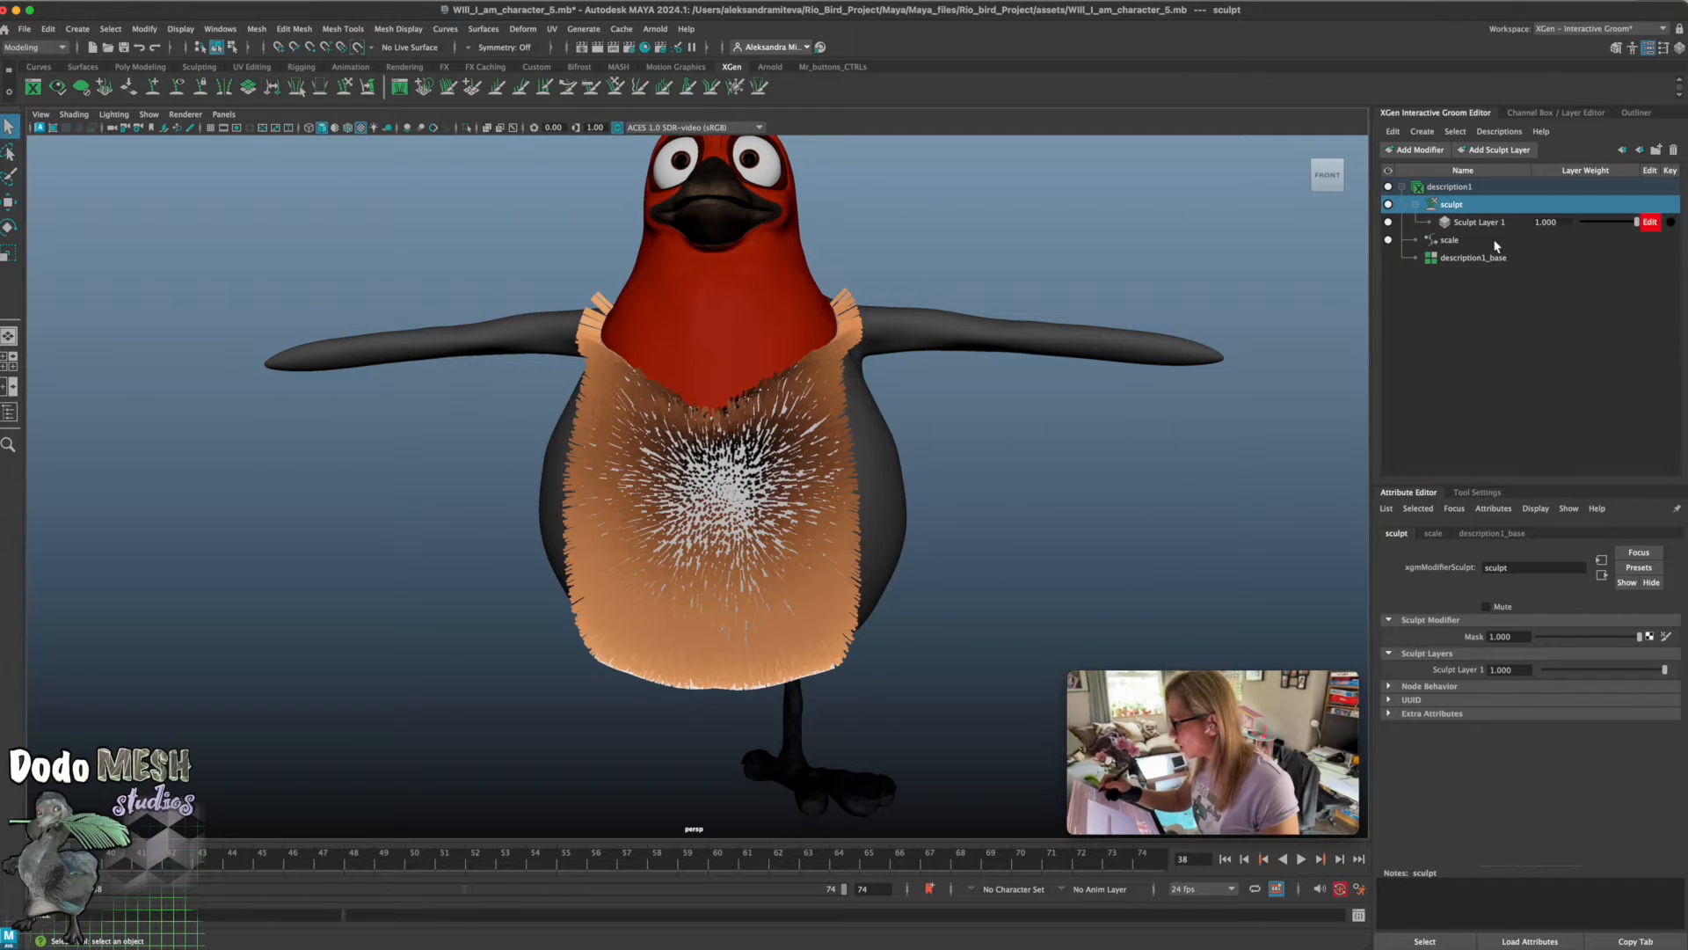
# Thin the splines of description1 by setting Width Scale to 0.059 and Taper to 0.585
pyautogui.click(1450, 191)
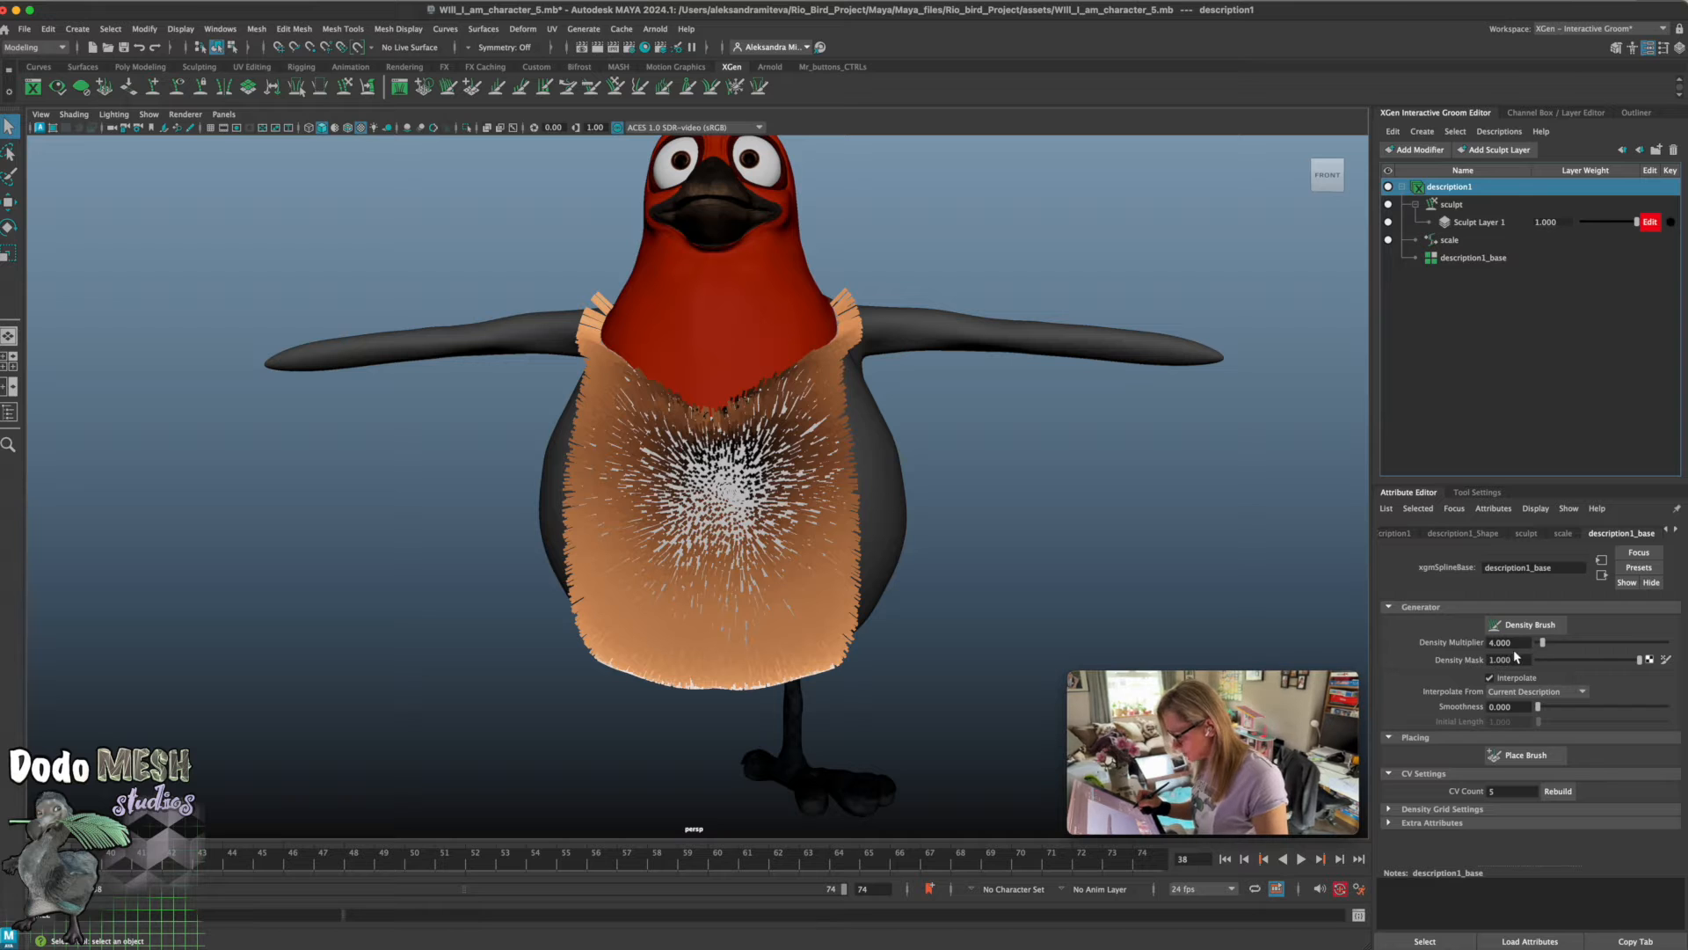
pyautogui.keyDown('alt'); pyautogui.moveTo(1063, 557); pyautogui.dragTo(1118, 567); pyautogui.keyUp('alt')
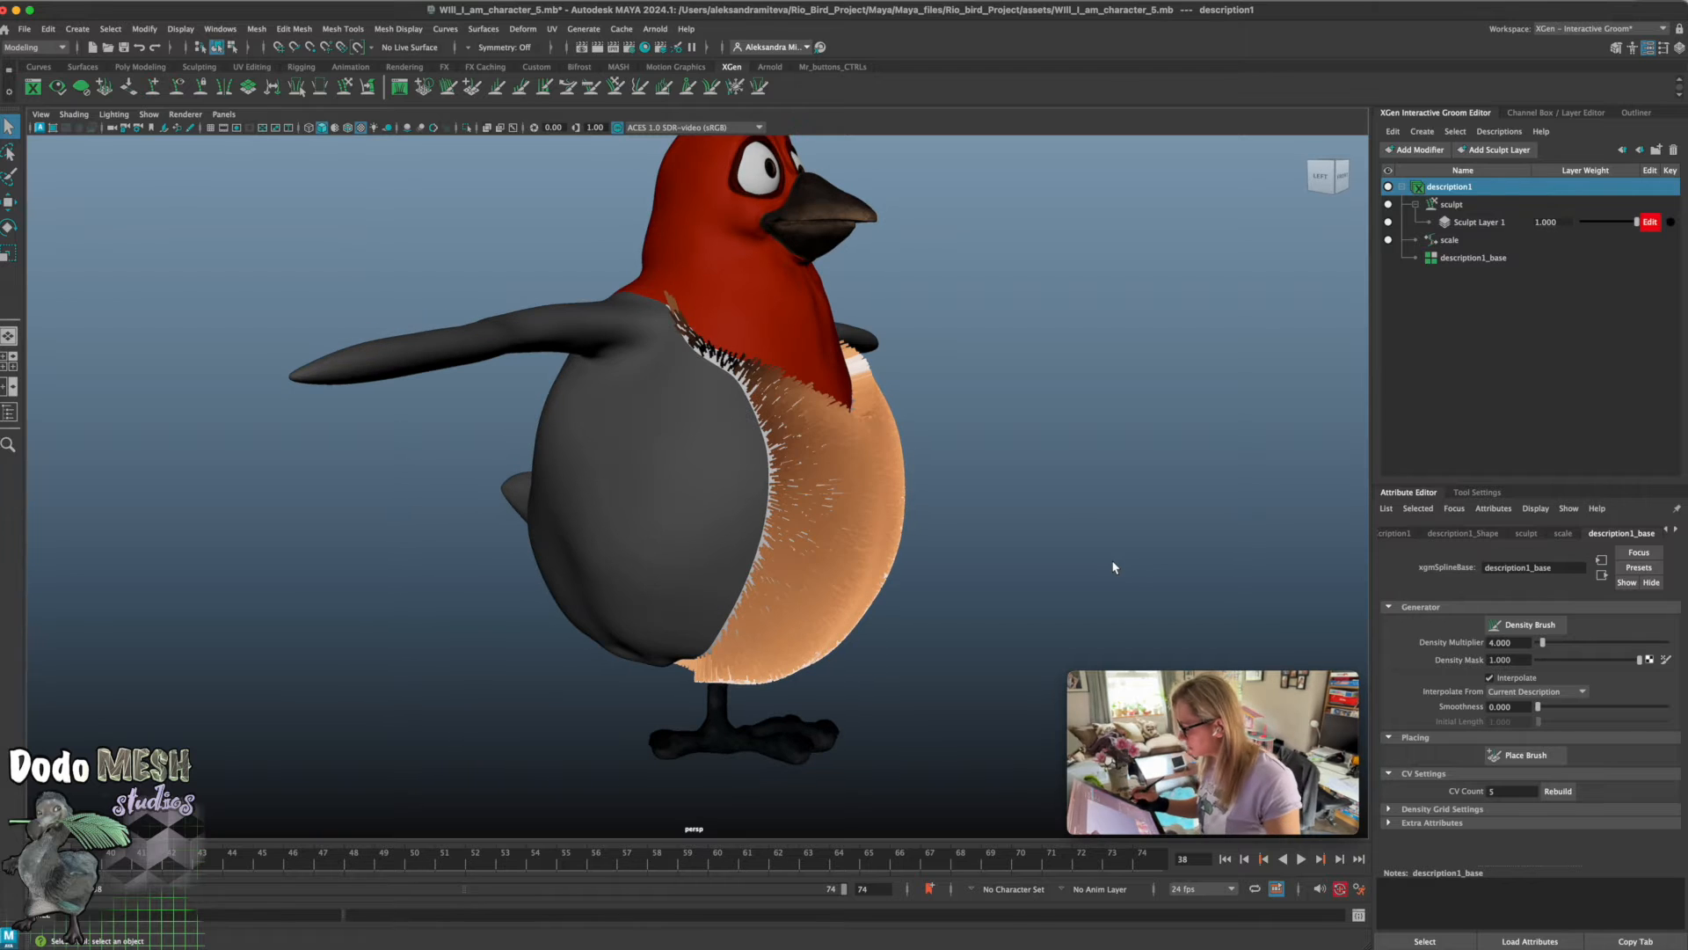
pyautogui.click(1462, 533)
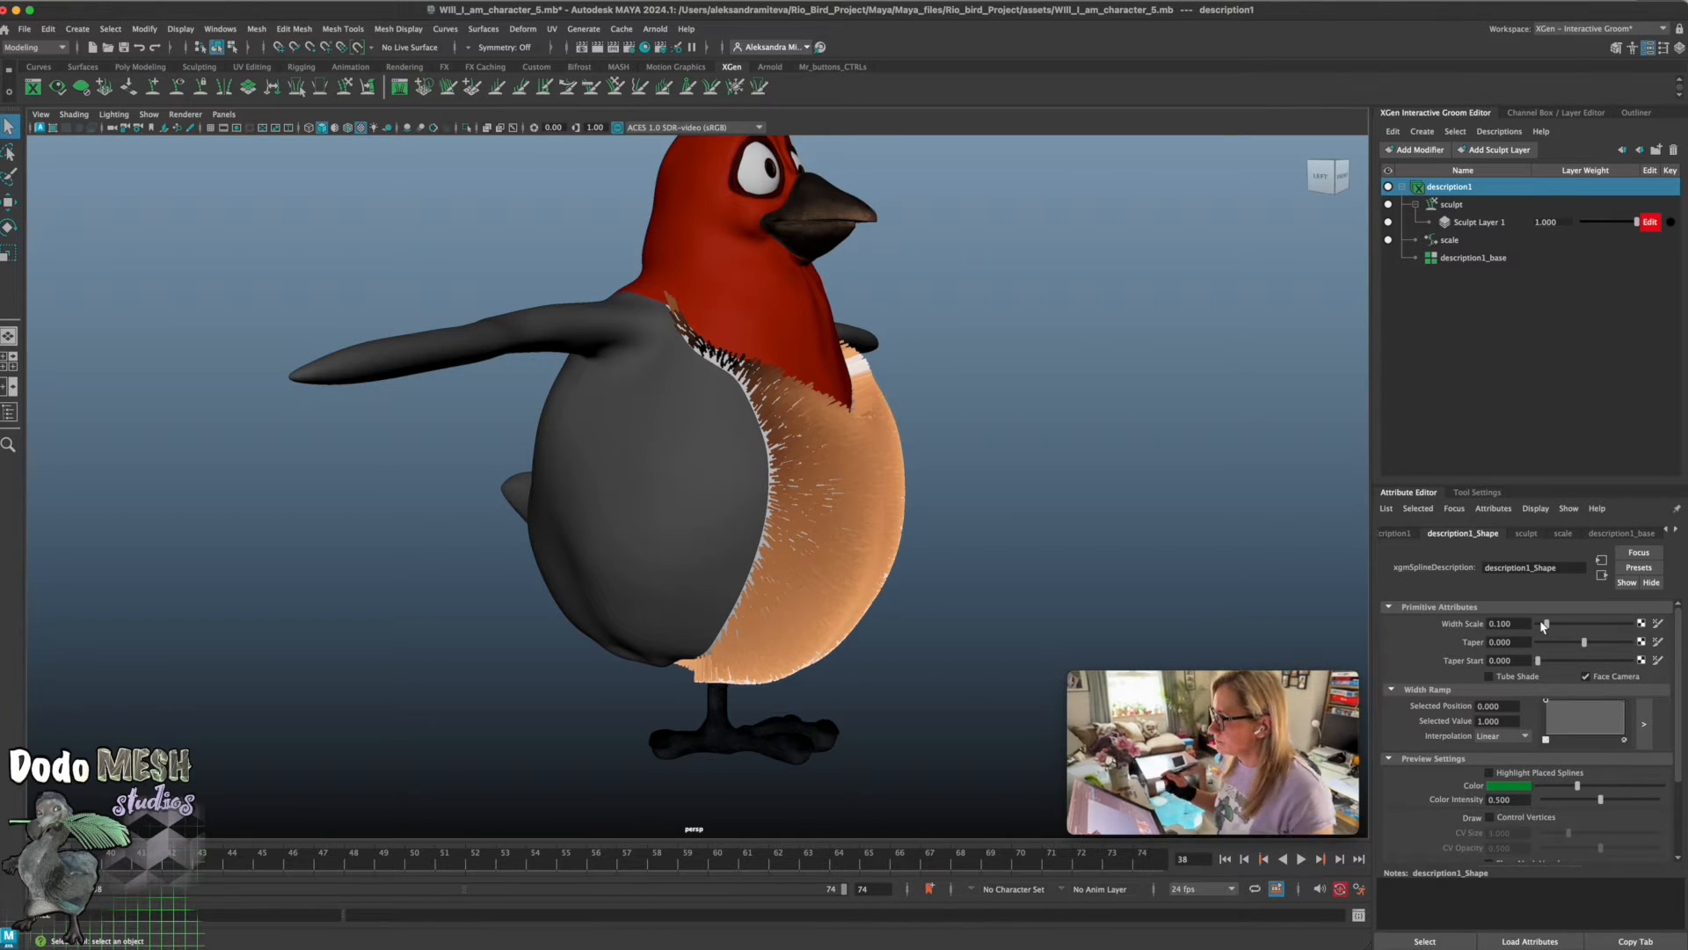
pyautogui.moveTo(1544, 625); pyautogui.dragTo(1544, 632)
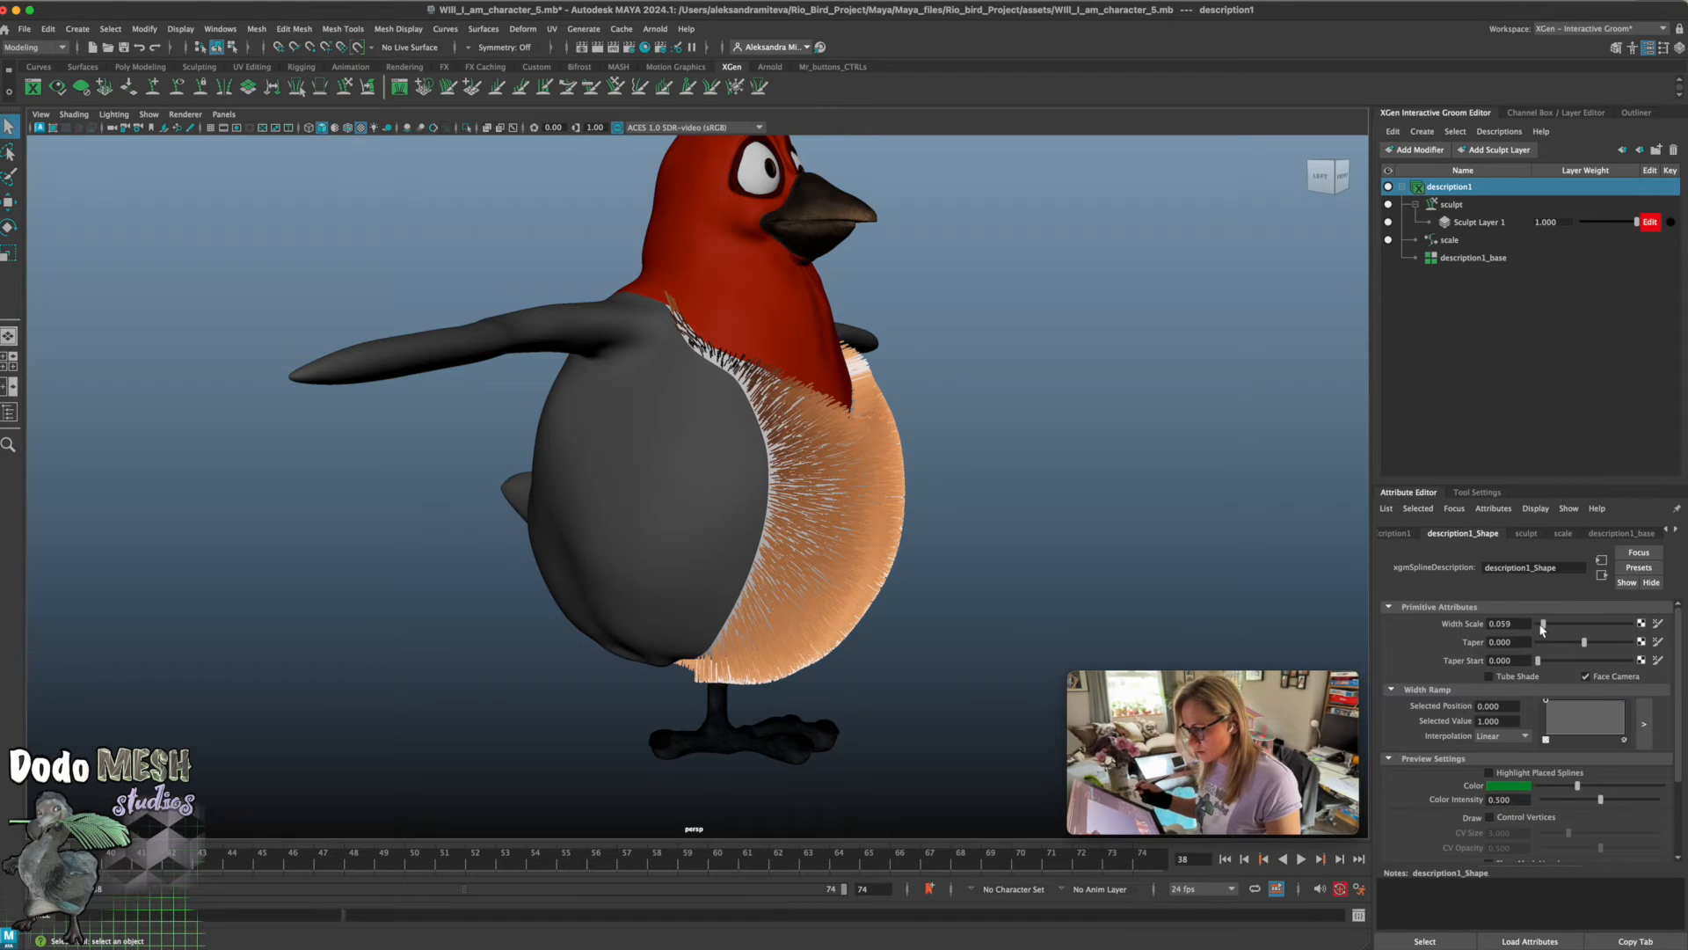
pyautogui.keyDown('alt'); pyautogui.moveTo(1182, 594); pyautogui.dragTo(1123, 589); pyautogui.keyUp('alt')
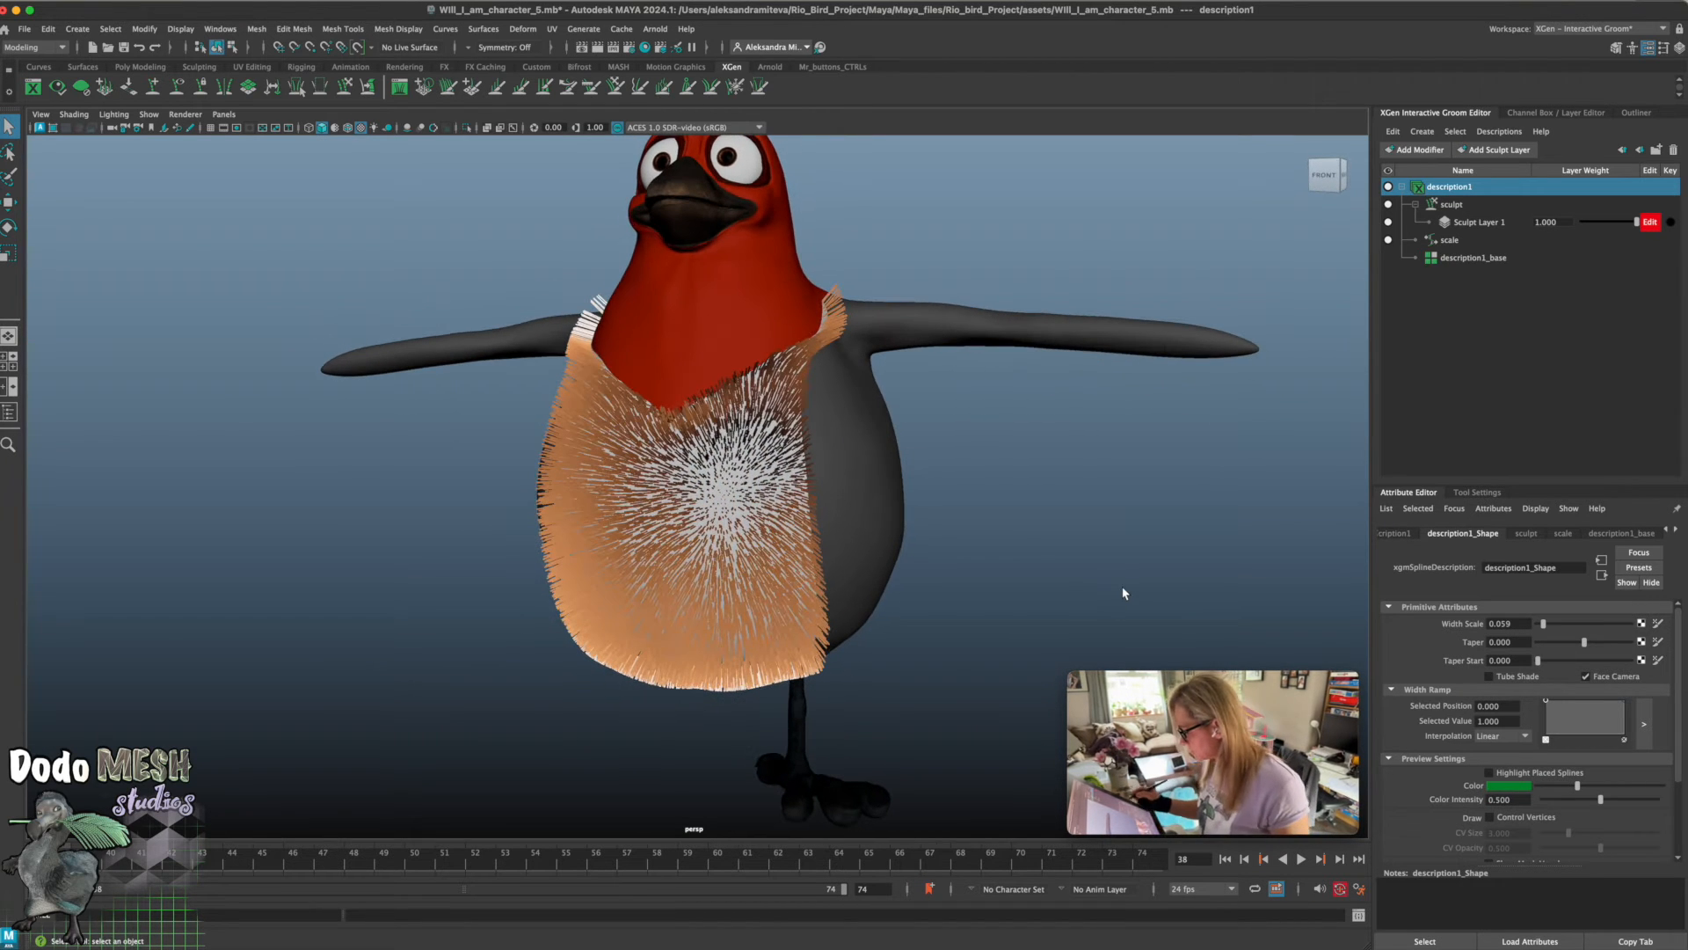
pyautogui.moveTo(1578, 643); pyautogui.dragTo(1610, 650)
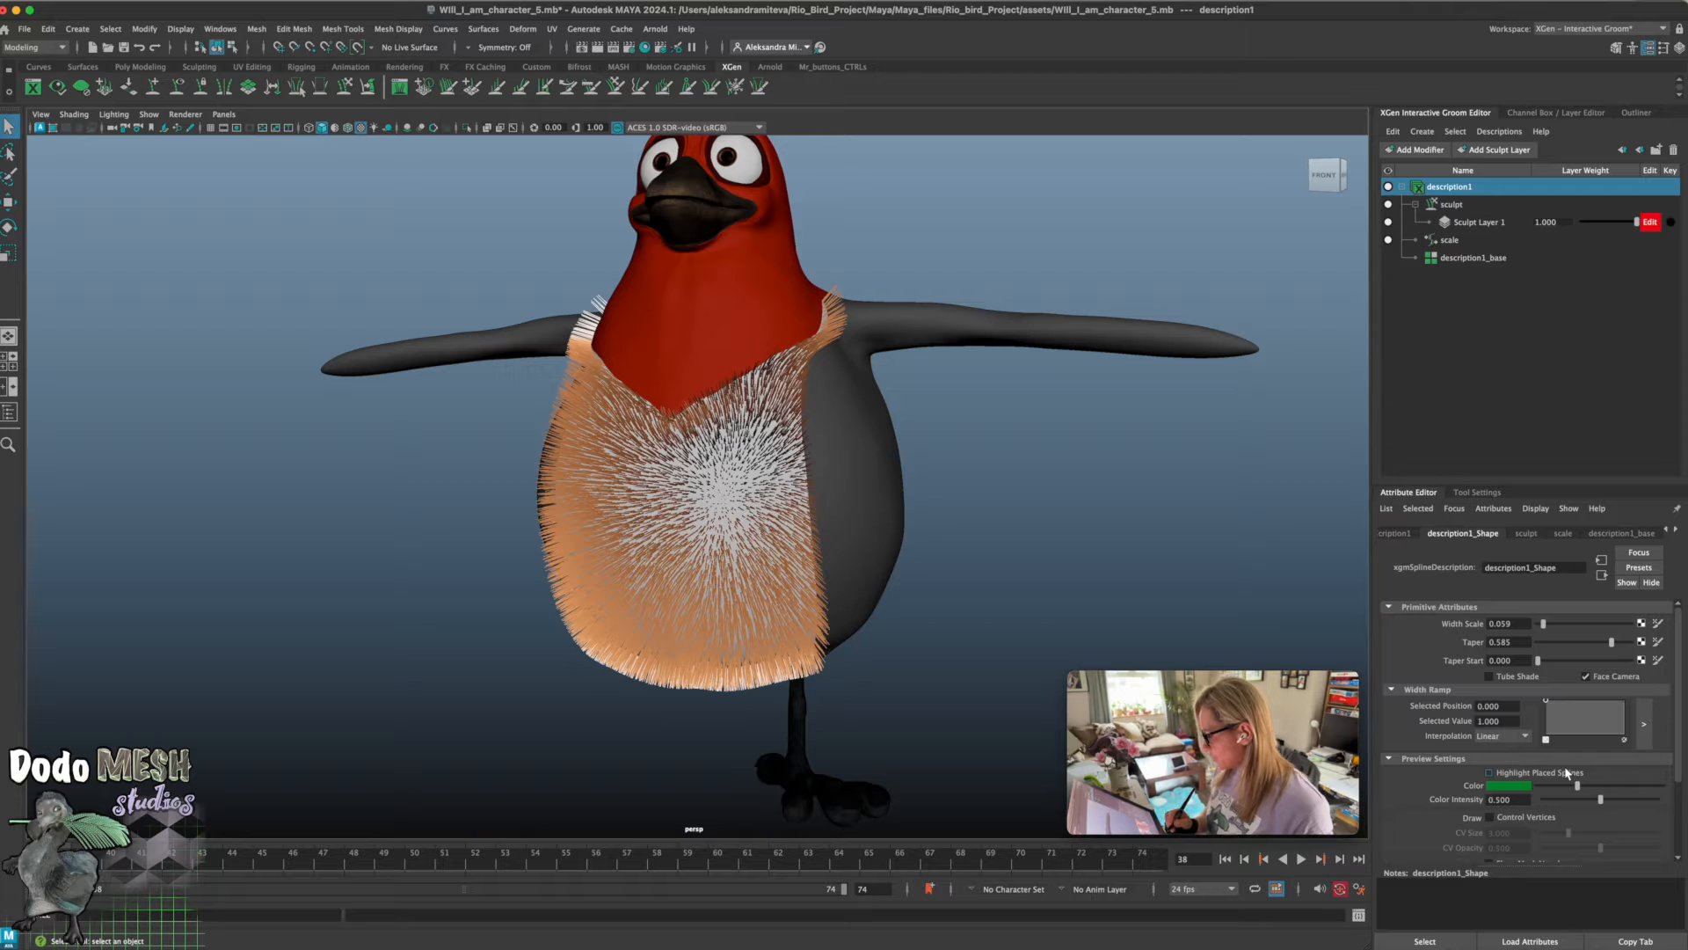
pyautogui.keyDown('alt'); pyautogui.moveTo(945, 575); pyautogui.dragTo(1005, 574); pyautogui.keyUp('alt')
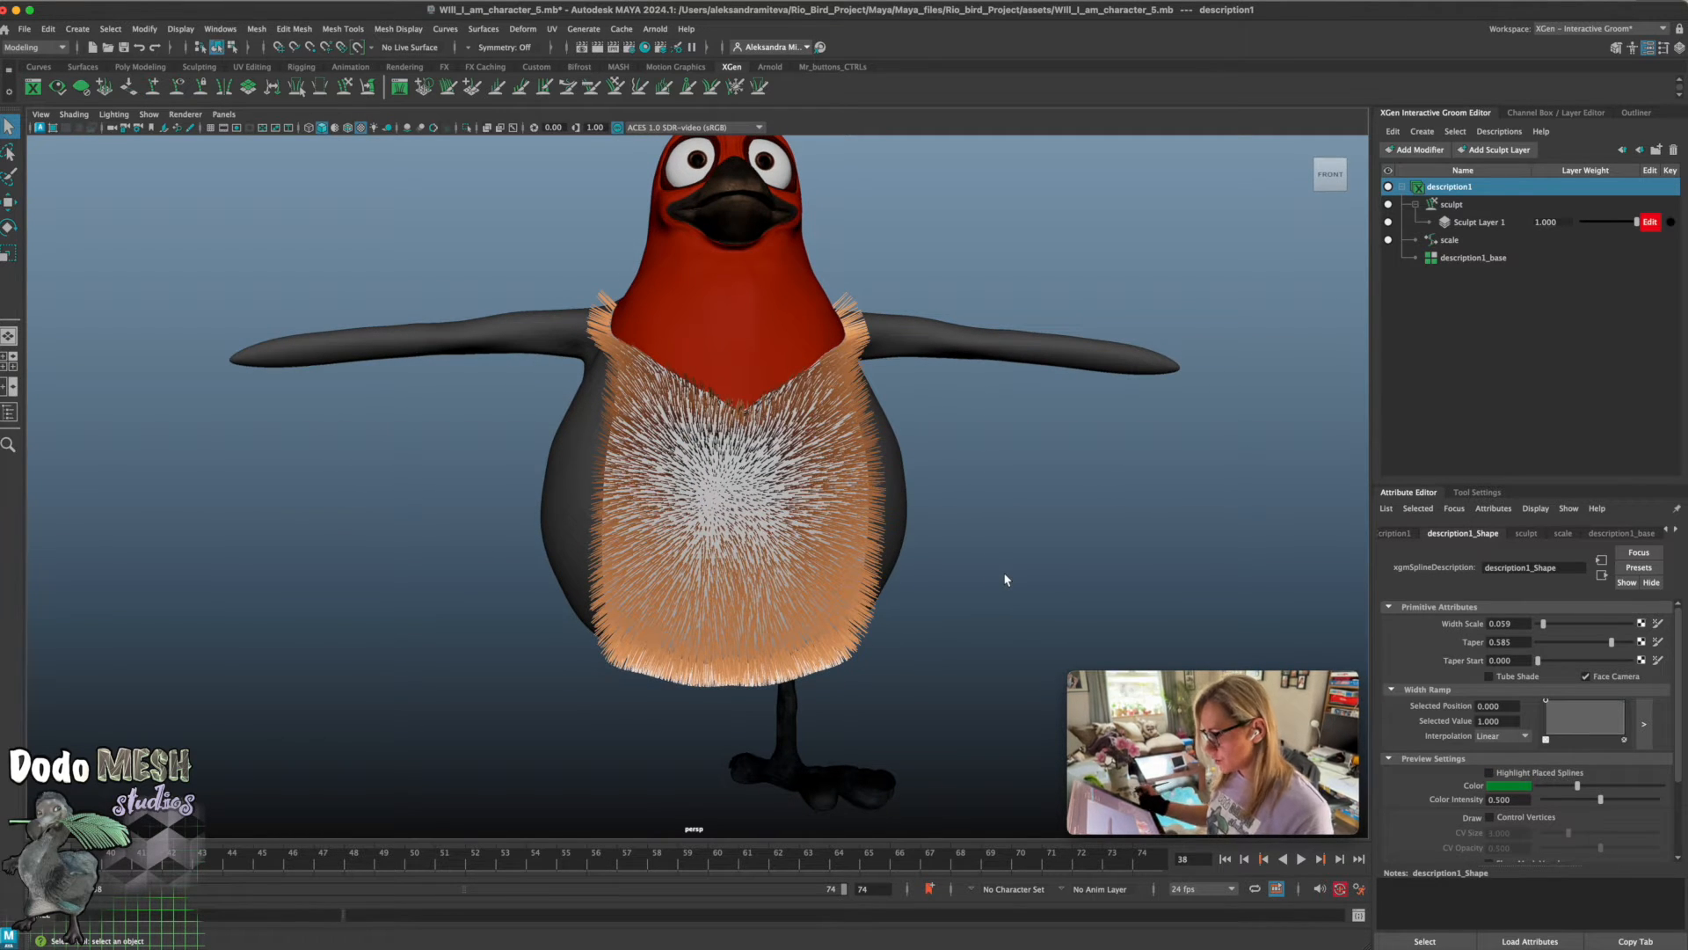
# Select the sculpt modifier of description1 and save the scene
pyautogui.click(1467, 205)
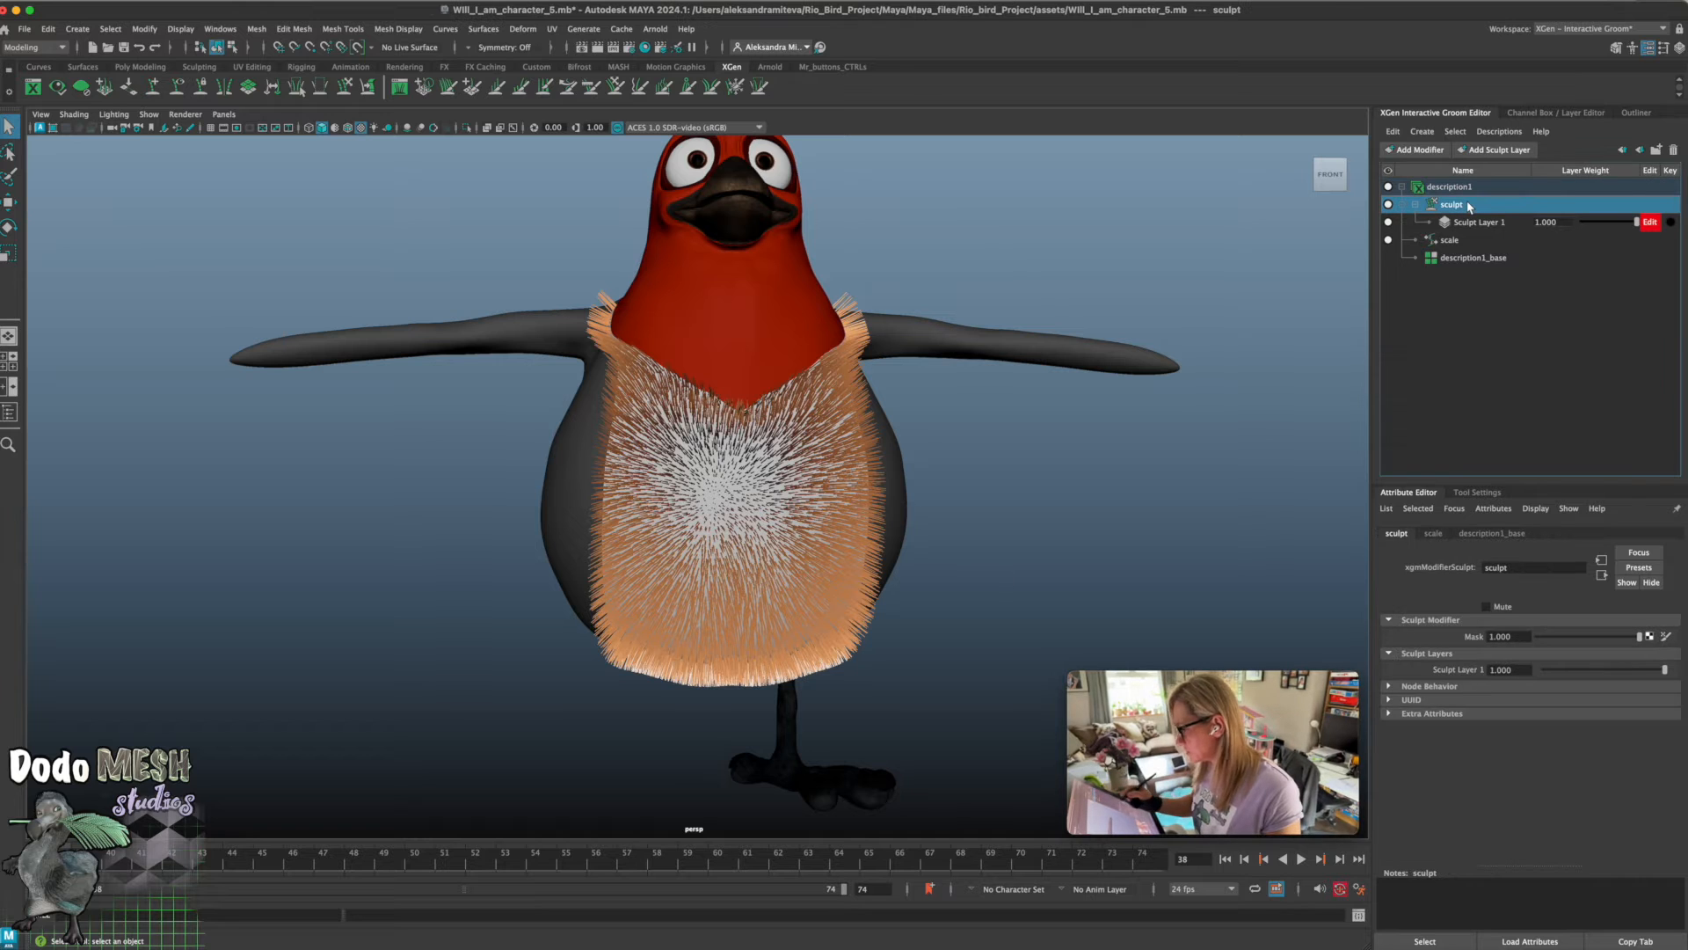
pyautogui.press('super+s')
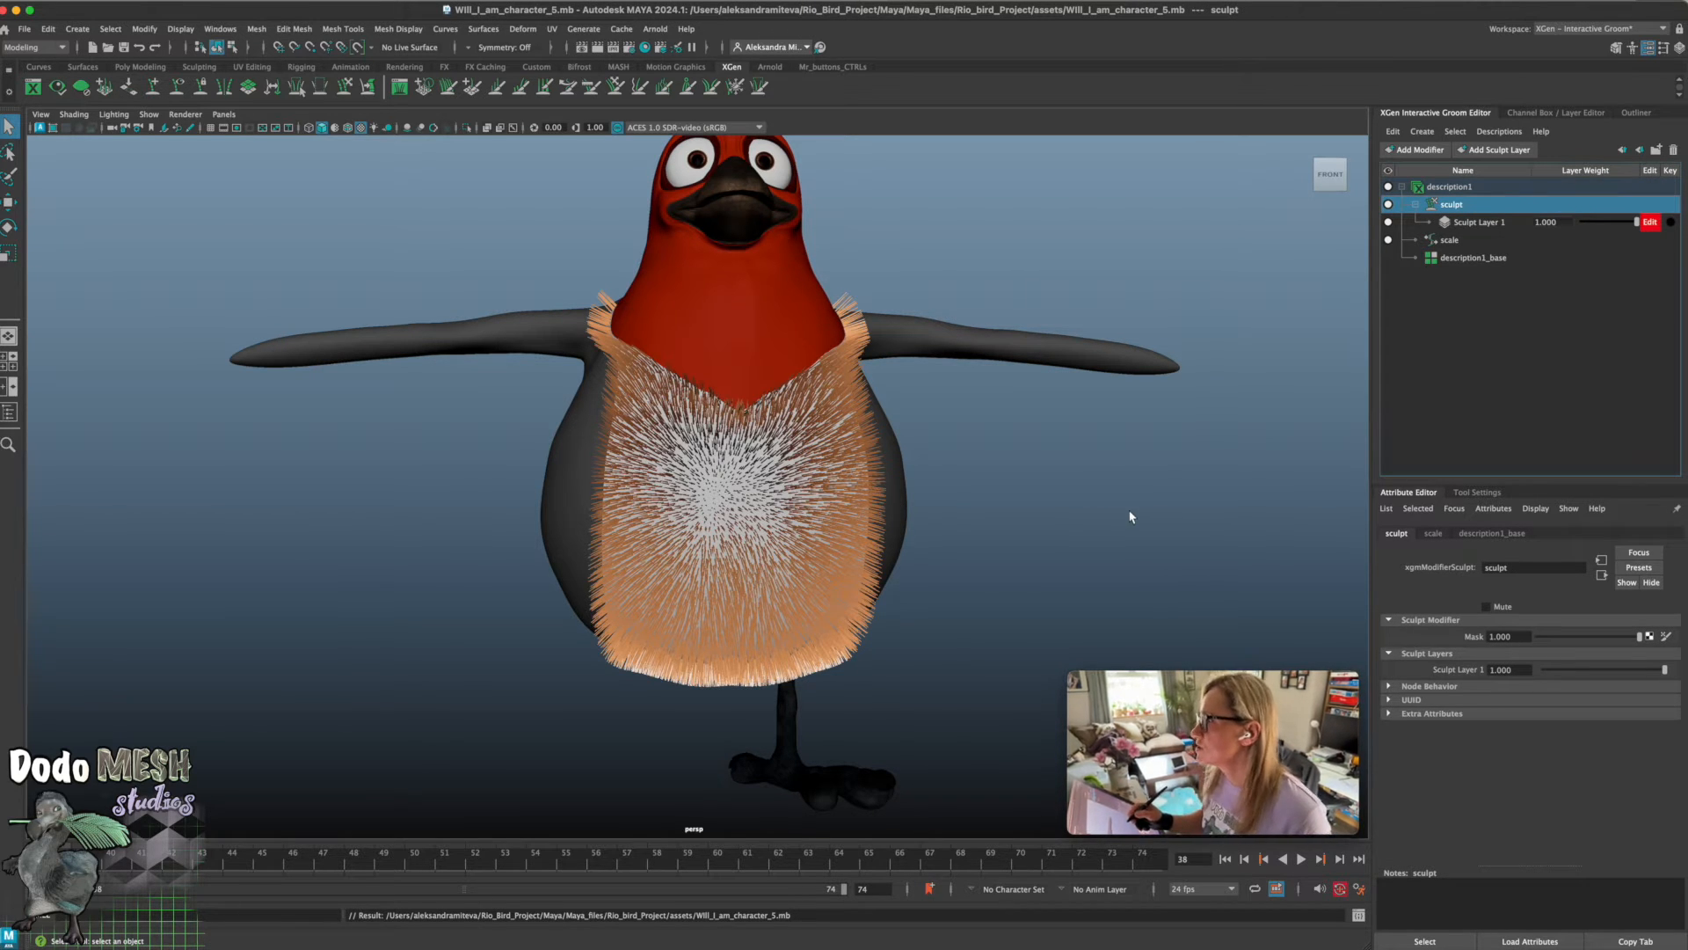
# Activate the Comb Brush for the belly splines and set its brush size to 122
pyautogui.keyDown('alt'); pyautogui.moveTo(1122, 542); pyautogui.dragTo(1188, 551); pyautogui.keyUp('alt')
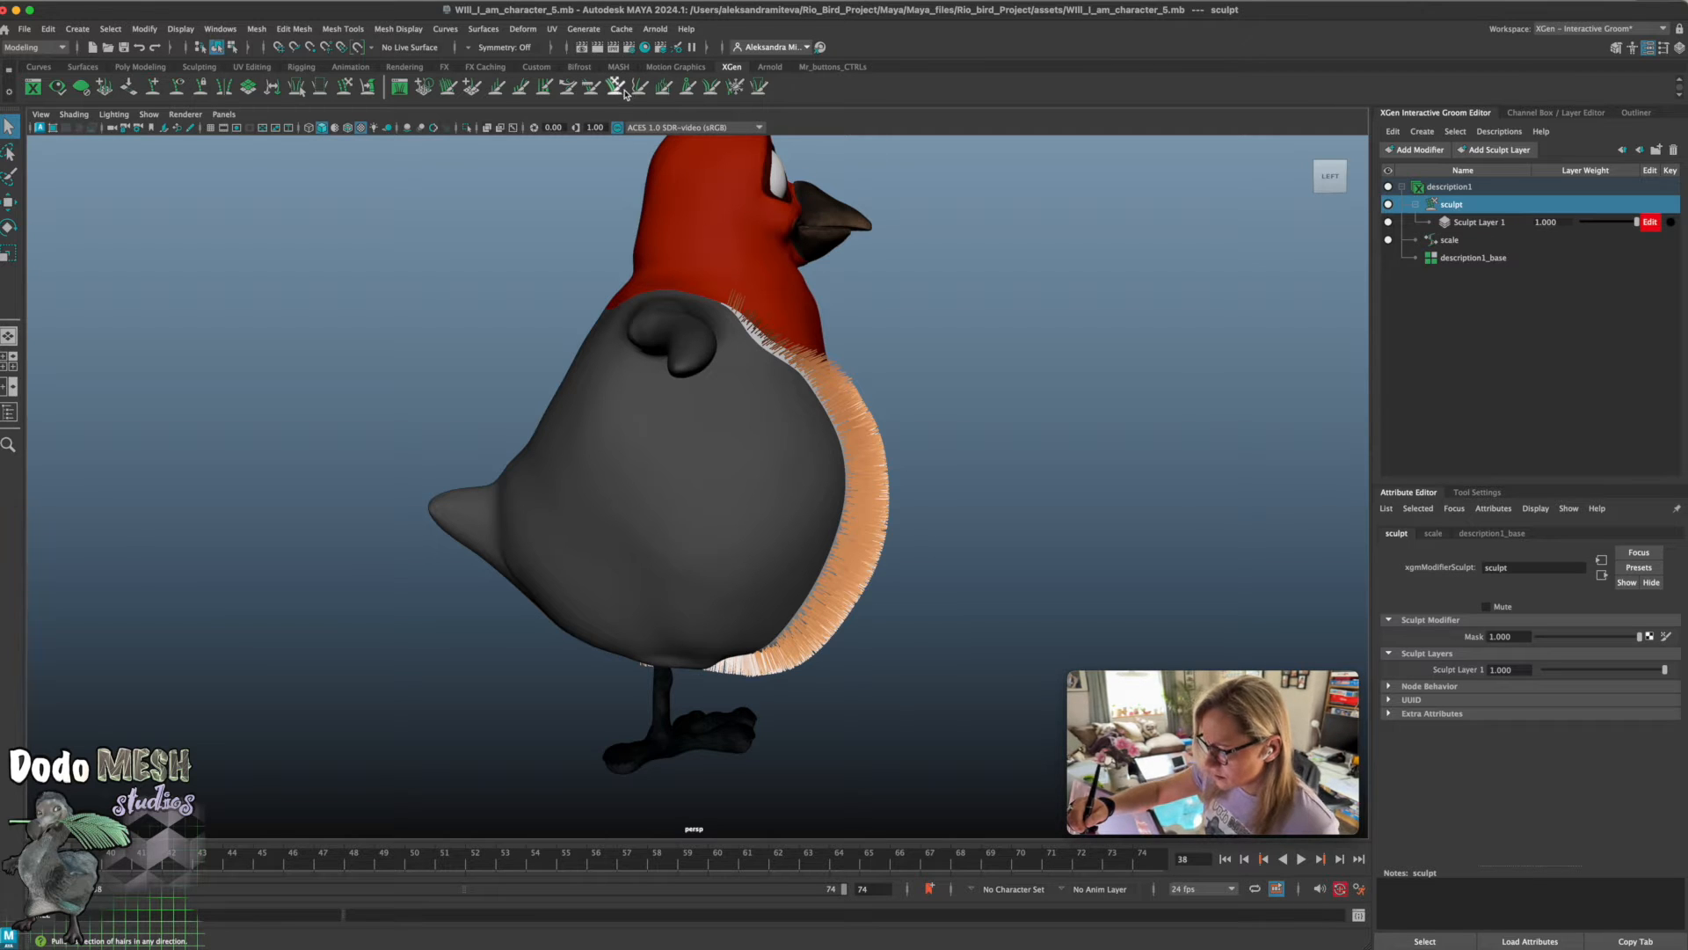
pyautogui.click(594, 90)
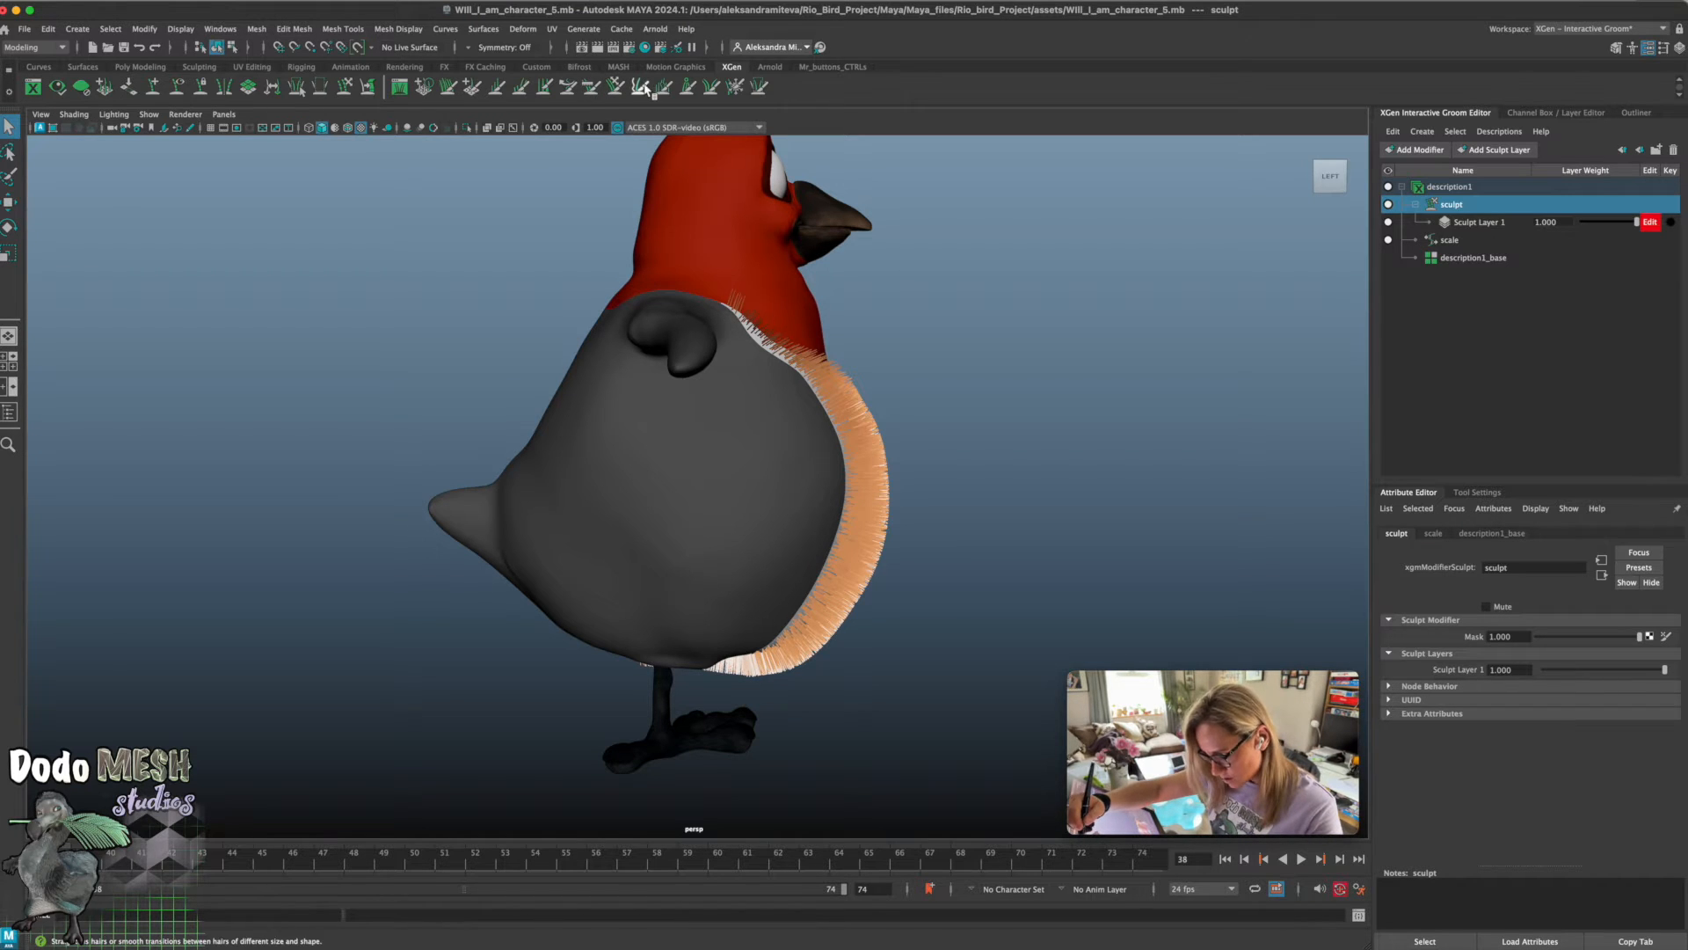
pyautogui.click(590, 89)
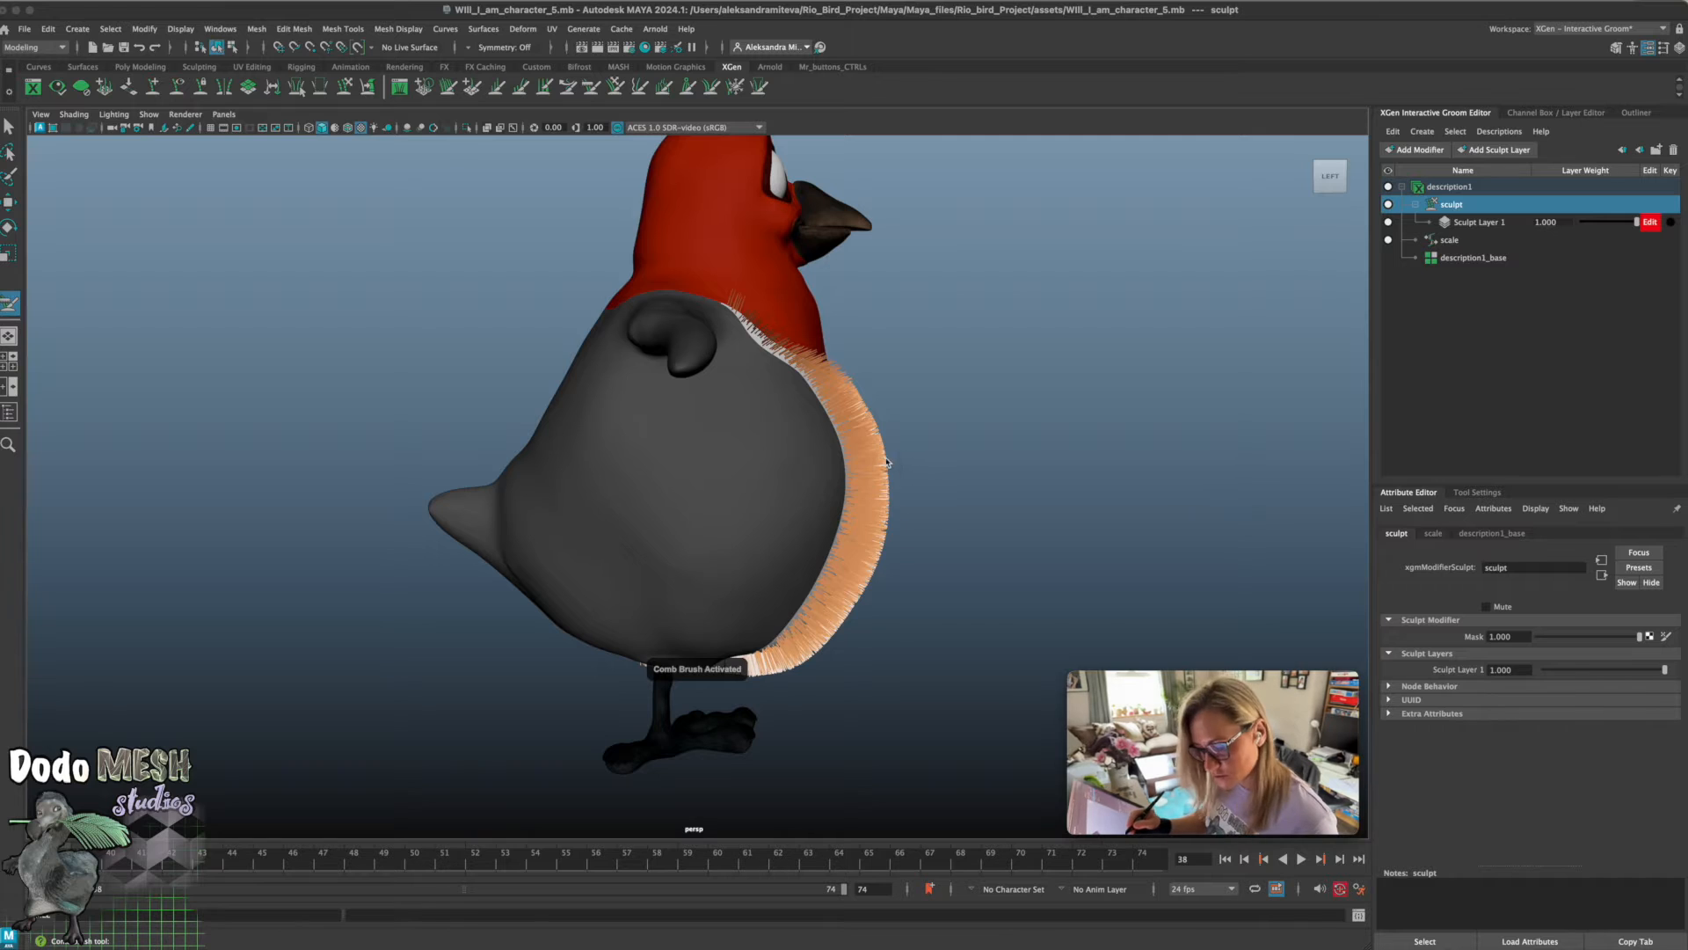
pyautogui.hotkey('alt', 'b')
pyautogui.keyDown('alt'); pyautogui.moveTo(889, 480); pyautogui.dragTo(914, 475); pyautogui.keyUp('alt')
pyautogui.hotkey('alt', 'b')
pyautogui.hotkey('alt', 'b')
pyautogui.hotkey('alt', 'b')
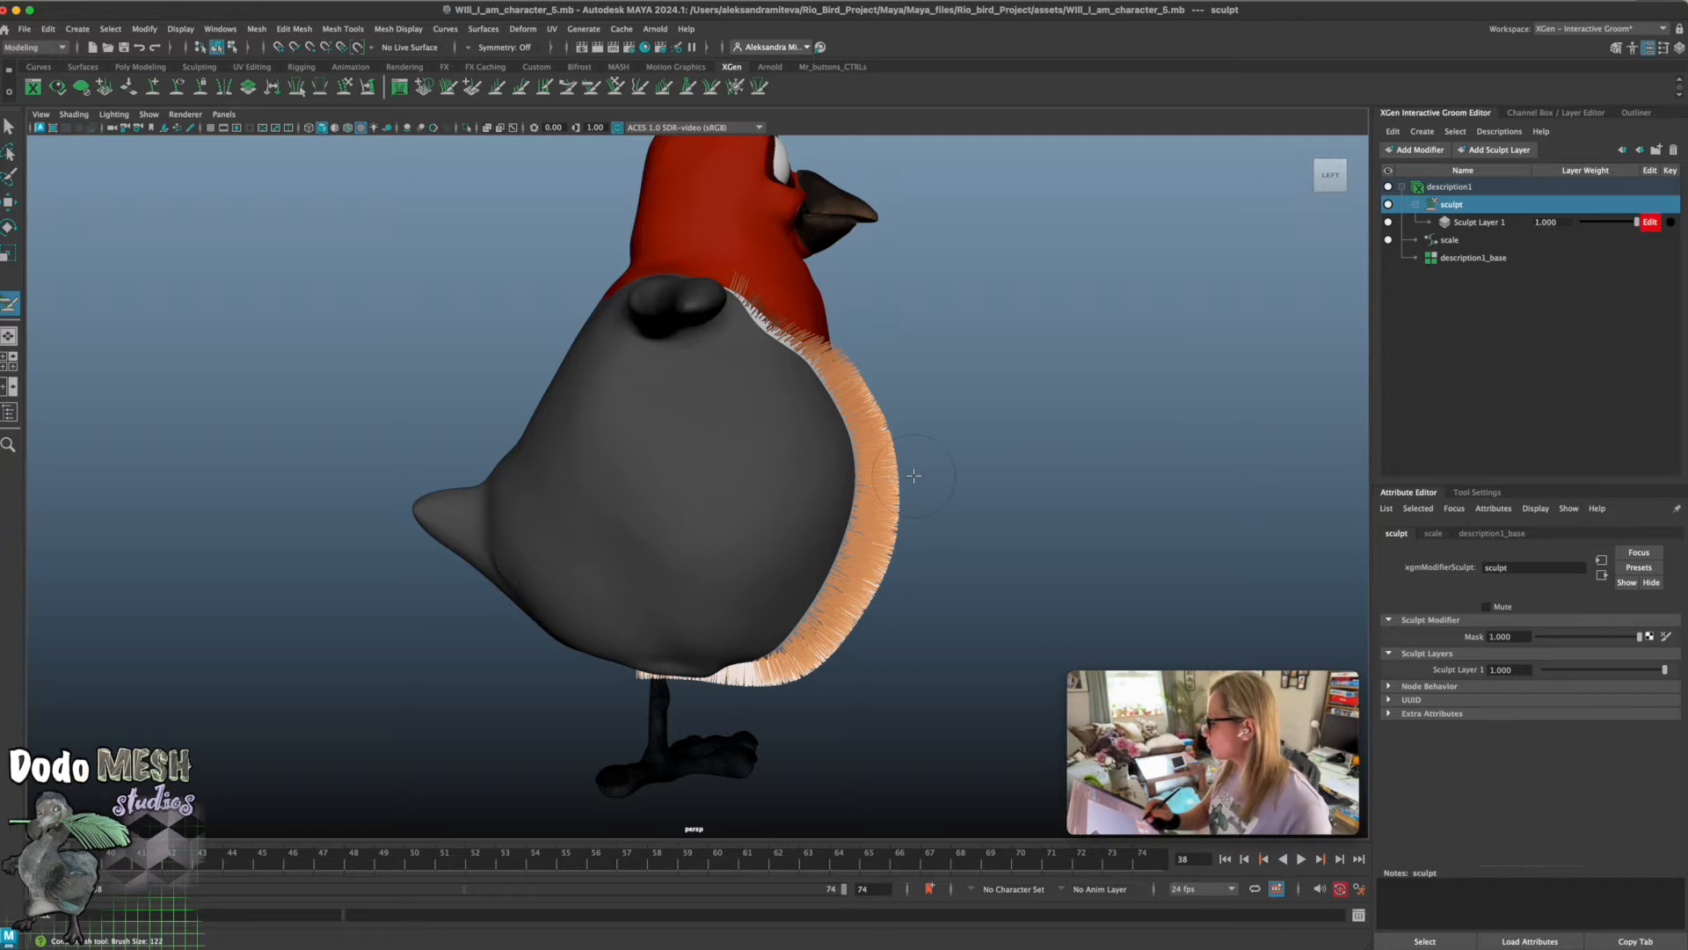
pyautogui.keyDown('alt'); pyautogui.moveTo(1029, 587); pyautogui.dragTo(890, 583); pyautogui.keyUp('alt')
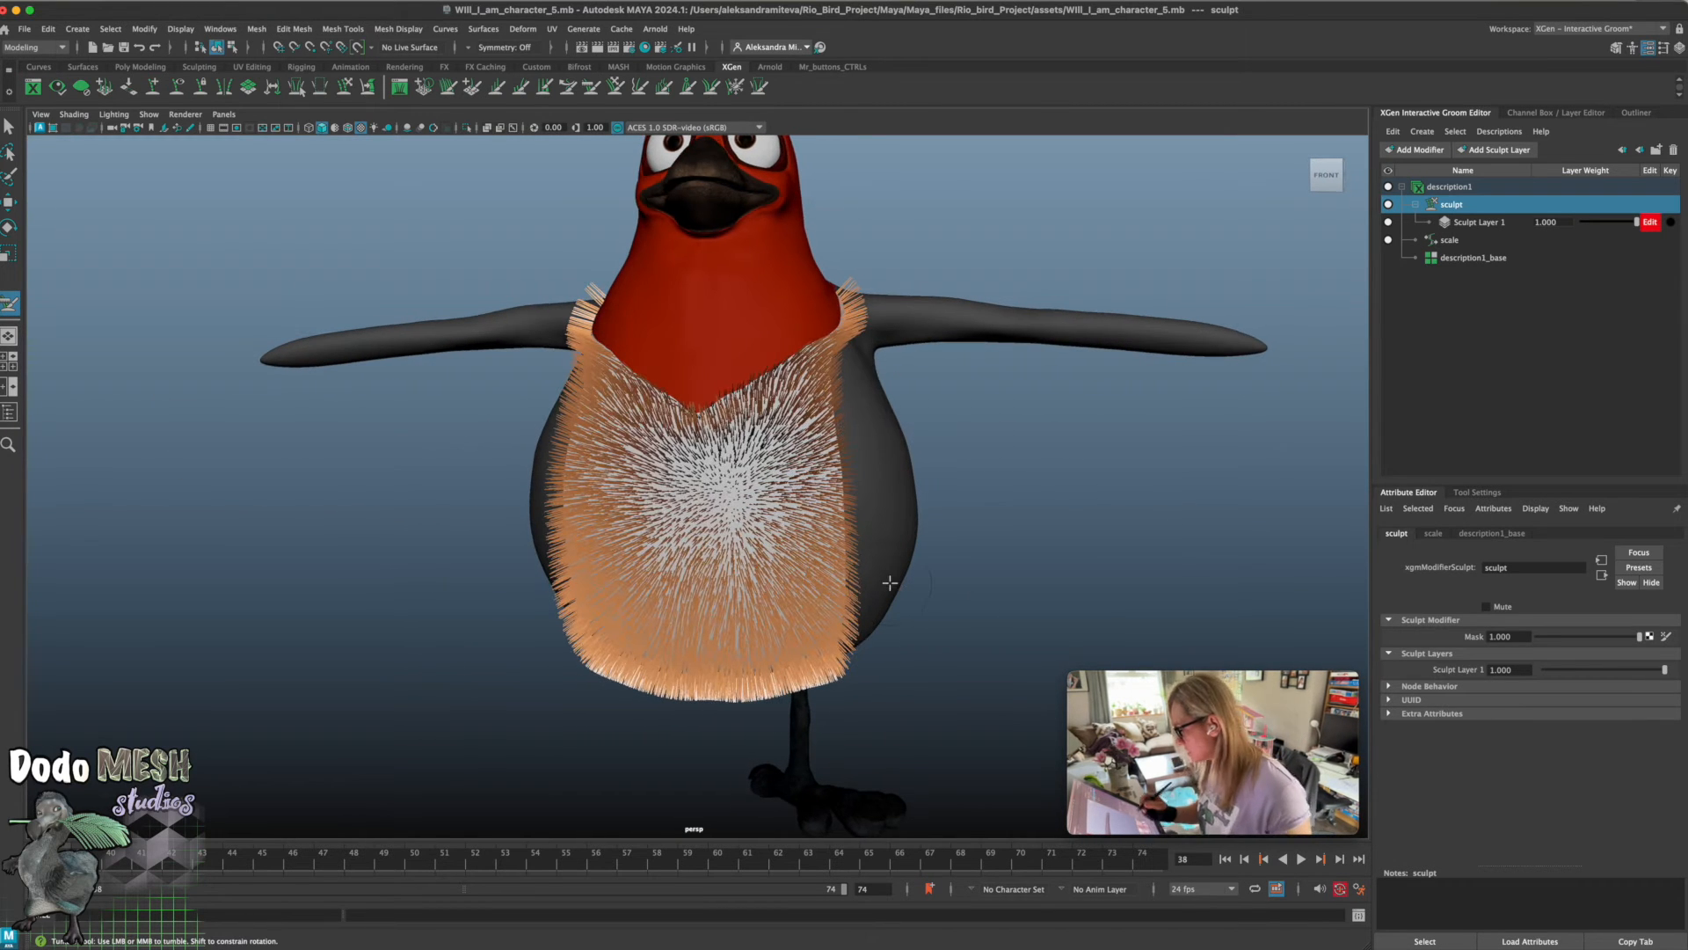
# Set the Comb Brush symmetry to Object X in its tool settings
pyautogui.click(1510, 493)
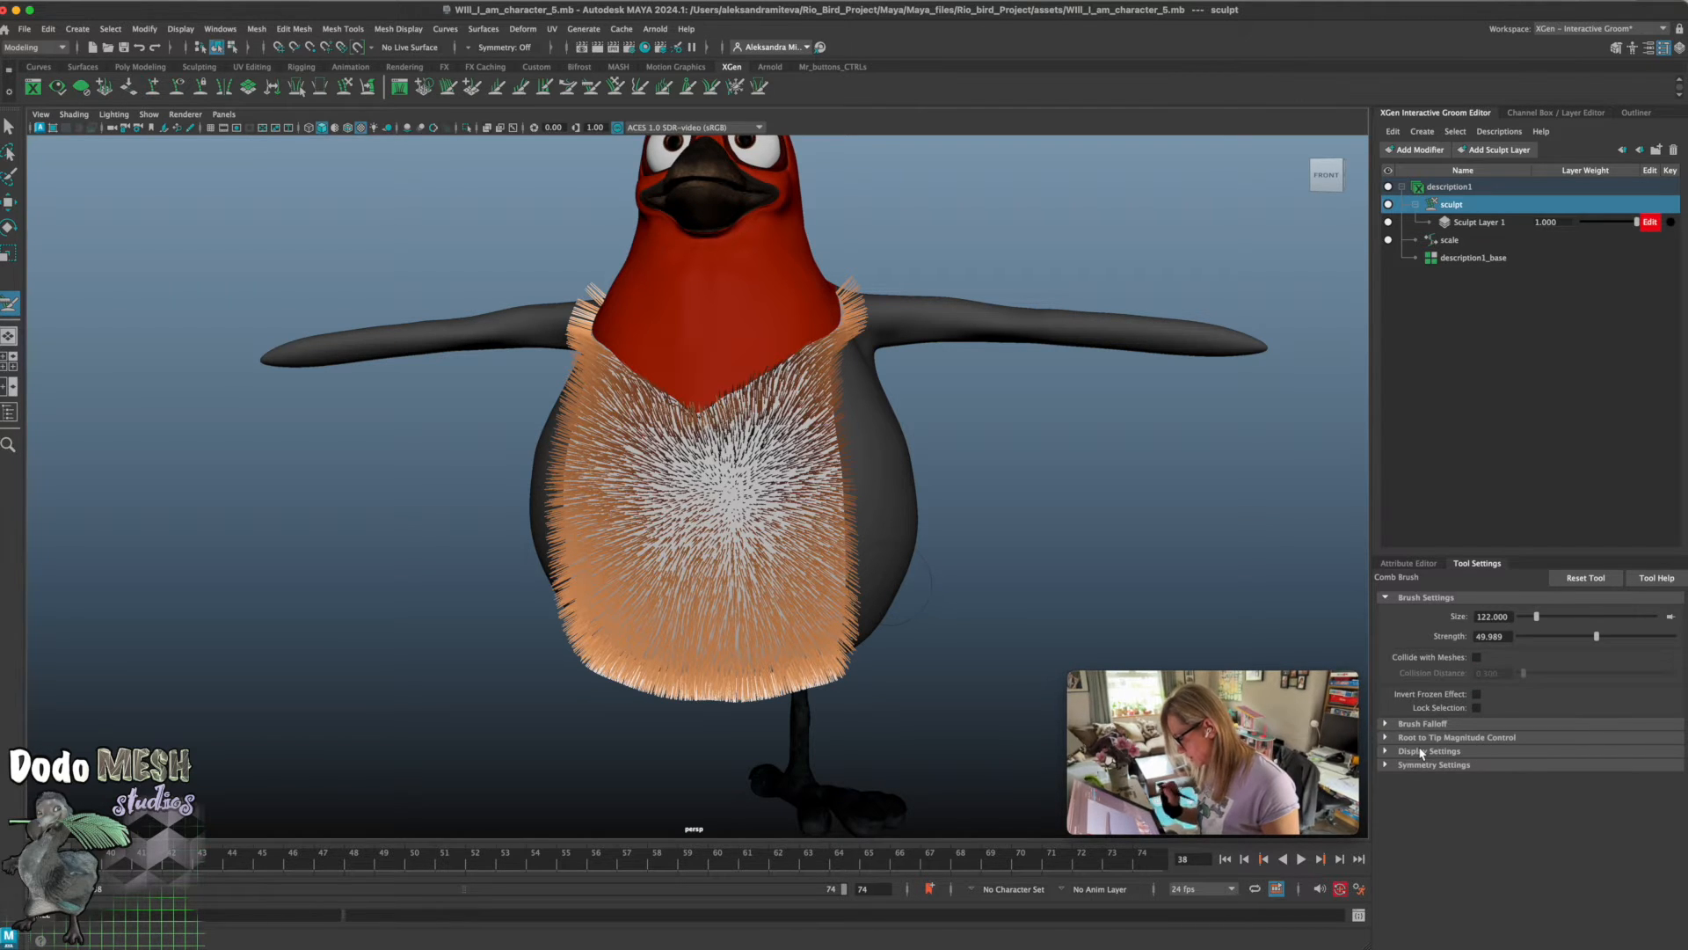
pyautogui.click(1397, 765)
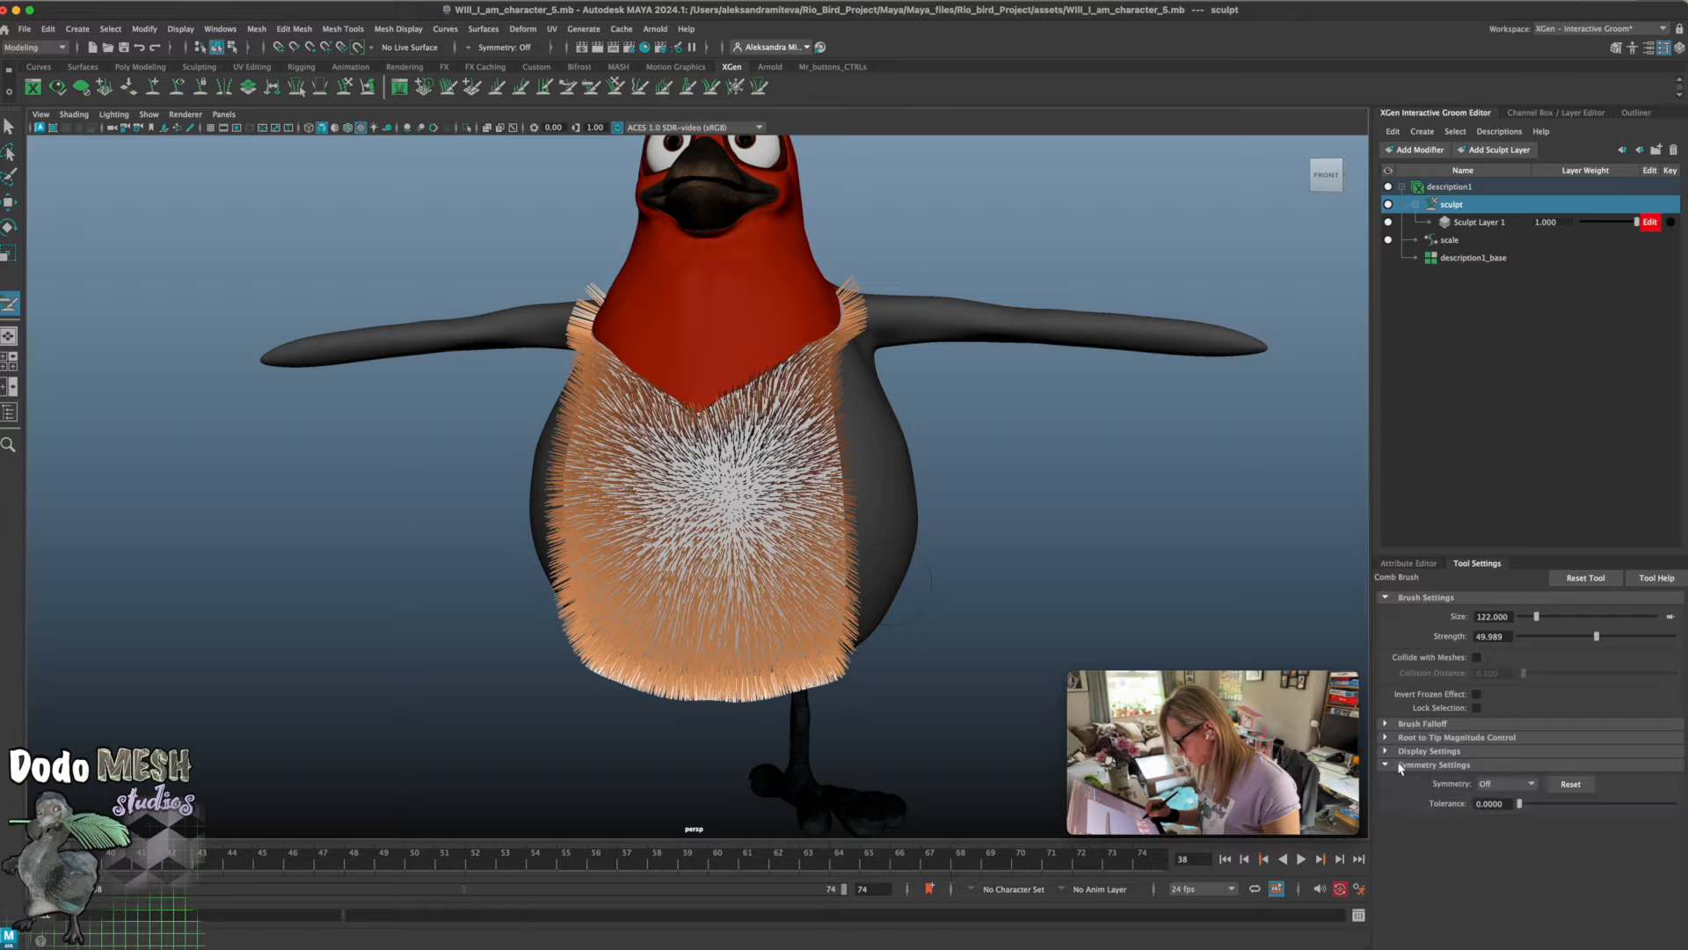
pyautogui.click(1507, 784)
pyautogui.click(1515, 812)
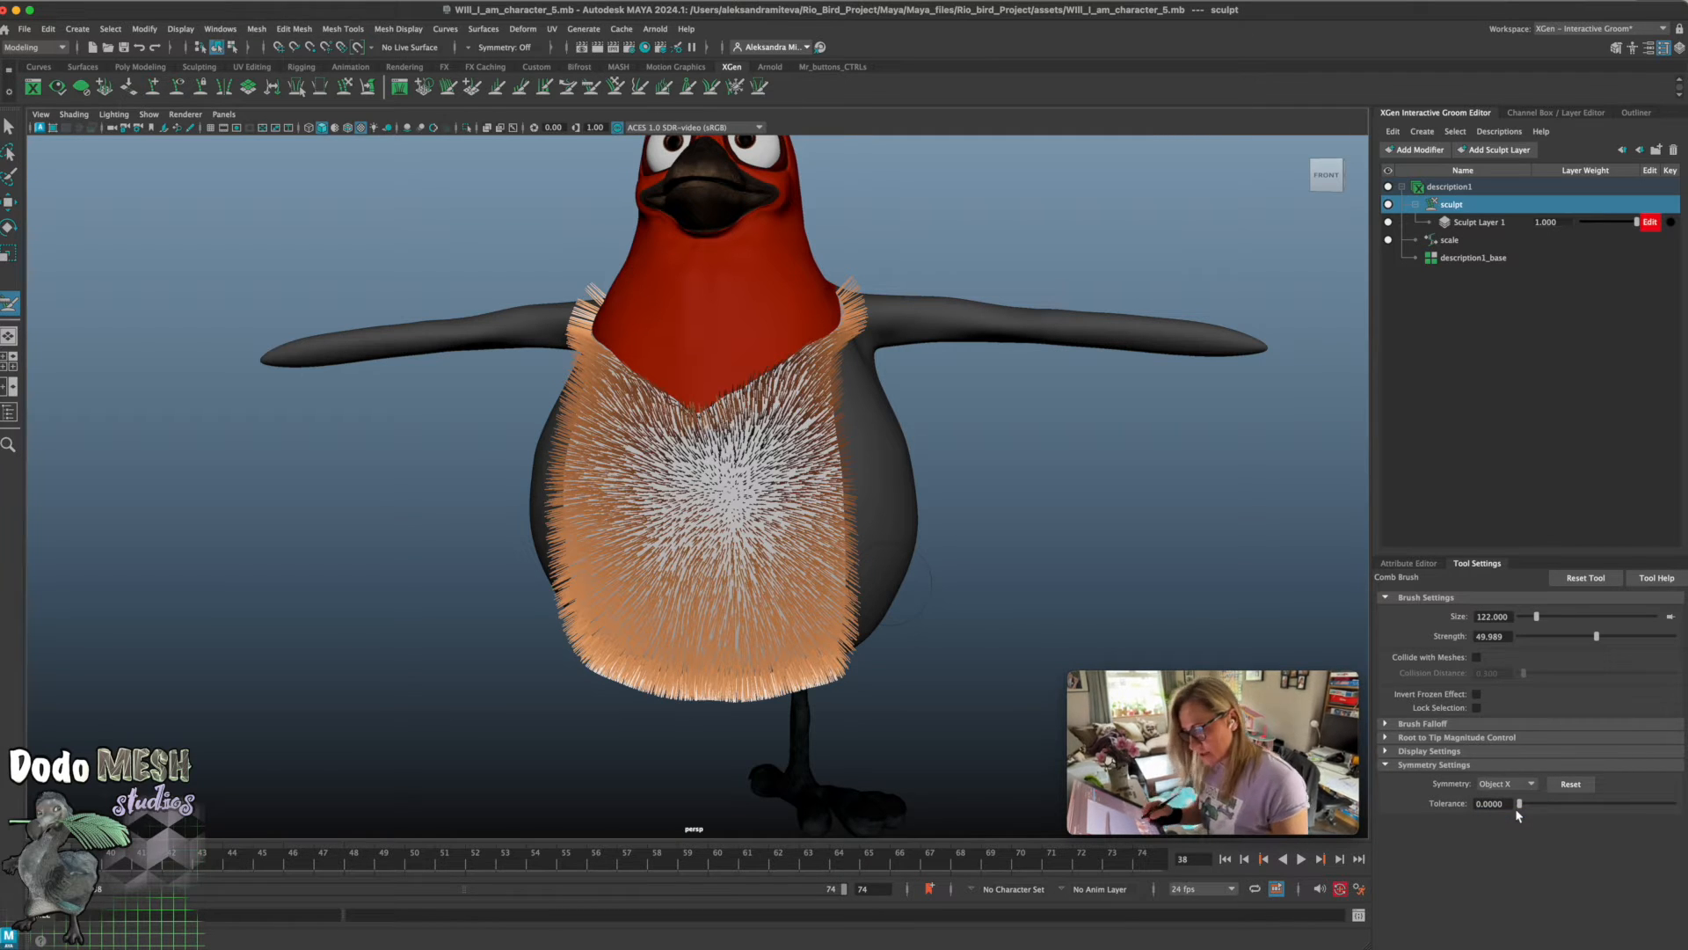
# Comb the splines downward from the upper belly along its side and enable Collide with Meshes for the brush
pyautogui.moveTo(757, 400)
pyautogui.mouseDown()
pyautogui.moveTo(800, 448)
pyautogui.moveTo(812, 554)
pyautogui.mouseUp()
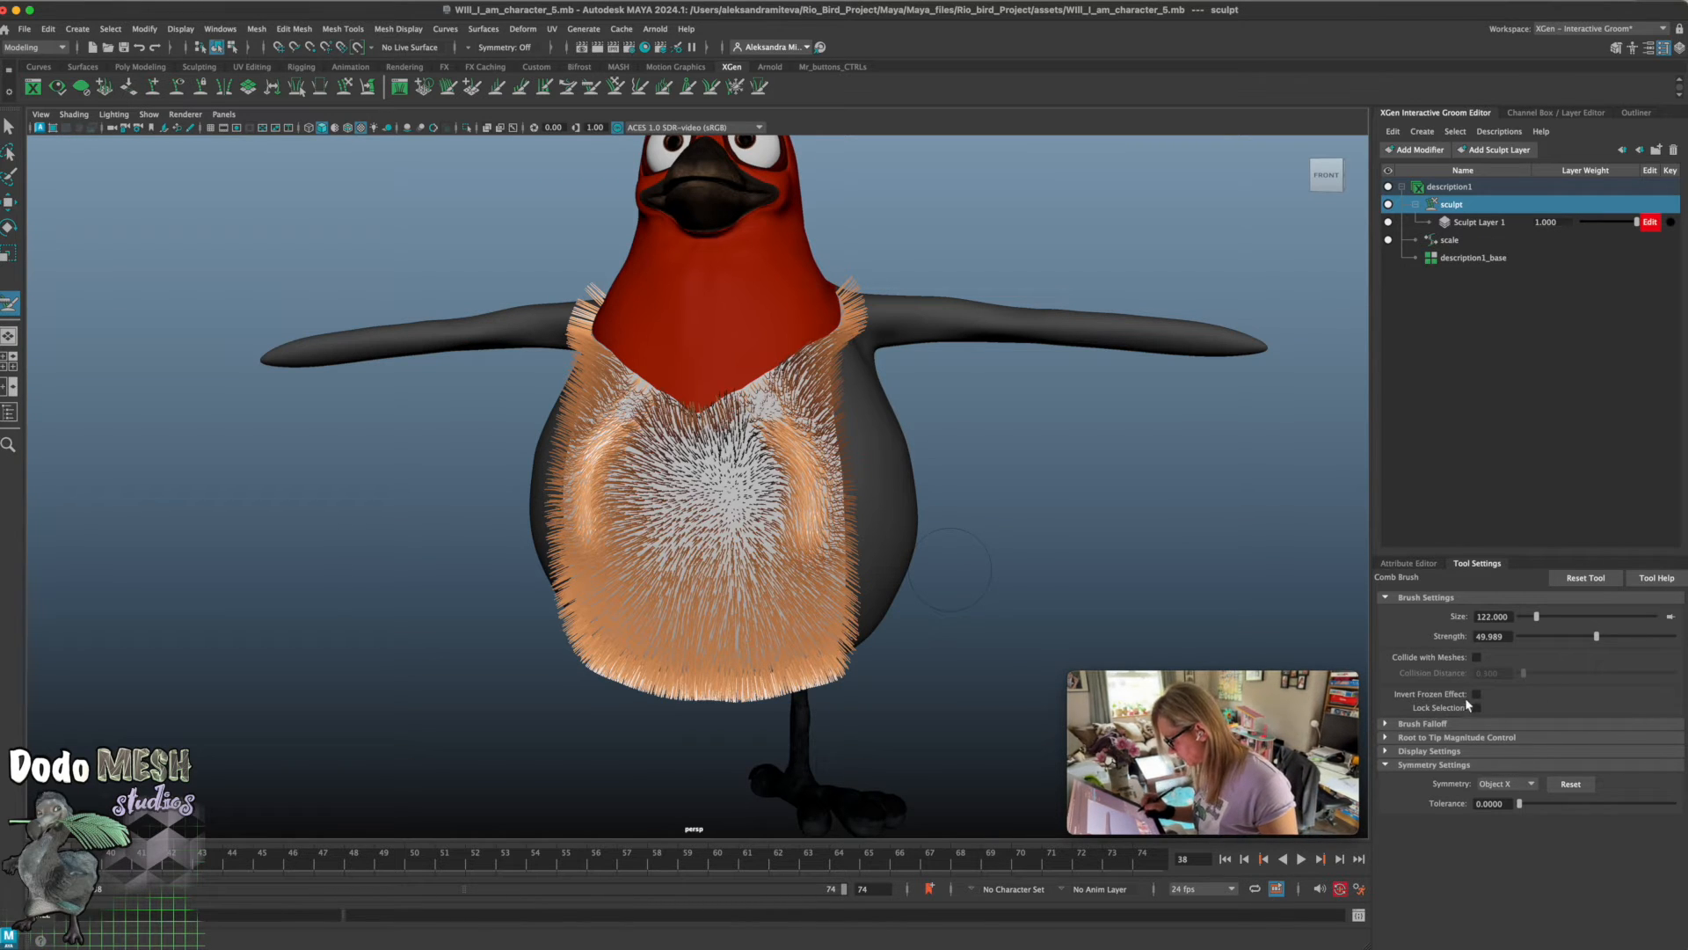
pyautogui.click(1477, 658)
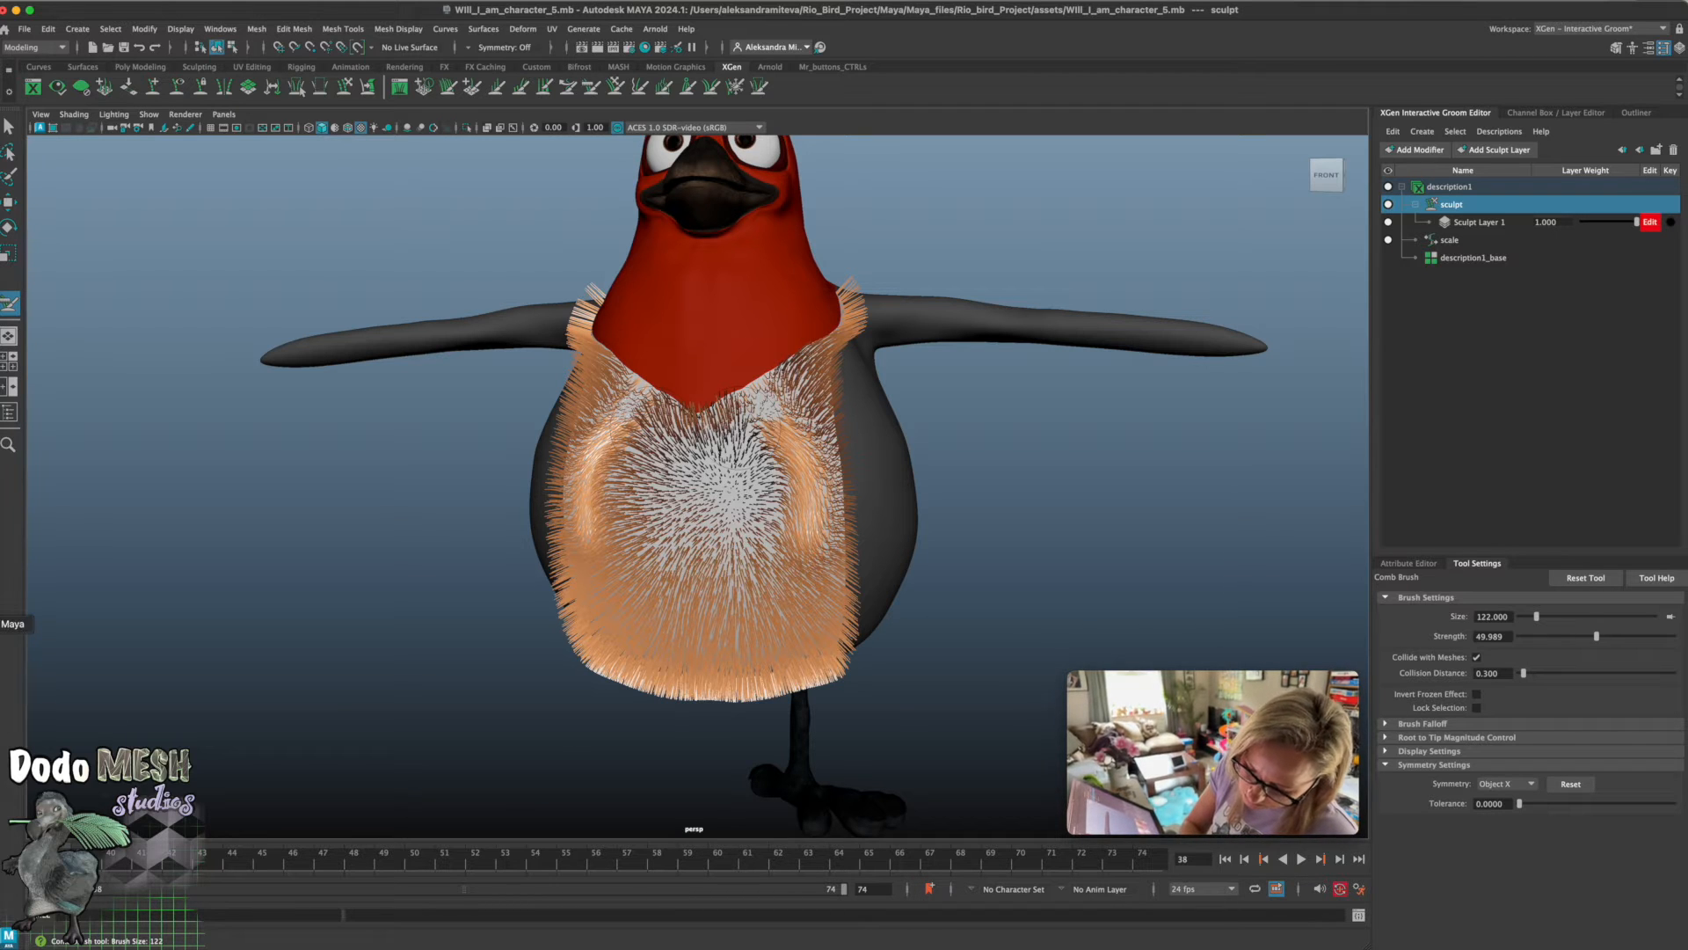
# Quit and relaunch Maya, reopening the recent scene Will_I_am_character_5.mb
pyautogui.rightClick(4, 625)
pyautogui.click(60, 693)
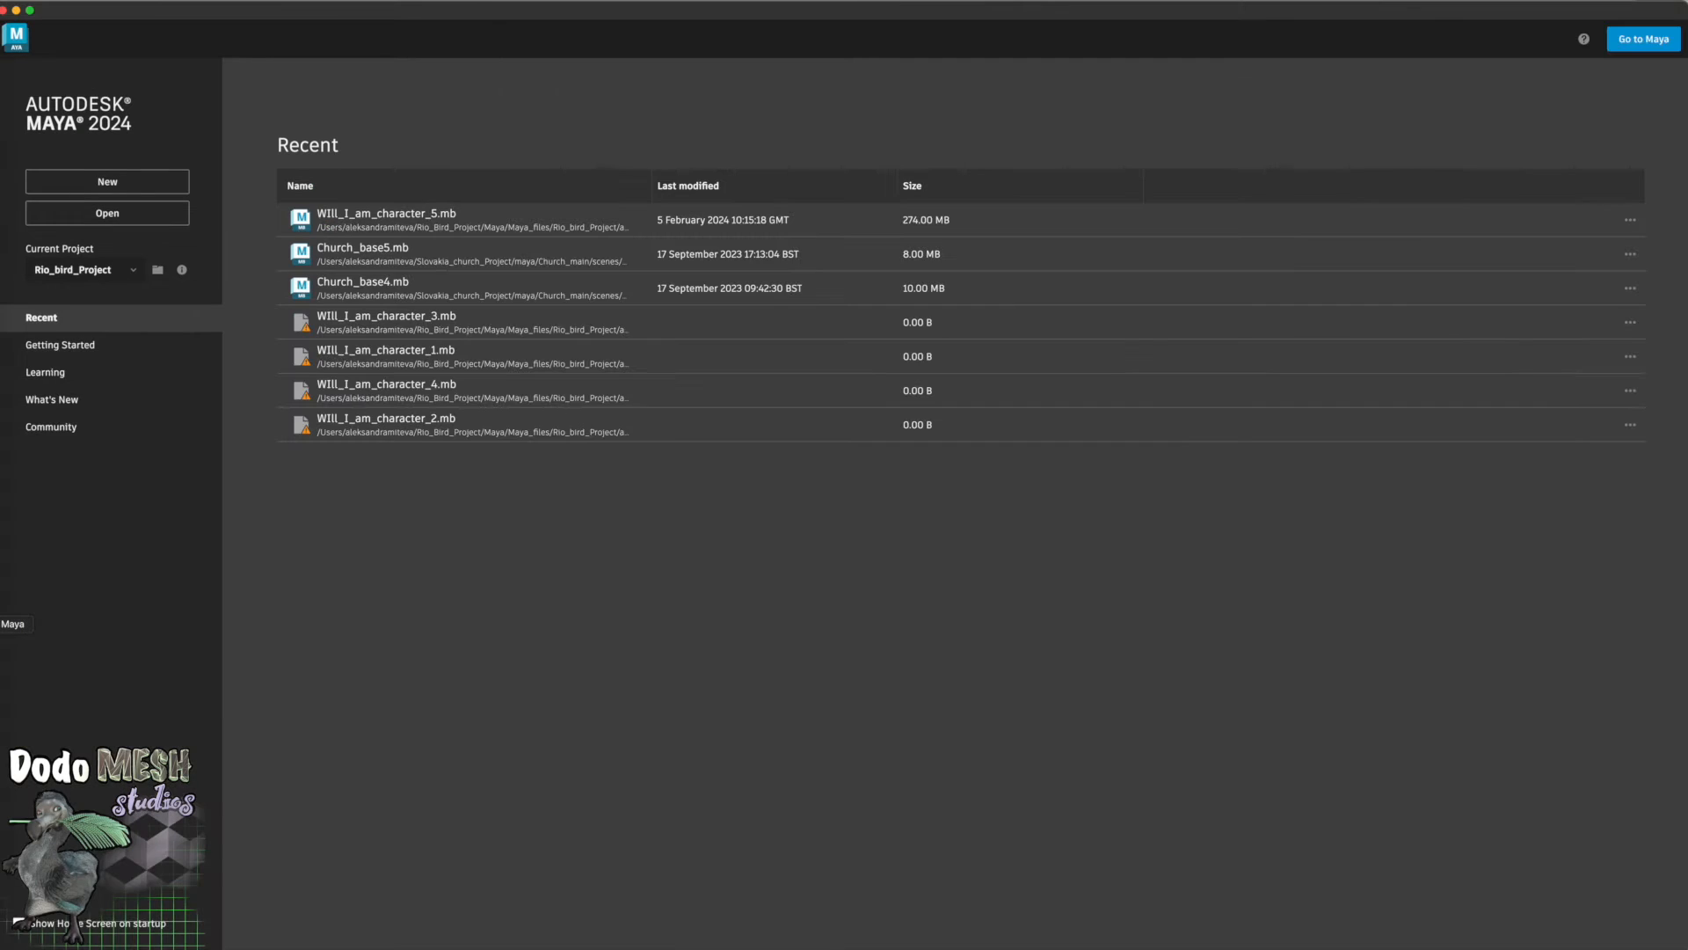
pyautogui.click(424, 220)
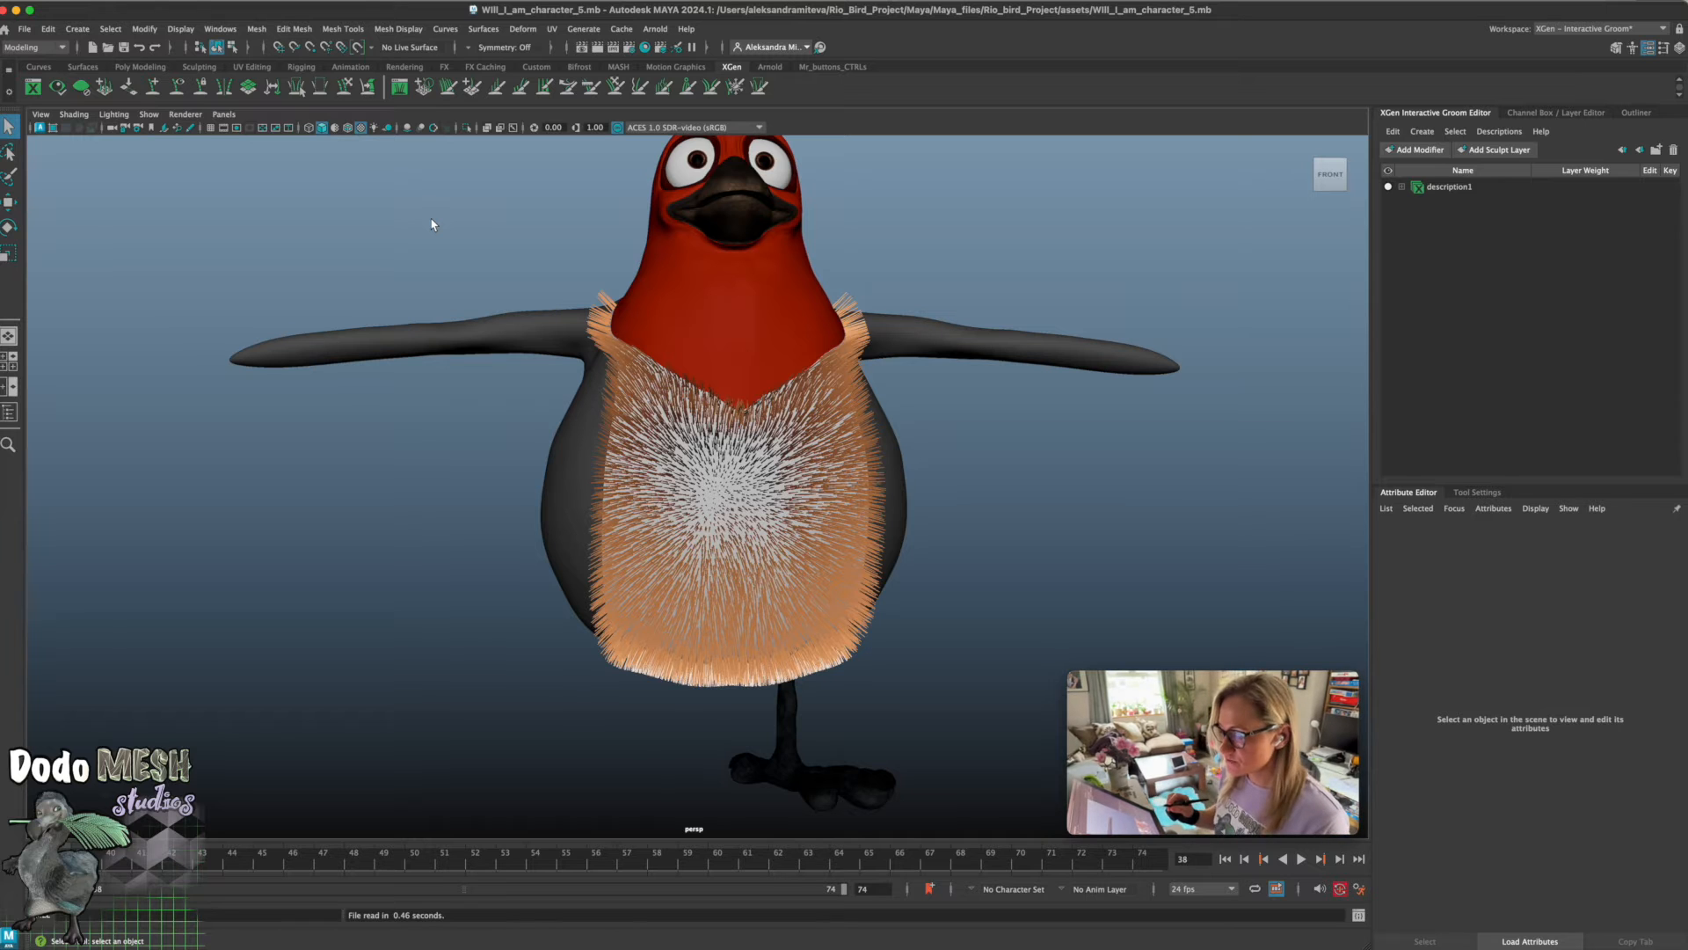
# Select description1 in the groom editor and expand it and its sculpt modifier down to Sculpt Layer 1
pyautogui.keyDown('alt'); pyautogui.moveTo(952, 625); pyautogui.dragTo(939, 627); pyautogui.keyUp('alt')
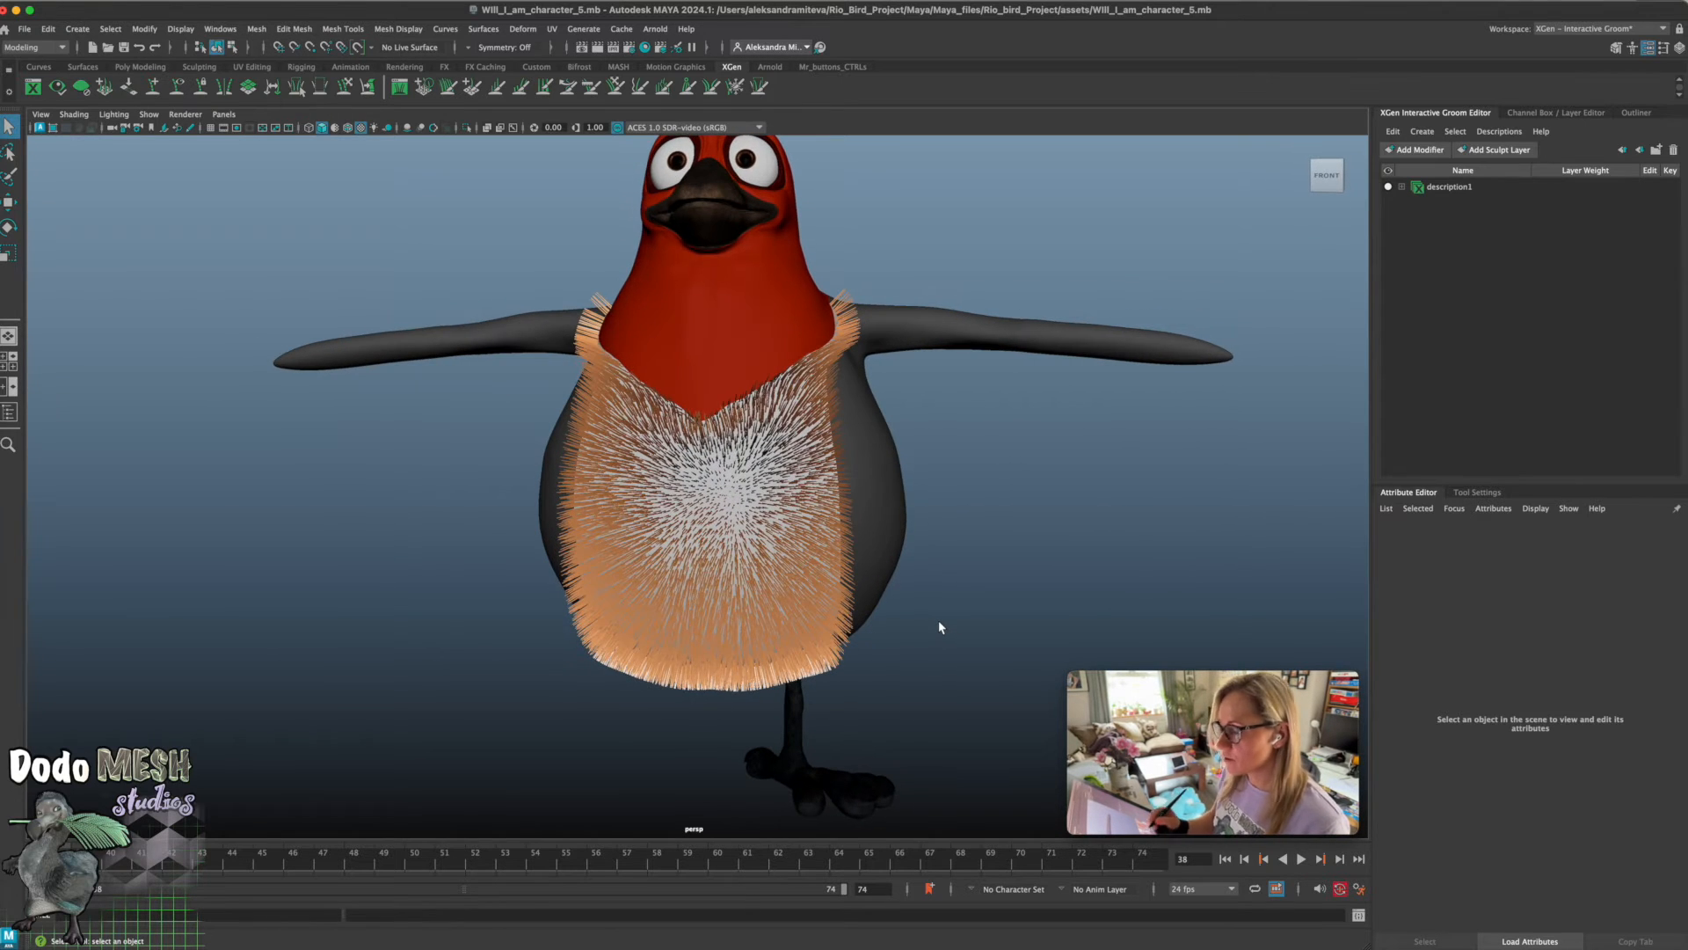
pyautogui.click(1424, 187)
pyautogui.click(1404, 186)
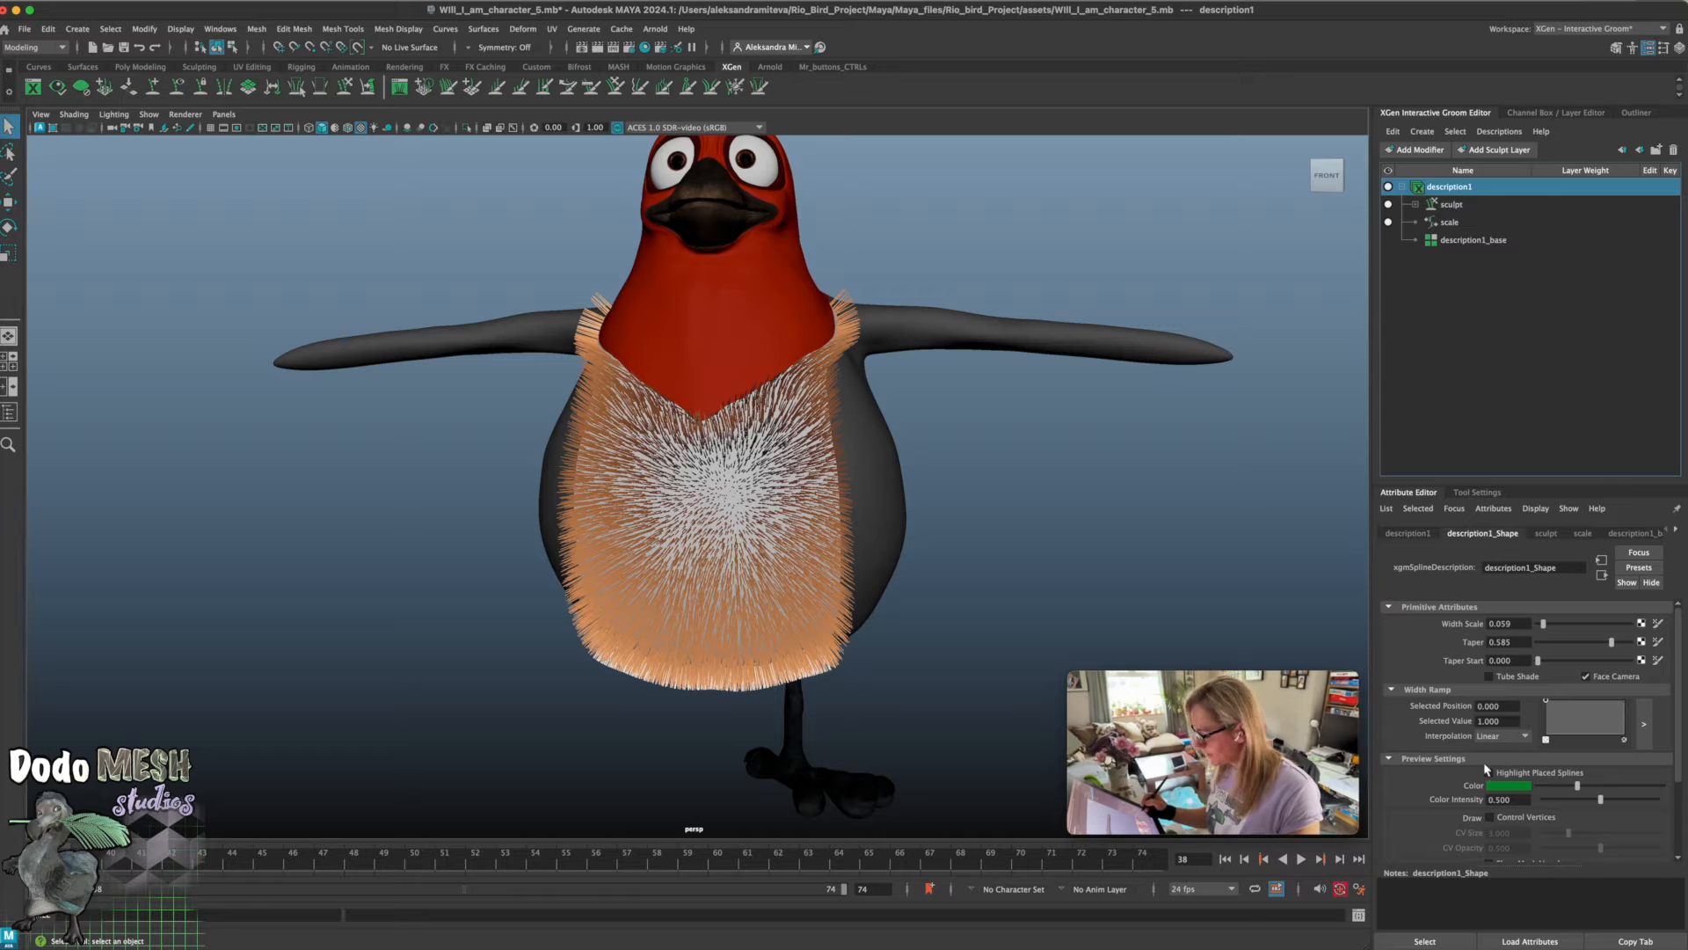
pyautogui.click(1415, 204)
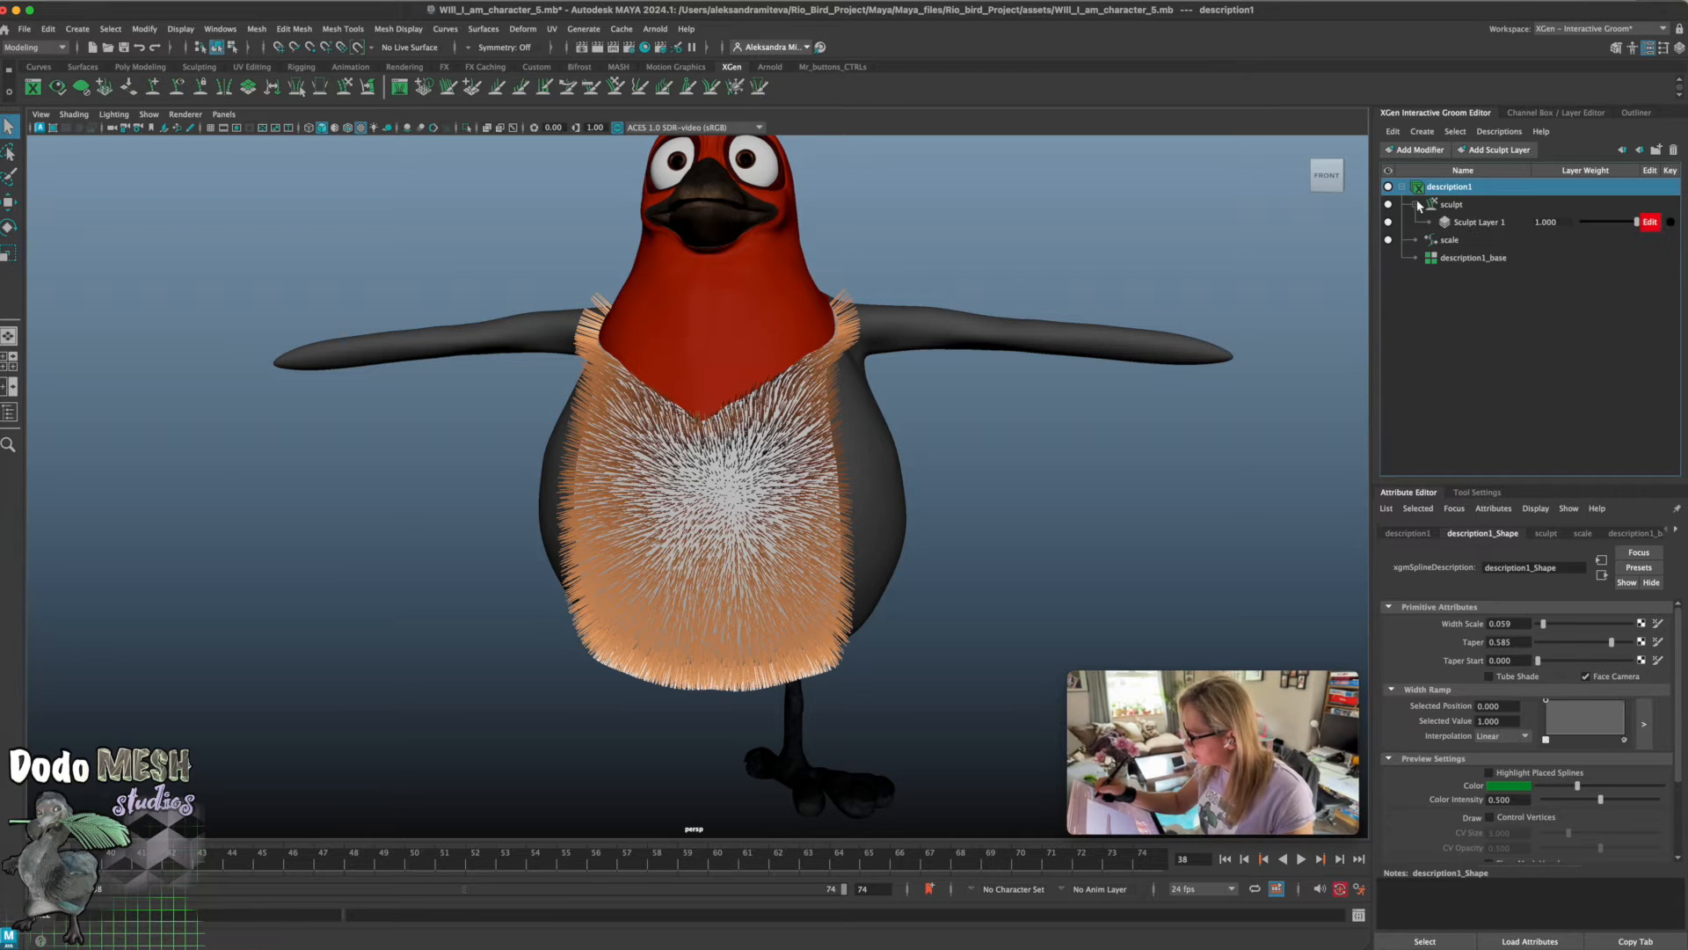
# Select Sculpt Layer 1 under the sculpt modifier and activate the Comb Brush for the belly splines
pyautogui.click(1455, 205)
pyautogui.keyDown('alt'); pyautogui.moveTo(1118, 577); pyautogui.dragTo(1078, 576); pyautogui.keyUp('alt')
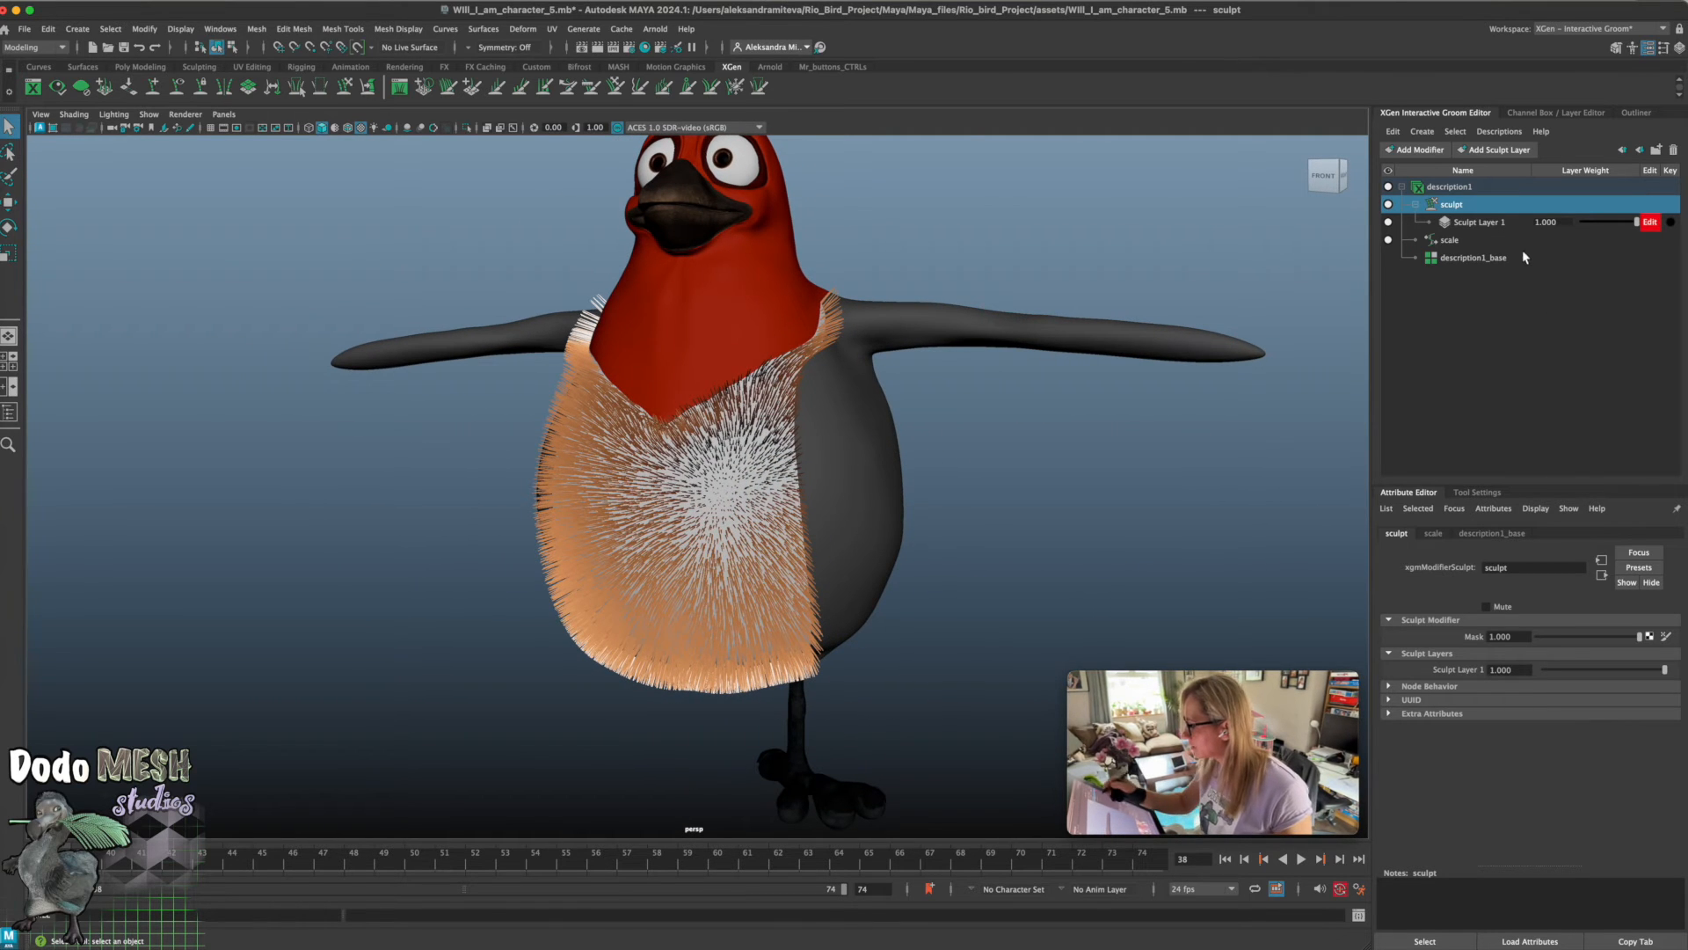
pyautogui.click(1482, 224)
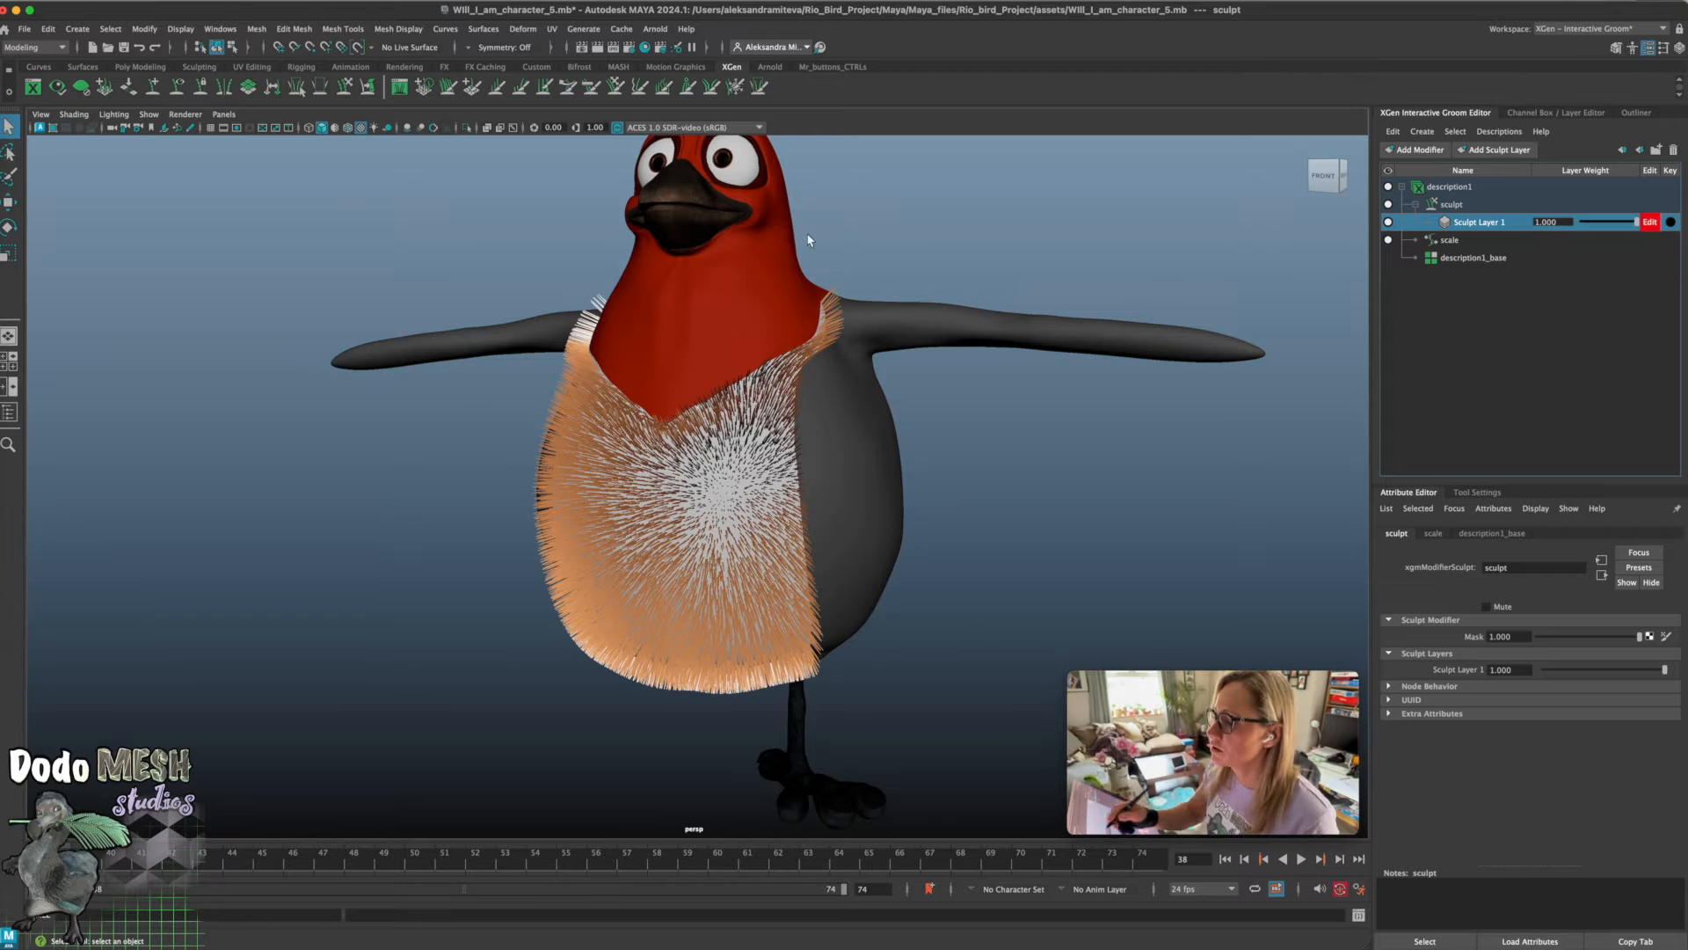
pyautogui.click(615, 88)
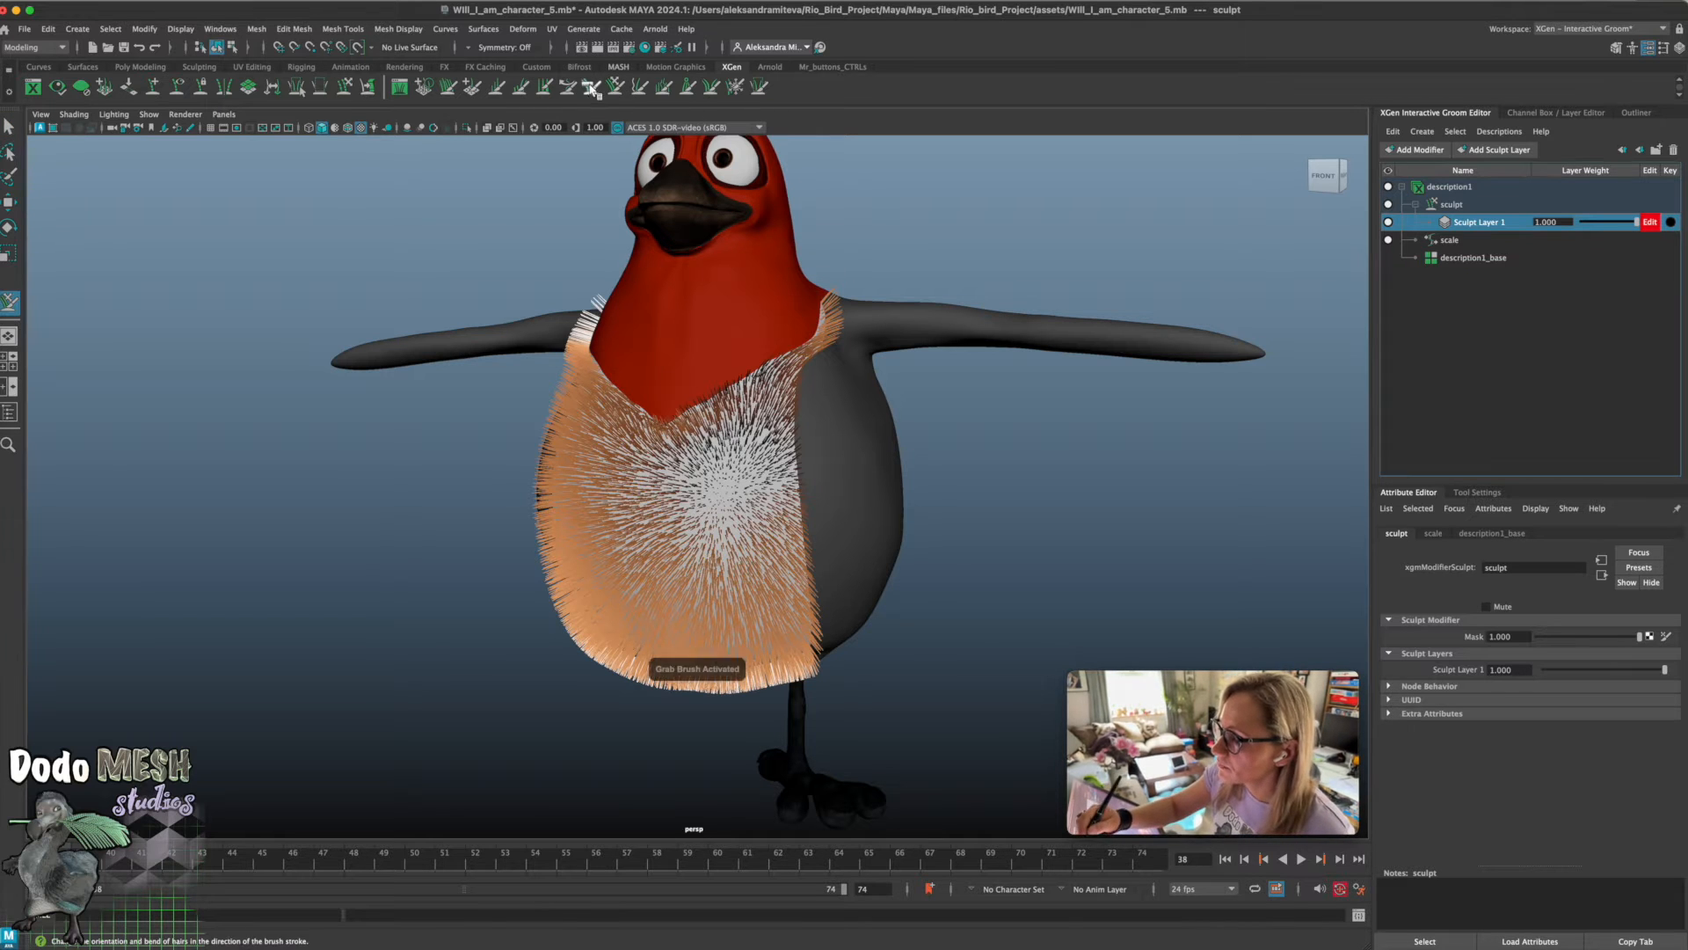
pyautogui.keyDown('alt'); pyautogui.moveTo(914, 526); pyautogui.dragTo(1015, 525); pyautogui.keyUp('alt')
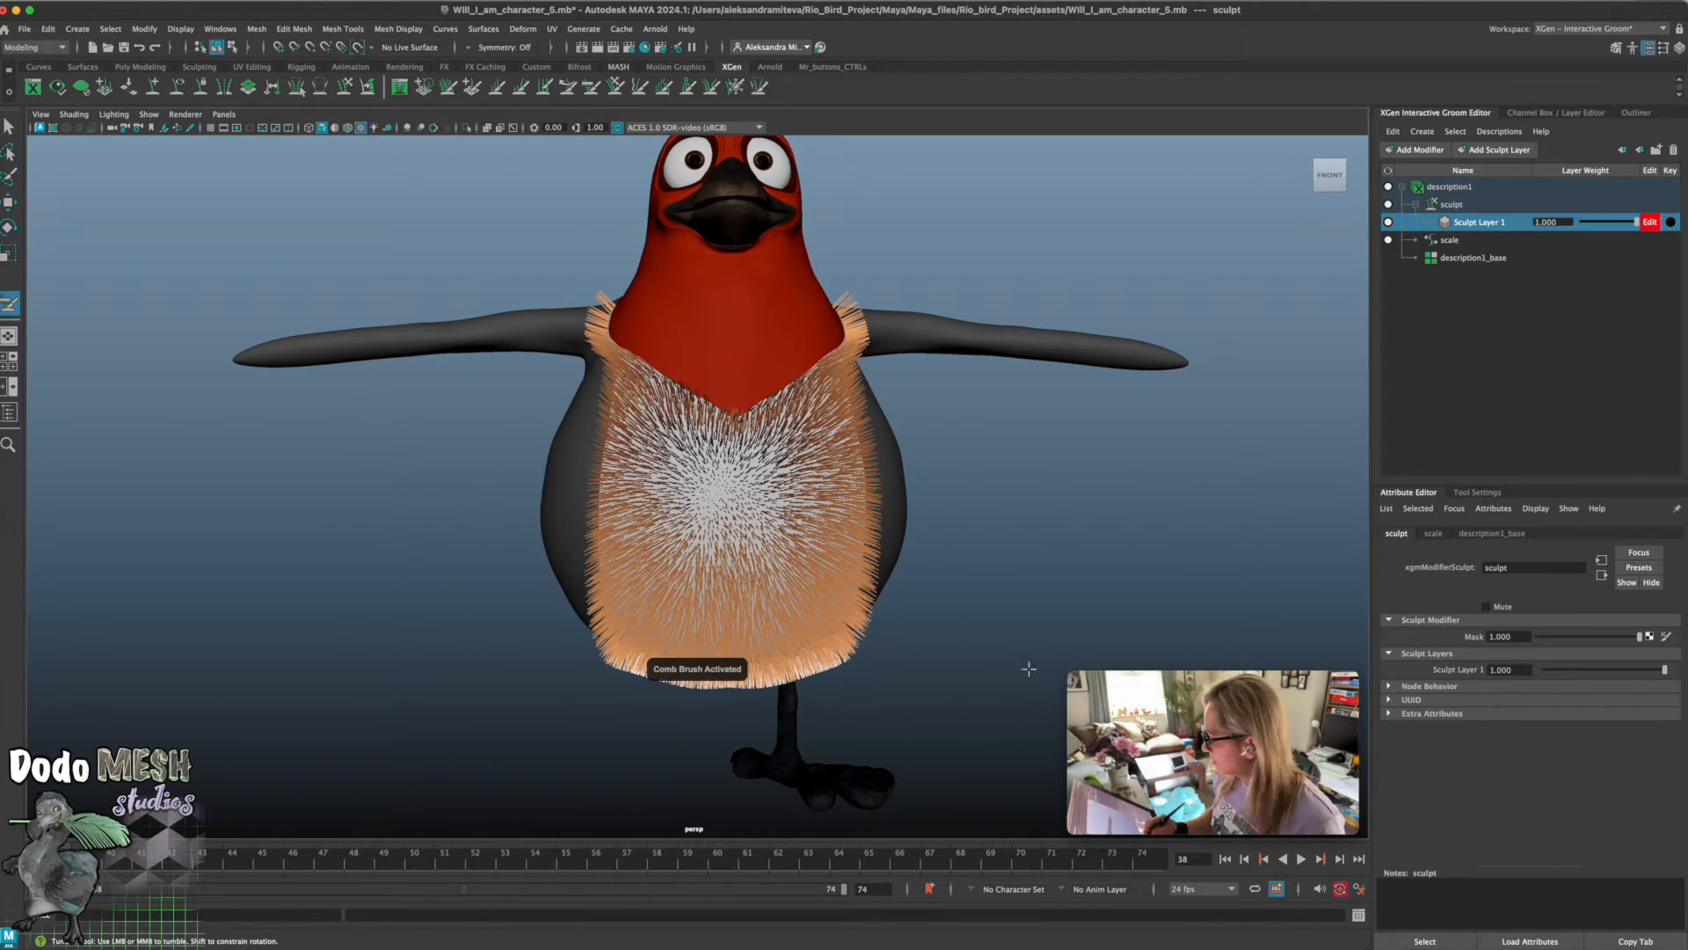
# Set the Comb Brush symmetry to Object X, enable Collide with Meshes and enlarge the brush to about 116
pyautogui.click(1433, 532)
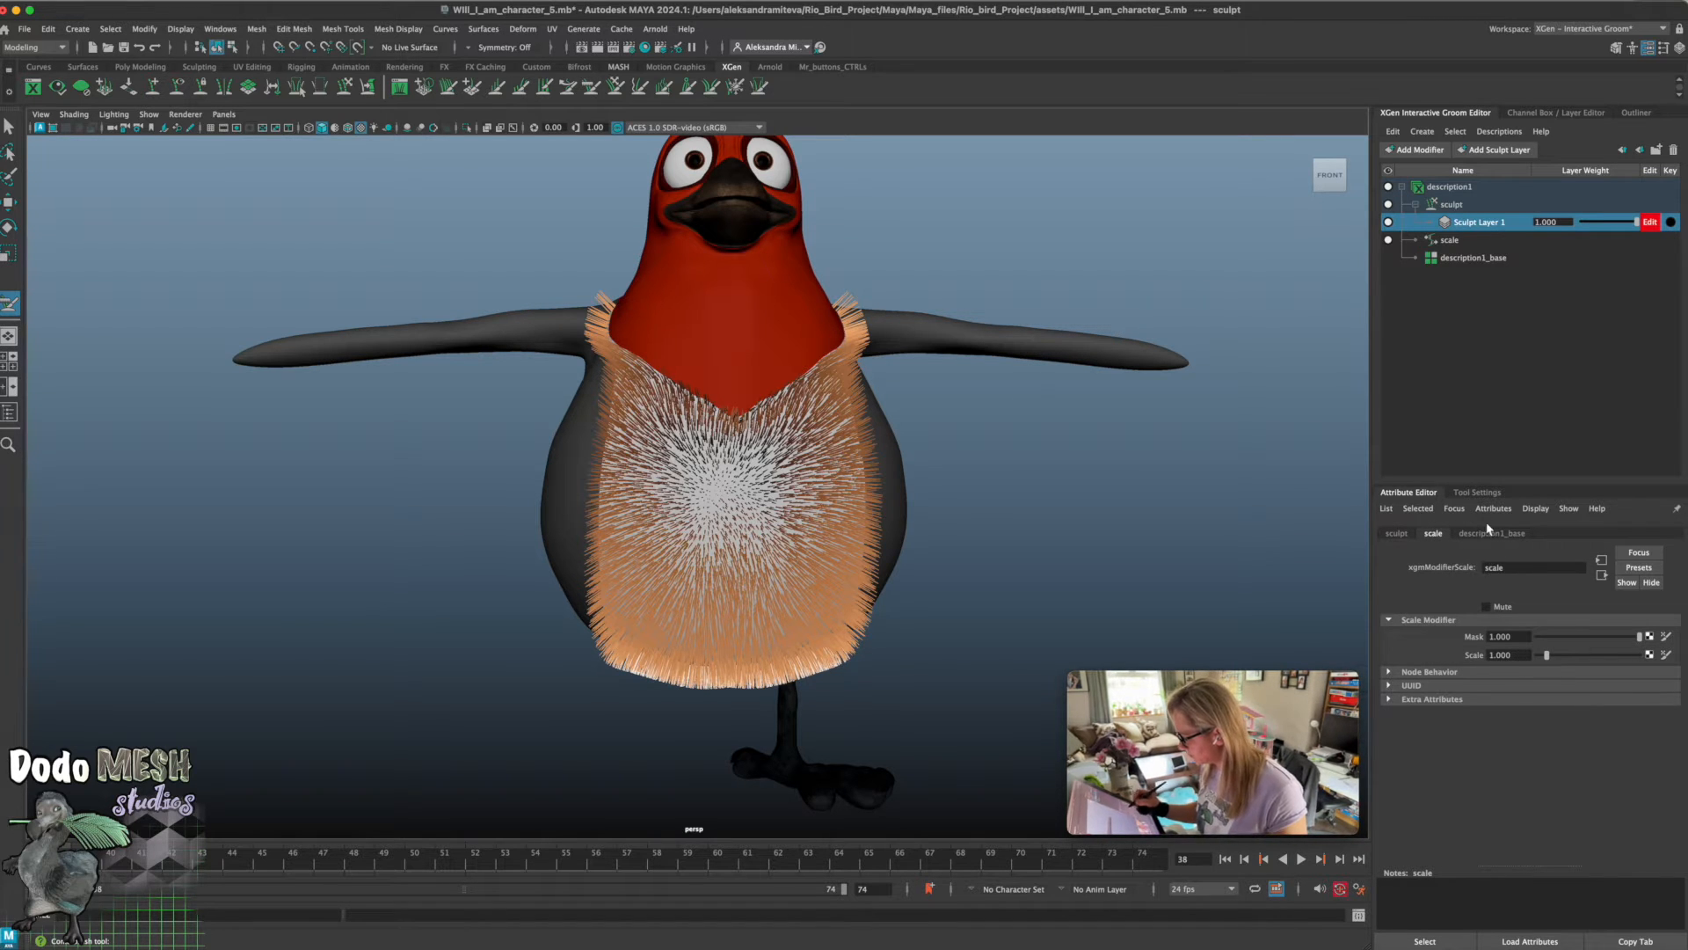
pyautogui.click(1477, 493)
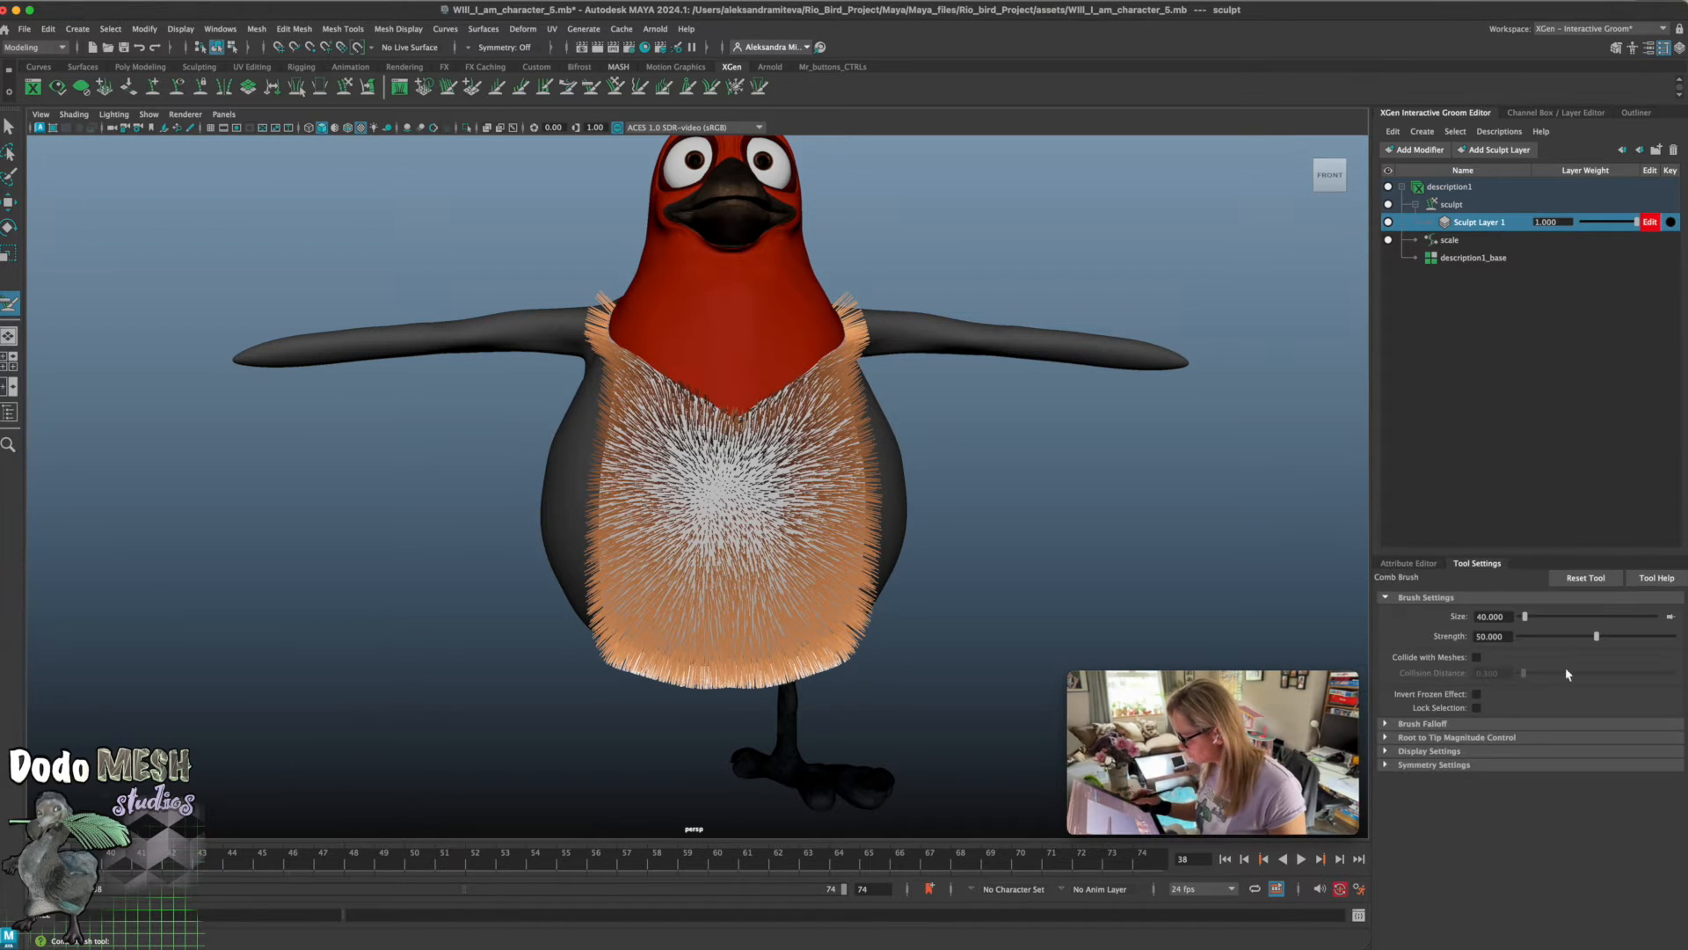
pyautogui.click(1379, 764)
pyautogui.click(1506, 783)
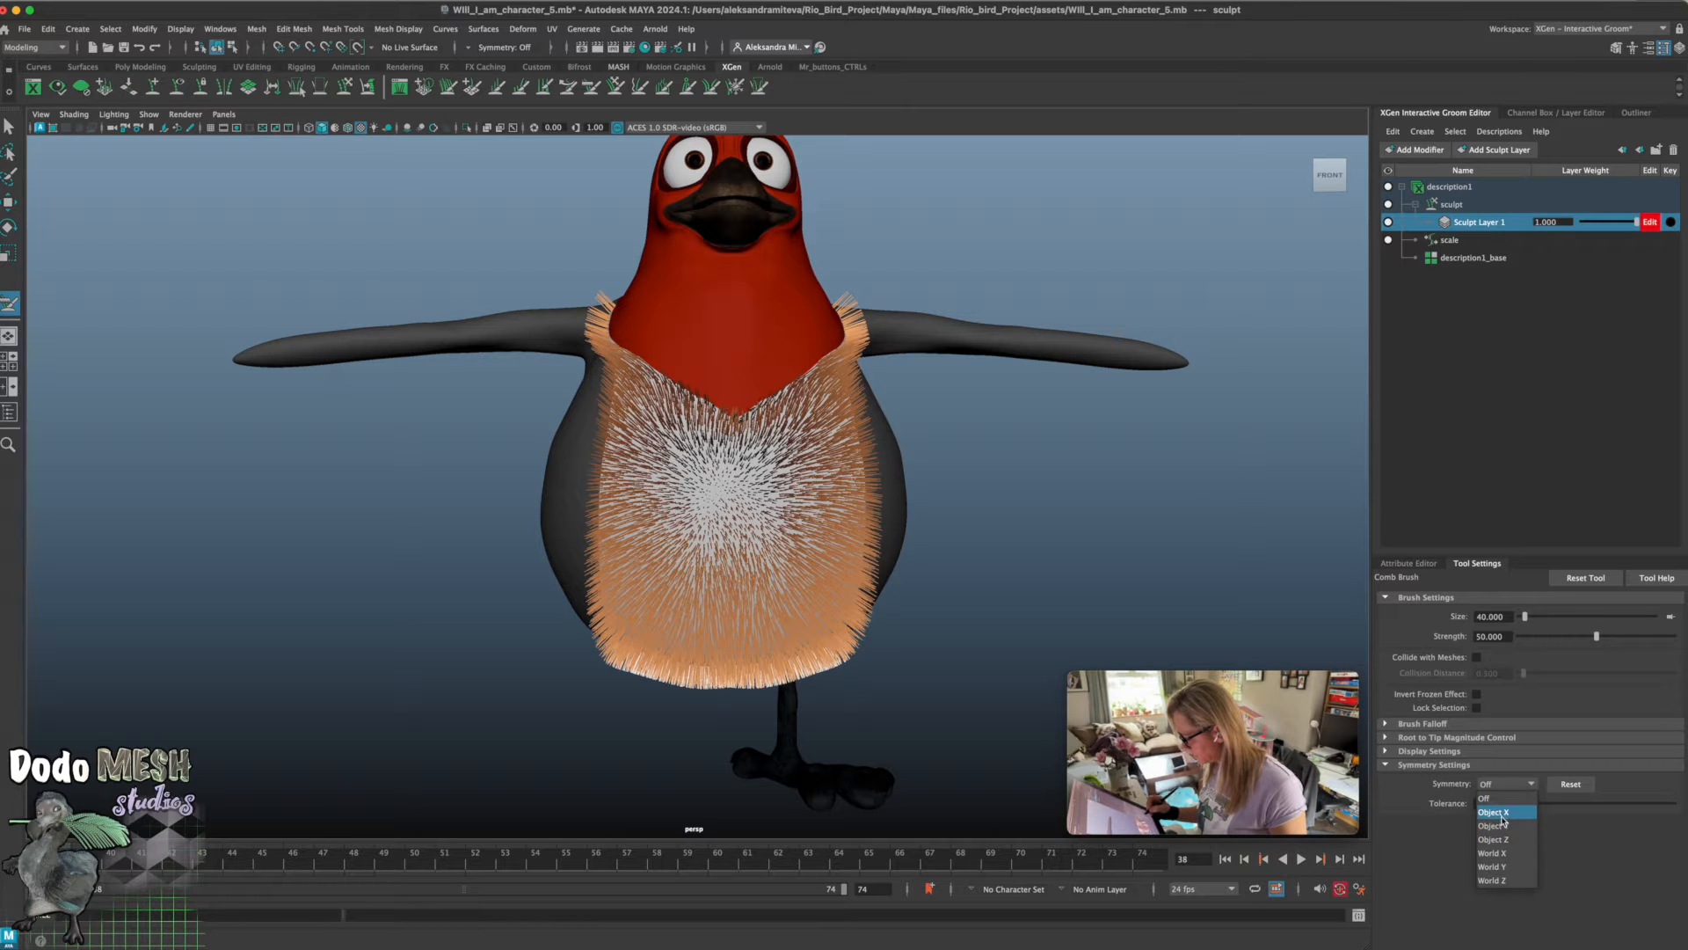
pyautogui.click(1503, 812)
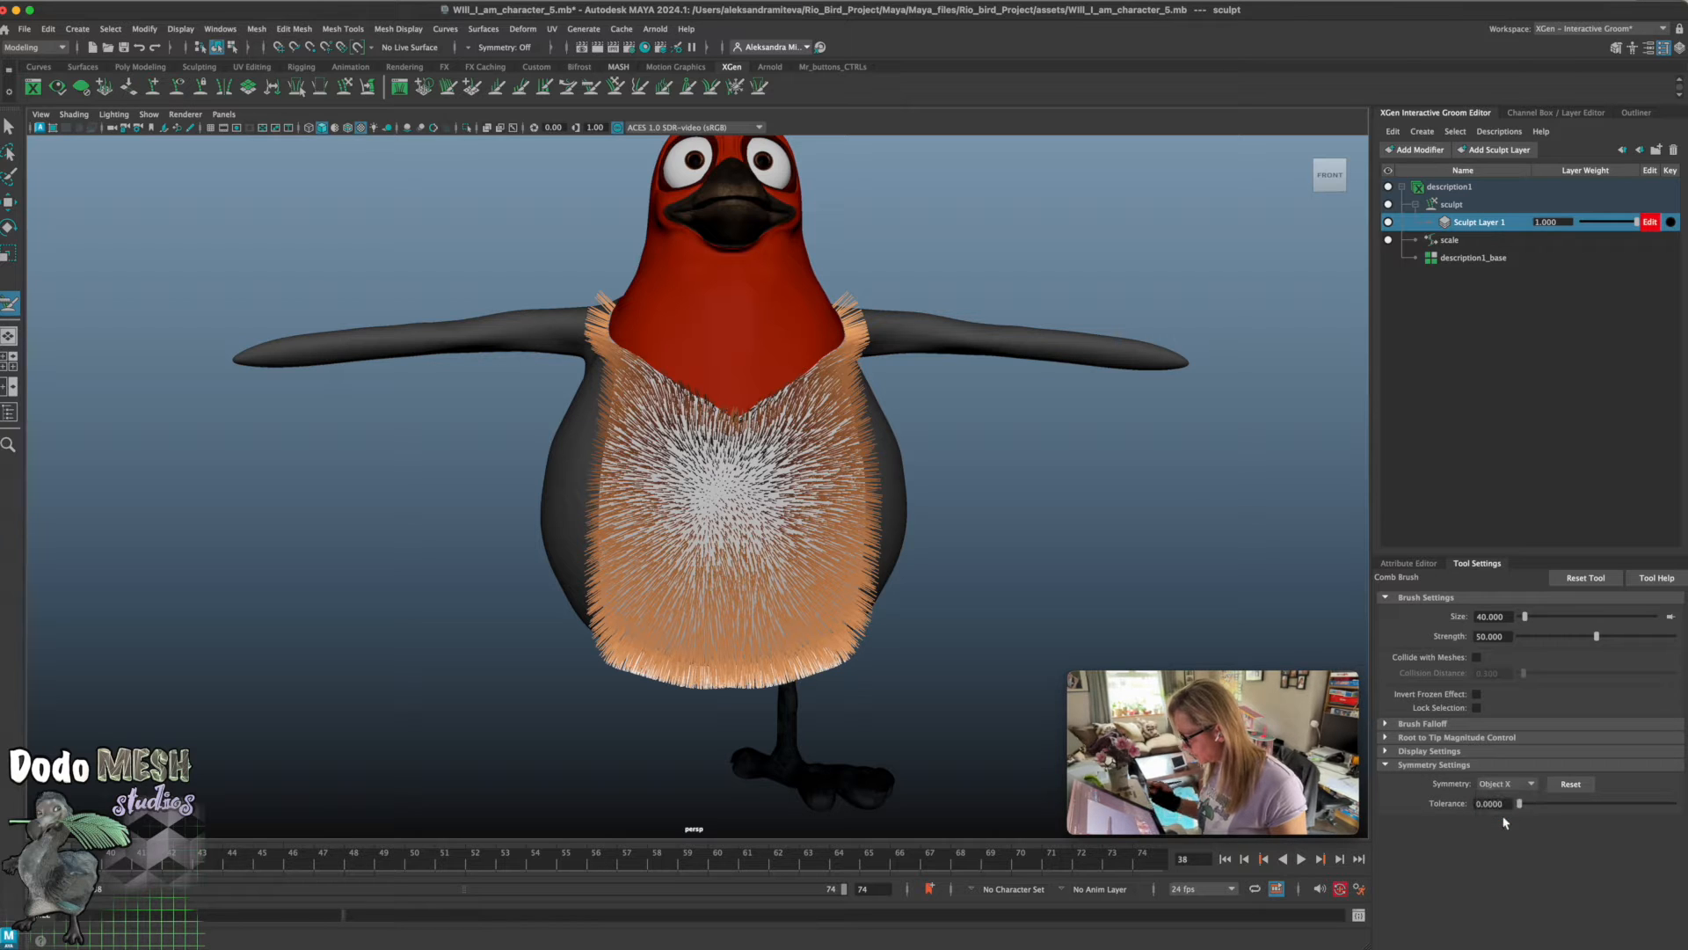
pyautogui.click(1477, 659)
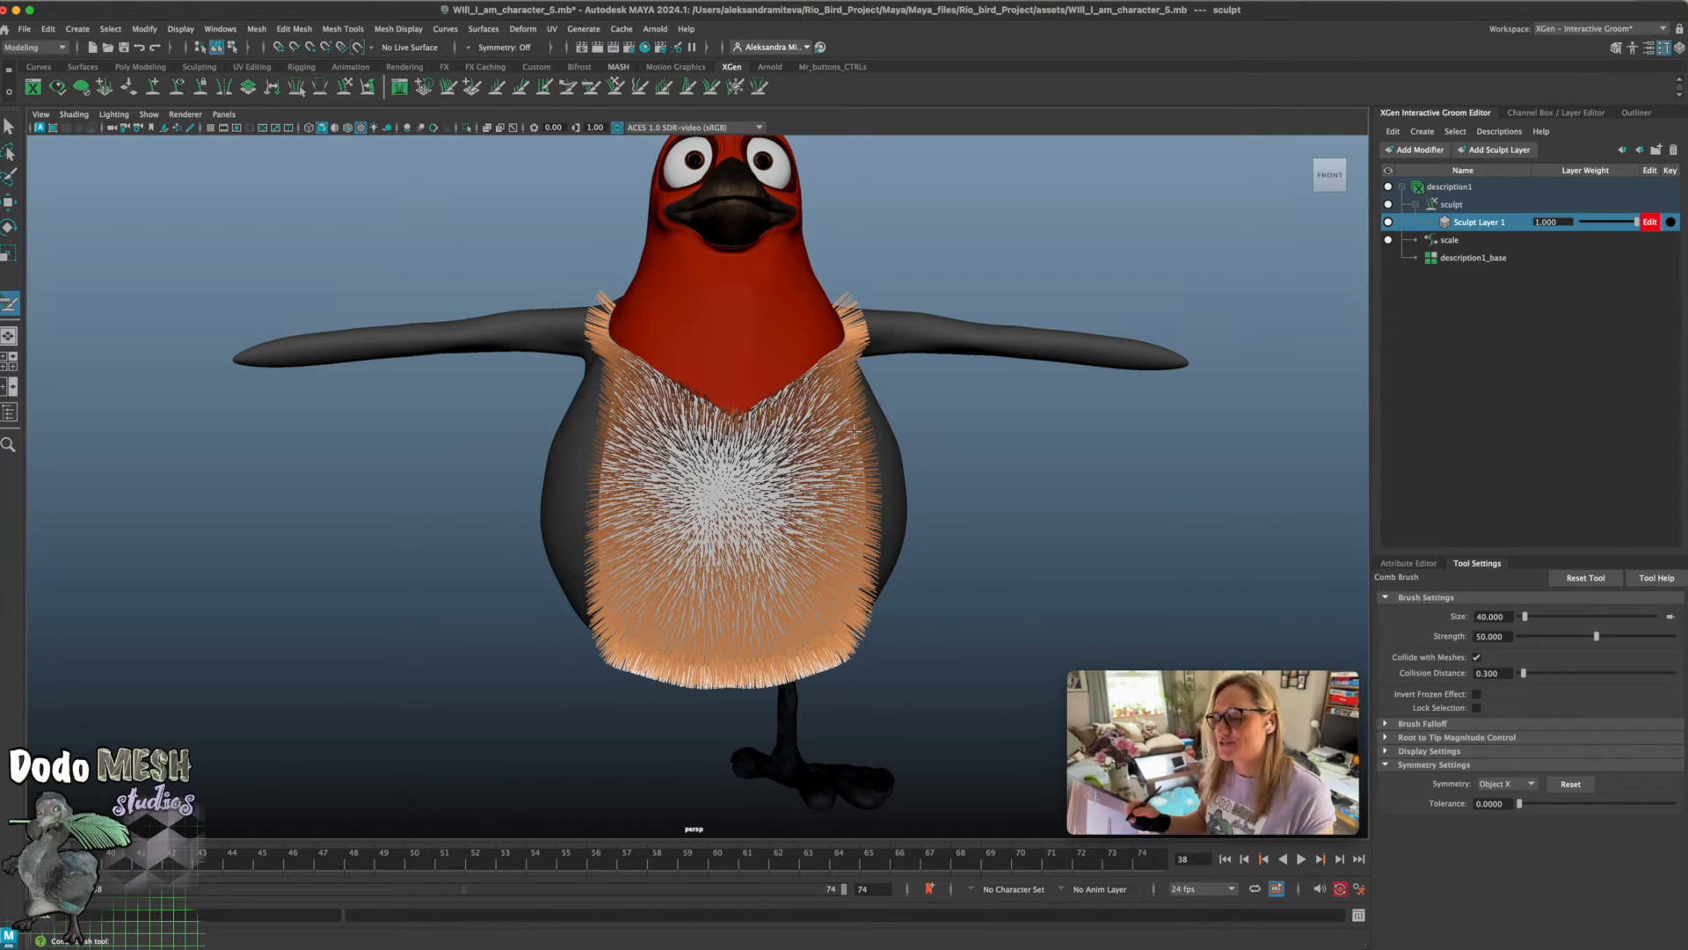
pyautogui.moveTo(783, 452); pyautogui.dragTo(824, 426)
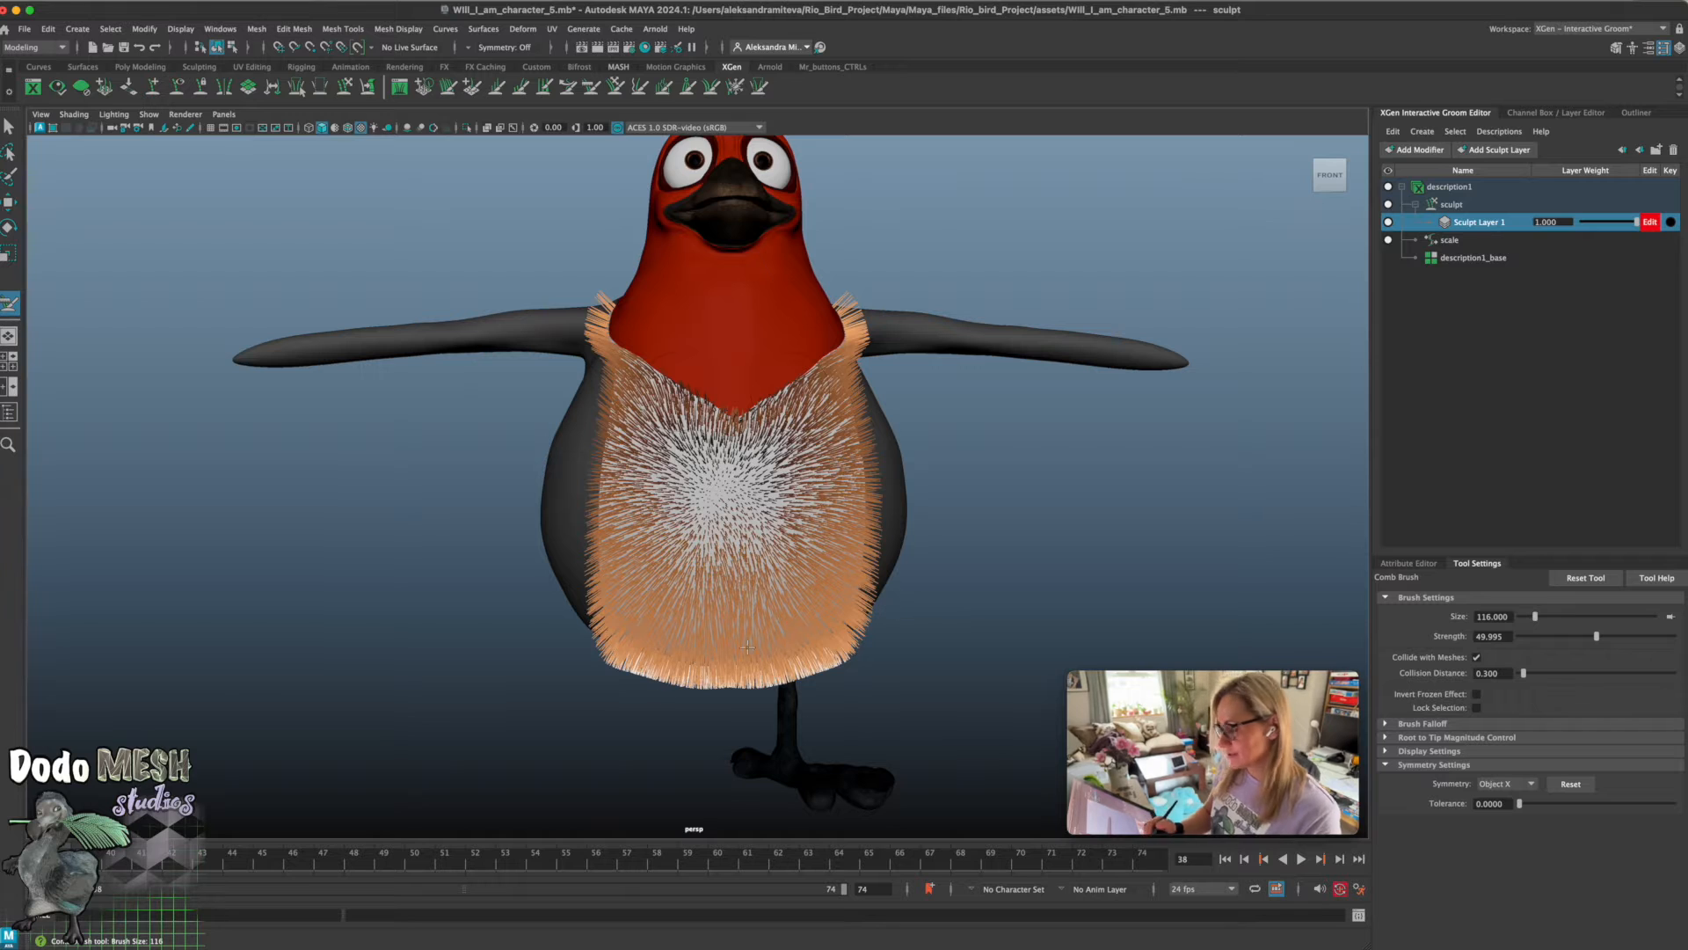
# Force quit and relaunch Maya, reopening the recent scene WIll_I_am_character_5.mb
pyautogui.rightClick(3, 712)
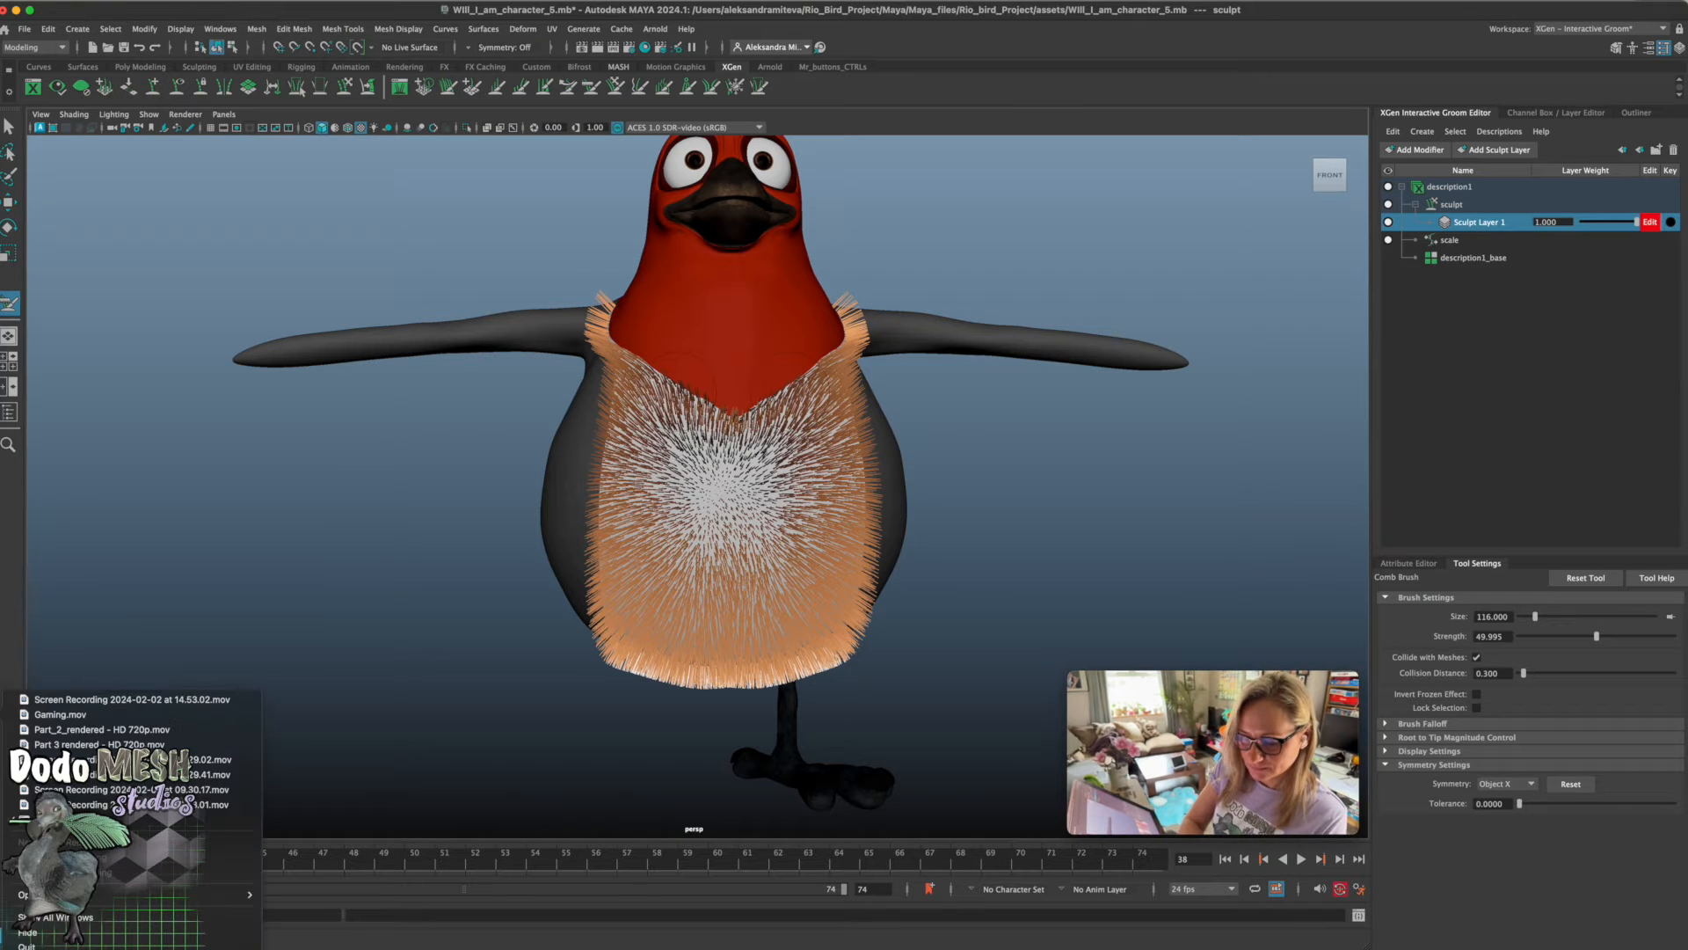
pyautogui.click(109, 622)
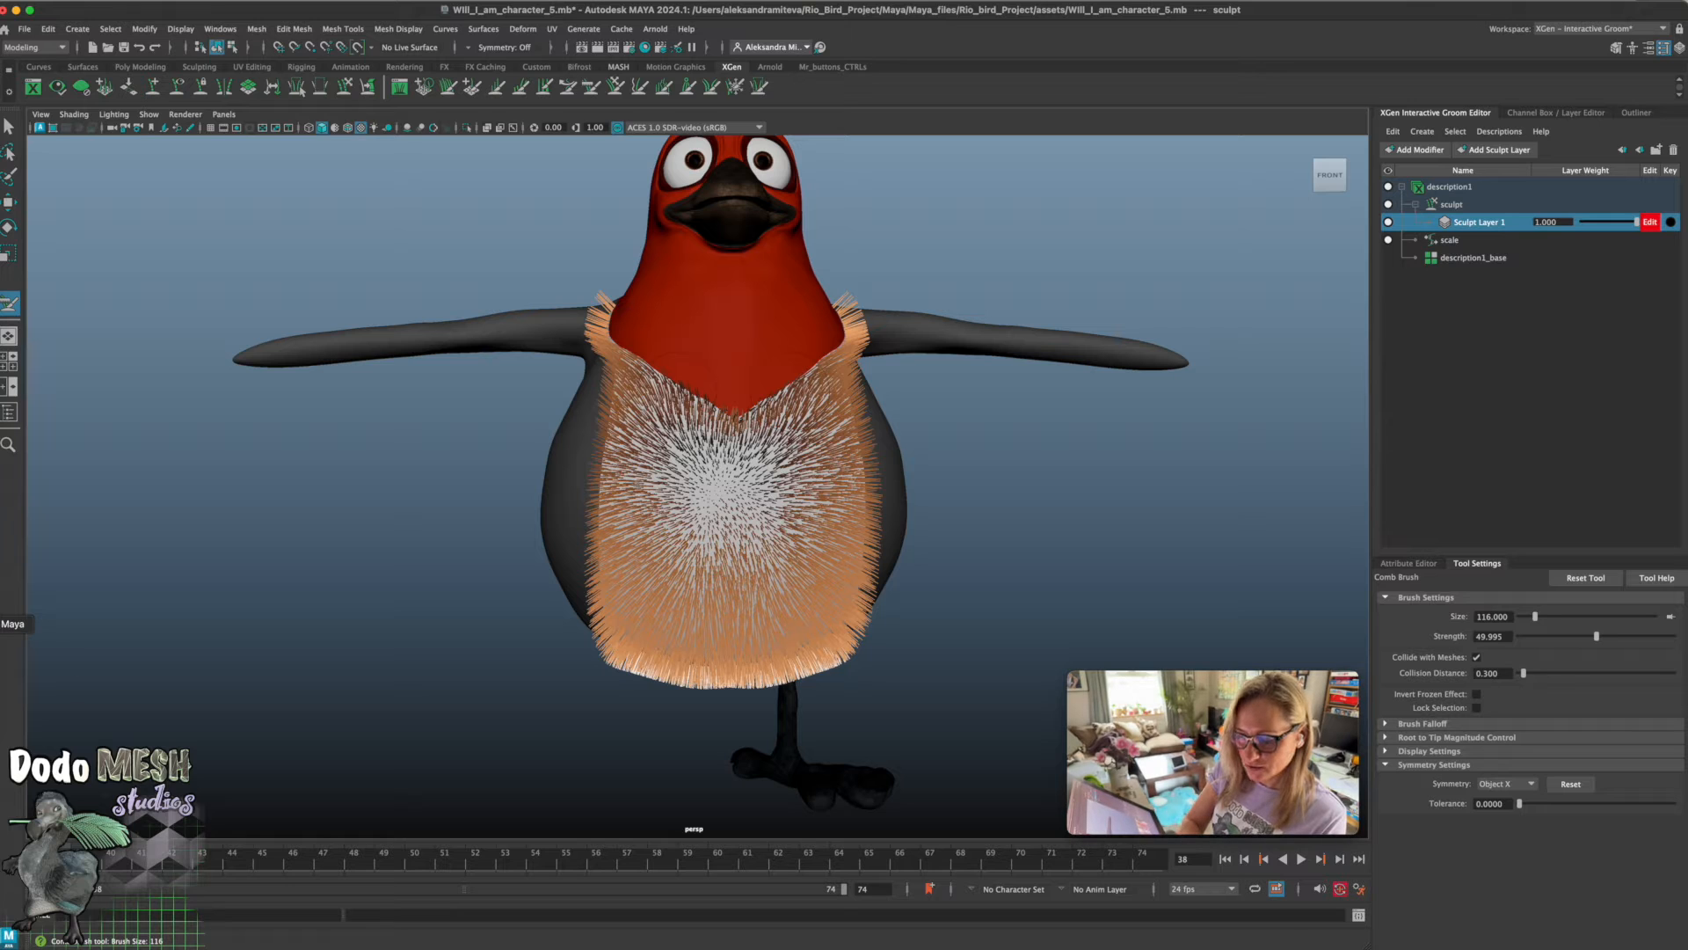
pyautogui.rightClick(9, 623)
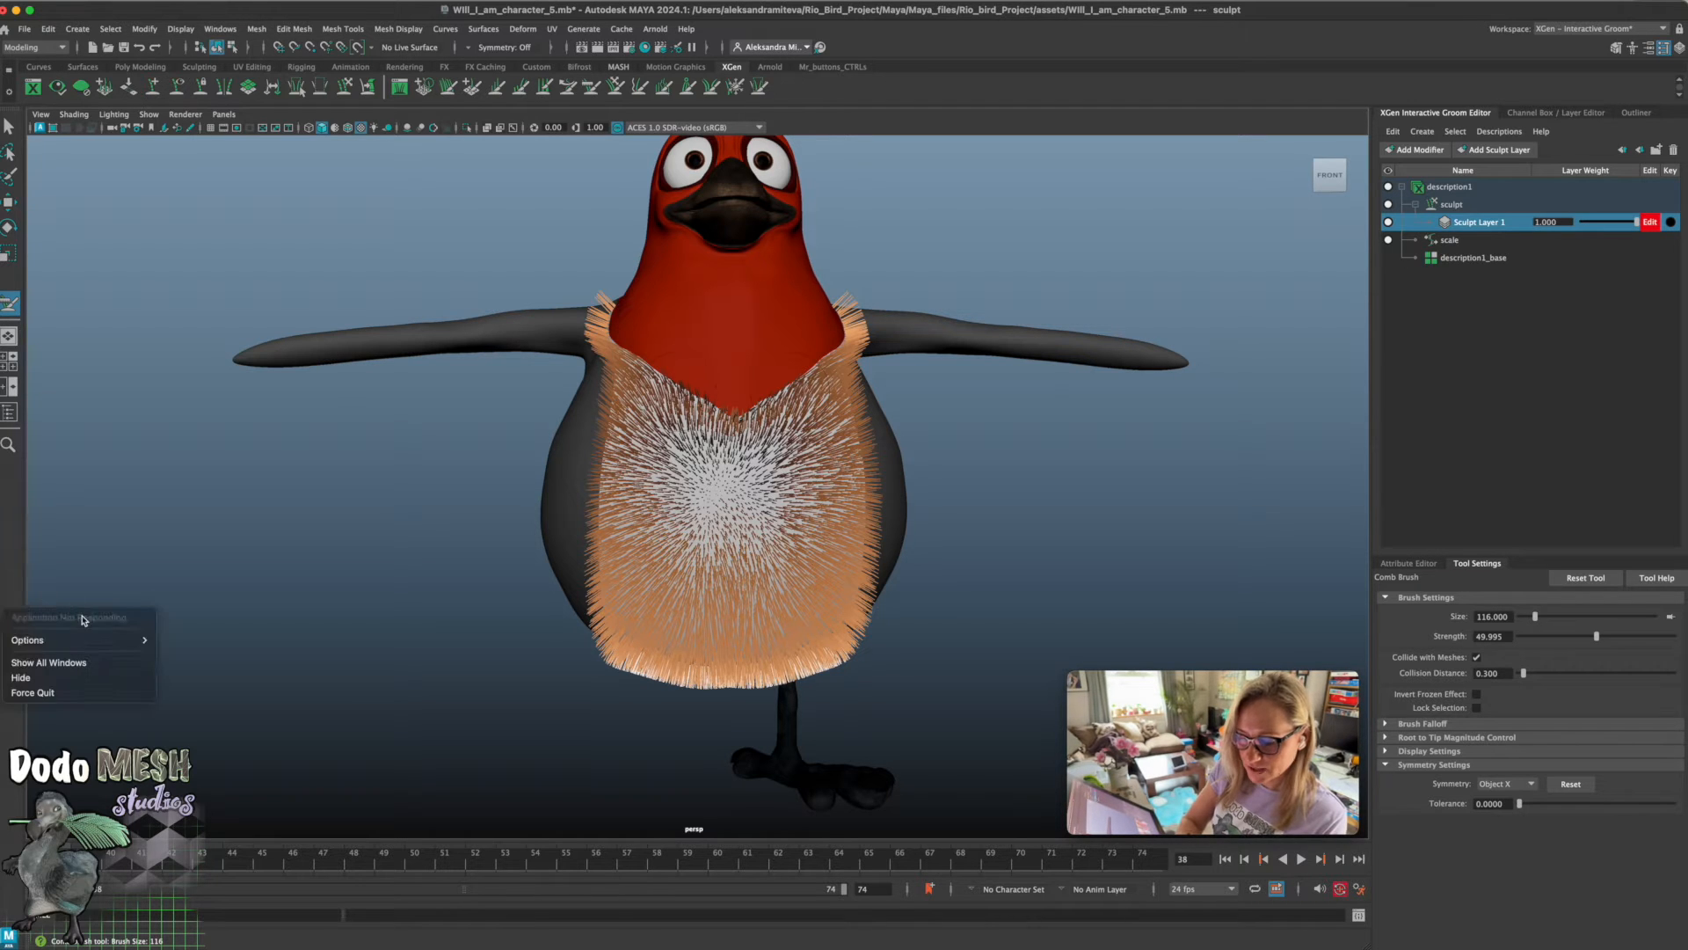
pyautogui.click(55, 694)
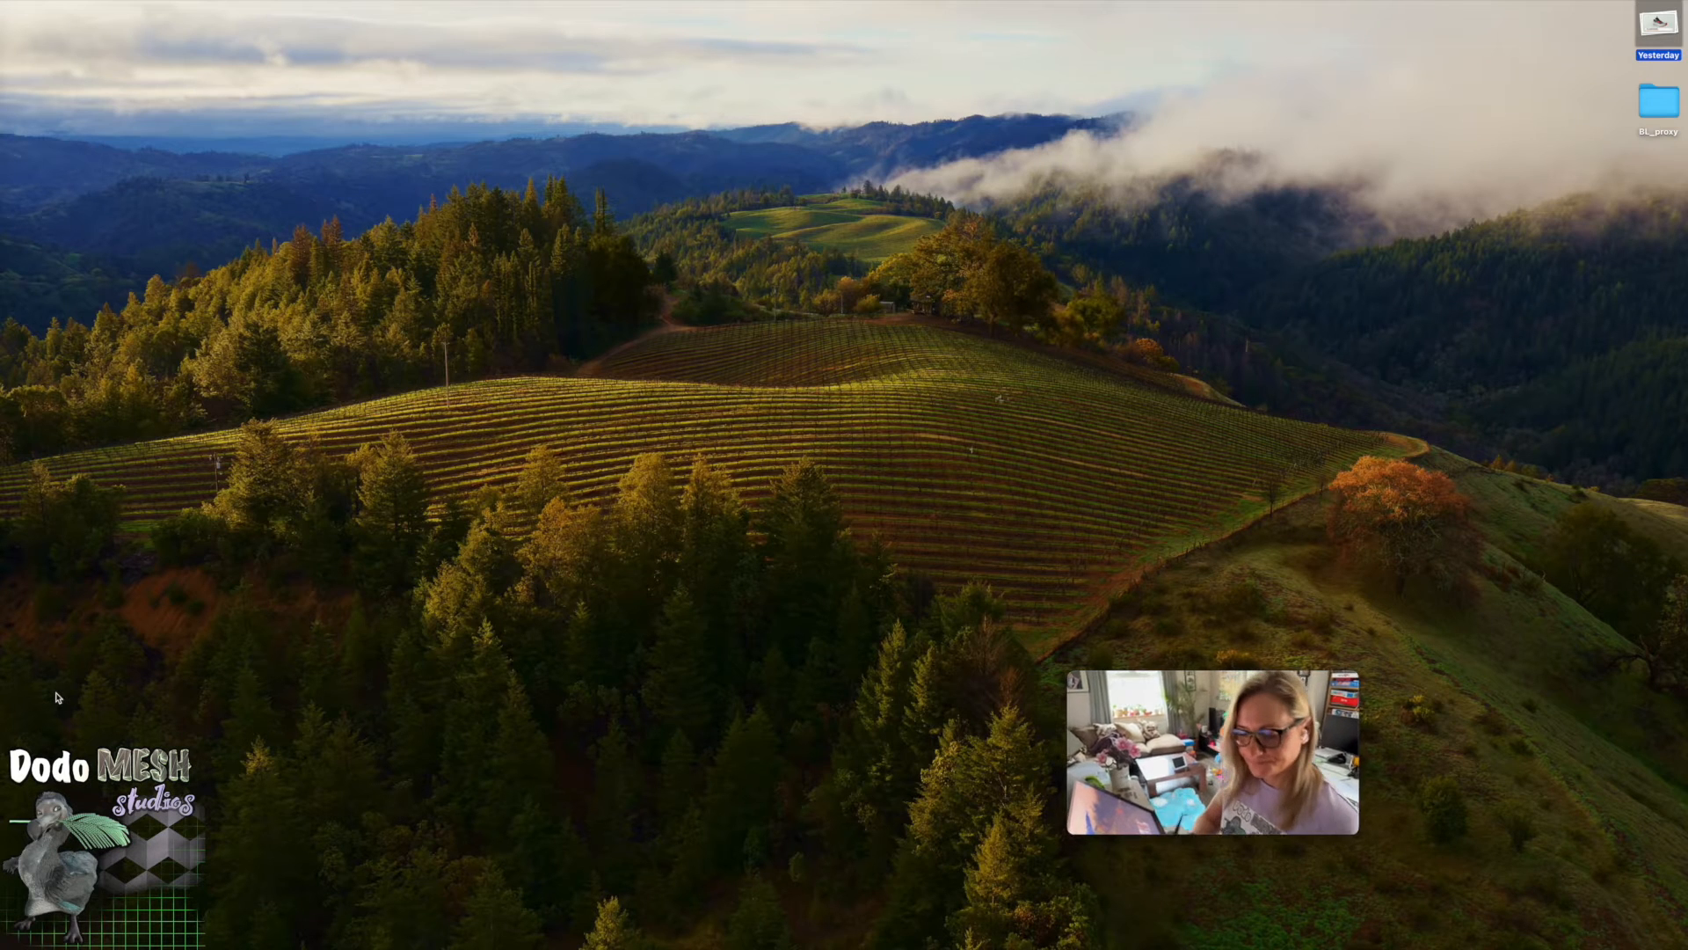
pyautogui.click(1, 623)
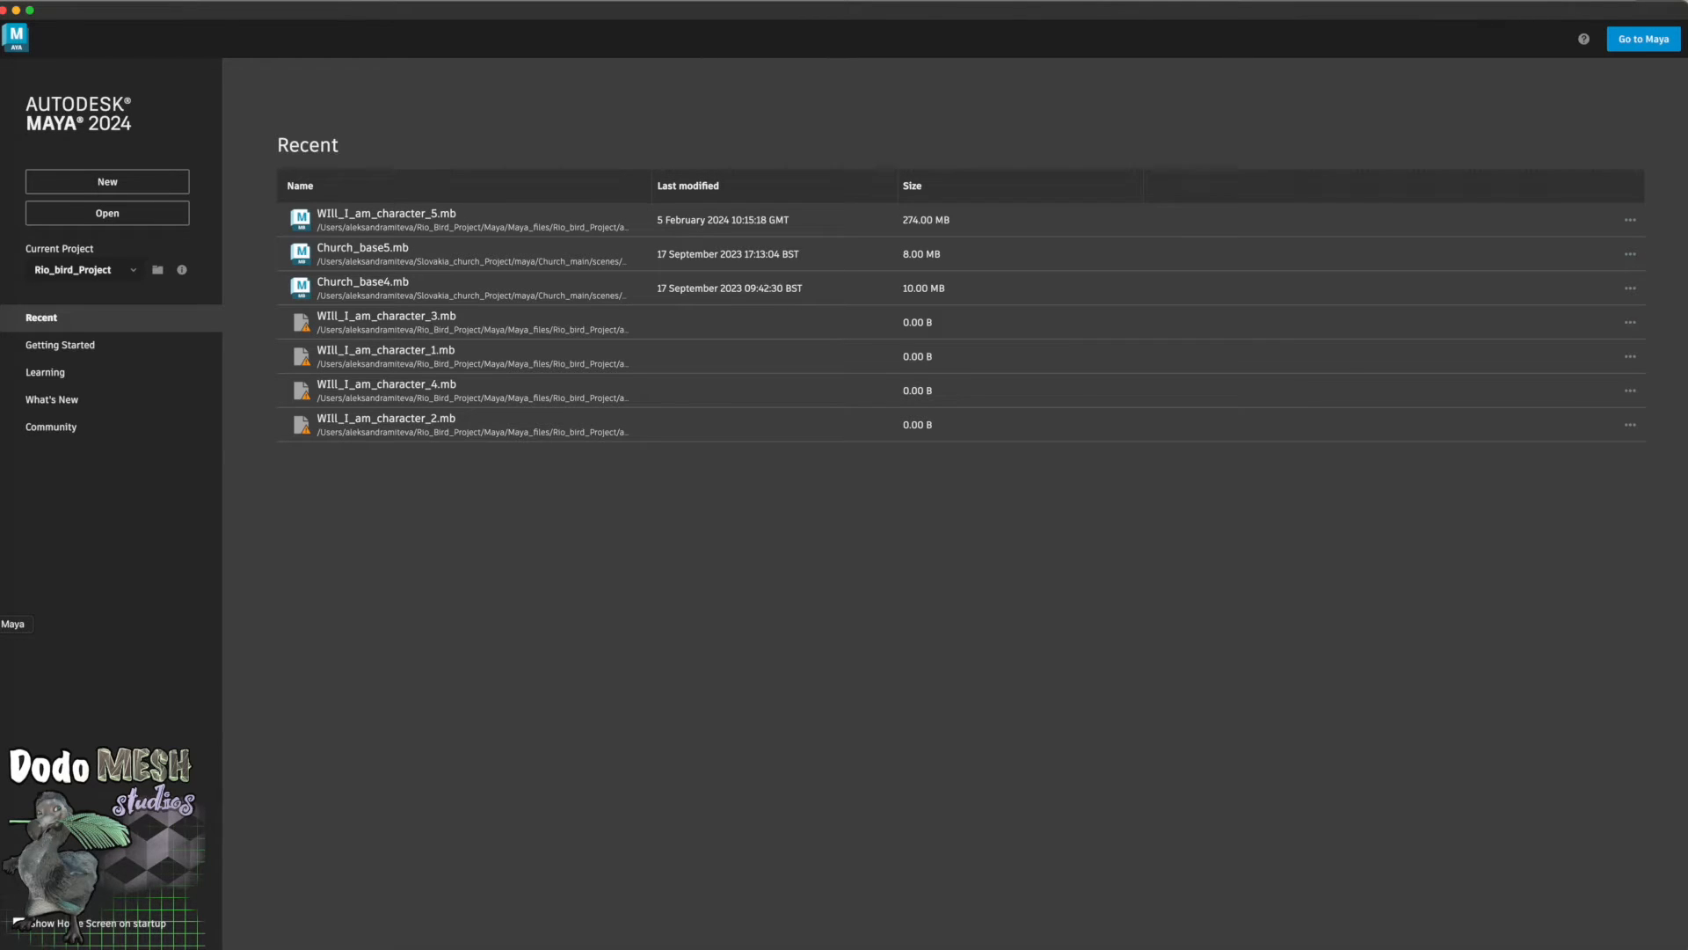
pyautogui.click(414, 222)
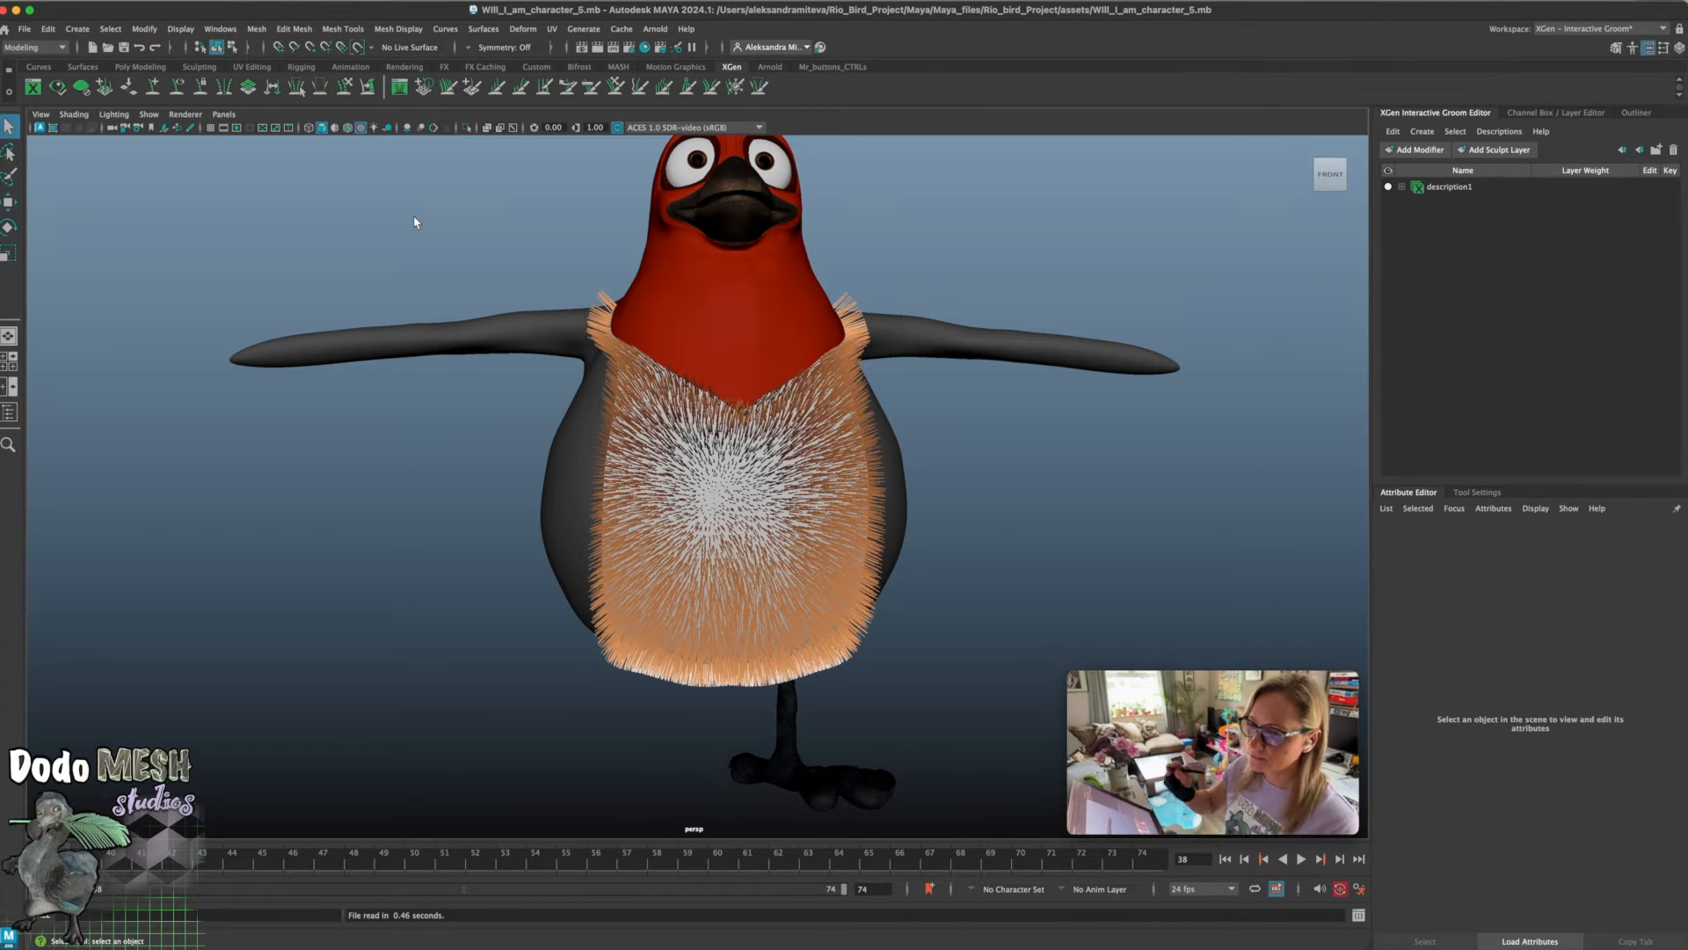
# Set the project folder for the reopened scene
pyautogui.click(24, 30)
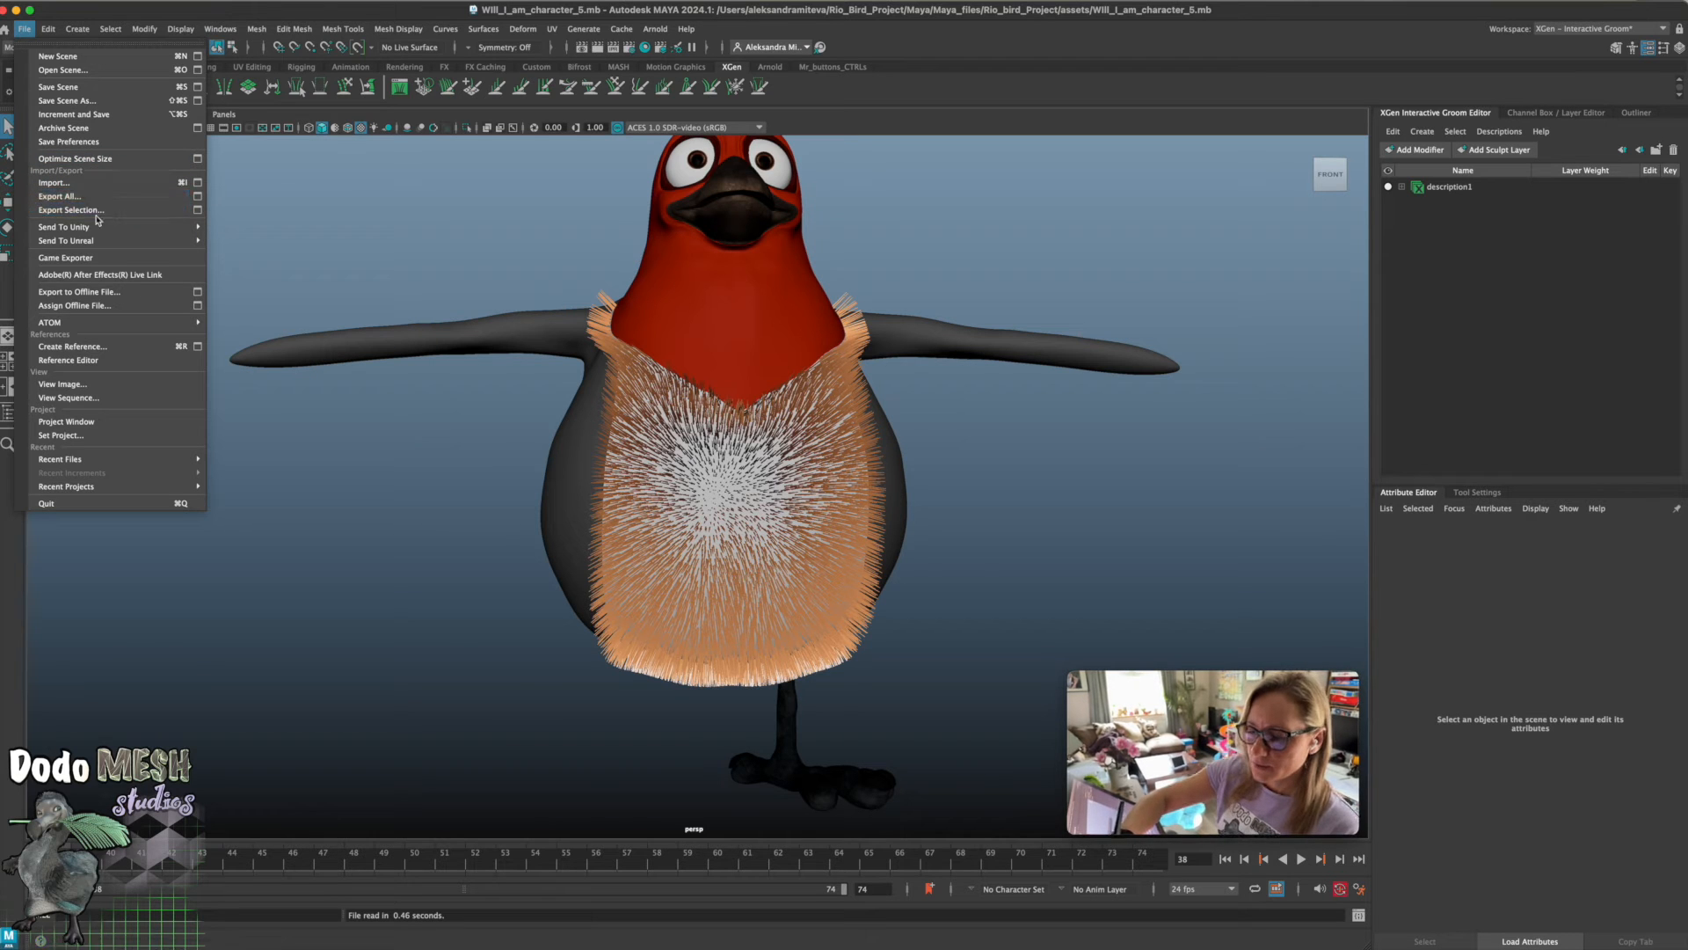
pyautogui.click(111, 444)
pyautogui.click(604, 419)
pyautogui.click(1123, 724)
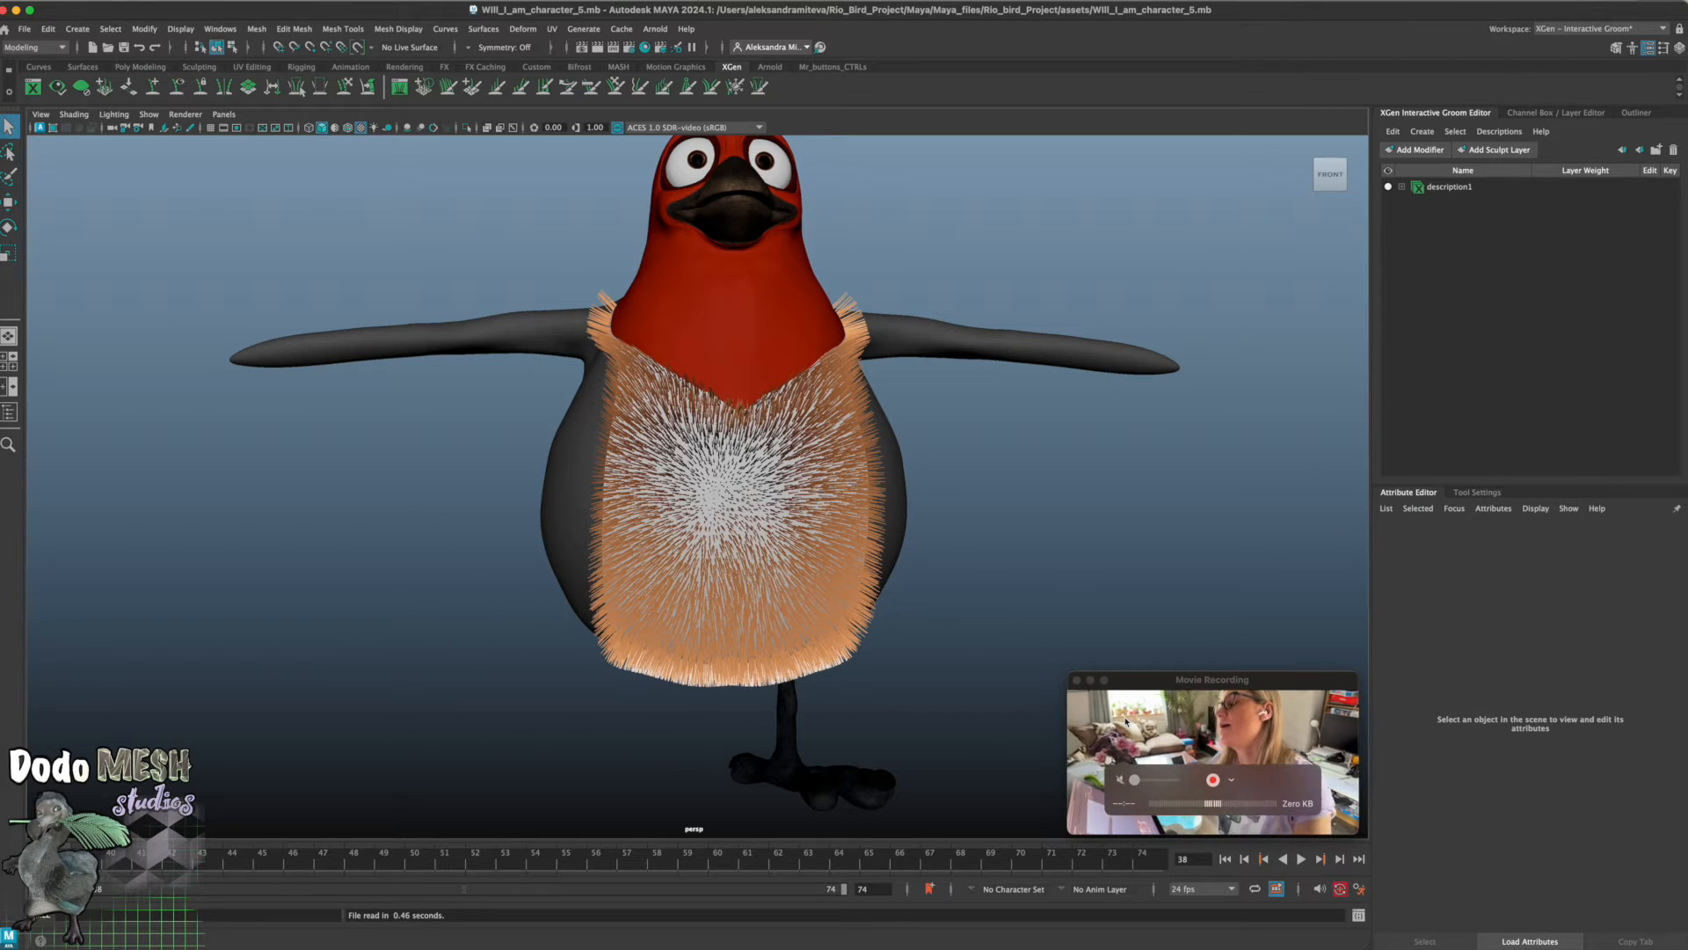
# Select description1 in the Outliner and expand its sculpt modifier in the groom editor to reveal Sculpt Layer 1
pyautogui.click(1651, 115)
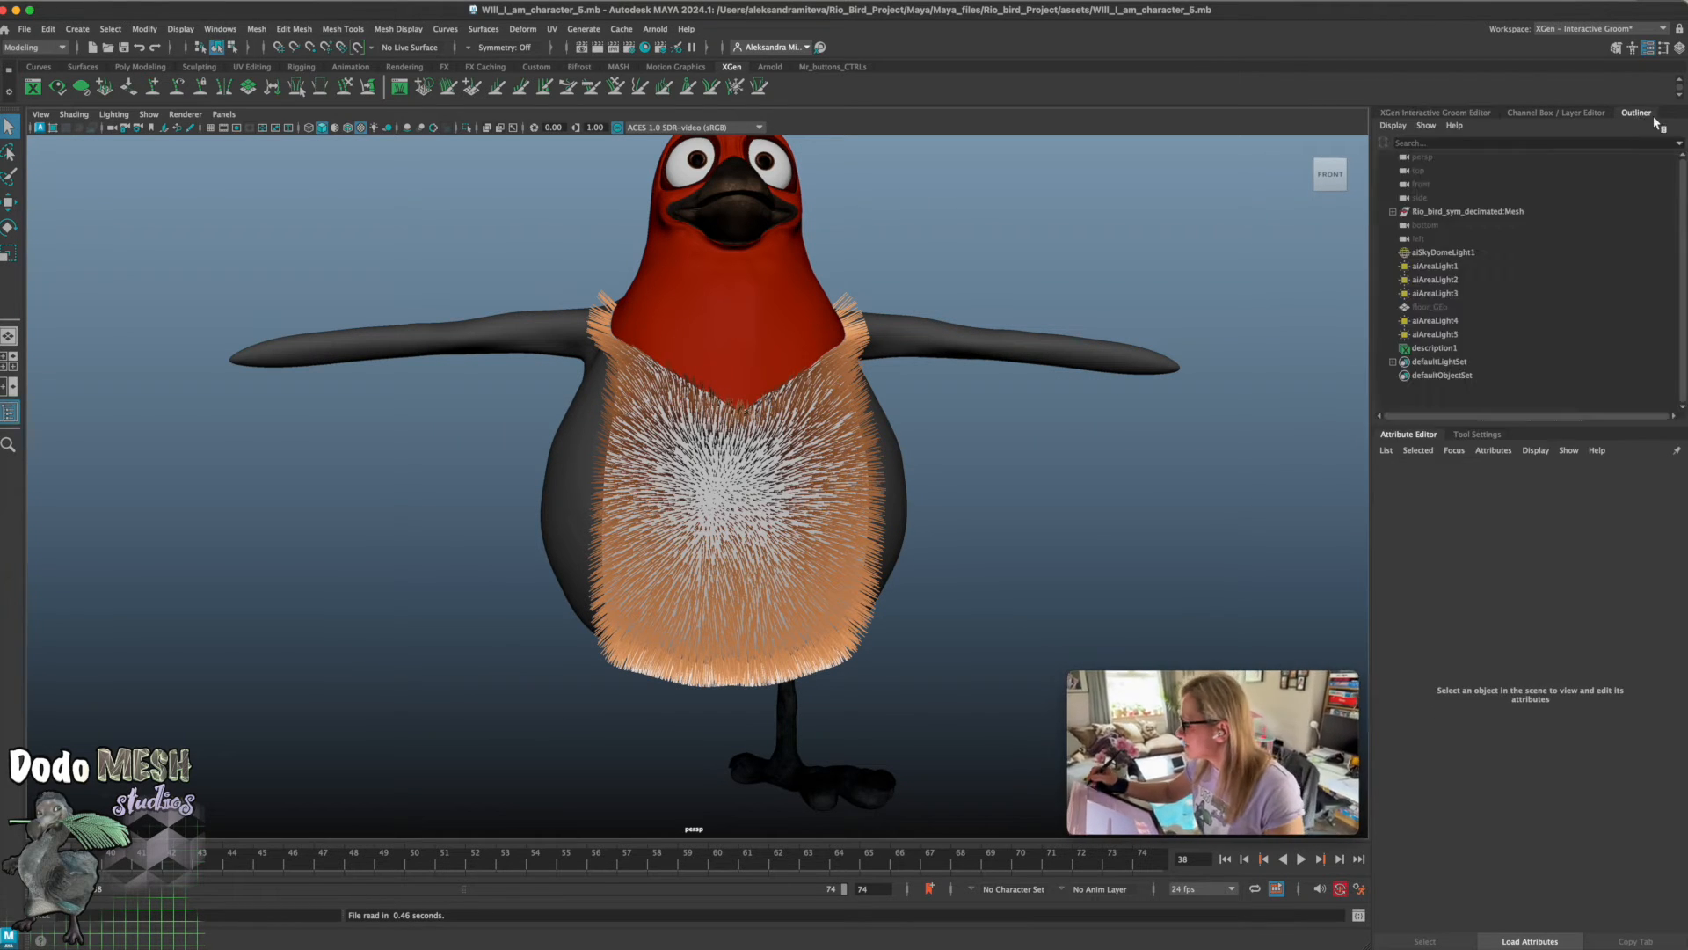
pyautogui.click(1442, 348)
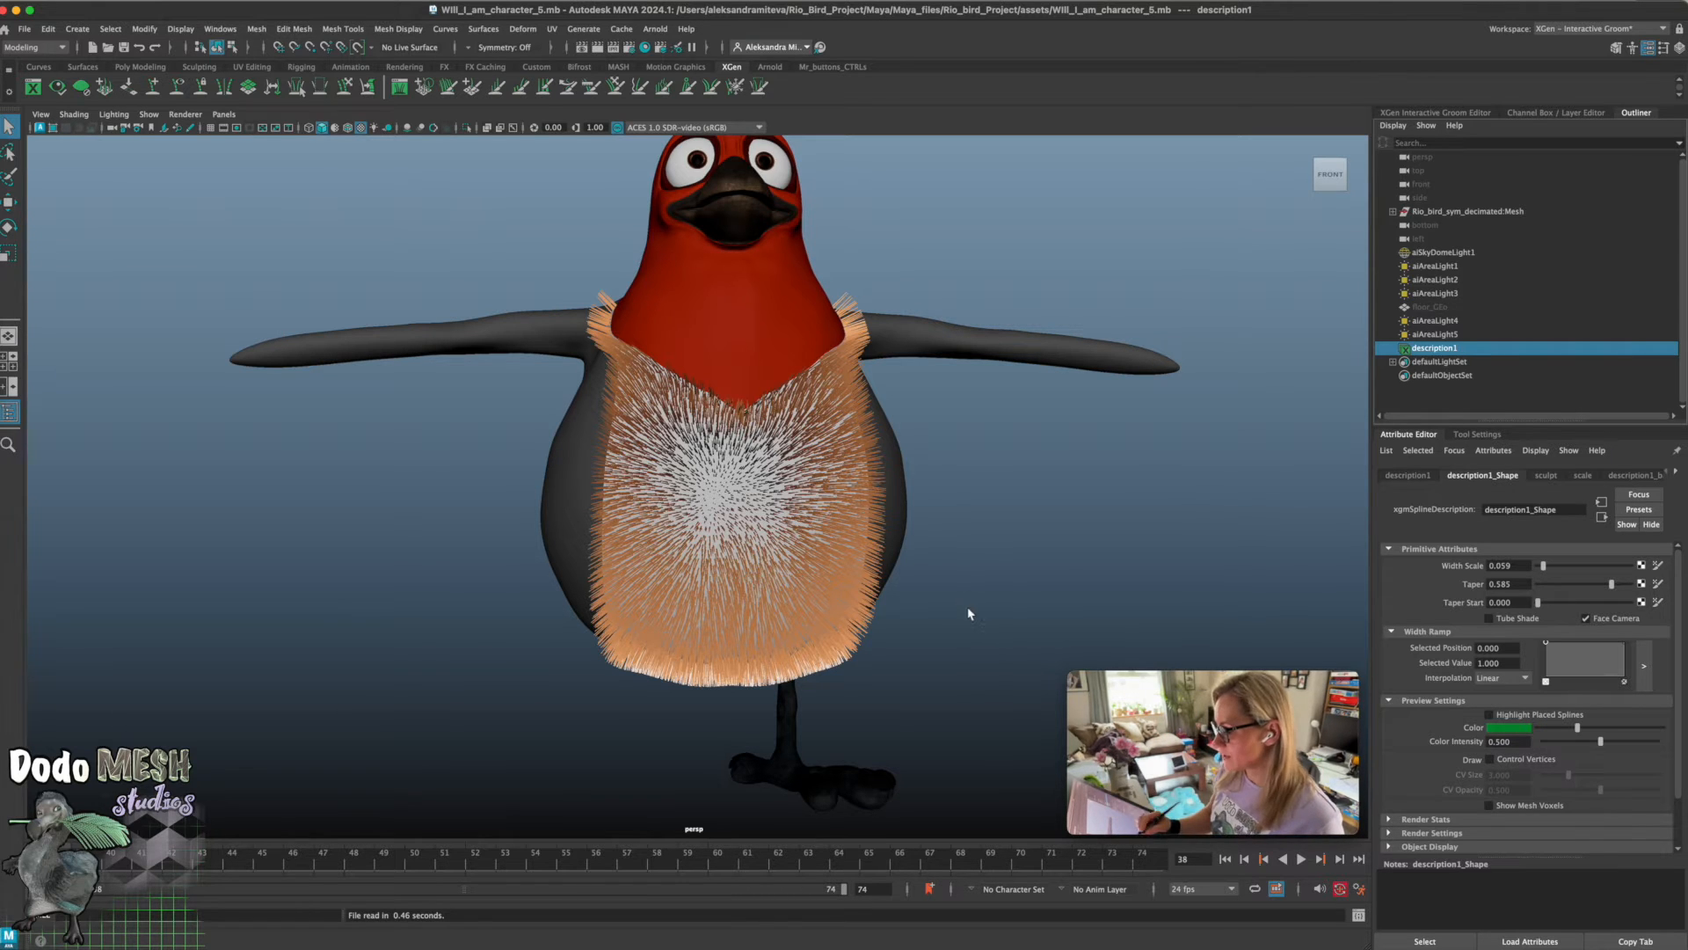
pyautogui.keyDown('alt'); pyautogui.moveTo(952, 660); pyautogui.dragTo(924, 644); pyautogui.keyUp('alt')
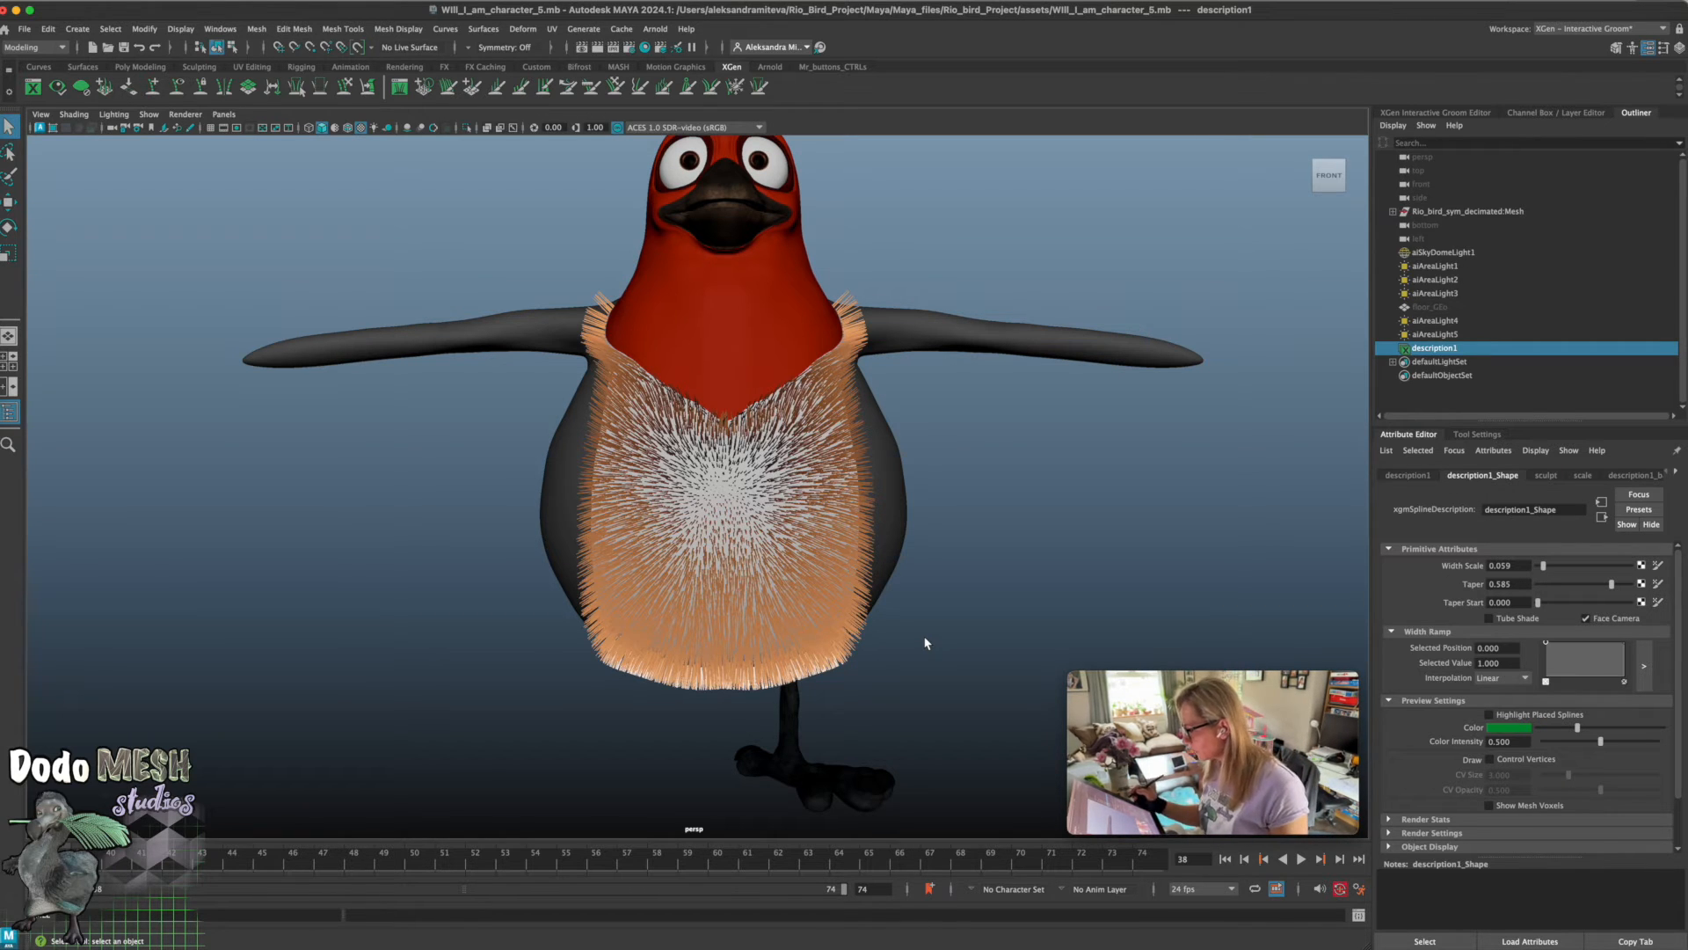
pyautogui.click(1435, 112)
pyautogui.click(1402, 187)
pyautogui.click(1448, 205)
pyautogui.click(1415, 204)
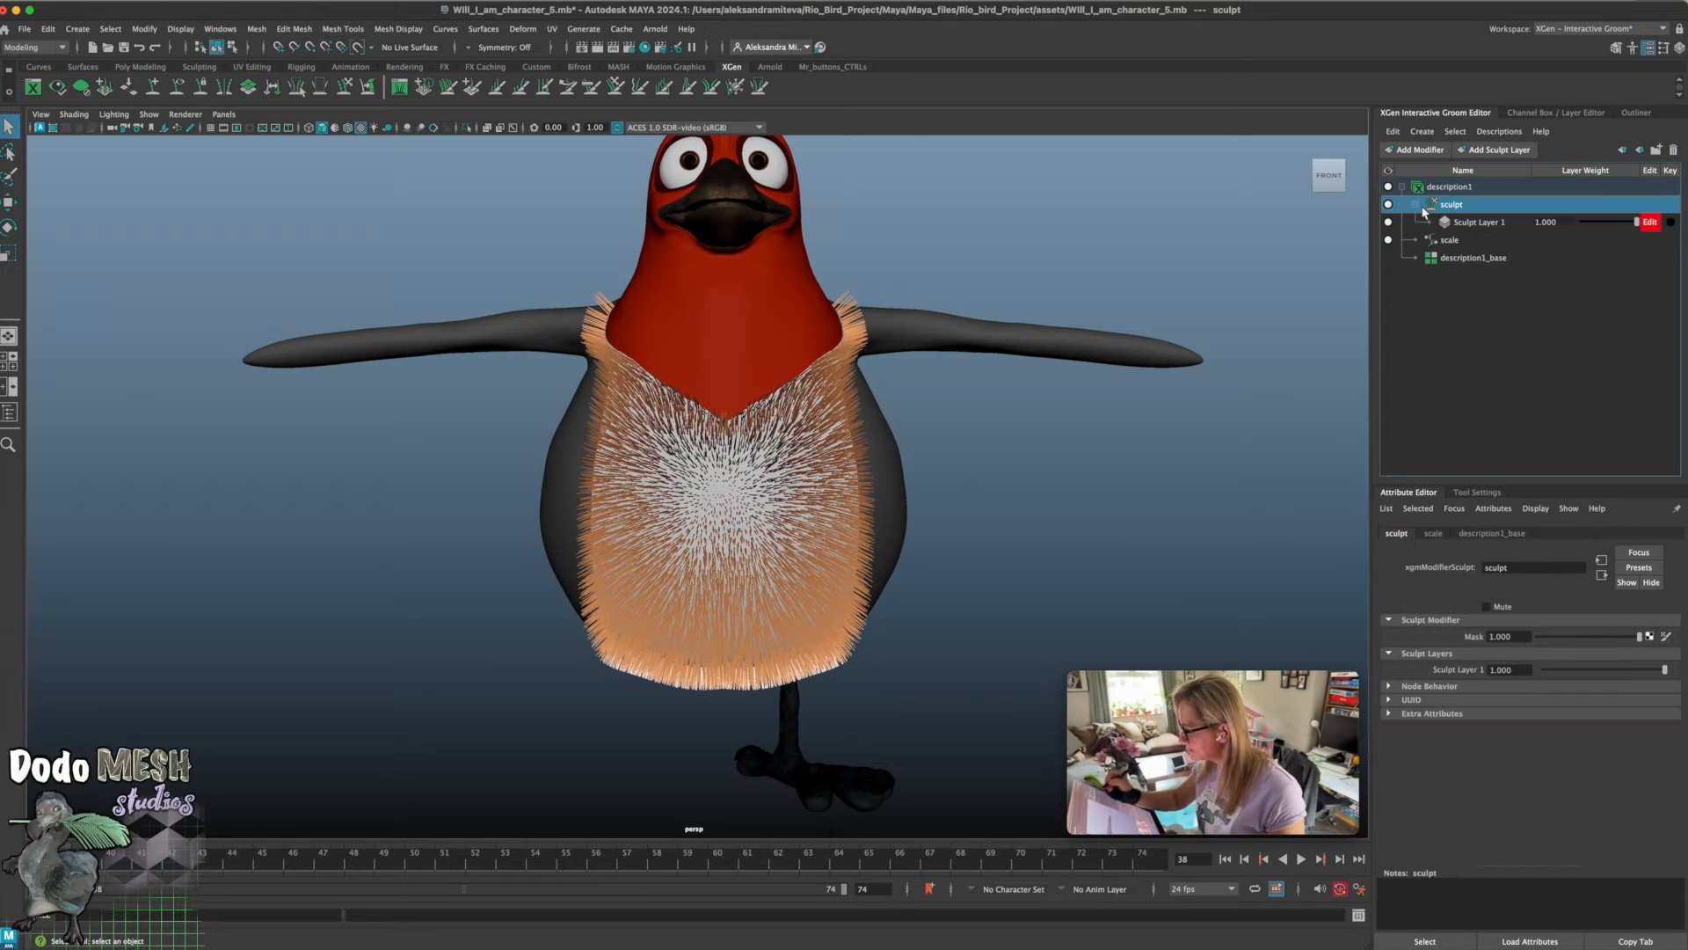
# Set the Select Tool symmetry to Object X in its tool settings
pyautogui.moveTo(1483, 492)
pyautogui.mouseDown()
pyautogui.moveTo(1511, 511)
pyautogui.moveTo(1477, 497)
pyautogui.moveTo(1496, 506)
pyautogui.mouseUp()
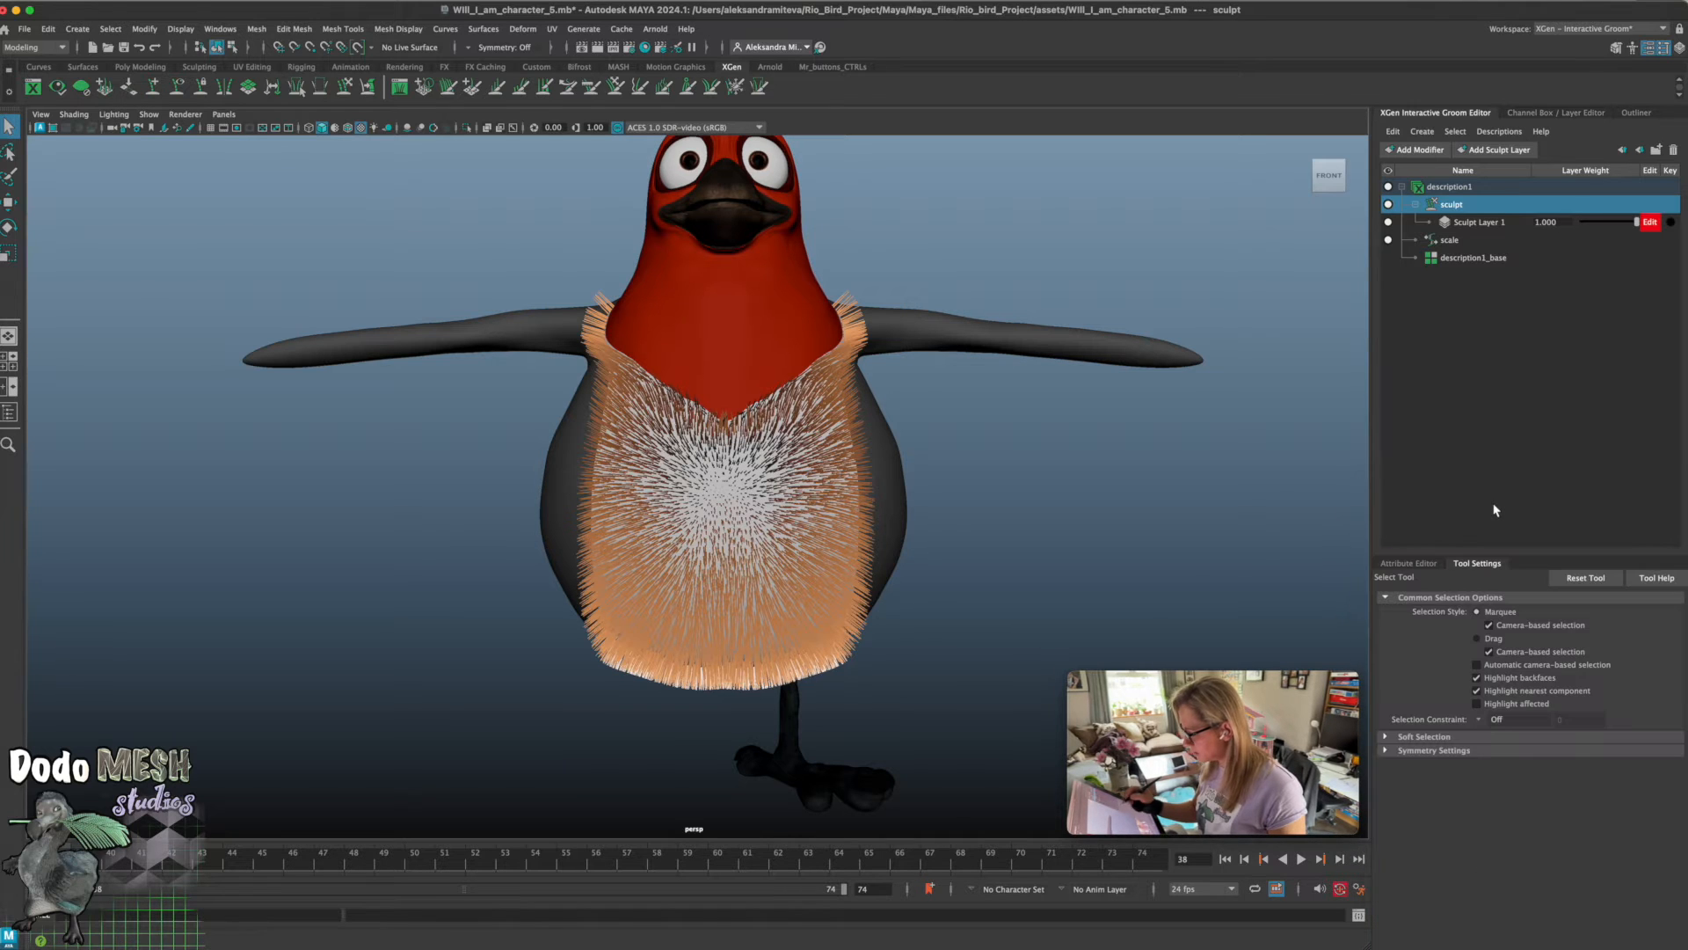
pyautogui.click(1441, 750)
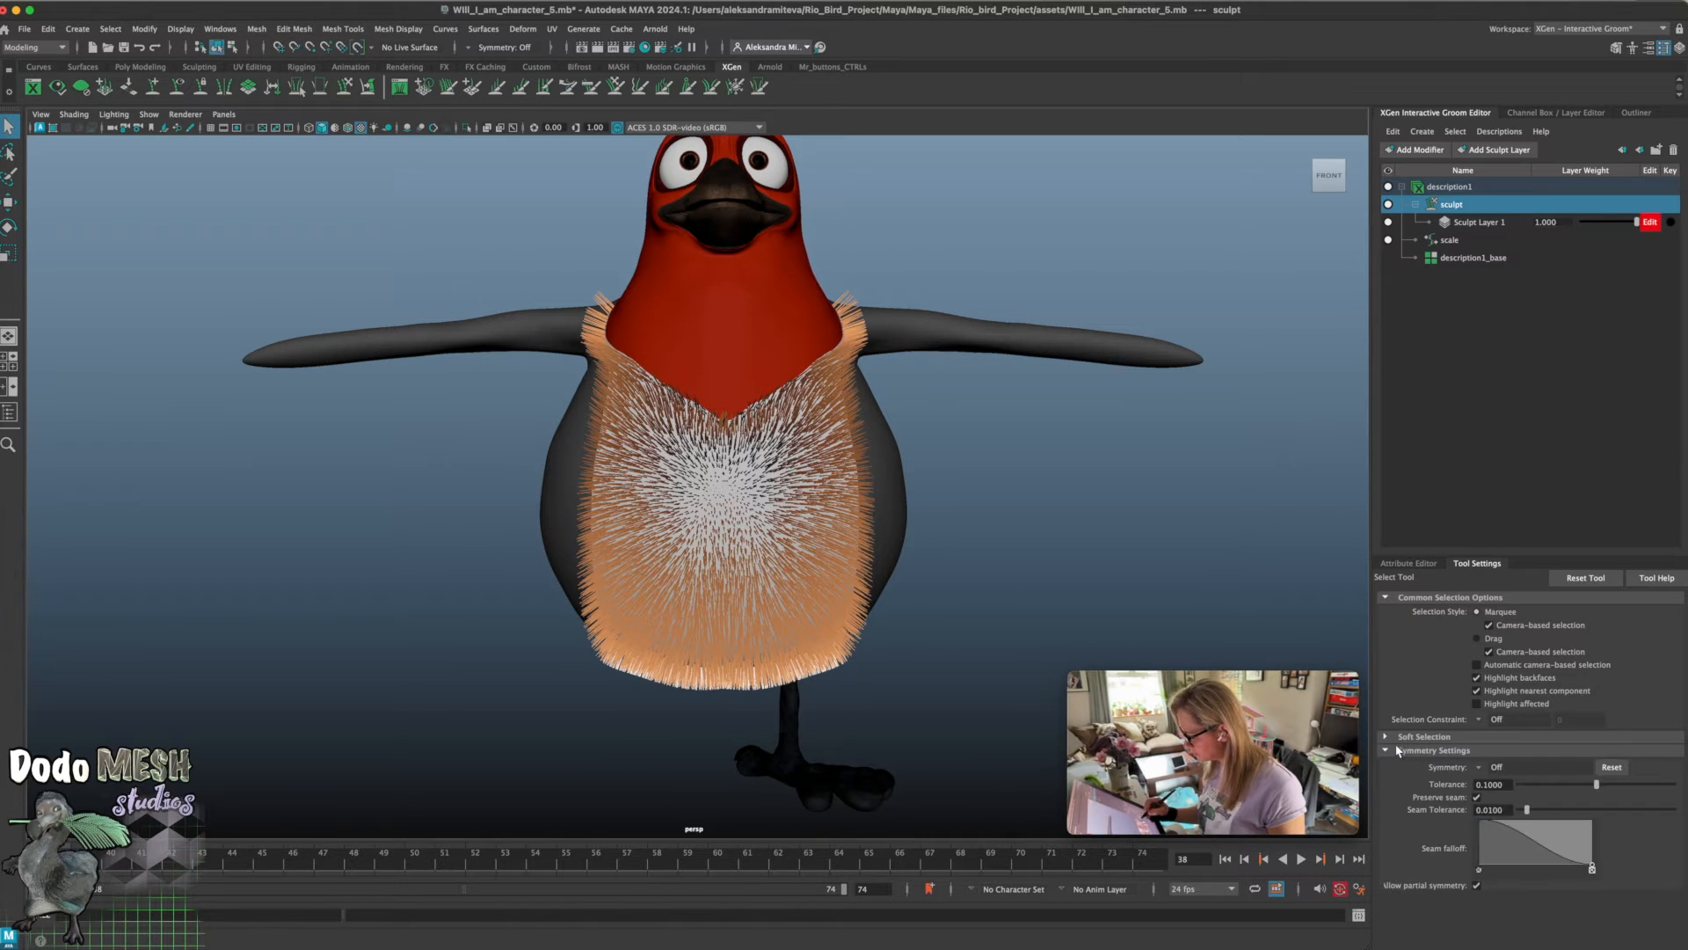
pyautogui.click(1479, 768)
pyautogui.click(1528, 787)
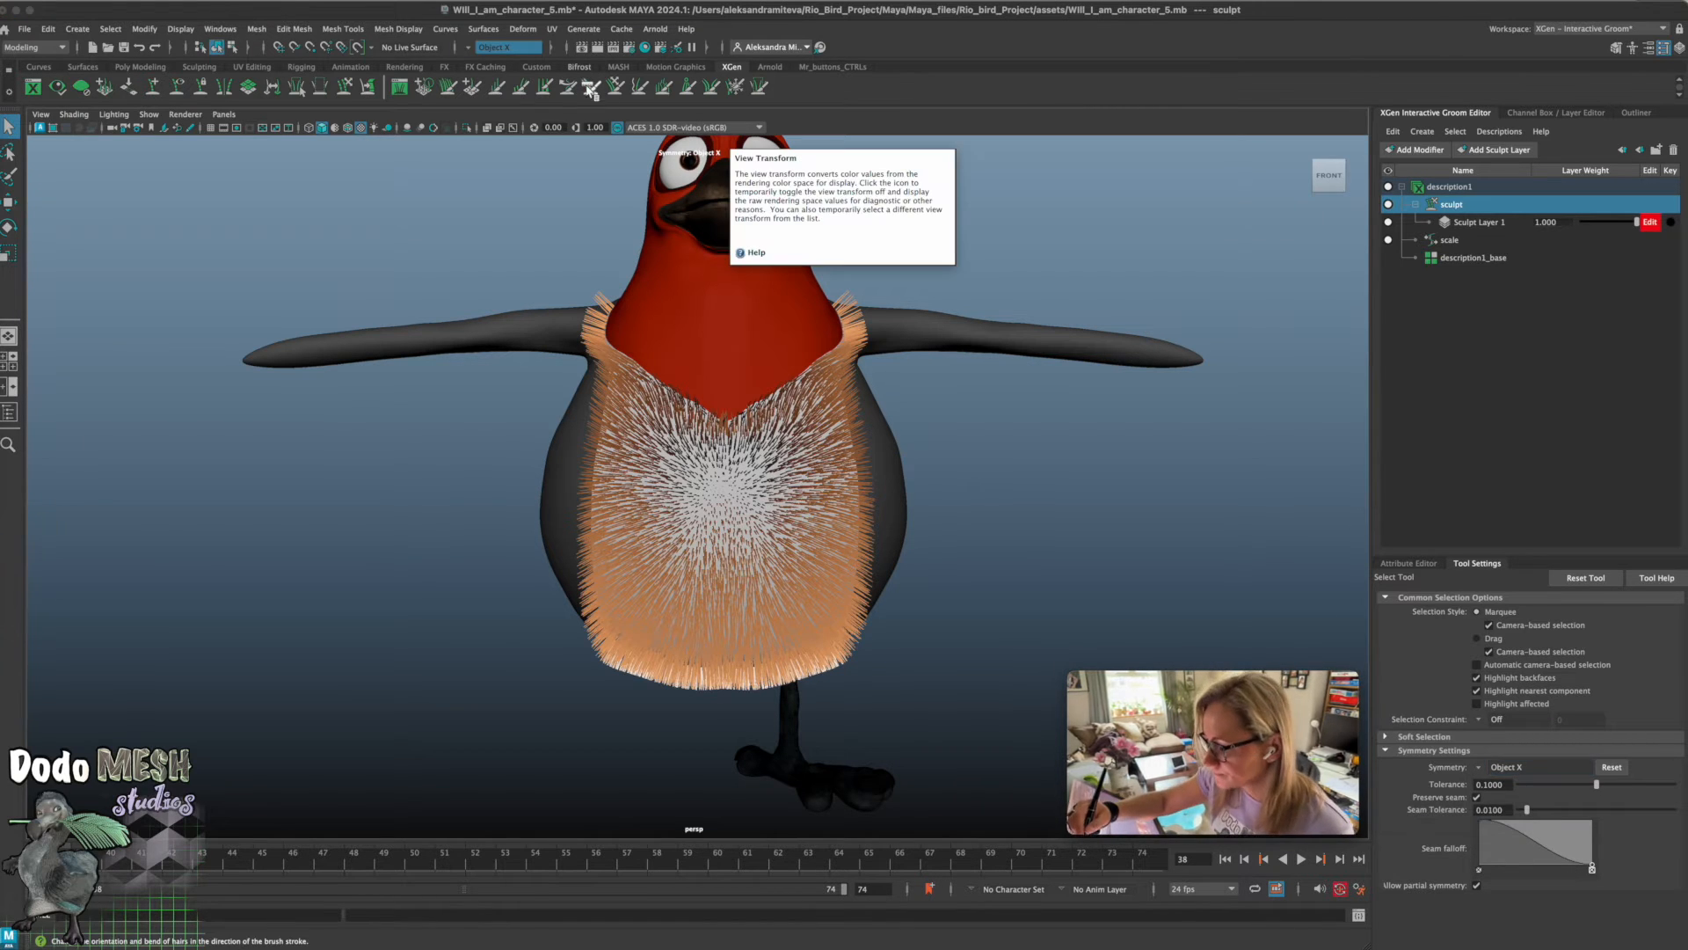
# Activate the Comb Brush, resize it and undo a test stroke on the upper belly
pyautogui.click(590, 87)
pyautogui.press('b')
pyautogui.moveTo(790, 433)
pyautogui.mouseDown()
pyautogui.moveTo(826, 411)
pyautogui.moveTo(789, 466)
pyautogui.mouseUp()
pyautogui.press('super+z')
# Set the Comb Brush's own symmetry to Object X and leave Collide with Meshes off
pyautogui.click(1417, 764)
pyautogui.click(1505, 783)
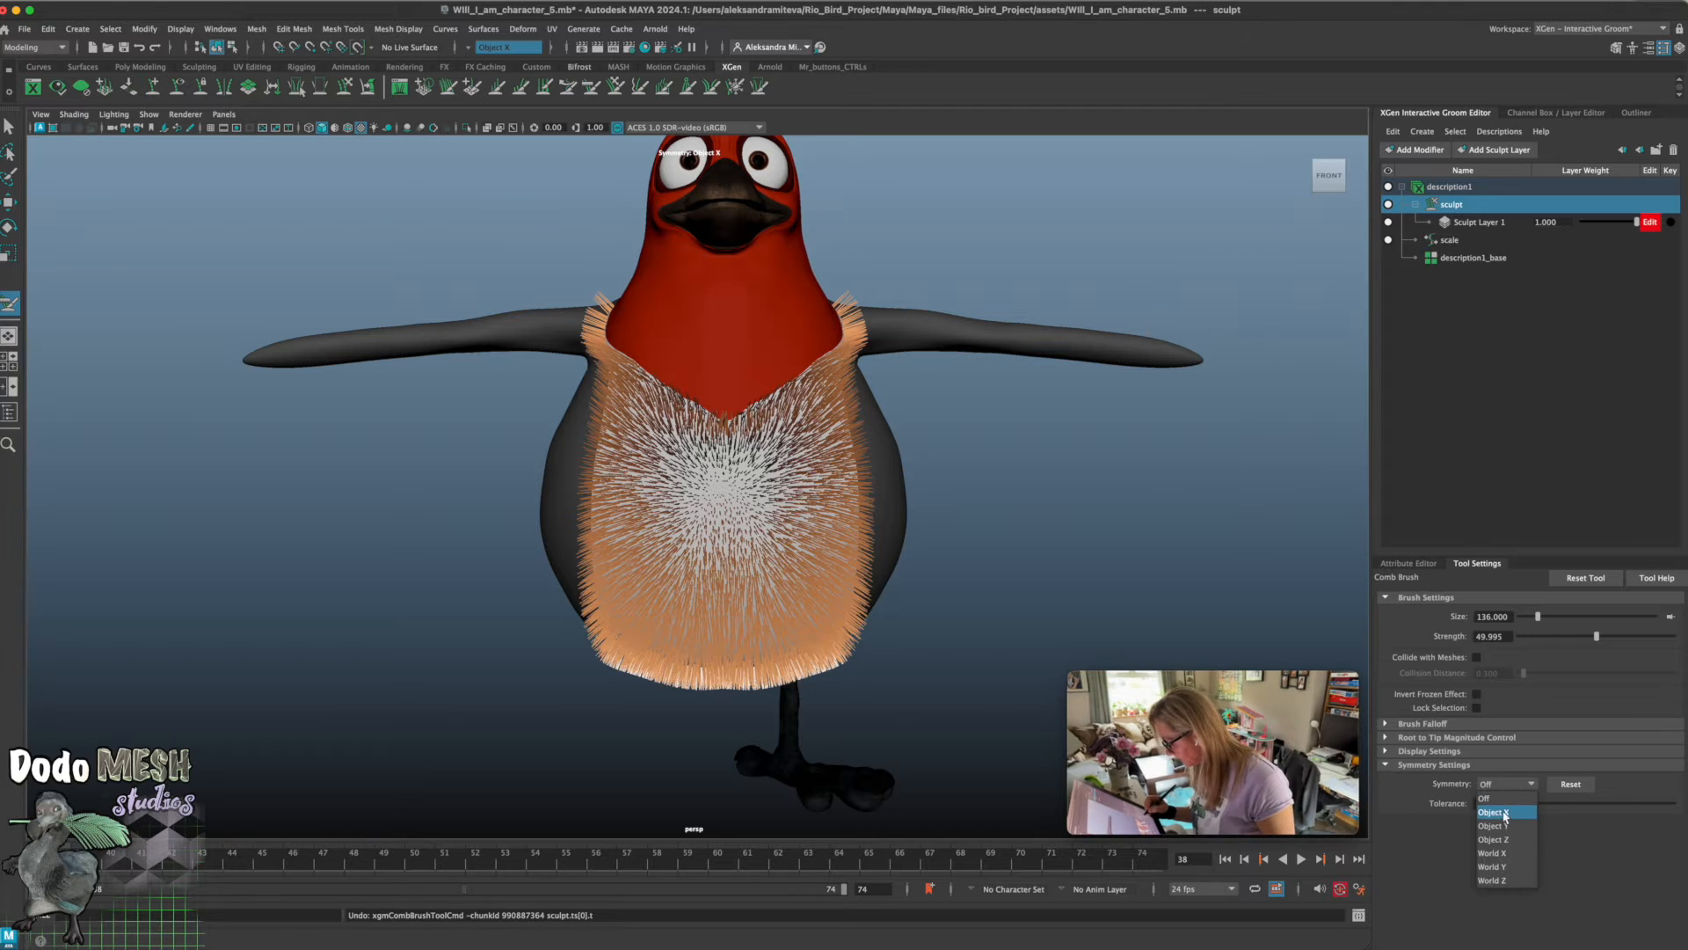
pyautogui.click(1504, 812)
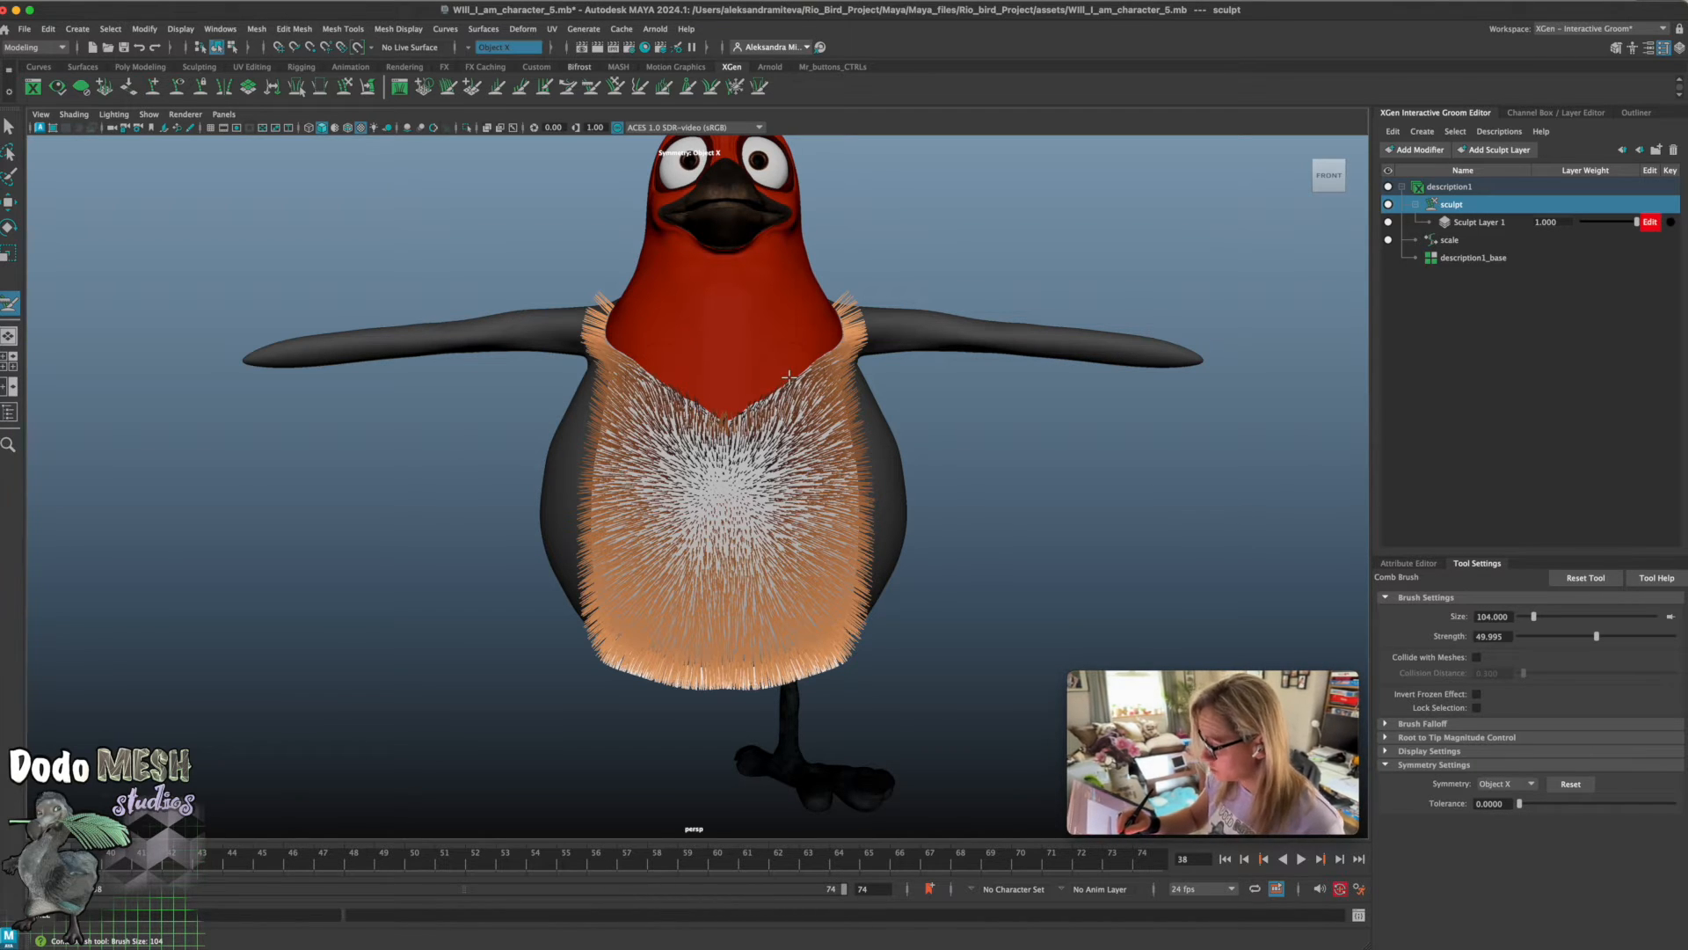
# Comb the belly splines downward from the chest to the lower edge with a brush size of 104
pyautogui.moveTo(789, 377); pyautogui.dragTo(831, 545)
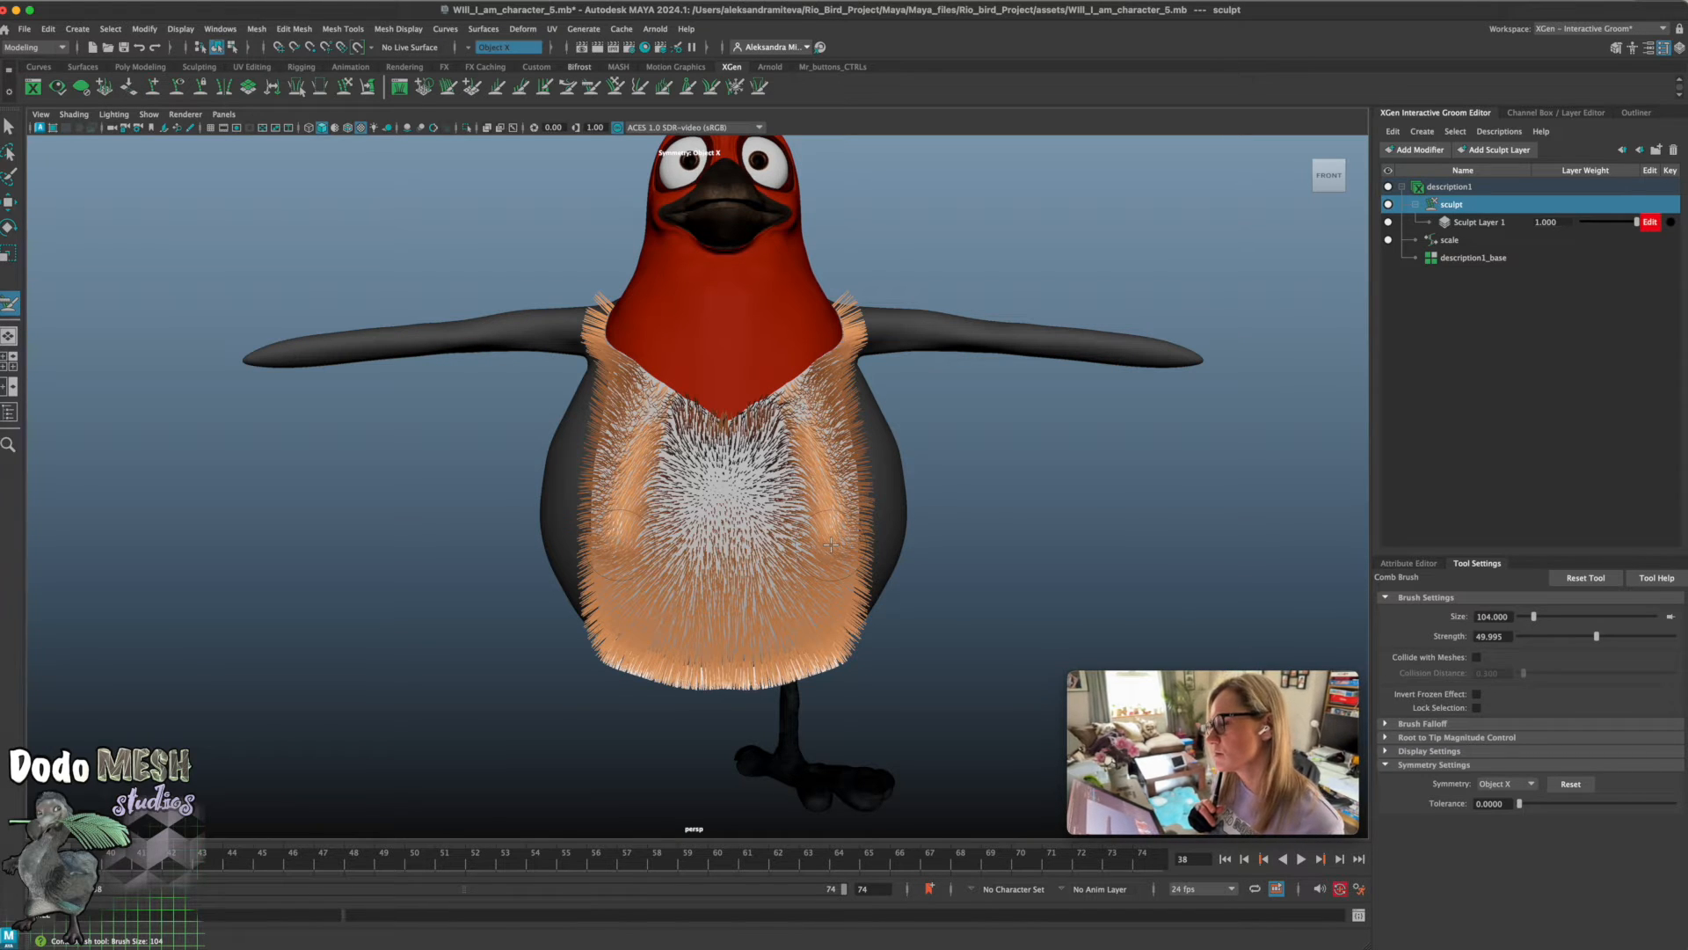
pyautogui.moveTo(767, 403)
pyautogui.mouseDown()
pyautogui.moveTo(815, 573)
pyautogui.moveTo(758, 499)
pyautogui.moveTo(793, 633)
pyautogui.mouseUp()
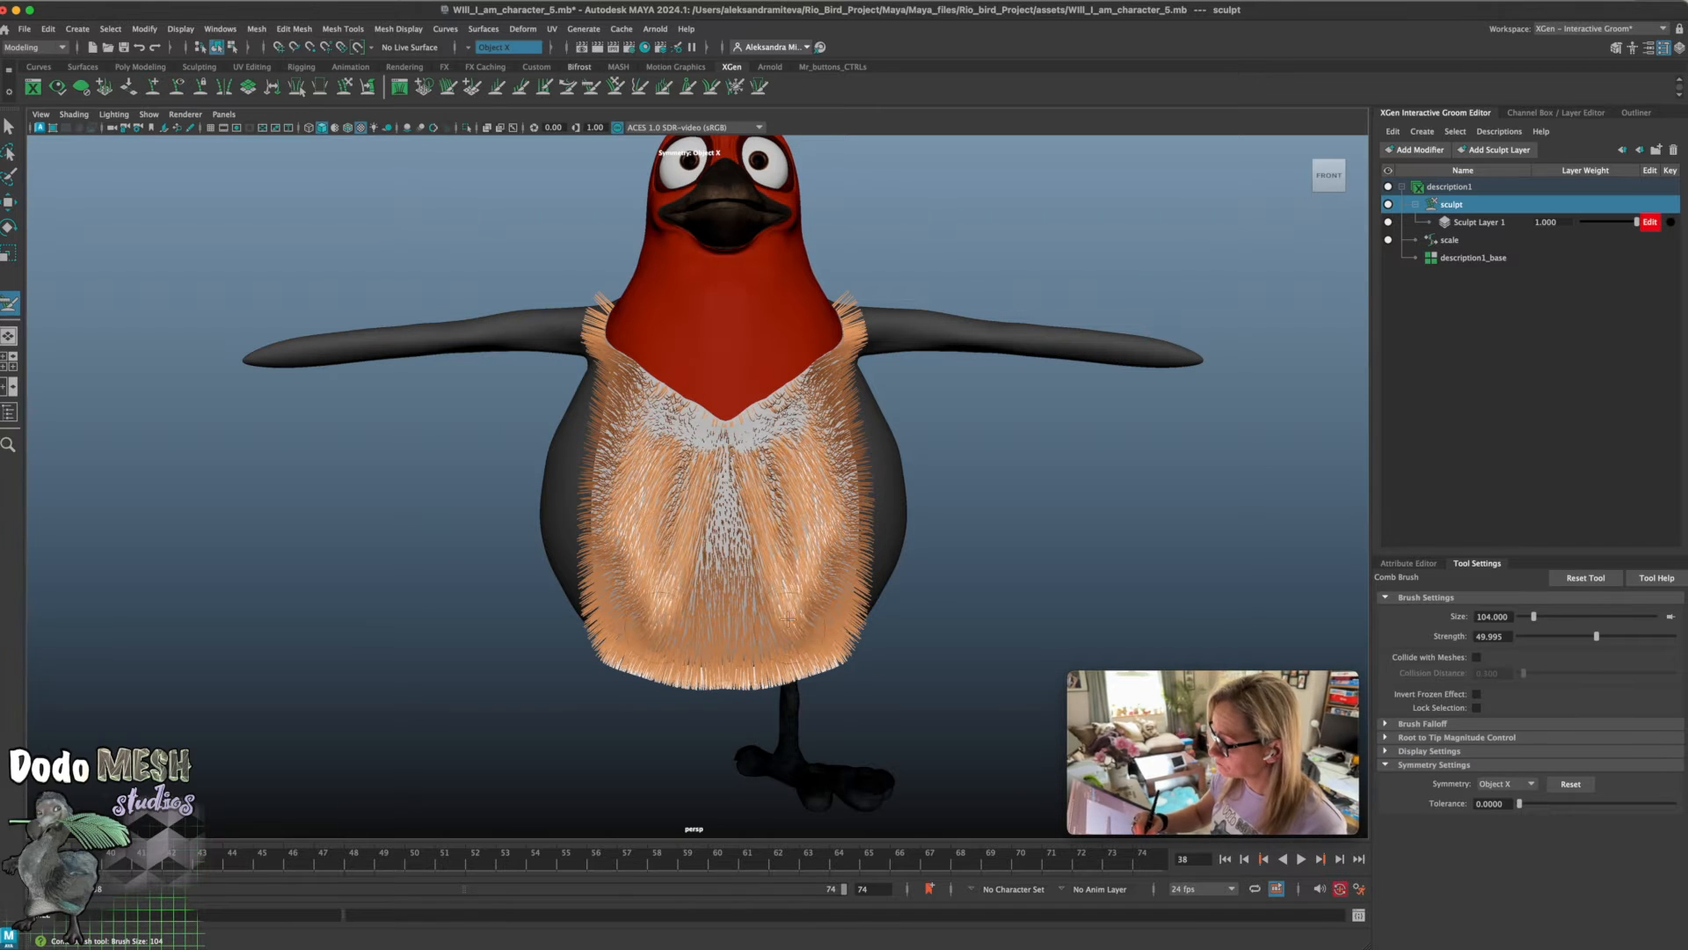
pyautogui.moveTo(737, 448)
pyautogui.mouseDown()
pyautogui.moveTo(848, 304)
pyautogui.moveTo(893, 380)
pyautogui.mouseUp()
pyautogui.moveTo(916, 471); pyautogui.dragTo(874, 655)
pyautogui.moveTo(881, 510); pyautogui.dragTo(821, 700)
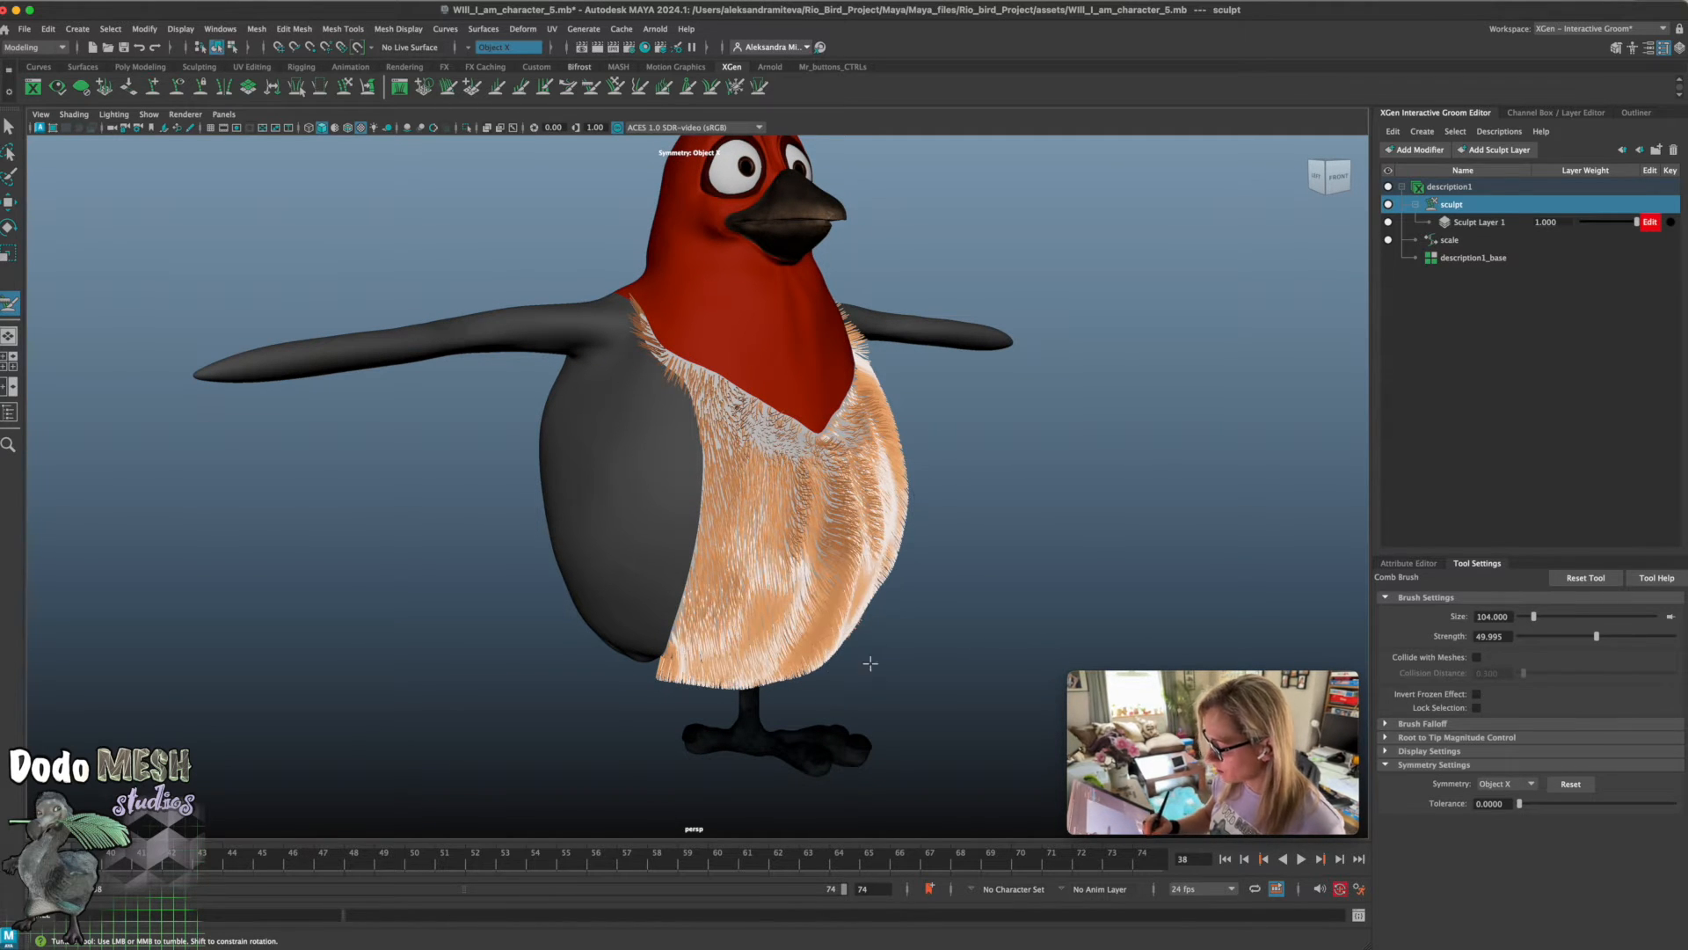
# Comb the splines along the shoulder tips and the red neck border so they follow the chest edge
pyautogui.moveTo(630, 306)
pyautogui.mouseDown()
pyautogui.moveTo(664, 378)
pyautogui.moveTo(751, 460)
pyautogui.moveTo(640, 322)
pyautogui.moveTo(691, 369)
pyautogui.moveTo(880, 695)
pyautogui.moveTo(803, 689)
pyautogui.moveTo(818, 689)
pyautogui.moveTo(802, 488)
pyautogui.mouseUp()
pyautogui.moveTo(747, 349); pyautogui.dragTo(720, 373)
pyautogui.moveTo(647, 460); pyautogui.dragTo(648, 475)
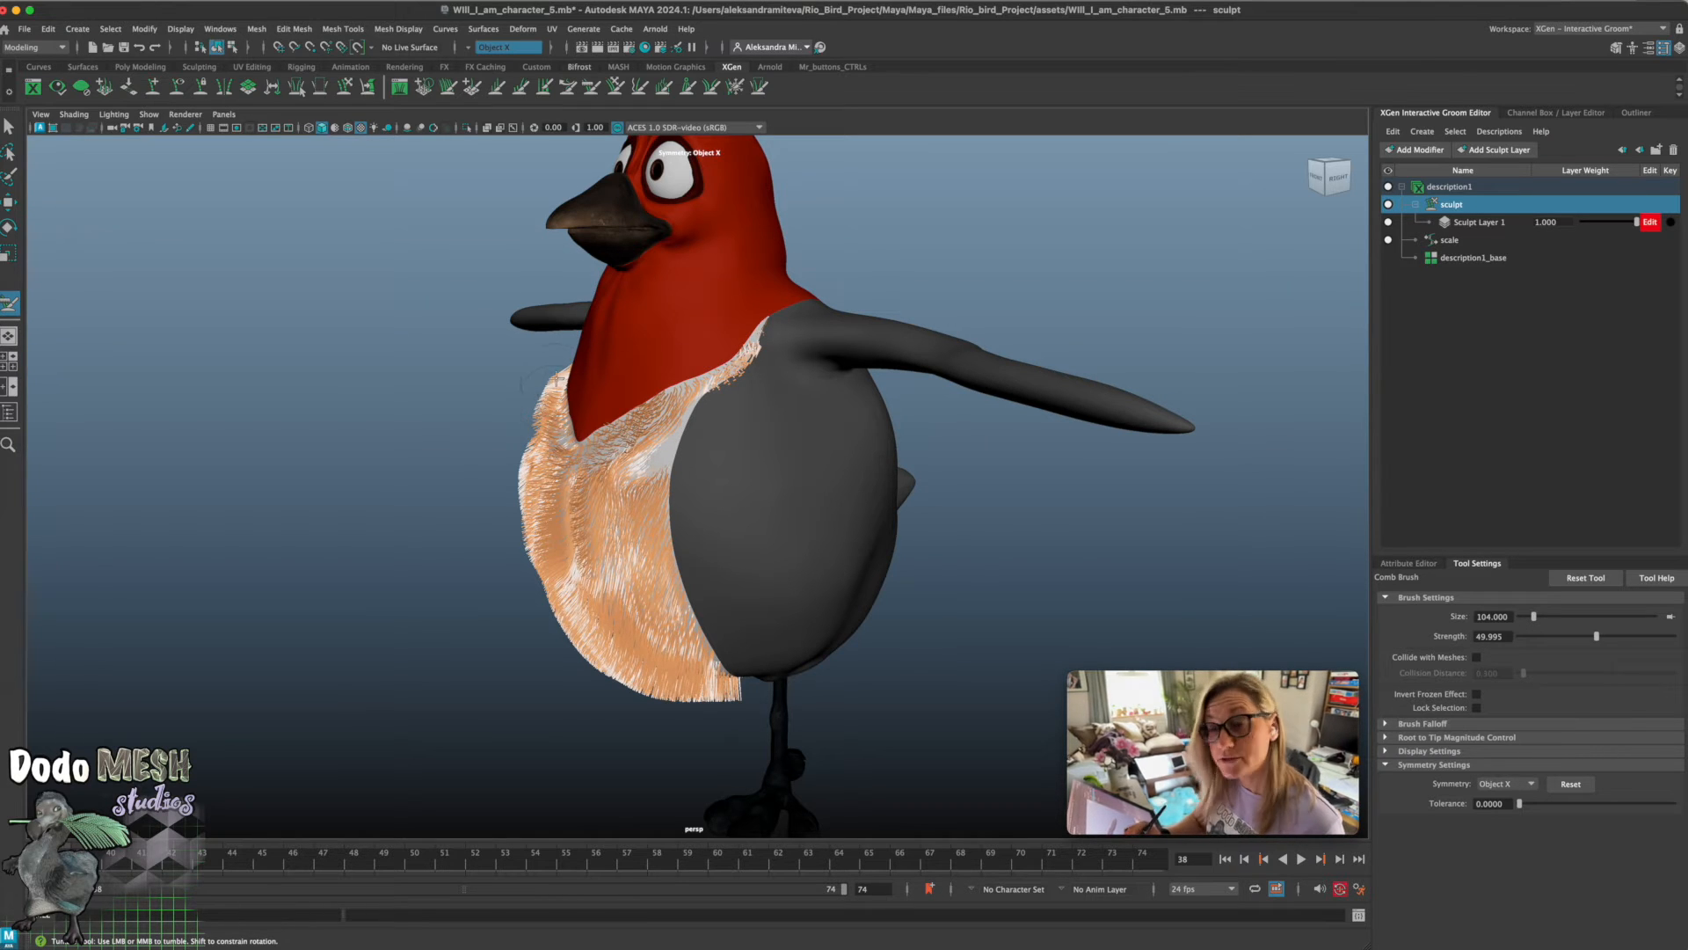
# Comb the splines down the belly's front and outer sides so they lie flat from several viewing angles
pyautogui.moveTo(554, 381)
pyautogui.mouseDown()
pyautogui.moveTo(523, 441)
pyautogui.moveTo(537, 589)
pyautogui.mouseUp()
pyautogui.keyDown('alt'); pyautogui.moveTo(863, 477); pyautogui.dragTo(1069, 483); pyautogui.keyUp('alt')
pyautogui.moveTo(854, 419)
pyautogui.mouseDown()
pyautogui.moveTo(895, 482)
pyautogui.moveTo(872, 462)
pyautogui.moveTo(890, 617)
pyautogui.moveTo(859, 515)
pyautogui.moveTo(848, 680)
pyautogui.mouseUp()
pyautogui.moveTo(844, 450); pyautogui.dragTo(845, 496)
pyautogui.moveTo(934, 641)
pyautogui.keyDown('alt'); pyautogui.mouseDown()
pyautogui.moveTo(844, 639)
pyautogui.moveTo(679, 411)
pyautogui.mouseUp(); pyautogui.keyUp('alt')
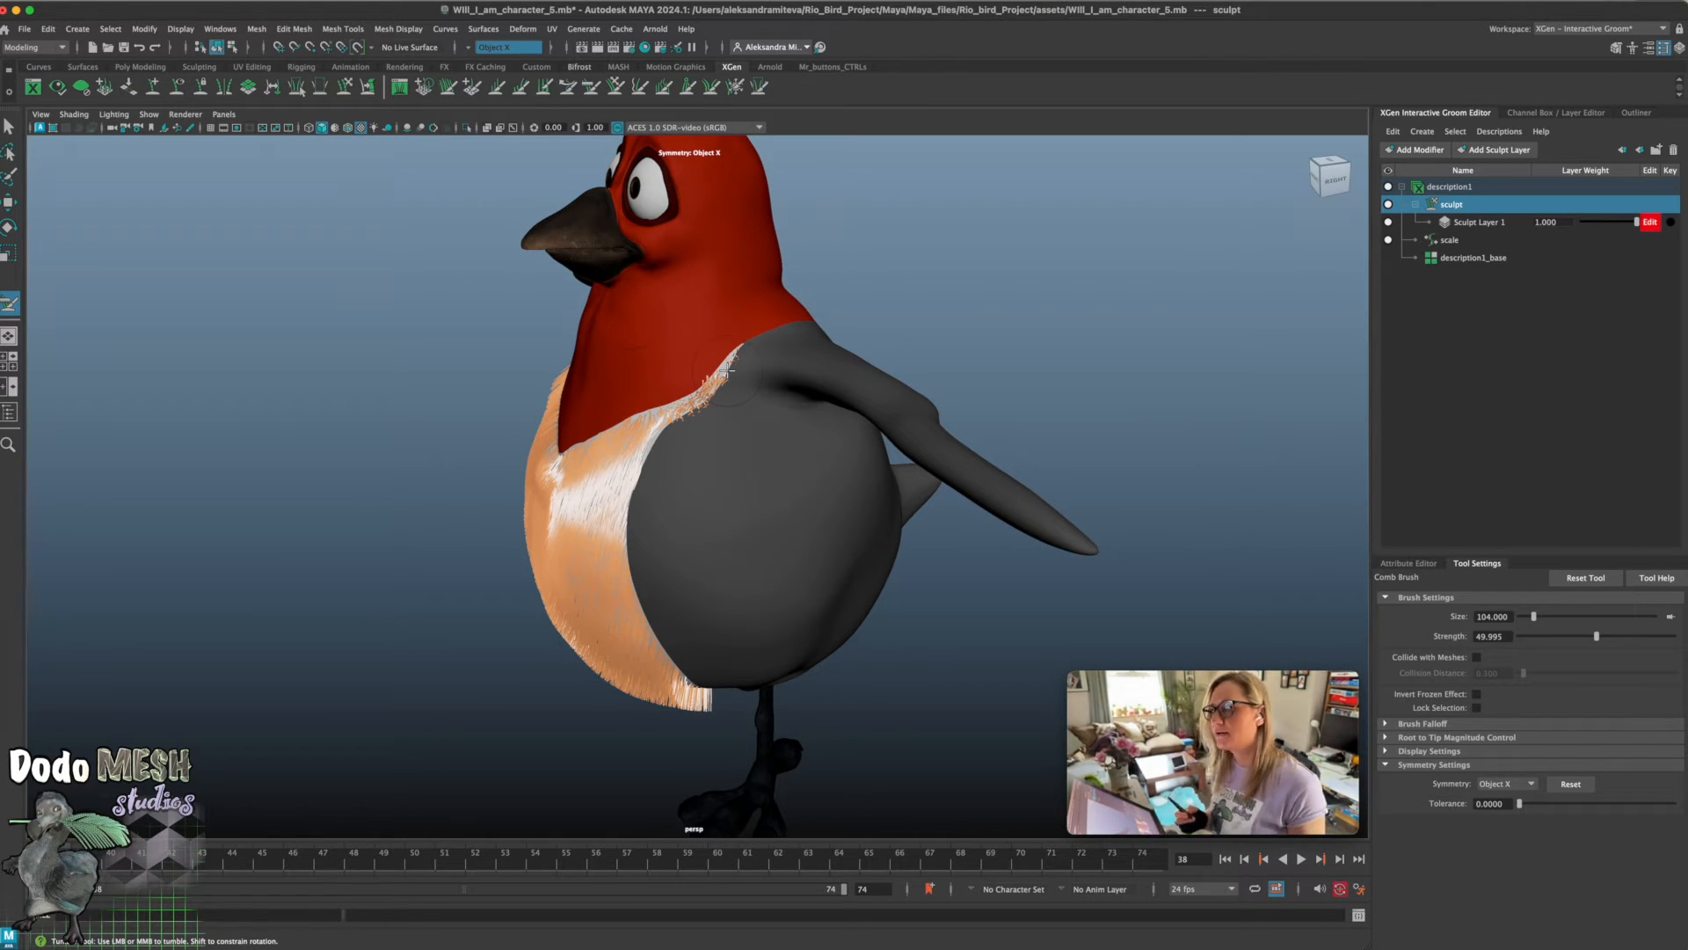
pyautogui.keyDown('alt'); pyautogui.moveTo(728, 371); pyautogui.dragTo(1109, 375); pyautogui.keyUp('alt')
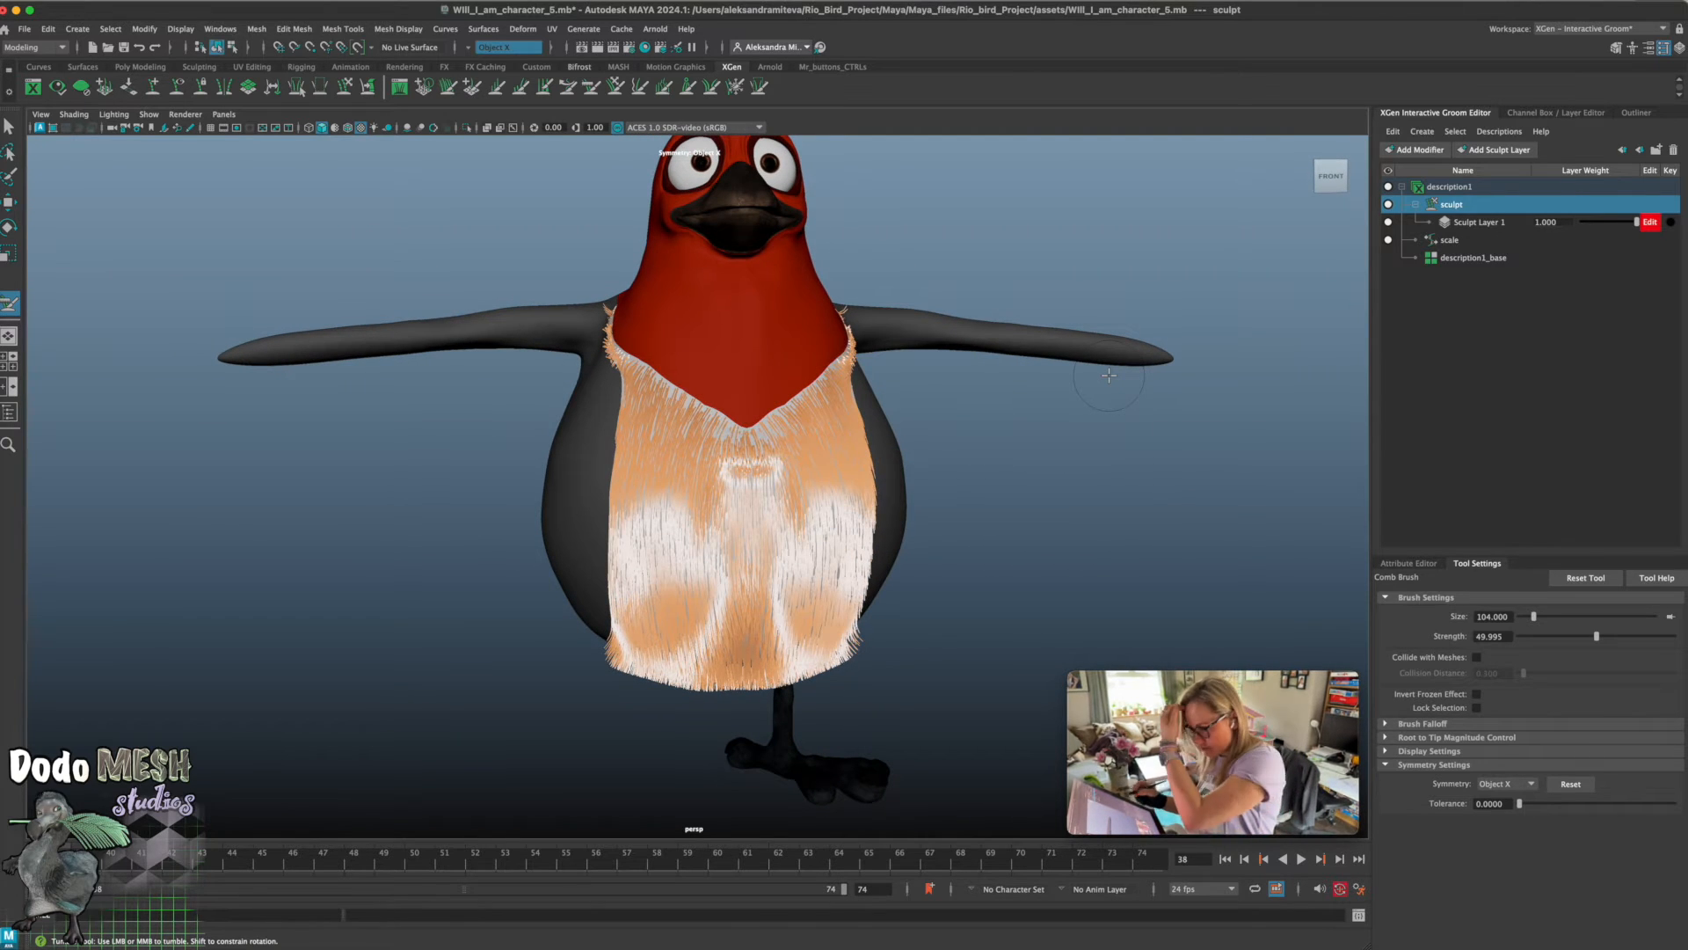
# Save the scene and set the Scale value of description1's scale modifier to 1.110
pyautogui.click(1461, 185)
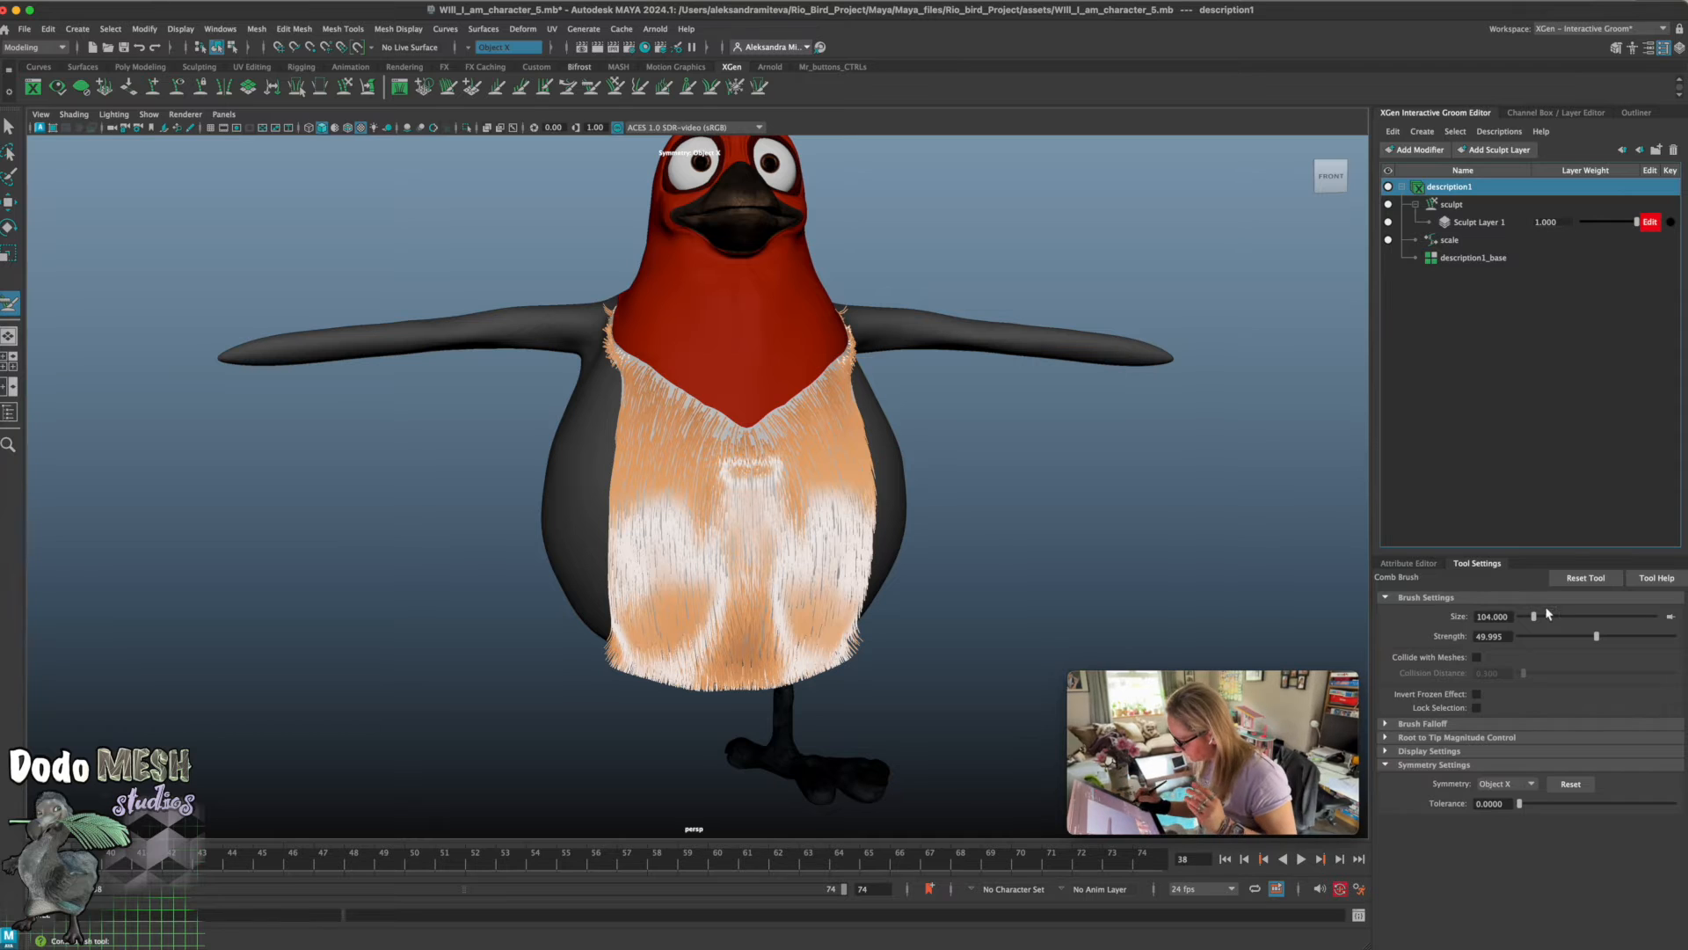
pyautogui.click(1423, 564)
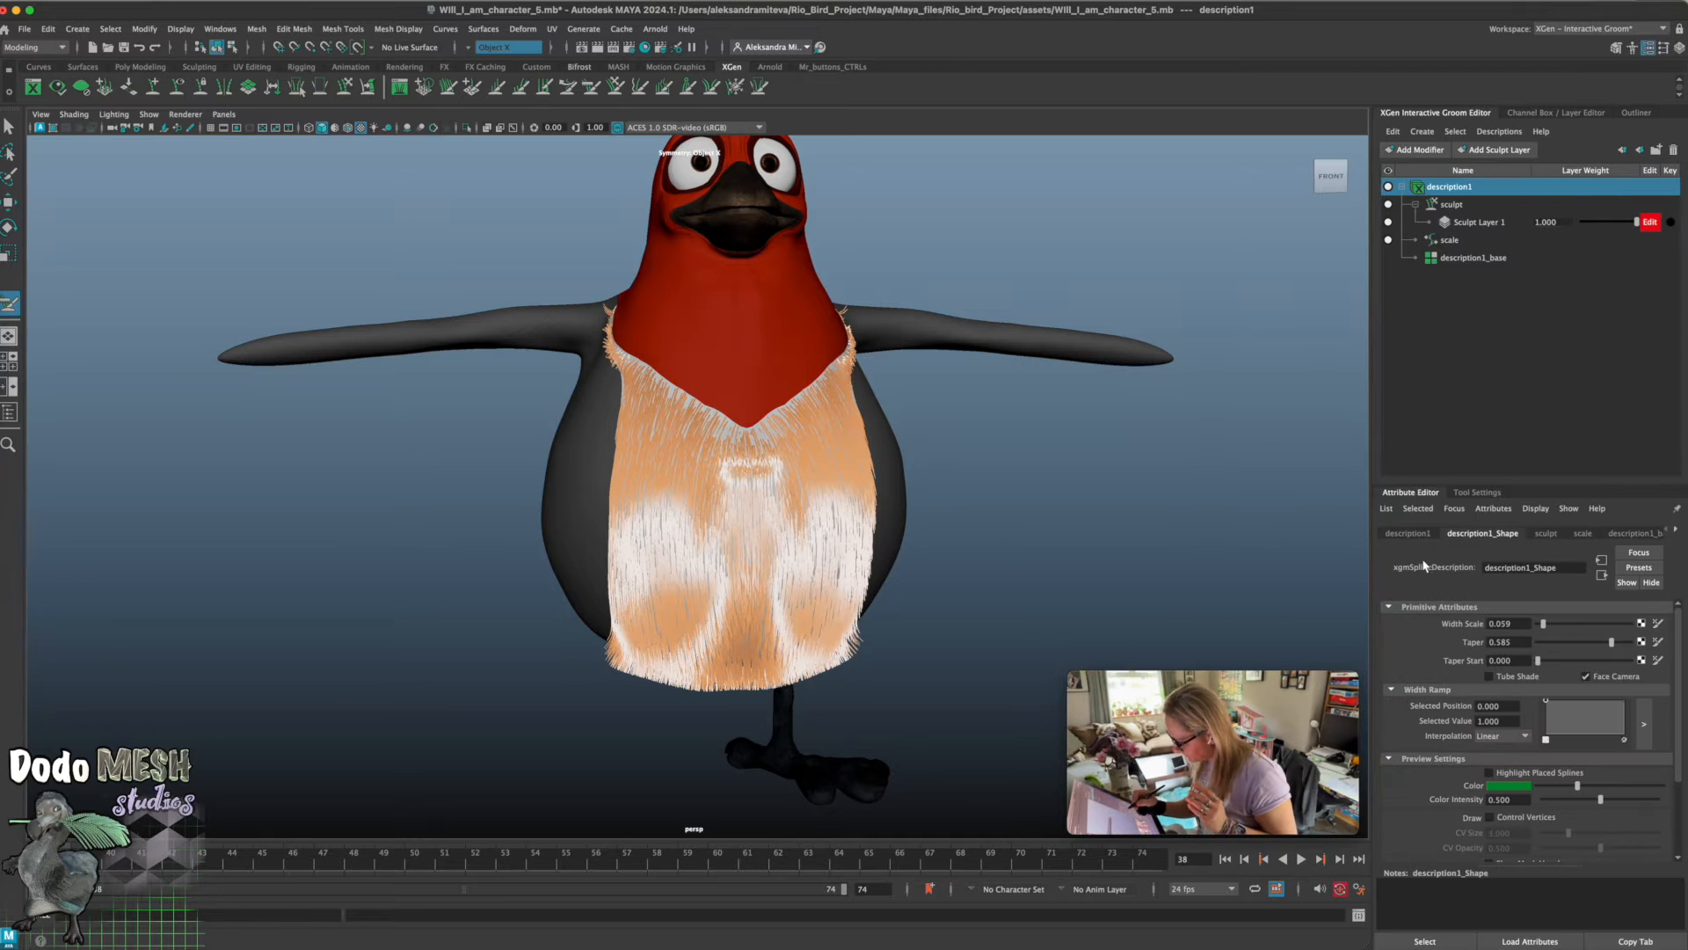
pyautogui.click(1580, 533)
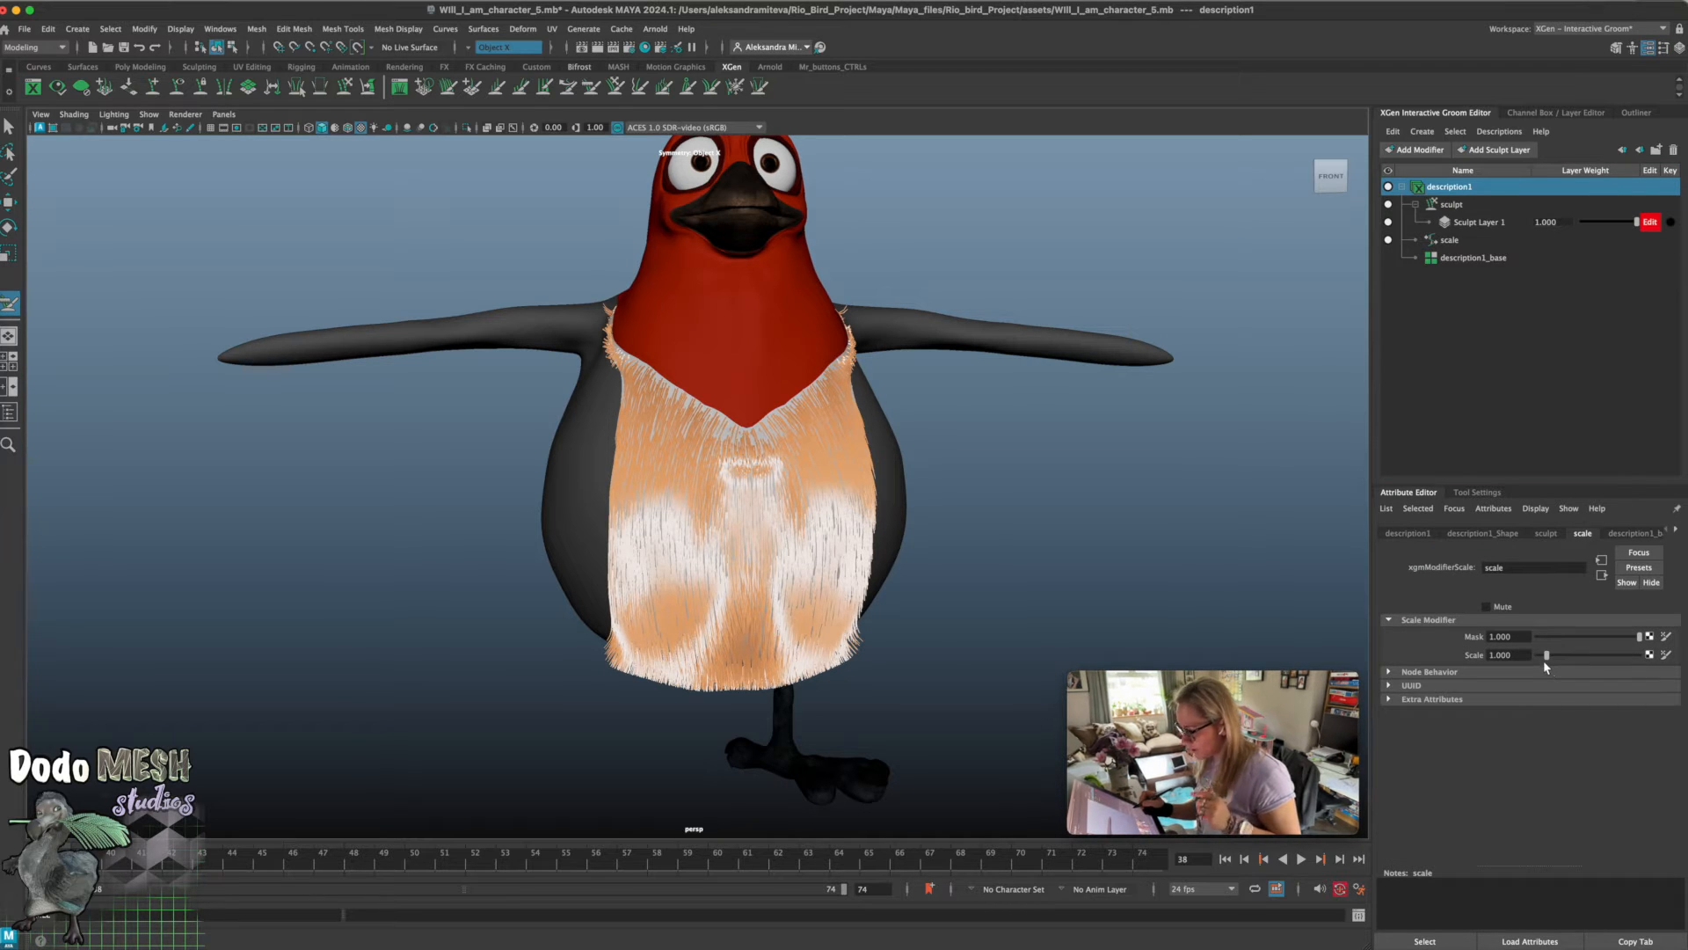
pyautogui.press('super+s')
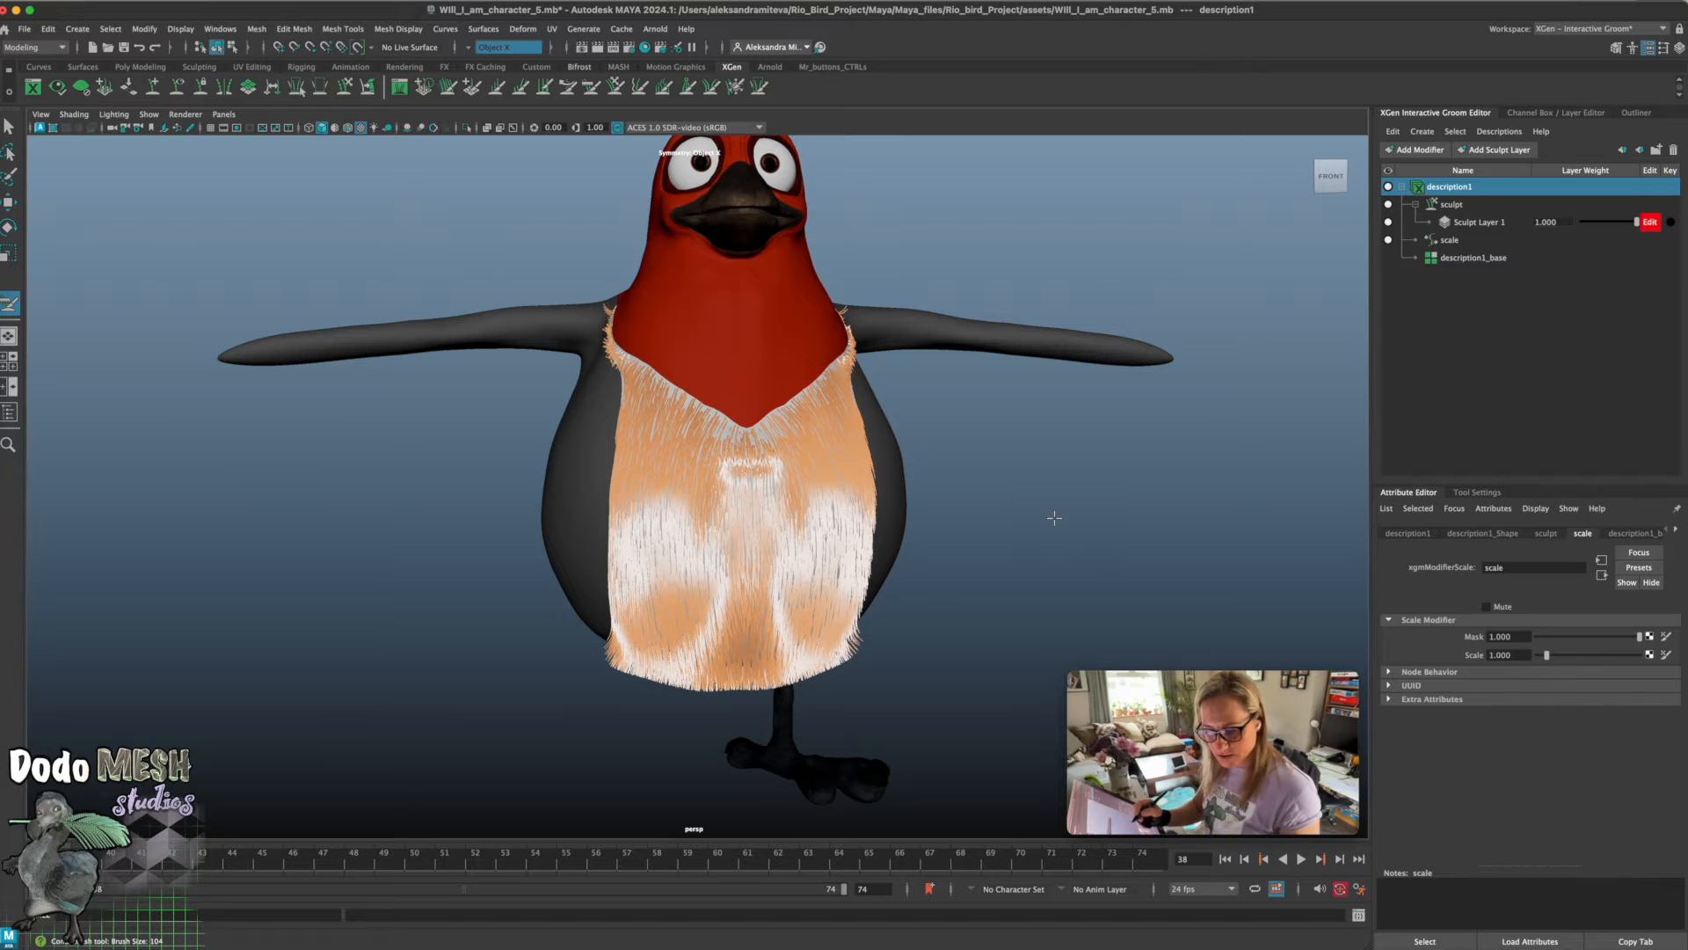
pyautogui.press('y')
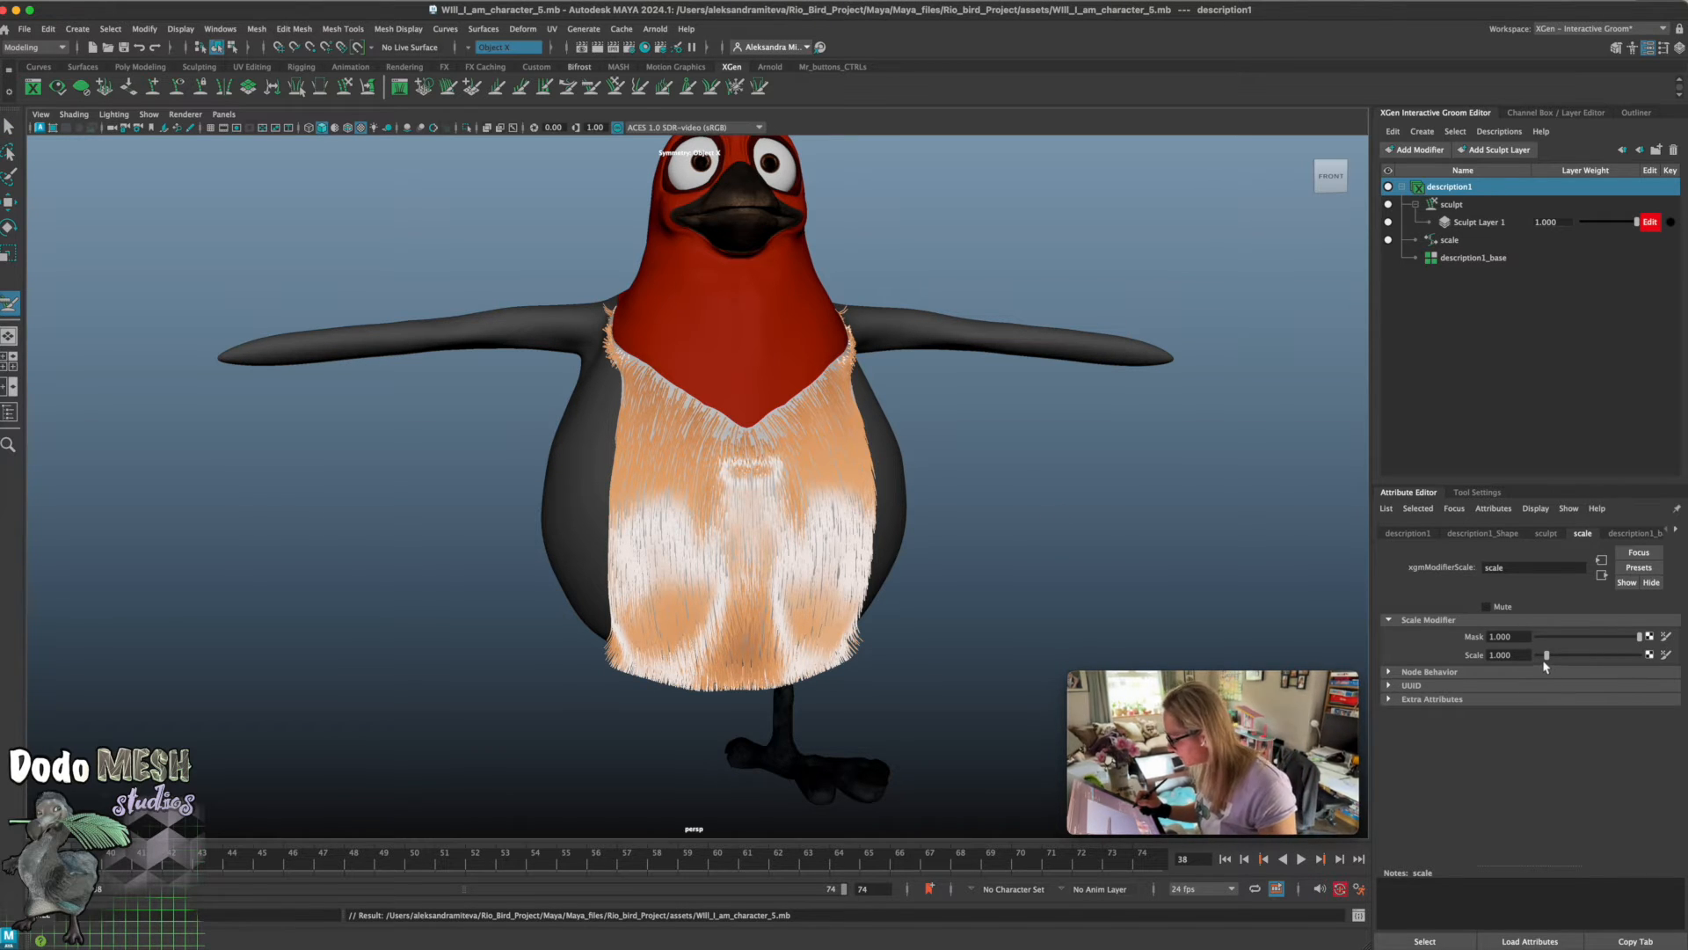
pyautogui.moveTo(1547, 656); pyautogui.dragTo(1557, 661)
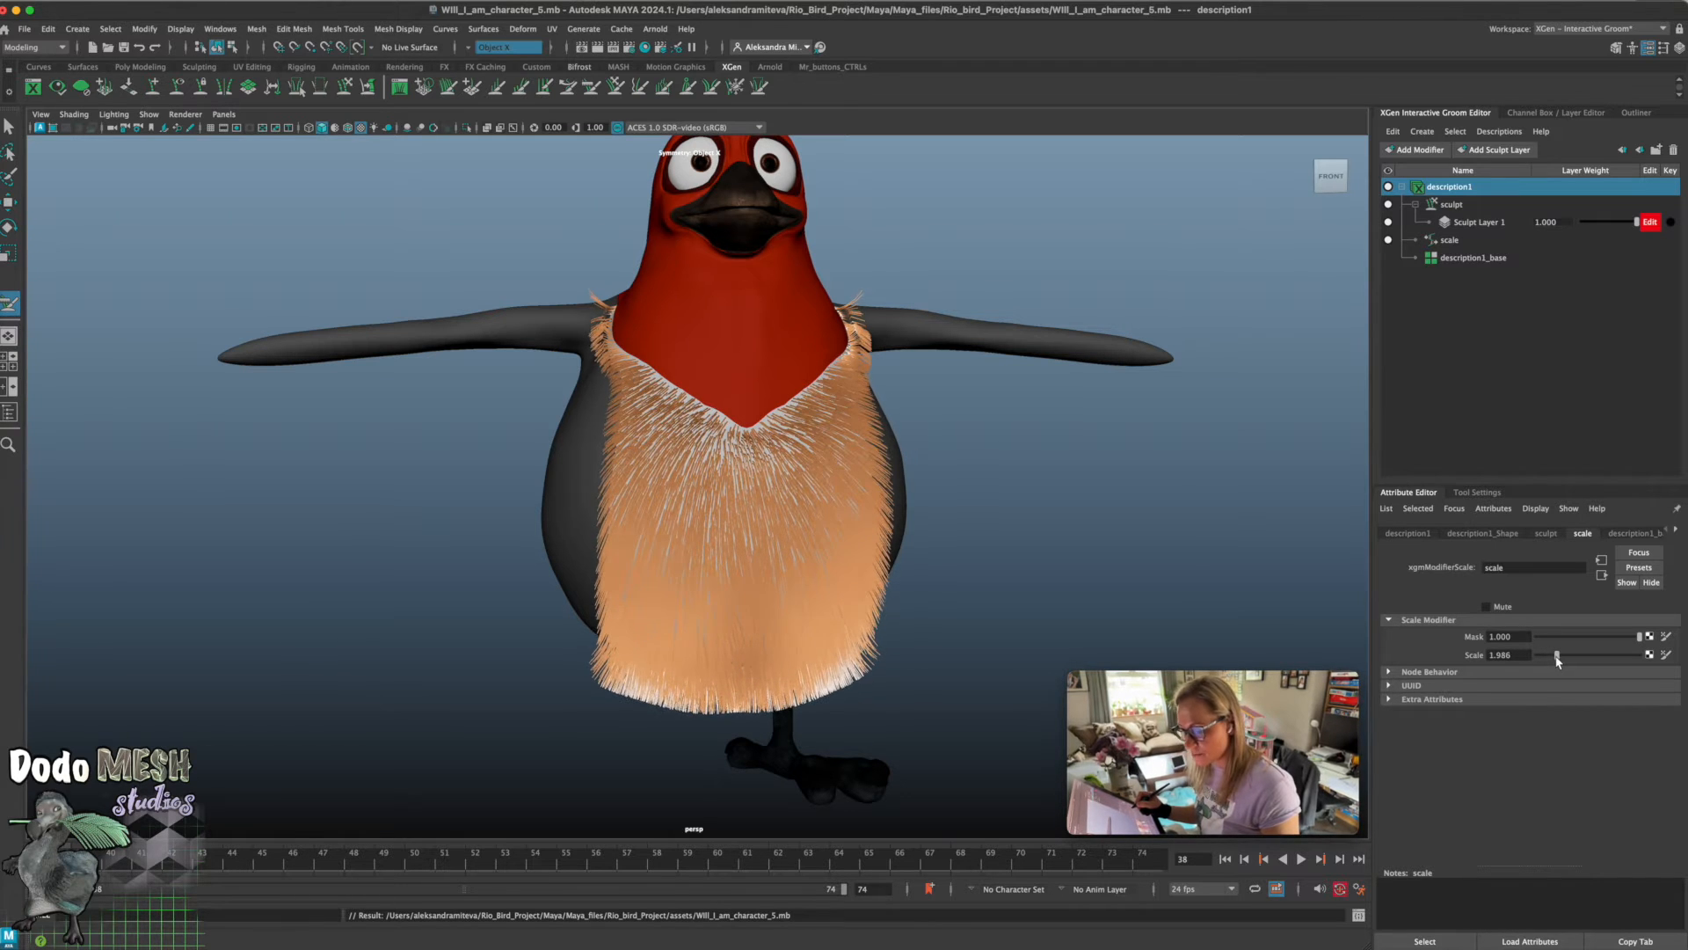
pyautogui.moveTo(1557, 661); pyautogui.dragTo(1548, 661)
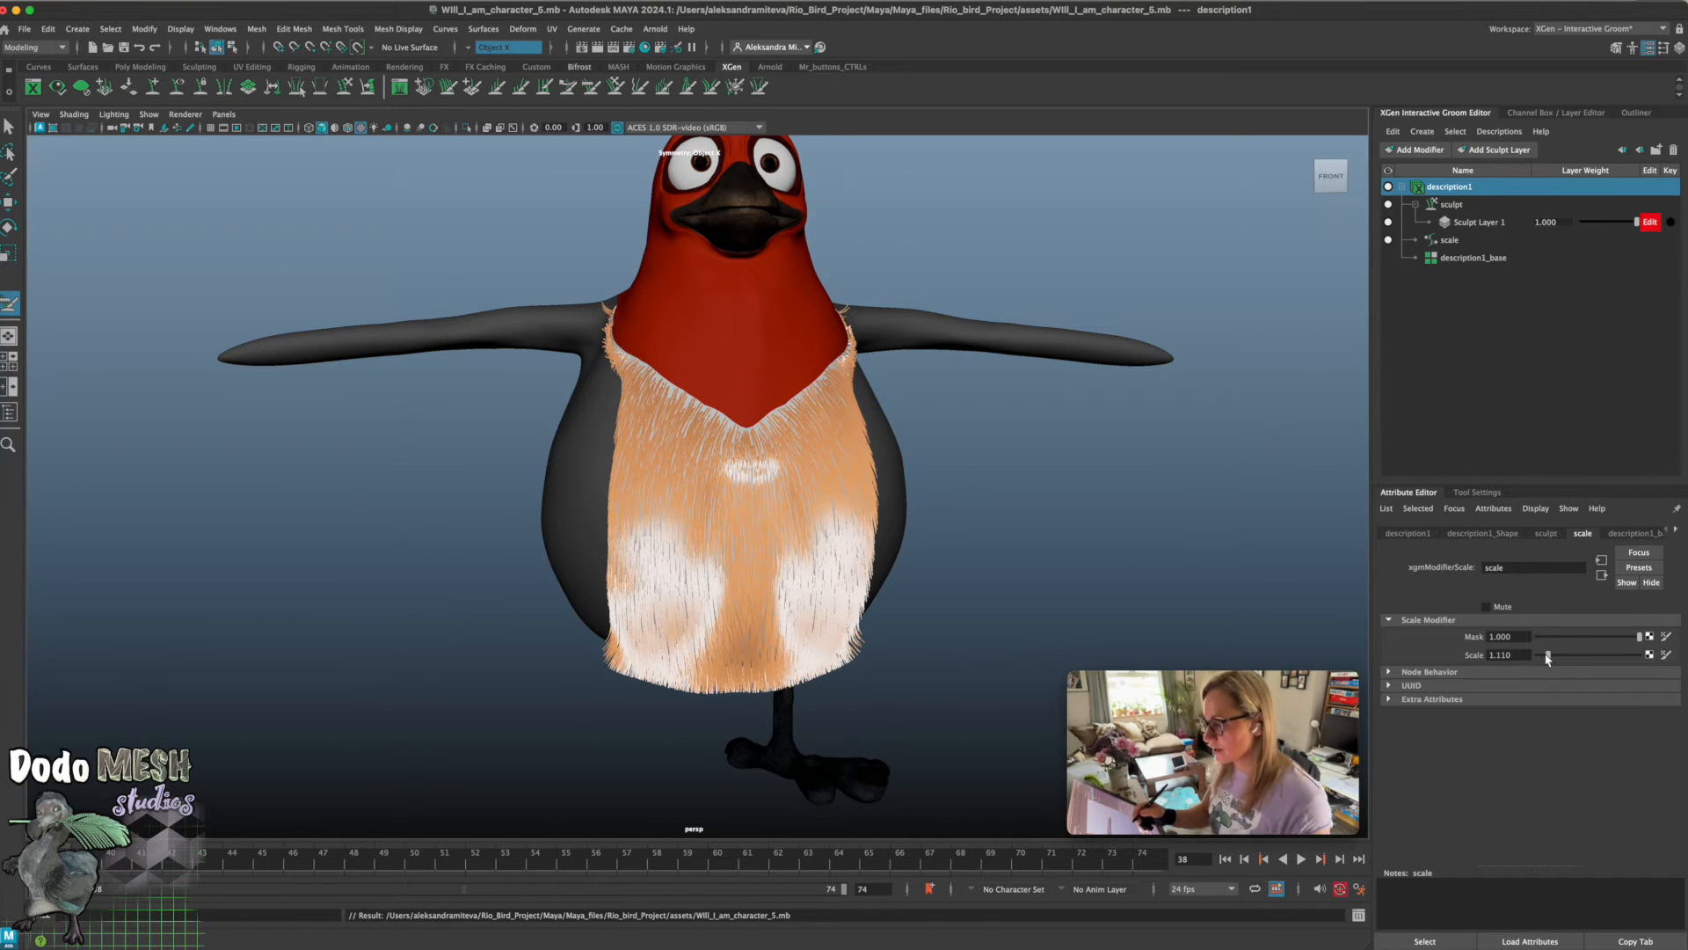
# Comb the splines along the belly's lower edge backward under the body on Sculpt Layer 1
pyautogui.keyDown('alt'); pyautogui.moveTo(999, 553); pyautogui.dragTo(987, 538); pyautogui.keyUp('alt')
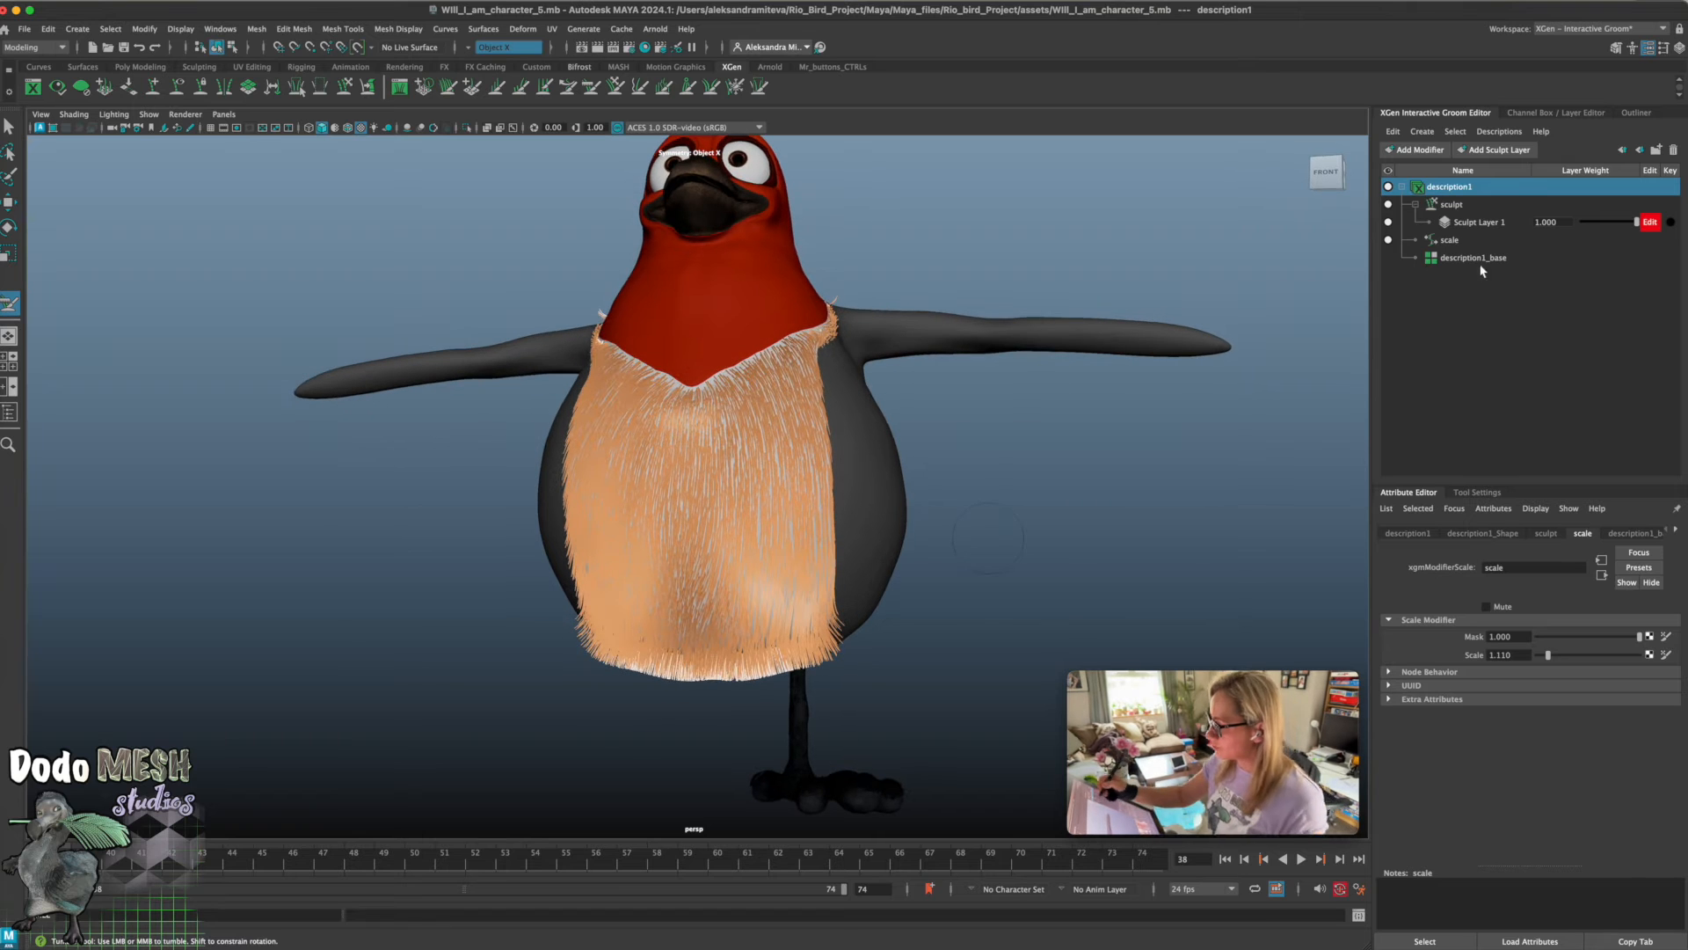
pyautogui.keyDown('alt'); pyautogui.moveTo(990, 596); pyautogui.dragTo(1042, 602); pyautogui.keyUp('alt')
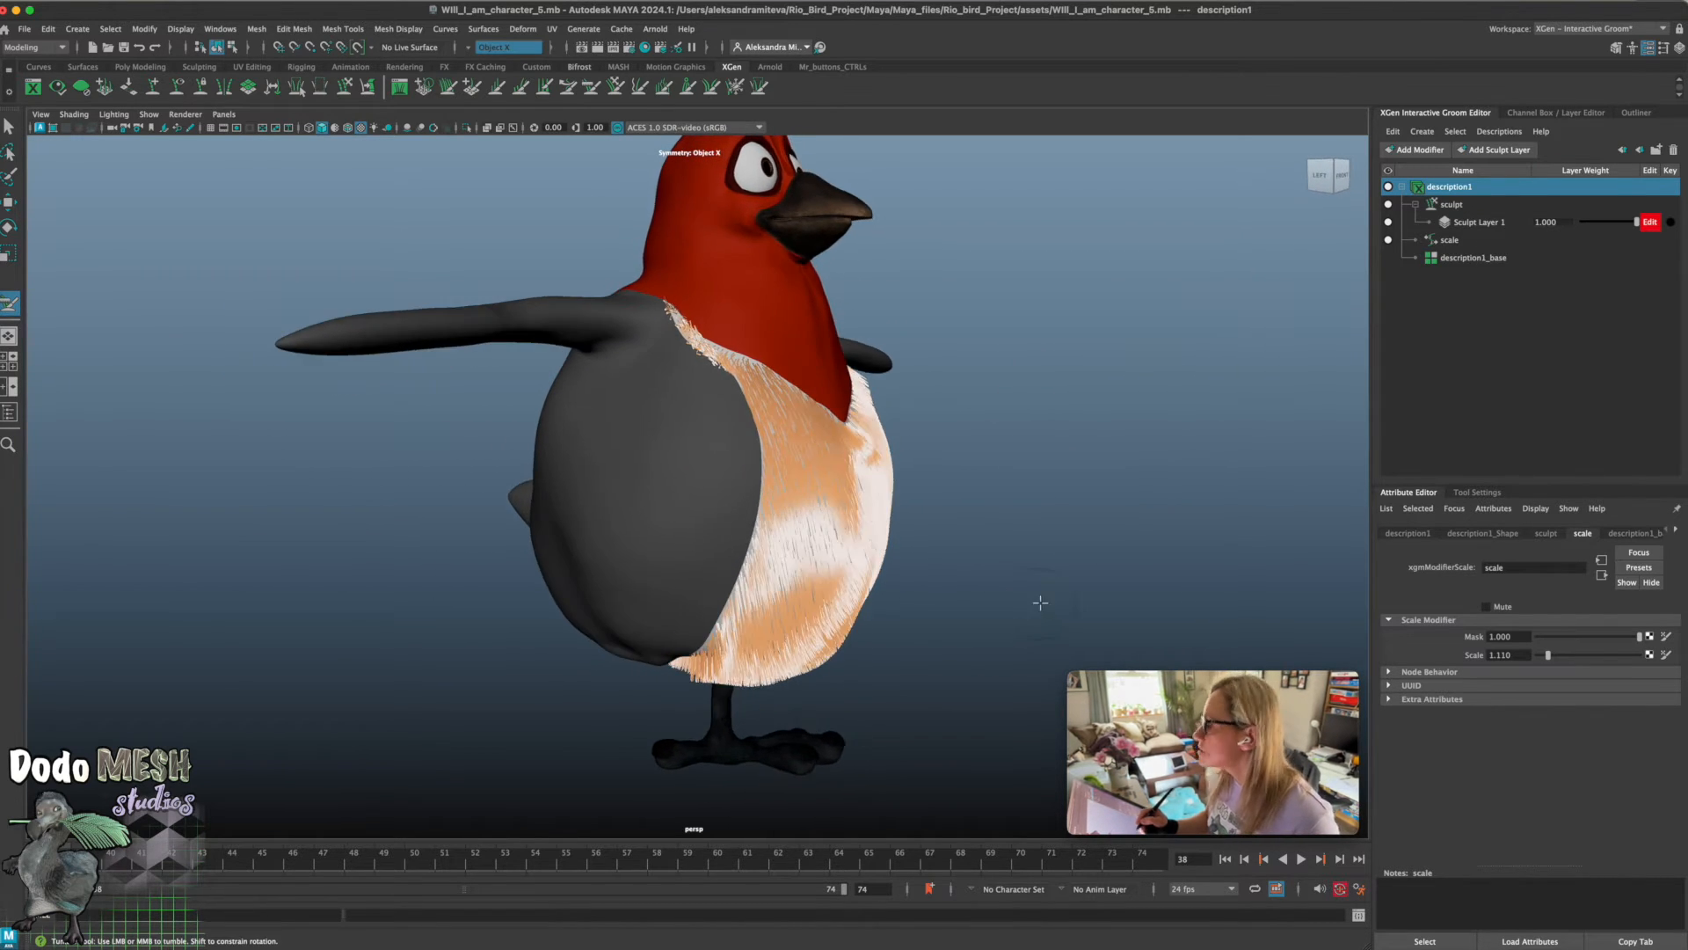
pyautogui.click(1486, 223)
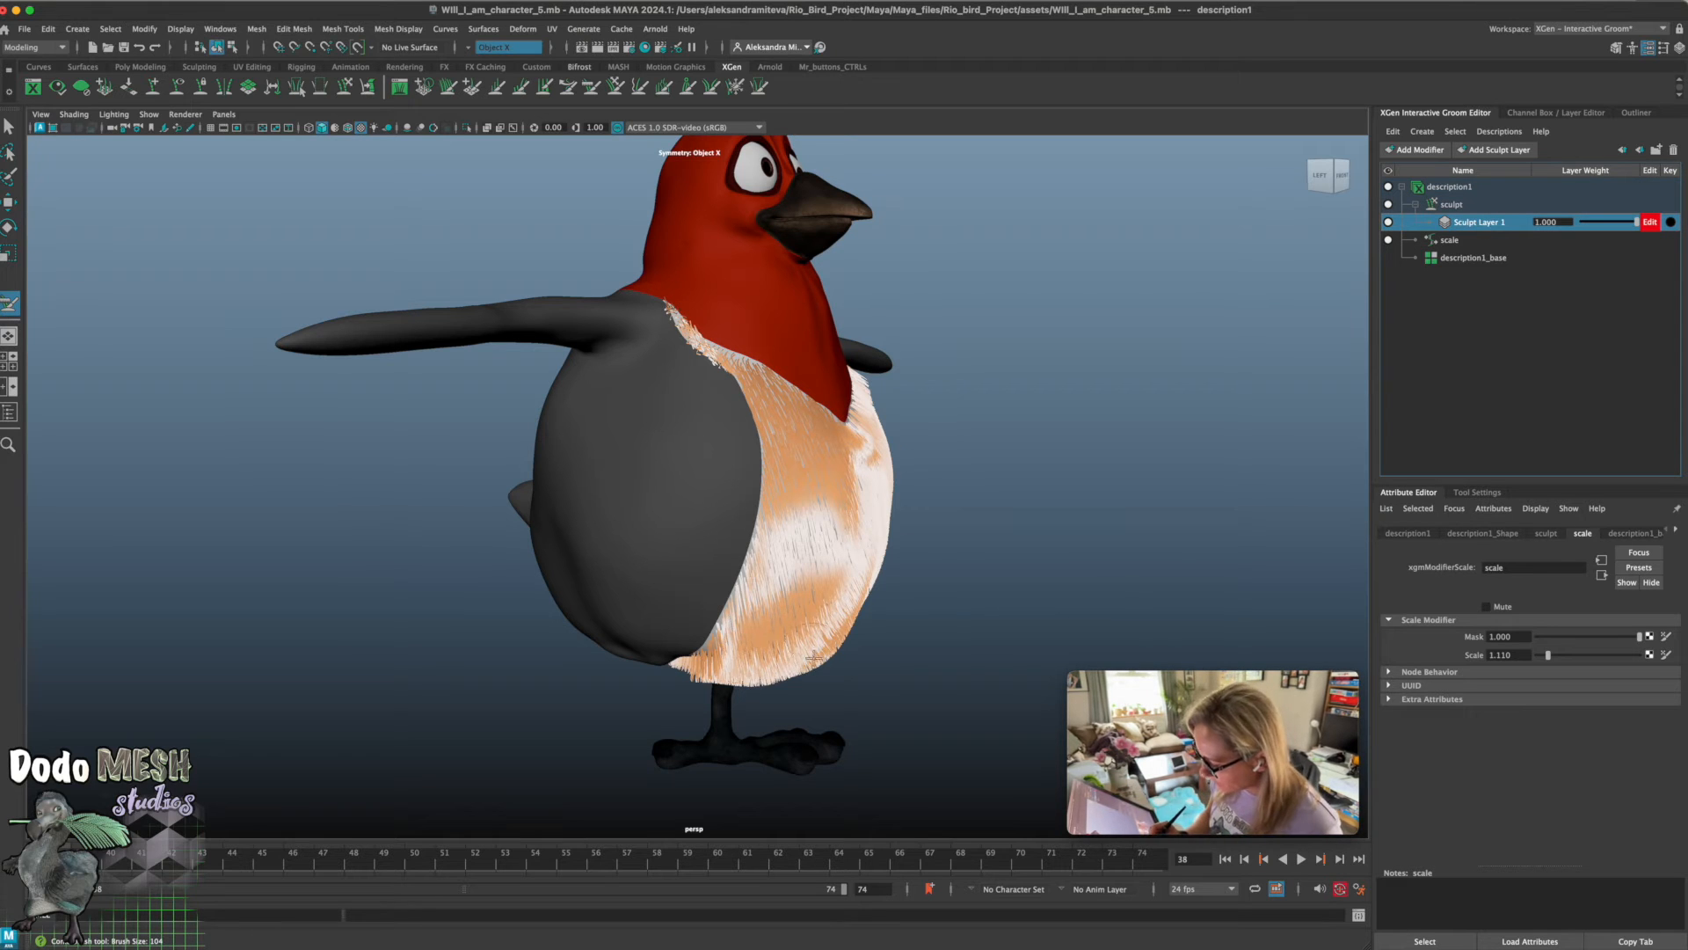
pyautogui.moveTo(749, 686); pyautogui.dragTo(672, 702)
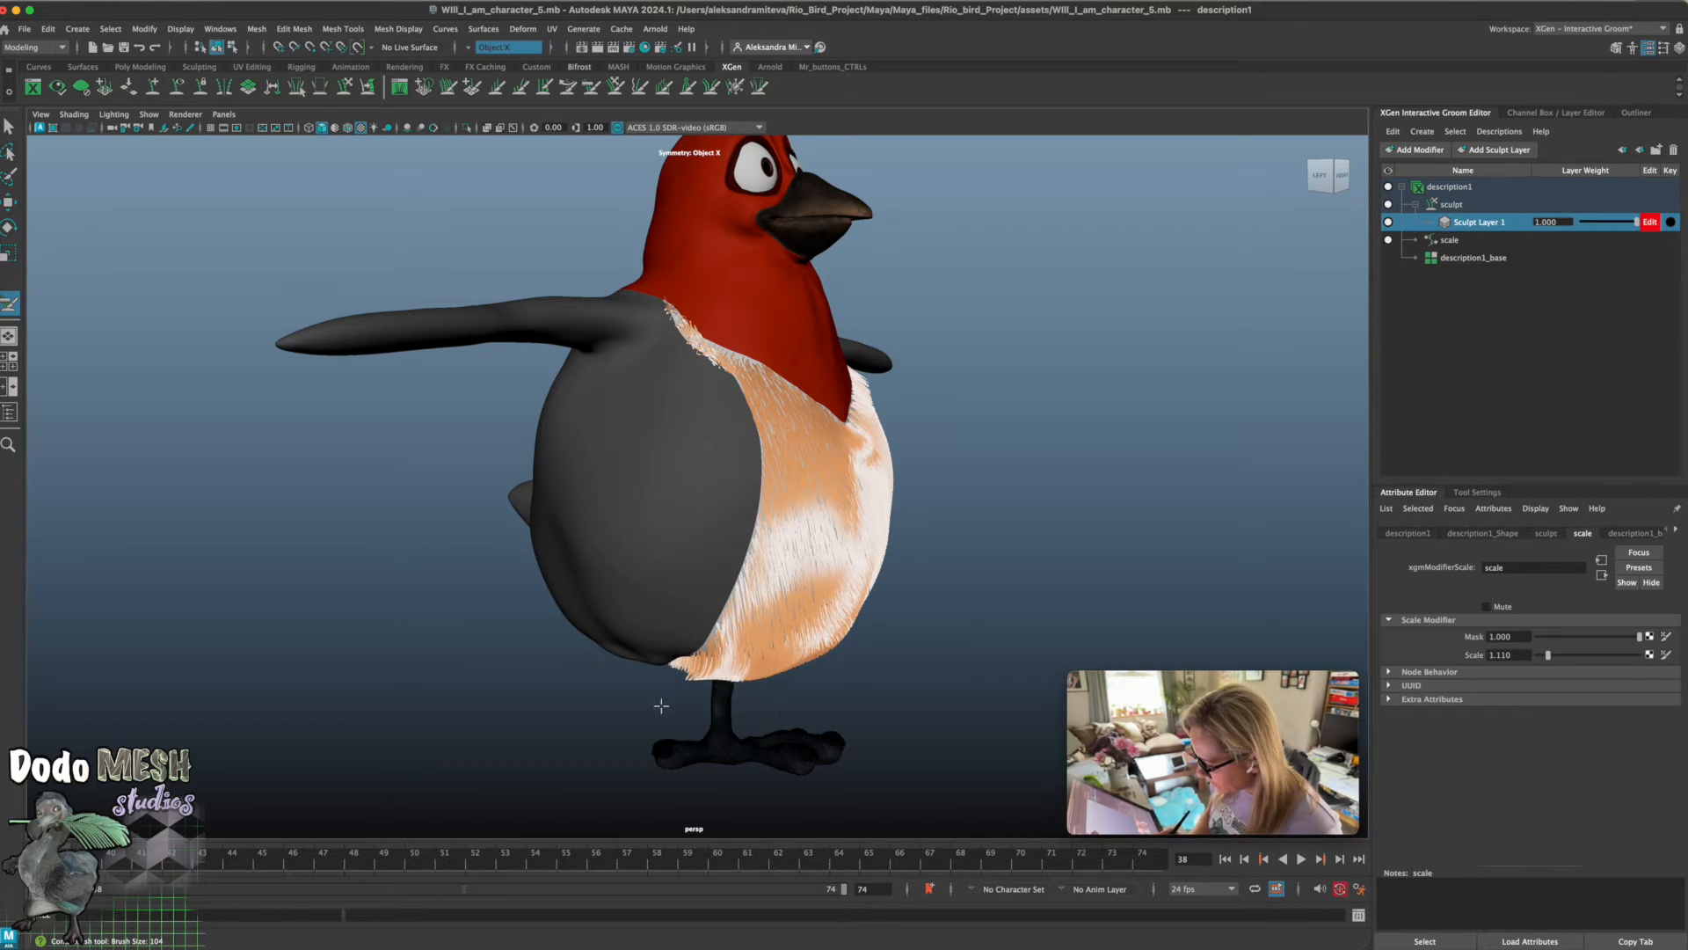
pyautogui.keyDown('alt'); pyautogui.moveTo(829, 701); pyautogui.dragTo(844, 337); pyautogui.keyUp('alt')
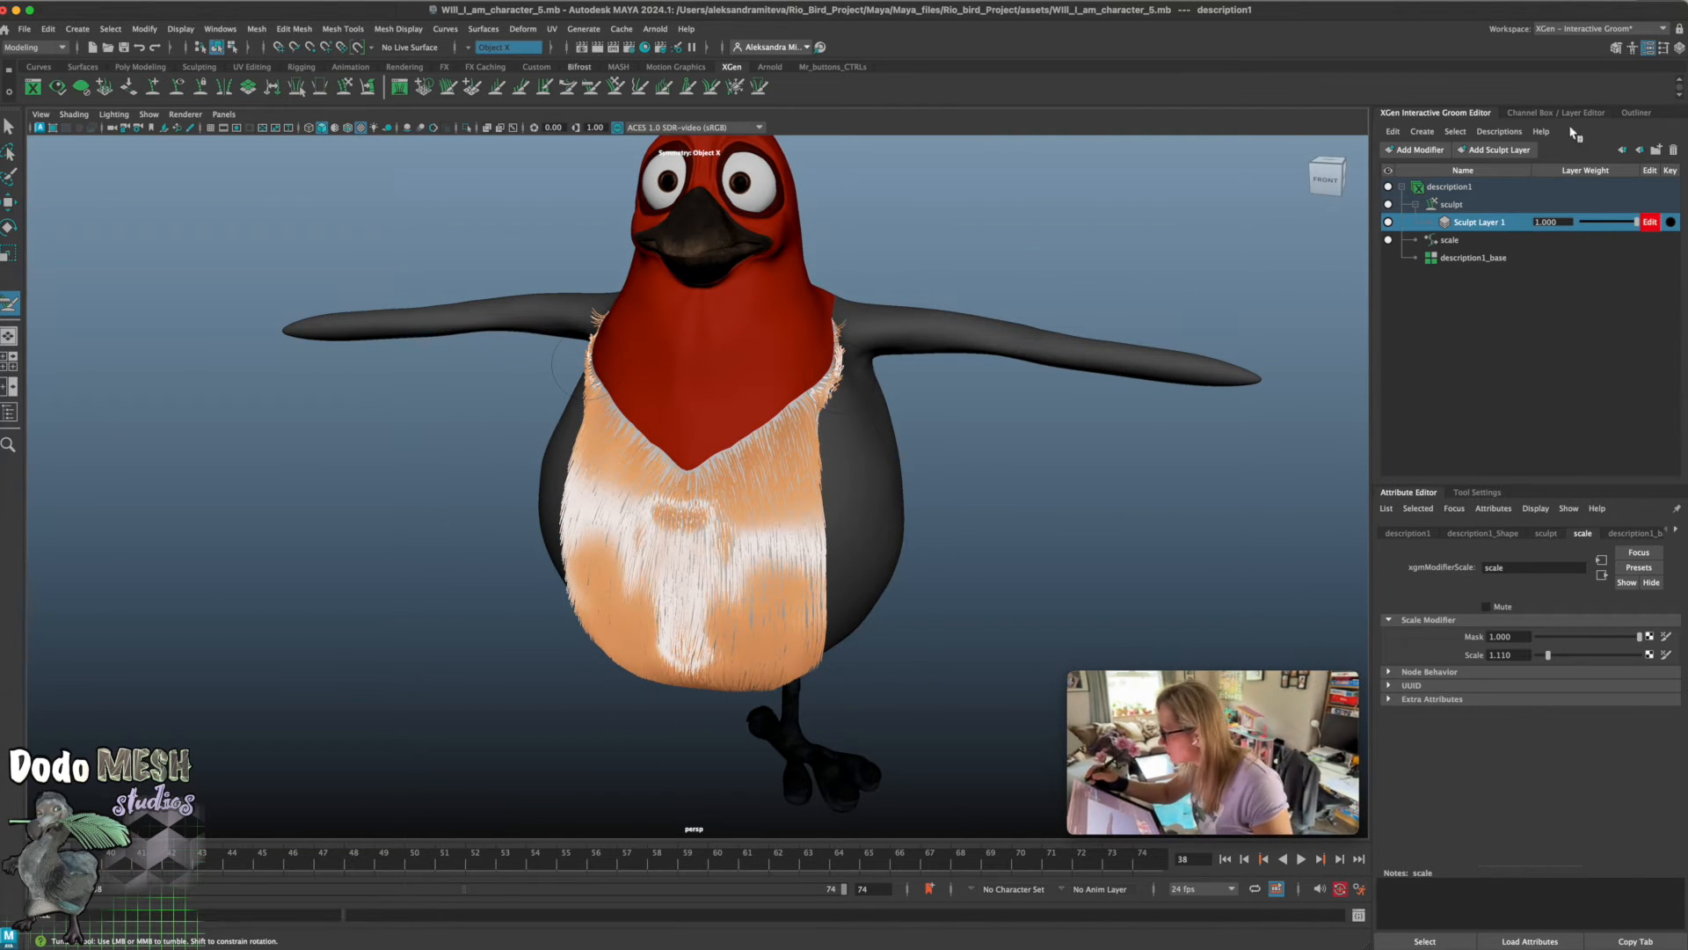
# Set the Root Color of hairPhysicalShader1 to a neutral mid grey
pyautogui.click(1636, 113)
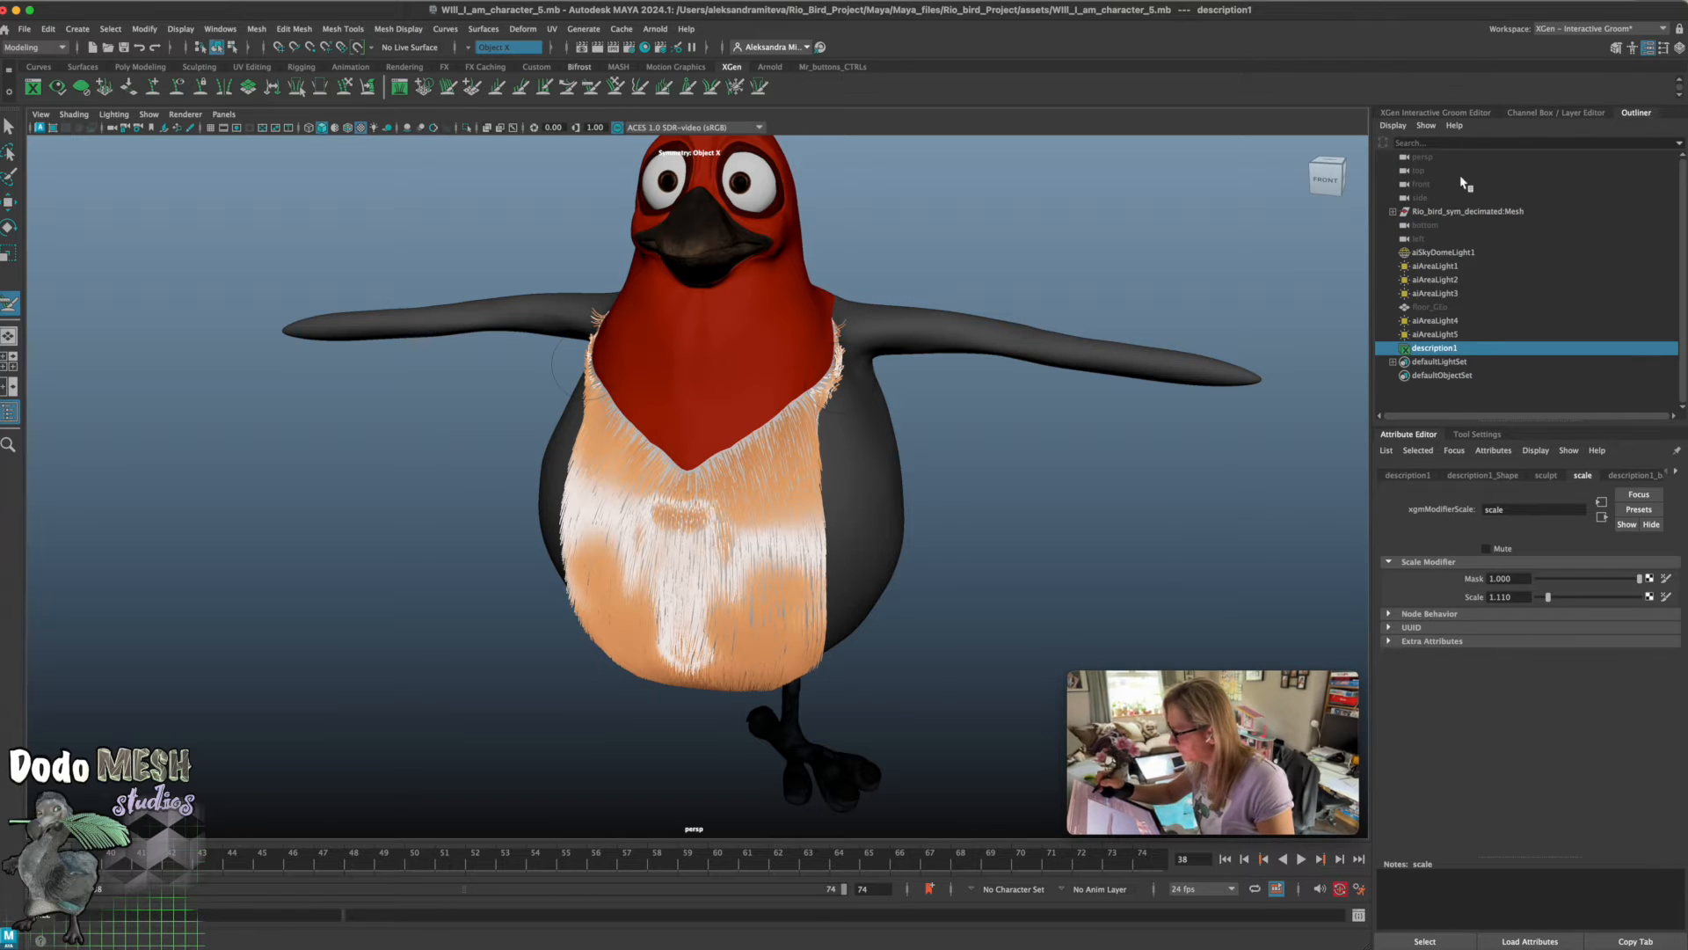
pyautogui.click(1459, 112)
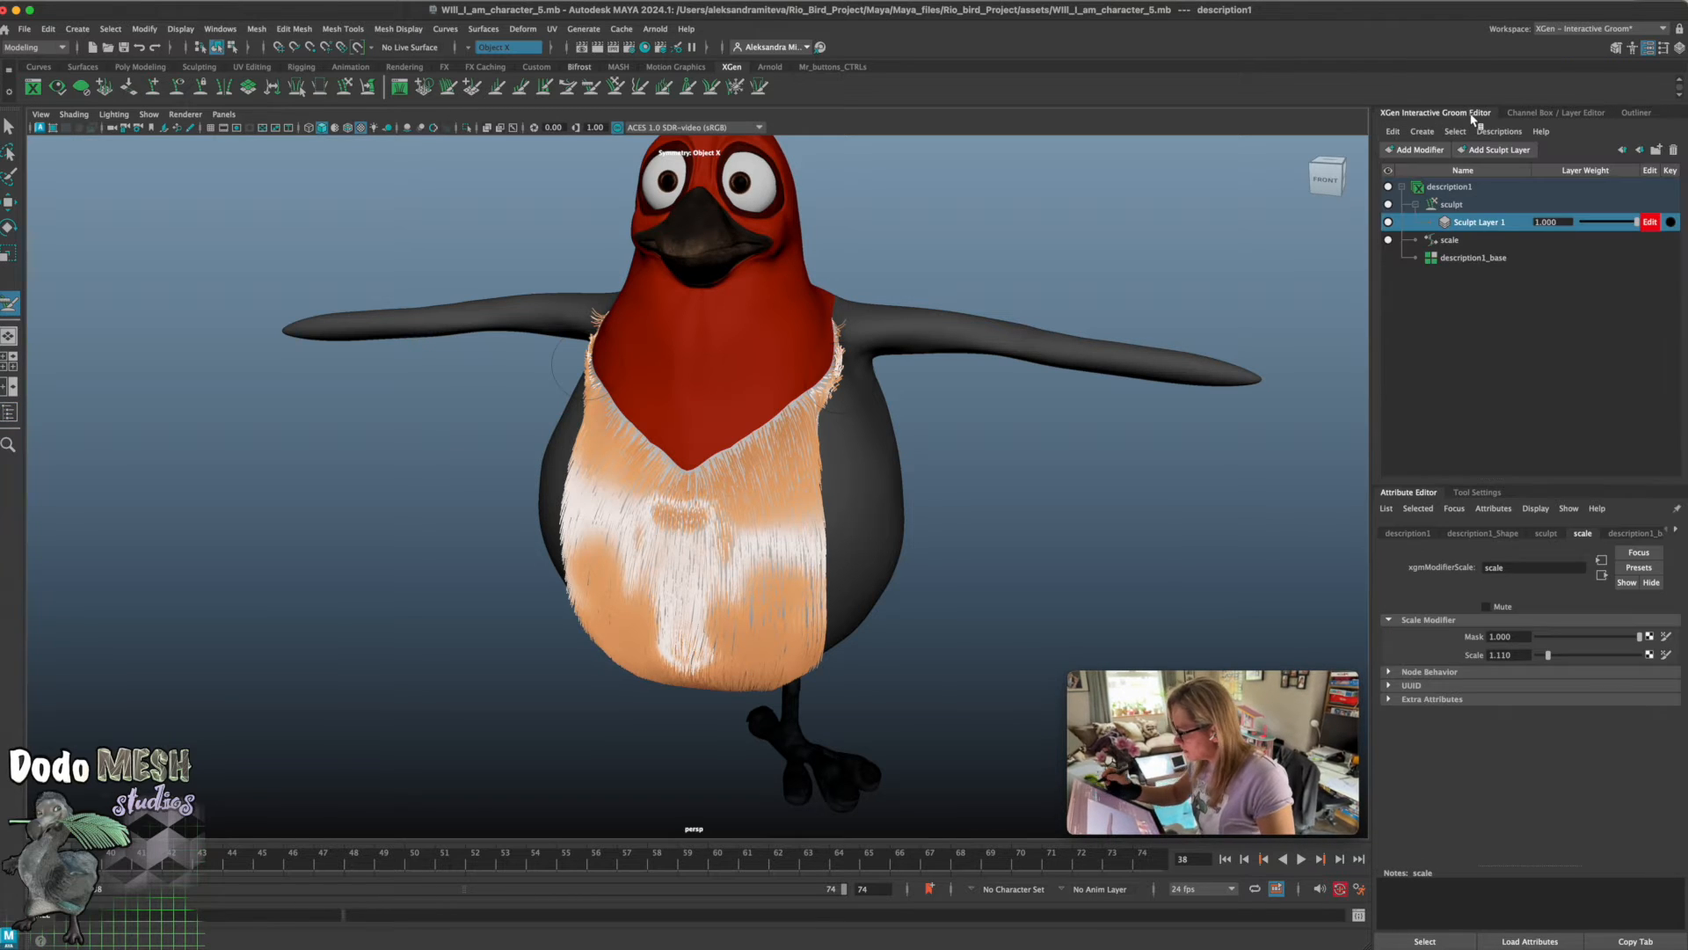
pyautogui.click(1676, 530)
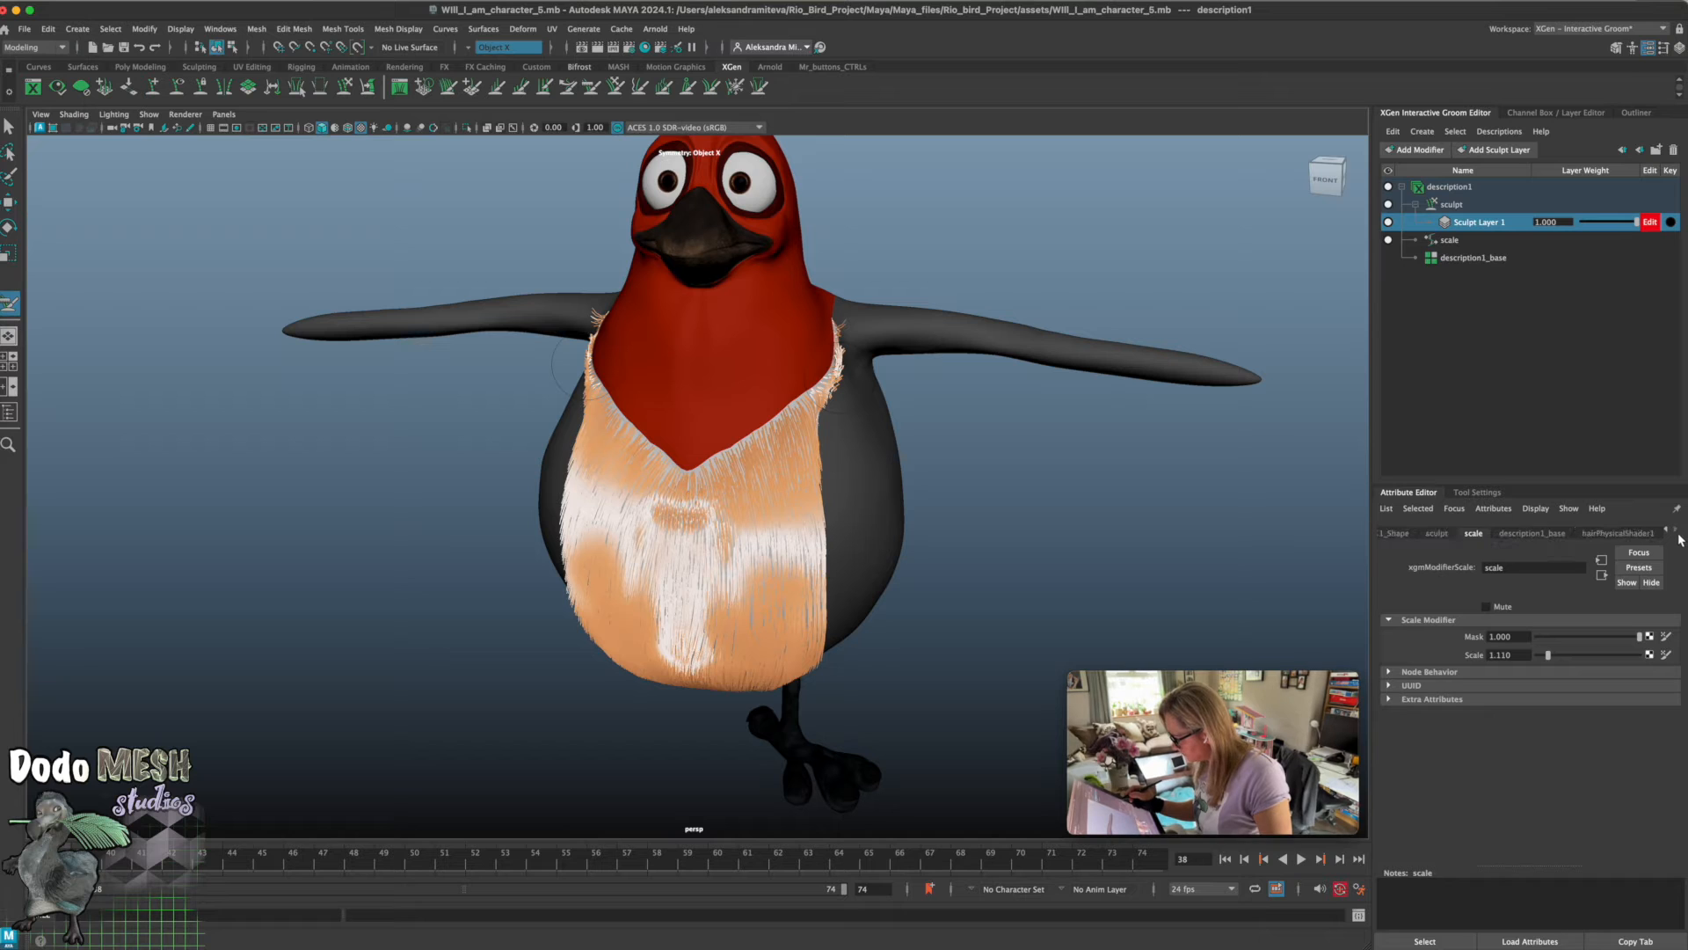
pyautogui.click(1656, 536)
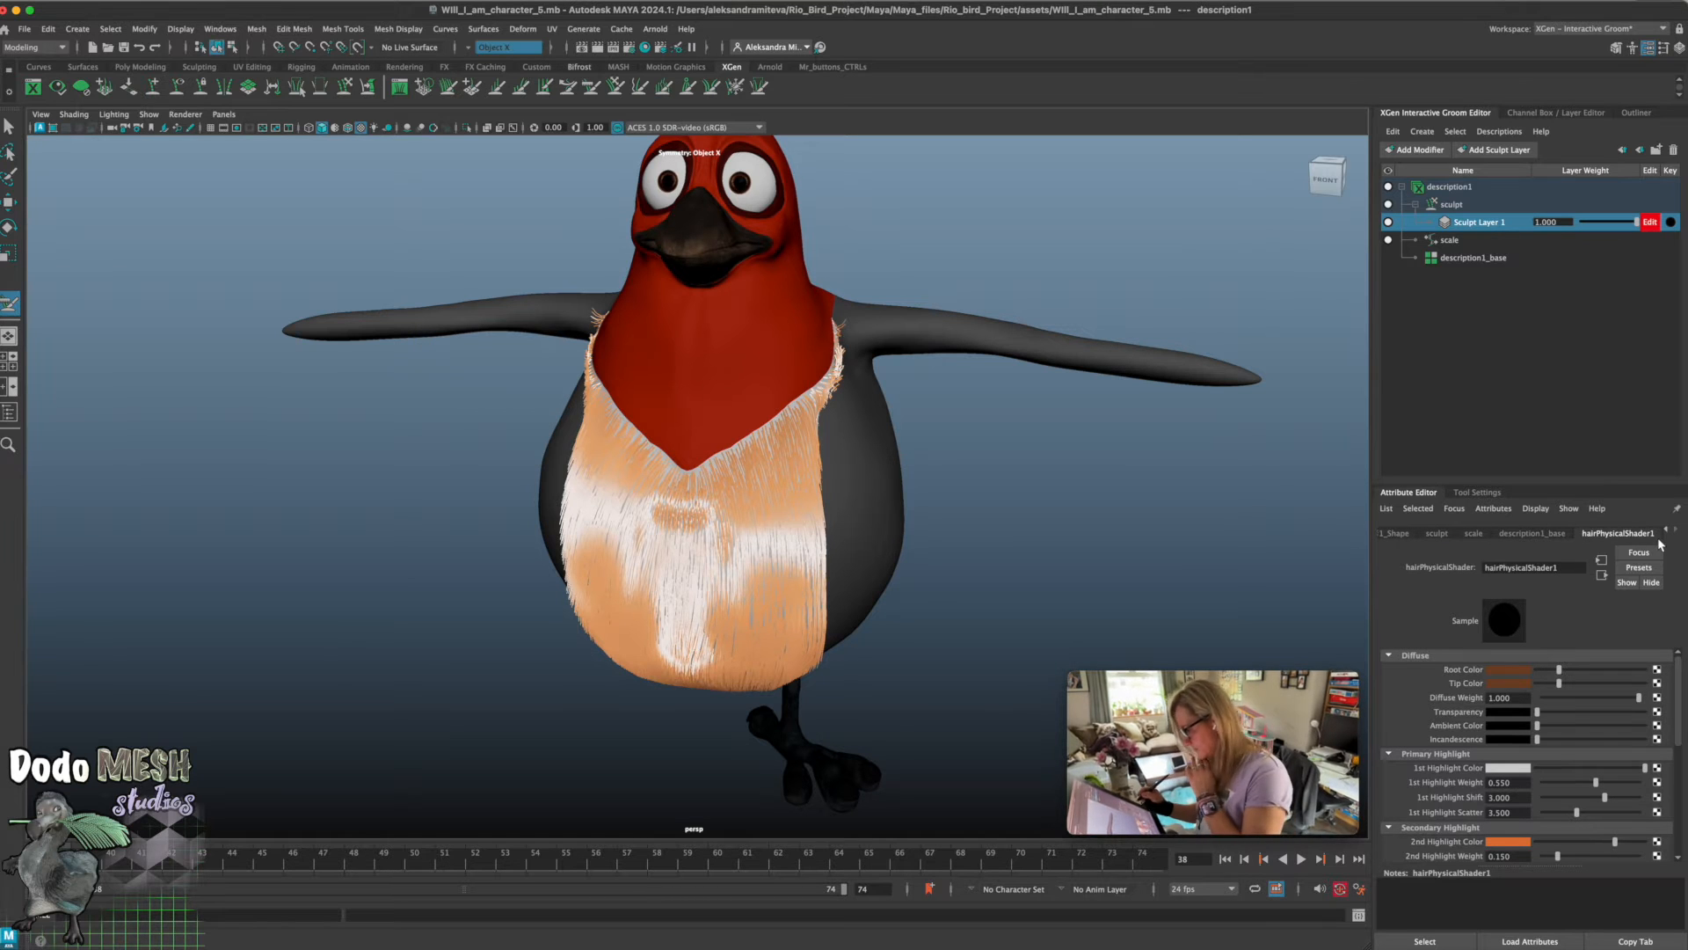
pyautogui.click(1508, 670)
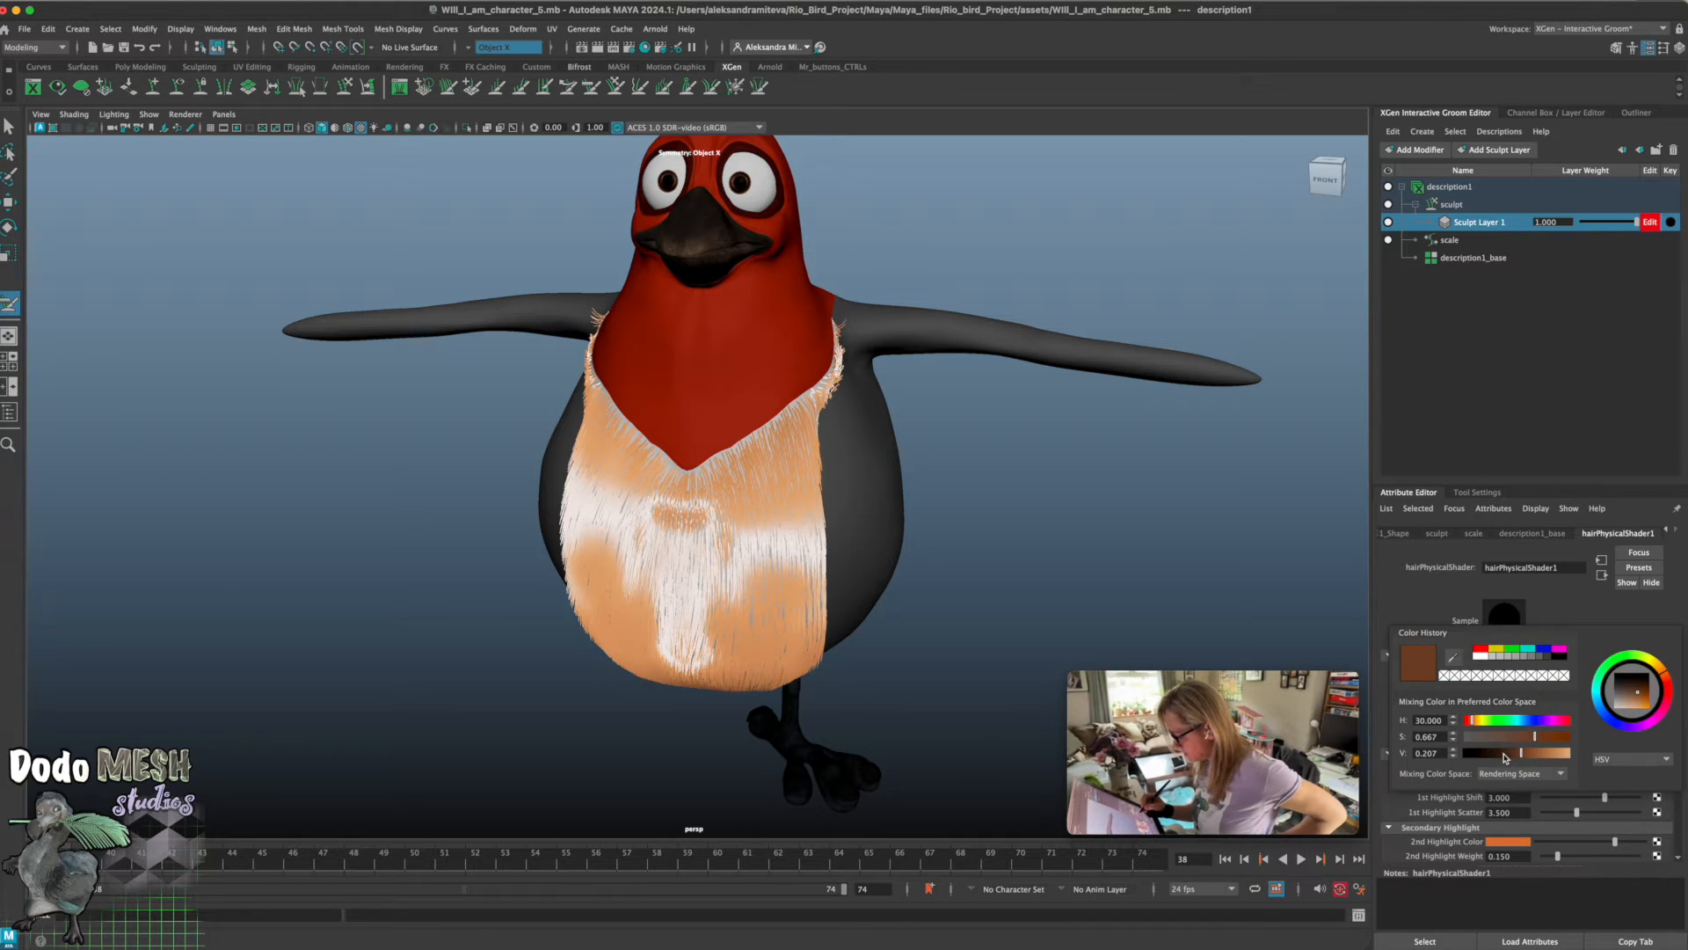
pyautogui.click(1487, 656)
pyautogui.click(1549, 754)
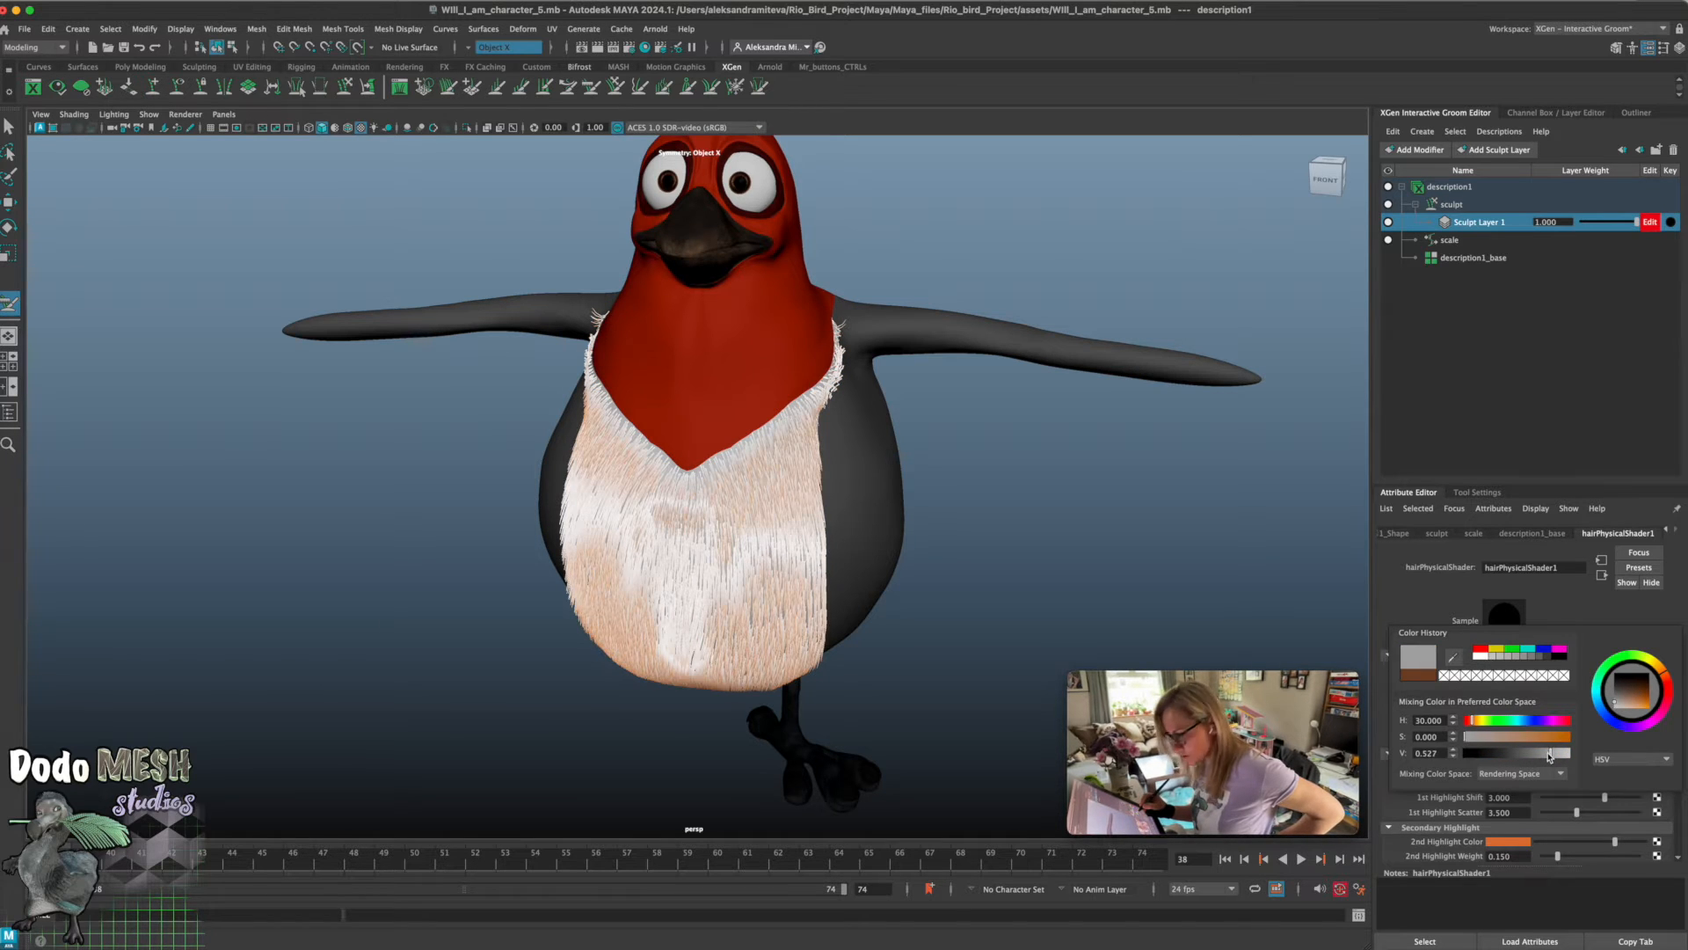
pyautogui.moveTo(1549, 754); pyautogui.dragTo(1540, 752)
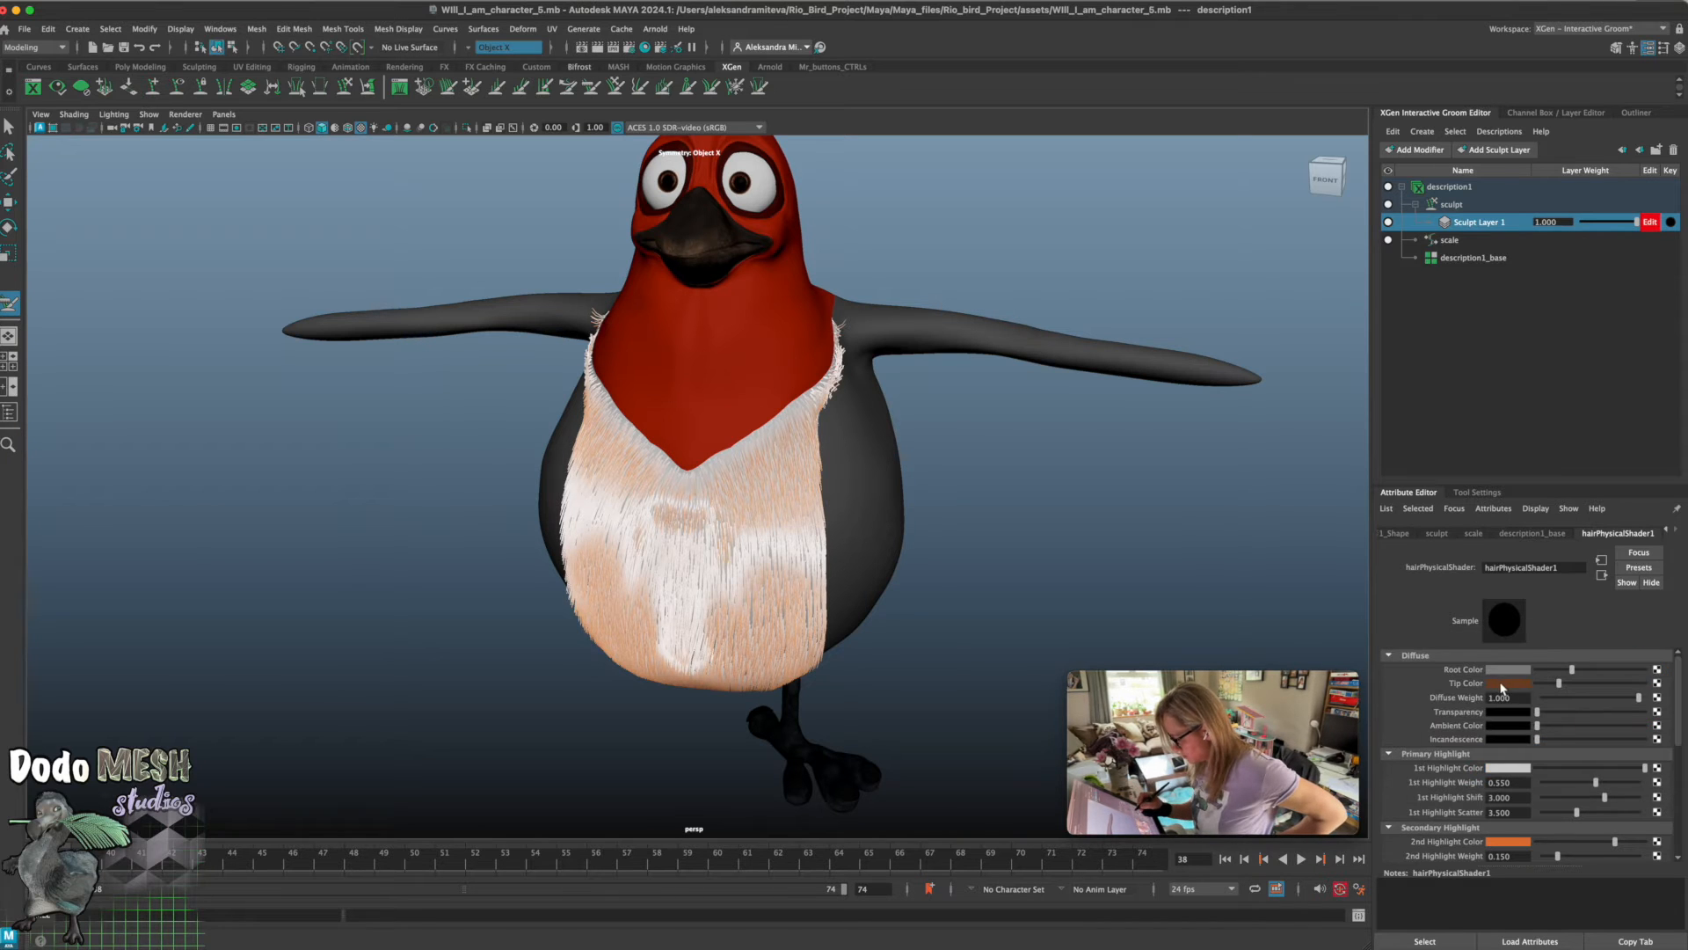
# Change the hair shader's Tip Color to a slightly darkened white with zero saturation
pyautogui.click(1527, 685)
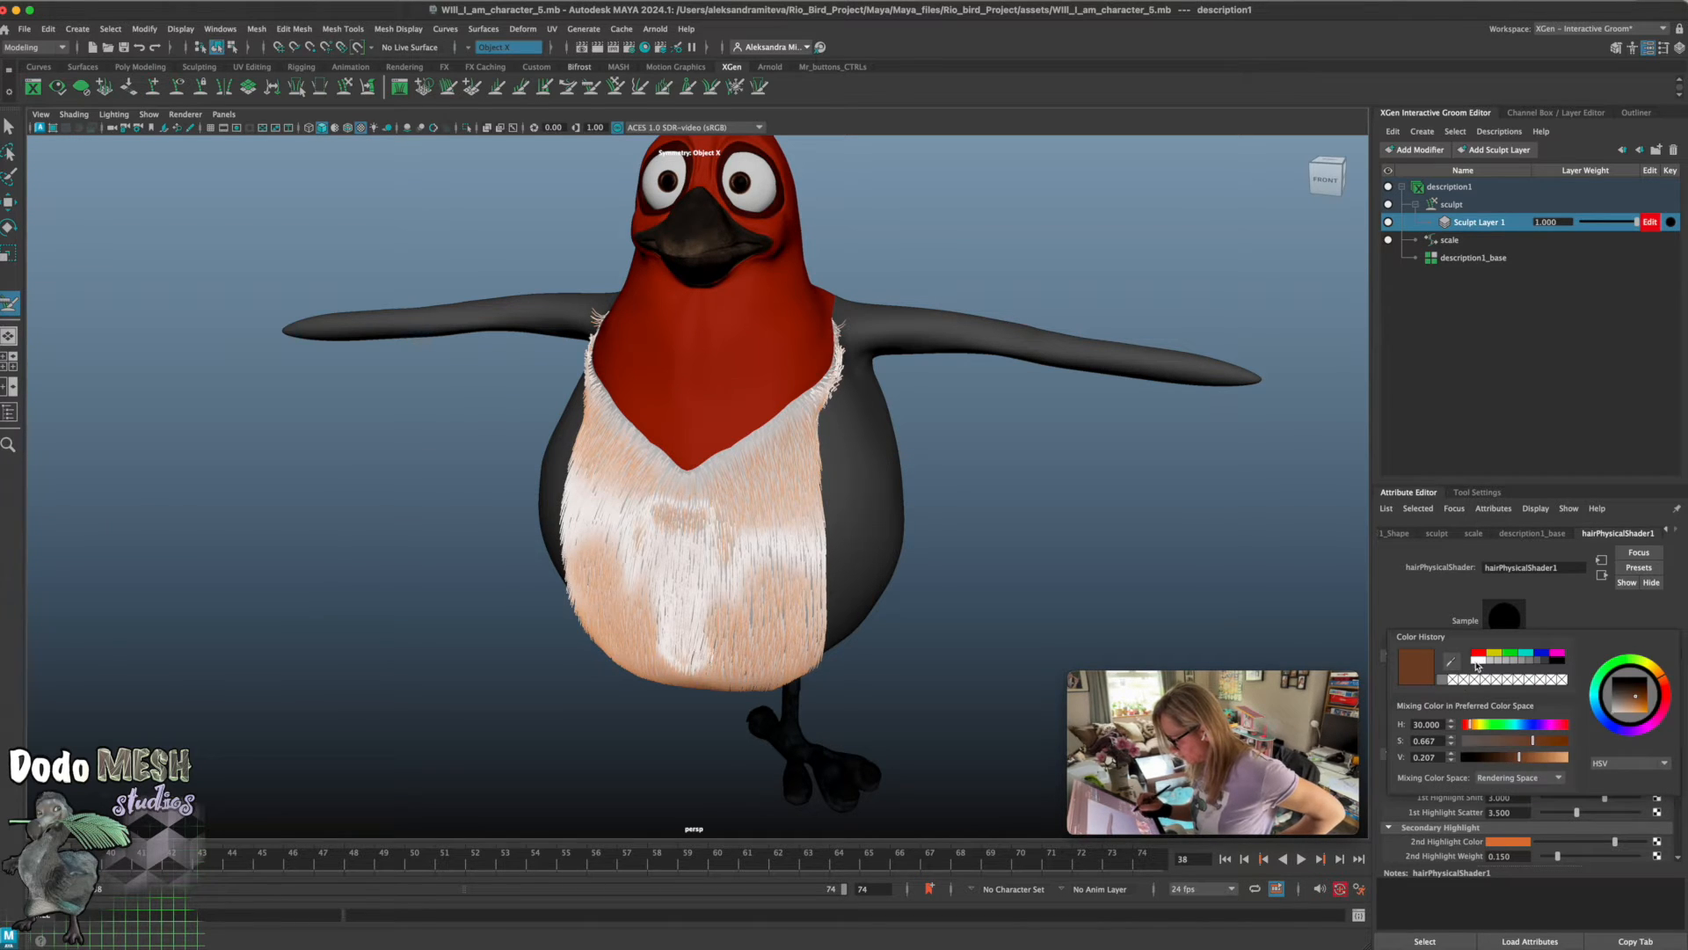
pyautogui.click(1480, 662)
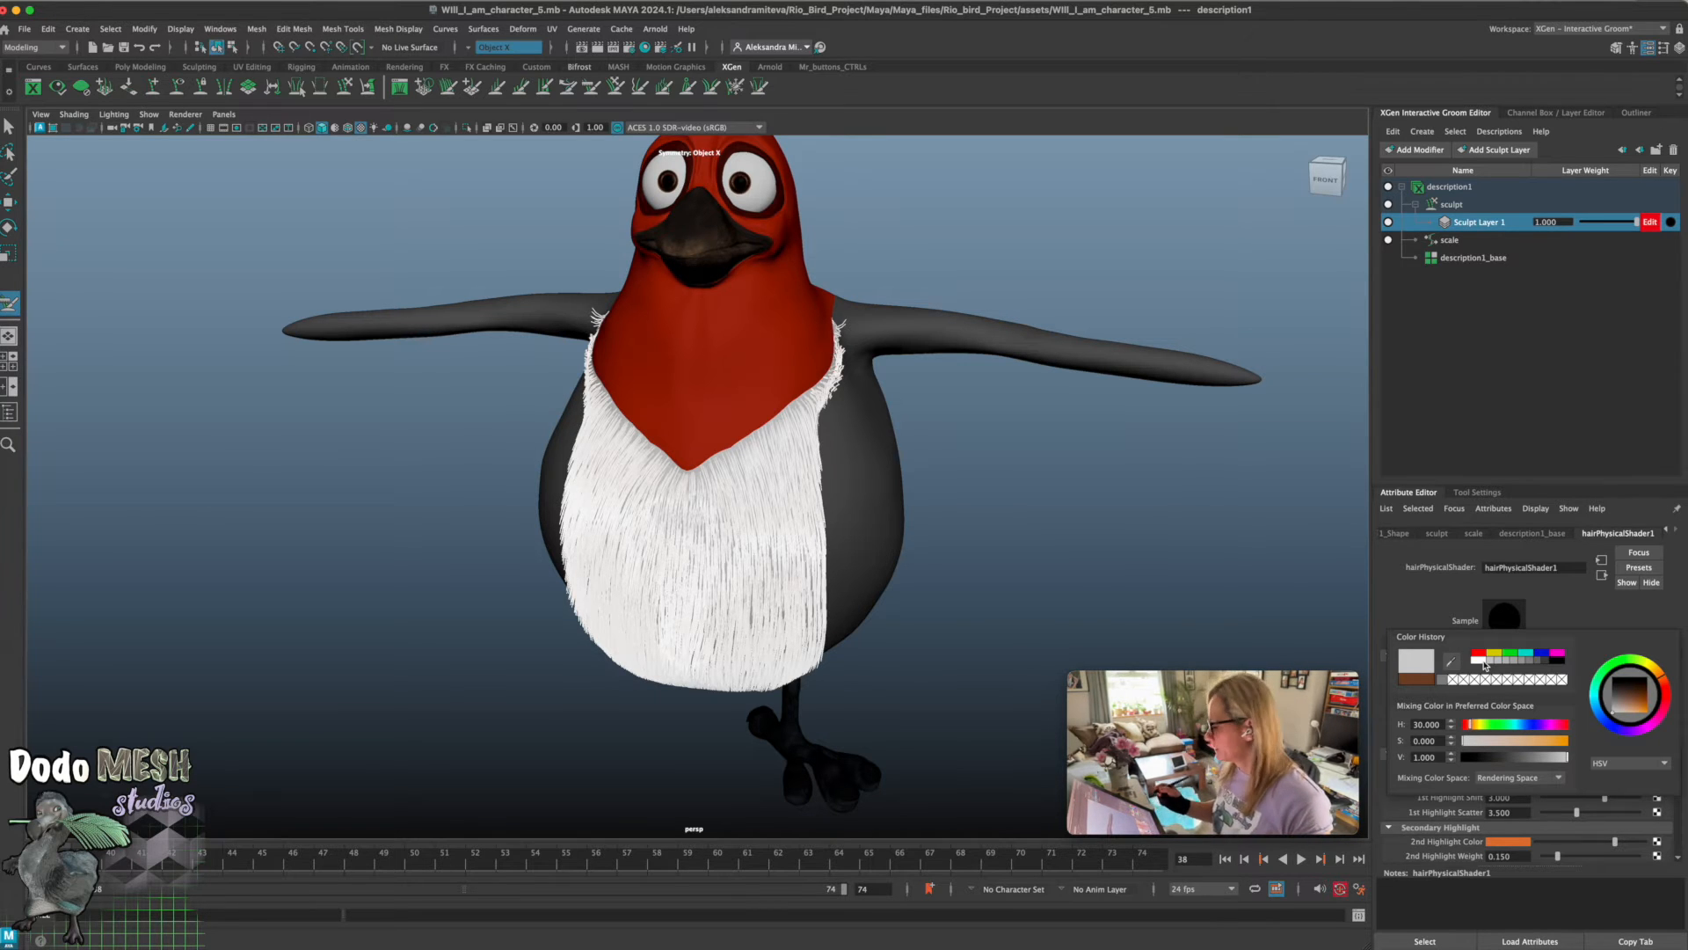
pyautogui.click(1563, 760)
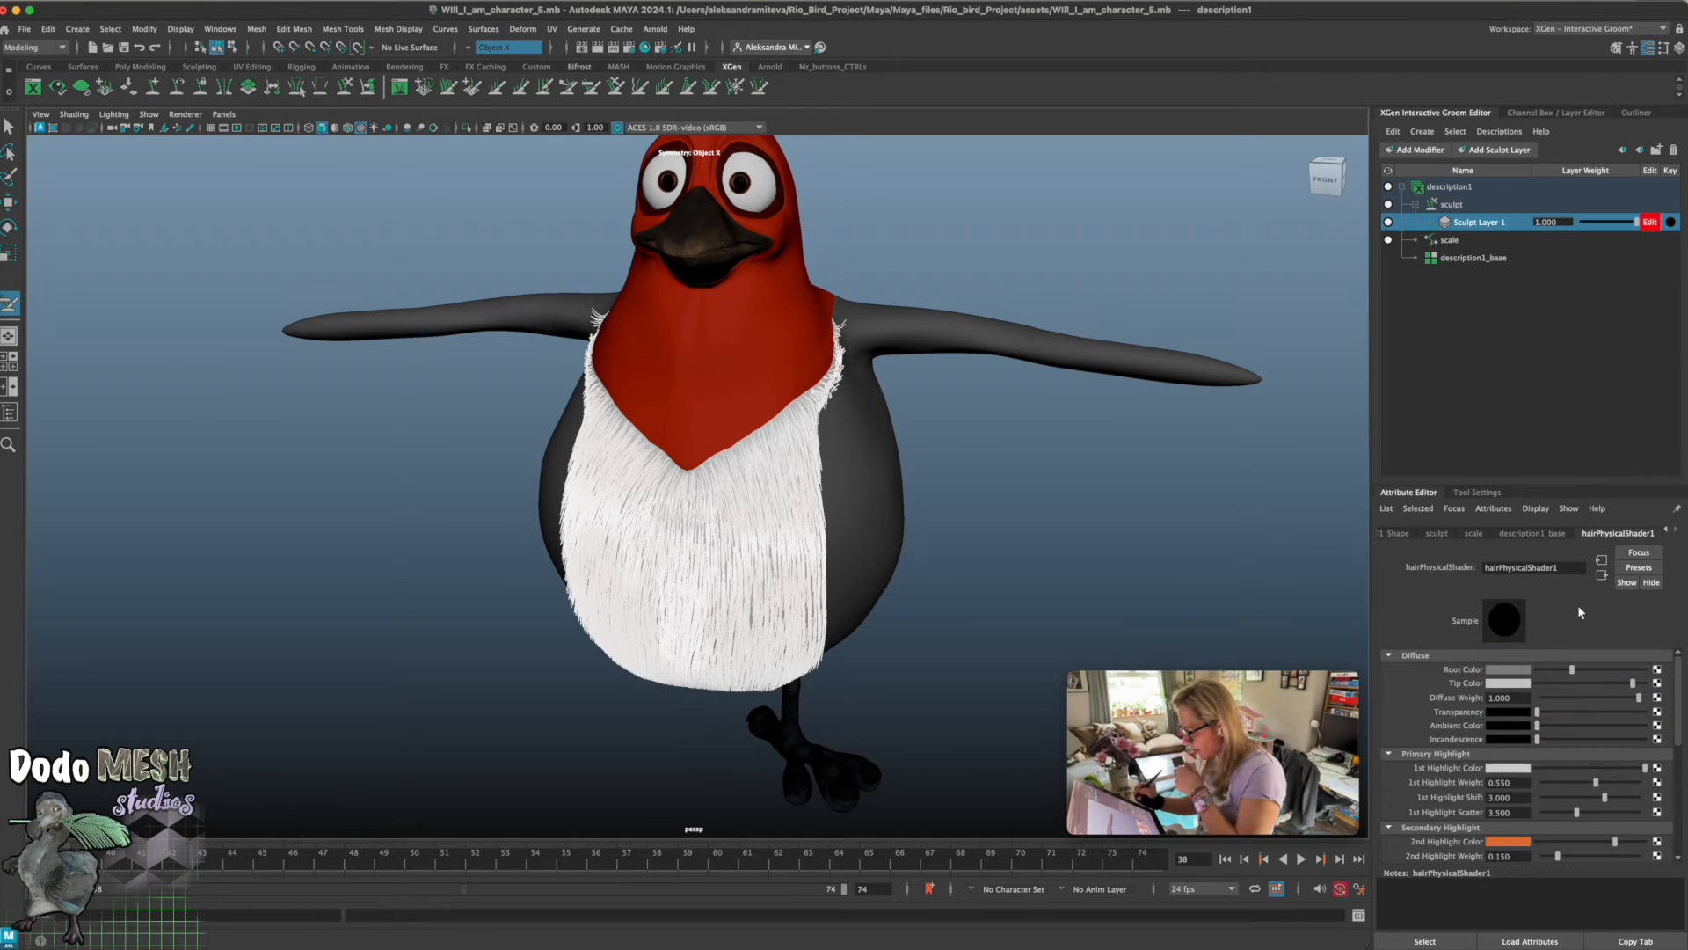
# Desaturate the hair shader's 2nd Highlight Color to a saturation of 0.469 and its Glint Color to 0.324
pyautogui.scroll(-3, 1681, 731)
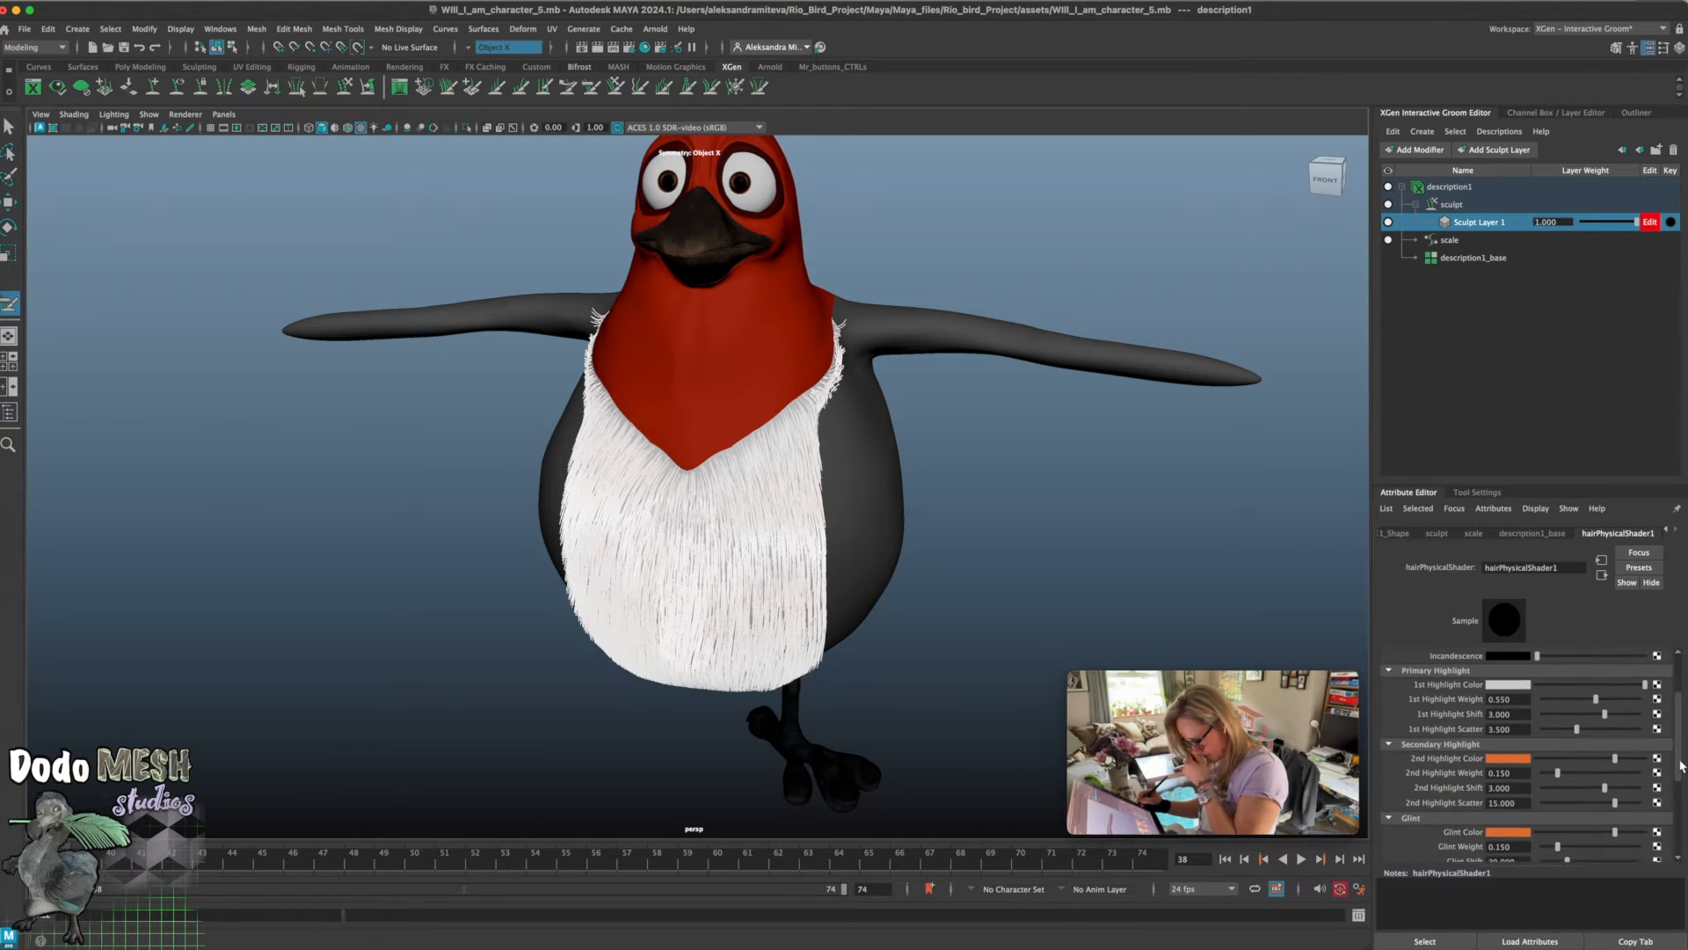
pyautogui.click(1509, 757)
pyautogui.click(1525, 801)
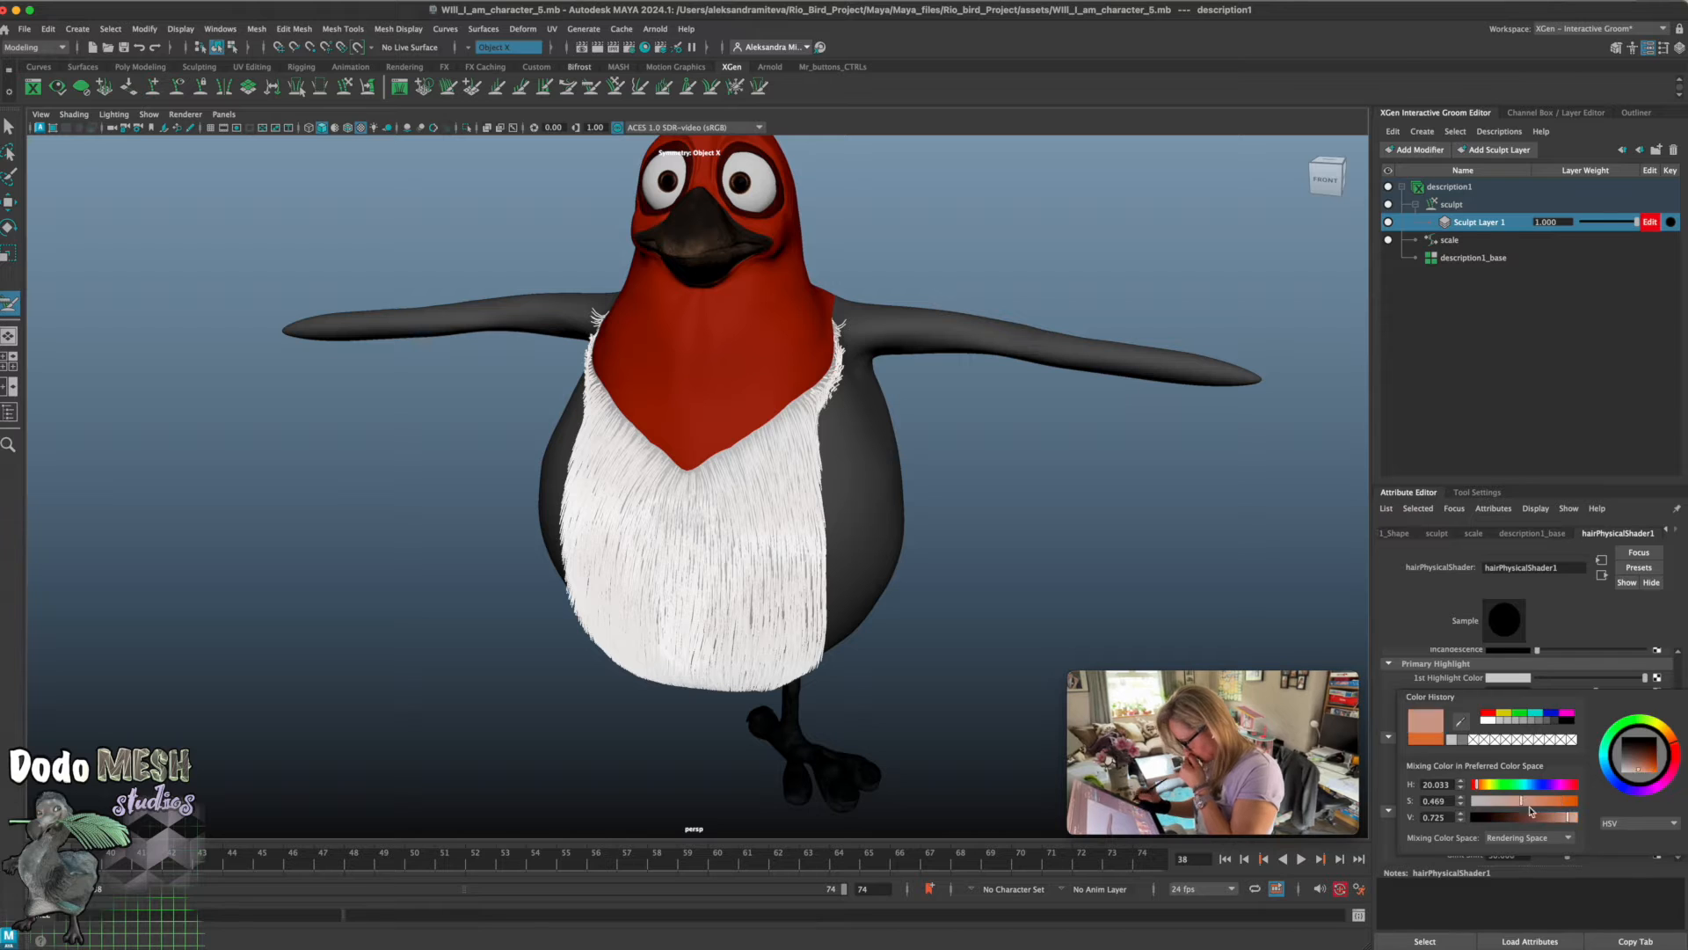
pyautogui.click(1509, 827)
pyautogui.click(1487, 880)
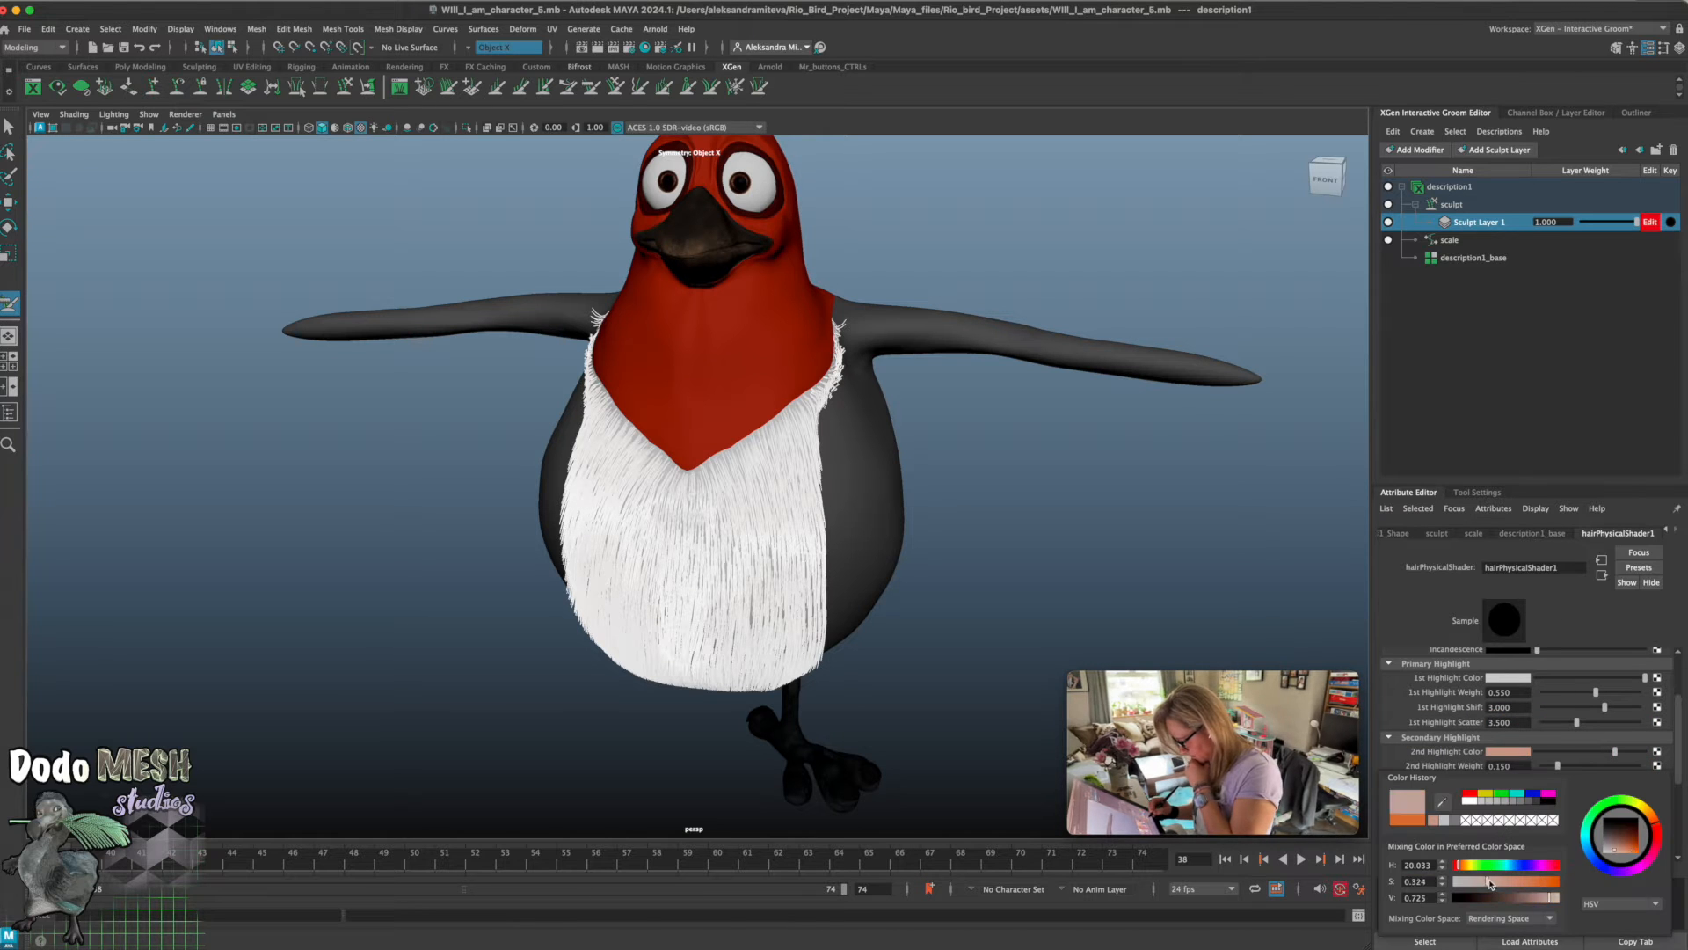
# Comb the stray splines at both shoulder tips down along the neck border with a brush size of 82
pyautogui.keyDown('alt'); pyautogui.moveTo(968, 561); pyautogui.dragTo(971, 554); pyautogui.keyUp('alt')
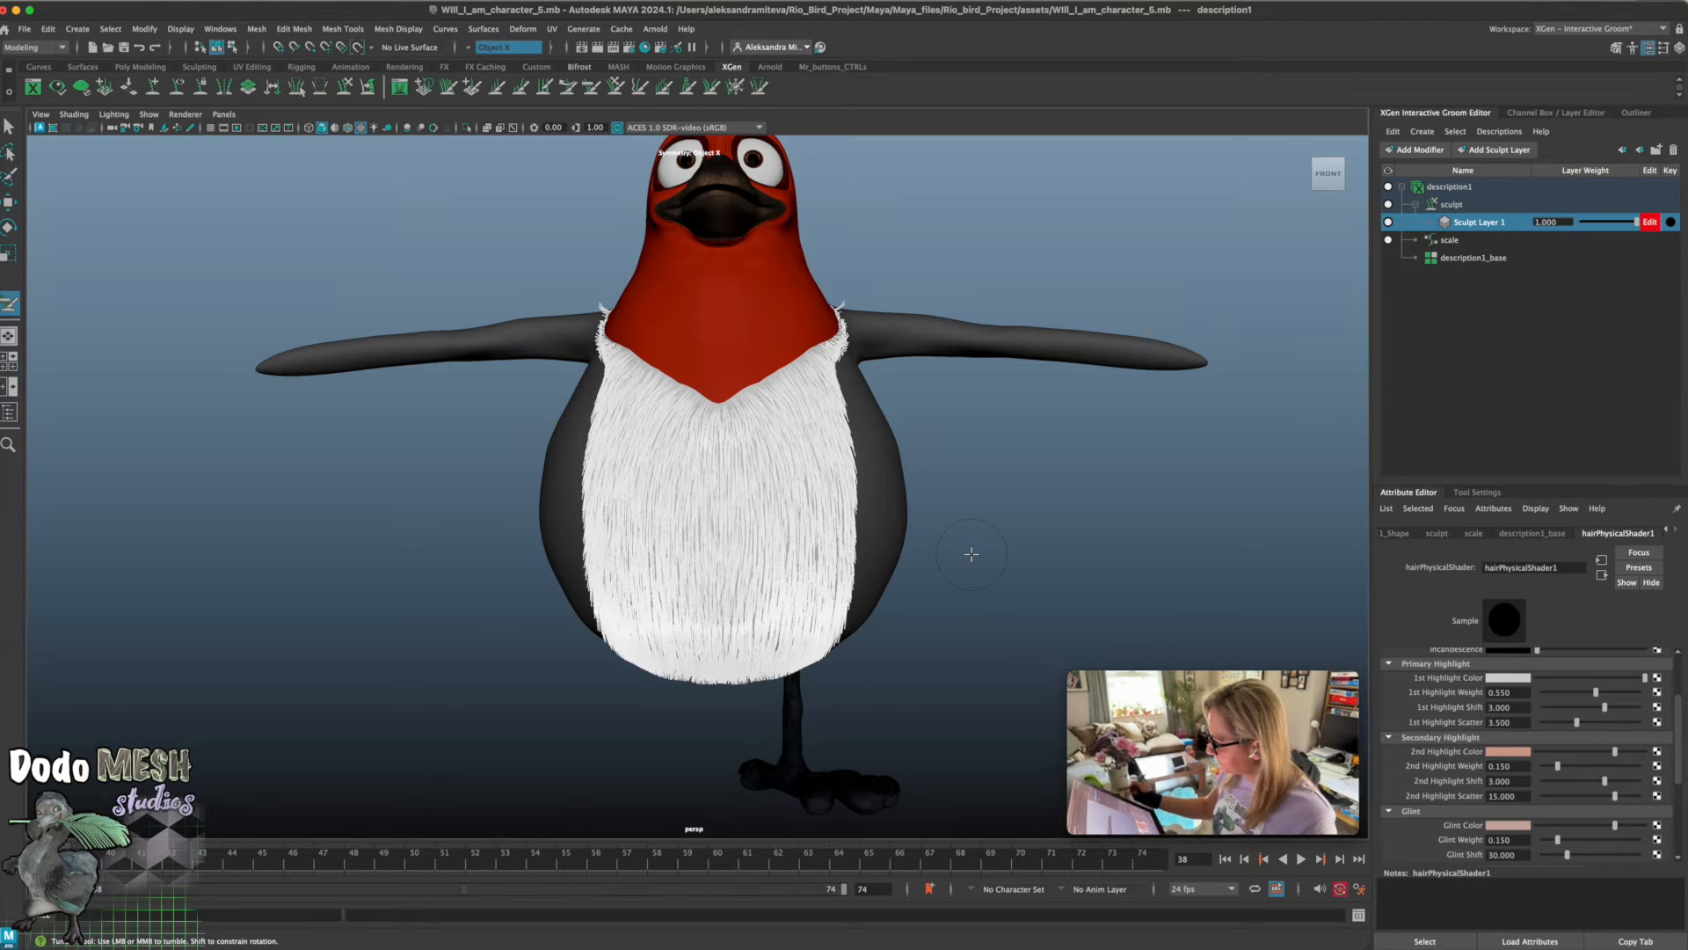
pyautogui.click(1480, 227)
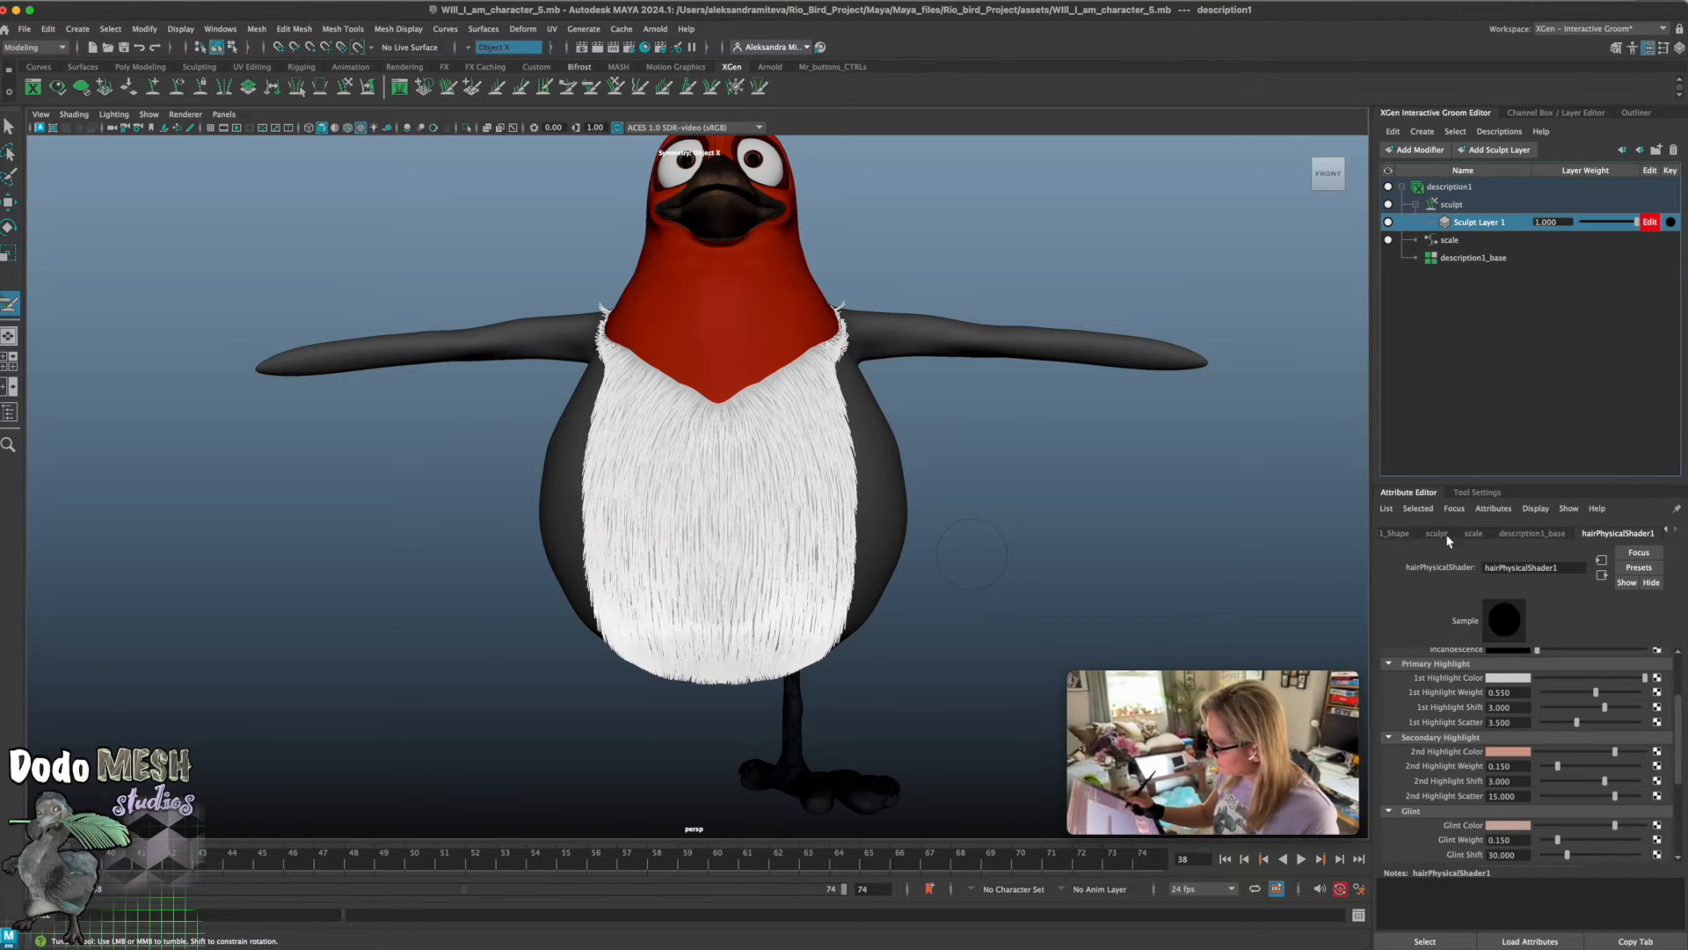
pyautogui.click(1477, 492)
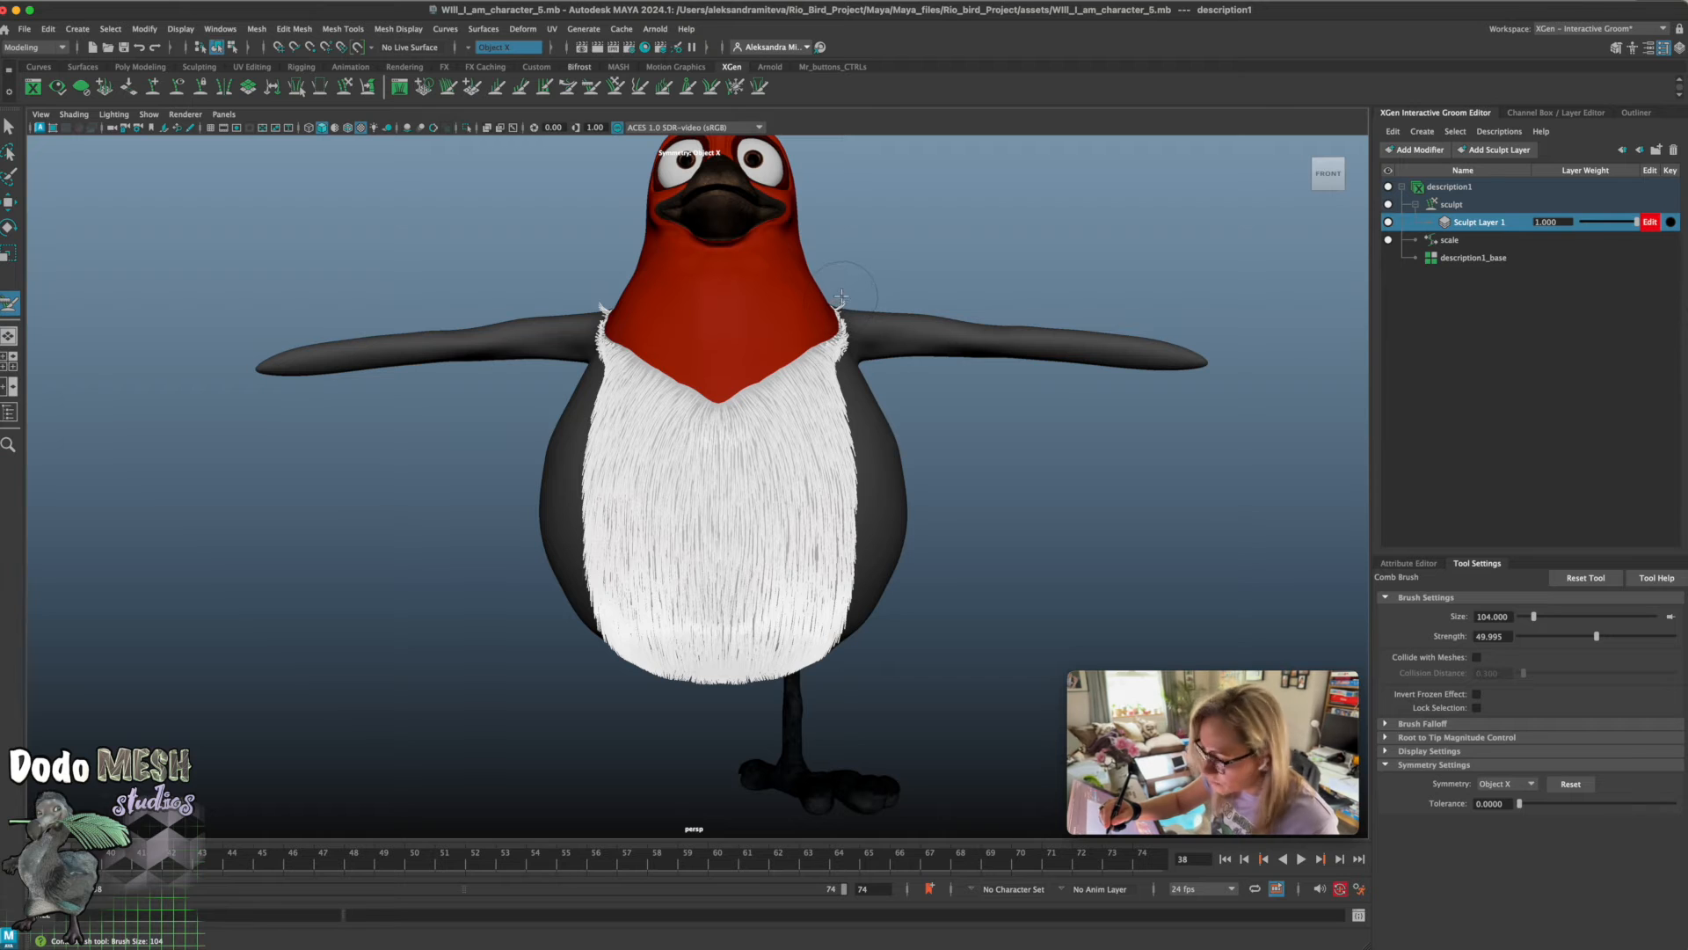
pyautogui.moveTo(836, 305); pyautogui.dragTo(1134, 486)
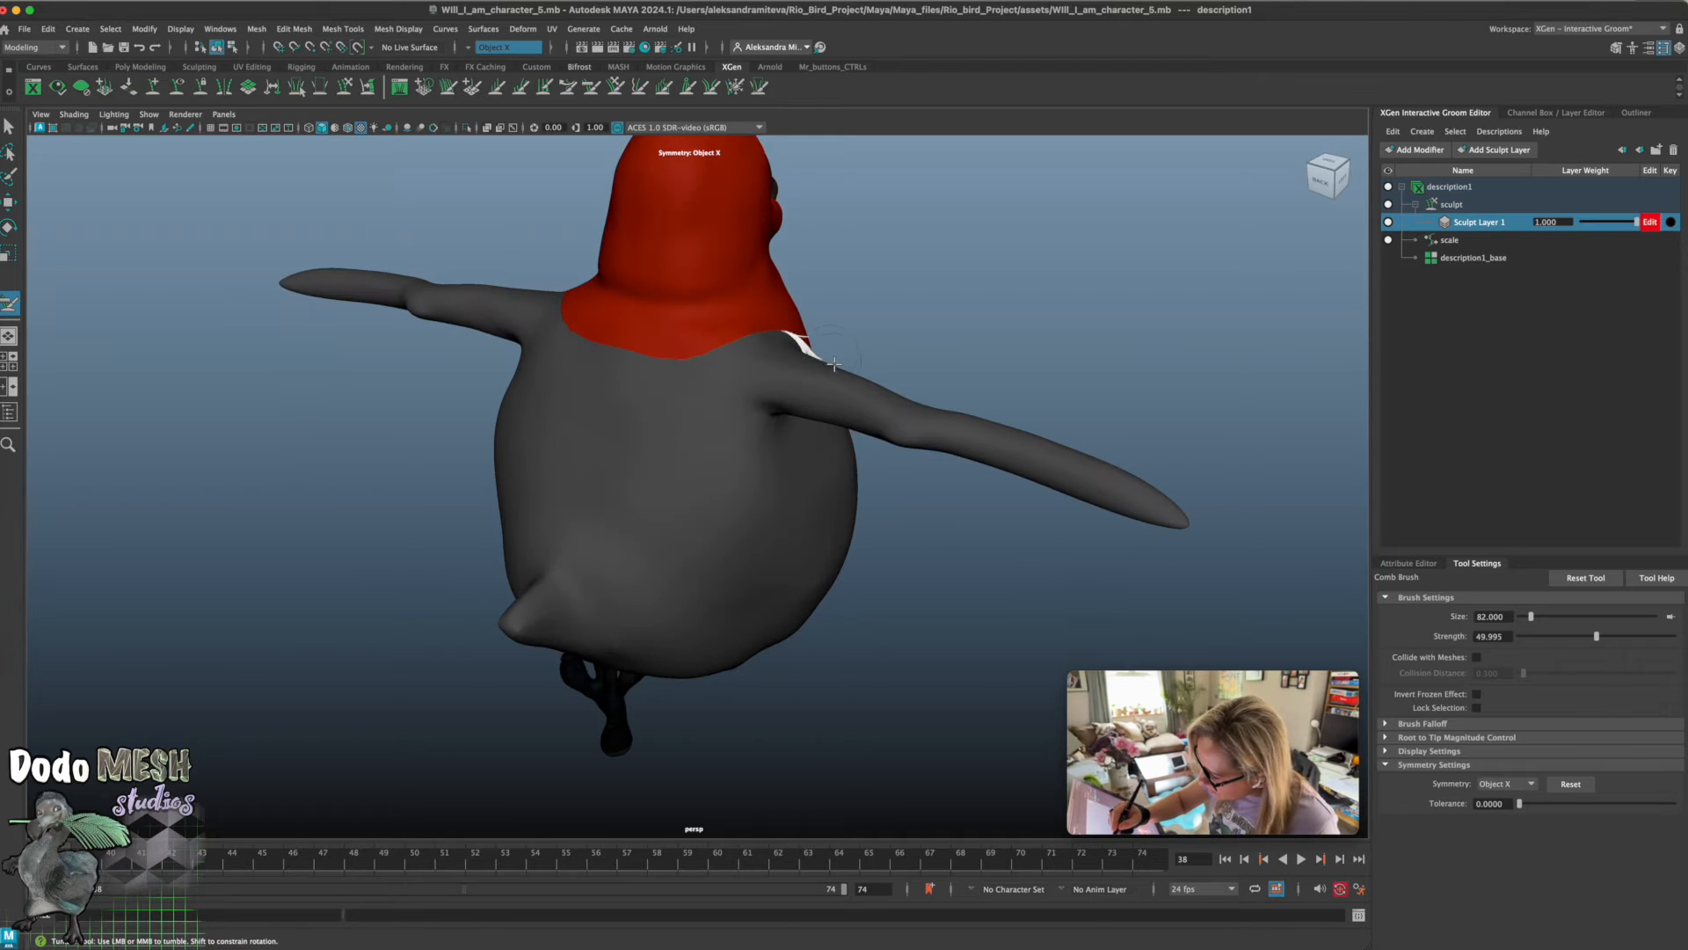
pyautogui.keyDown('alt'); pyautogui.moveTo(912, 567); pyautogui.dragTo(580, 528); pyautogui.keyUp('alt')
pyautogui.moveTo(844, 317); pyautogui.dragTo(855, 332)
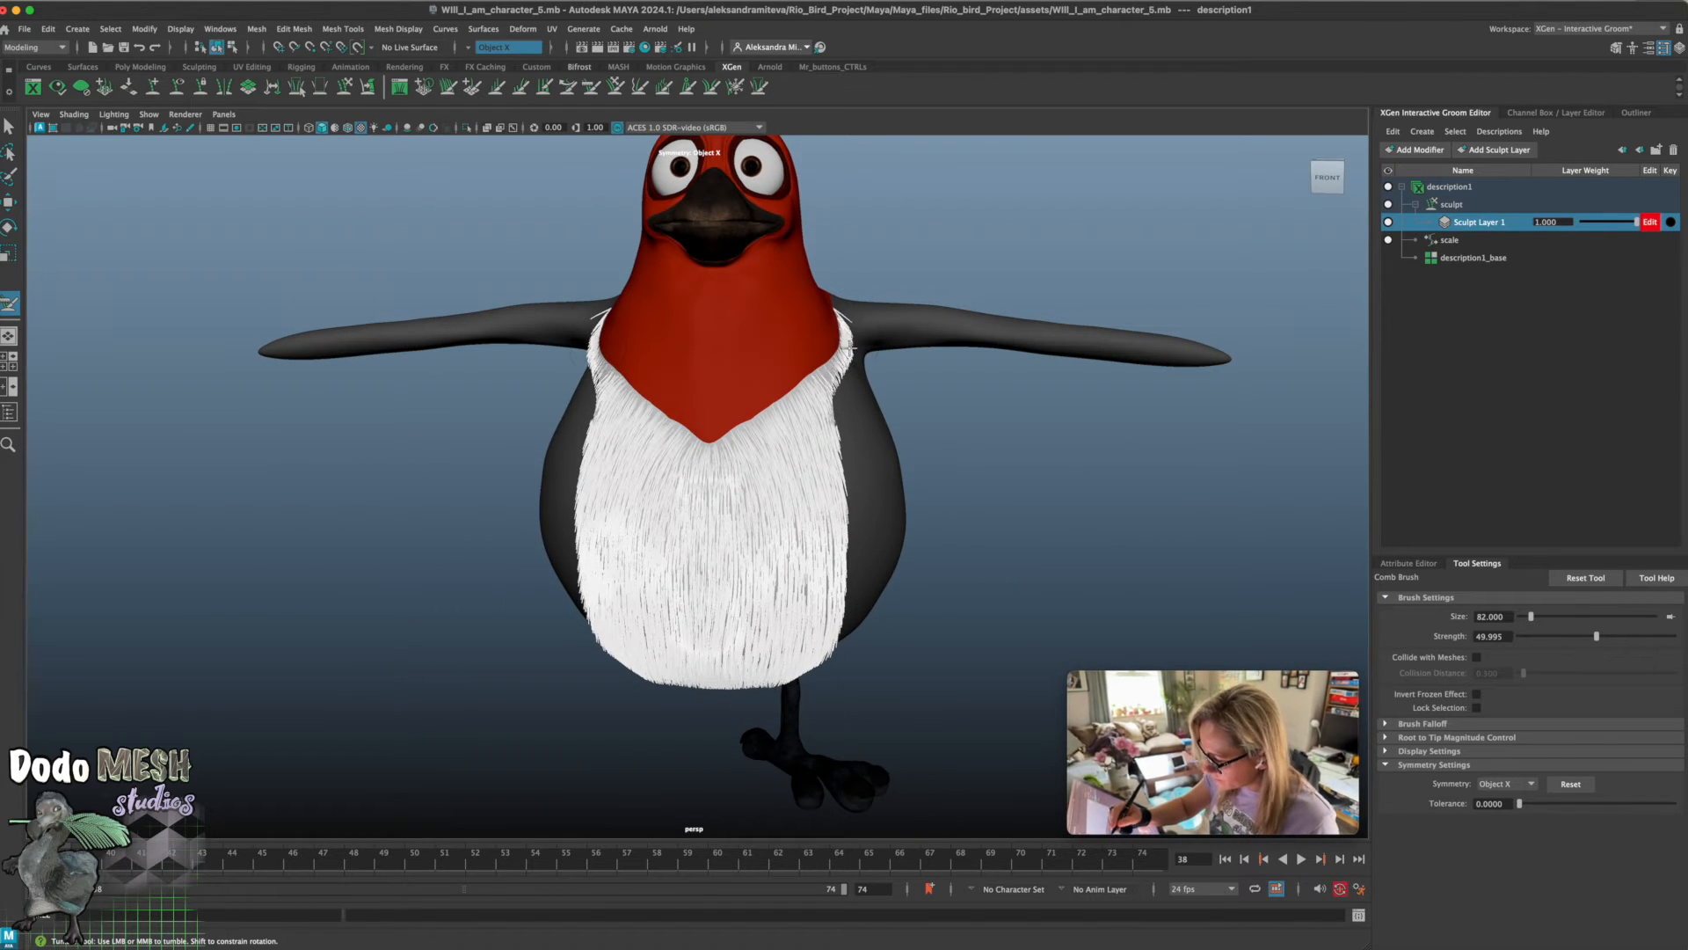
pyautogui.moveTo(584, 321)
pyautogui.mouseDown()
pyautogui.moveTo(599, 345)
pyautogui.moveTo(595, 325)
pyautogui.mouseUp()
pyautogui.moveTo(850, 314)
pyautogui.mouseDown()
pyautogui.moveTo(851, 339)
pyautogui.moveTo(849, 319)
pyautogui.mouseUp()
pyautogui.keyDown('alt'); pyautogui.moveTo(955, 527); pyautogui.dragTo(934, 533); pyautogui.keyUp('alt')
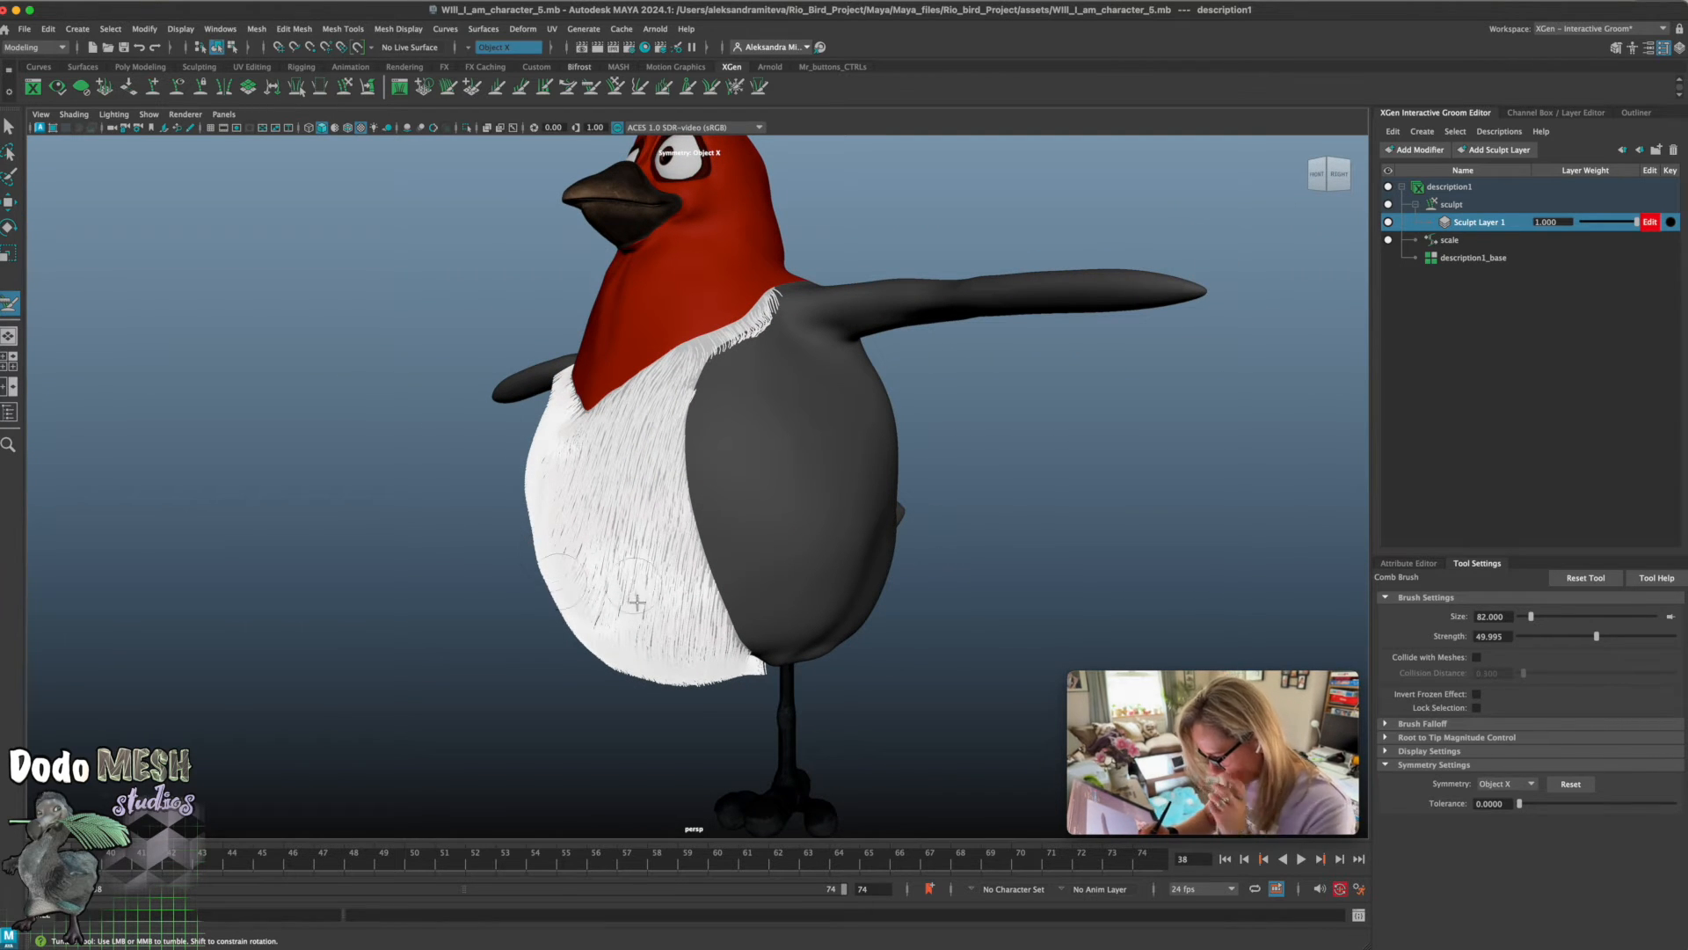
pyautogui.keyDown('alt'); pyautogui.moveTo(794, 719); pyautogui.dragTo(899, 699); pyautogui.keyUp('alt')
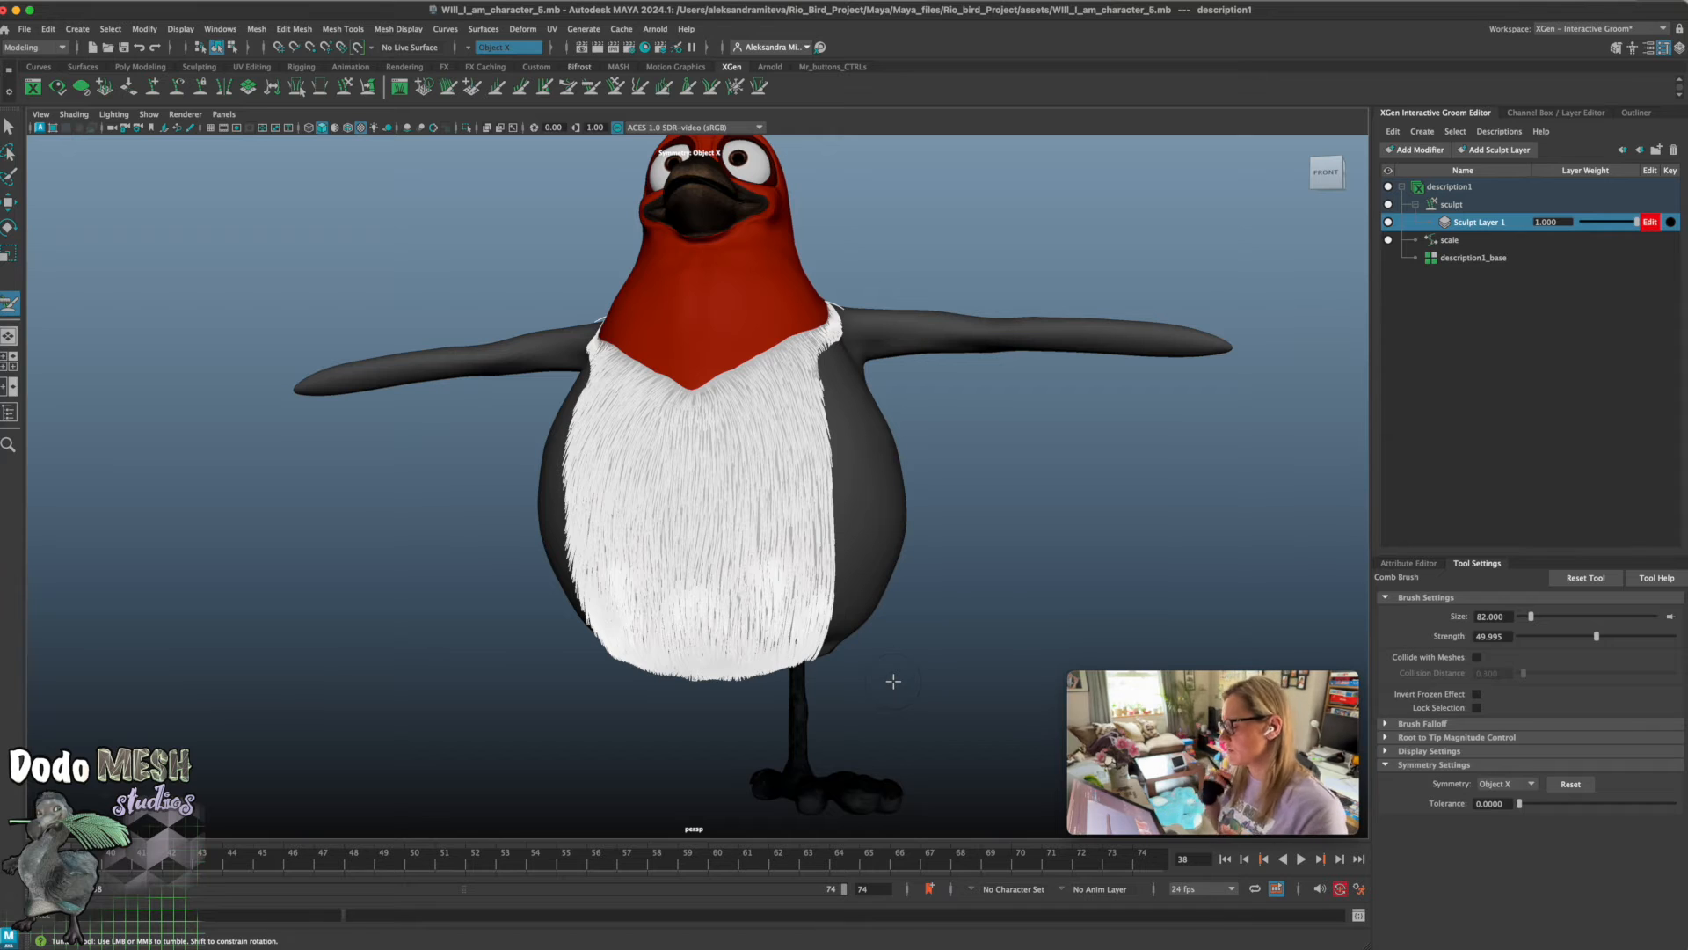
pyautogui.moveTo(905, 682)
pyautogui.keyDown('alt'); pyautogui.mouseDown()
pyautogui.moveTo(942, 678)
pyautogui.moveTo(841, 613)
pyautogui.moveTo(714, 684)
pyautogui.moveTo(825, 618)
pyautogui.mouseUp(); pyautogui.keyUp('alt')
pyautogui.moveTo(948, 684)
pyautogui.keyDown('alt'); pyautogui.mouseDown()
pyautogui.moveTo(915, 697)
pyautogui.moveTo(939, 707)
pyautogui.mouseUp(); pyautogui.keyUp('alt')
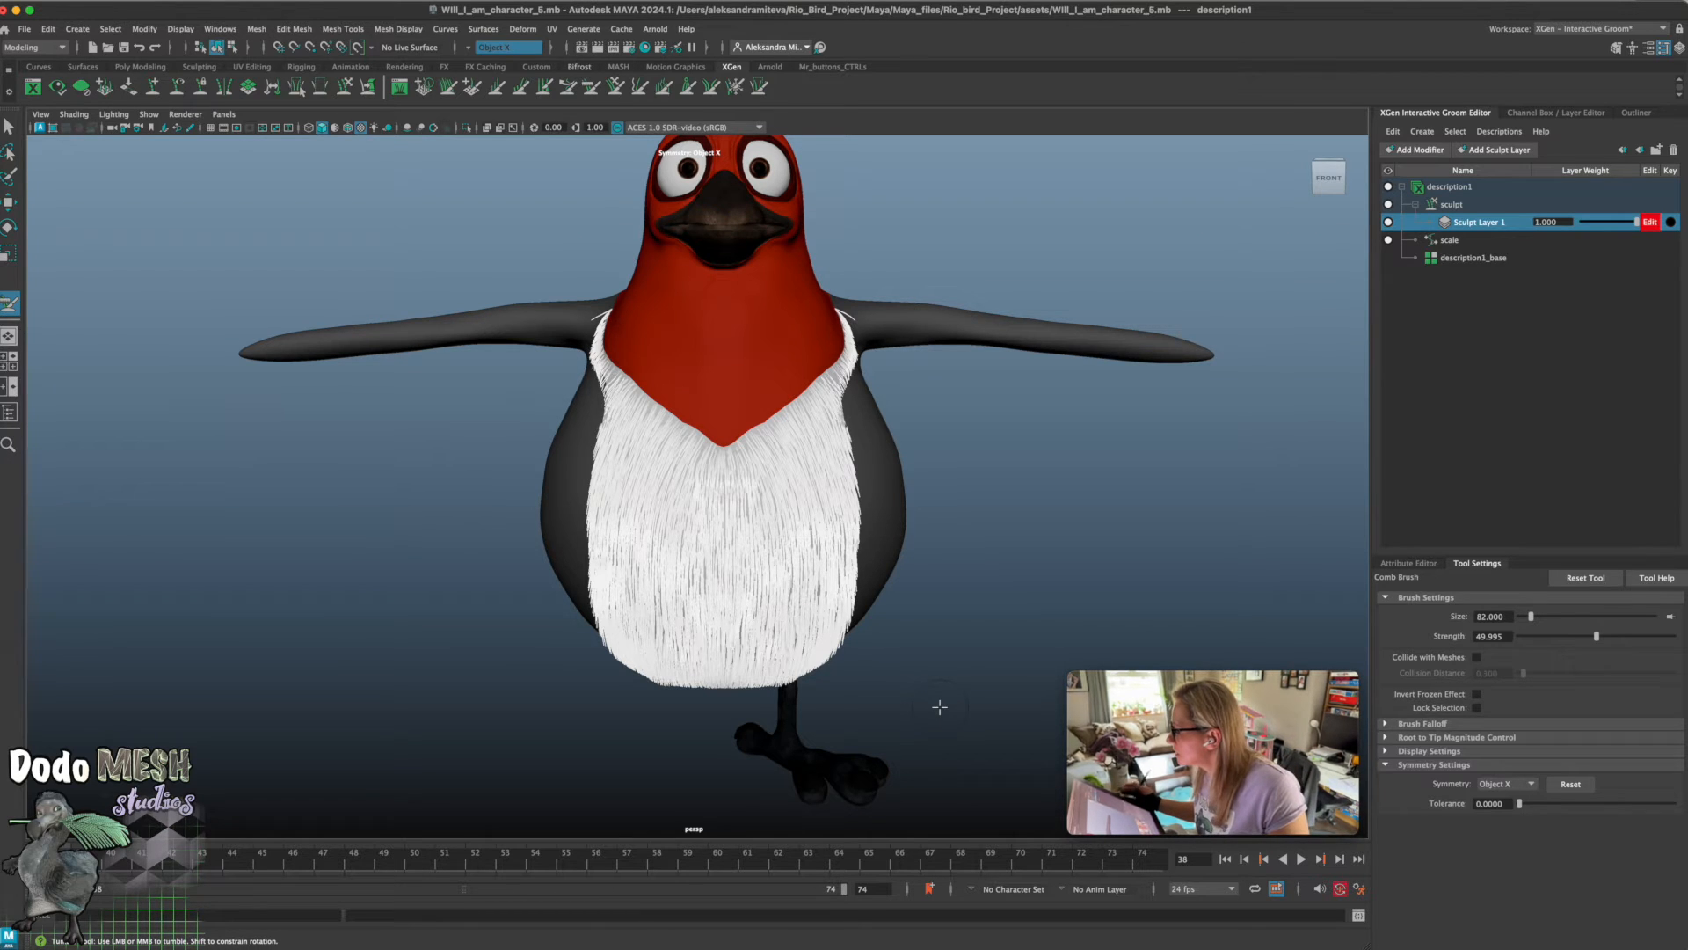
# Set the Density Multiplier of description1_base to 5
pyautogui.click(1424, 565)
pyautogui.click(1398, 534)
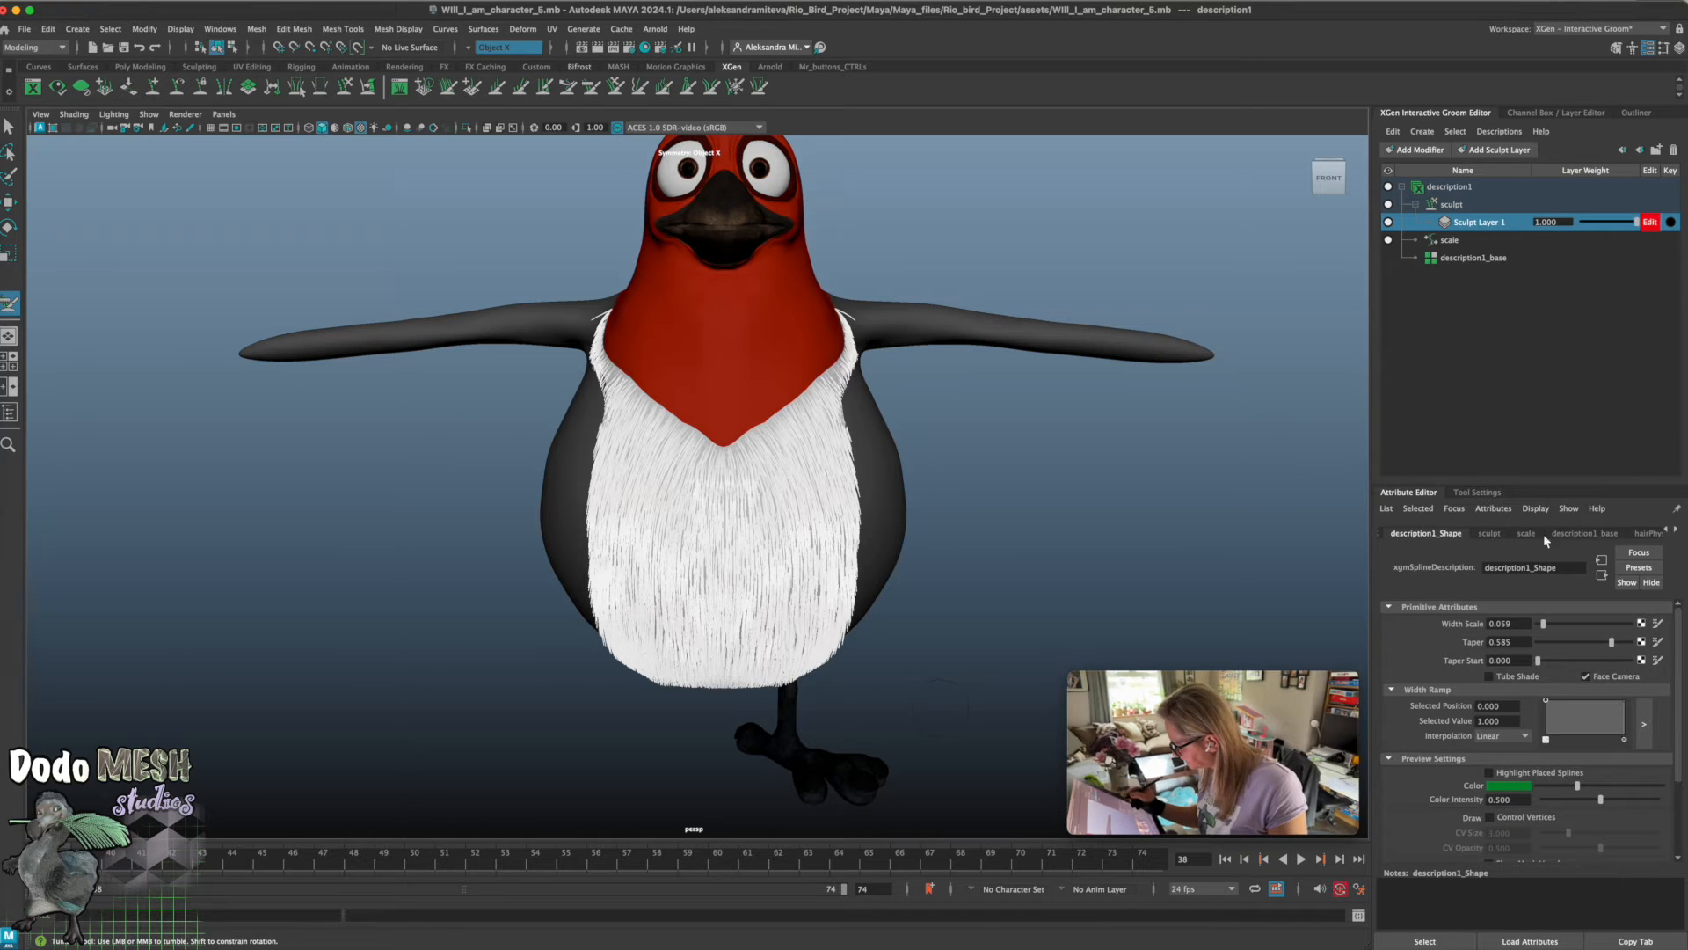
pyautogui.click(1665, 530)
pyautogui.click(1408, 533)
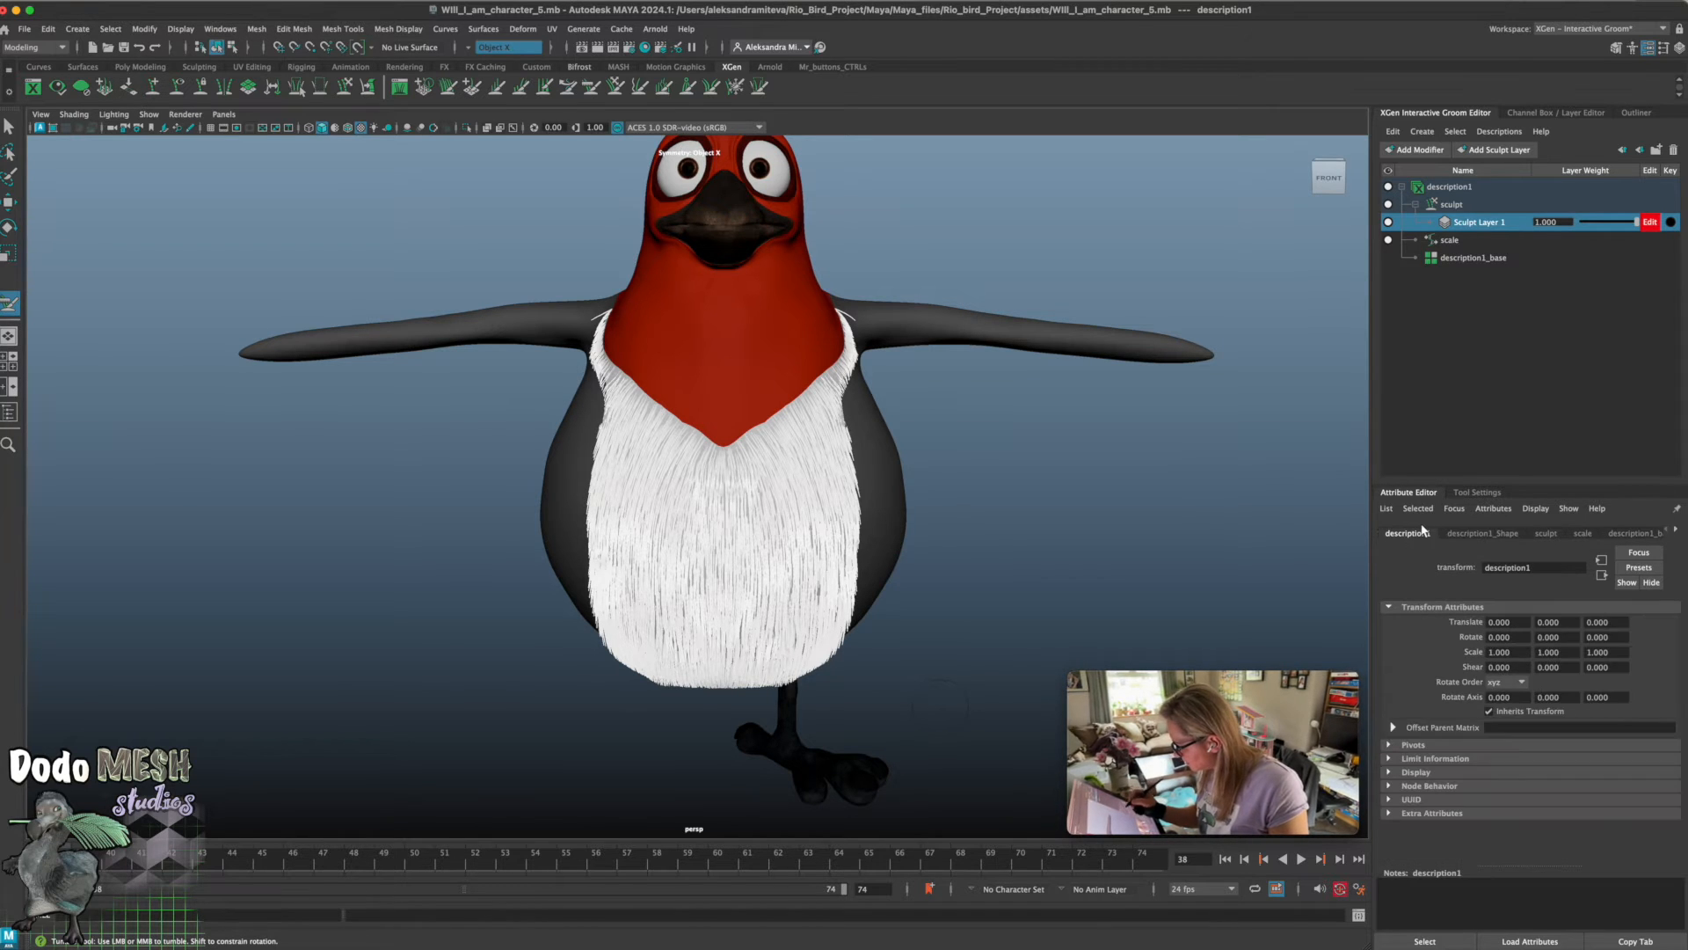
pyautogui.click(1481, 534)
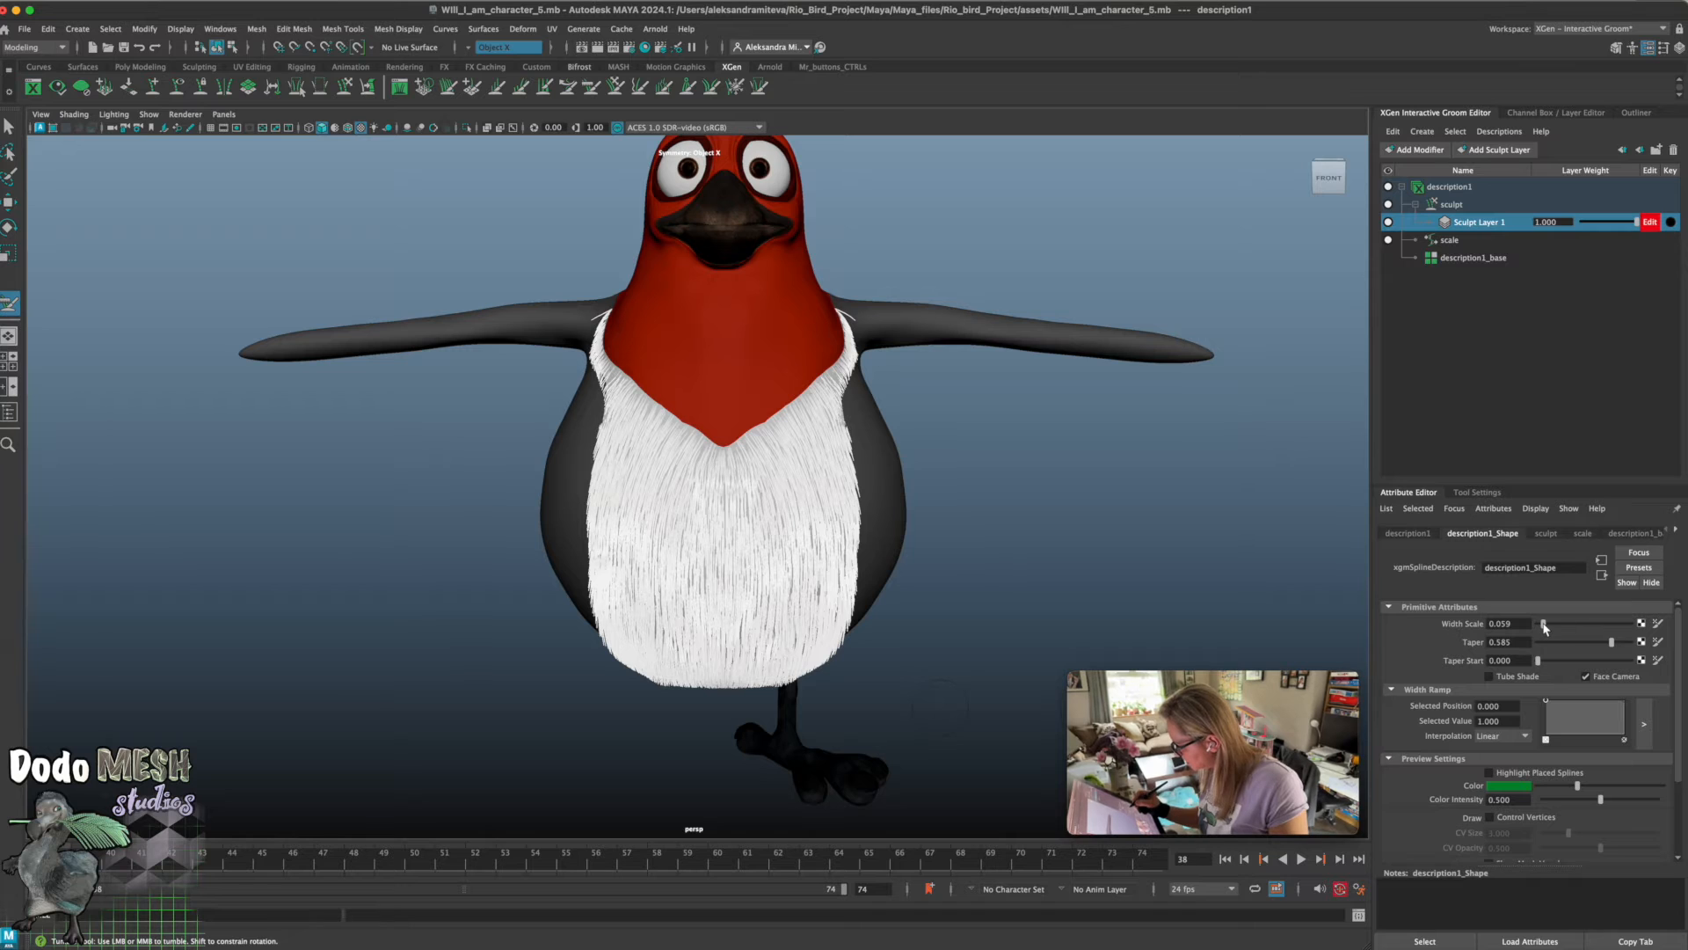
pyautogui.click(1632, 533)
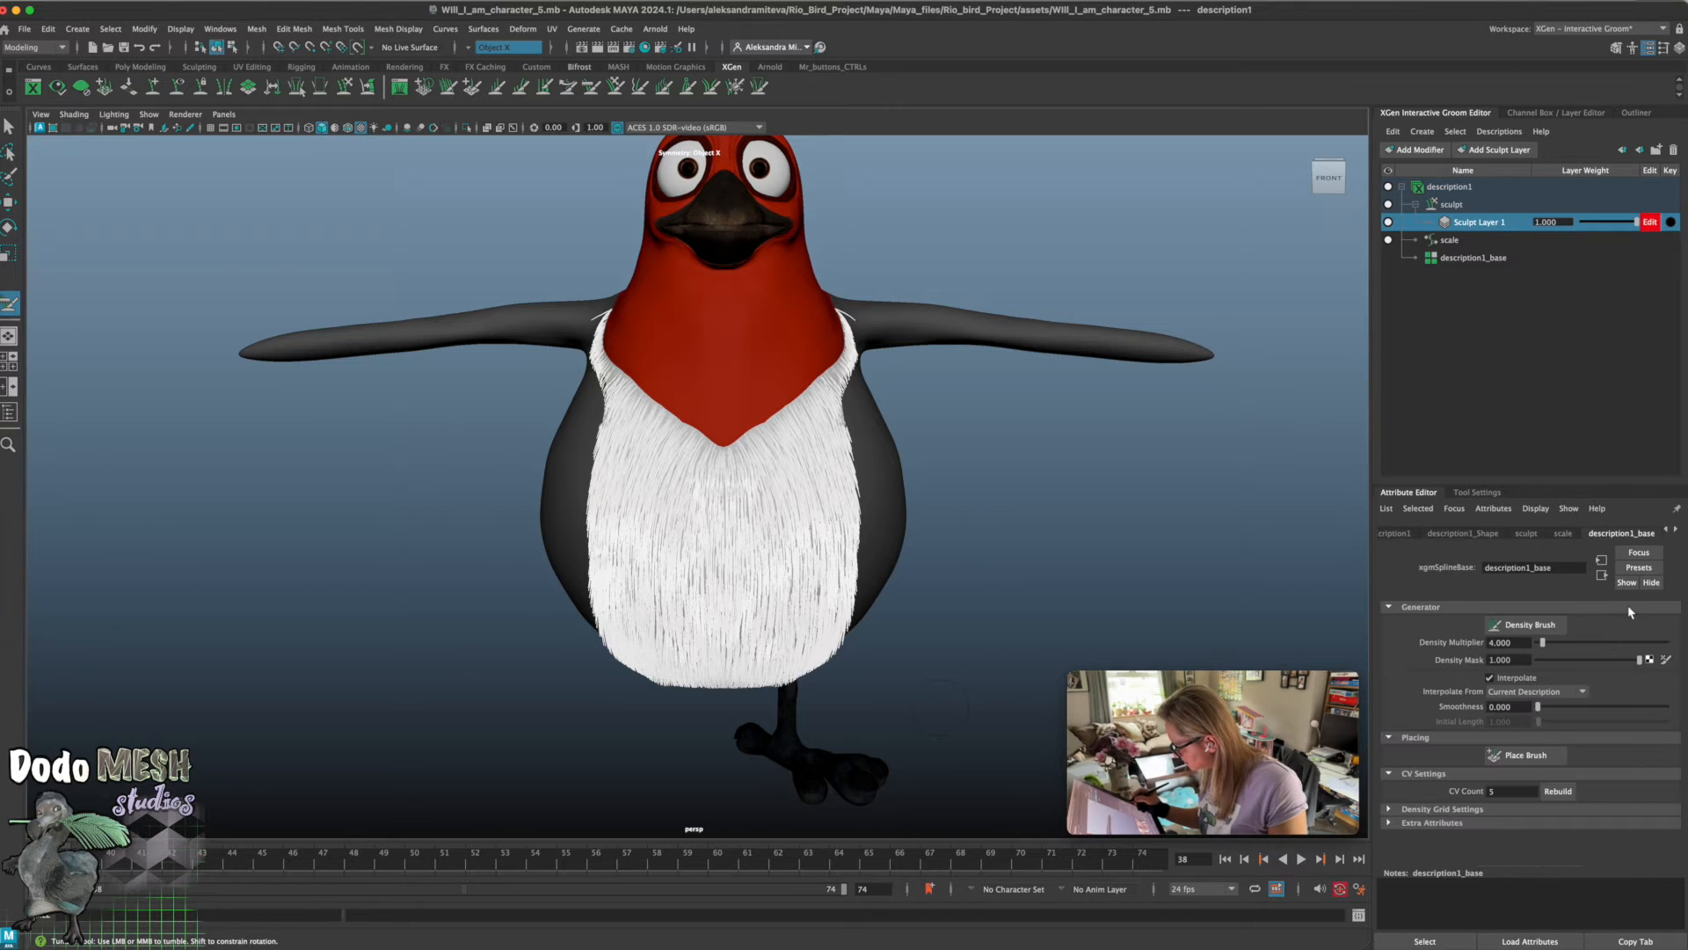
pyautogui.moveTo(1514, 643); pyautogui.dragTo(1488, 643)
pyautogui.write('5')
pyautogui.press('Return')
# Raise the belly groom's Density Multiplier to 6 and finally to 7
pyautogui.moveTo(1528, 643); pyautogui.dragTo(1481, 642)
pyautogui.write('6')
pyautogui.press('Return')
pyautogui.write('7')
pyautogui.press('Return')
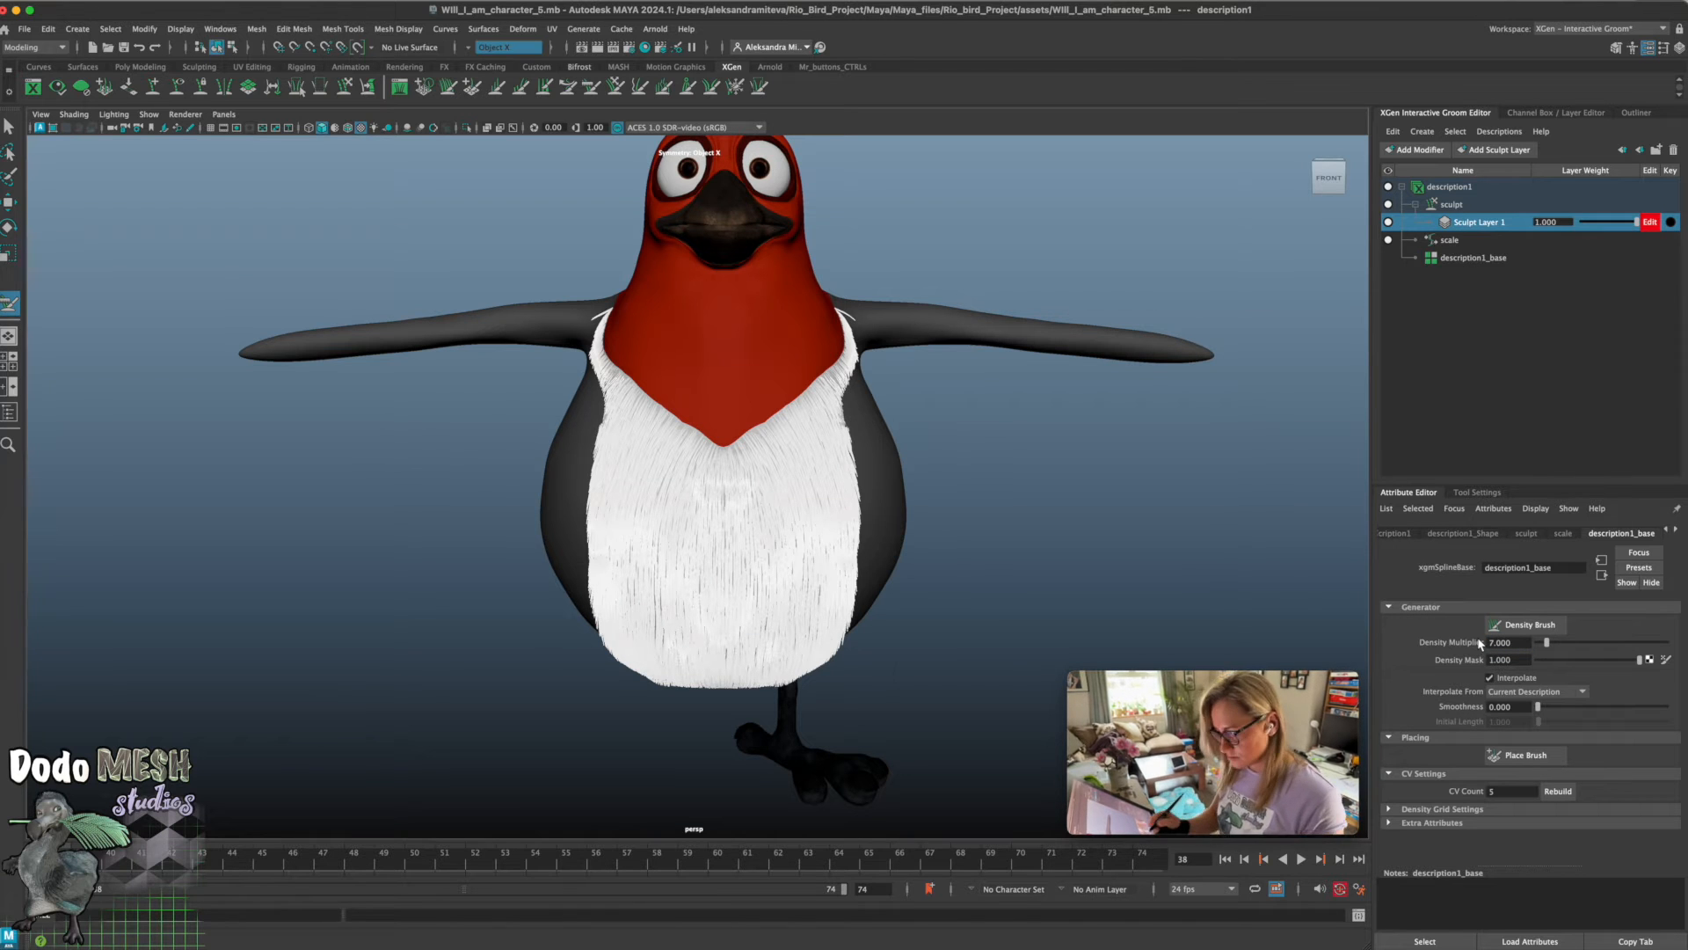
pyautogui.moveTo(923, 678)
pyautogui.keyDown('alt'); pyautogui.mouseDown()
pyautogui.moveTo(904, 659)
pyautogui.moveTo(929, 670)
pyautogui.mouseUp(); pyautogui.keyUp('alt')
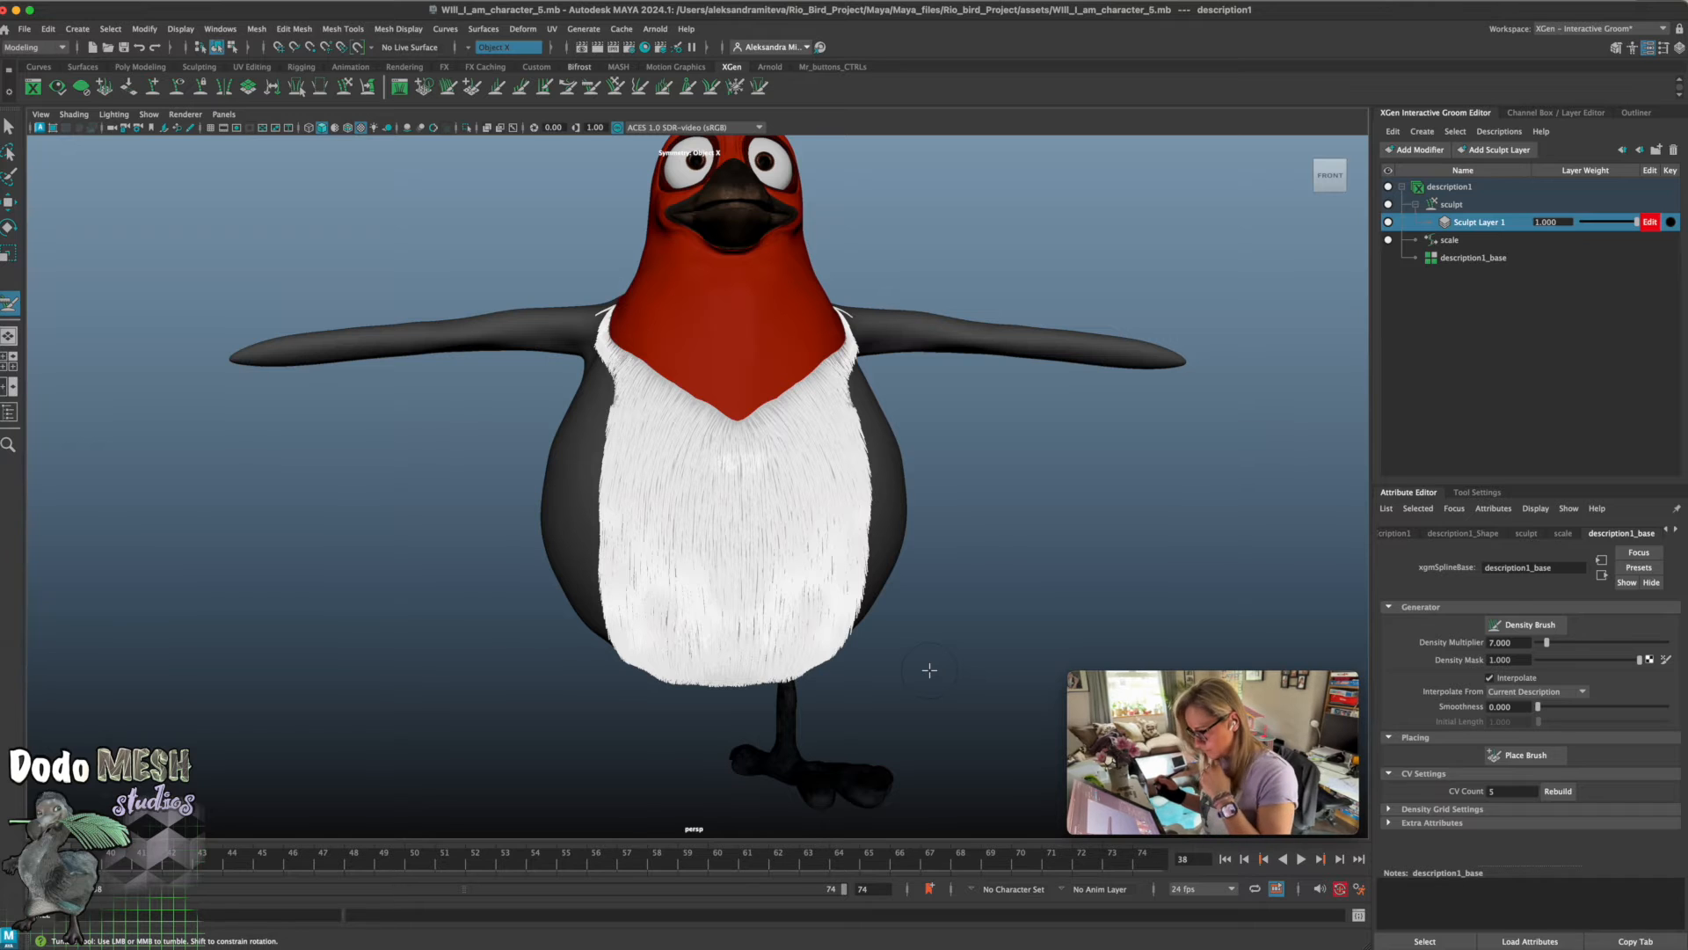
# Add a Clump modifier to the description1 groom and inspect the clumped belly from the side
pyautogui.click(1455, 188)
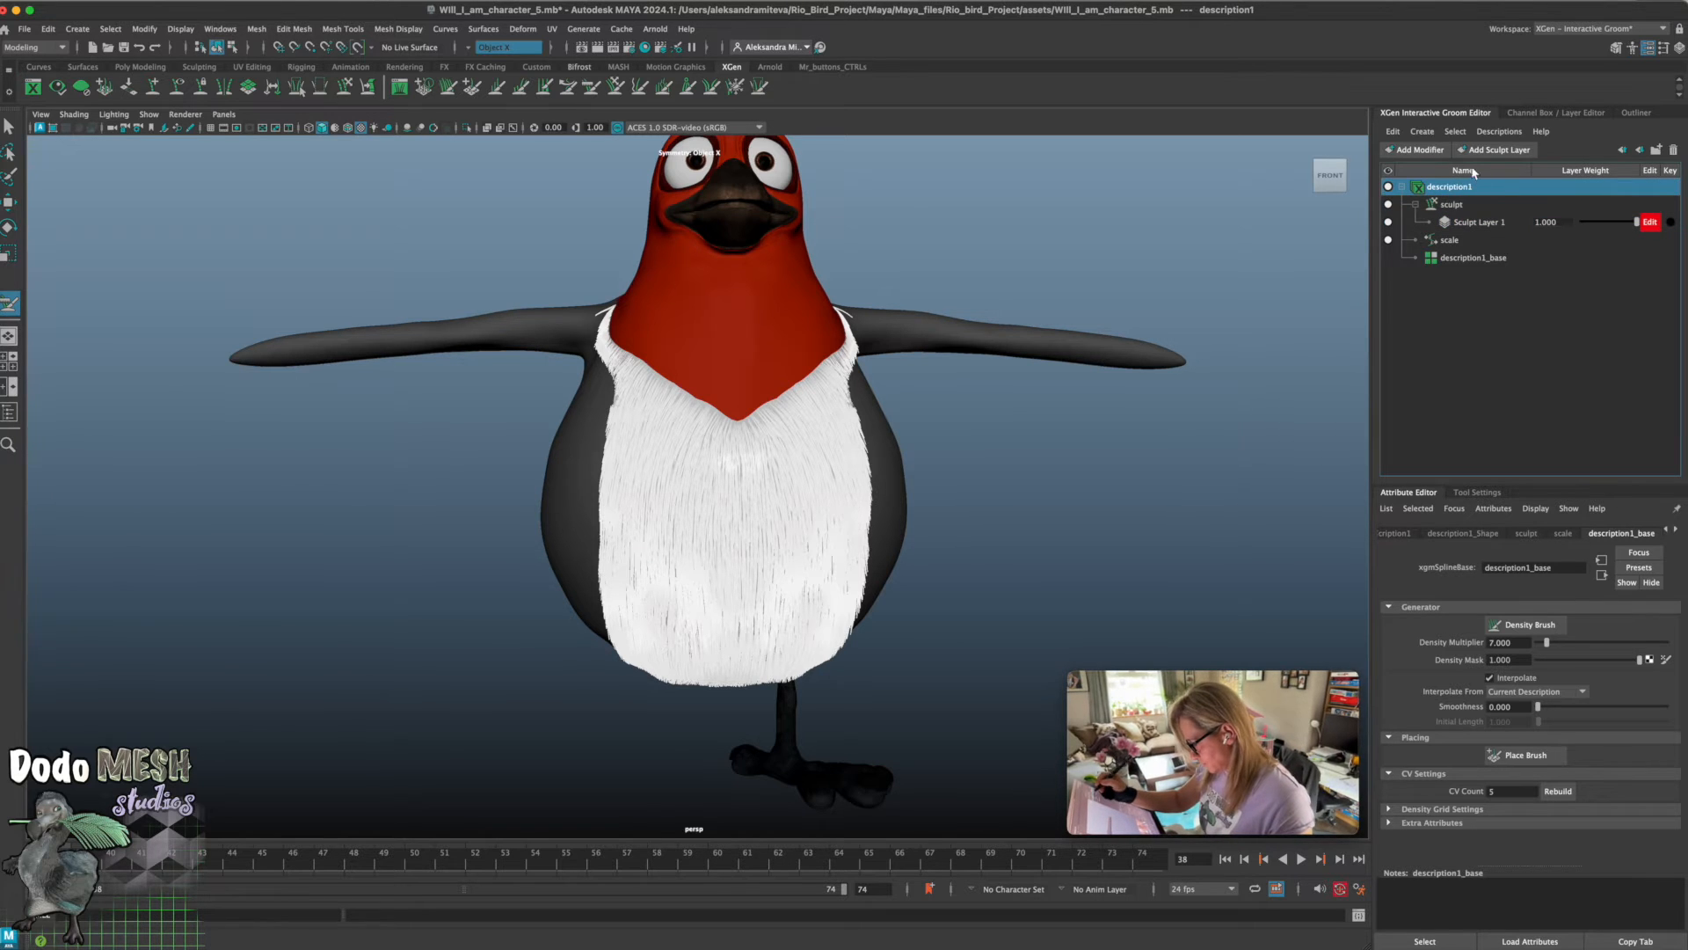
pyautogui.click(1422, 152)
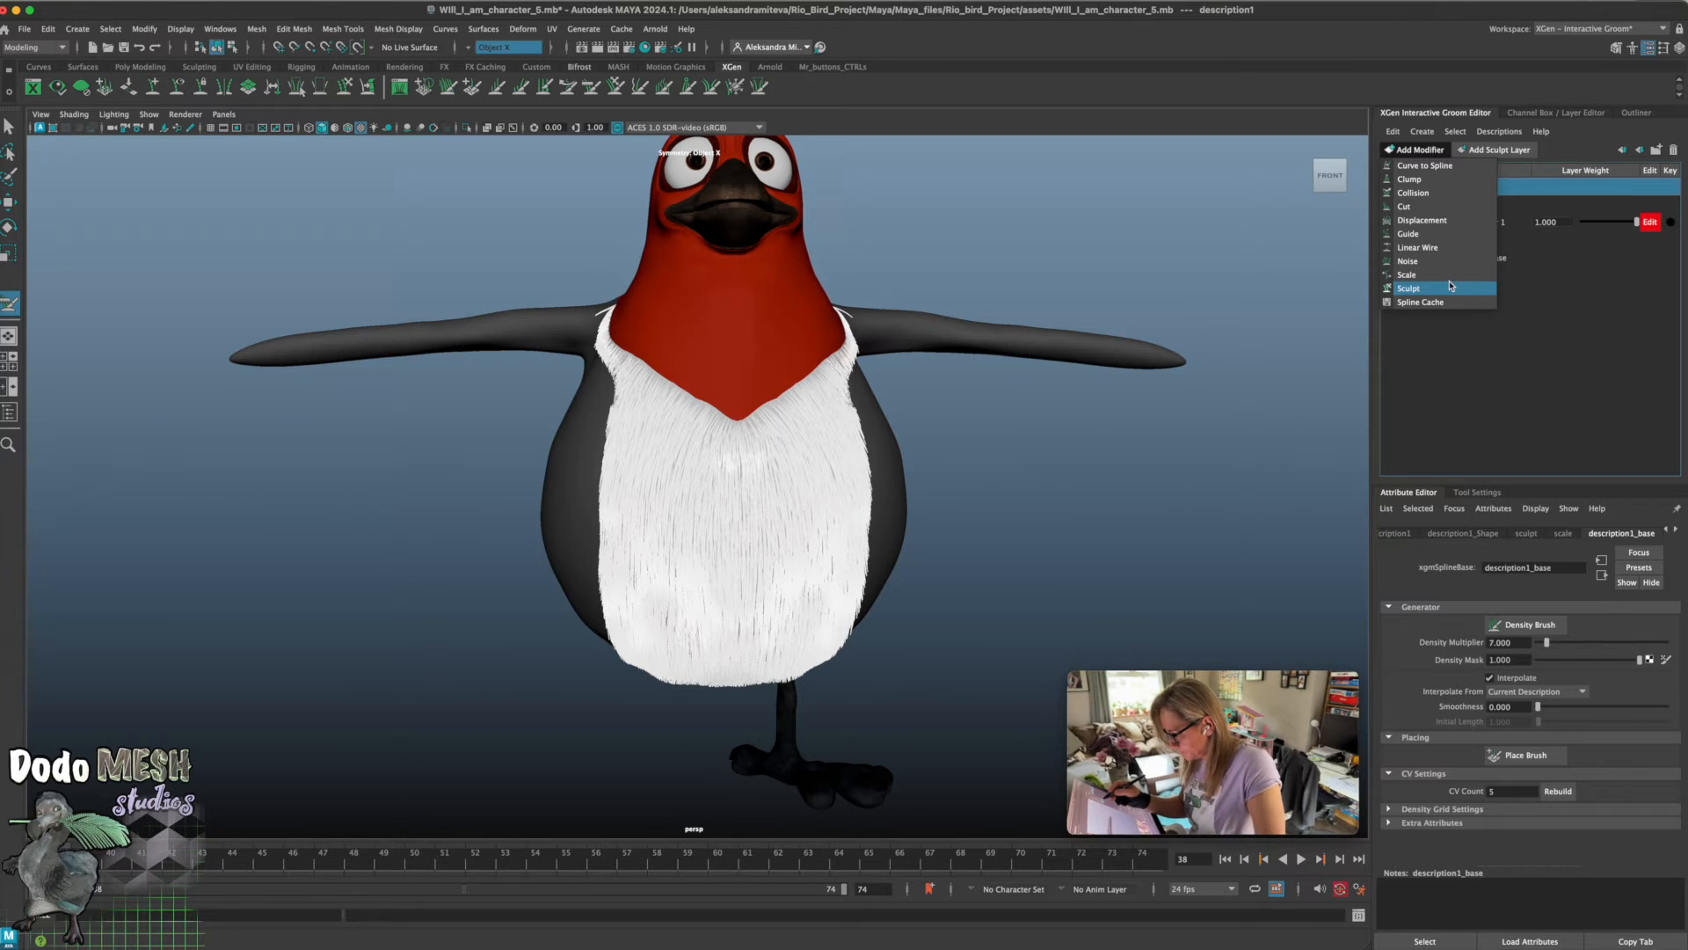
pyautogui.click(1421, 180)
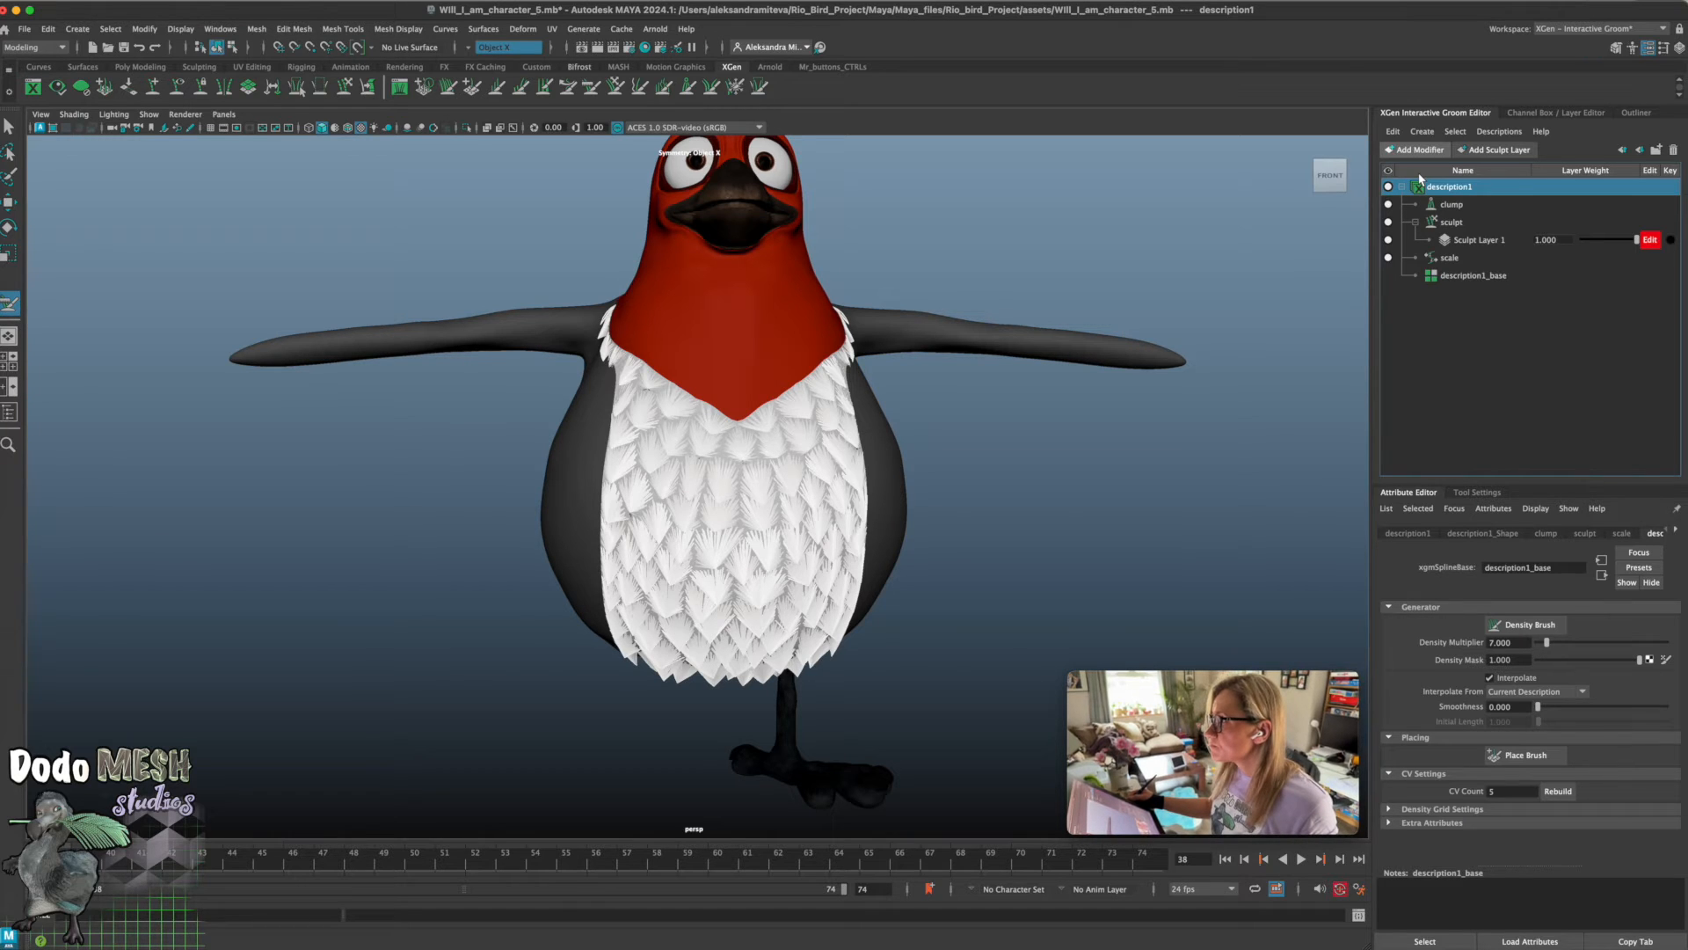
pyautogui.keyDown('alt'); pyautogui.moveTo(952, 617); pyautogui.dragTo(896, 604); pyautogui.keyUp('alt')
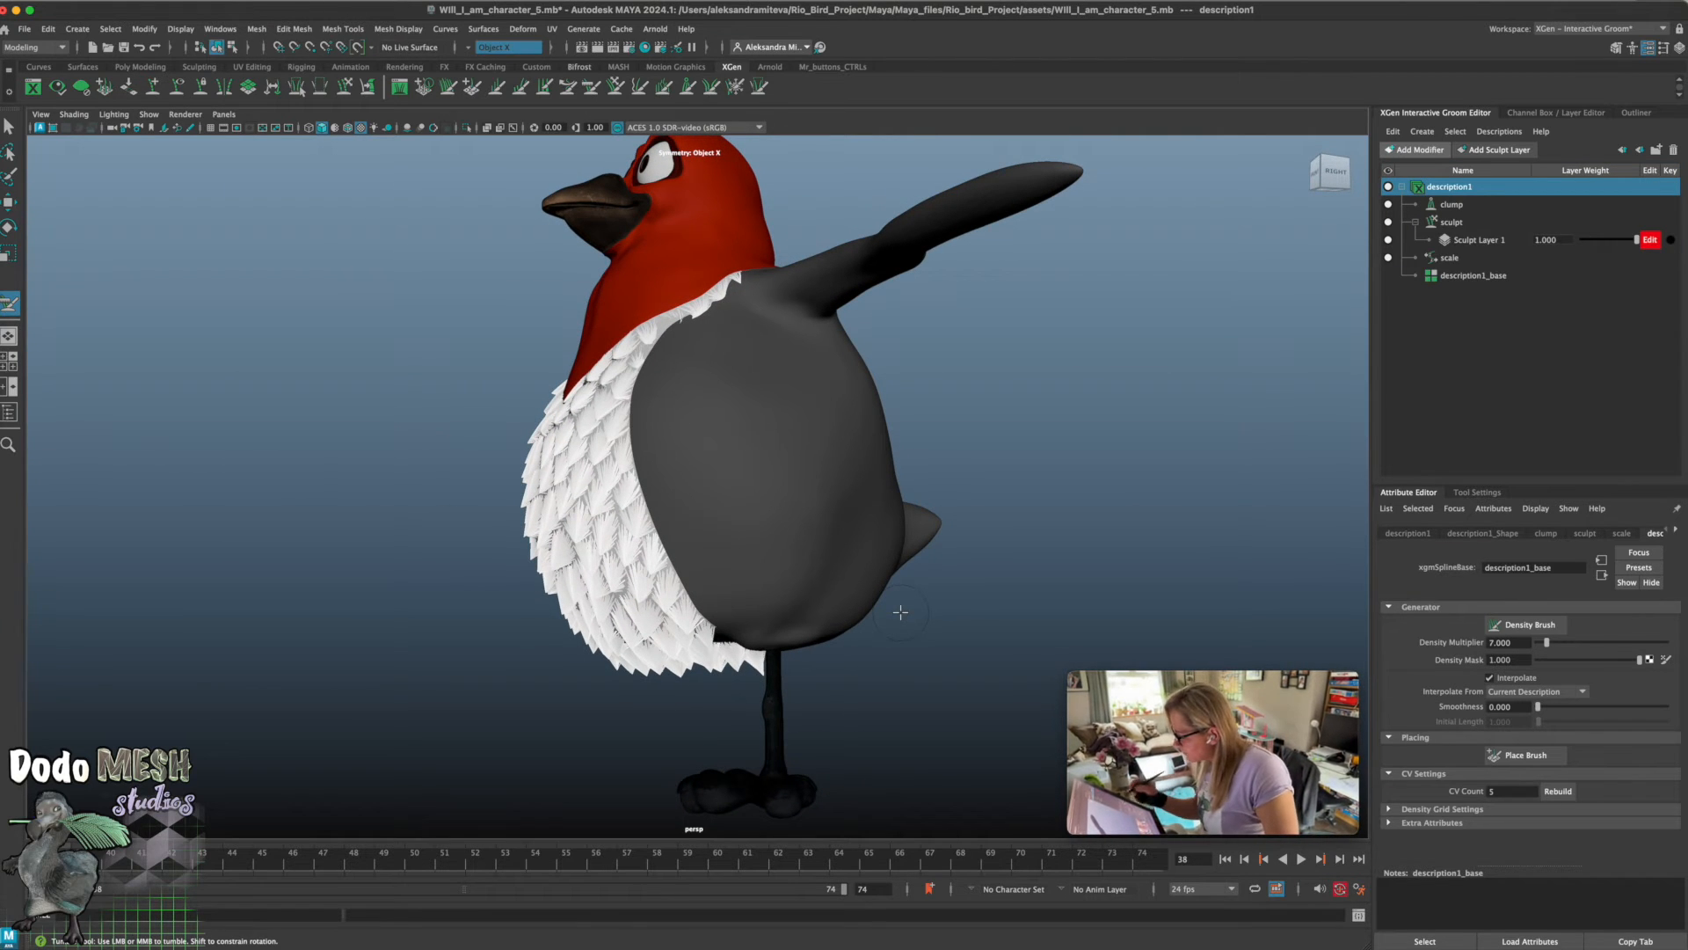
# Save the scene and reduce the clump modifier's Clump effect to 0.528
pyautogui.click(1546, 533)
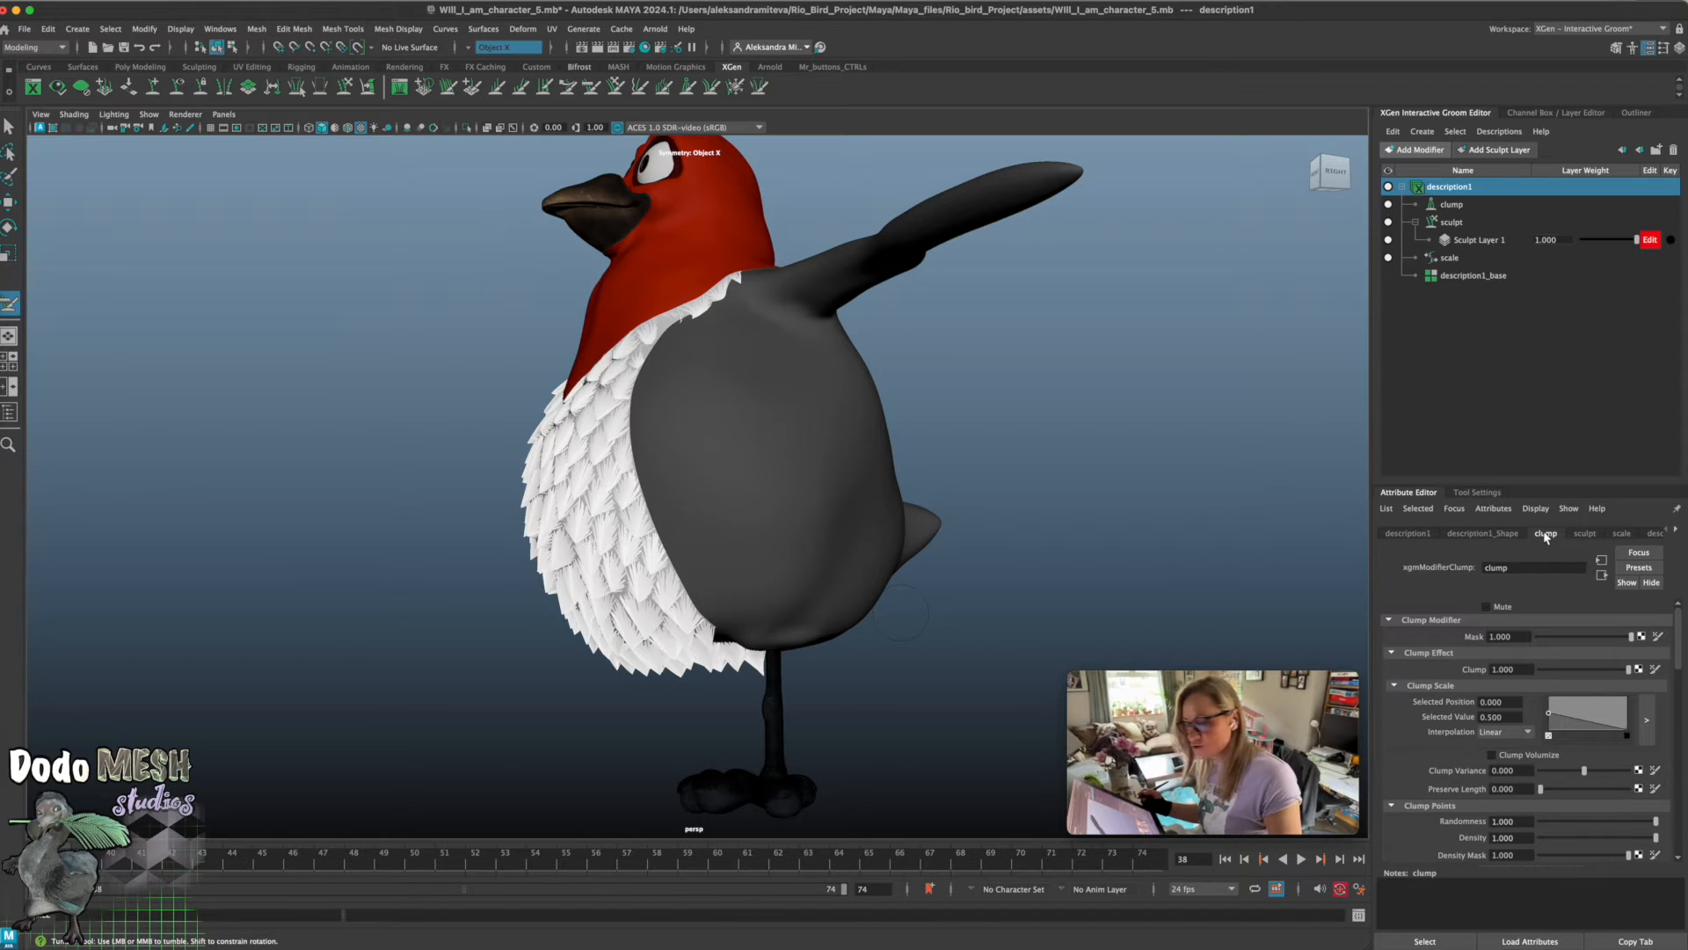
pyautogui.press('super+s')
pyautogui.keyDown('alt'); pyautogui.moveTo(922, 663); pyautogui.dragTo(990, 671); pyautogui.keyUp('alt')
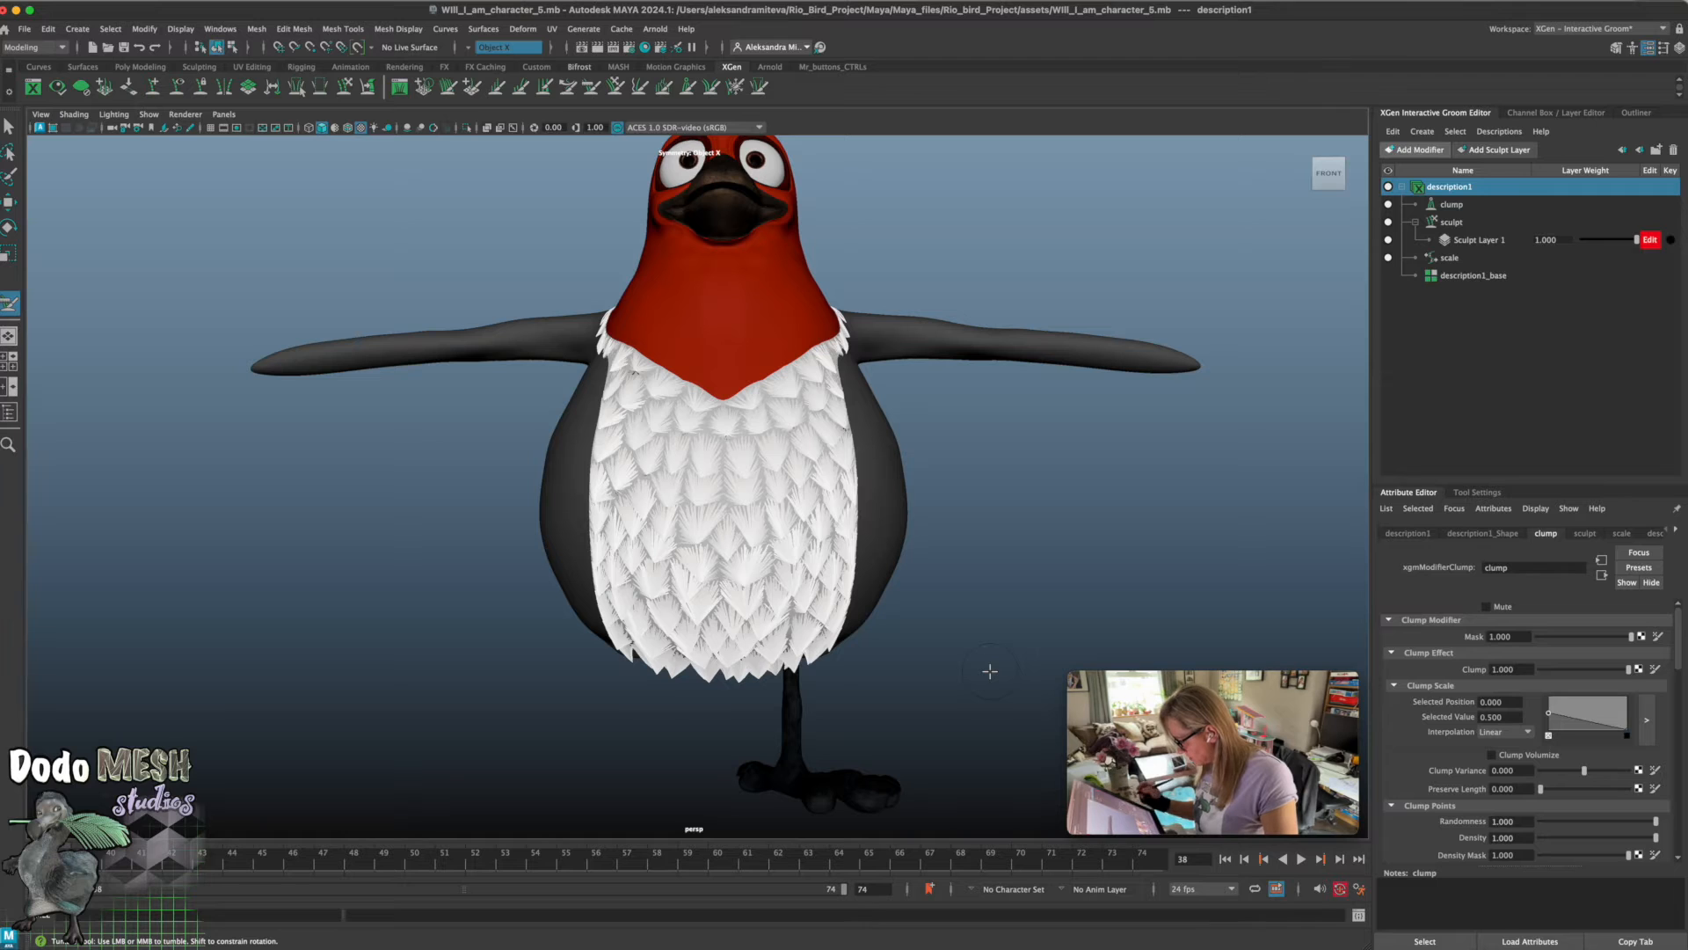
pyautogui.moveTo(1629, 670); pyautogui.dragTo(1607, 676)
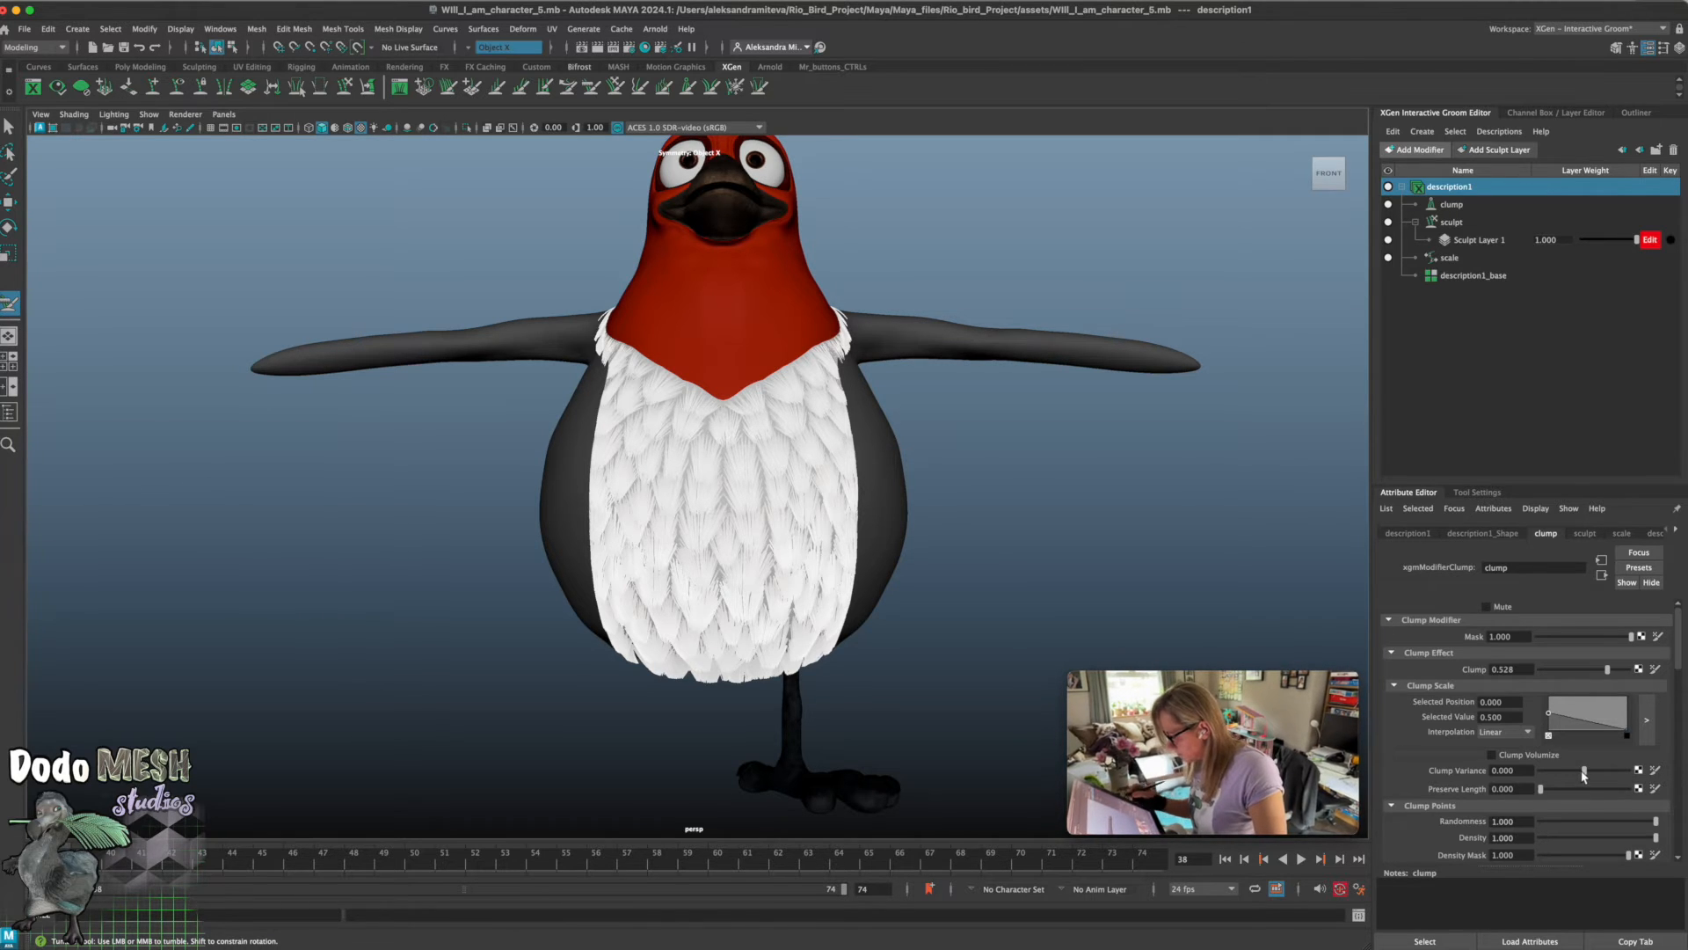
# Try lowering the existing scale modifier's Scale to 0.773, and undo the change
pyautogui.click(1622, 534)
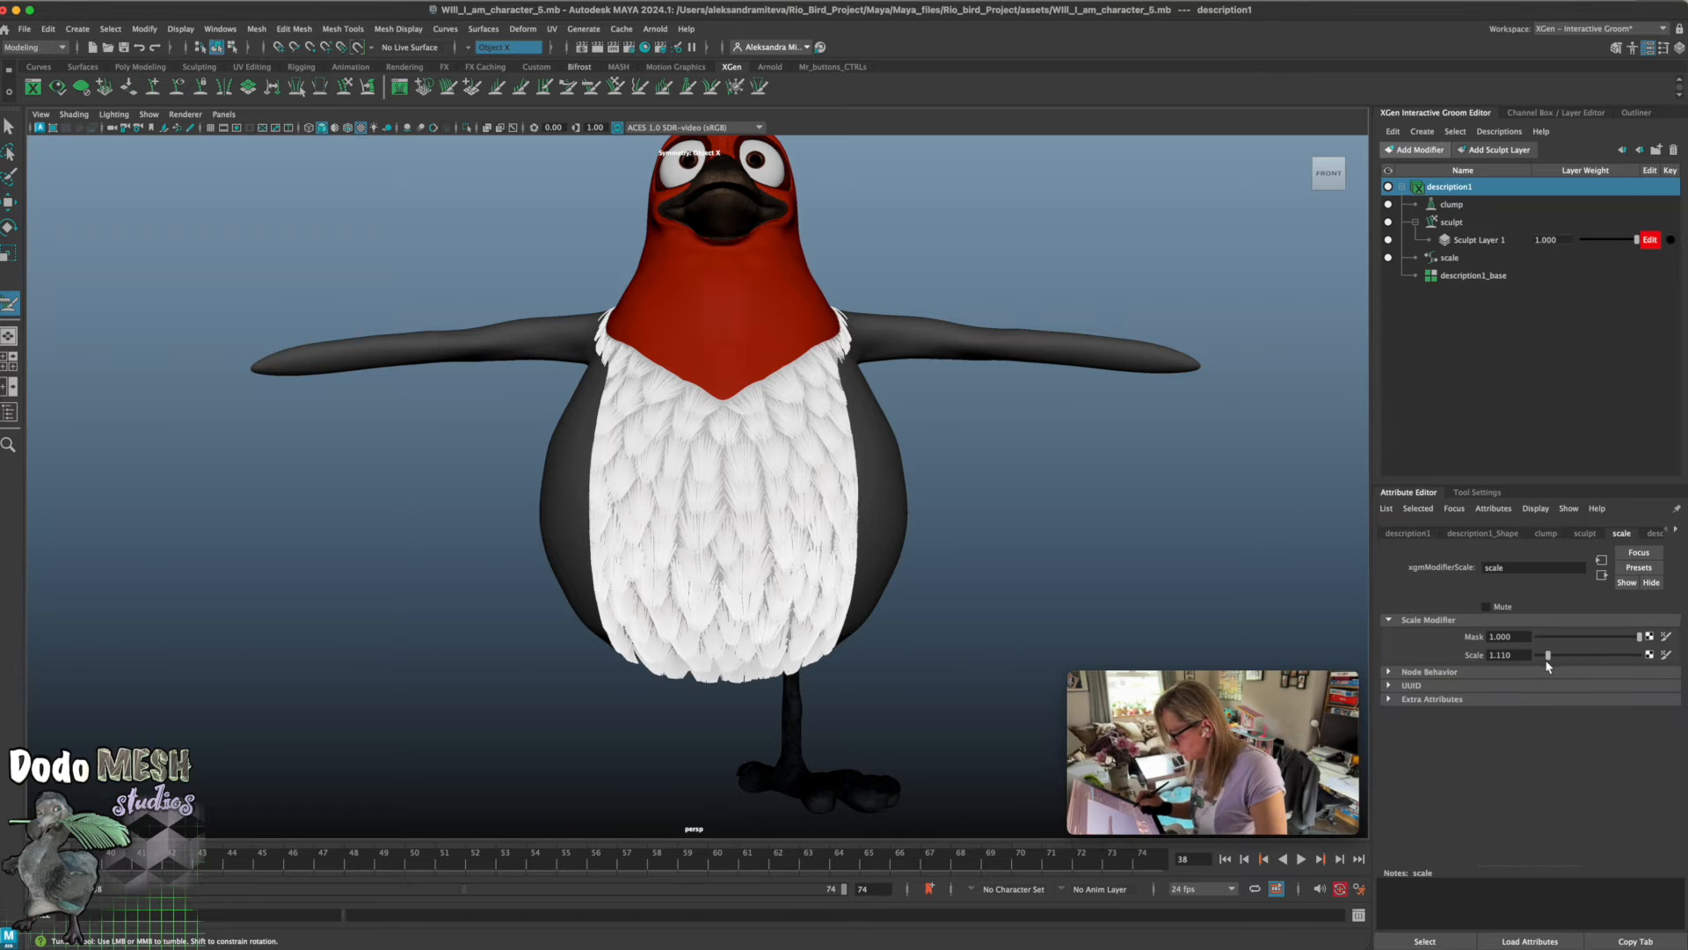
pyautogui.moveTo(1549, 657); pyautogui.dragTo(1546, 657)
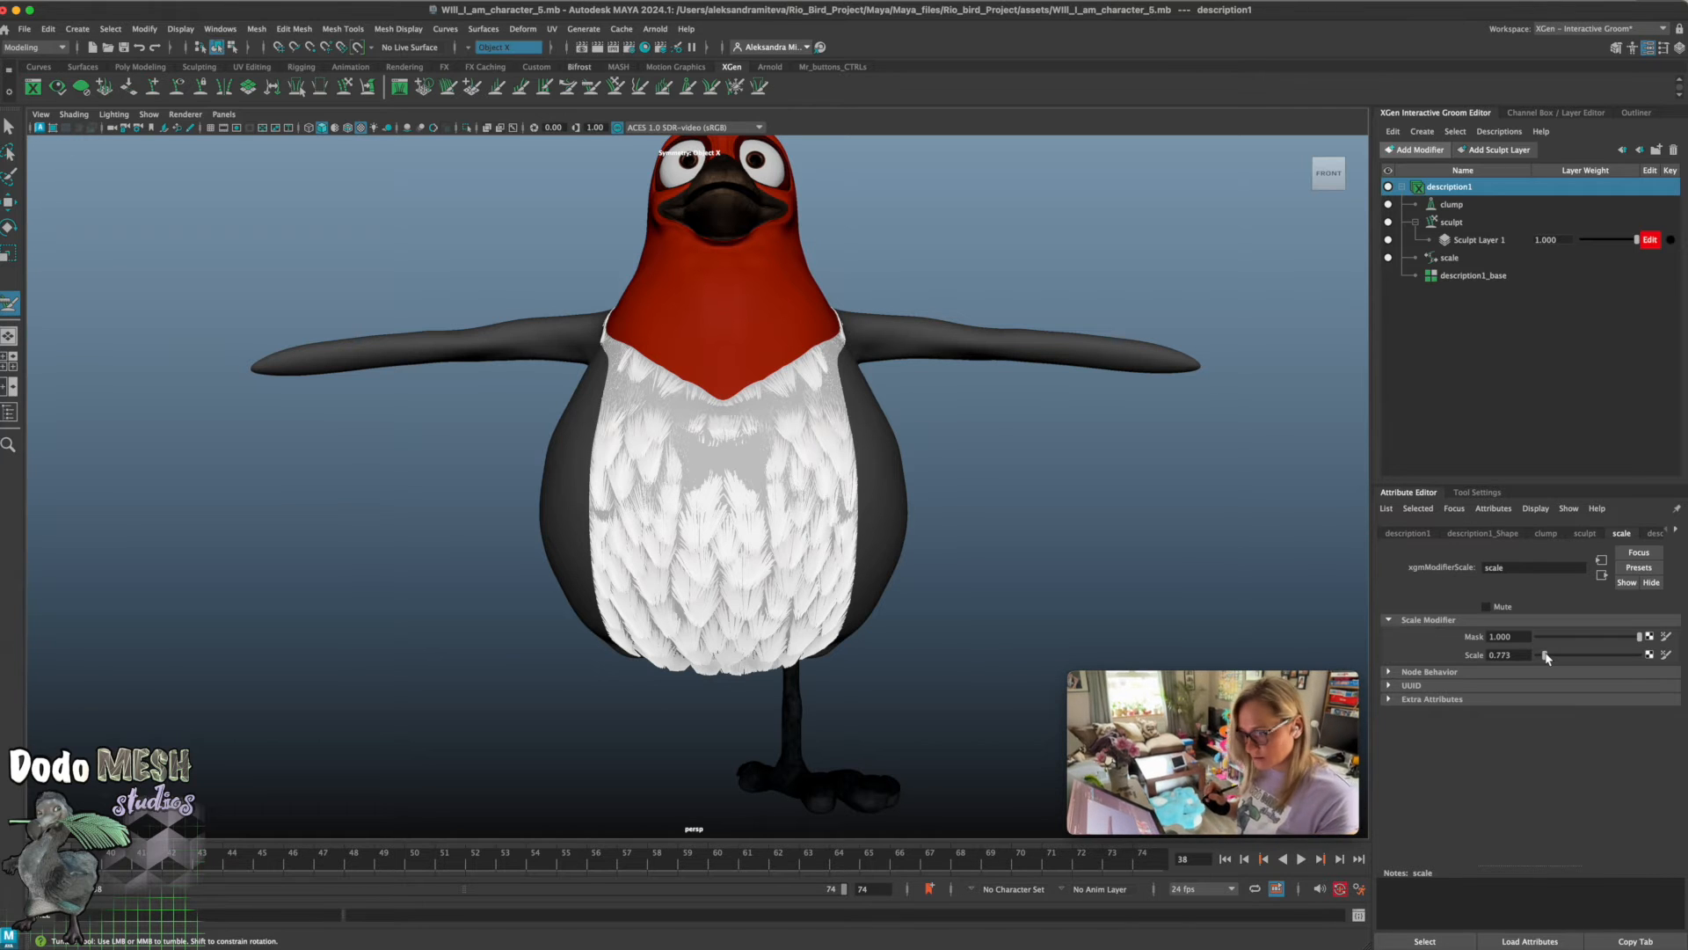
pyautogui.press('z')
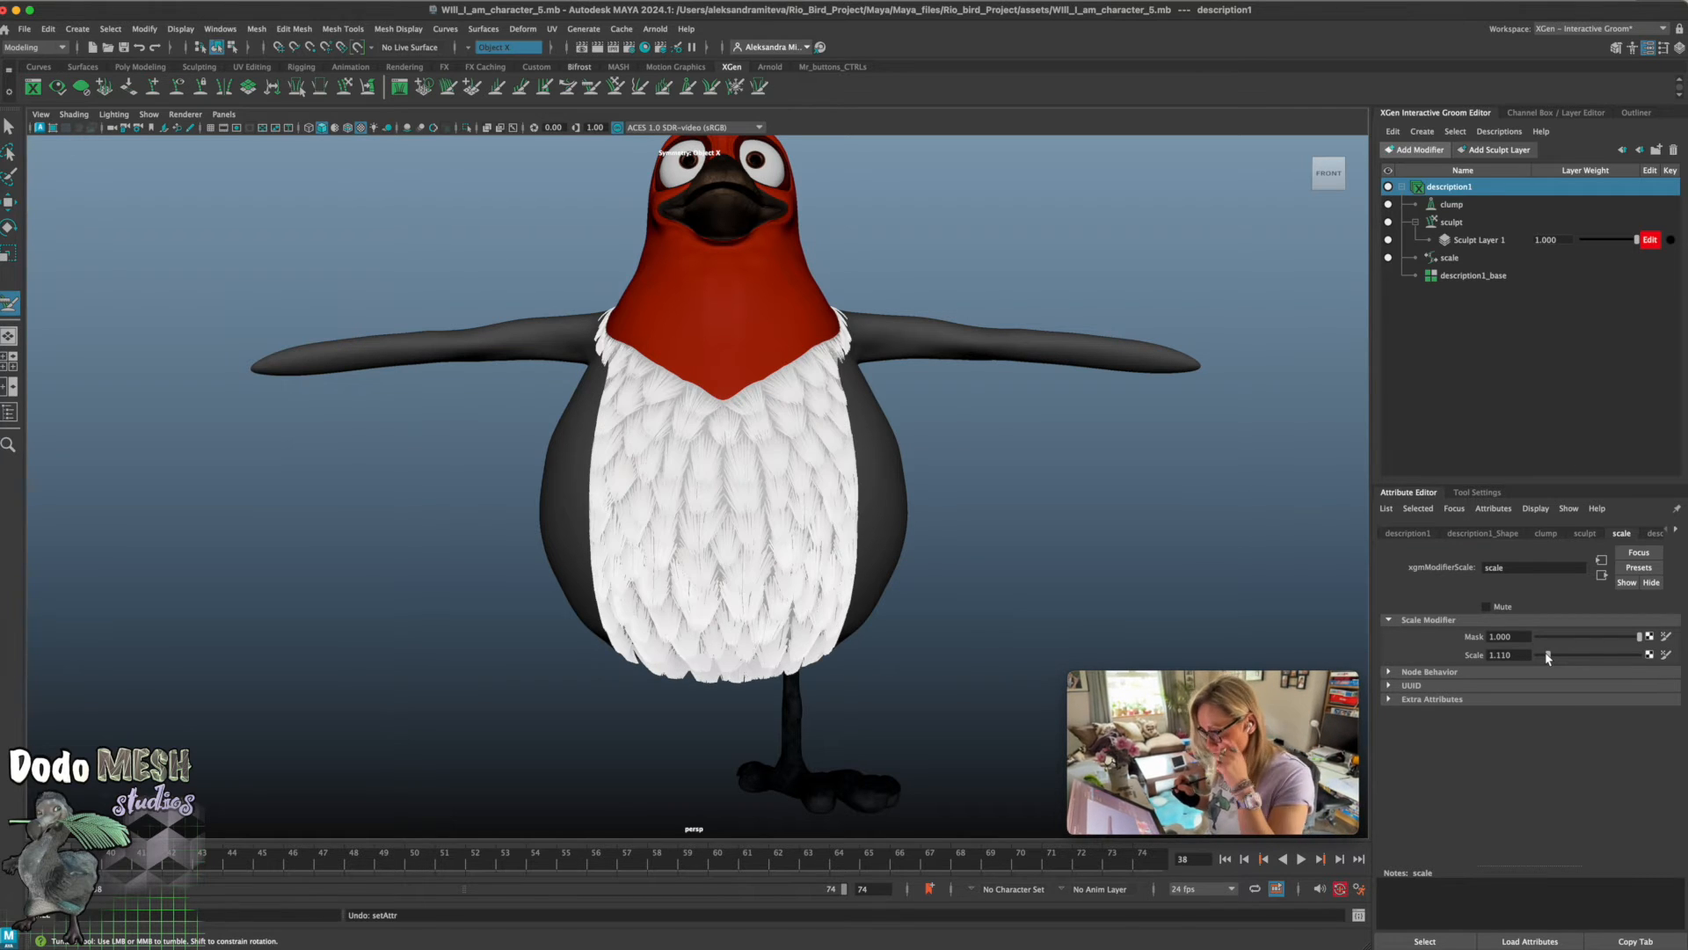
# Save the scene and add a second Scale modifier to description1, showing its attributes
pyautogui.press('super+s')
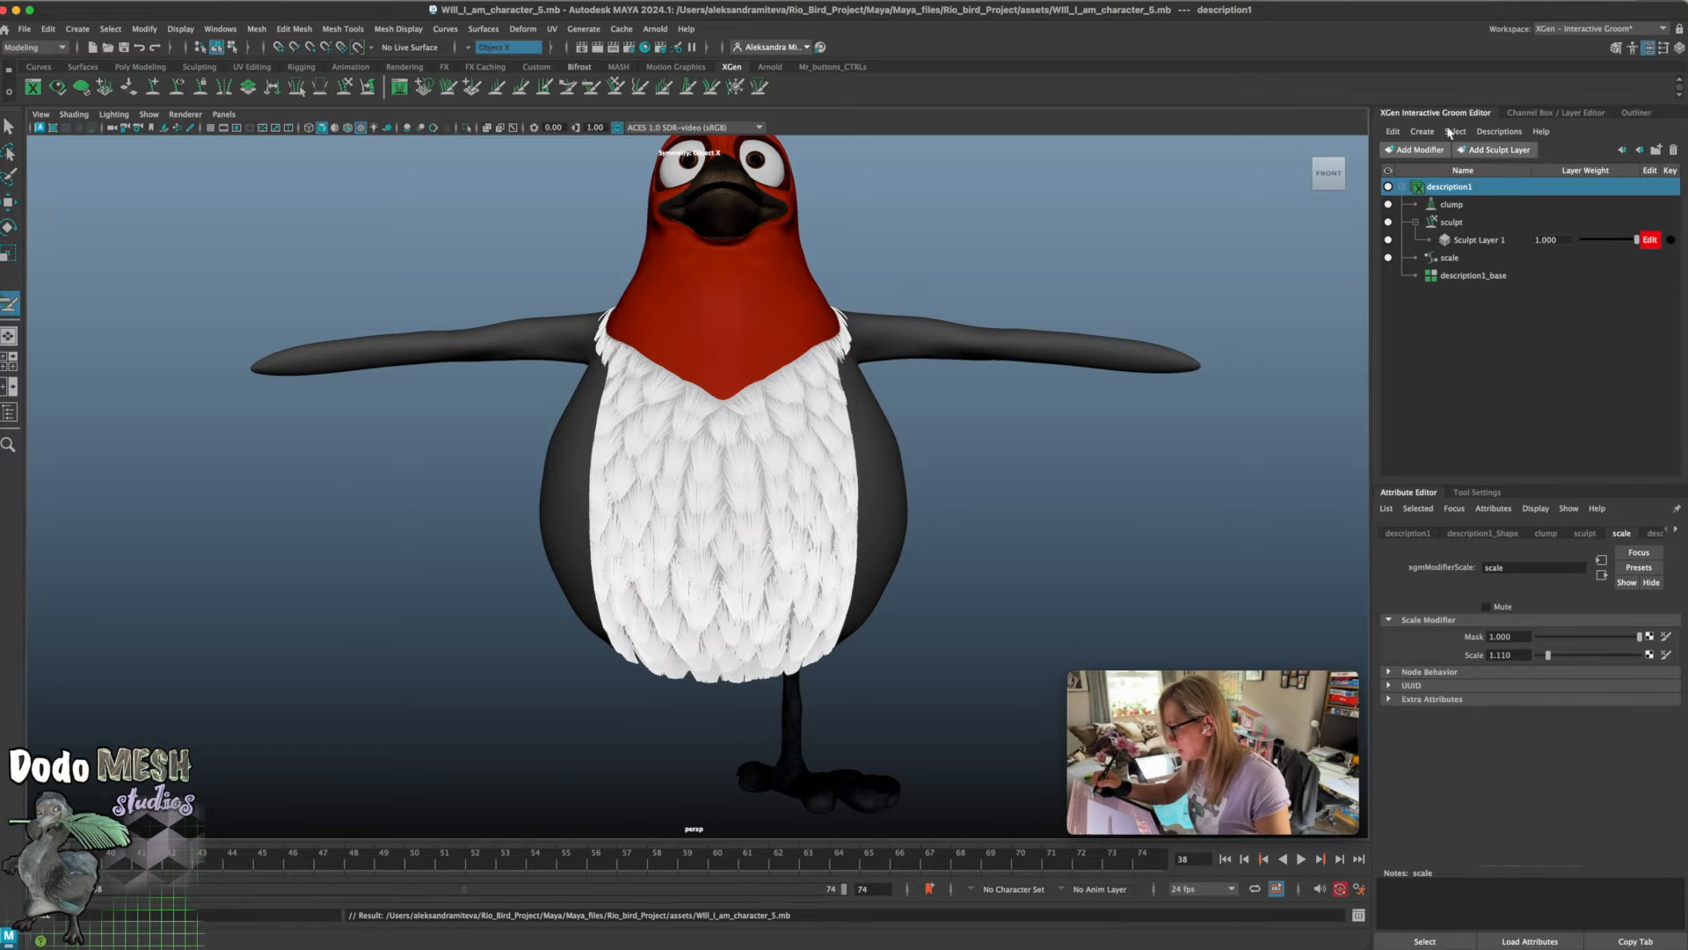
pyautogui.click(1417, 150)
pyautogui.click(1433, 274)
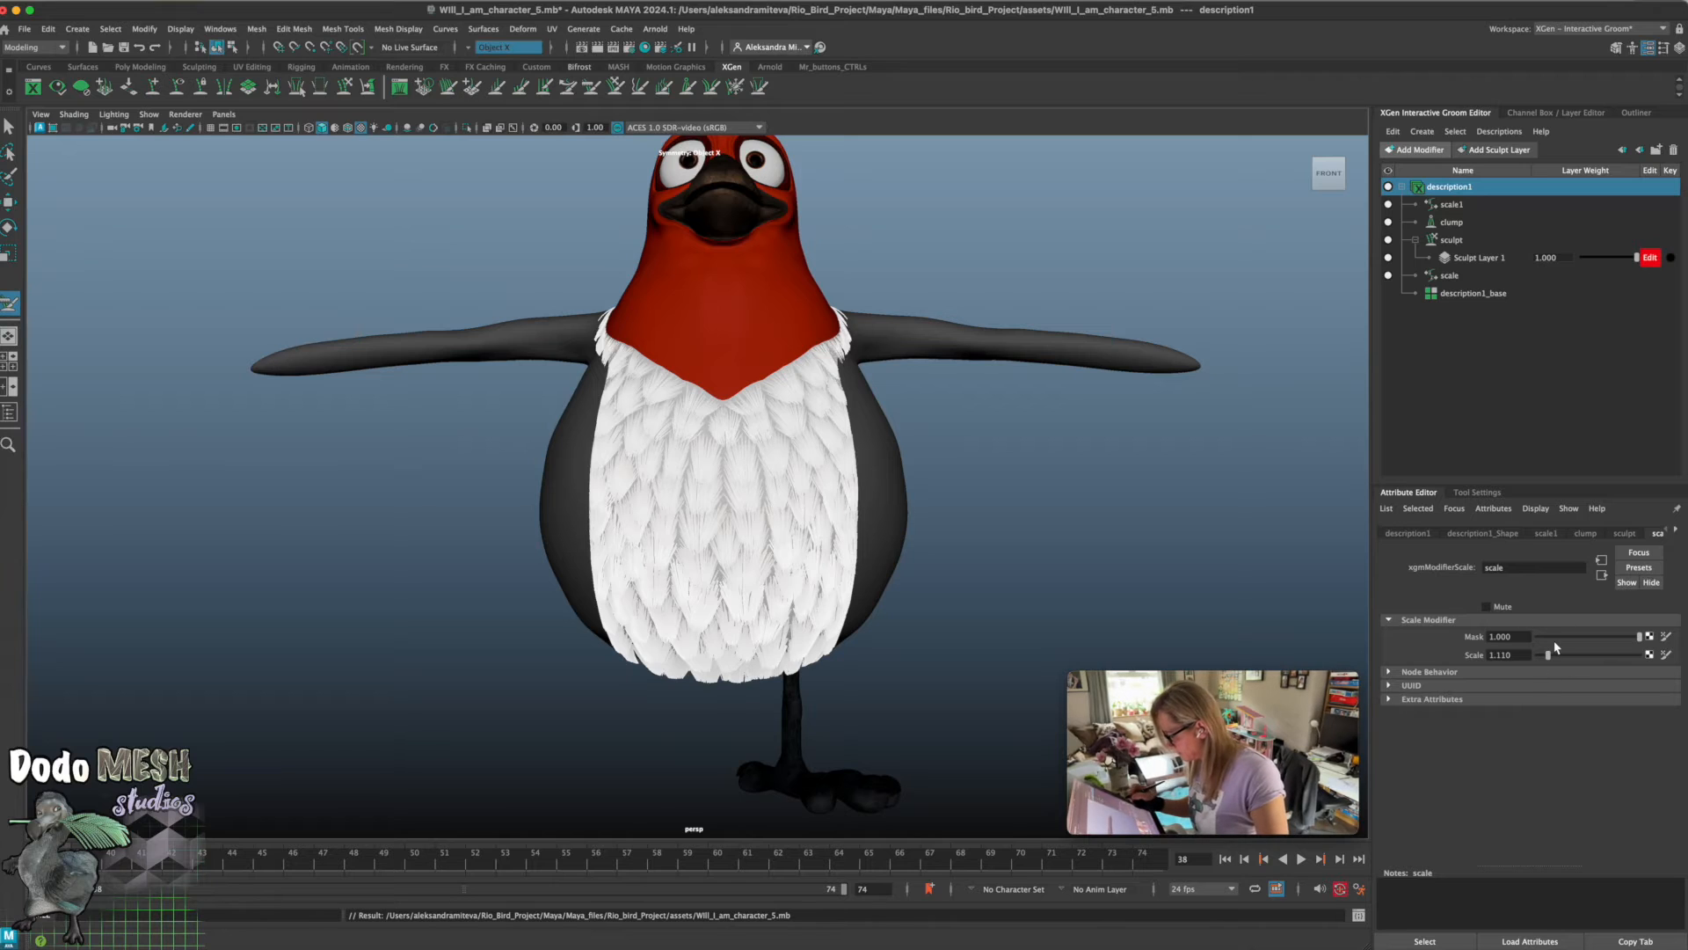
pyautogui.click(1675, 531)
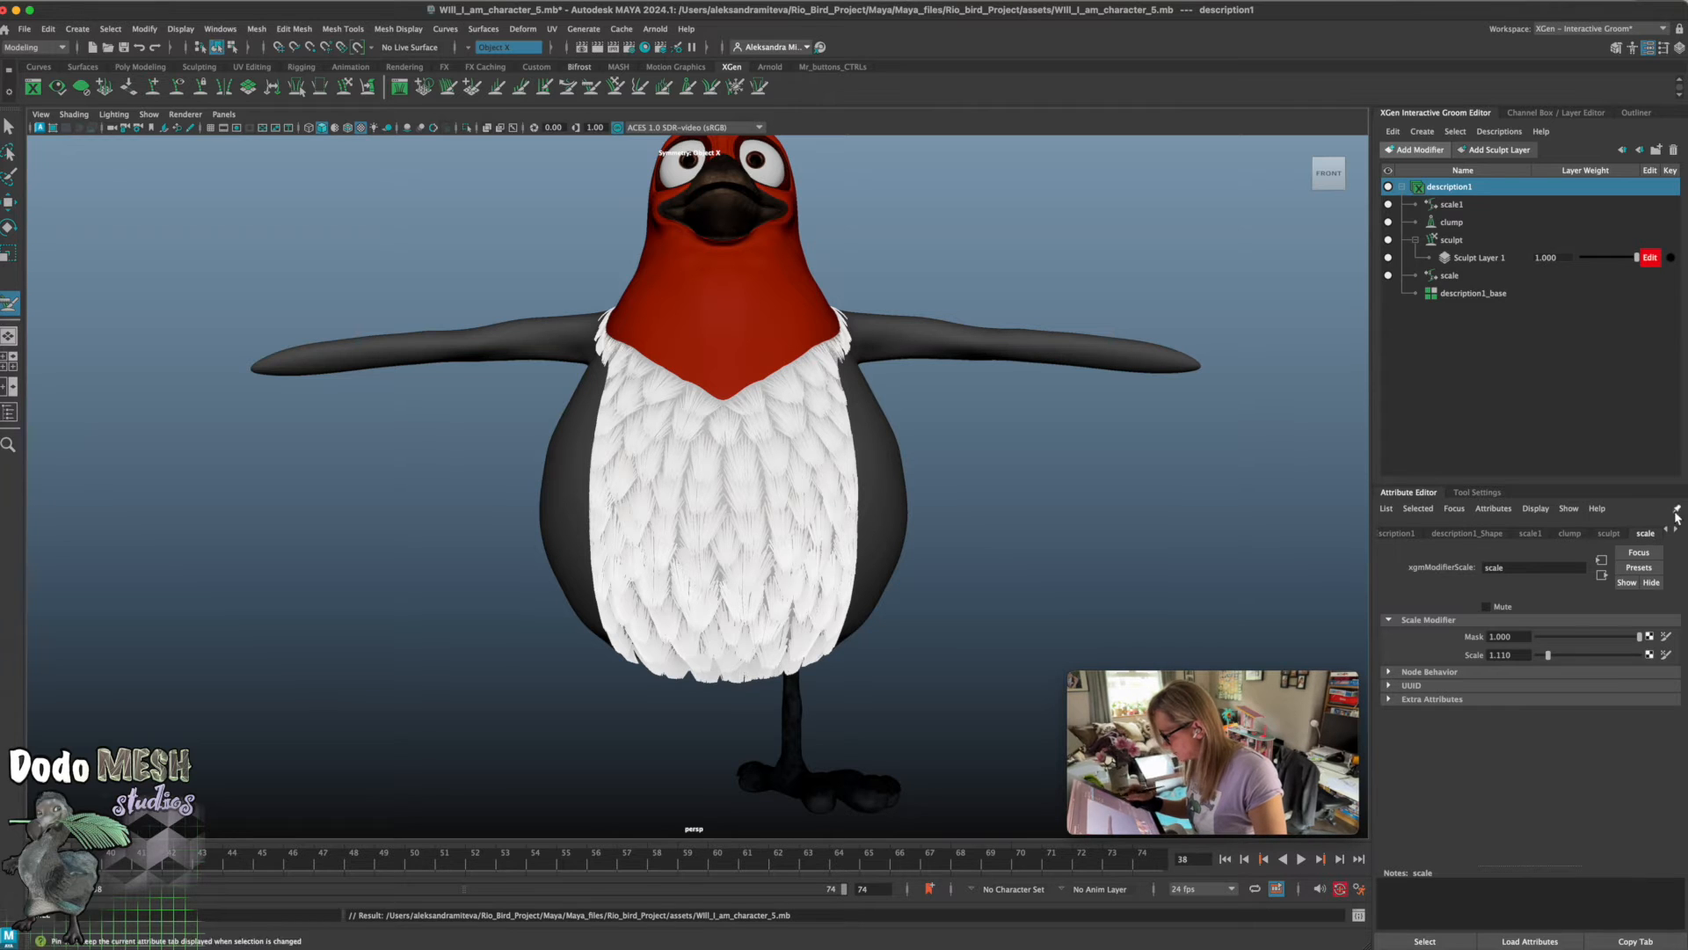
pyautogui.click(1531, 534)
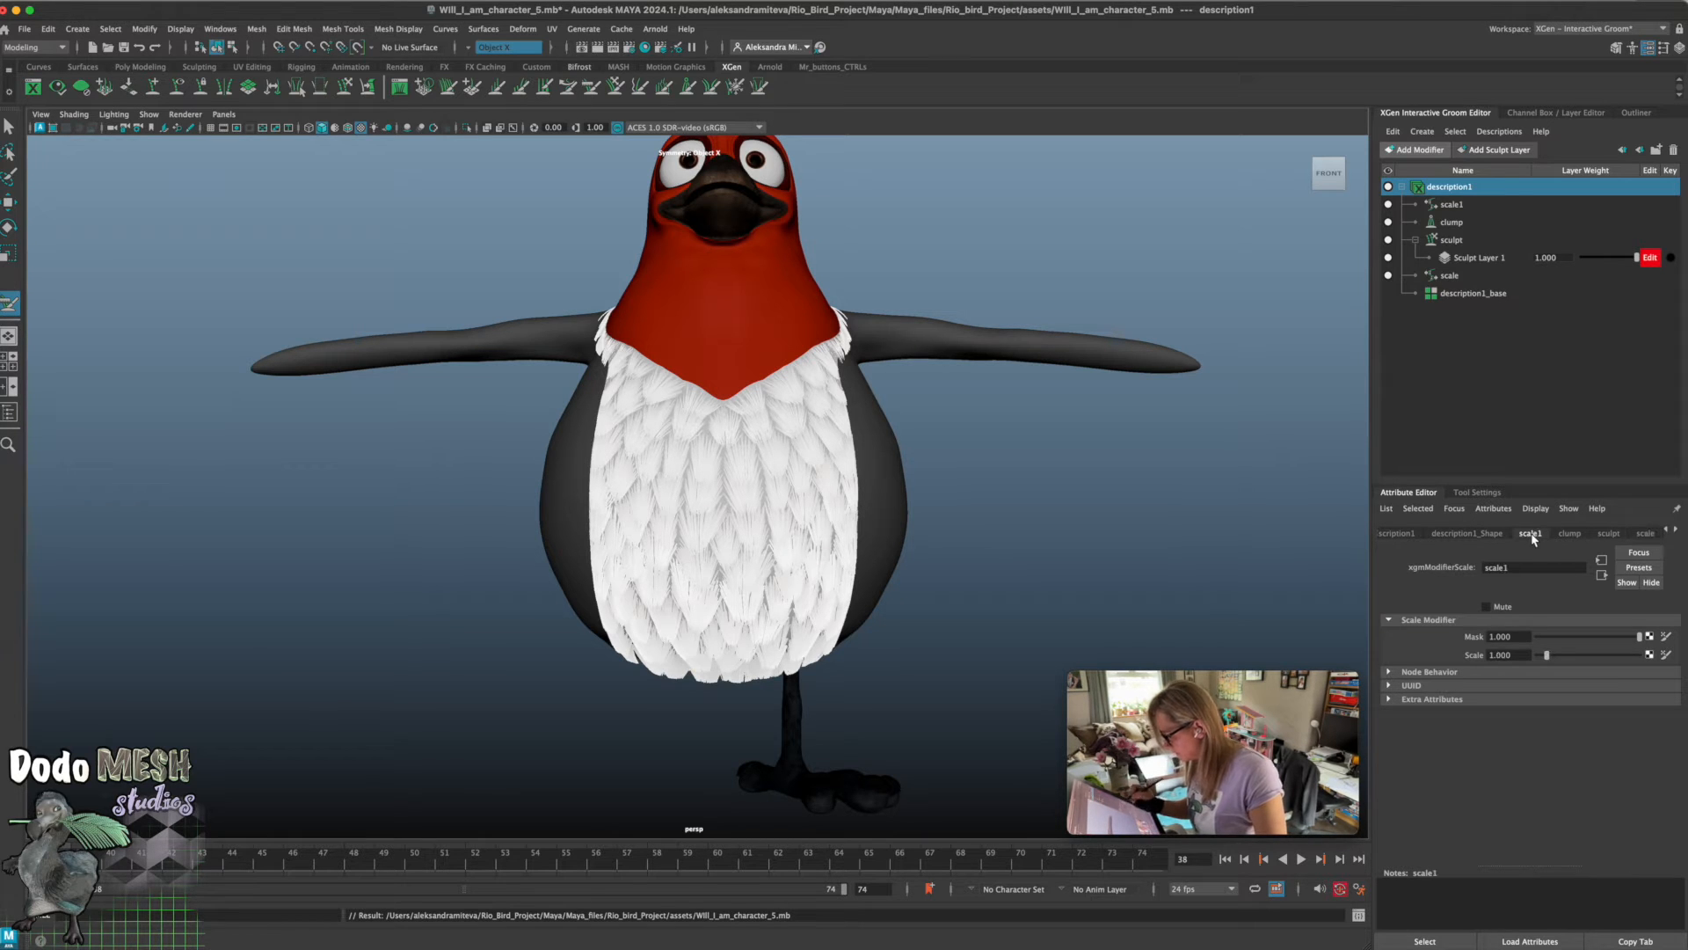
# Try a Scale of 0.6 on the scale1 modifier, and undo it
pyautogui.click(1499, 655)
pyautogui.write('0')
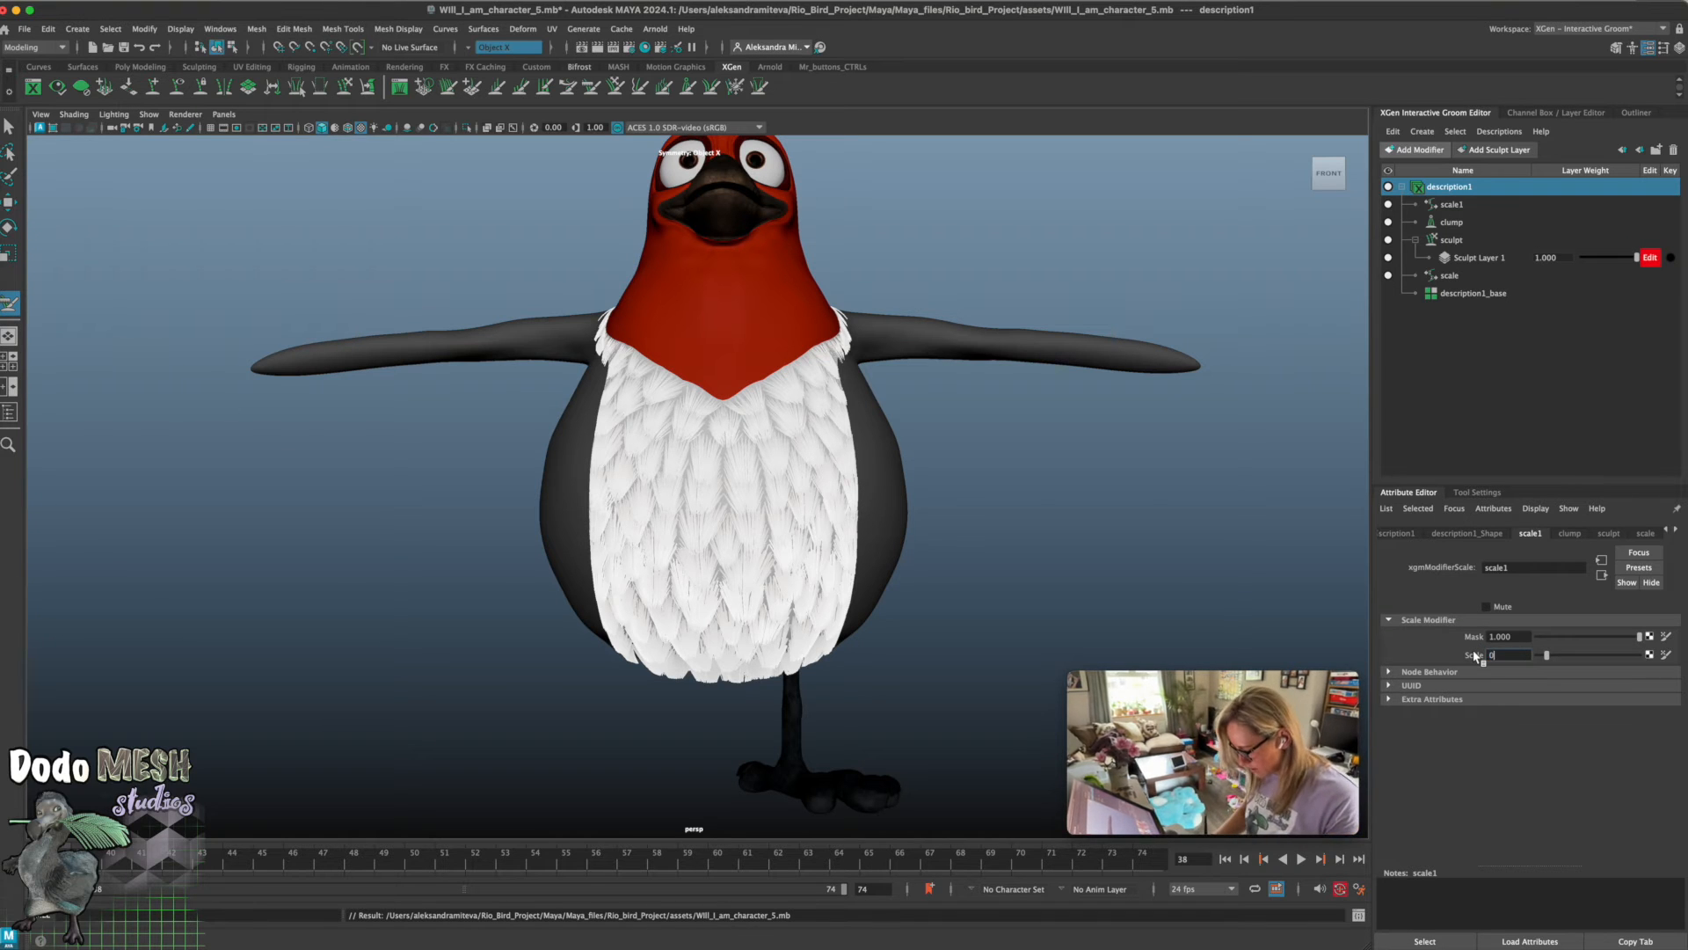
pyautogui.write('.6')
pyautogui.press('Return')
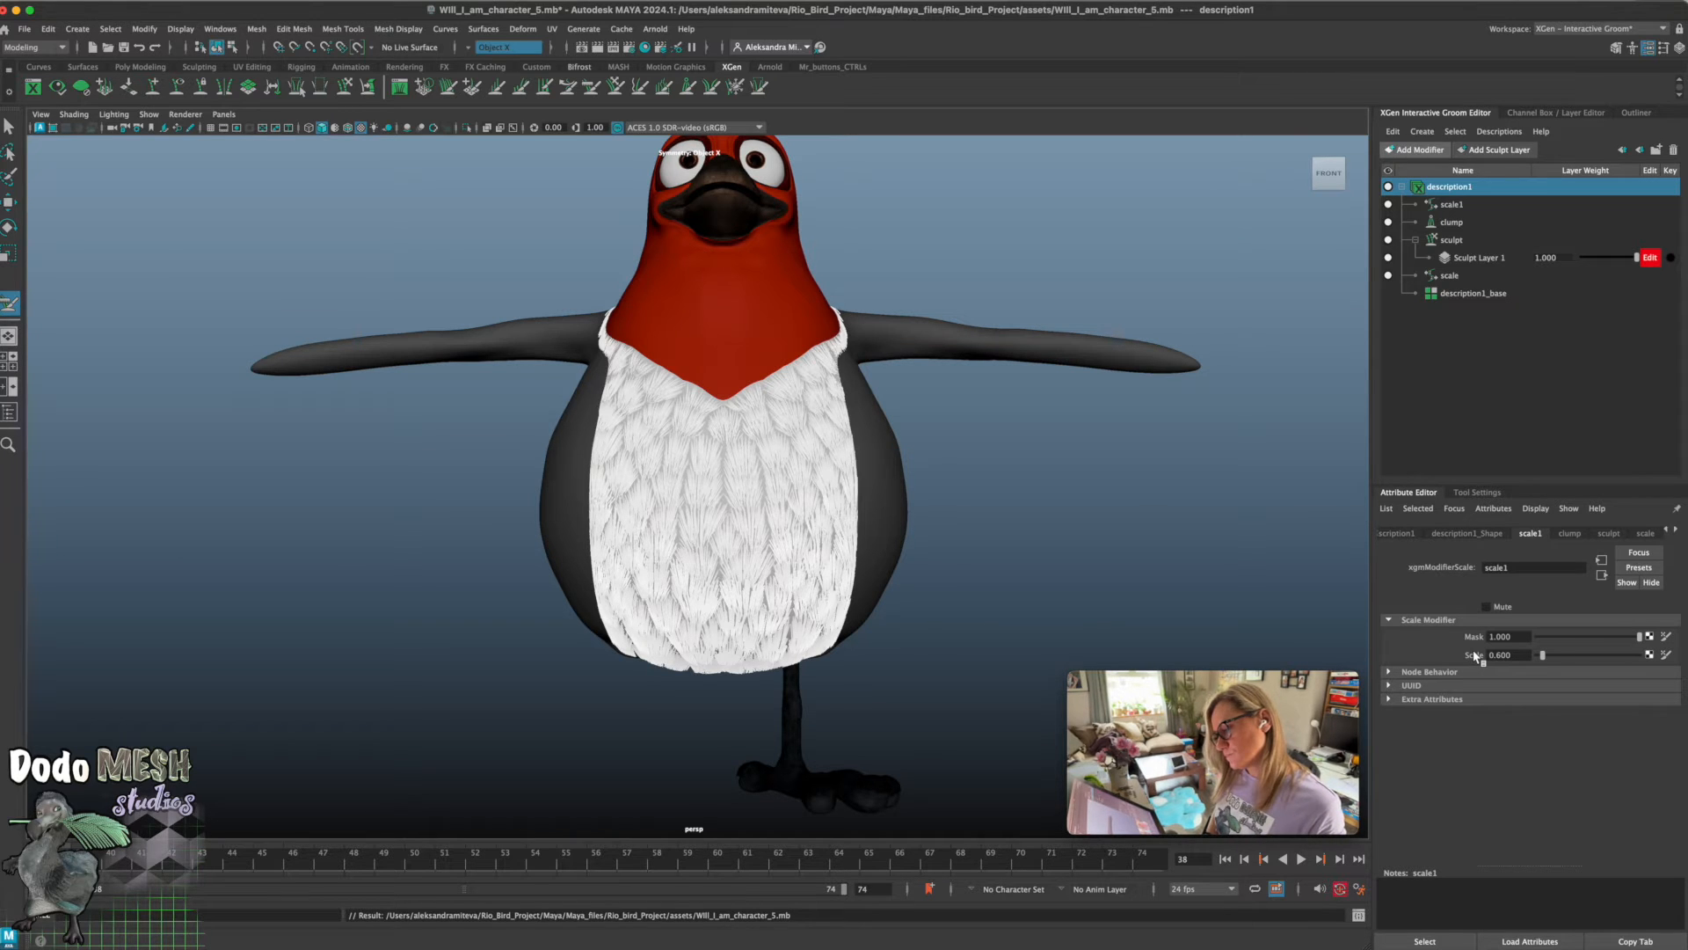
pyautogui.press('super+z')
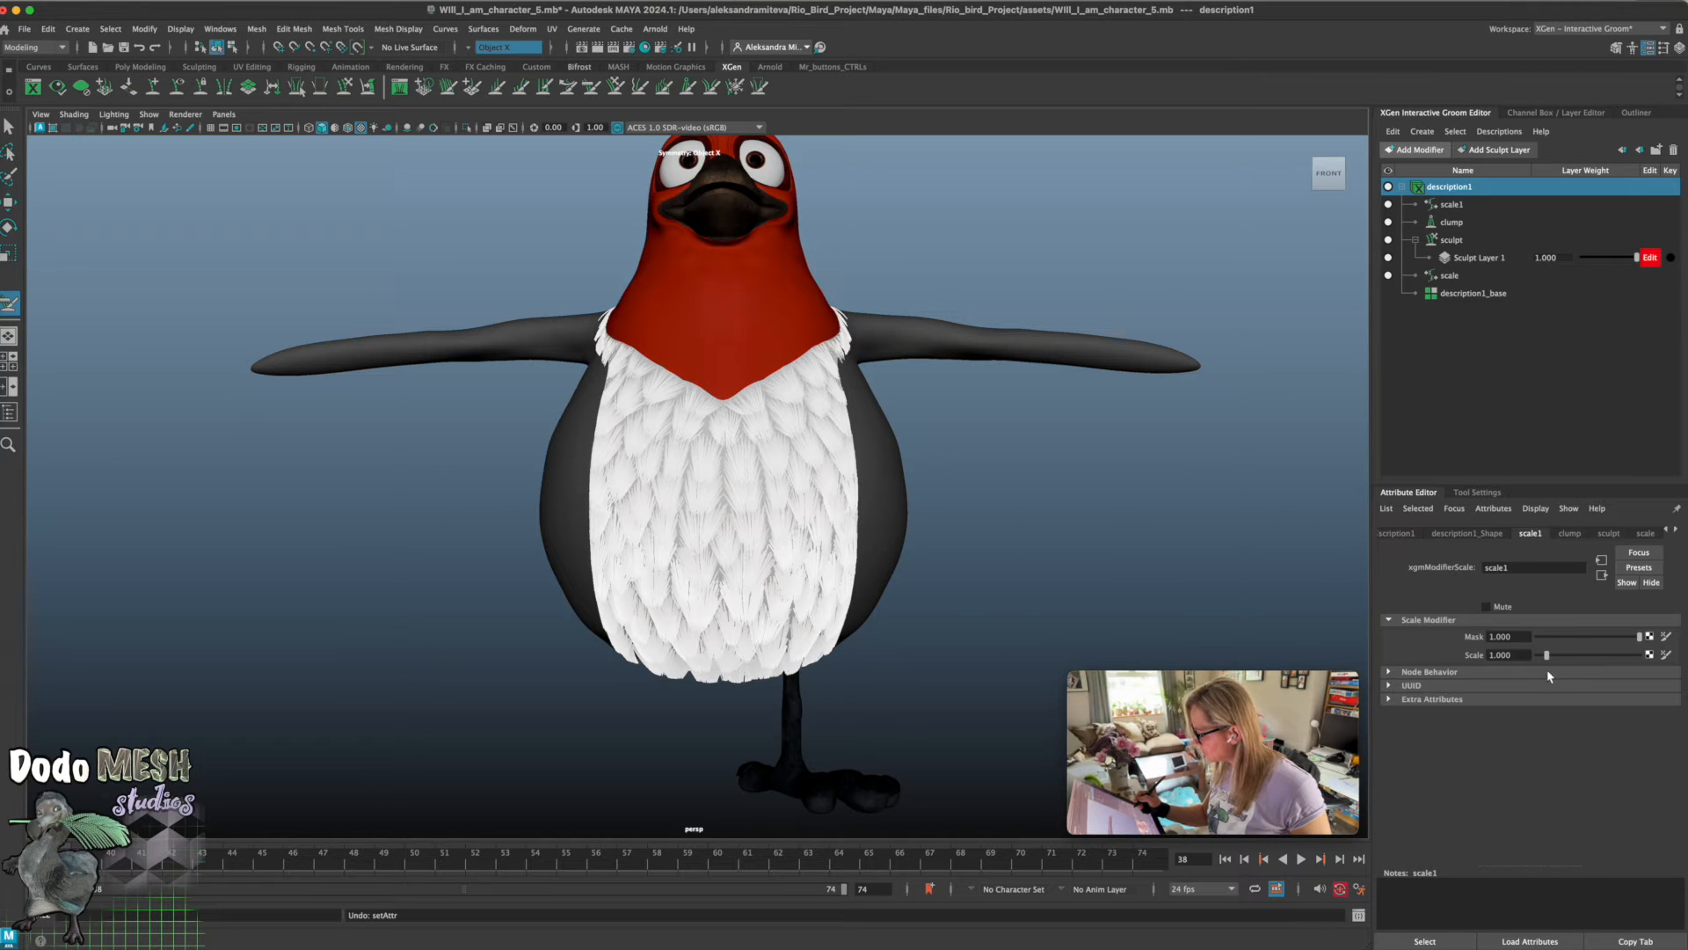
# Reduce the scale1 modifier's Scale to 0.9 and finally to 0.8
pyautogui.doubleClick(1498, 654)
pyautogui.write('0.9')
pyautogui.press('Return')
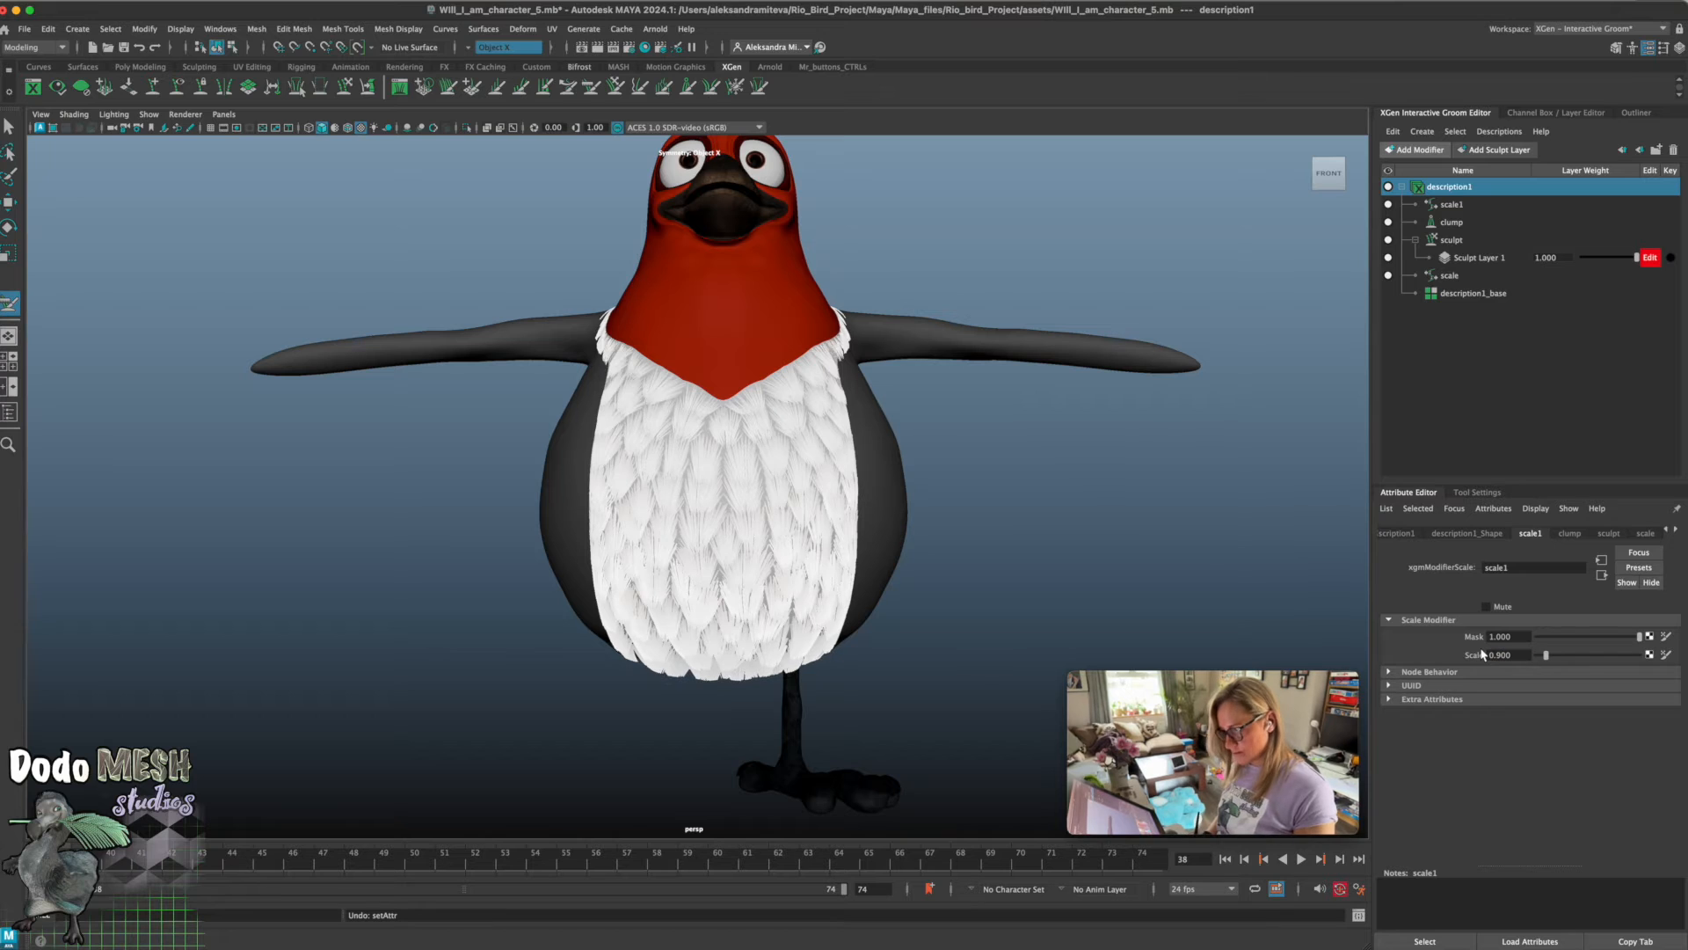
pyautogui.doubleClick(1514, 654)
pyautogui.write('0.8')
pyautogui.press('Return')
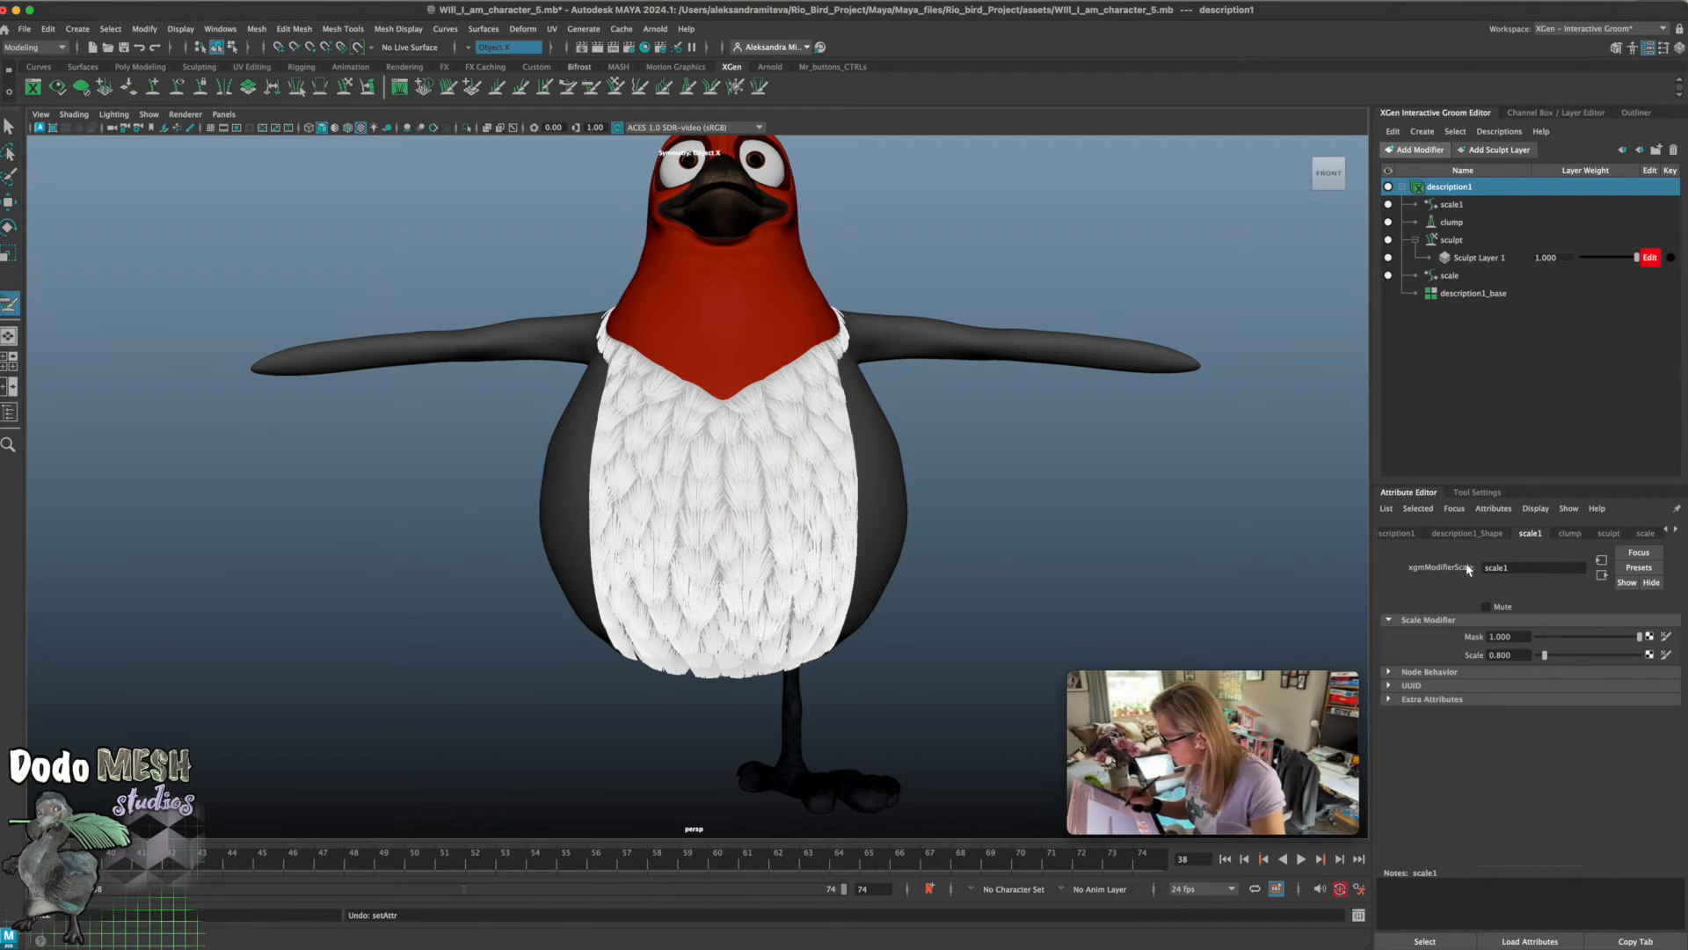
# Return to the description1_base attributes and set the Density Multiplier to 8
pyautogui.click(1667, 530)
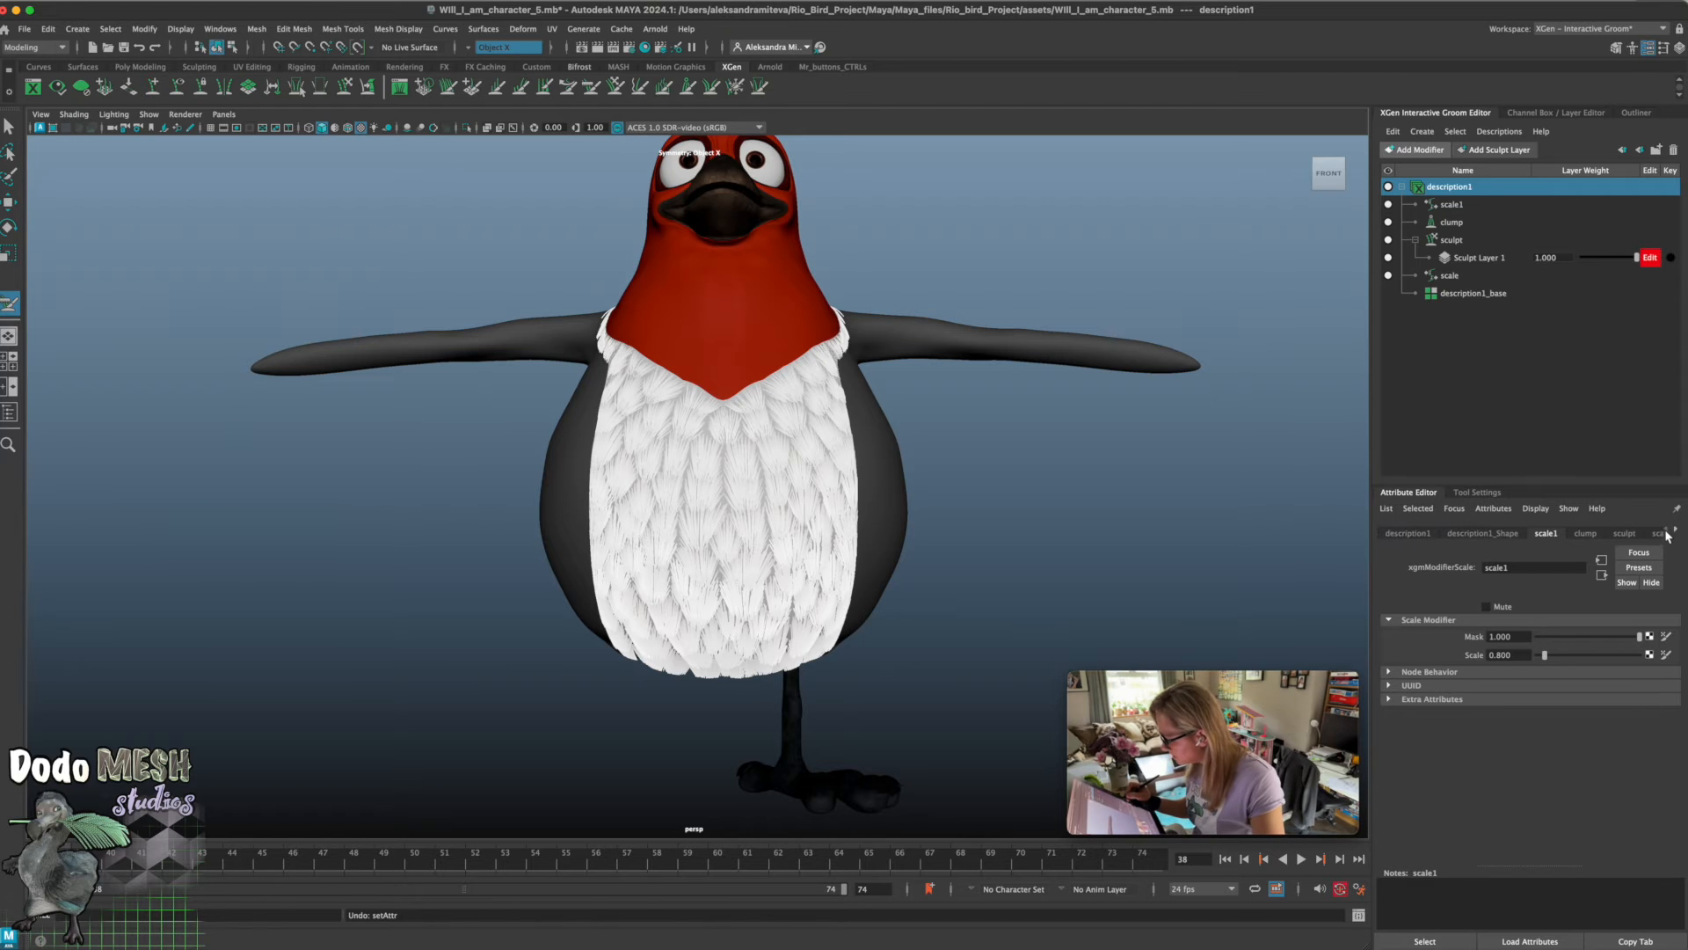
pyautogui.click(1477, 534)
pyautogui.click(1409, 533)
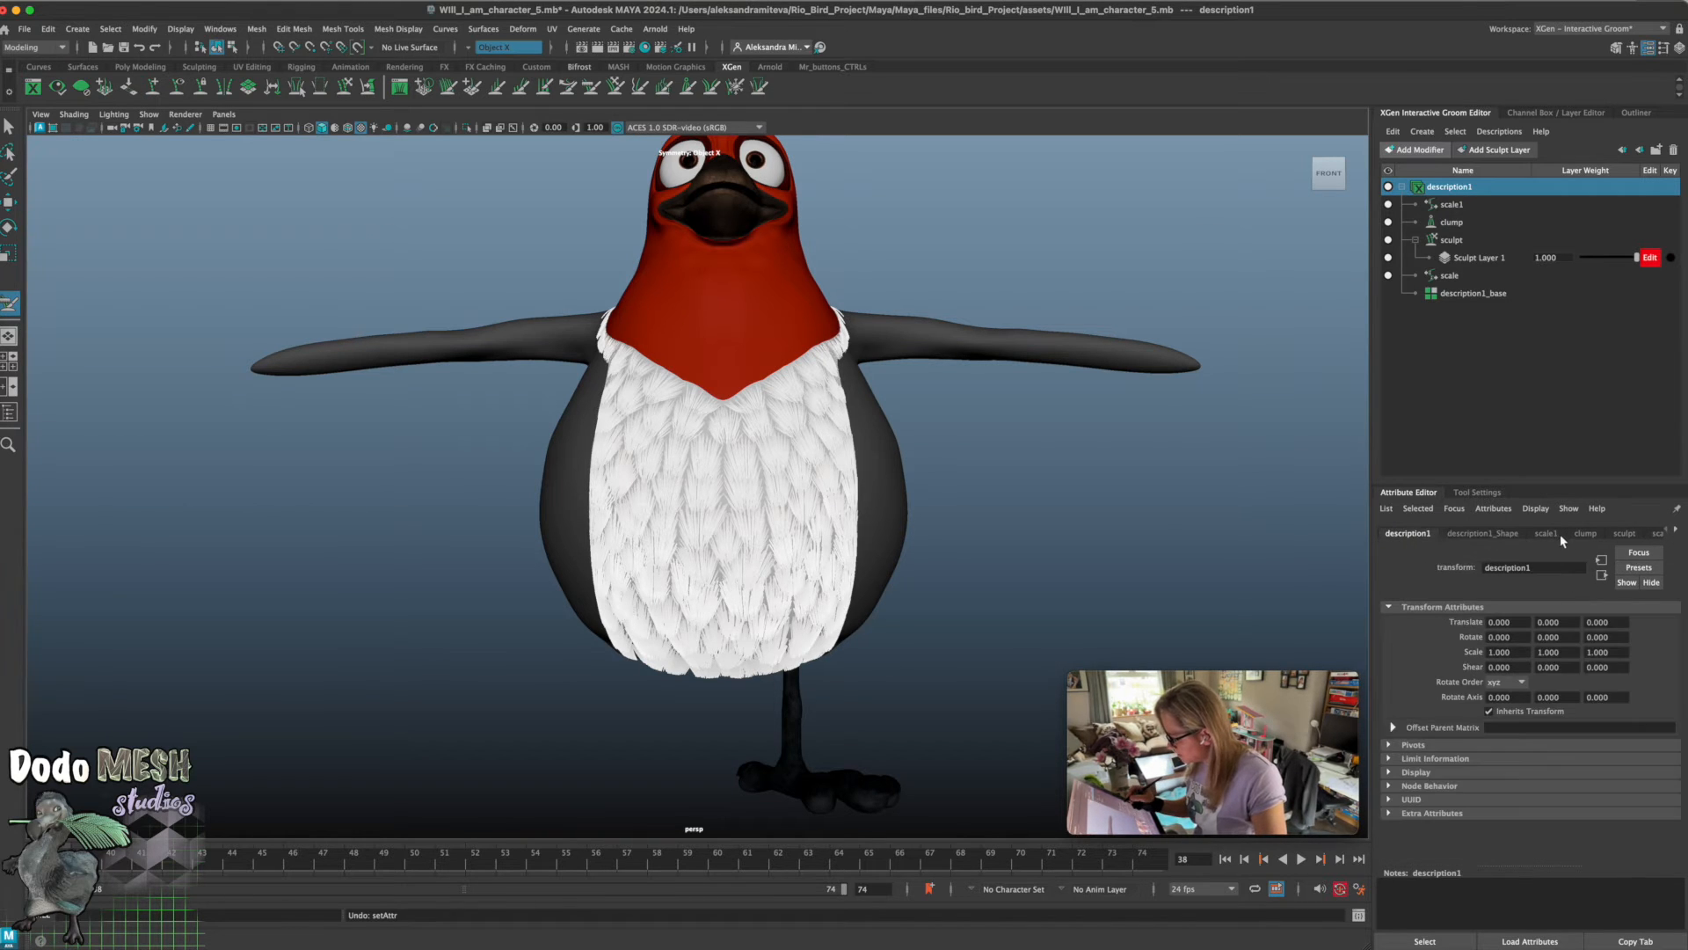
pyautogui.click(1570, 534)
pyautogui.click(1675, 530)
pyautogui.click(1675, 531)
pyautogui.click(1675, 530)
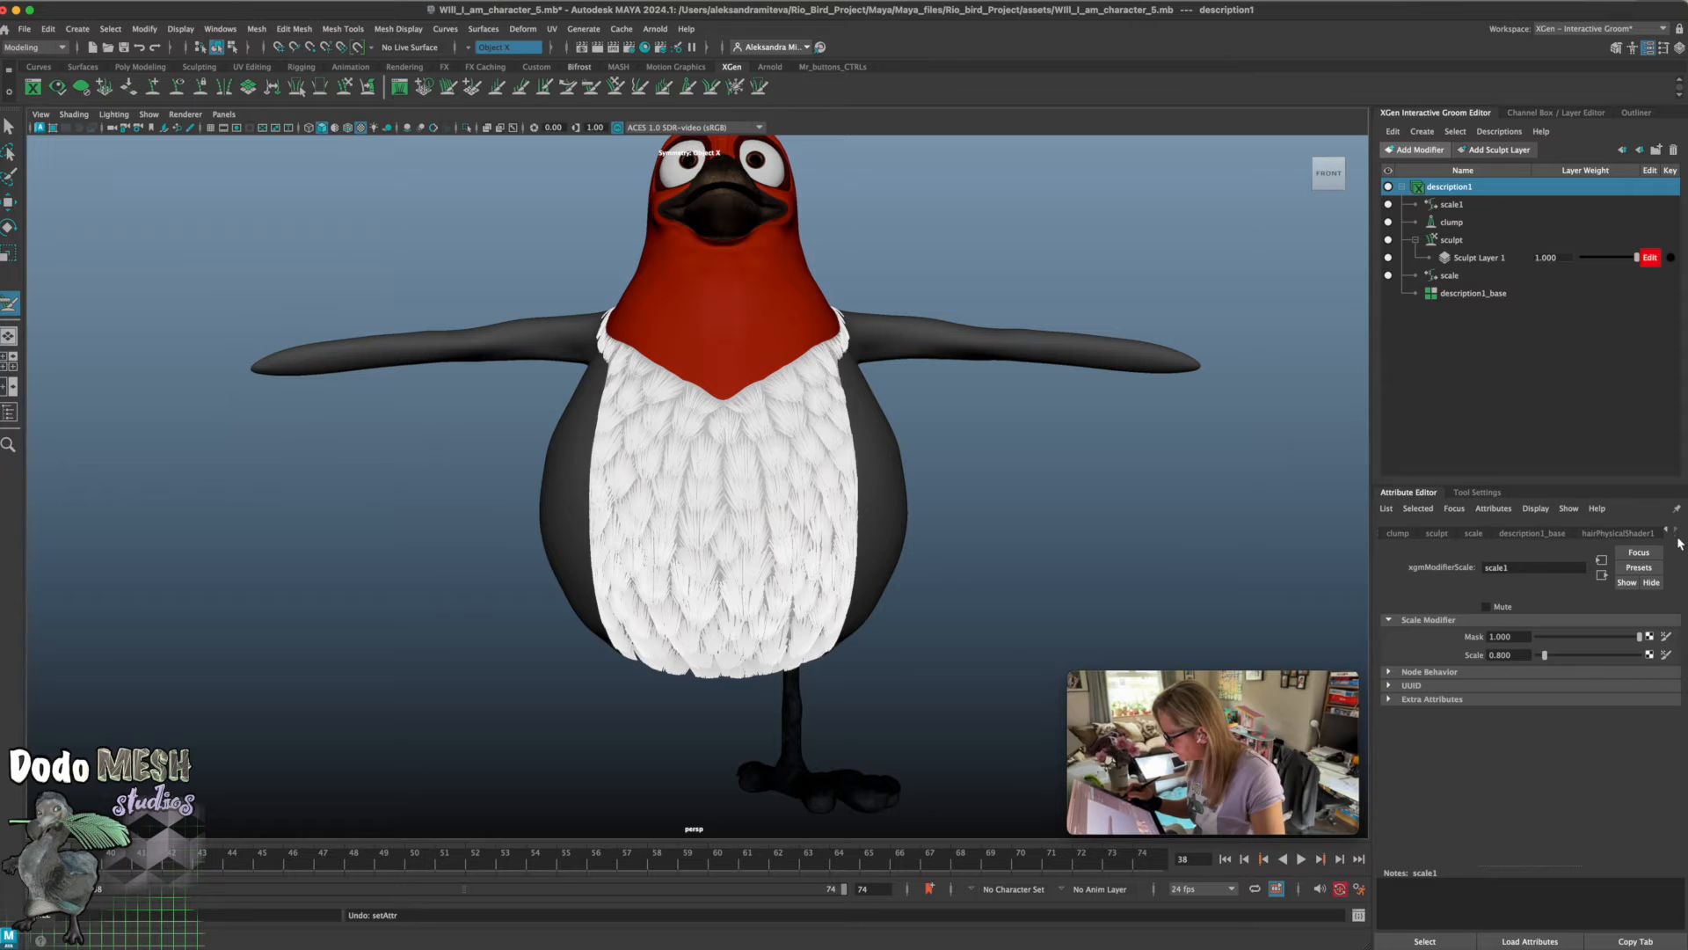
pyautogui.click(1622, 533)
pyautogui.click(1531, 533)
pyautogui.moveTo(1518, 642); pyautogui.dragTo(1473, 640)
pyautogui.write('8')
pyautogui.press('Return')
# Raise the belly groom's Density Multiplier through 9 and 10 to 11
pyautogui.moveTo(1523, 642); pyautogui.dragTo(1477, 642)
pyautogui.write('9')
pyautogui.press('Return')
pyautogui.write('10')
pyautogui.press('Return')
pyautogui.moveTo(1523, 642); pyautogui.dragTo(1478, 642)
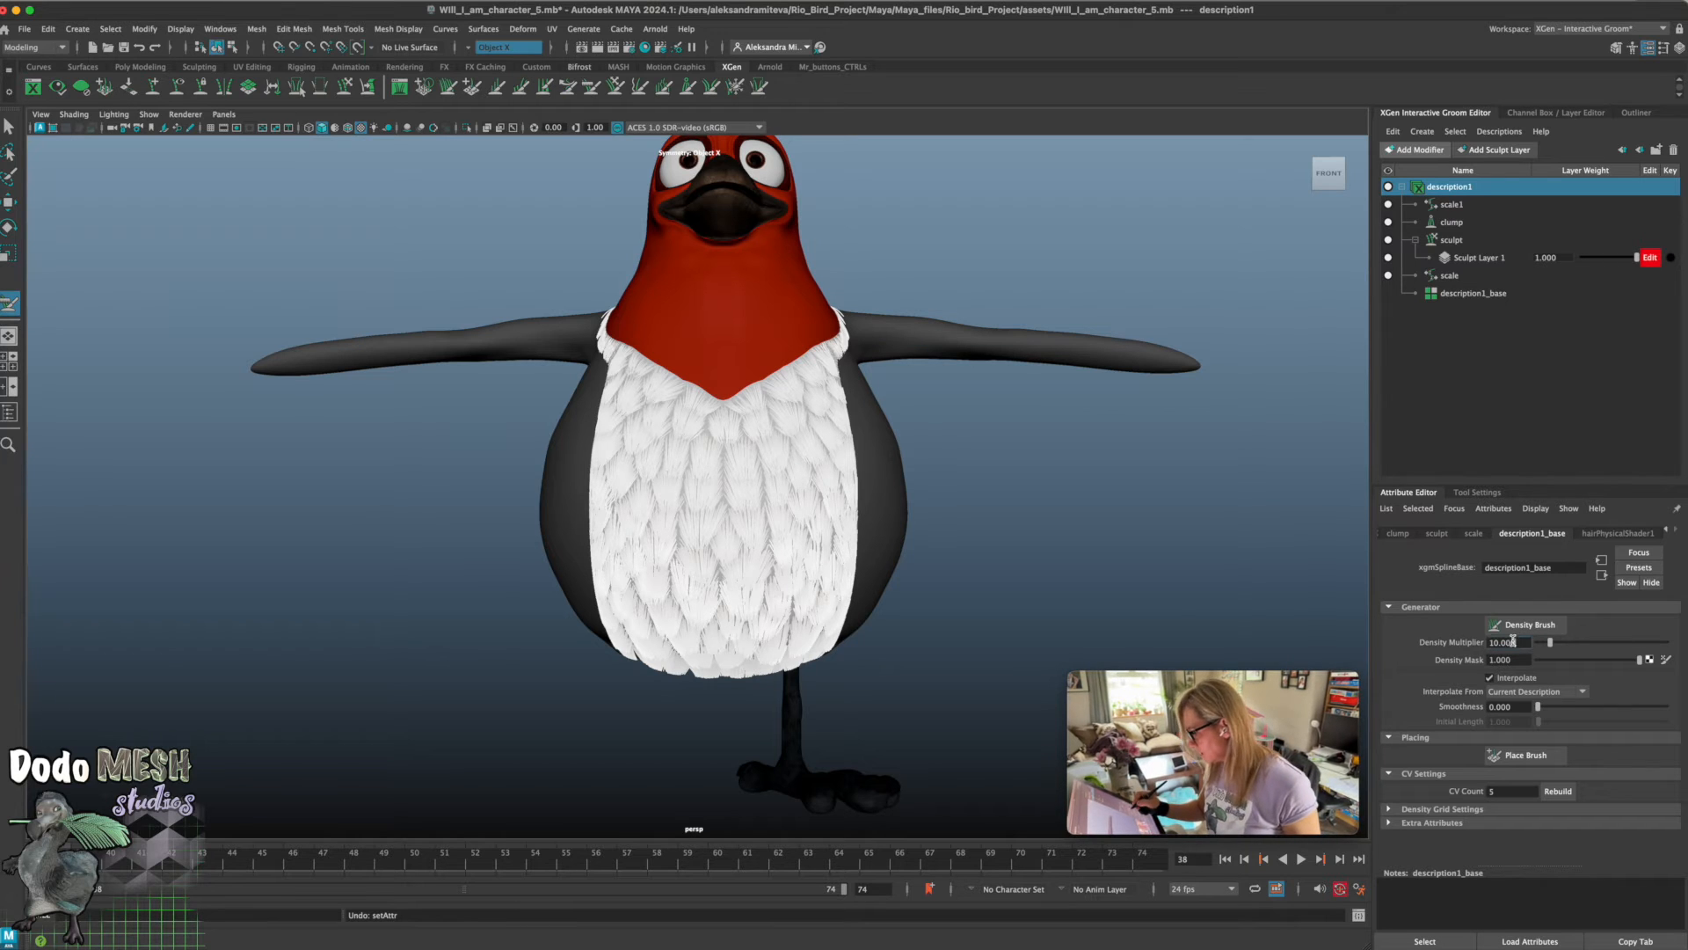
pyautogui.write('11')
pyautogui.press('Return')
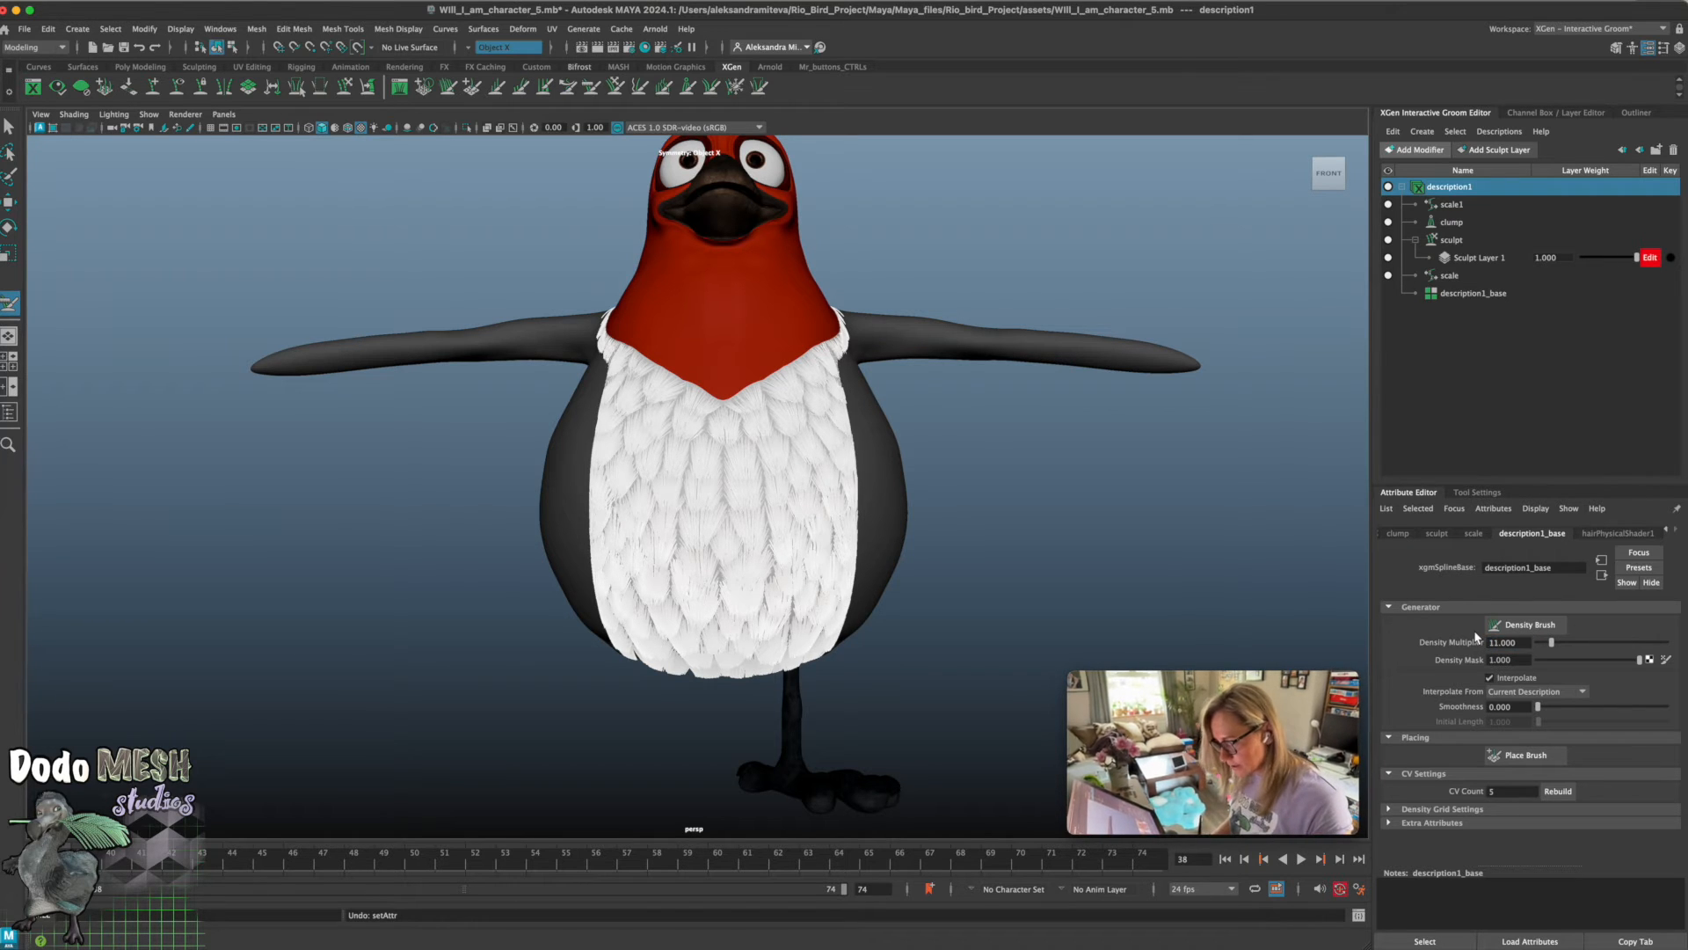
# Raise the belly groom's Density Multiplier further to 13 and finally to 14
pyautogui.moveTo(1522, 643); pyautogui.dragTo(1478, 642)
pyautogui.write('13')
pyautogui.press('Return')
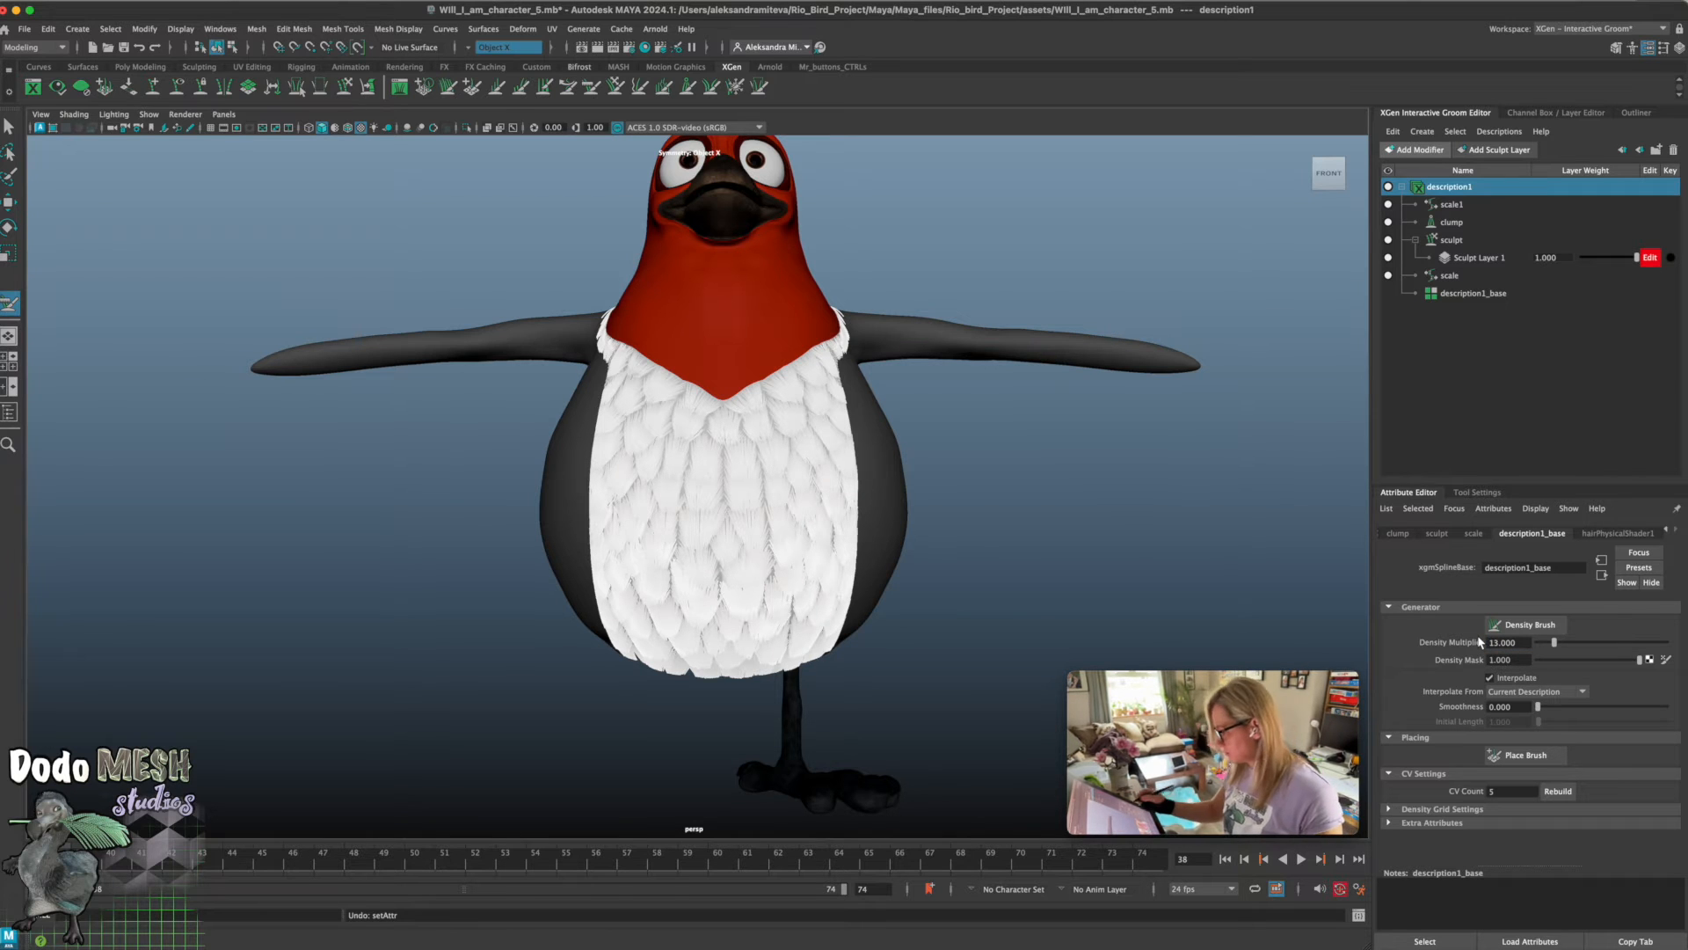
pyautogui.moveTo(1523, 643); pyautogui.dragTo(1480, 642)
pyautogui.write('14')
pyautogui.press('Return')
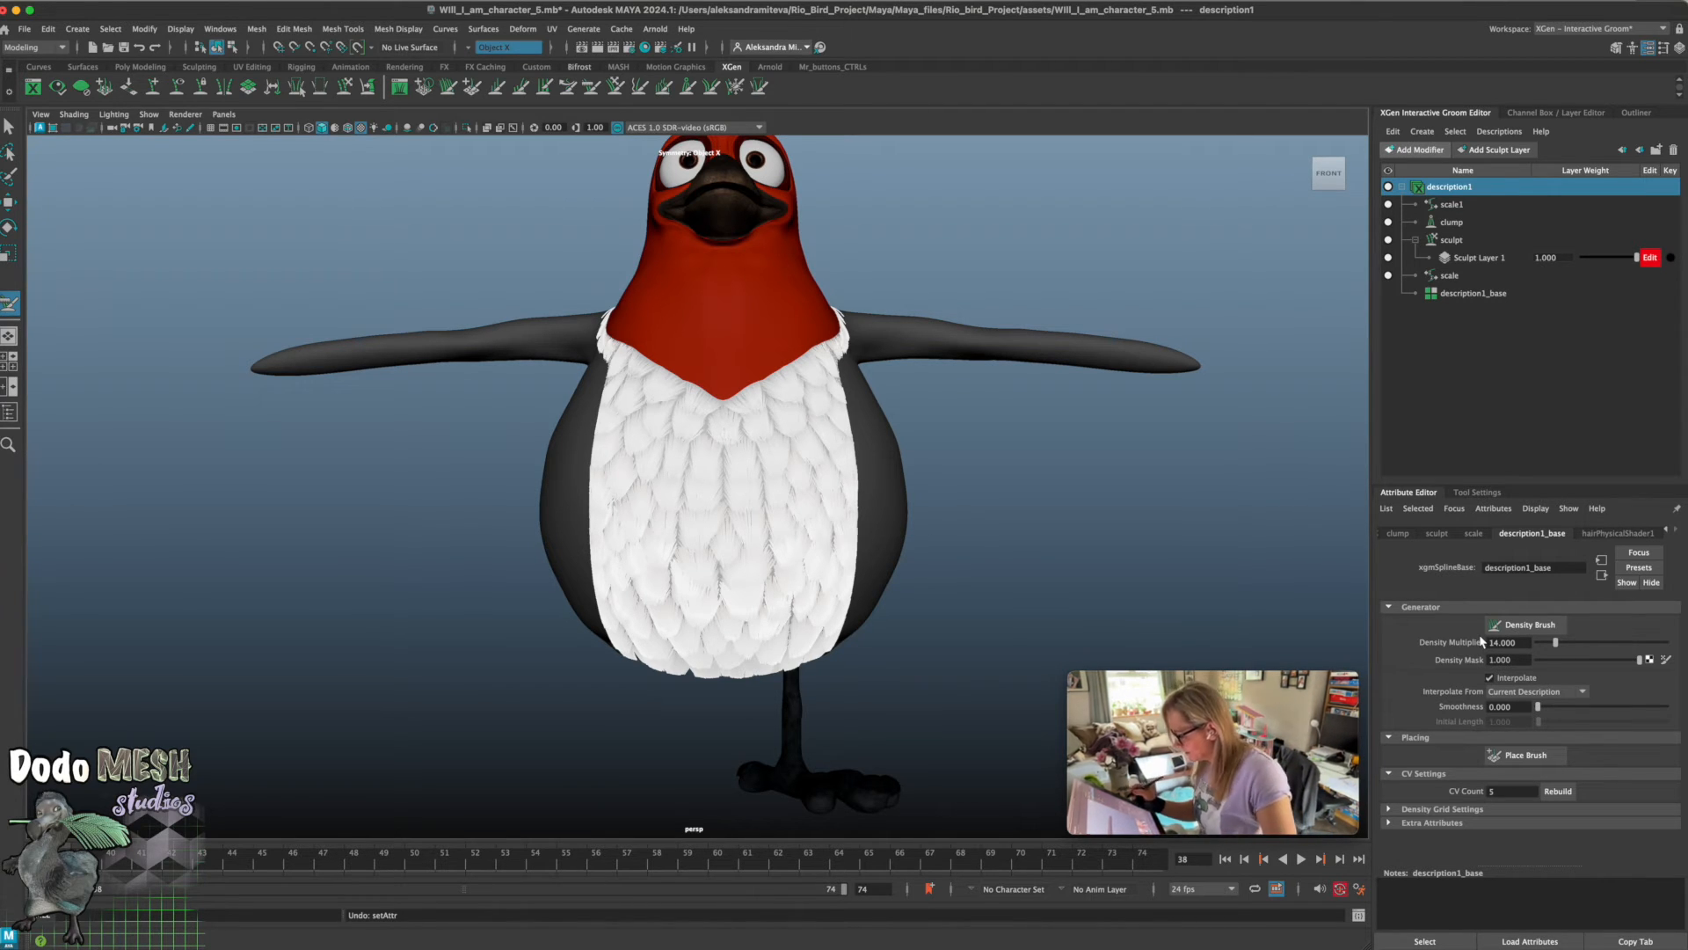
# Try the clump modifier's Clump effect at 1.000 on the denser groom, and undo it
pyautogui.click(1397, 532)
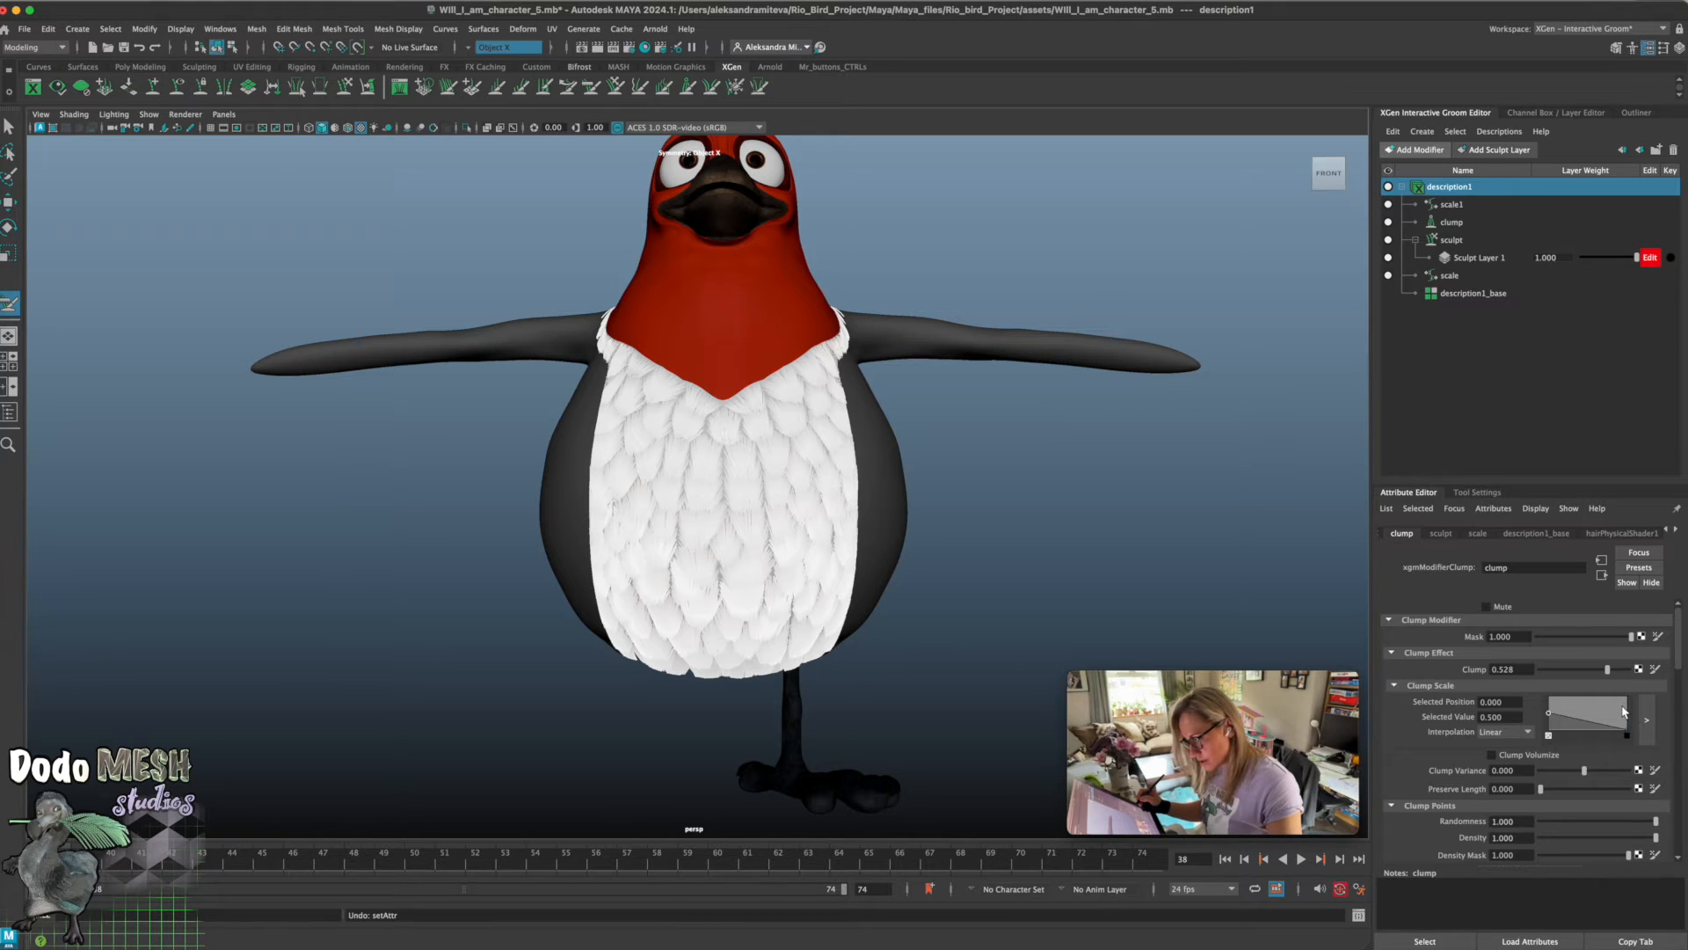
pyautogui.moveTo(1607, 670); pyautogui.dragTo(1631, 677)
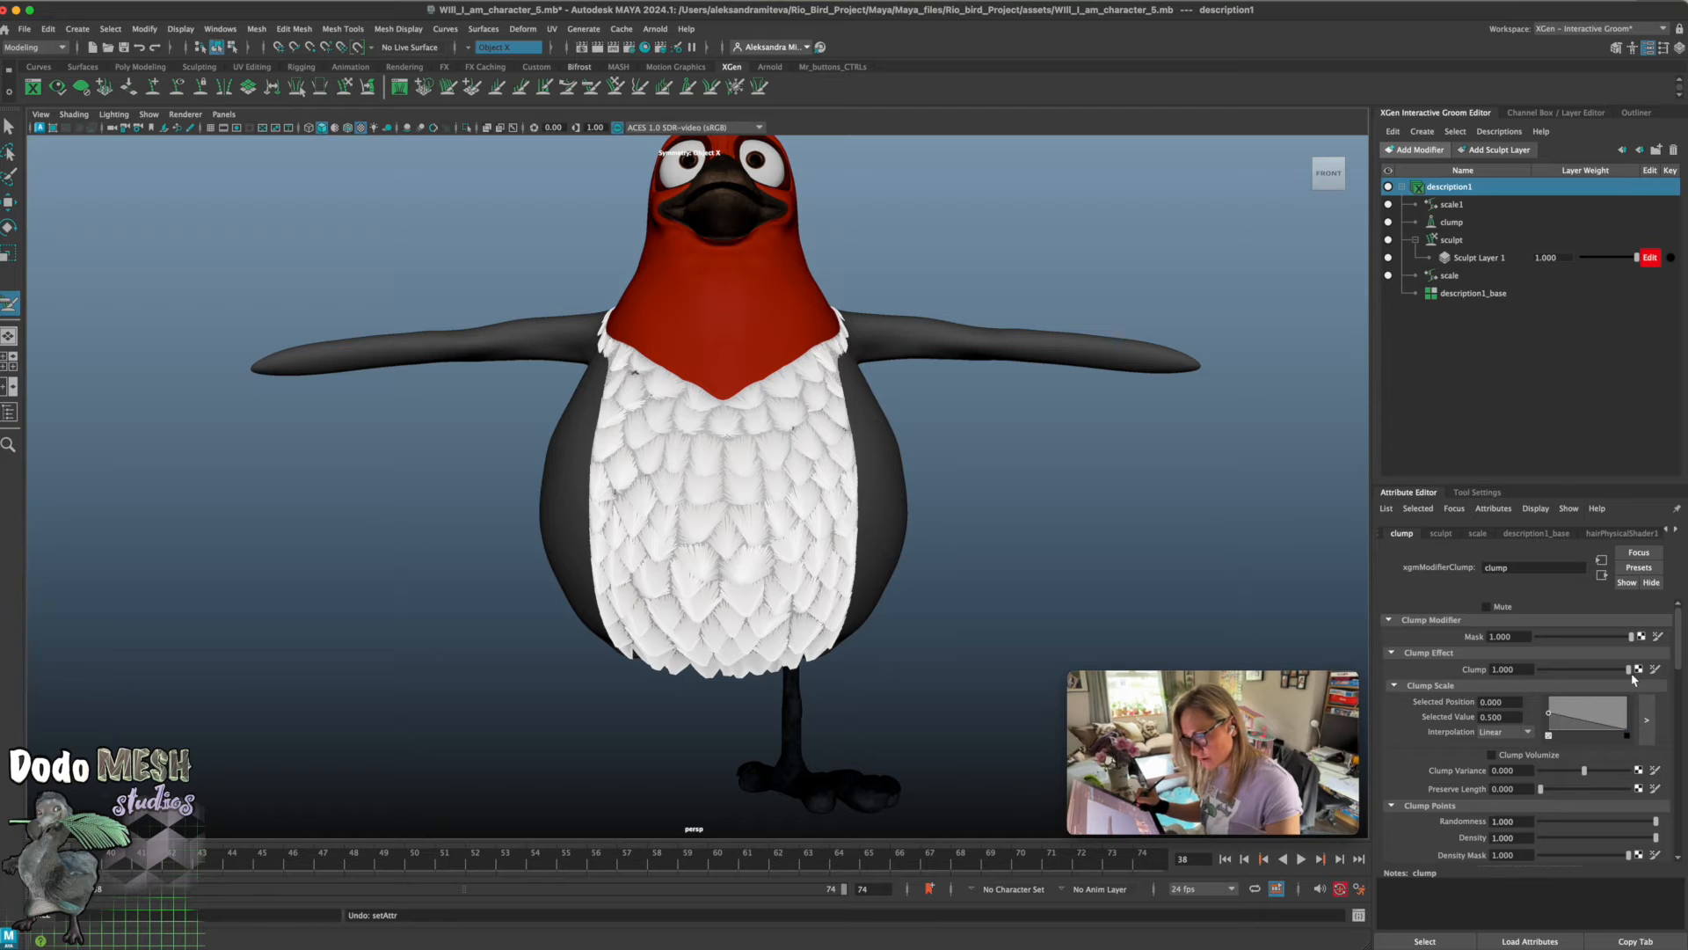
pyautogui.press('z')
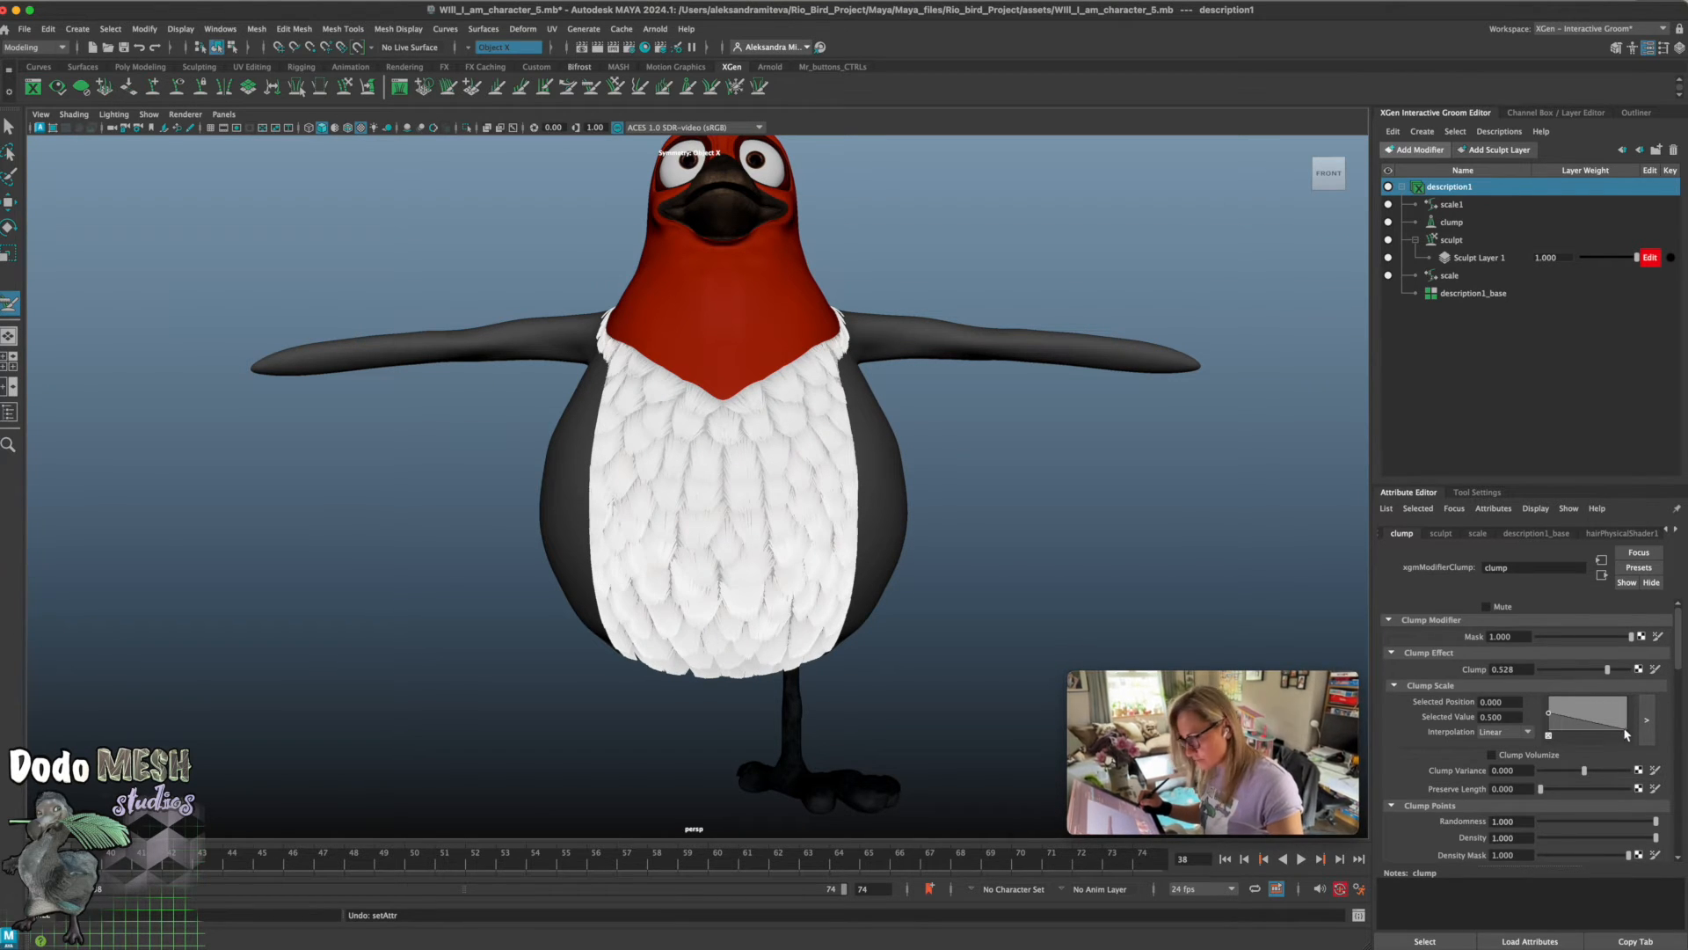
# Reshape the clump modifier's Clump Scale ramp, with the end point at value 0.000 and an added point at position 0.548, value 0.340
pyautogui.moveTo(1627, 729); pyautogui.dragTo(1629, 735)
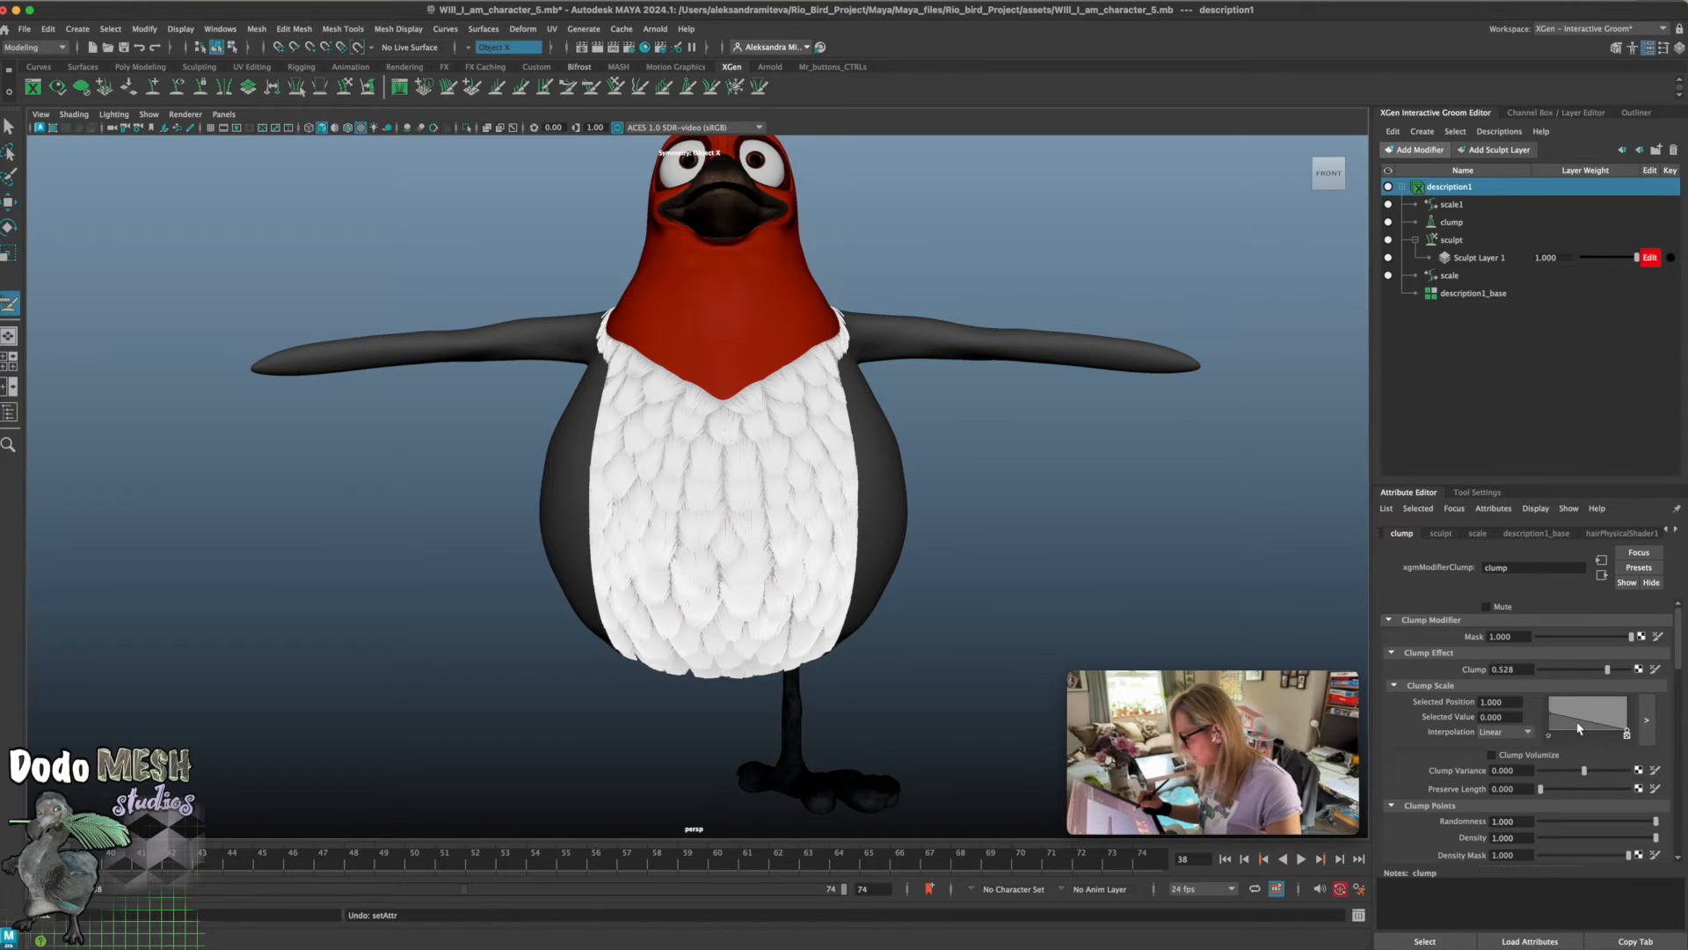
pyautogui.click(1612, 729)
pyautogui.moveTo(1612, 729); pyautogui.dragTo(1614, 723)
pyautogui.moveTo(1614, 724); pyautogui.dragTo(1590, 722)
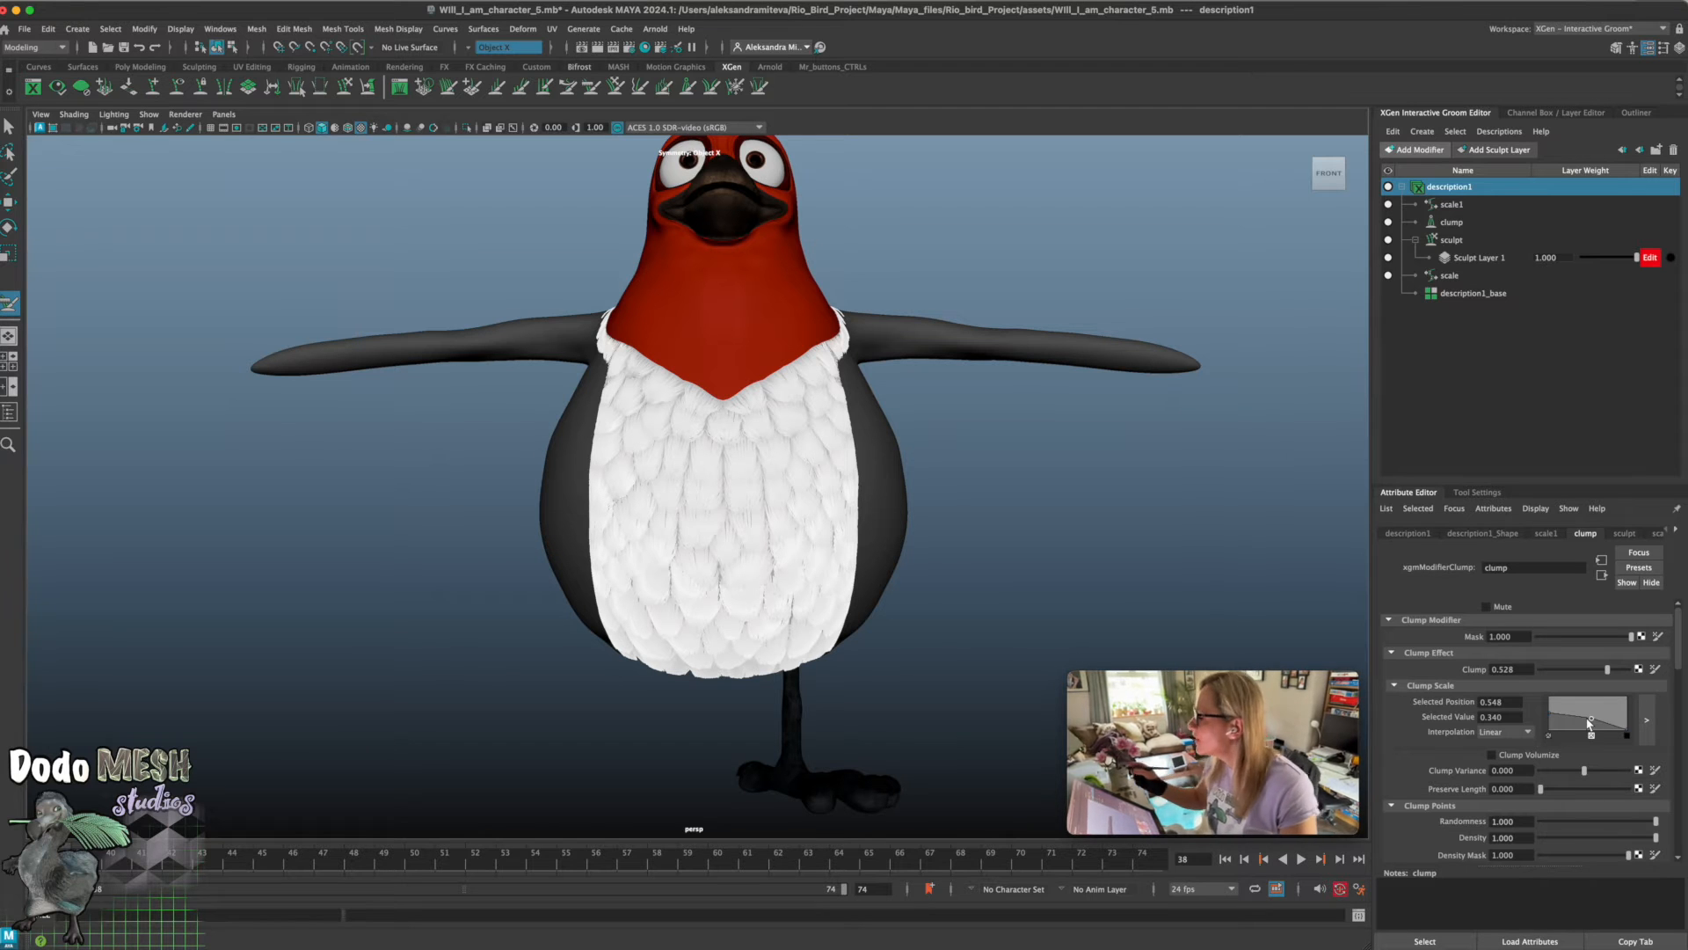
# Set the Scale of the belly groom's scale1 modifier to 0.7
pyautogui.click(1459, 276)
pyautogui.click(1452, 205)
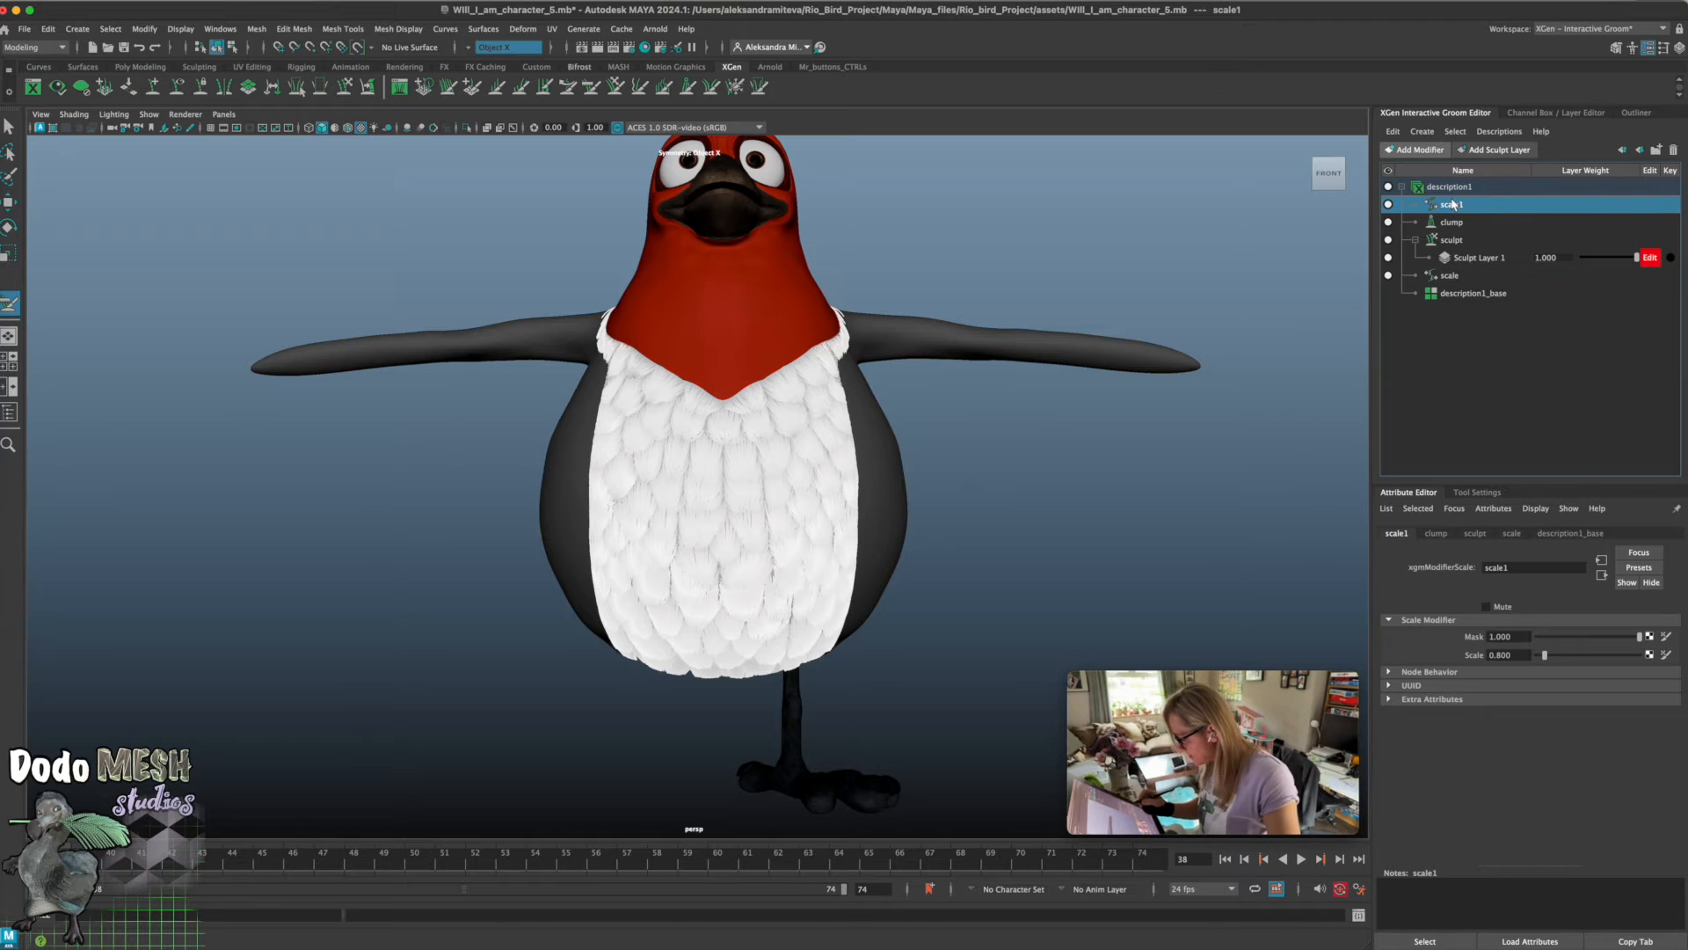
pyautogui.moveTo(1514, 655); pyautogui.dragTo(1475, 657)
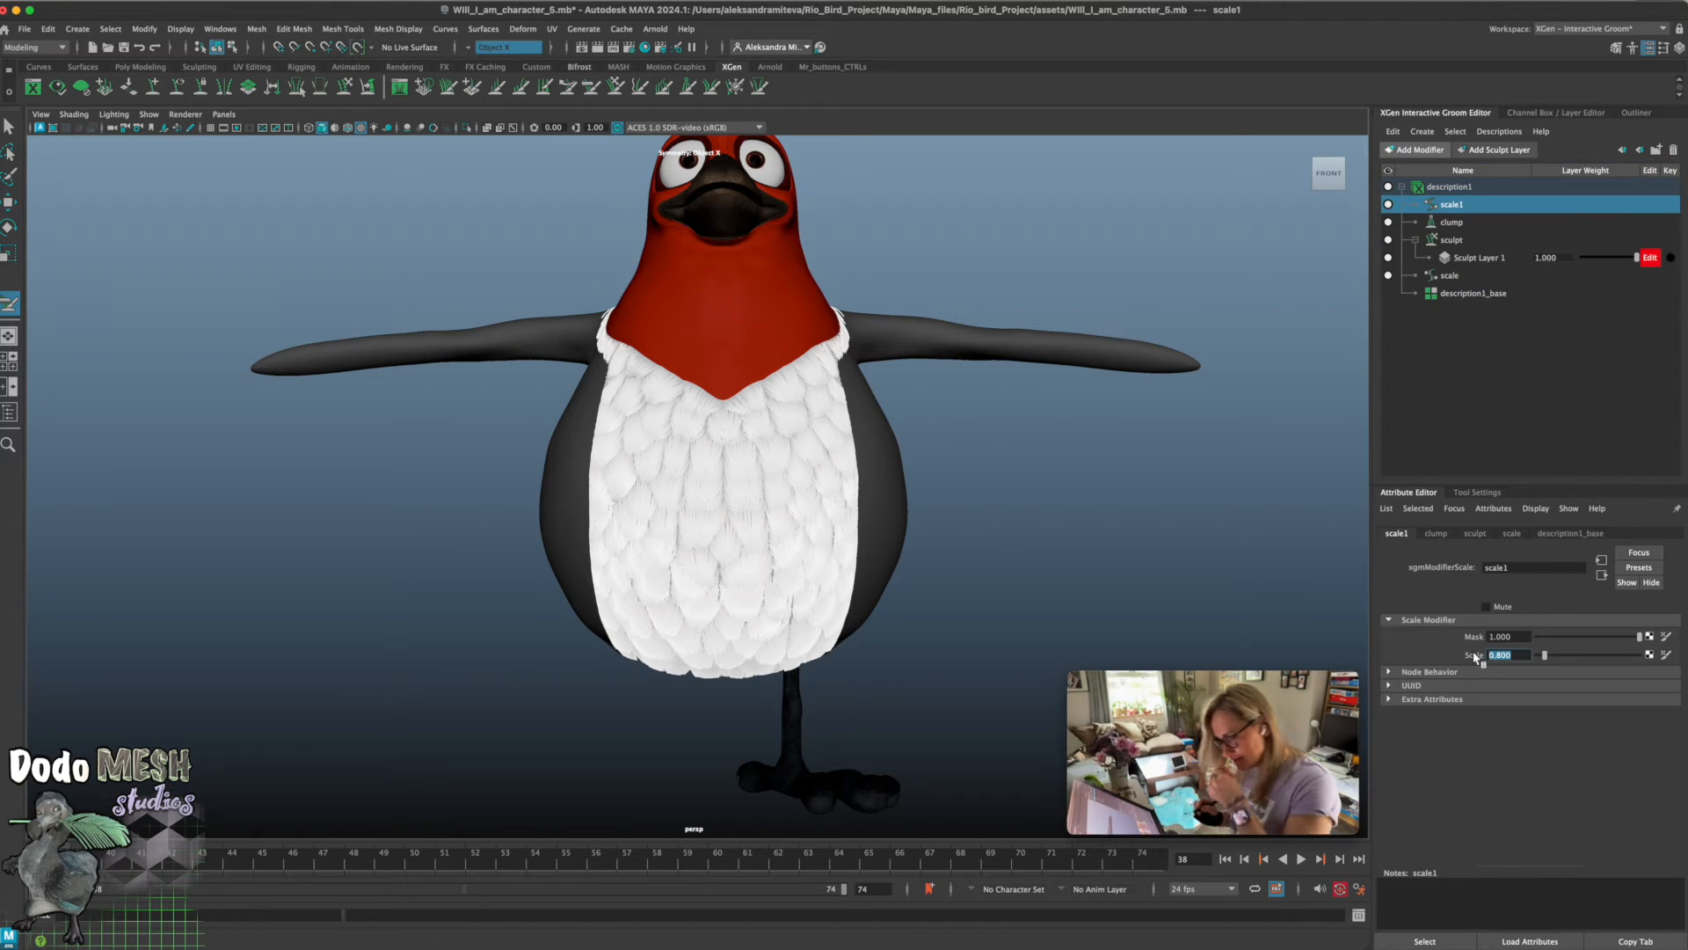
pyautogui.write('0')
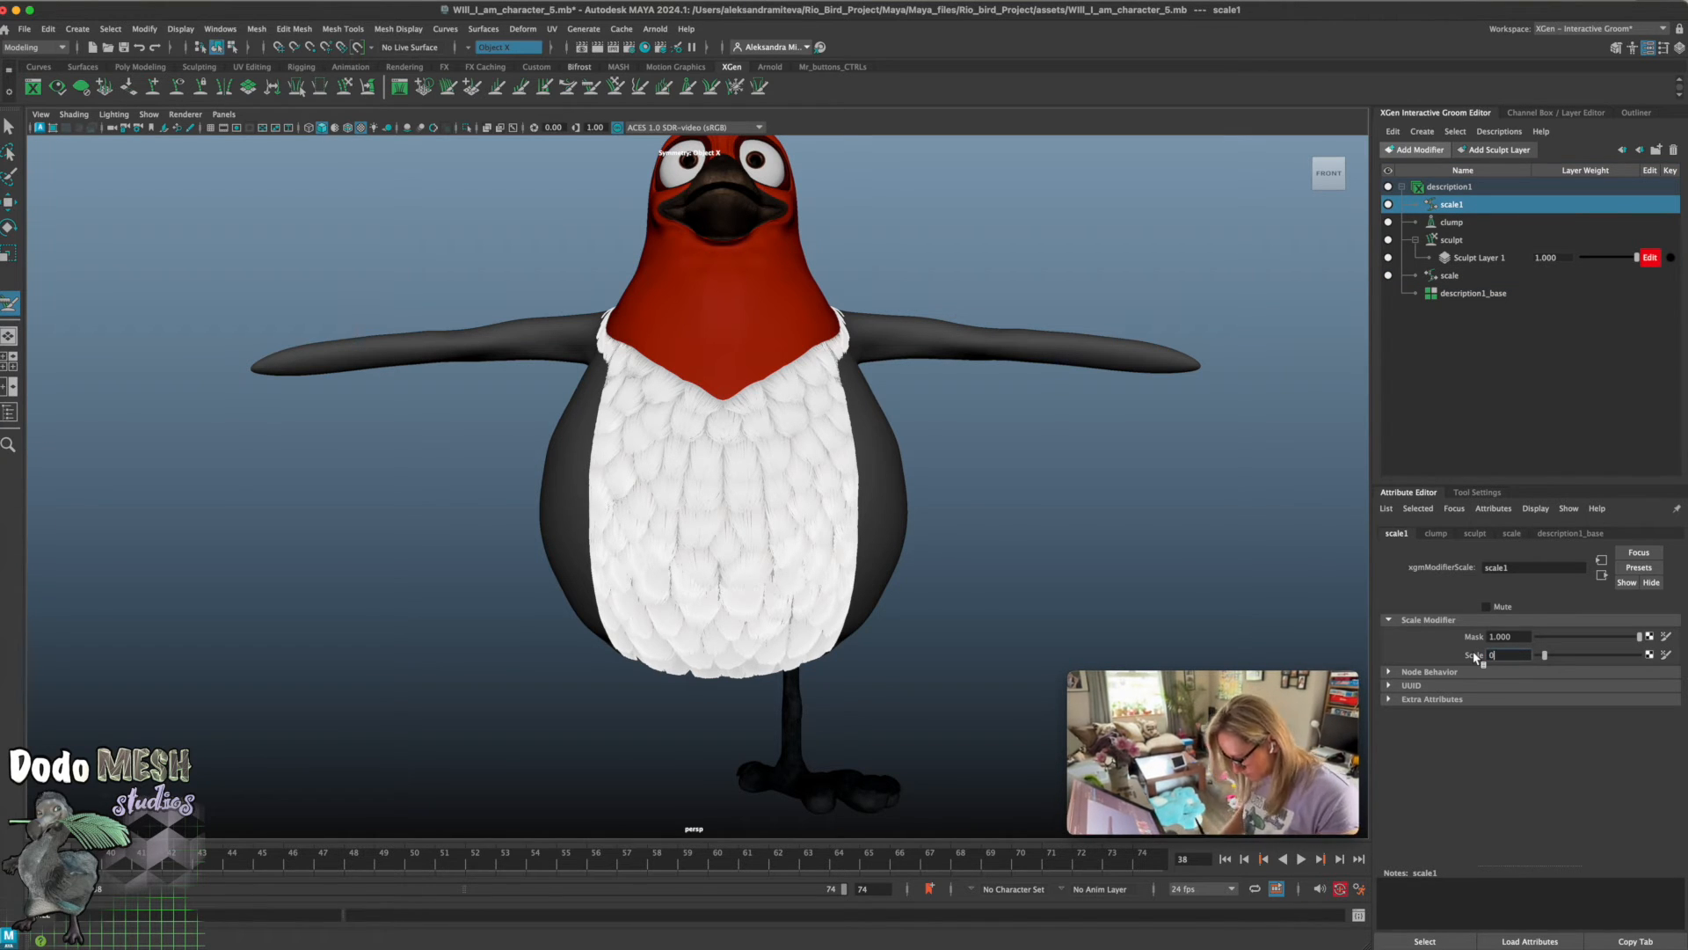
pyautogui.write('.7')
pyautogui.press('Return')
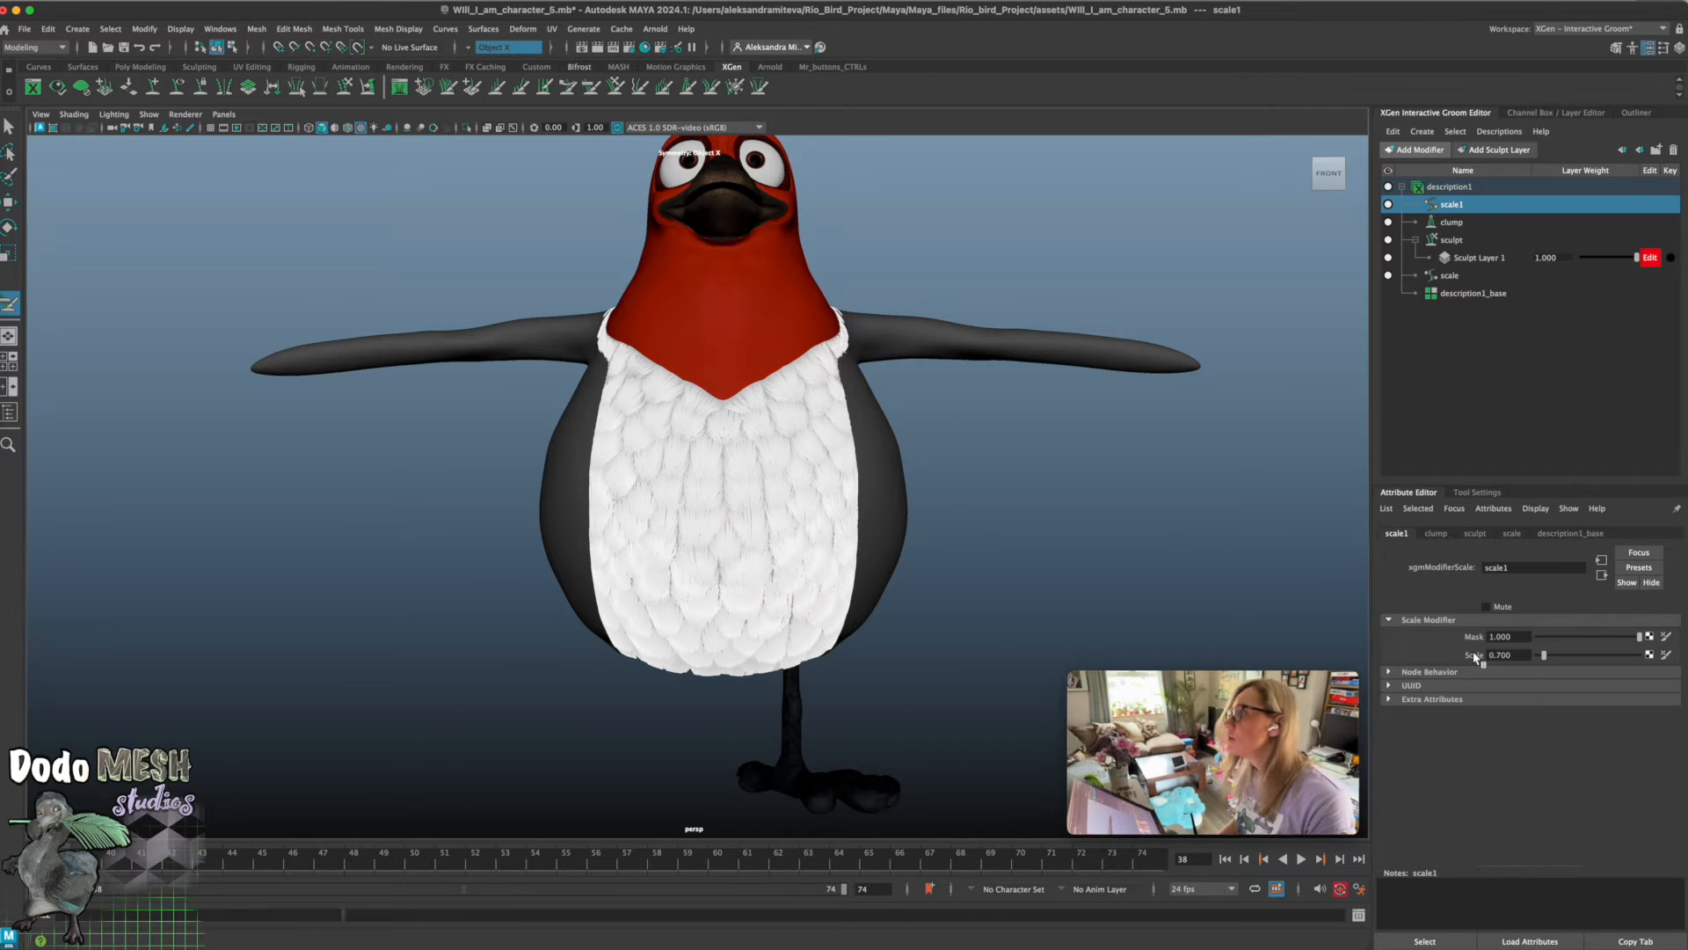
# Set the scale1 modifier's scale to 0.6 and save the scene
pyautogui.moveTo(1514, 655); pyautogui.dragTo(1472, 652)
pyautogui.write('0.6')
pyautogui.press('Return')
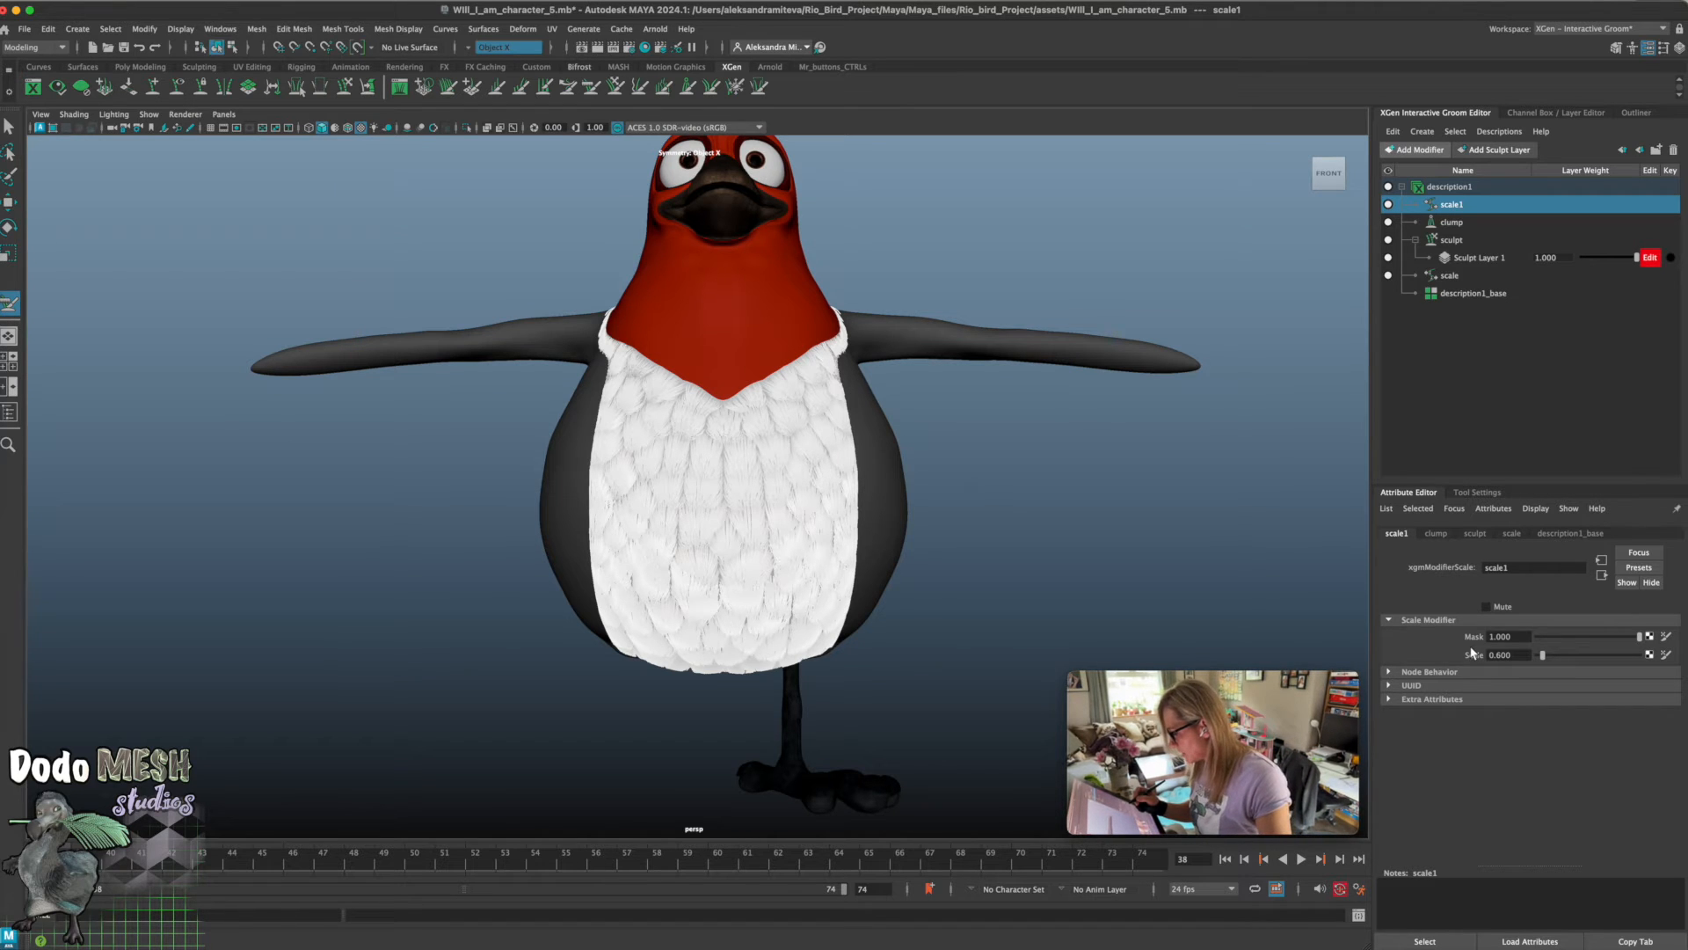
pyautogui.click(1436, 534)
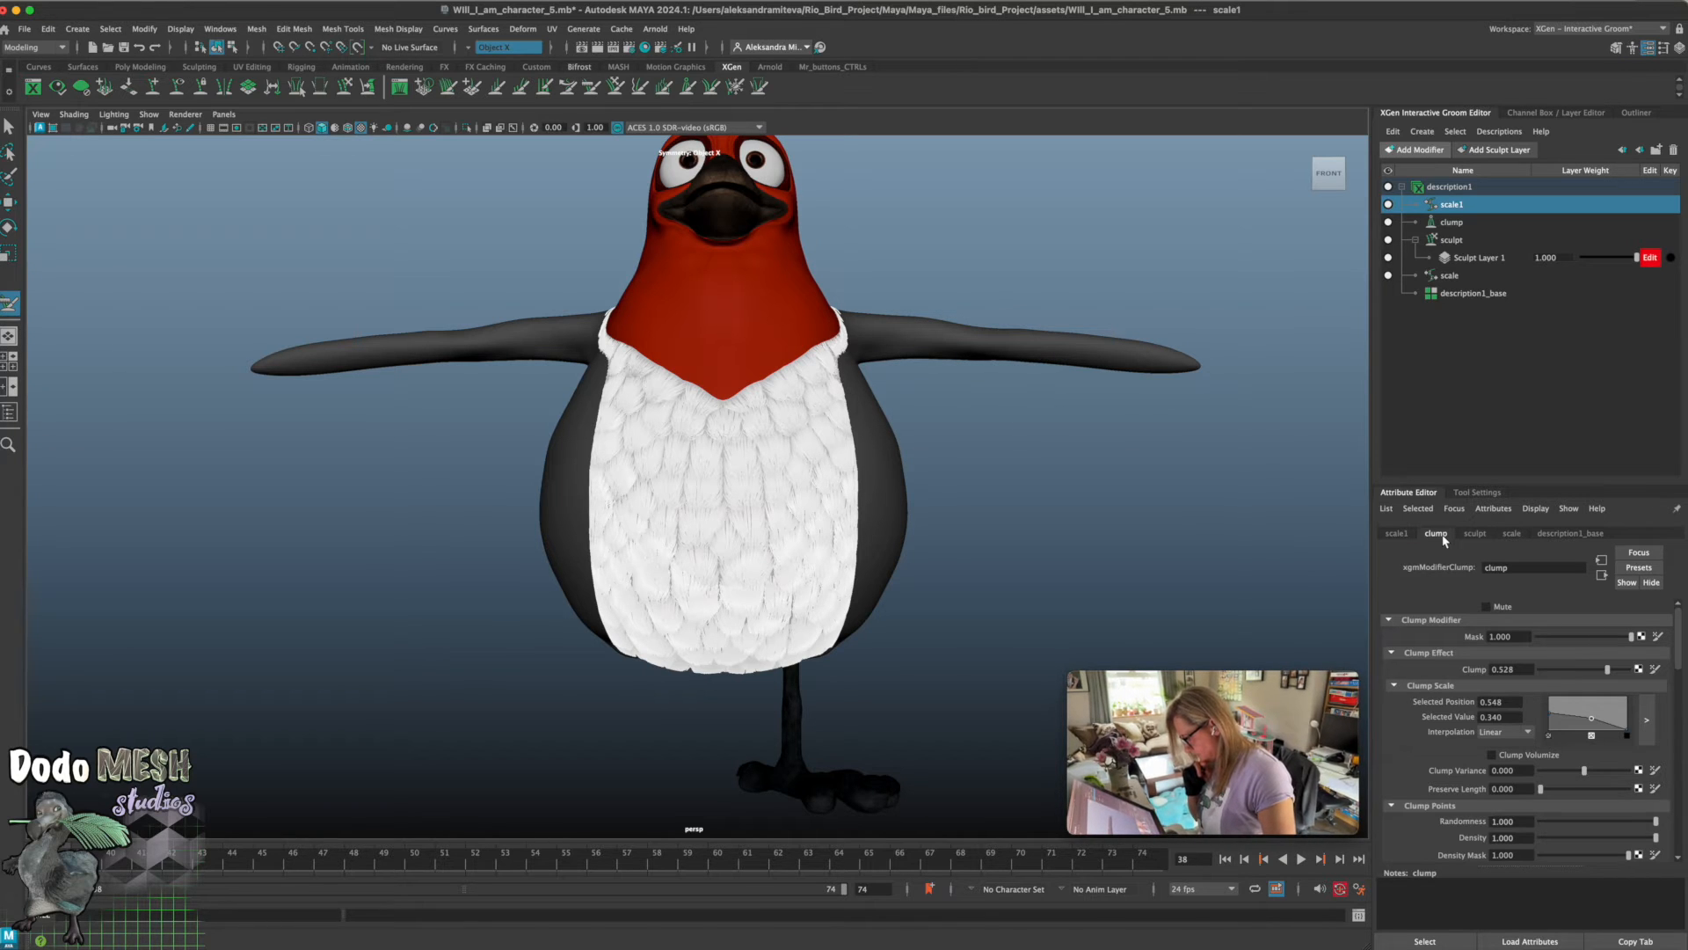
pyautogui.press('super+s')
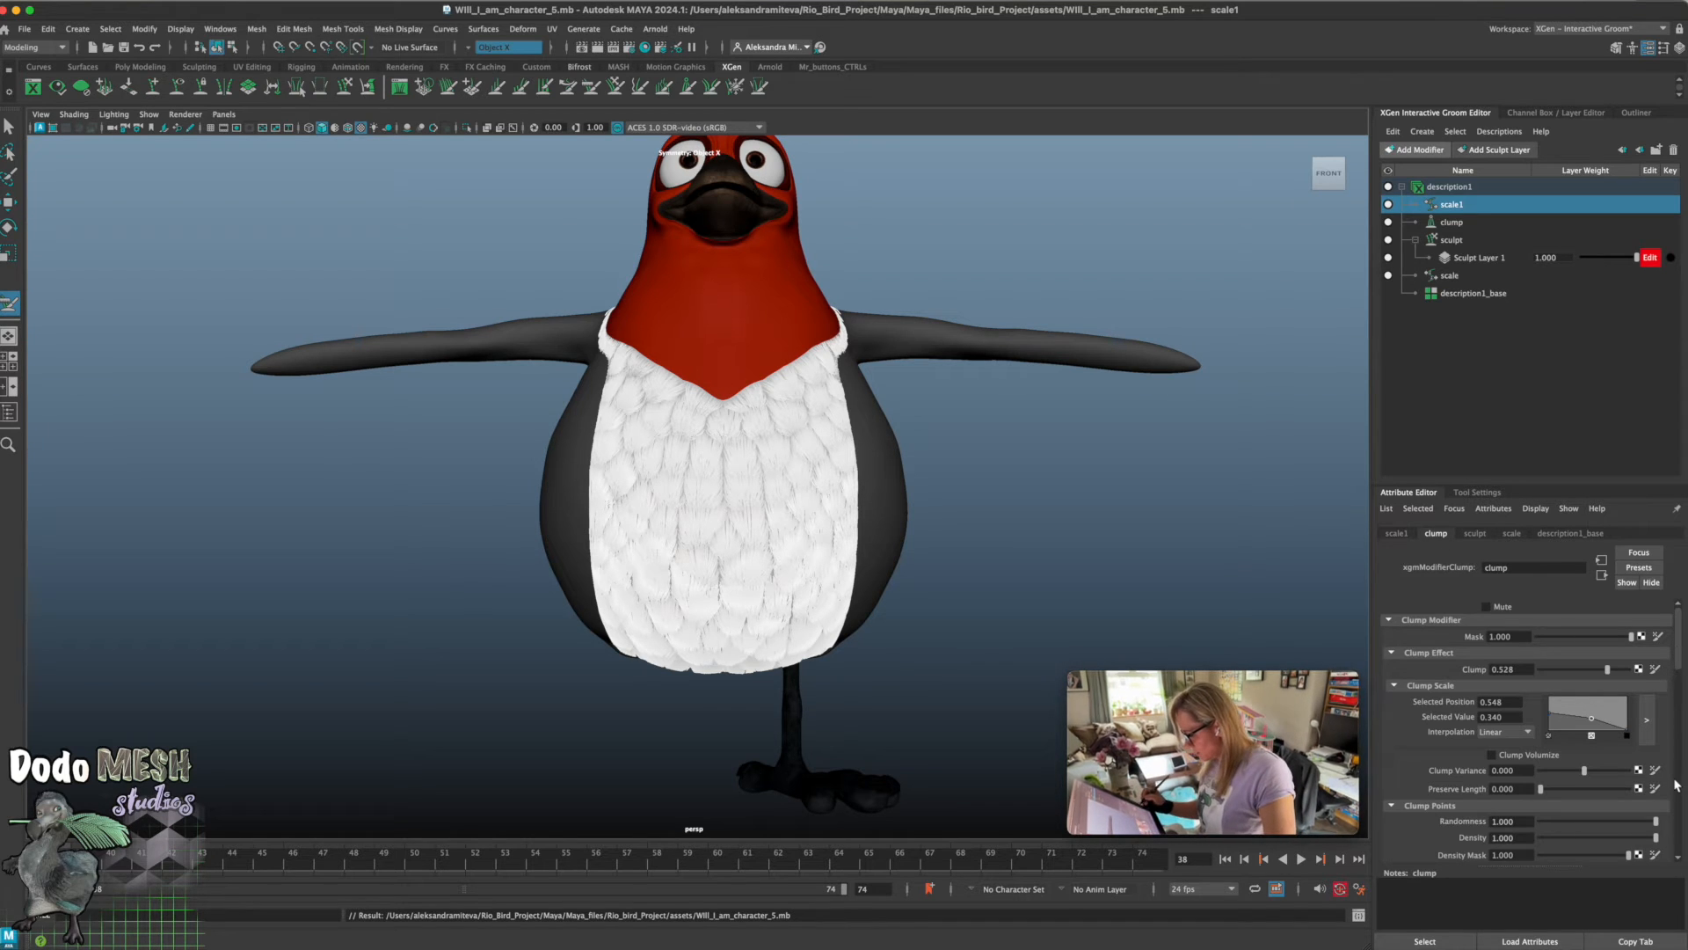
# Try a new clump scale ramp point at position 0.270 with value 0.240, and undo the change
pyautogui.moveTo(1678, 649); pyautogui.dragTo(1676, 668)
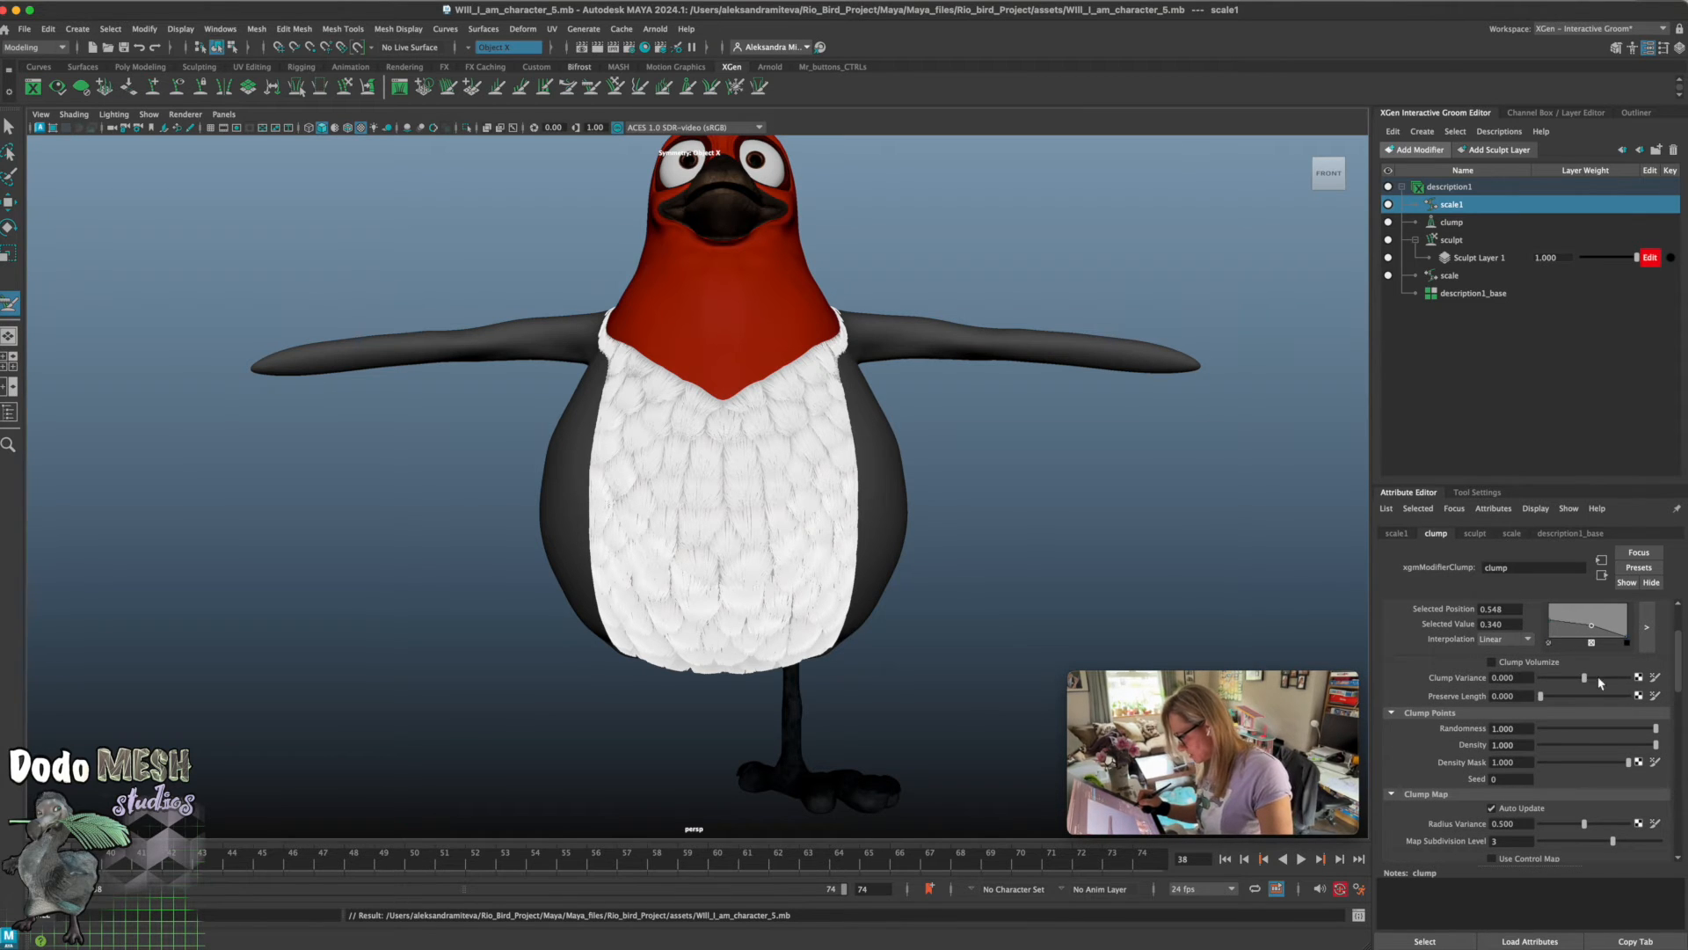
pyautogui.moveTo(1679, 661); pyautogui.dragTo(1677, 635)
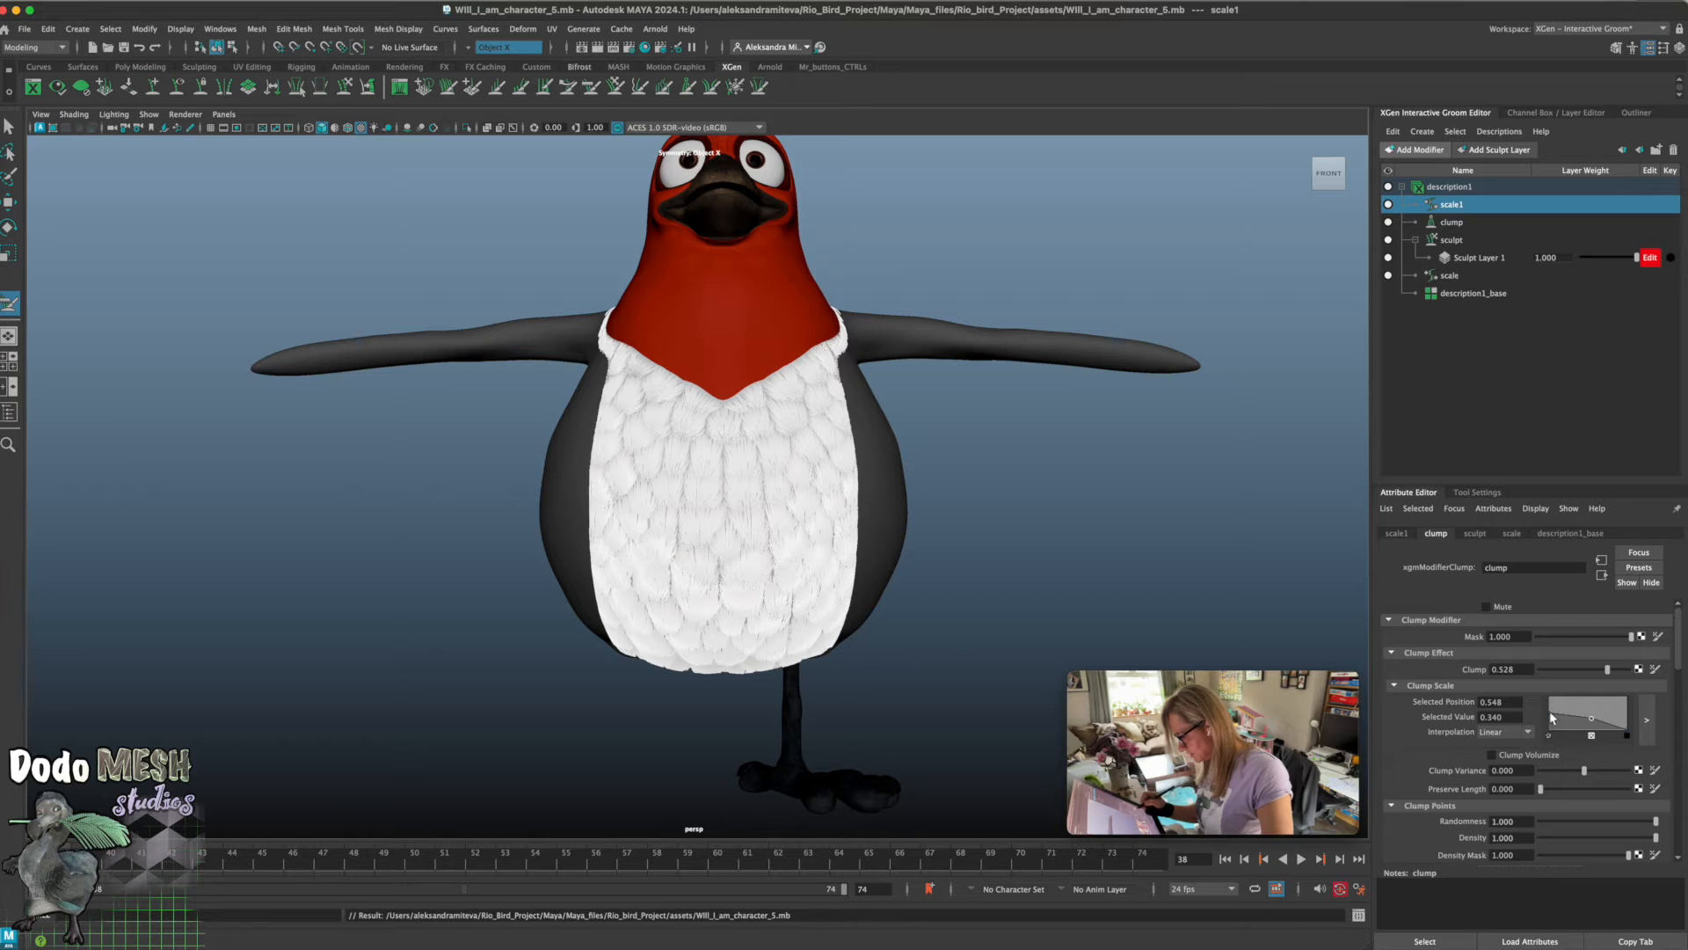
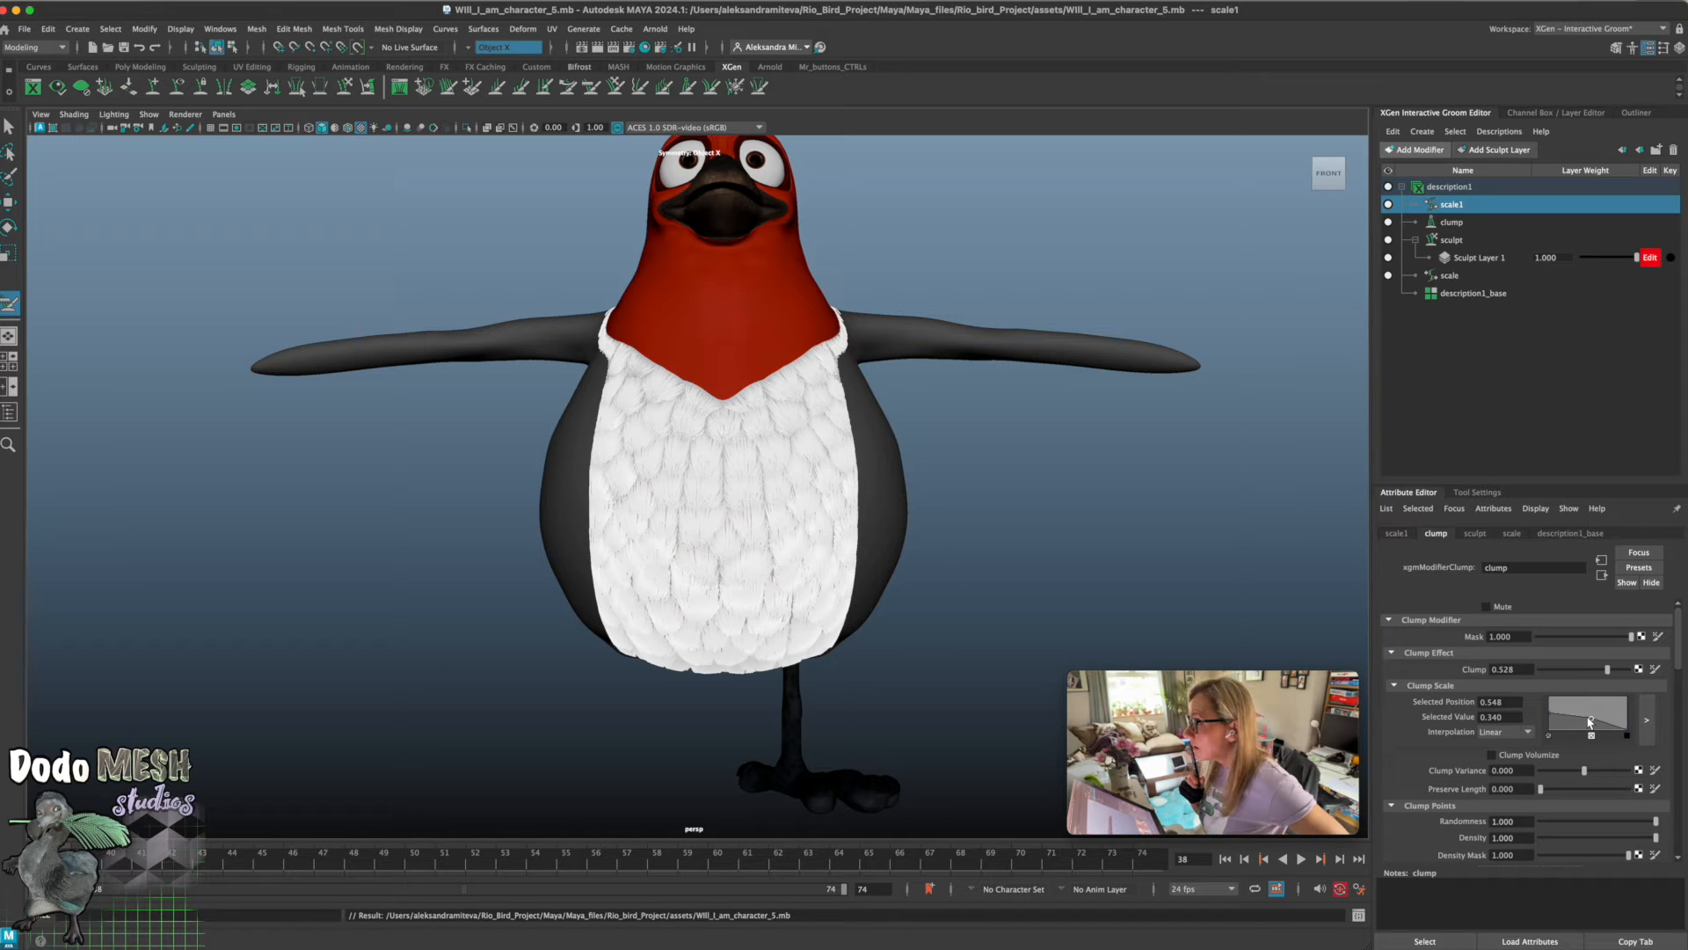
pyautogui.click(1570, 719)
pyautogui.moveTo(1570, 718); pyautogui.dragTo(1569, 722)
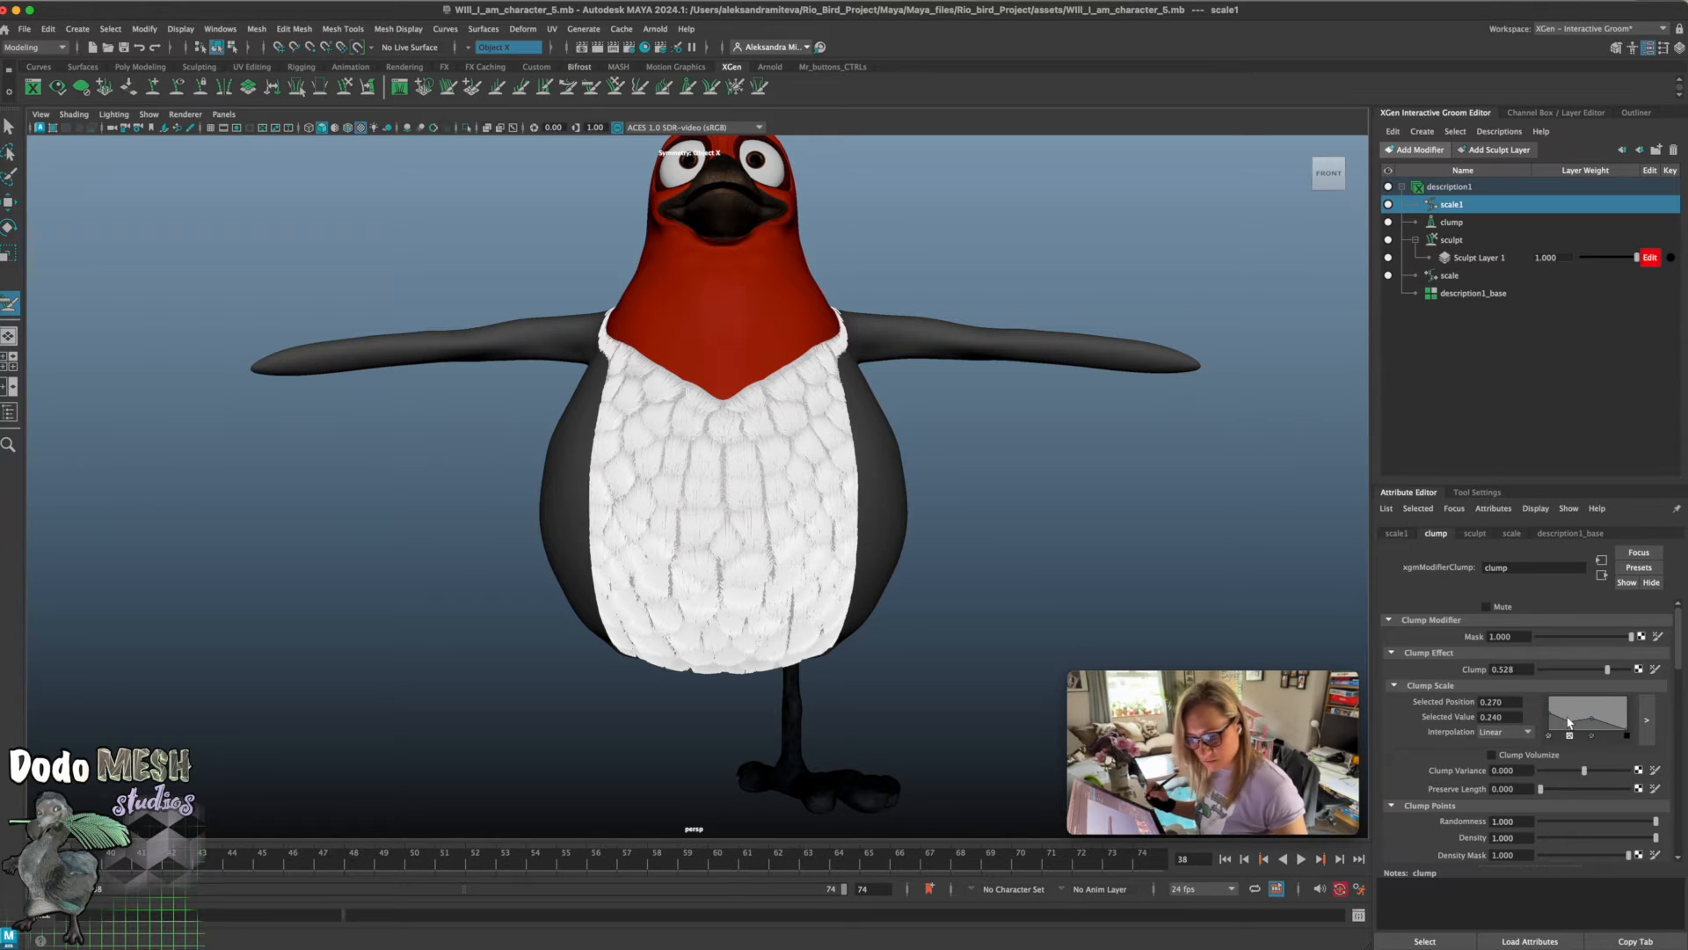
pyautogui.hotkey('ctrl', 'z')
pyautogui.hotkey('ctrl', 'z')
pyautogui.hotkey('ctrl', 'z')
pyautogui.click(1569, 736)
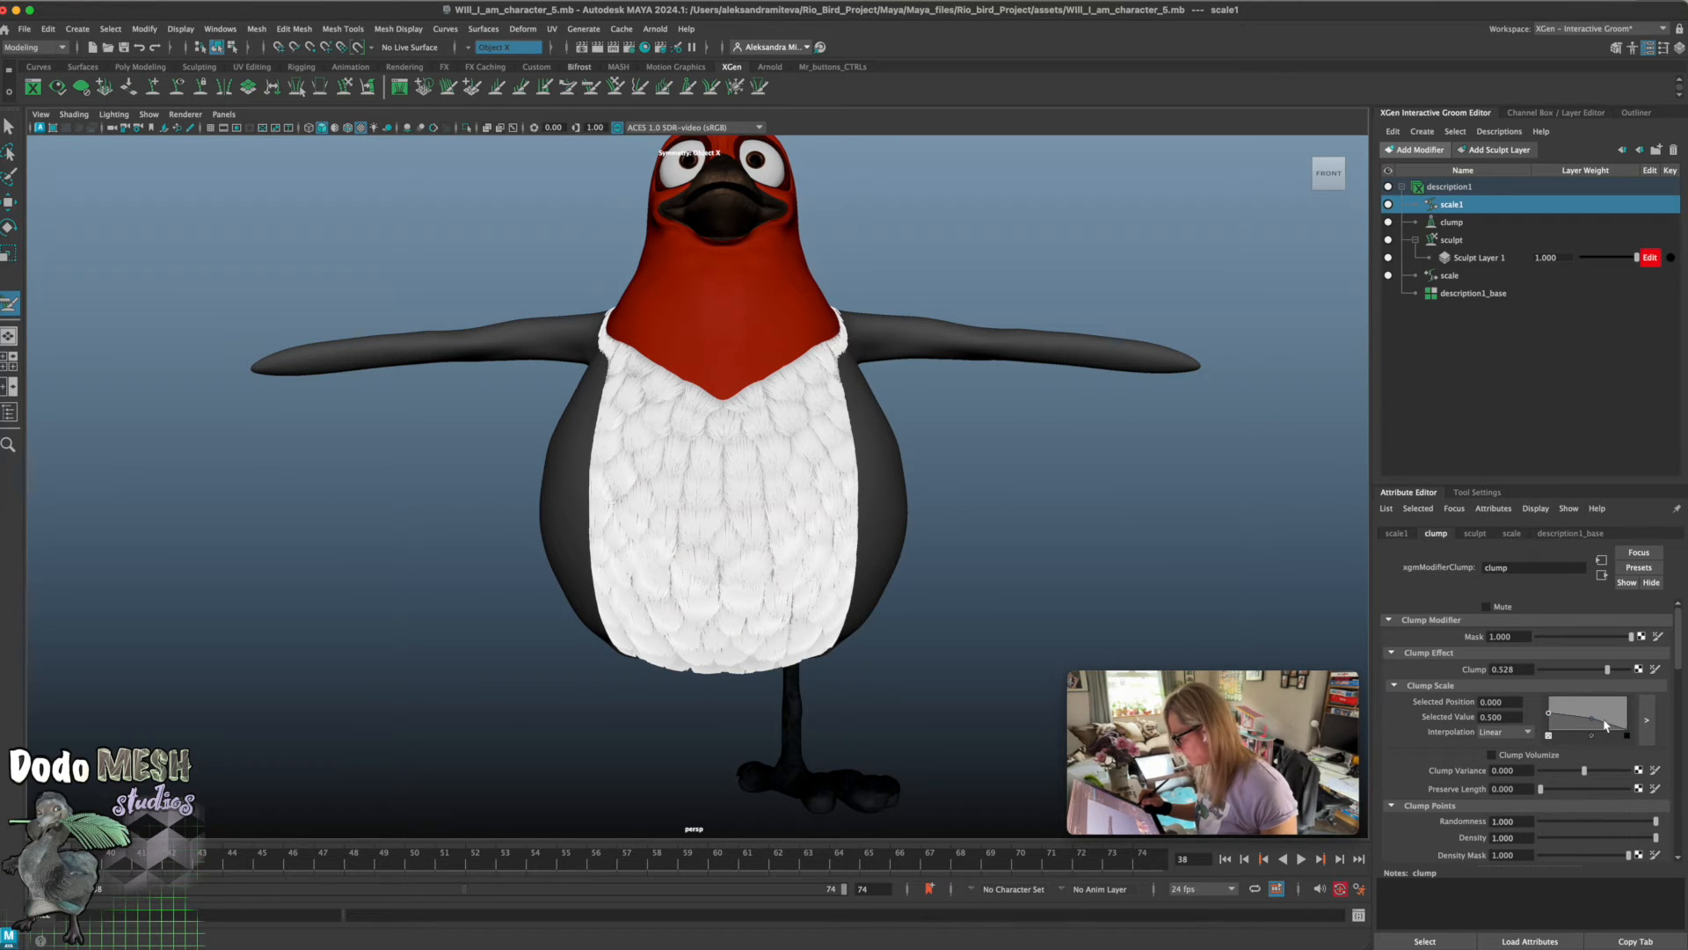
# Add a clump scale ramp point at position 0.765 with value 0.180, and move the end point to position 0.965
pyautogui.click(1608, 726)
pyautogui.moveTo(1613, 731); pyautogui.dragTo(1608, 724)
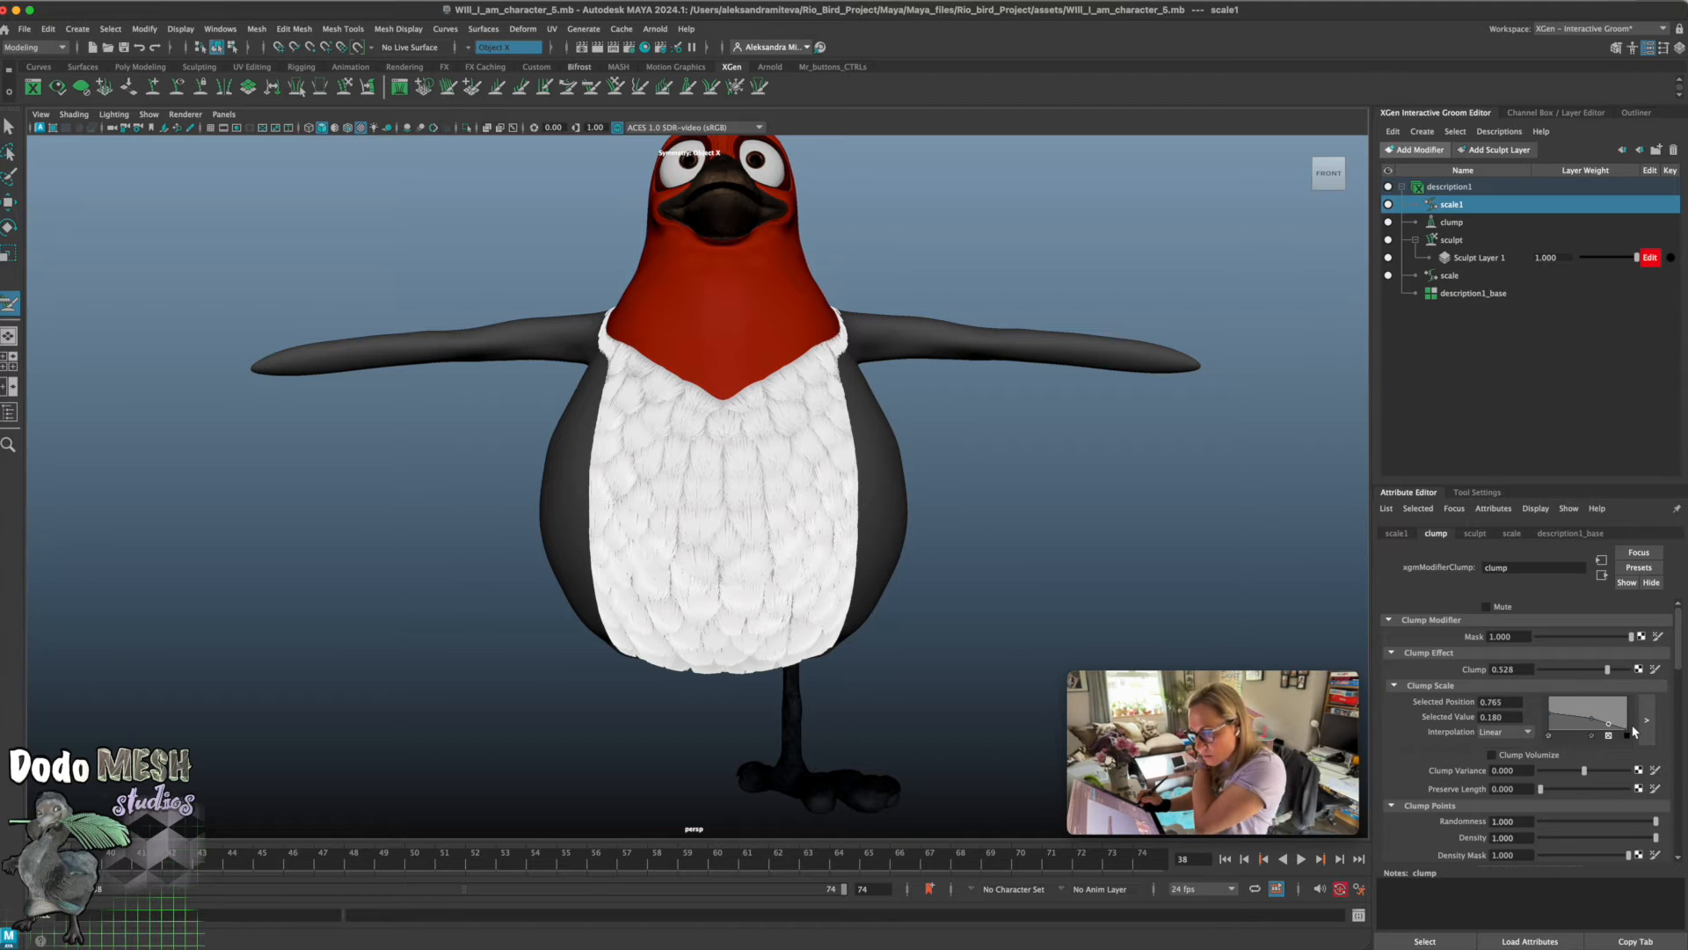
pyautogui.click(1626, 733)
pyautogui.moveTo(1627, 732); pyautogui.dragTo(1624, 736)
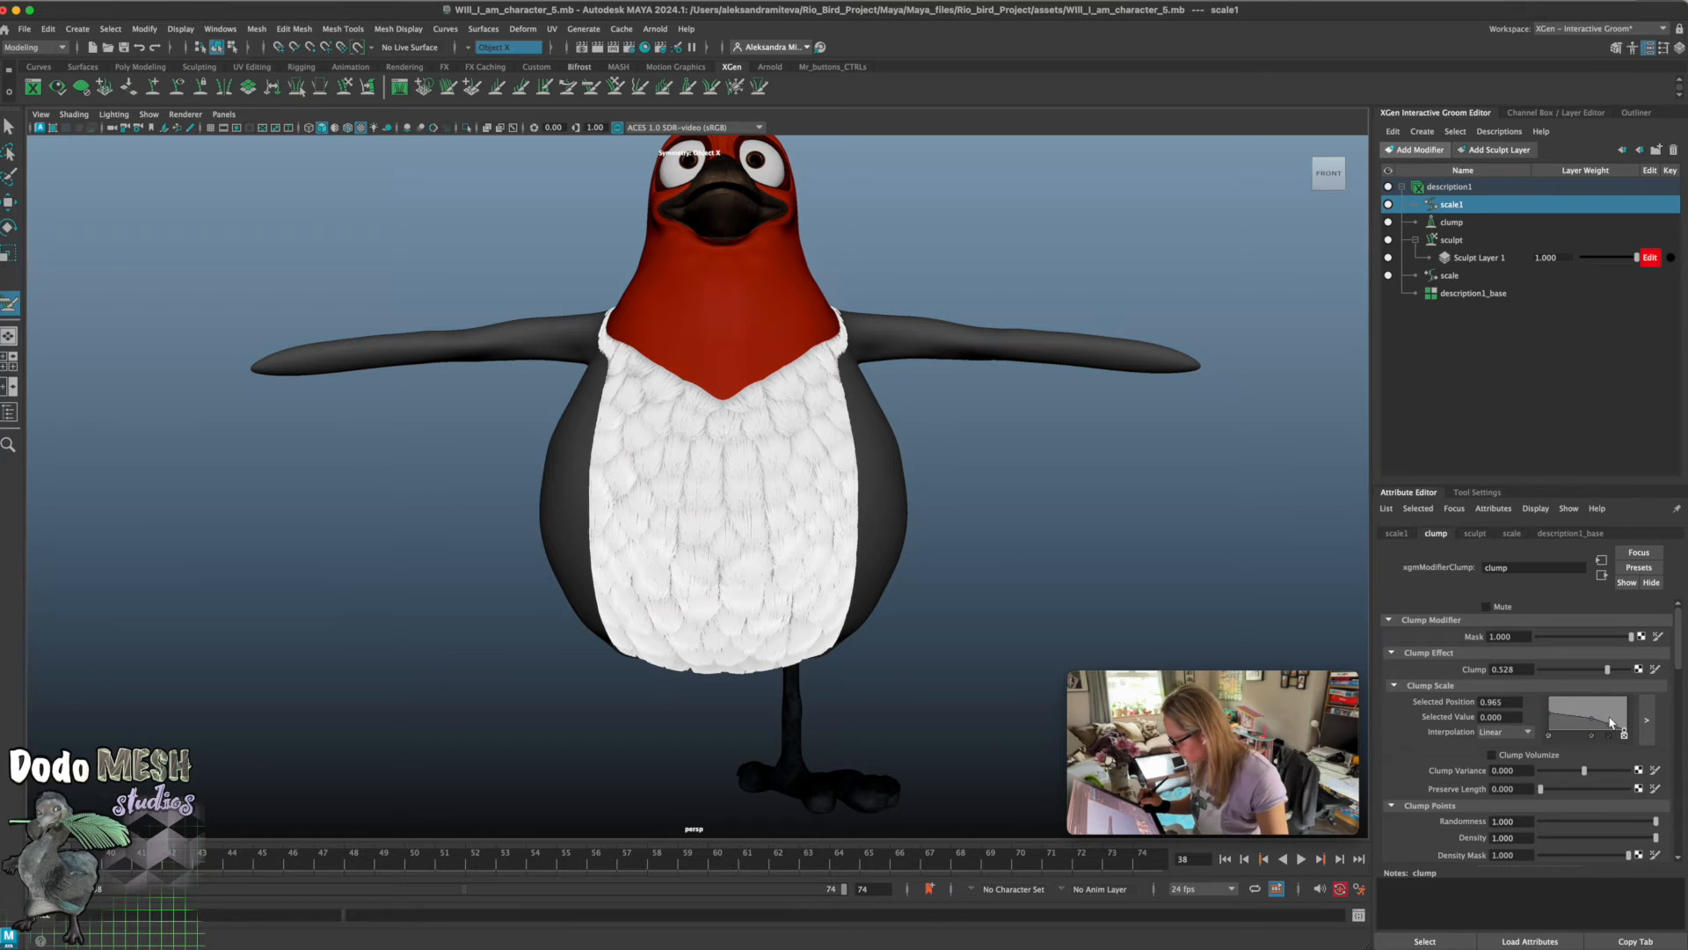
# Reshape the clump scale ramp, trying points at position 0.722, value 0.080 and position 0.600, value 0.280
pyautogui.click(1550, 717)
pyautogui.moveTo(1554, 715); pyautogui.dragTo(1612, 731)
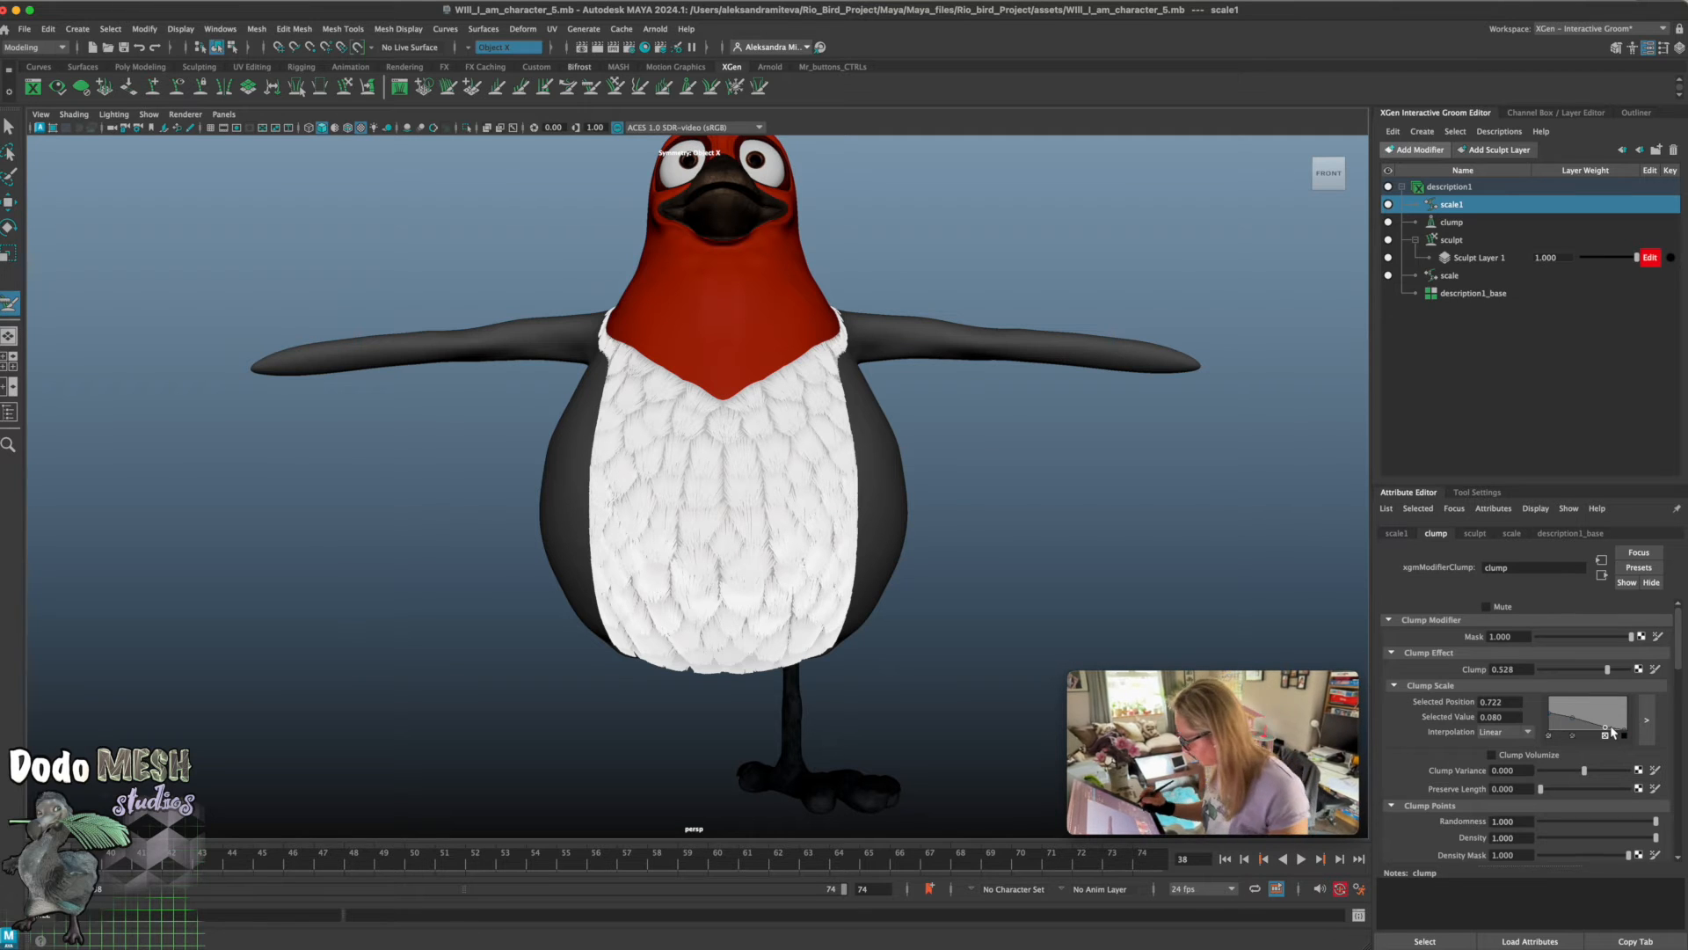
pyautogui.moveTo(1572, 717); pyautogui.dragTo(1599, 723)
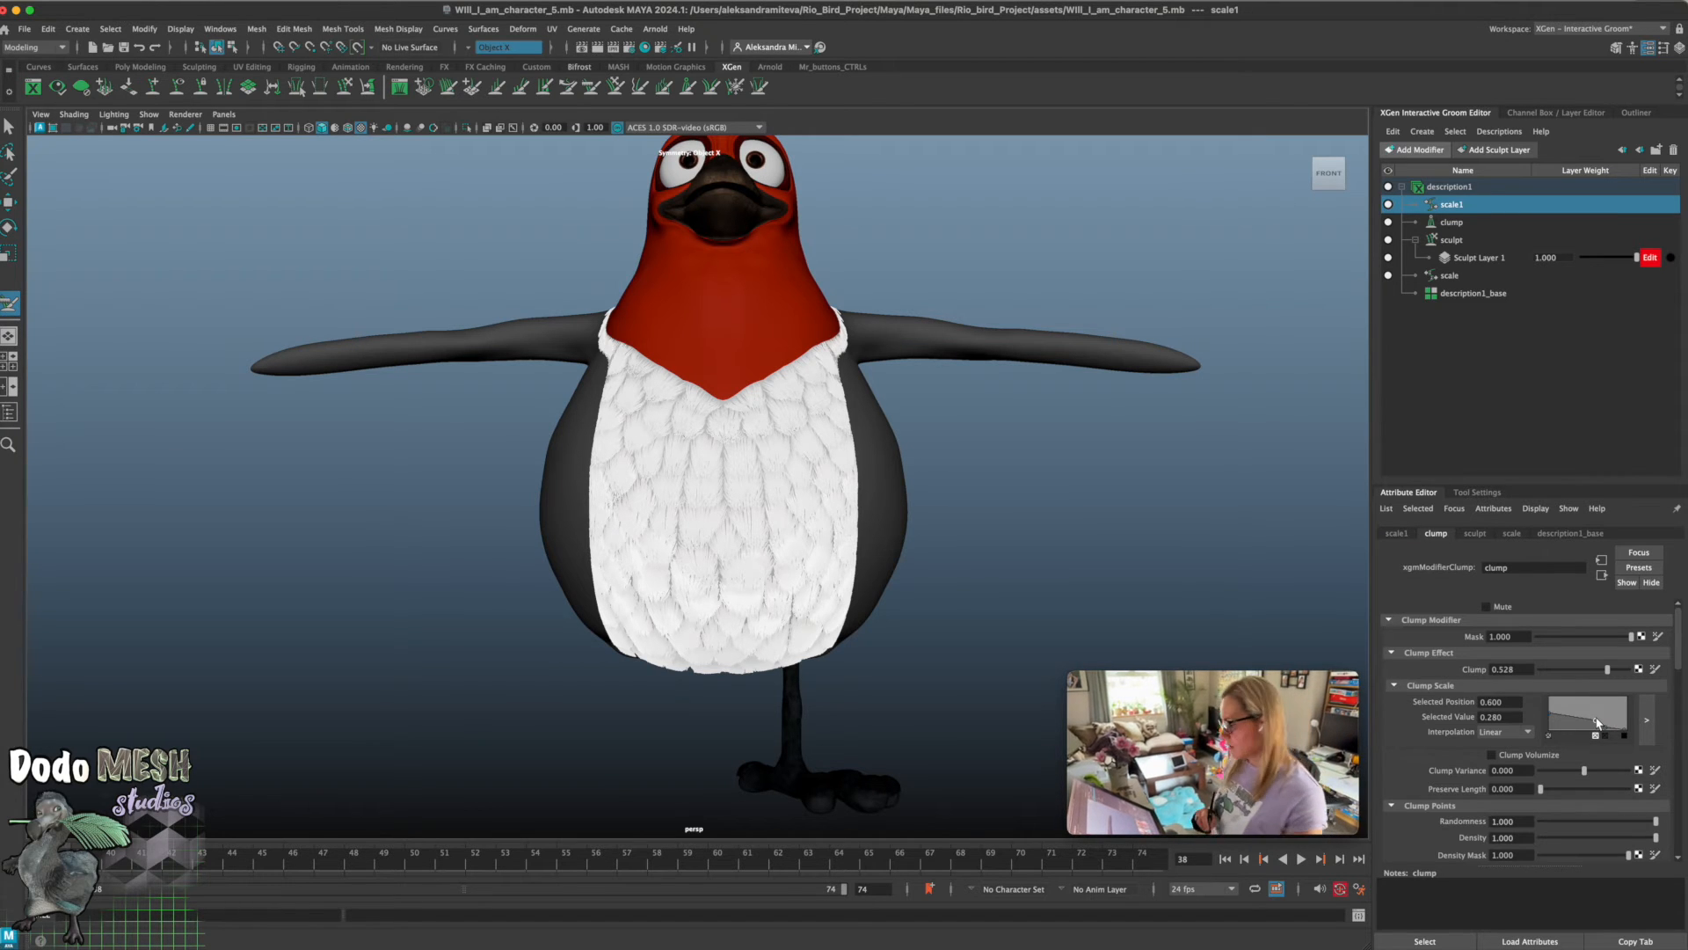
# Reopen Will_I_am_character_5.mb and discard the unsaved ramp changes
pyautogui.click(18, 29)
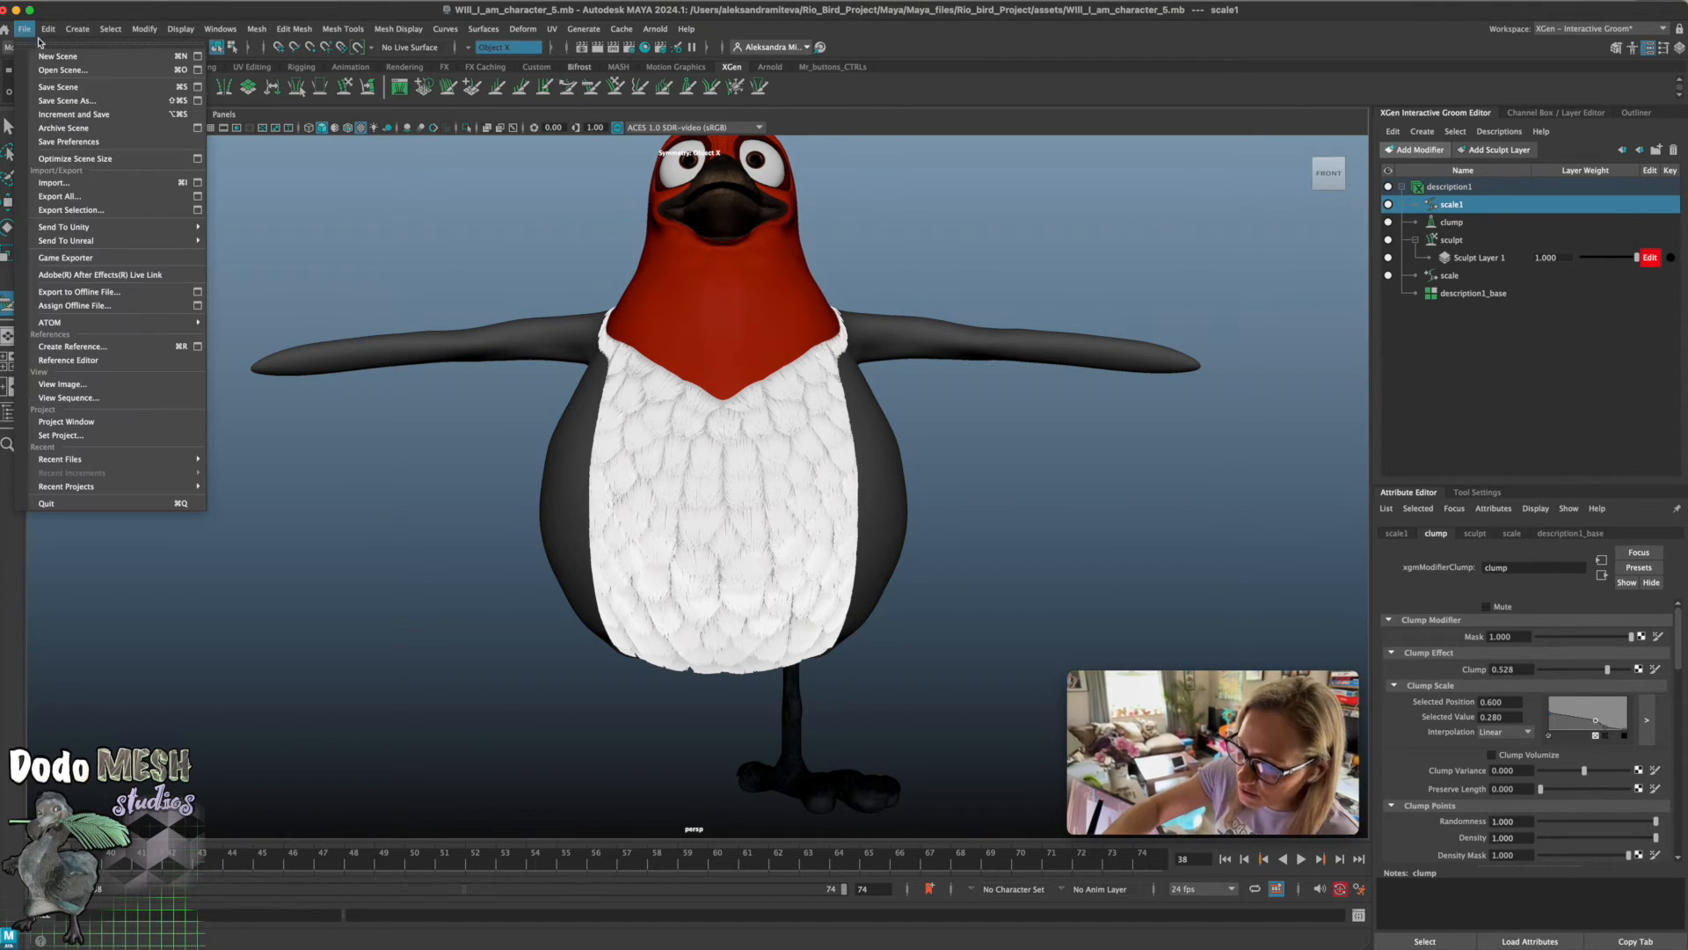
pyautogui.click(74, 70)
pyautogui.click(1077, 381)
pyautogui.click(613, 419)
pyautogui.doubleClick(613, 418)
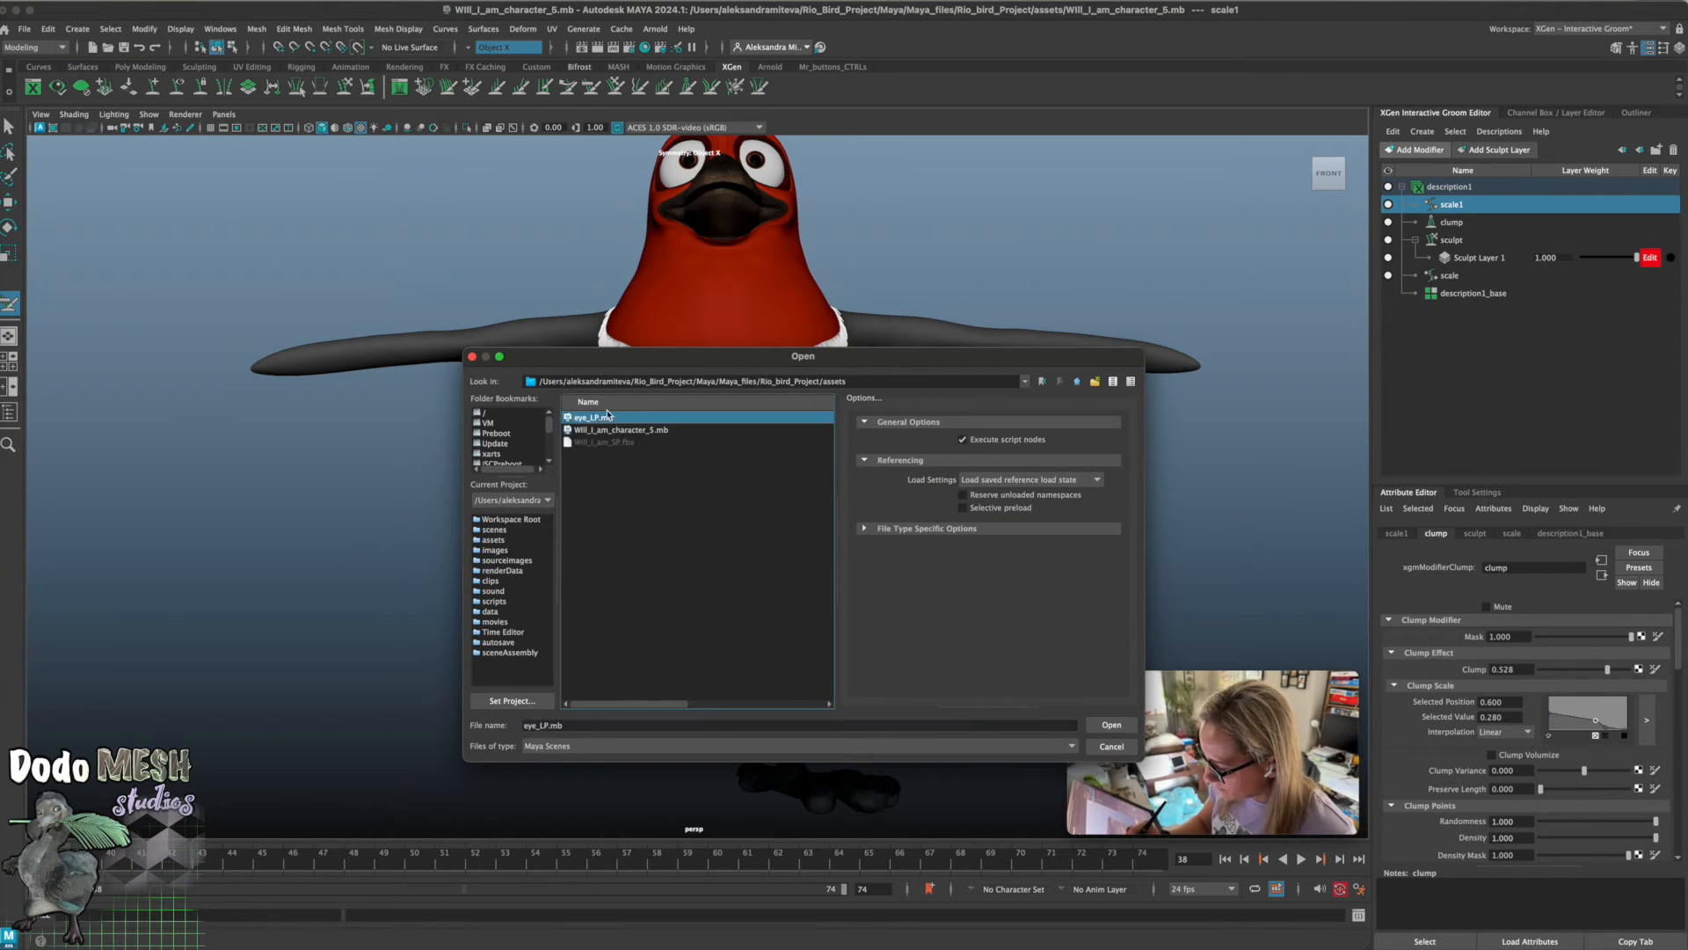
pyautogui.doubleClick(666, 432)
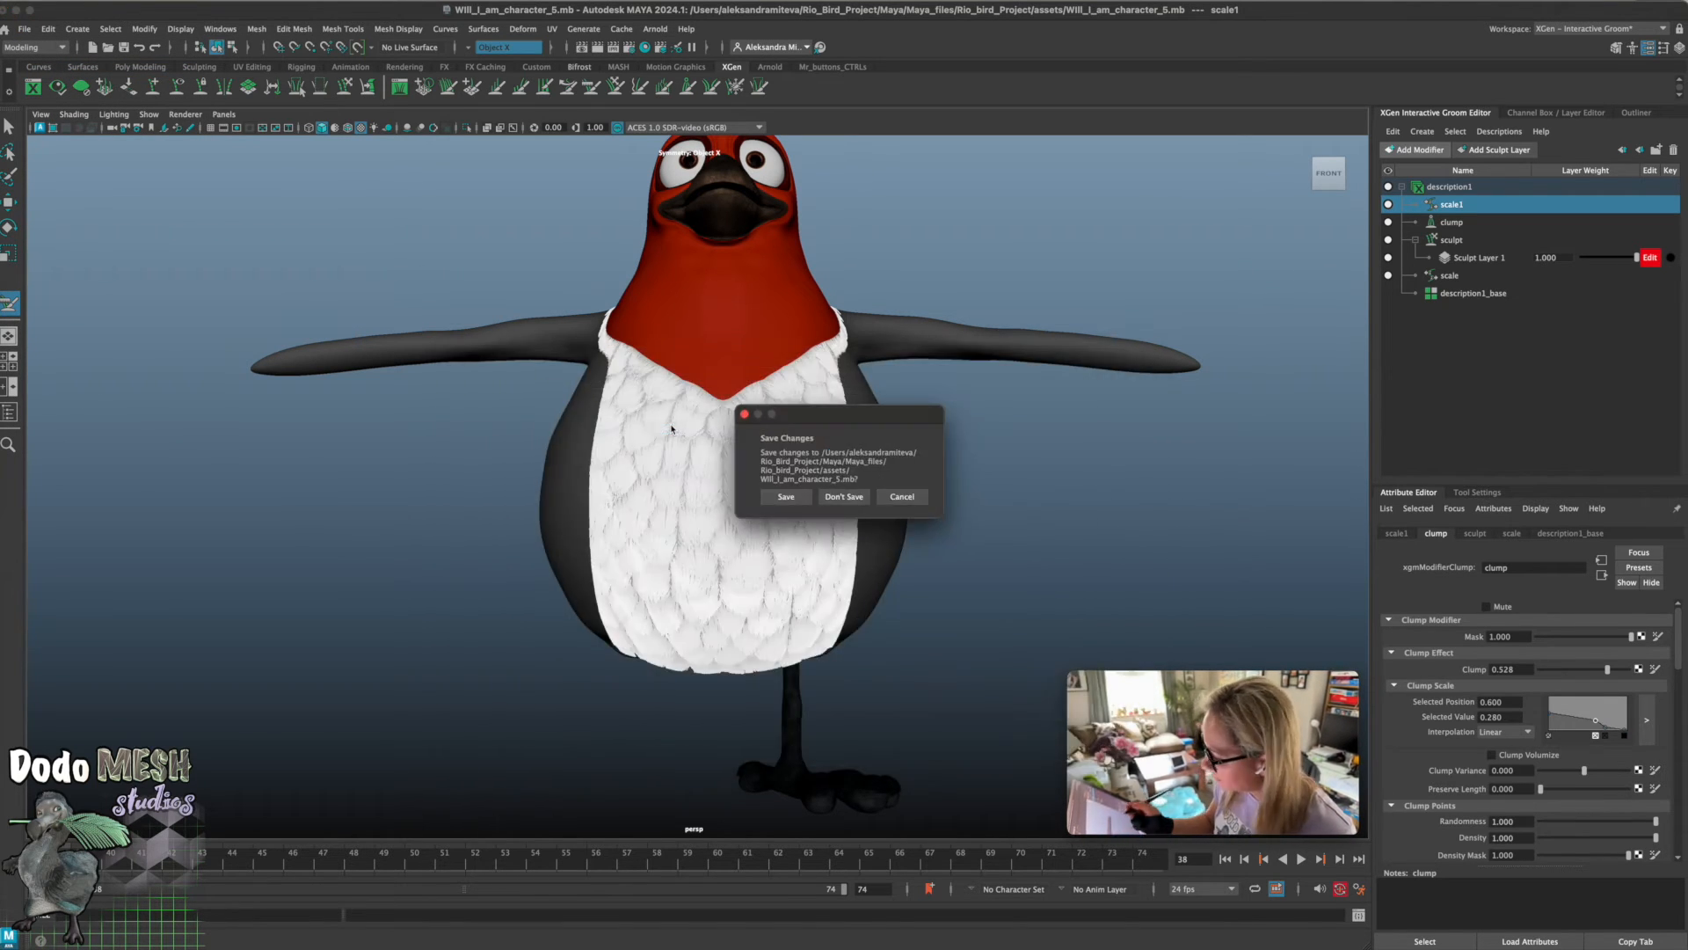
pyautogui.click(846, 496)
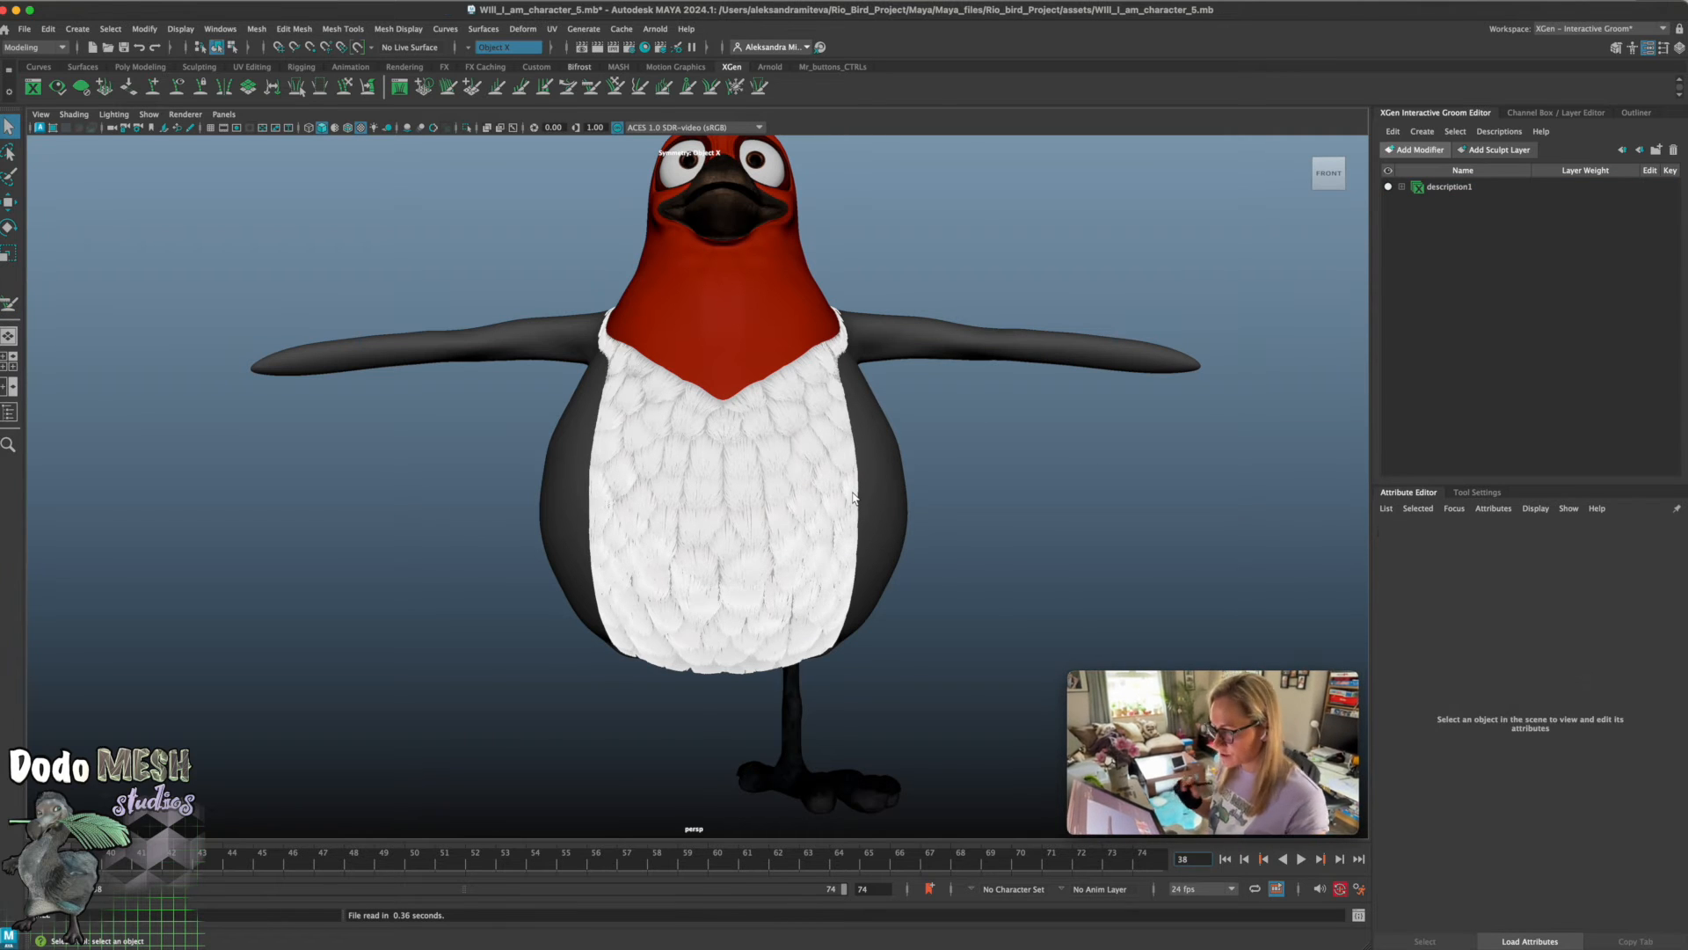
# Expand description1 in the groom editor and enable Clump Volumize on its clump modifier
pyautogui.click(1449, 186)
pyautogui.click(1402, 187)
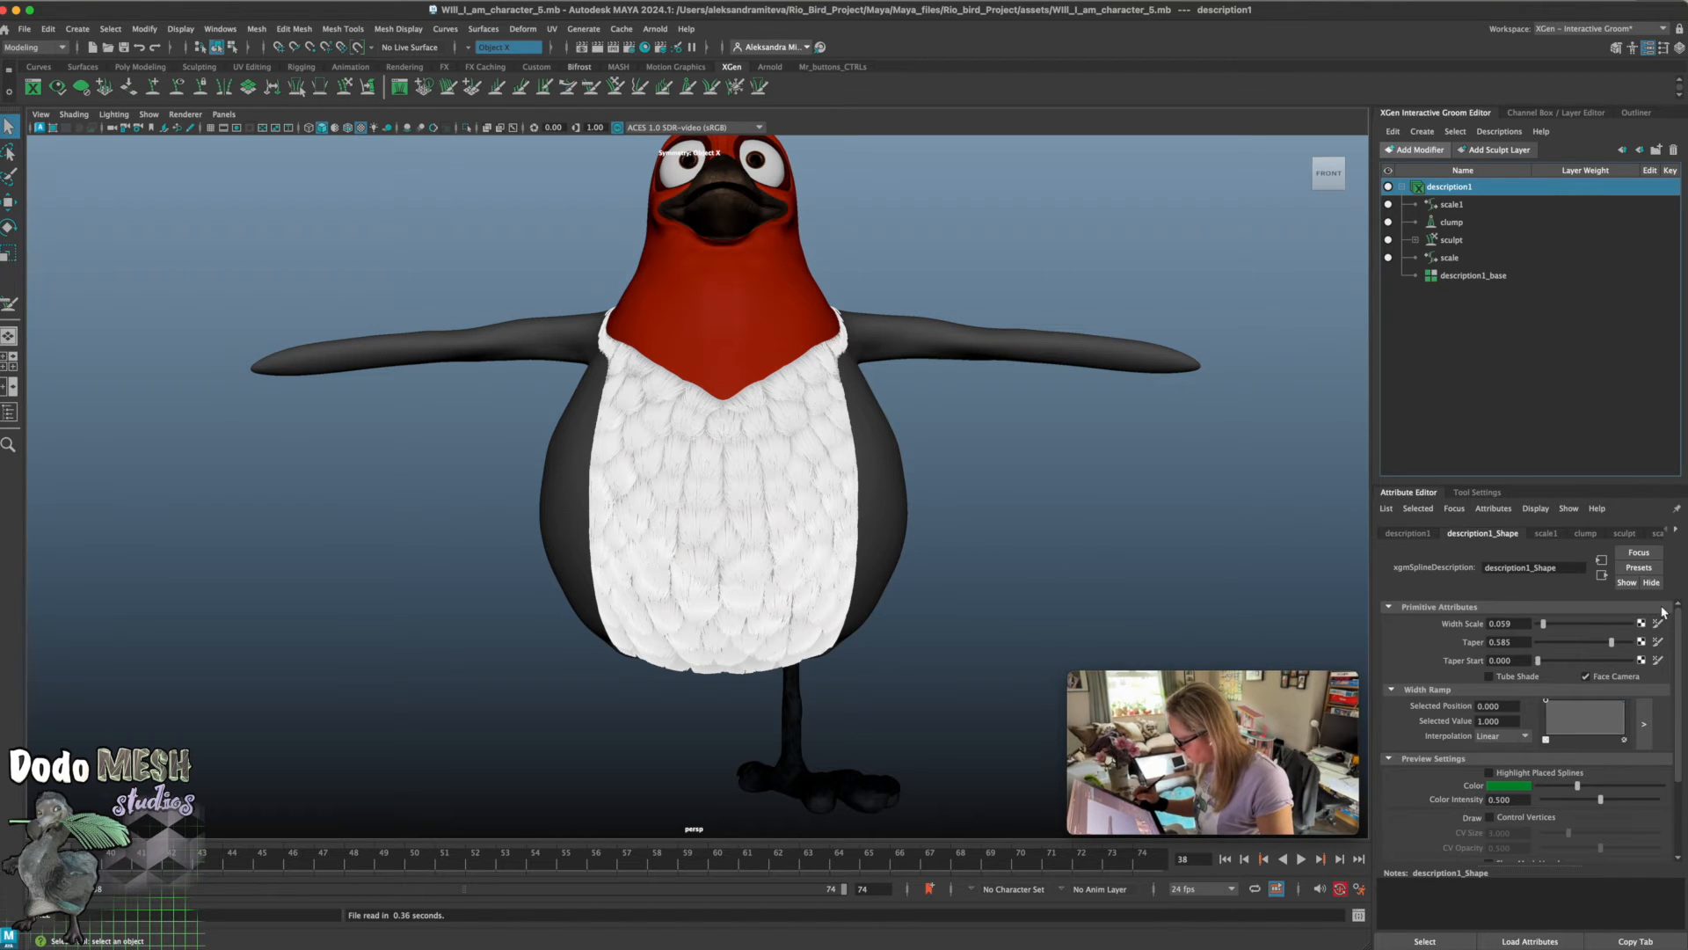
pyautogui.click(1588, 534)
pyautogui.scroll(-3, 1680, 673)
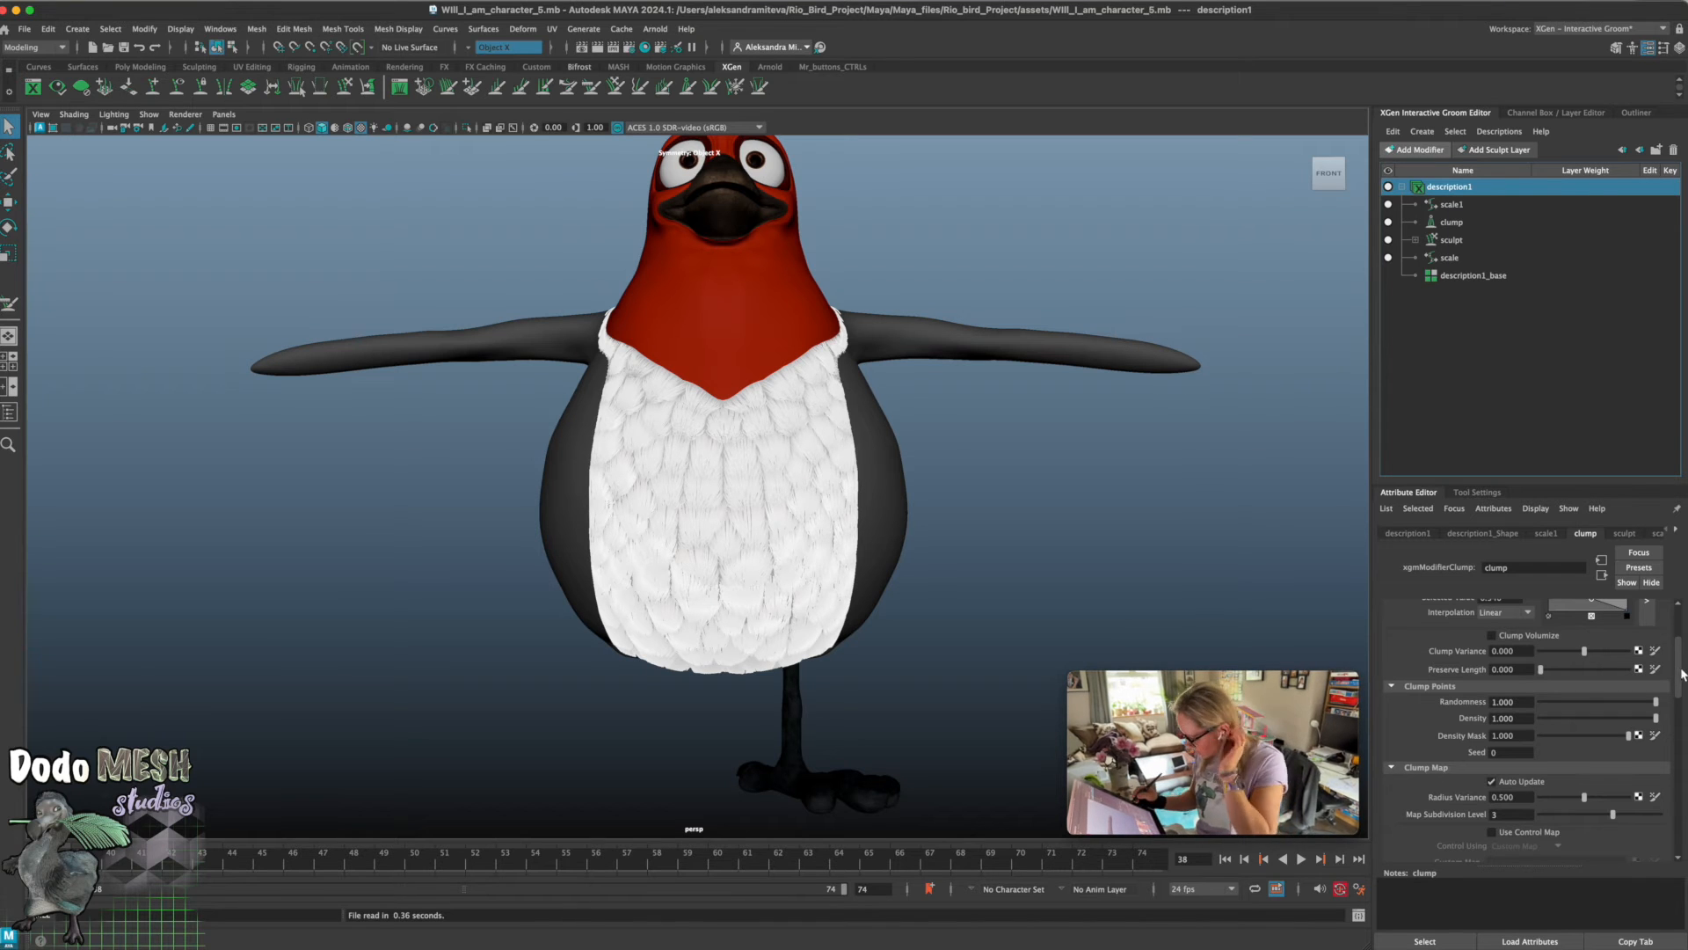
pyautogui.scroll(1, 1681, 674)
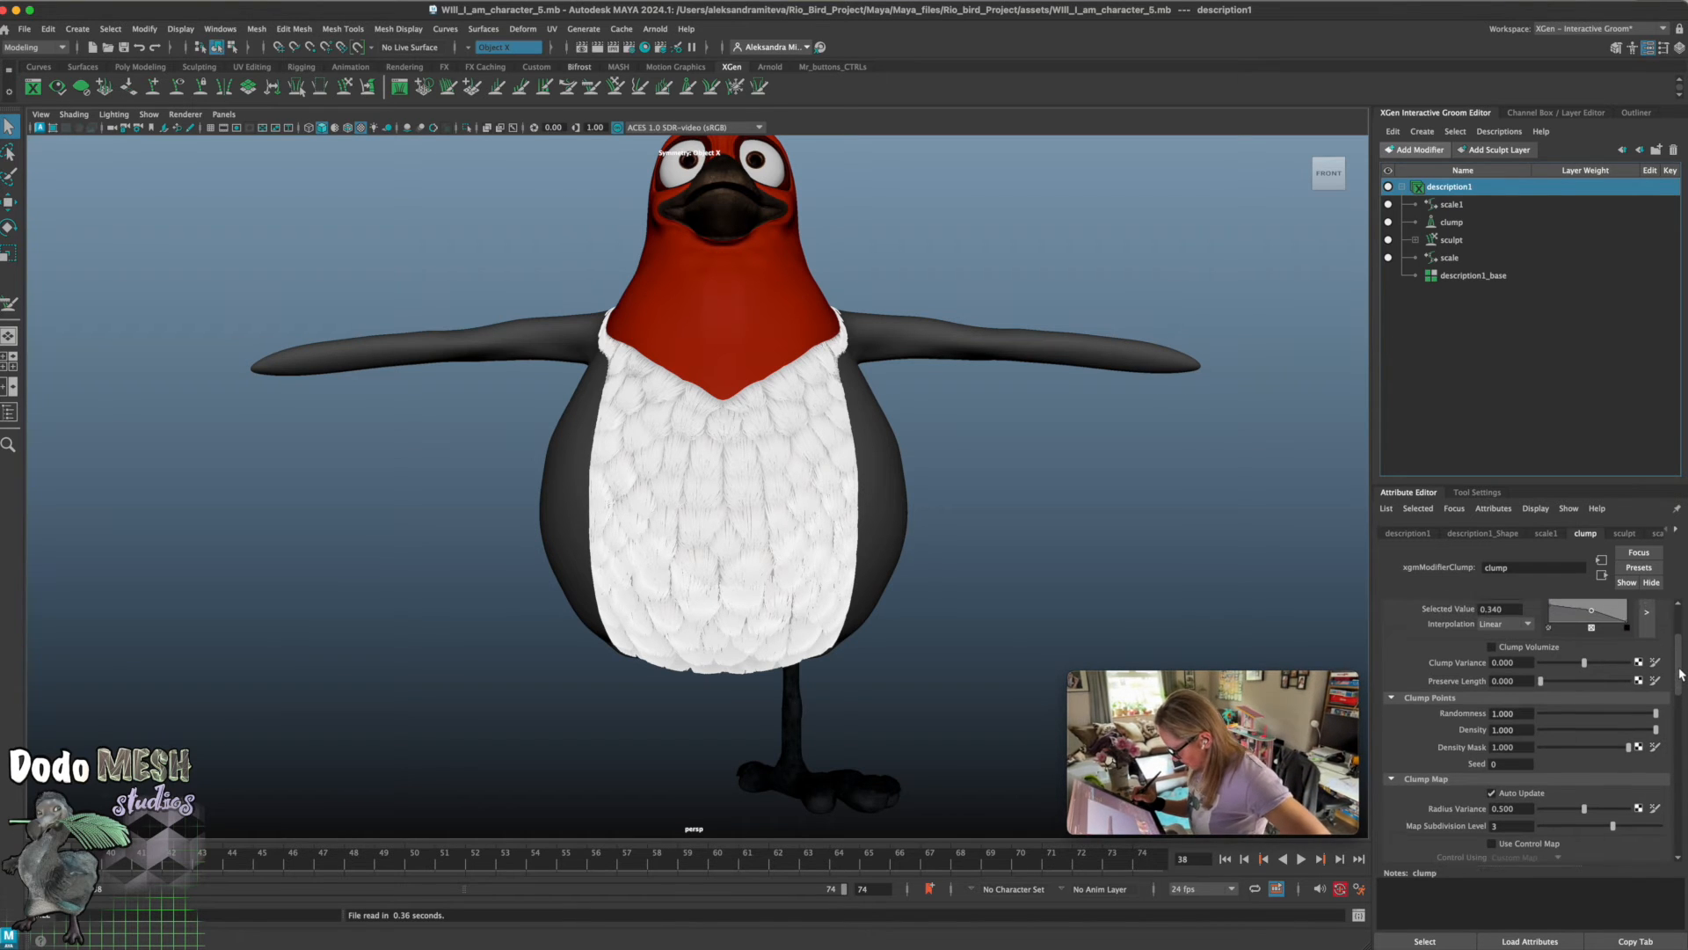
pyautogui.scroll(3, 1681, 673)
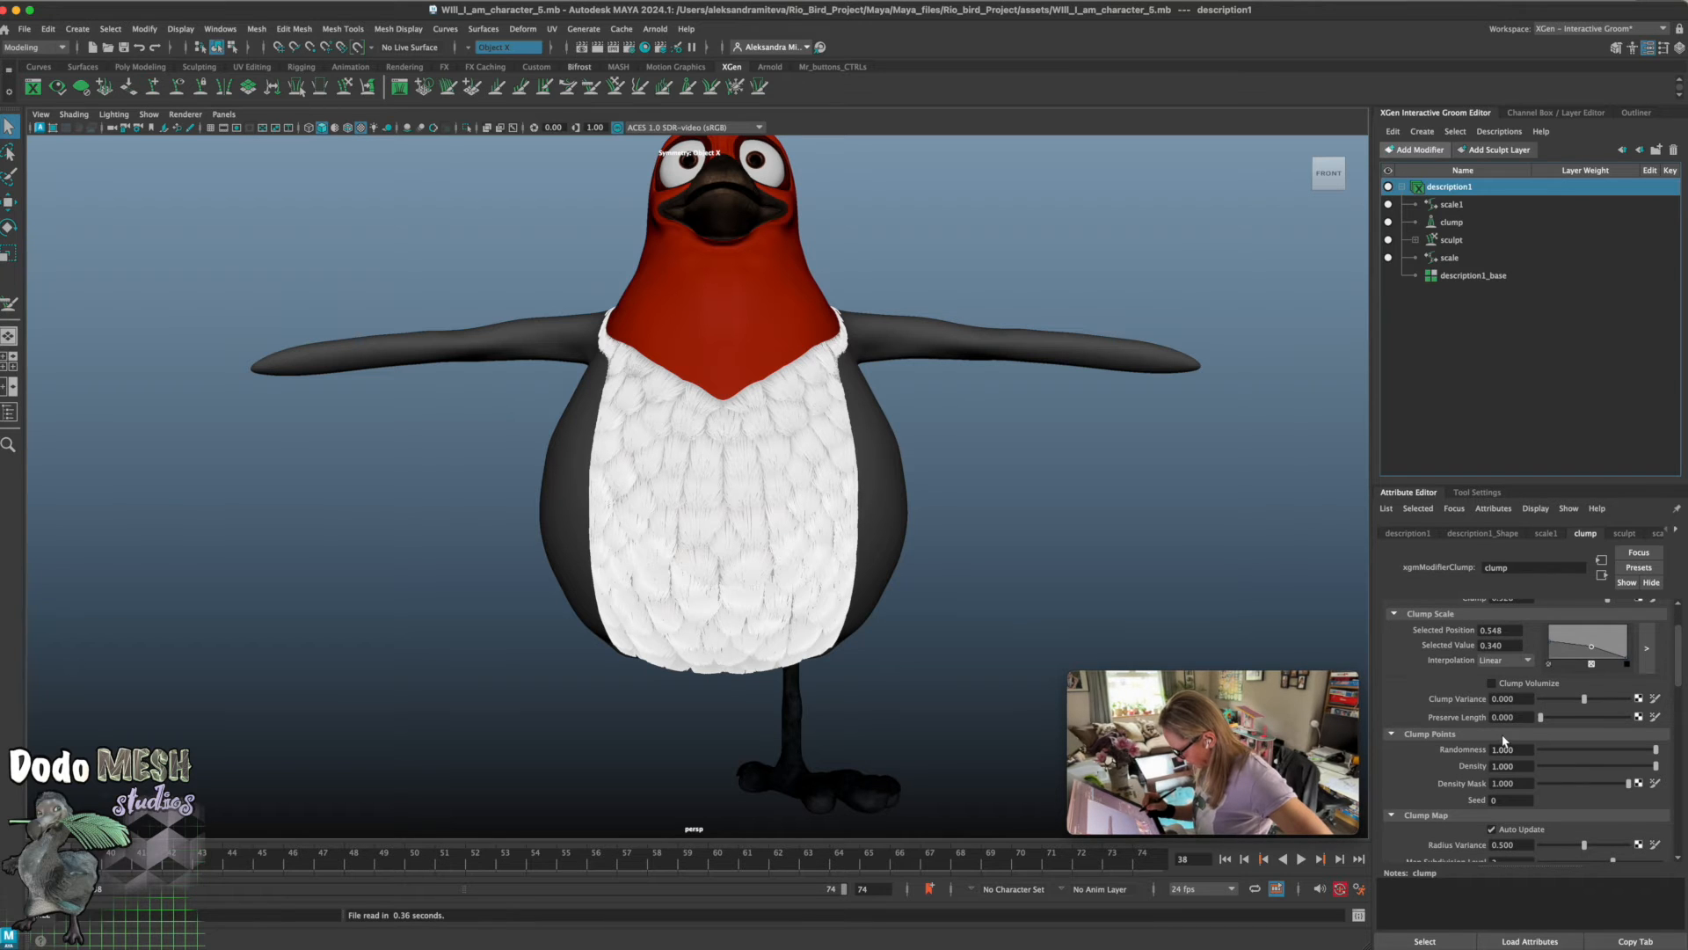
pyautogui.click(1492, 683)
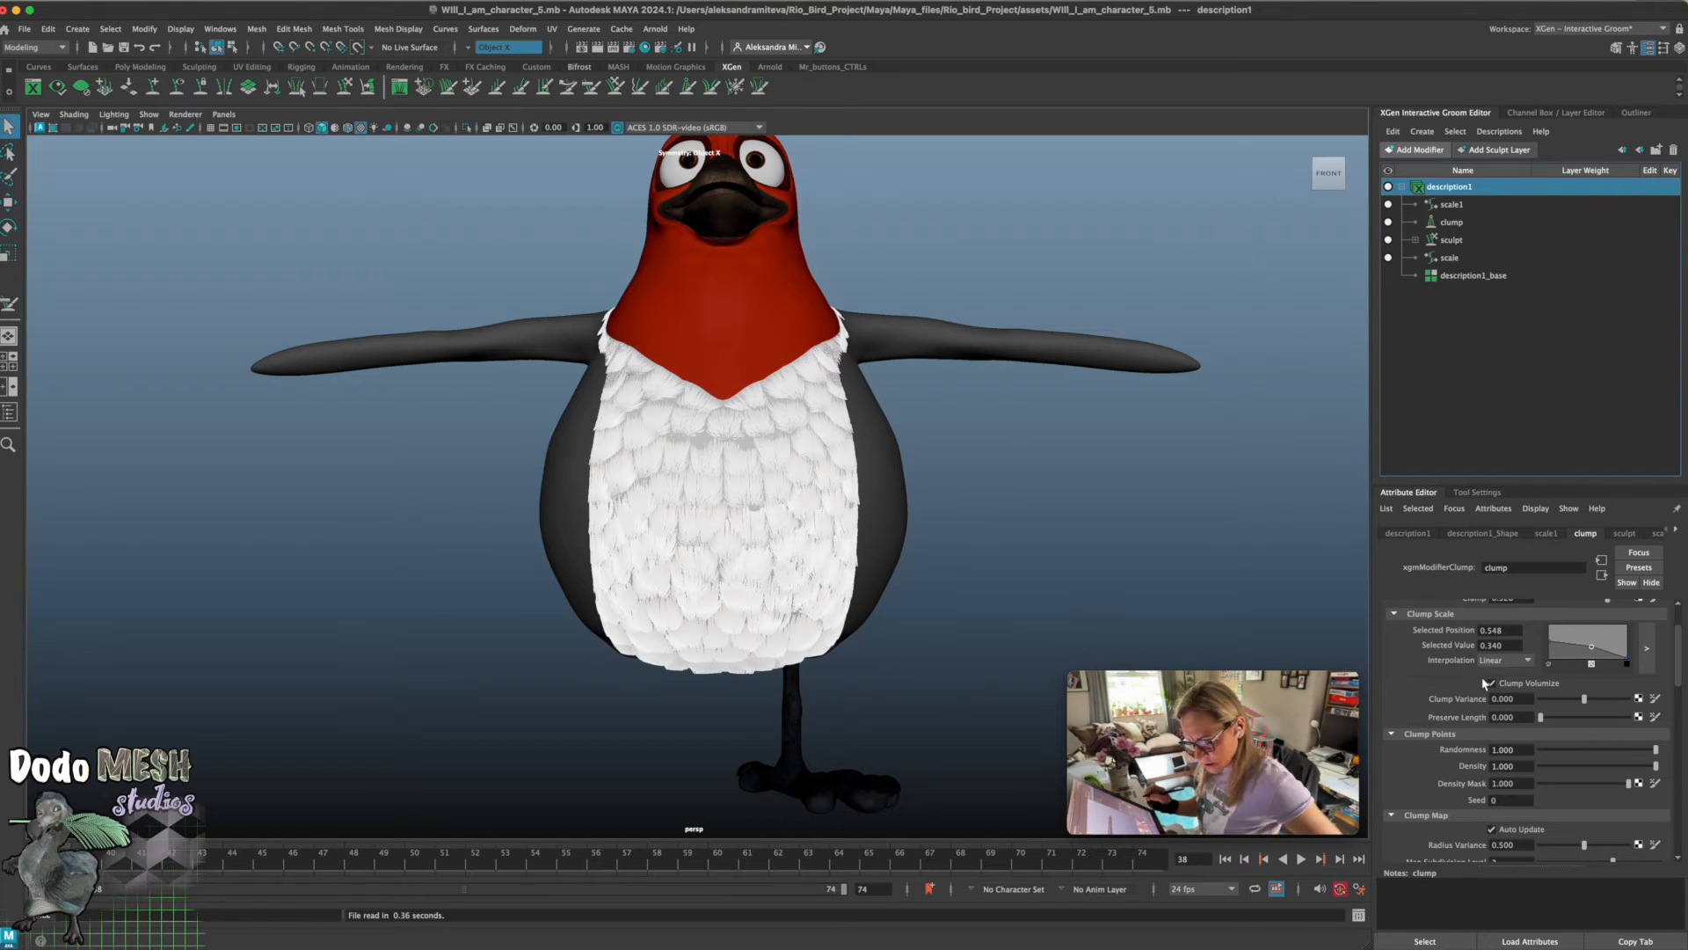
# Turn Clump Volumize off and on again to compare the chest feathers from the front and side
pyautogui.moveTo(958, 690)
pyautogui.keyDown('alt'); pyautogui.mouseDown()
pyautogui.moveTo(934, 671)
pyautogui.moveTo(893, 678)
pyautogui.moveTo(962, 689)
pyautogui.mouseUp(); pyautogui.keyUp('alt')
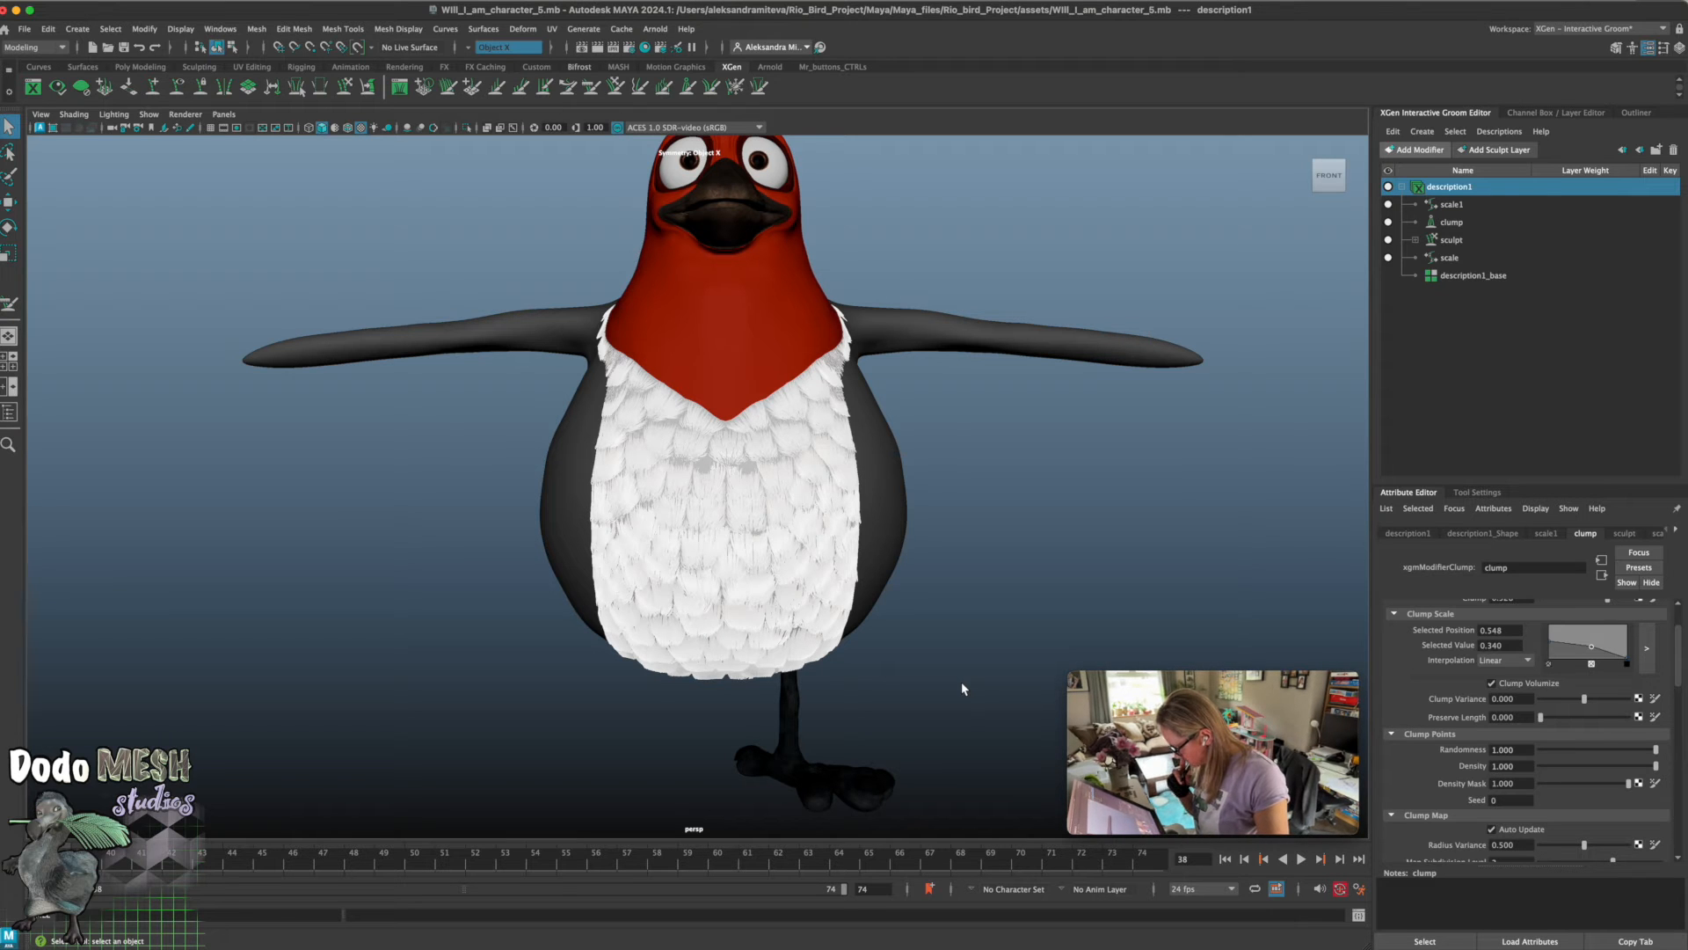
pyautogui.click(1491, 682)
pyautogui.keyDown('alt'); pyautogui.moveTo(994, 607); pyautogui.dragTo(924, 600); pyautogui.keyUp('alt')
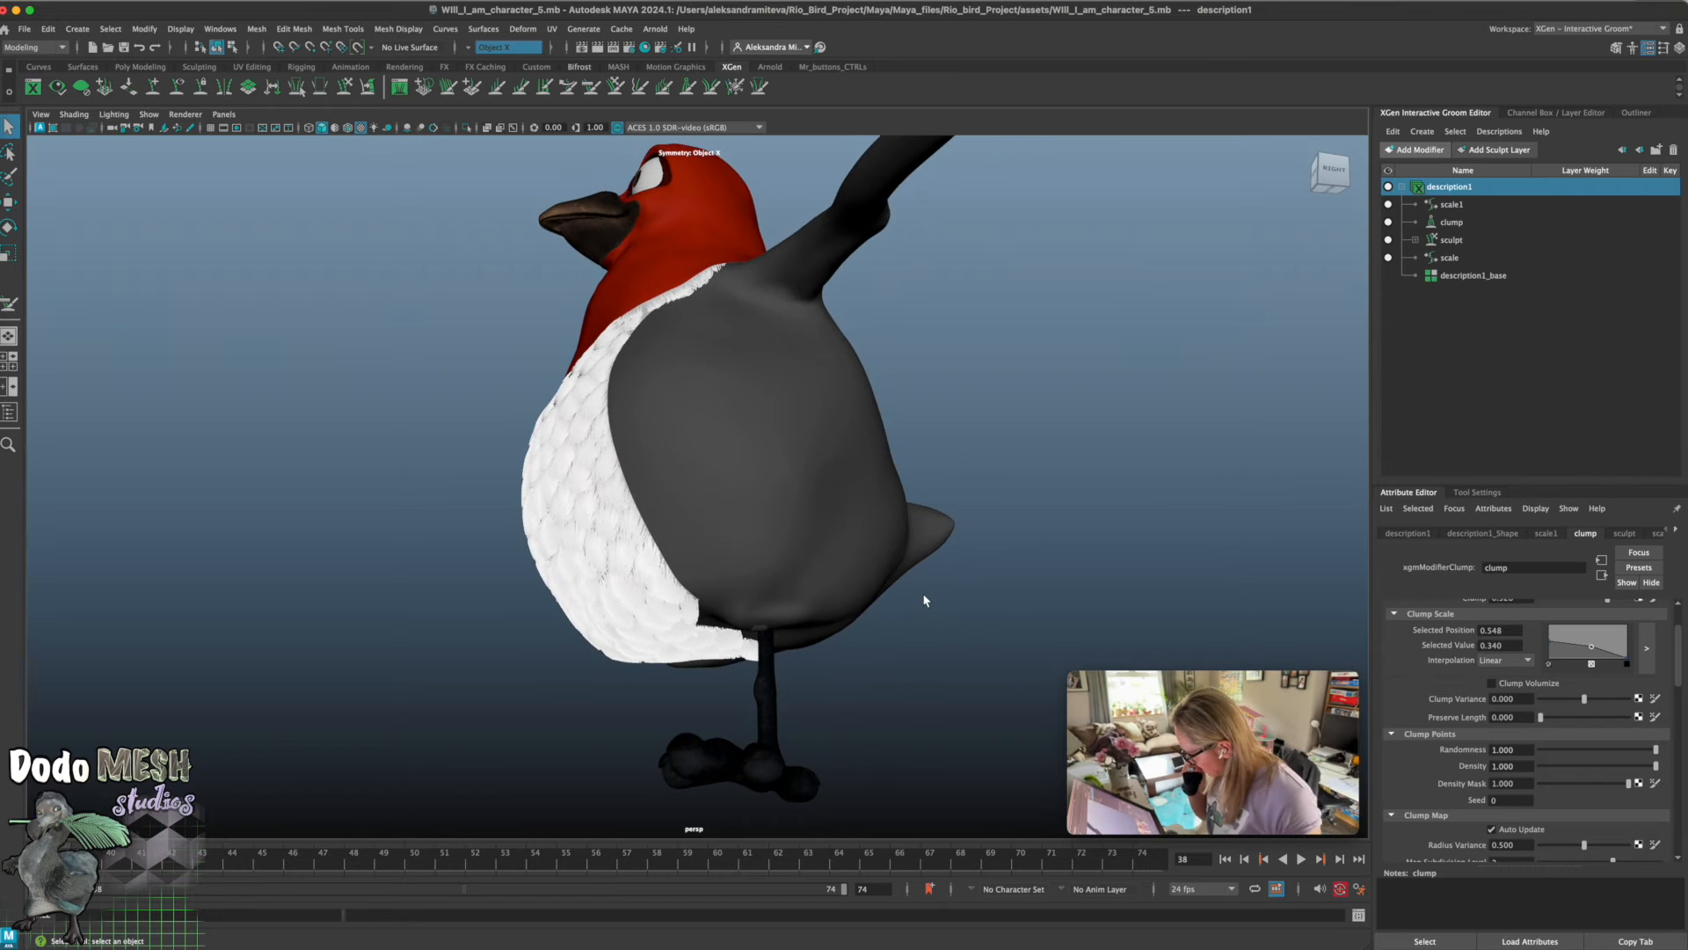
pyautogui.click(1491, 682)
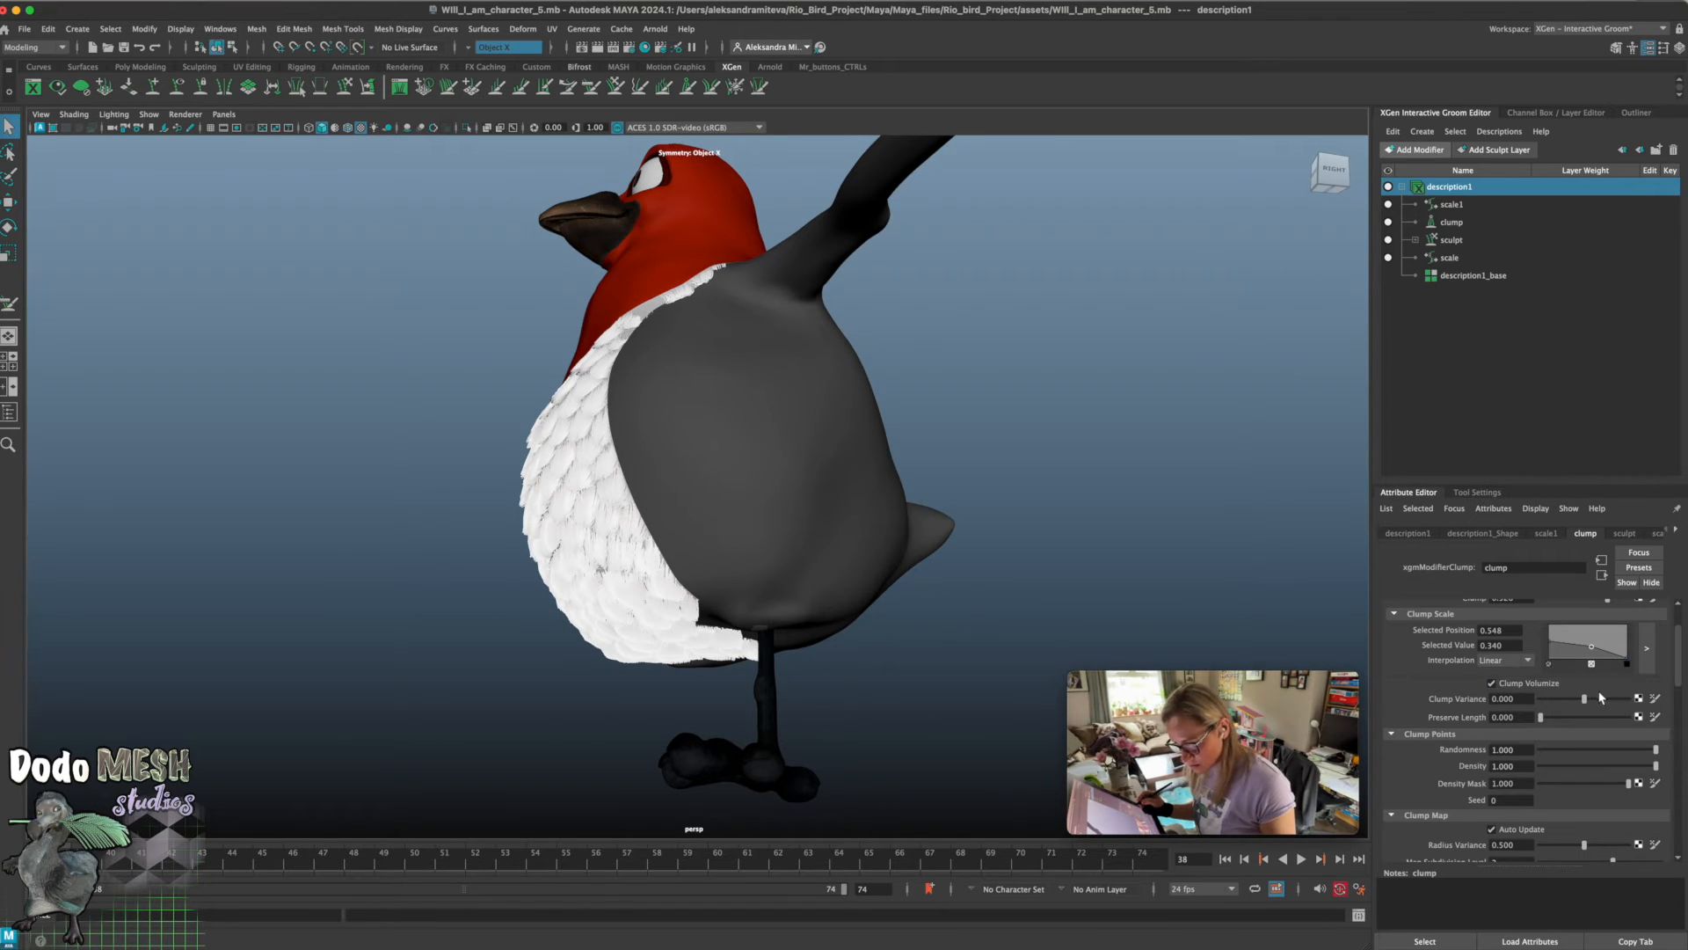
# Try different Clump Variance values on the chest feathers and undo them
pyautogui.keyDown('alt'); pyautogui.moveTo(972, 754); pyautogui.dragTo(999, 754); pyautogui.keyUp('alt')
pyautogui.moveTo(1585, 699); pyautogui.dragTo(1577, 701)
pyautogui.keyDown('alt'); pyautogui.moveTo(1017, 569); pyautogui.dragTo(1062, 578); pyautogui.keyUp('alt')
pyautogui.click(1580, 704)
pyautogui.moveTo(1585, 701); pyautogui.dragTo(1549, 700)
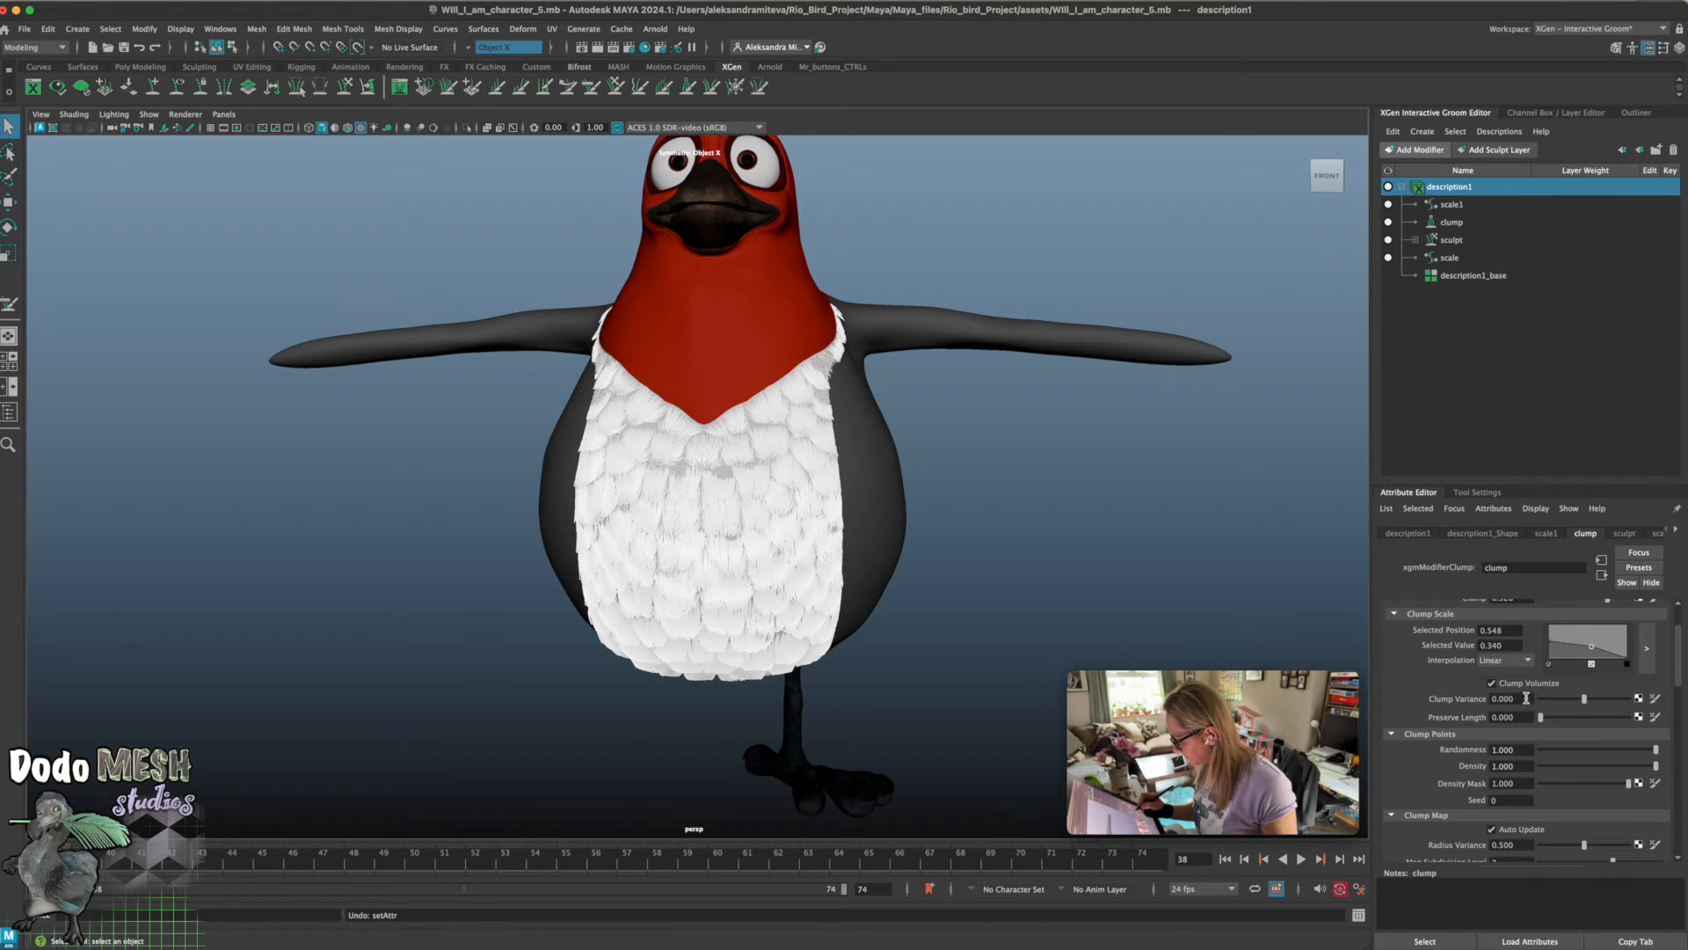
# Switch Clump Volumize off once more, inspect the bird from an angle, and re-enable it
pyautogui.click(1491, 683)
pyautogui.keyDown('alt'); pyautogui.moveTo(1164, 569); pyautogui.dragTo(1131, 567); pyautogui.keyUp('alt')
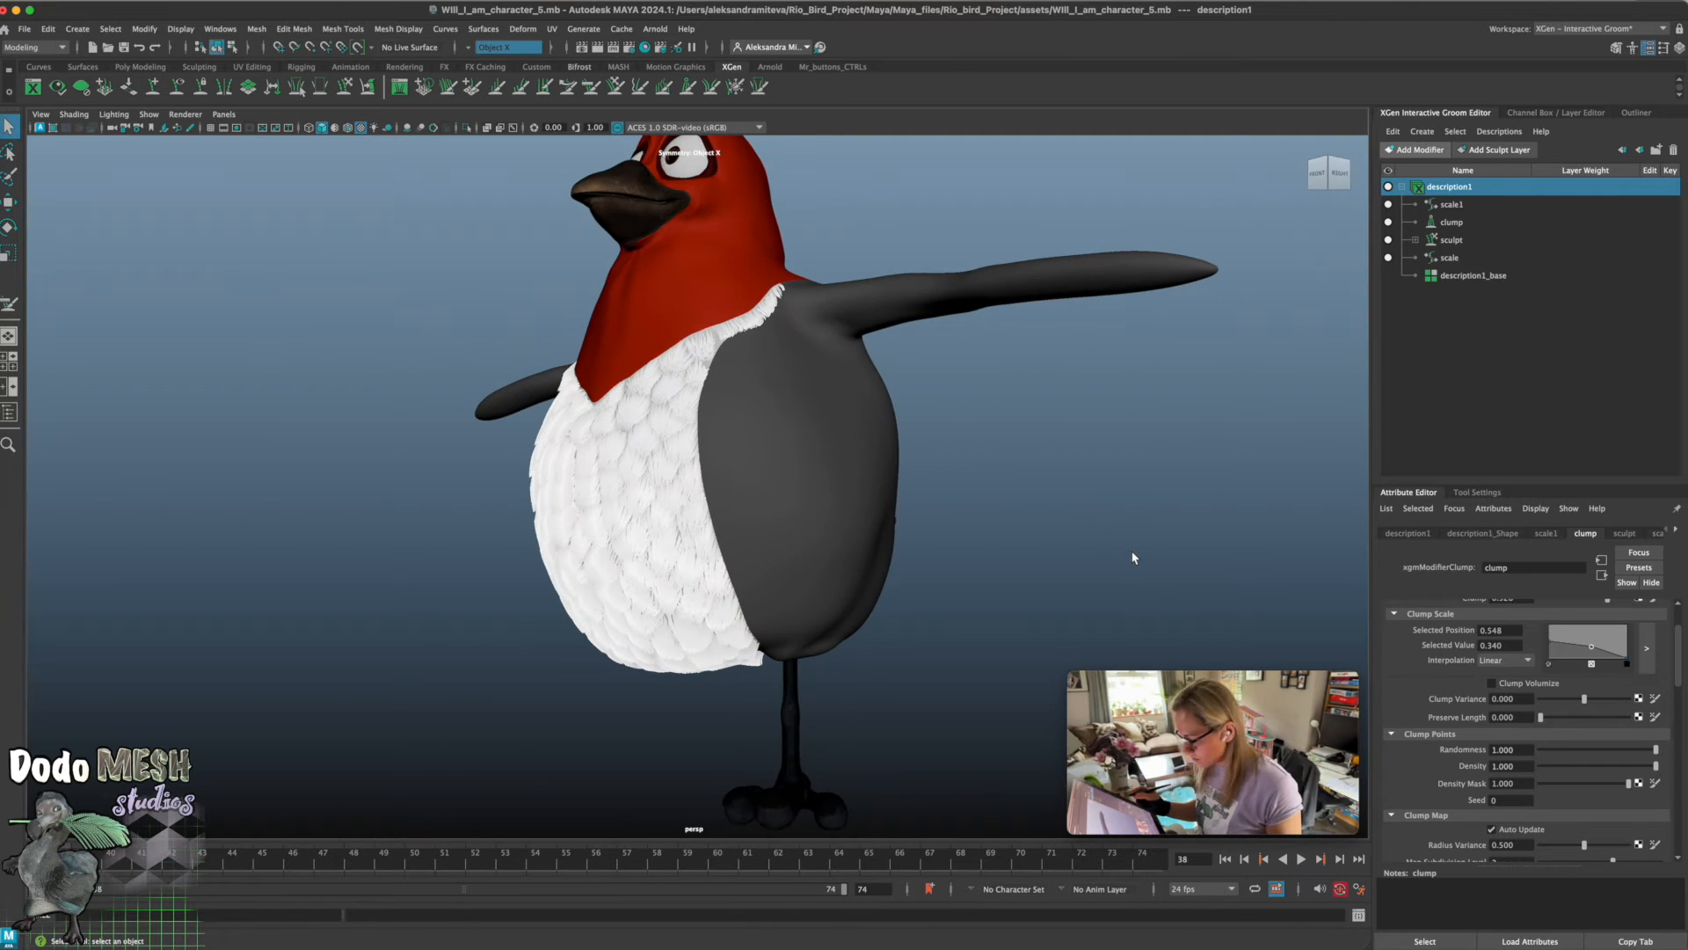
pyautogui.click(1492, 683)
pyautogui.moveTo(1060, 510)
pyautogui.keyDown('alt'); pyautogui.mouseDown()
pyautogui.moveTo(1014, 509)
pyautogui.moveTo(1086, 518)
pyautogui.mouseUp(); pyautogui.keyUp('alt')
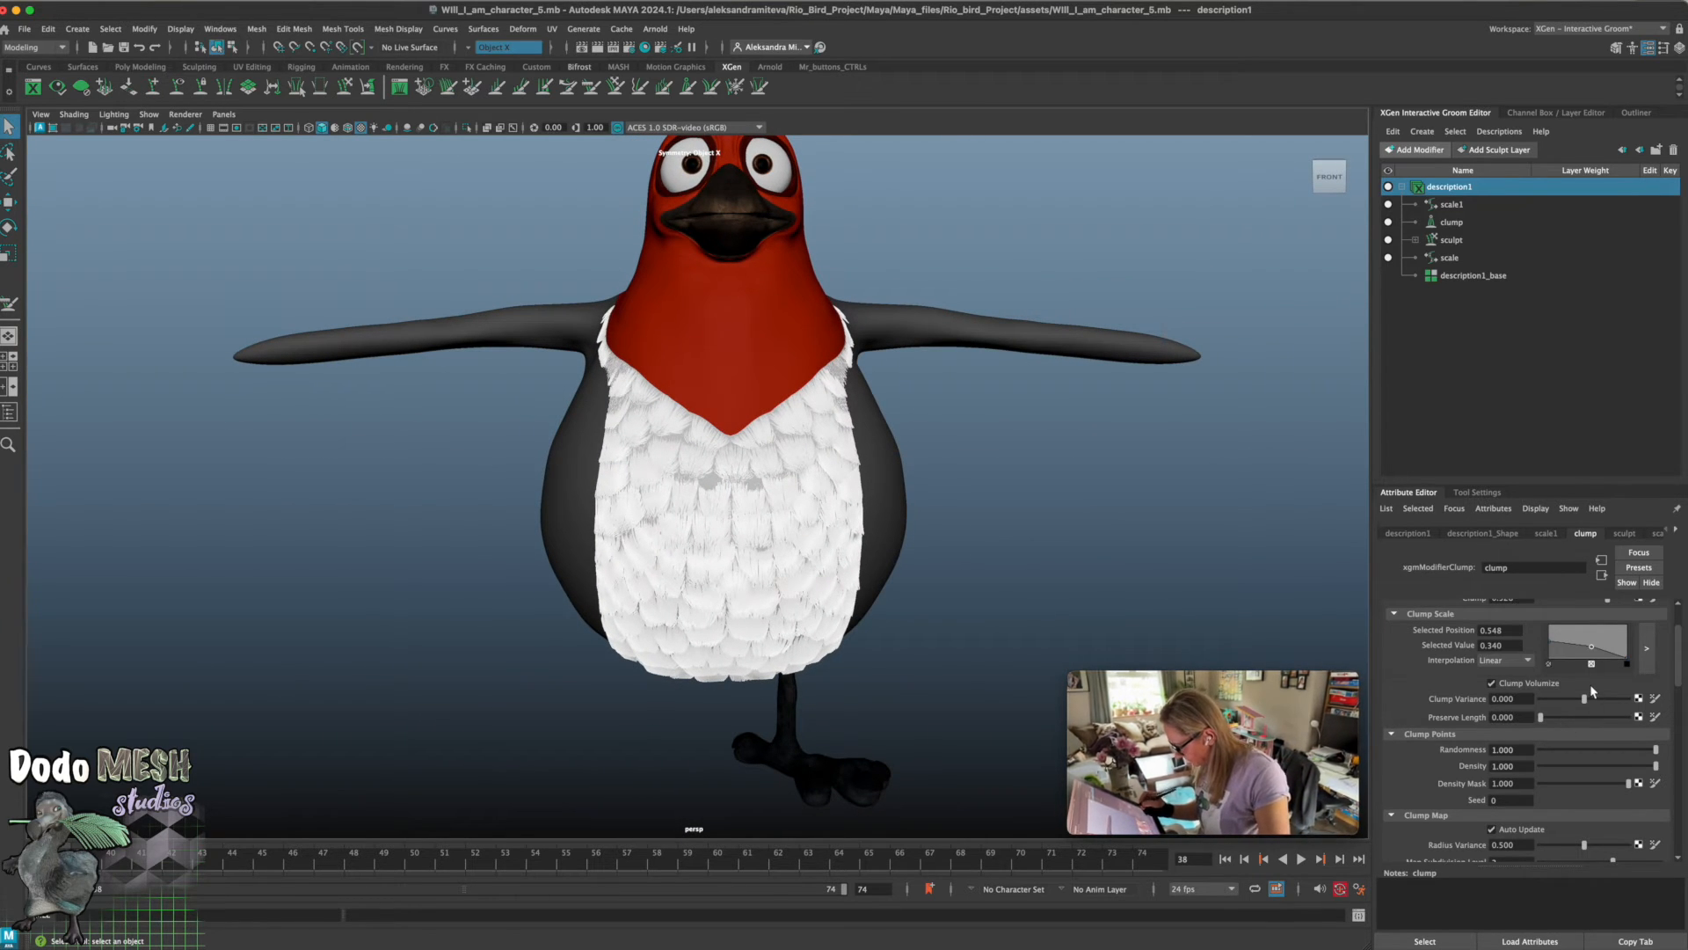
# Try the clump modifier's Preserve Length at 100 and about 56, checking the feathers from the side
pyautogui.moveTo(1541, 724); pyautogui.dragTo(1631, 721)
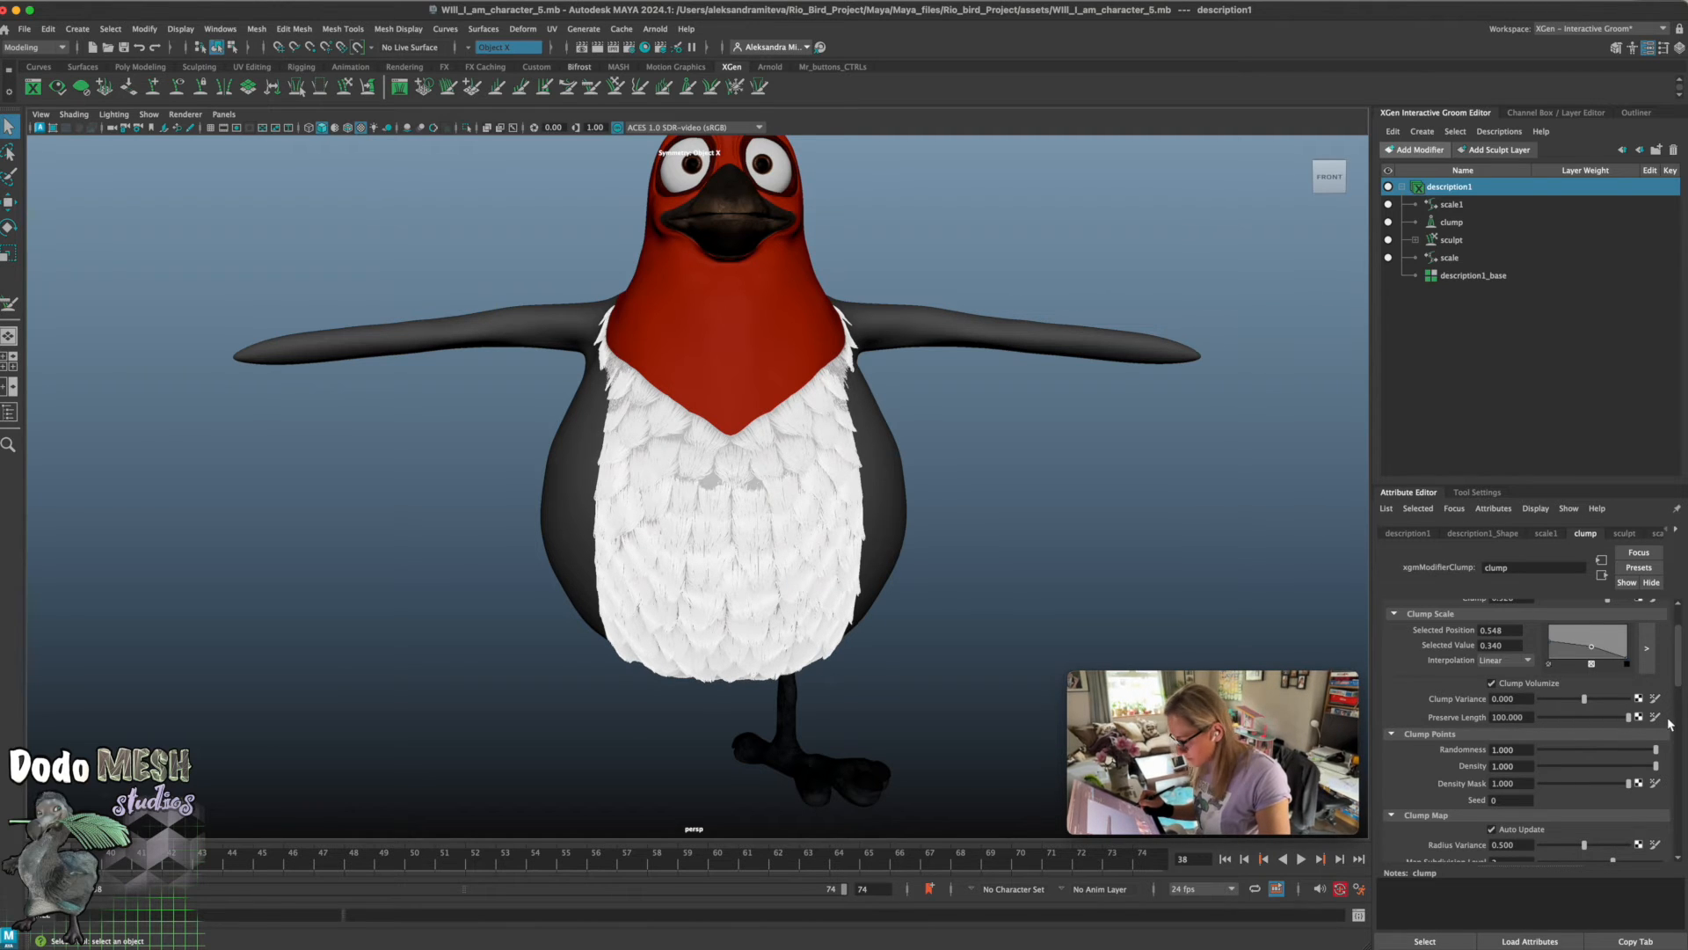
pyautogui.keyDown('alt'); pyautogui.moveTo(1011, 601); pyautogui.dragTo(988, 586); pyautogui.keyUp('alt')
pyautogui.moveTo(1631, 723); pyautogui.dragTo(1589, 729)
pyautogui.keyDown('alt'); pyautogui.moveTo(1020, 571); pyautogui.dragTo(1044, 562); pyautogui.keyUp('alt')
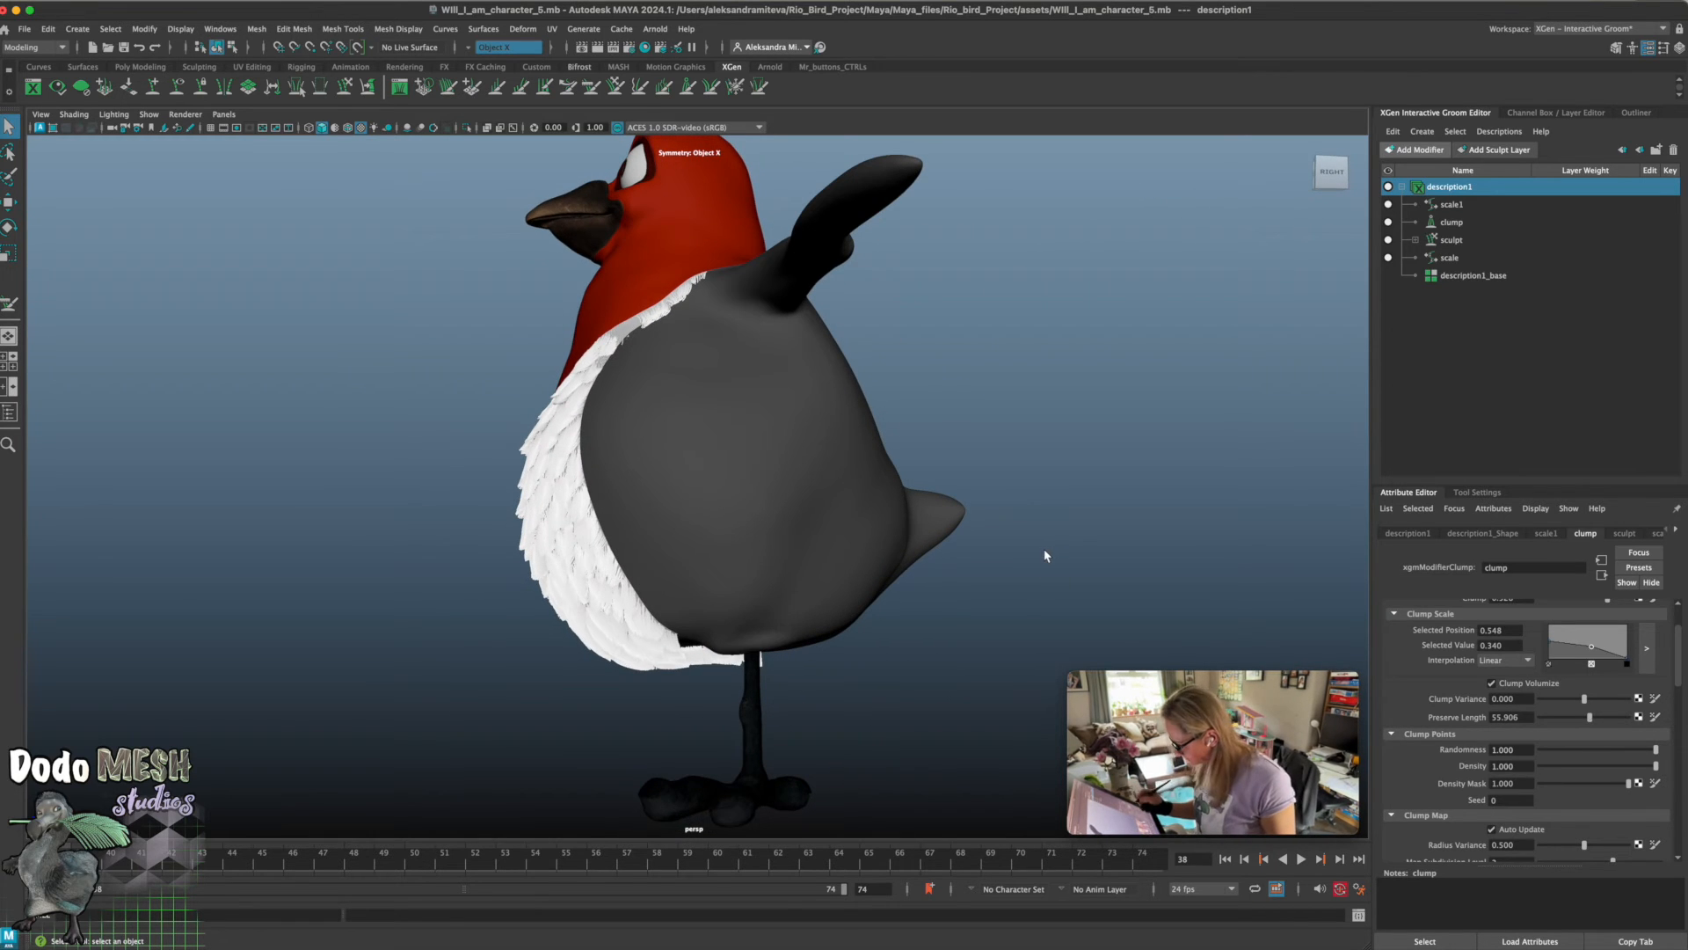
# Set the clump modifier's Preserve Length to 50 and check the chest from the front
pyautogui.moveTo(1590, 717)
pyautogui.mouseDown()
pyautogui.moveTo(1522, 721)
pyautogui.moveTo(1639, 735)
pyautogui.moveTo(1574, 722)
pyautogui.mouseUp()
pyautogui.click(1509, 717)
pyautogui.doubleClick(1510, 716)
pyautogui.write('5')
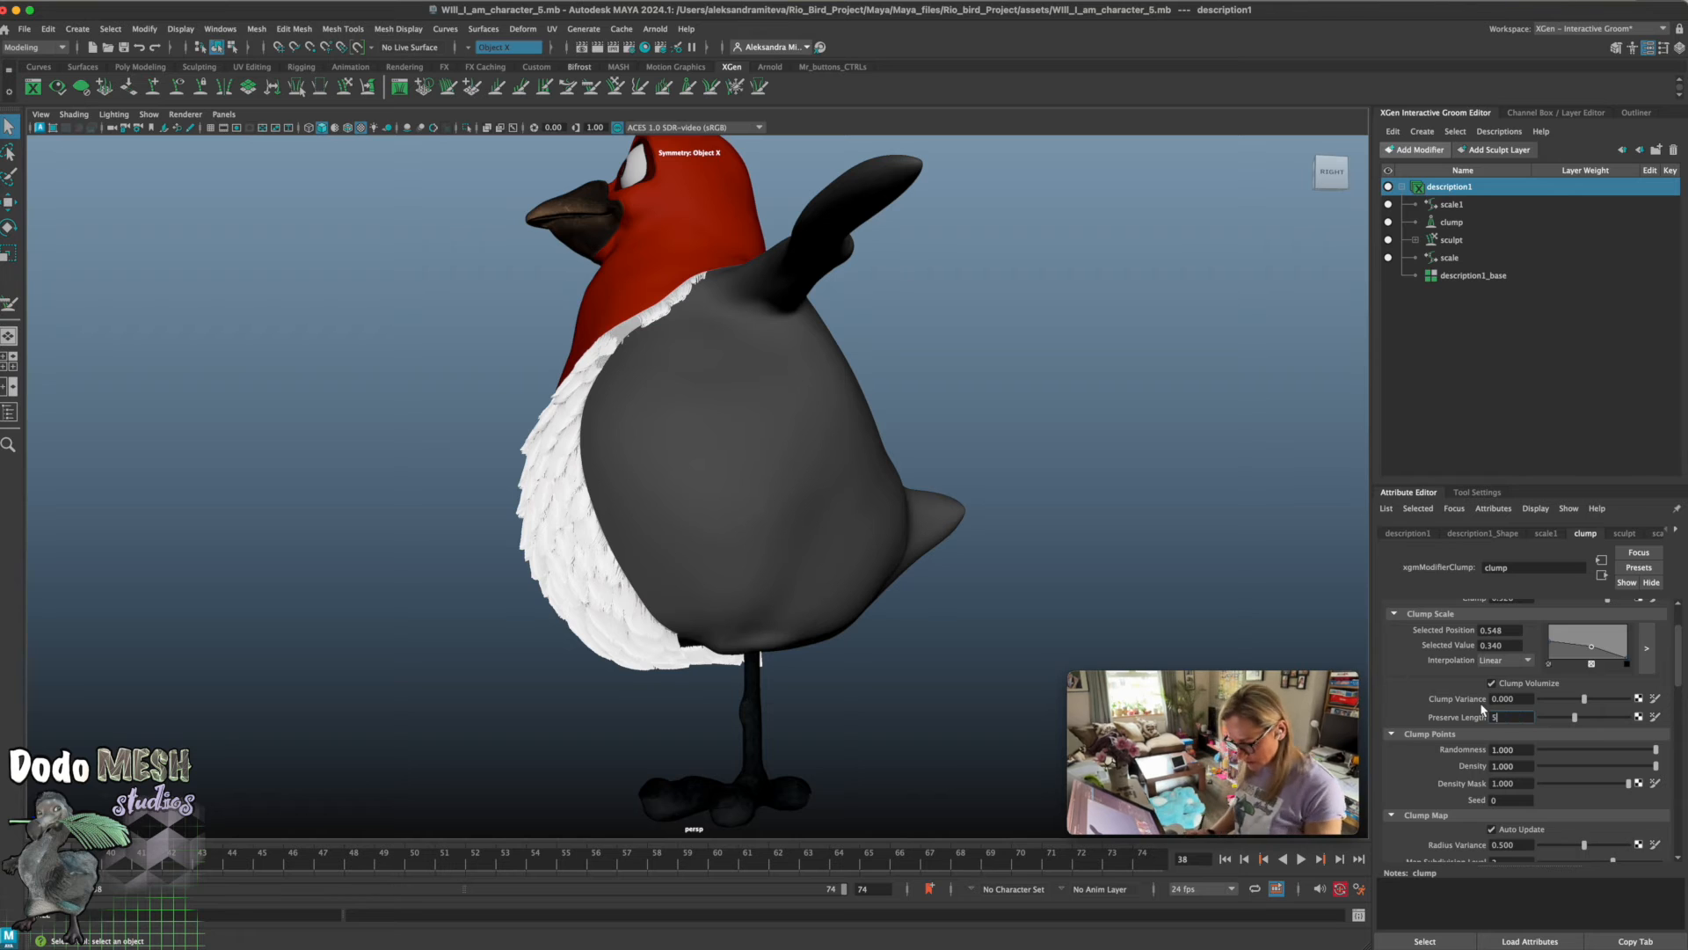
pyautogui.write('0')
pyautogui.press('Return')
pyautogui.keyDown('alt'); pyautogui.moveTo(882, 739); pyautogui.dragTo(949, 747); pyautogui.keyUp('alt')
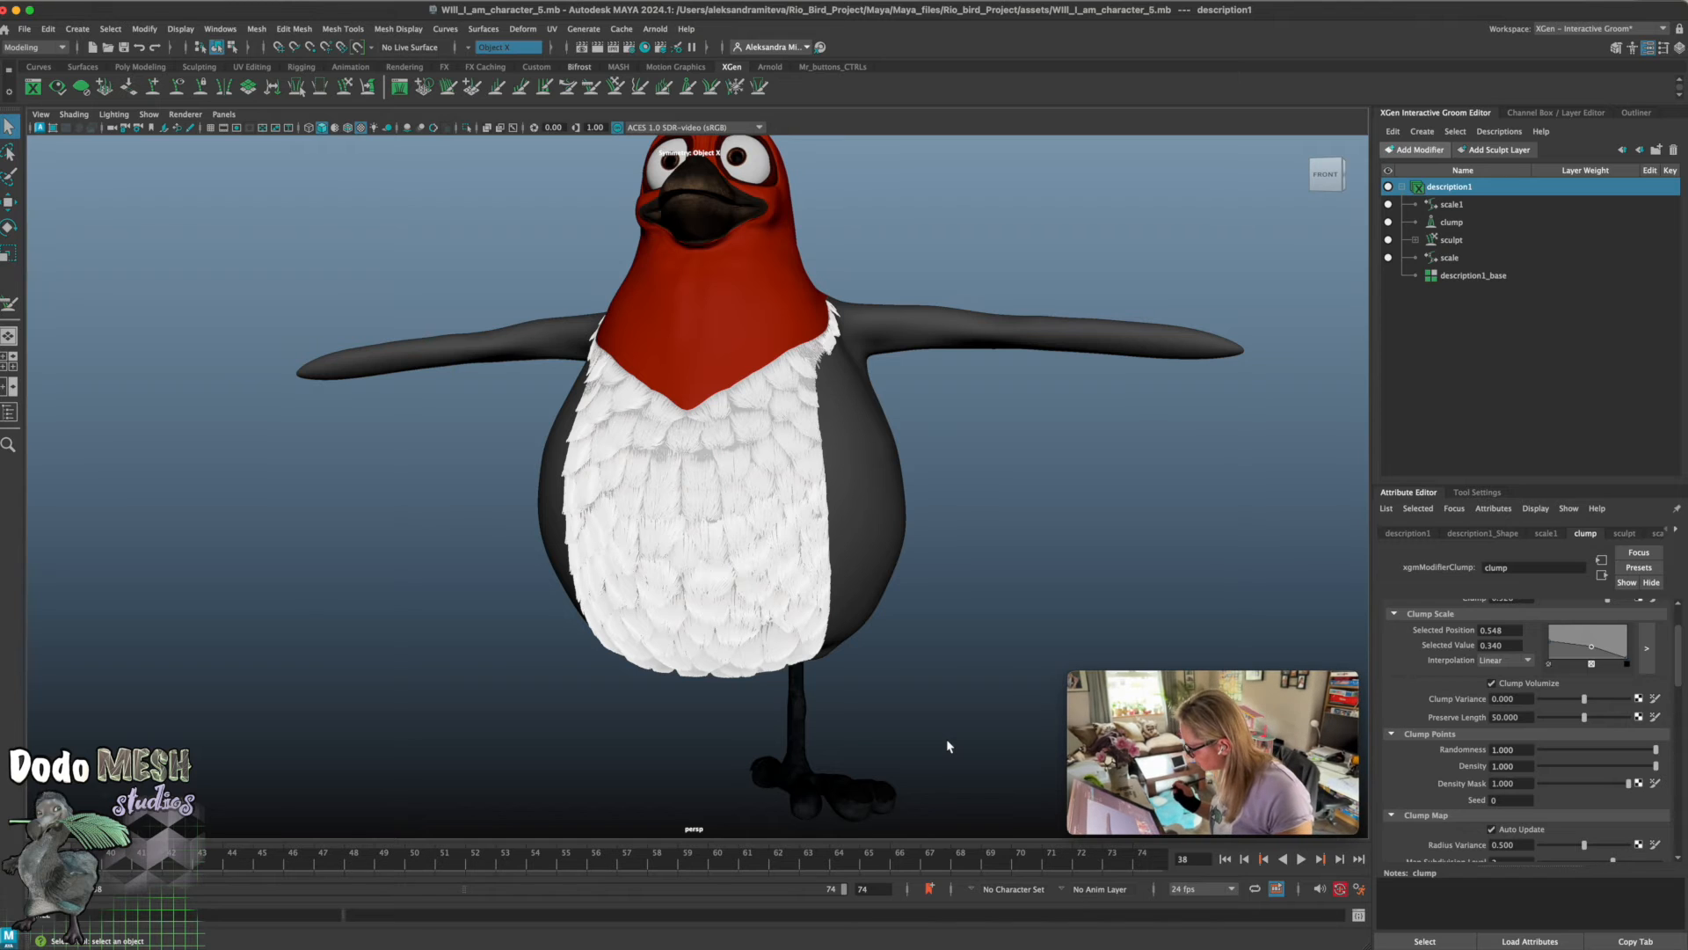
# Try Clump Points randomness values of 2 and 3 on the chest feathers
pyautogui.scroll(-3, 1683, 668)
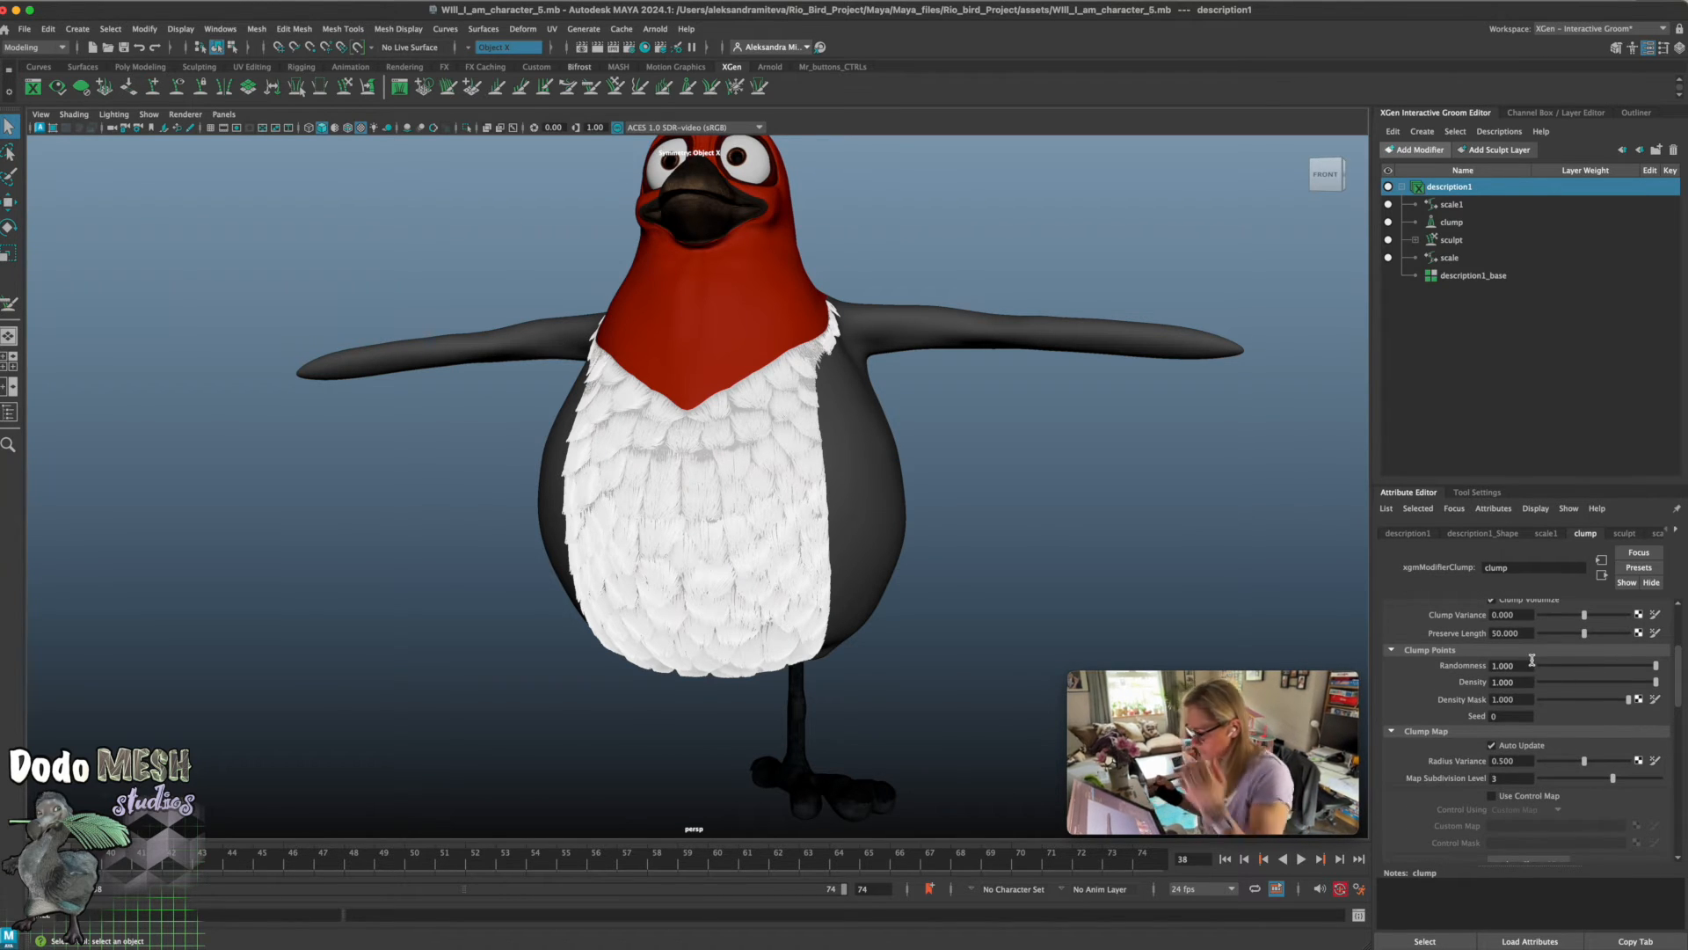
pyautogui.moveTo(1532, 664); pyautogui.dragTo(1486, 670)
pyautogui.write('2')
pyautogui.press('Return')
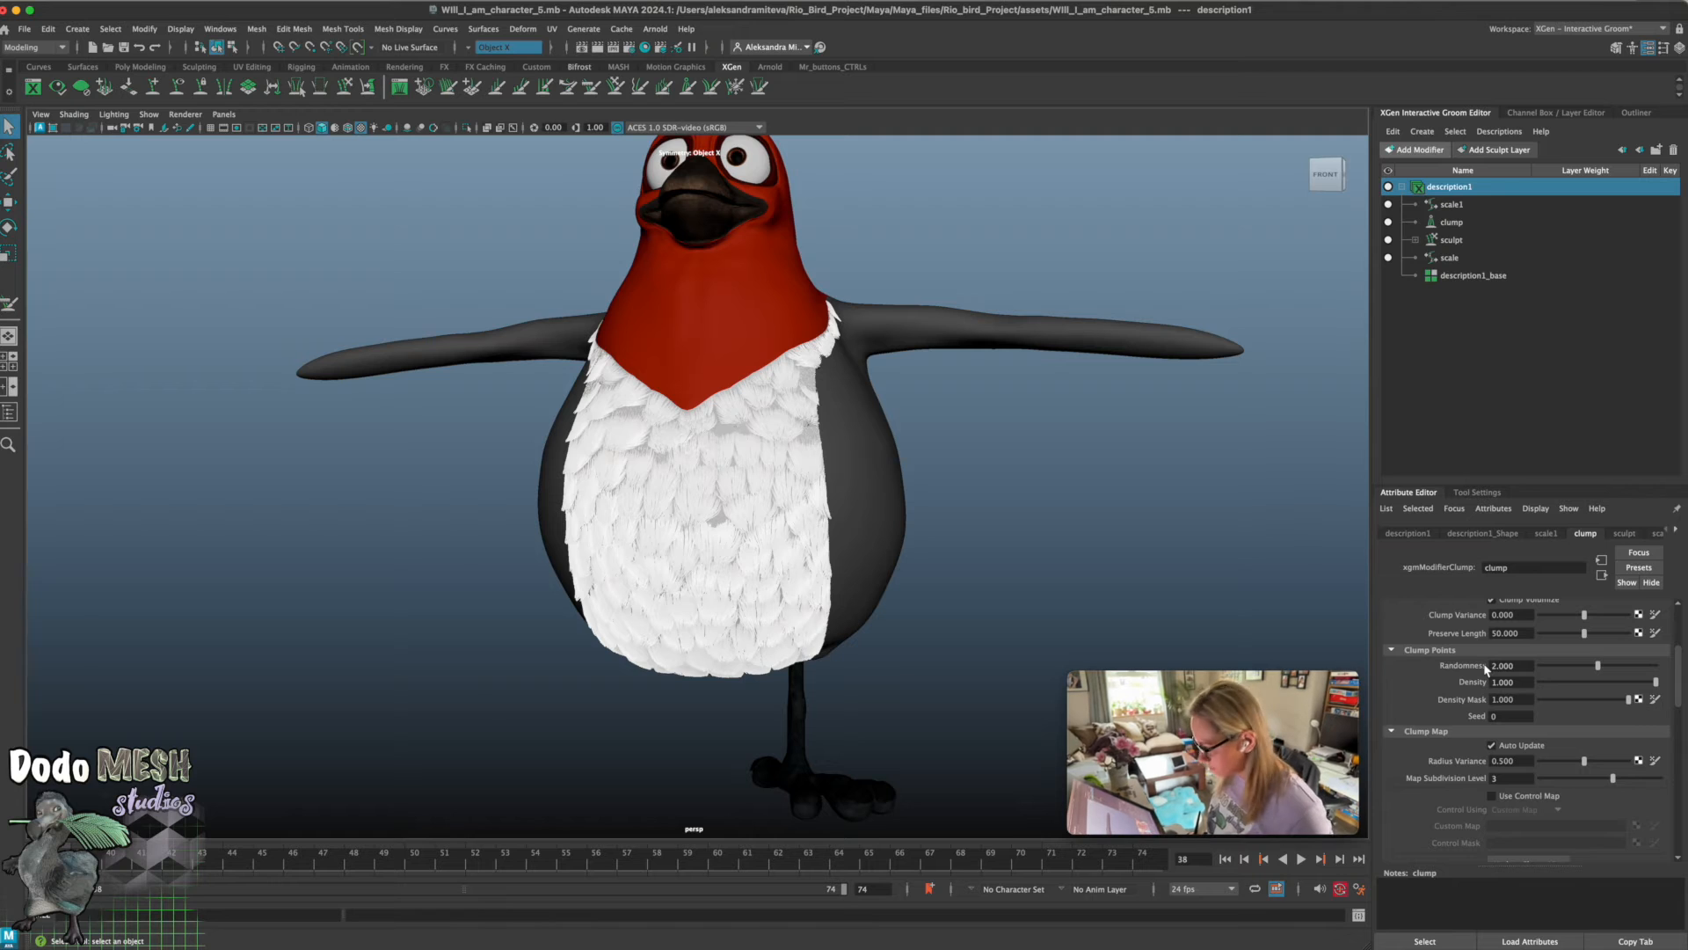
pyautogui.moveTo(1521, 661); pyautogui.dragTo(1483, 664)
pyautogui.write('3')
pyautogui.press('Return')
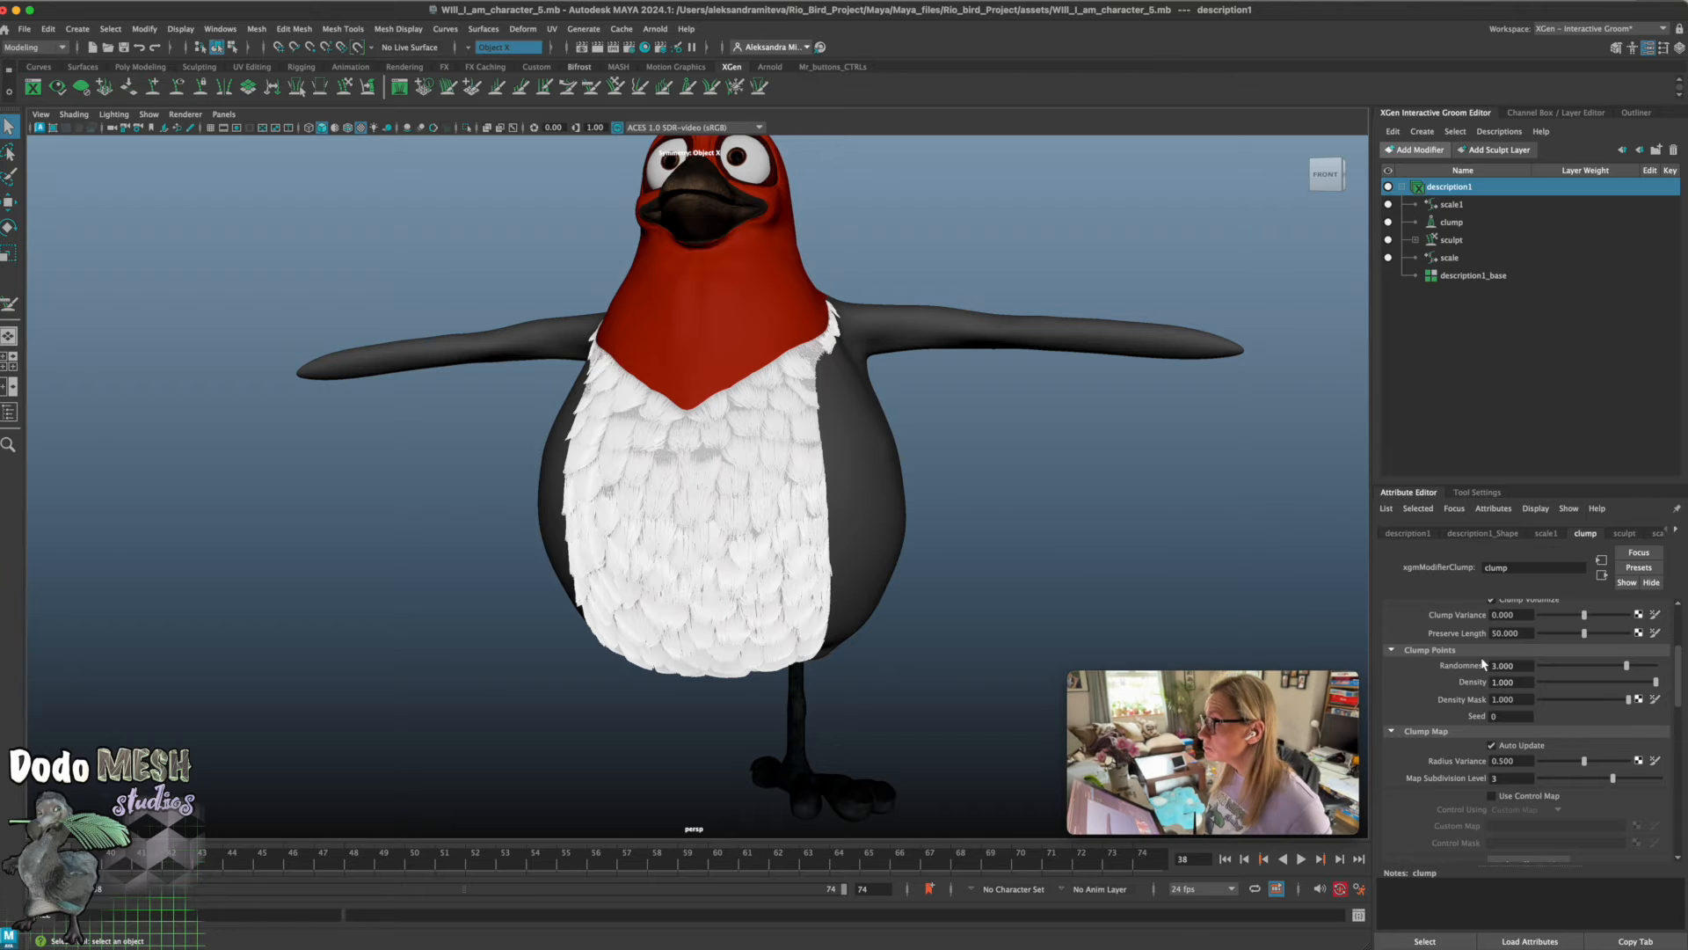
# Try Clump Points Randomness values of 4 and 5 and check the chest feathers from the front
pyautogui.moveTo(1516, 665); pyautogui.dragTo(1488, 665)
pyautogui.write('4')
pyautogui.press('Return')
pyautogui.write('3')
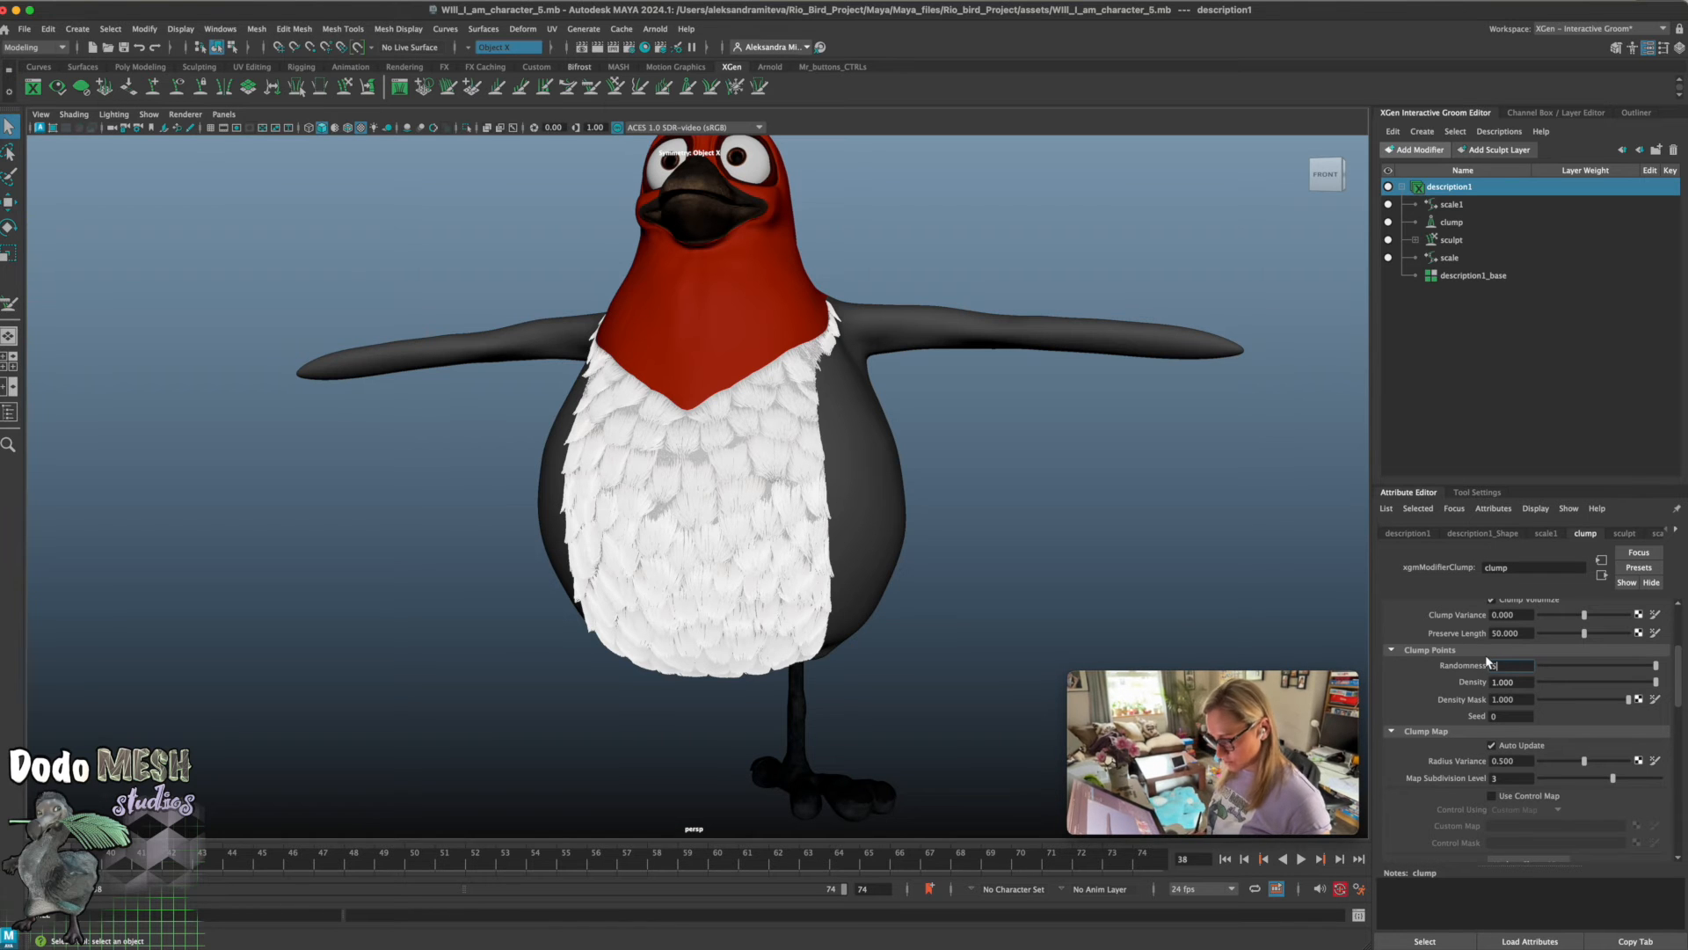
pyautogui.press('Return')
pyautogui.moveTo(927, 684)
pyautogui.keyDown('alt'); pyautogui.mouseDown()
pyautogui.moveTo(881, 698)
pyautogui.moveTo(982, 703)
pyautogui.moveTo(950, 695)
pyautogui.mouseUp(); pyautogui.keyUp('alt')
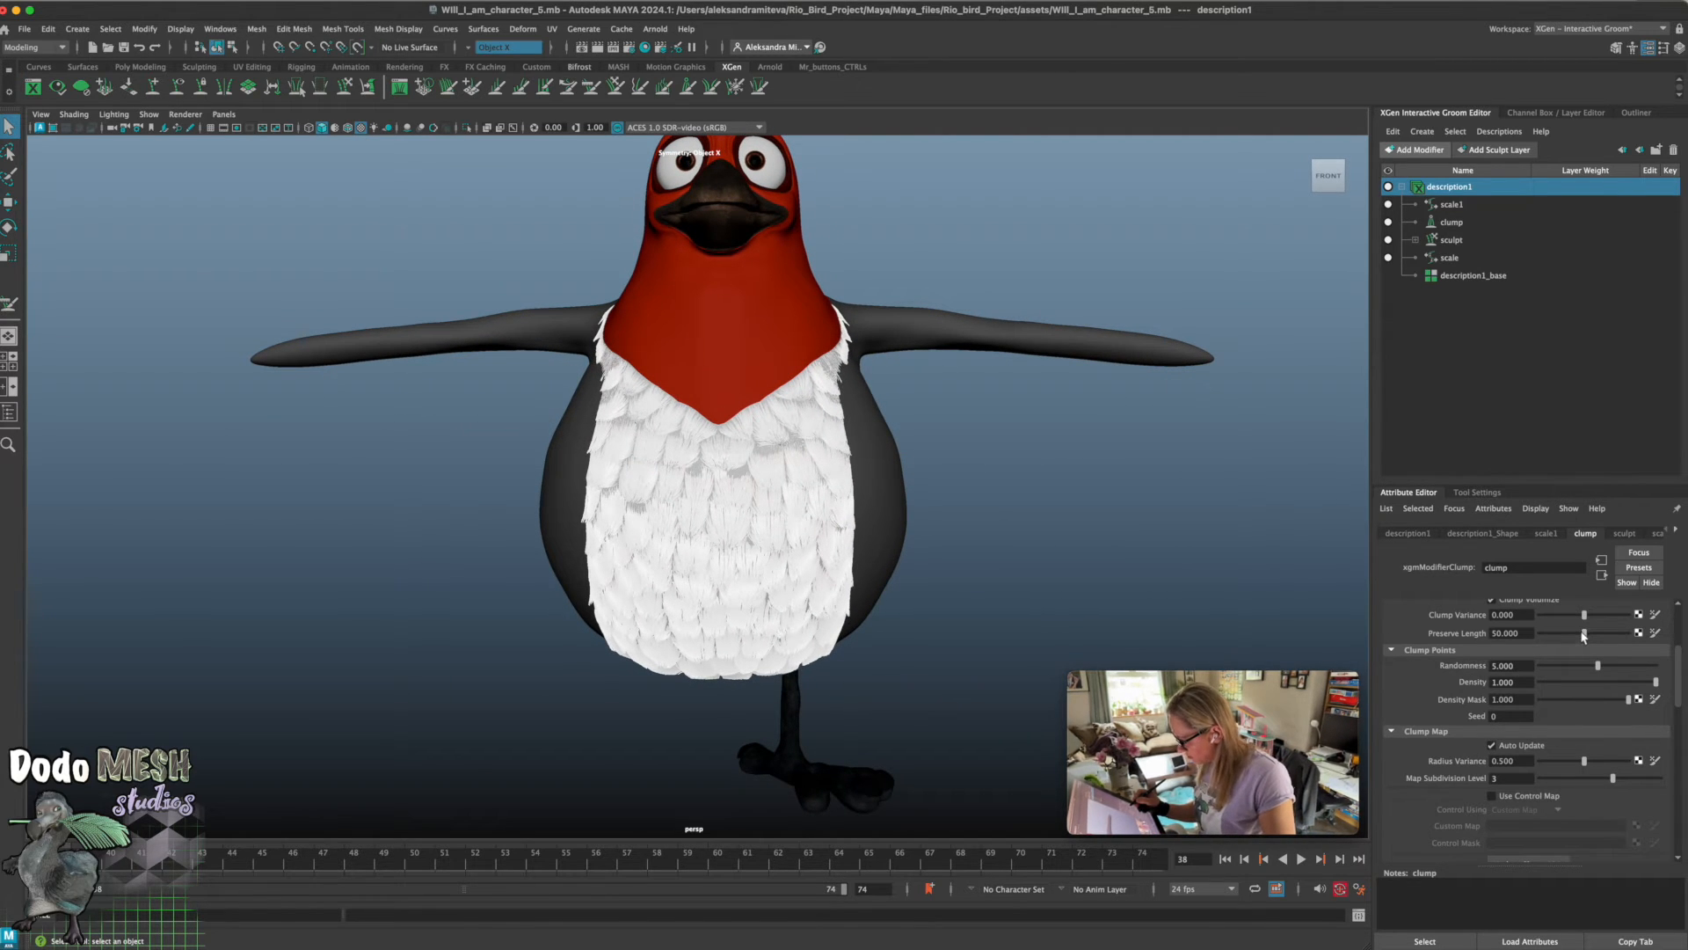
# Try the clump modifier's Preserve Length at 0 and again at 50, comparing the chest feathers from the side
pyautogui.moveTo(1527, 632); pyautogui.dragTo(1477, 634)
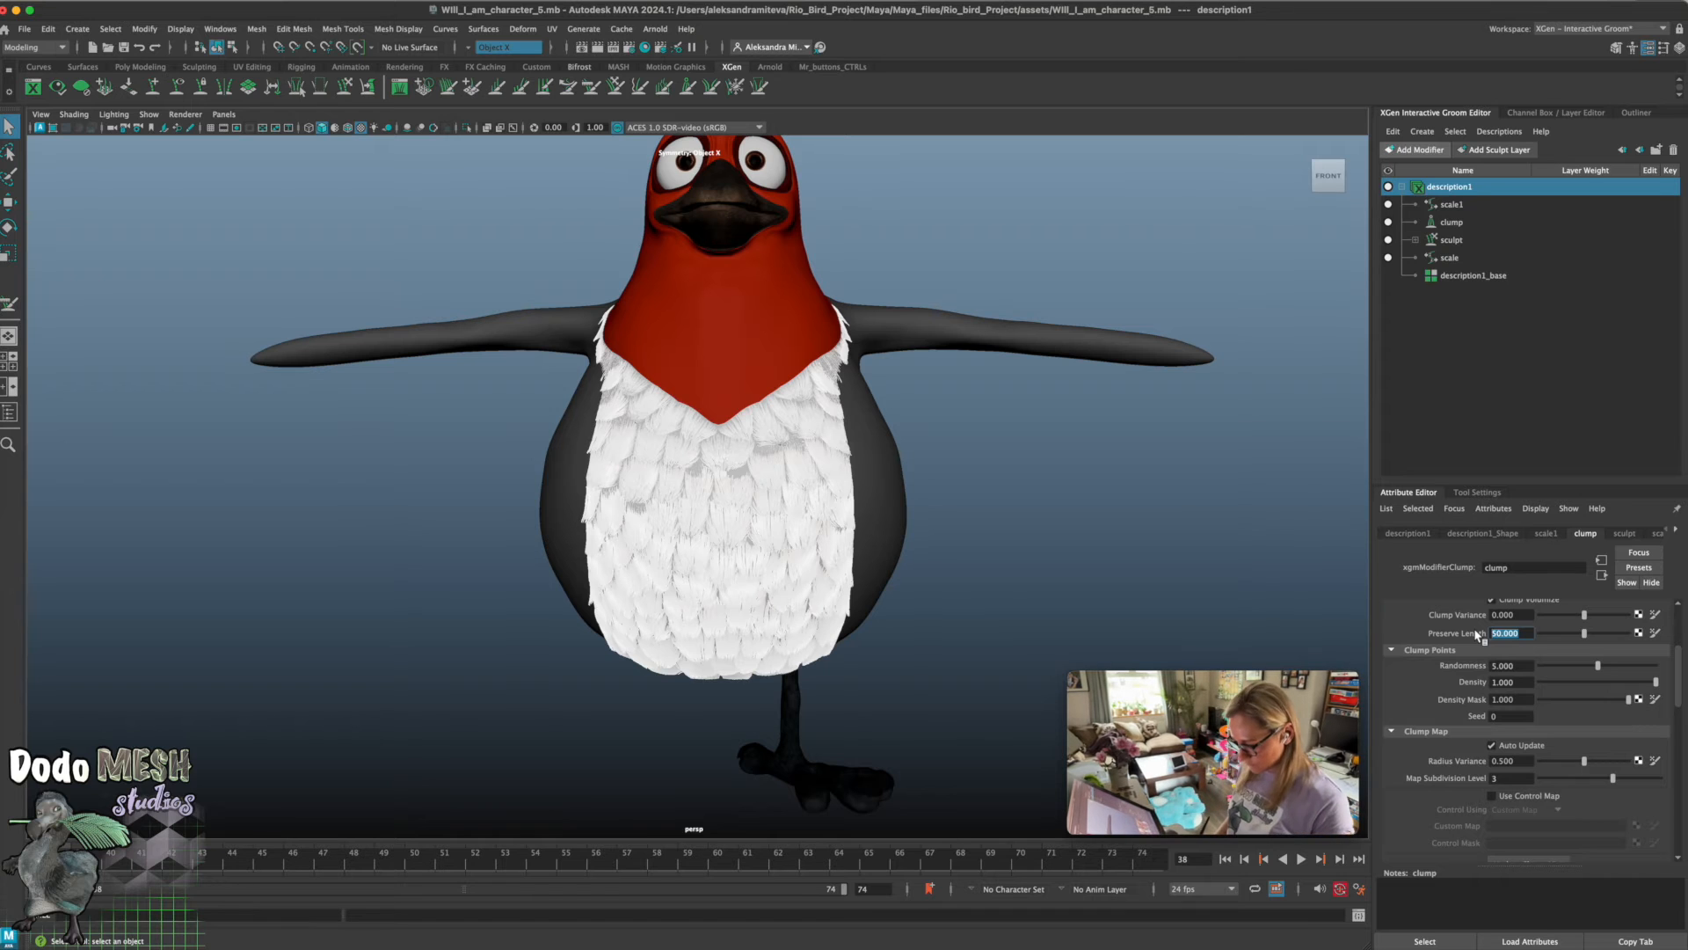
pyautogui.write('0')
pyautogui.press('Return')
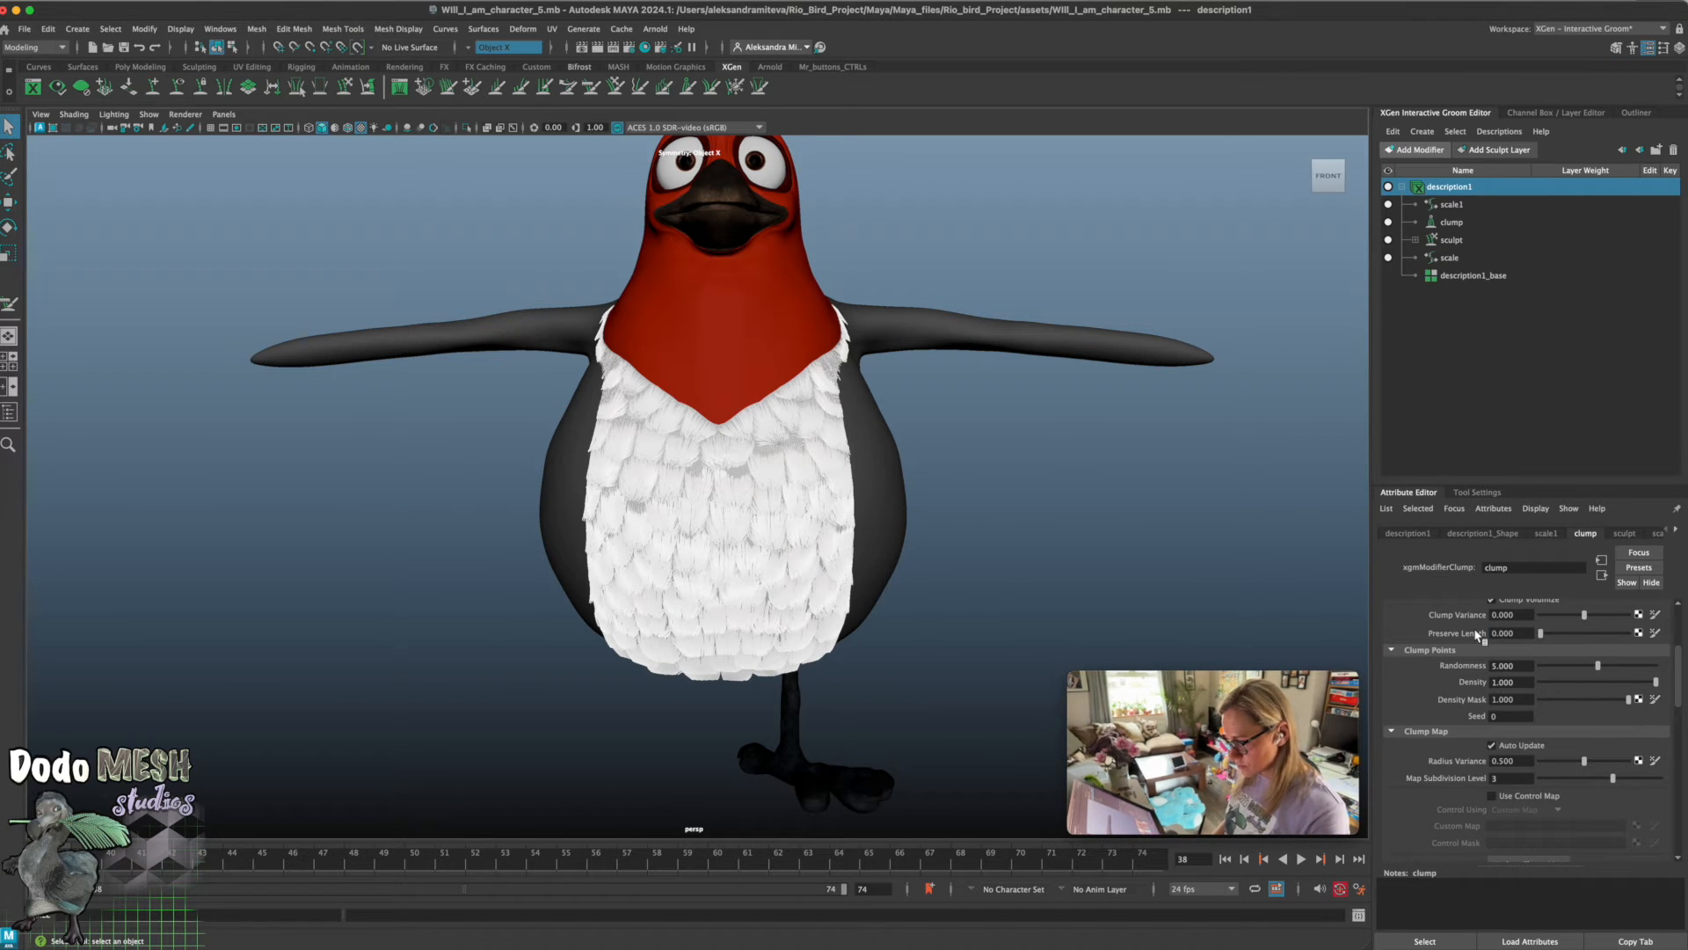
pyautogui.keyDown('alt'); pyautogui.moveTo(932, 730); pyautogui.dragTo(872, 725); pyautogui.keyUp('alt')
pyautogui.moveTo(1521, 633); pyautogui.dragTo(1483, 631)
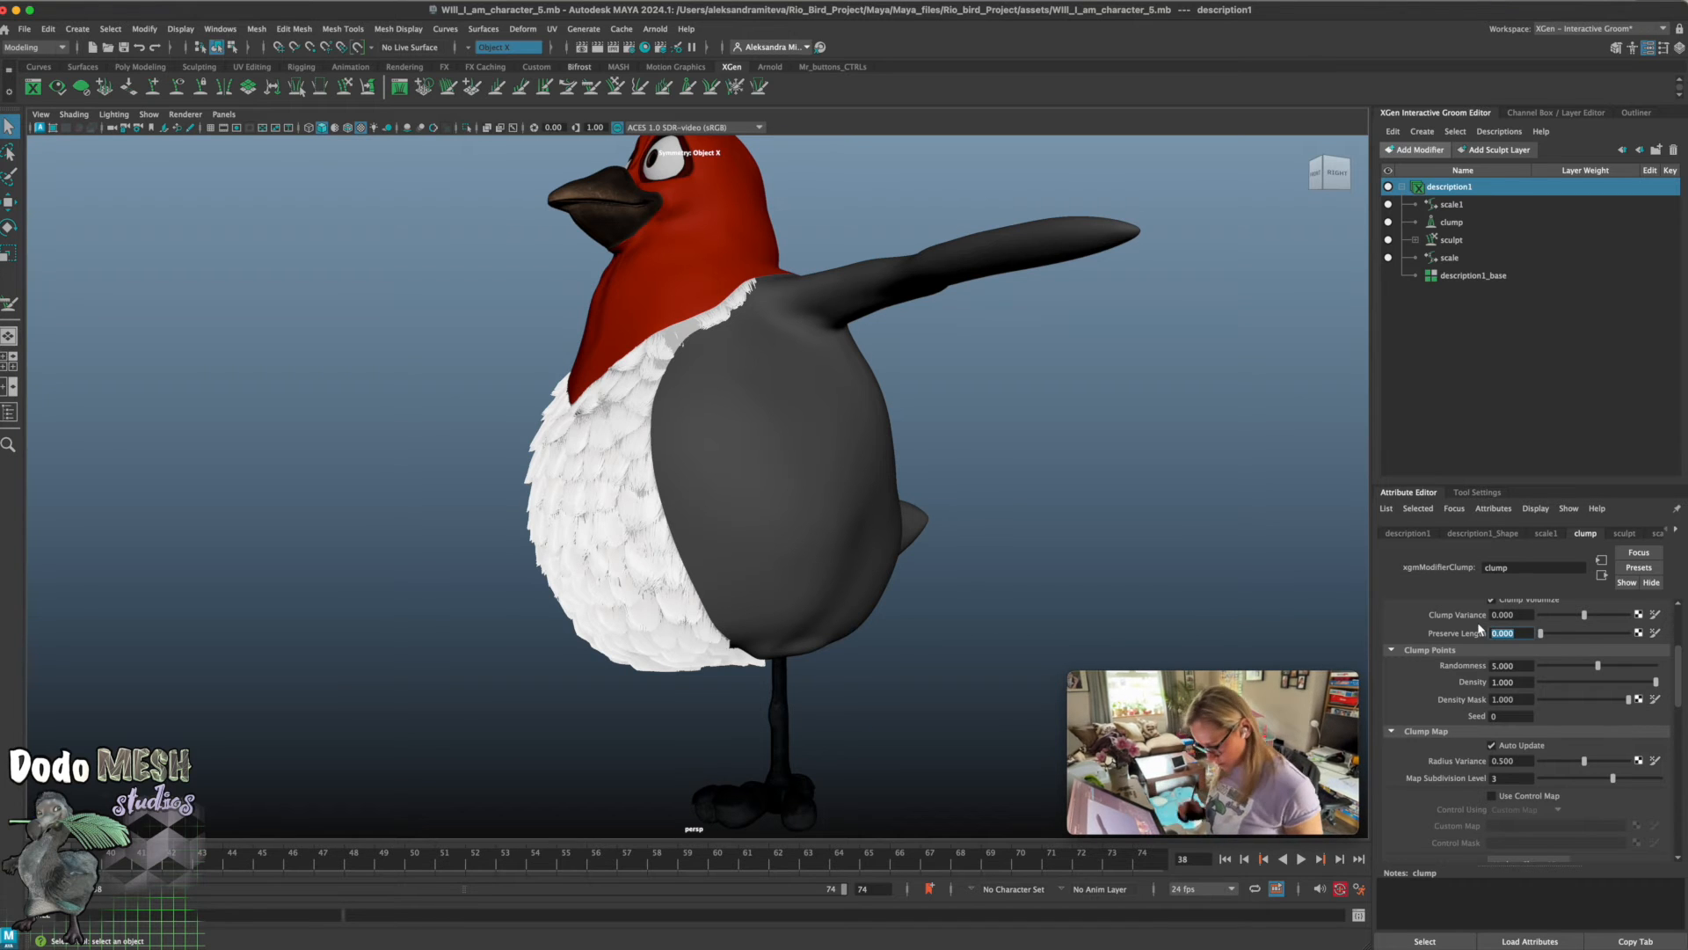
pyautogui.write('50')
pyautogui.press('Return')
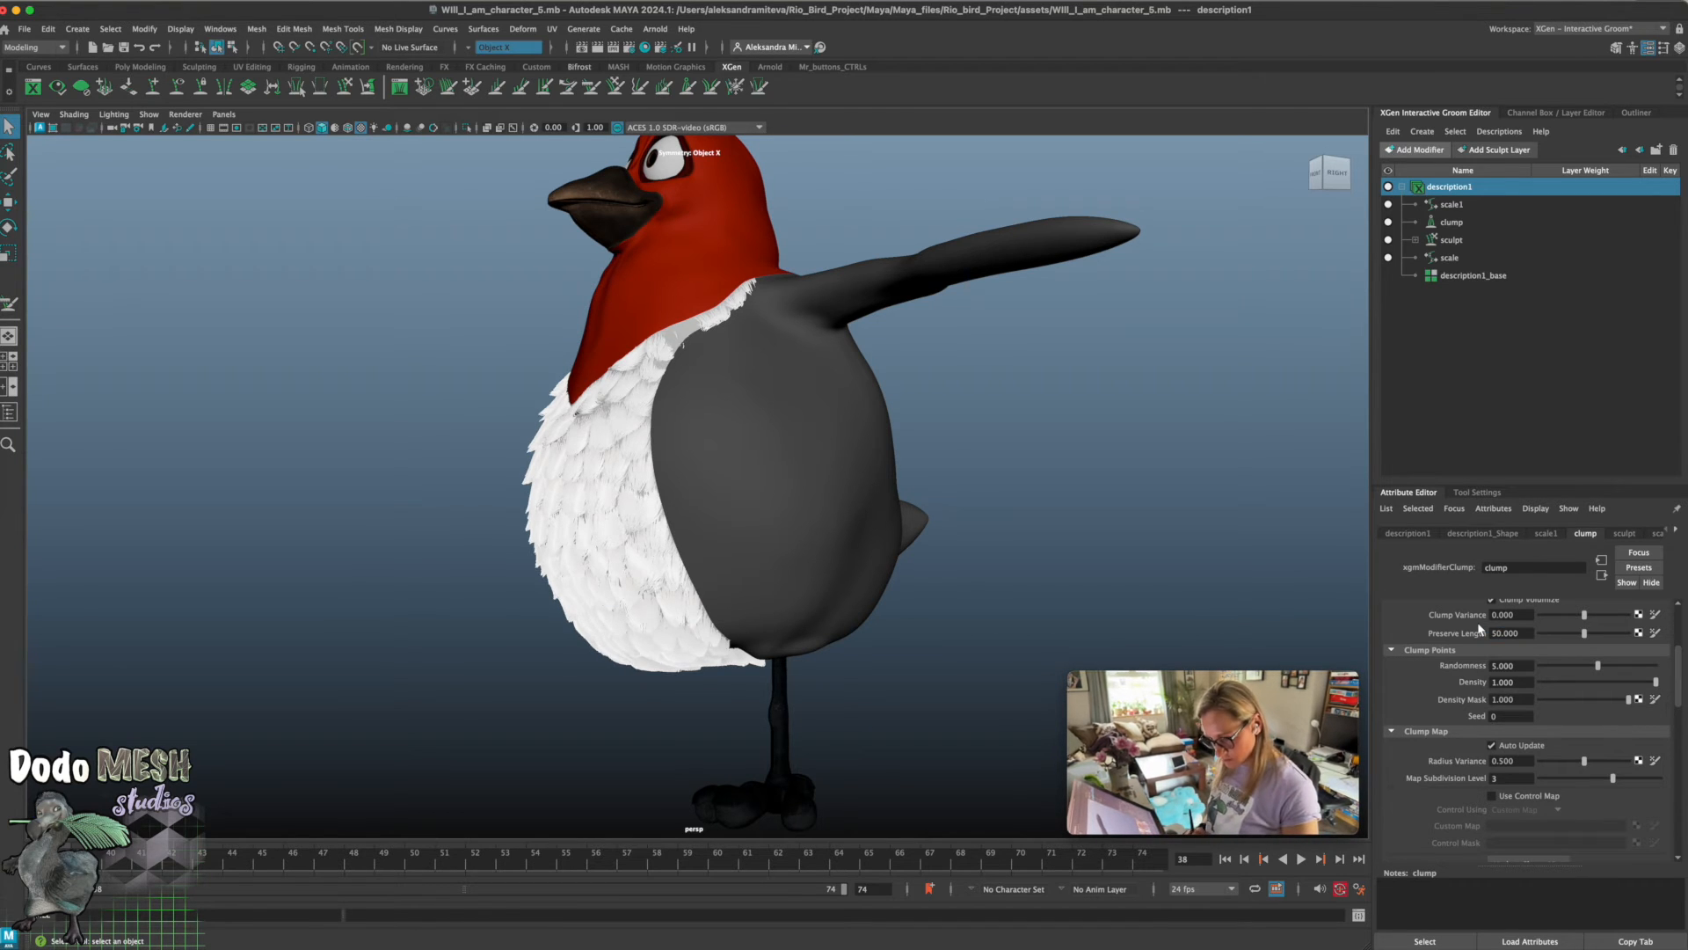
# Set the clump modifier's Preserve Length to 0 and check the chest from the front
pyautogui.moveTo(1528, 632); pyautogui.dragTo(1482, 630)
pyautogui.write('0')
pyautogui.press('Return')
pyautogui.keyDown('alt'); pyautogui.moveTo(668, 738); pyautogui.dragTo(932, 734); pyautogui.keyUp('alt')
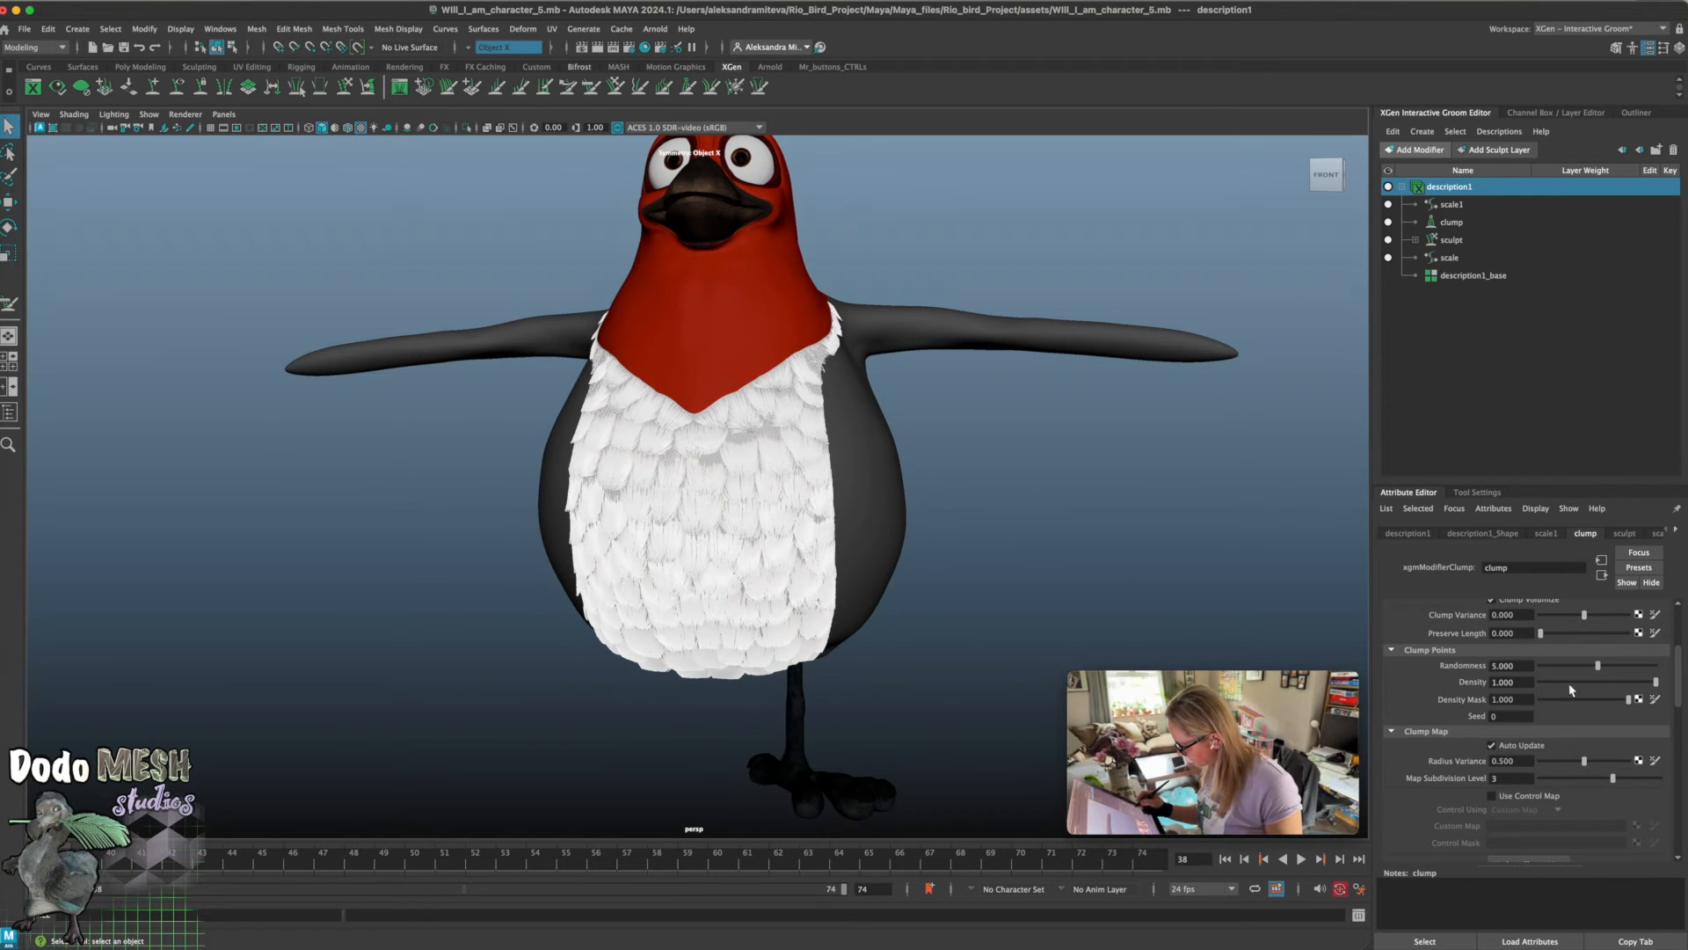
# Try a Clump Points Randomness of 1, and settle on 2
pyautogui.doubleClick(1496, 665)
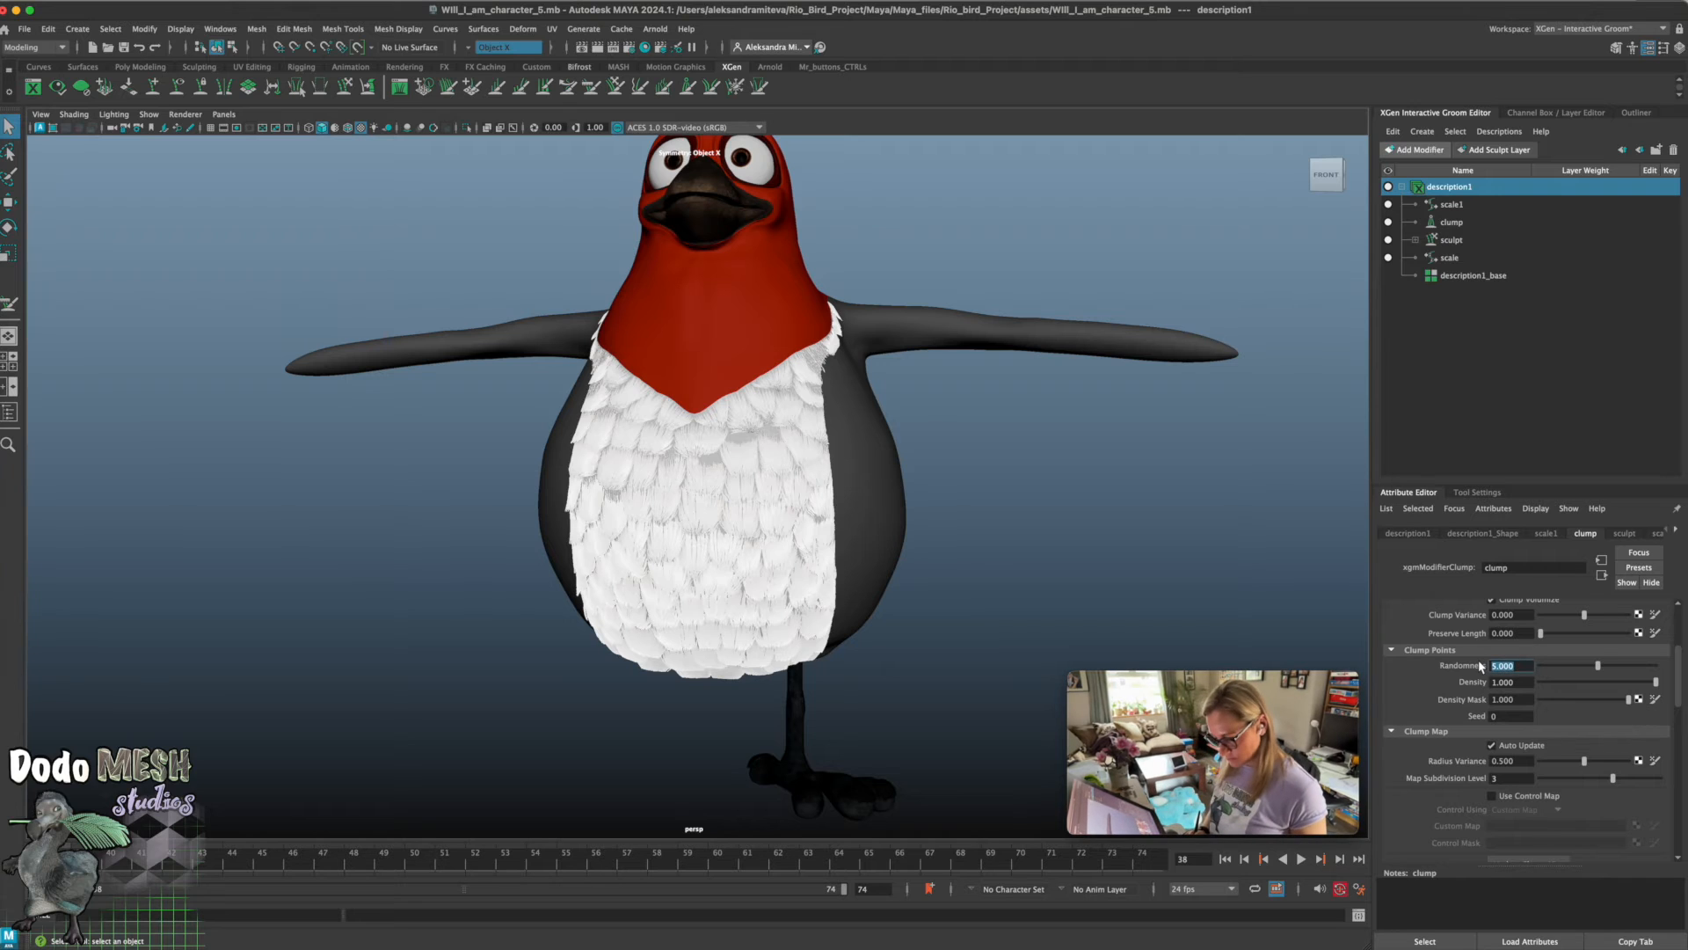
pyautogui.write('1')
pyautogui.press('Return')
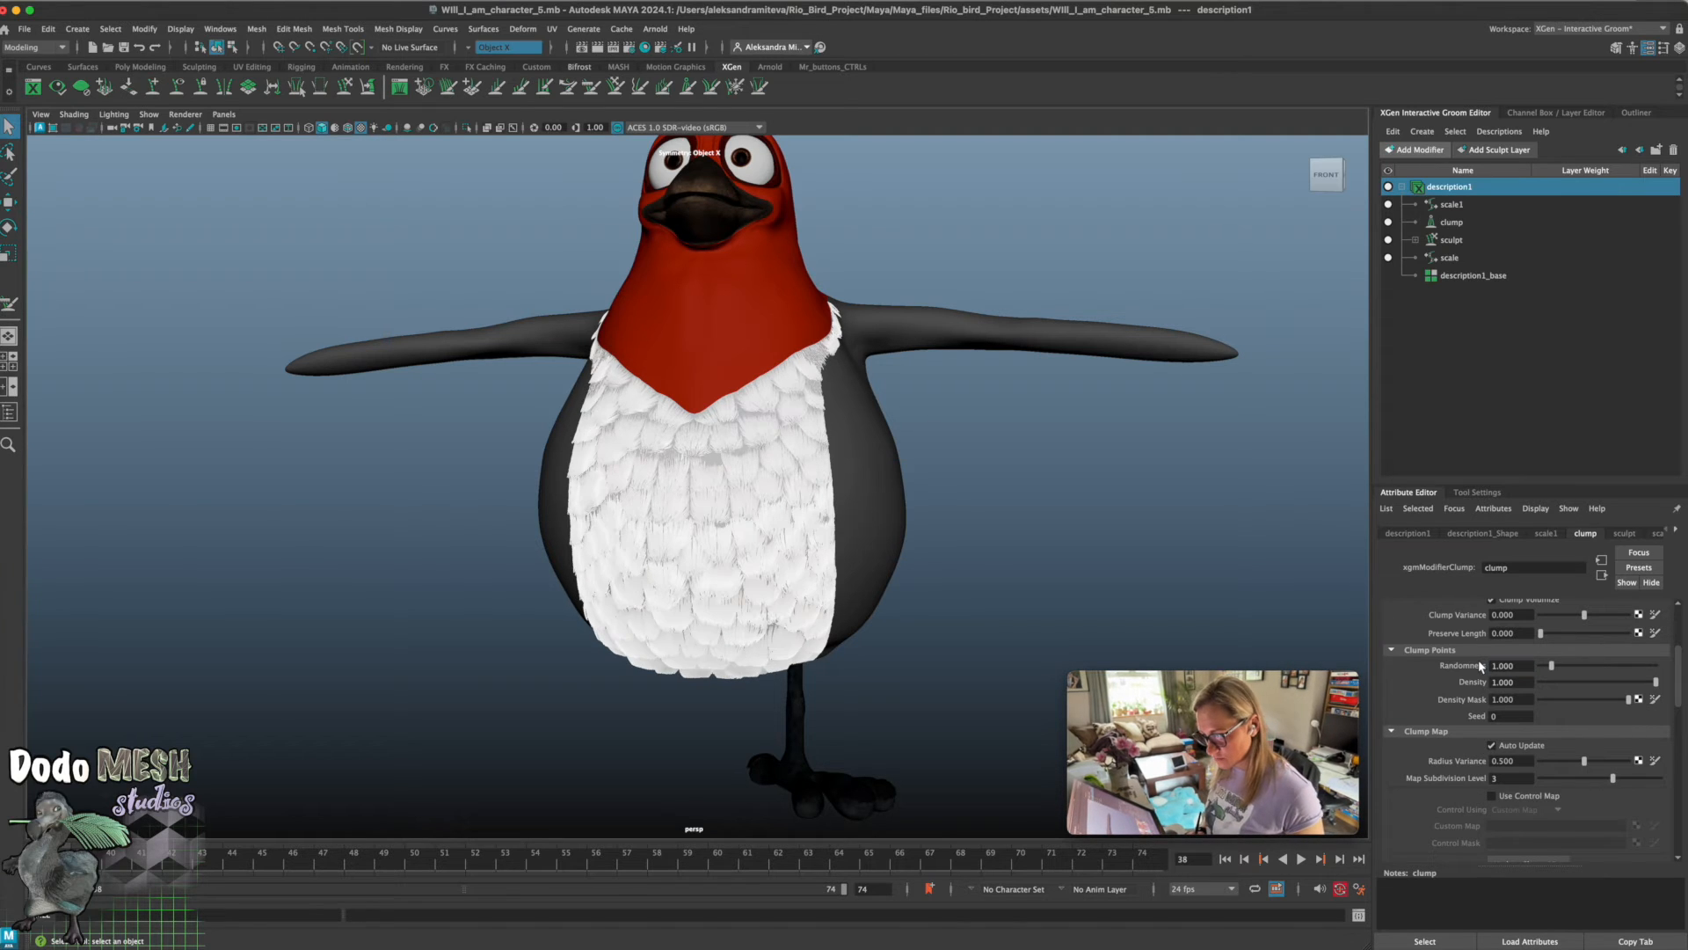
pyautogui.doubleClick(1490, 665)
pyautogui.write('2')
pyautogui.press('Return')
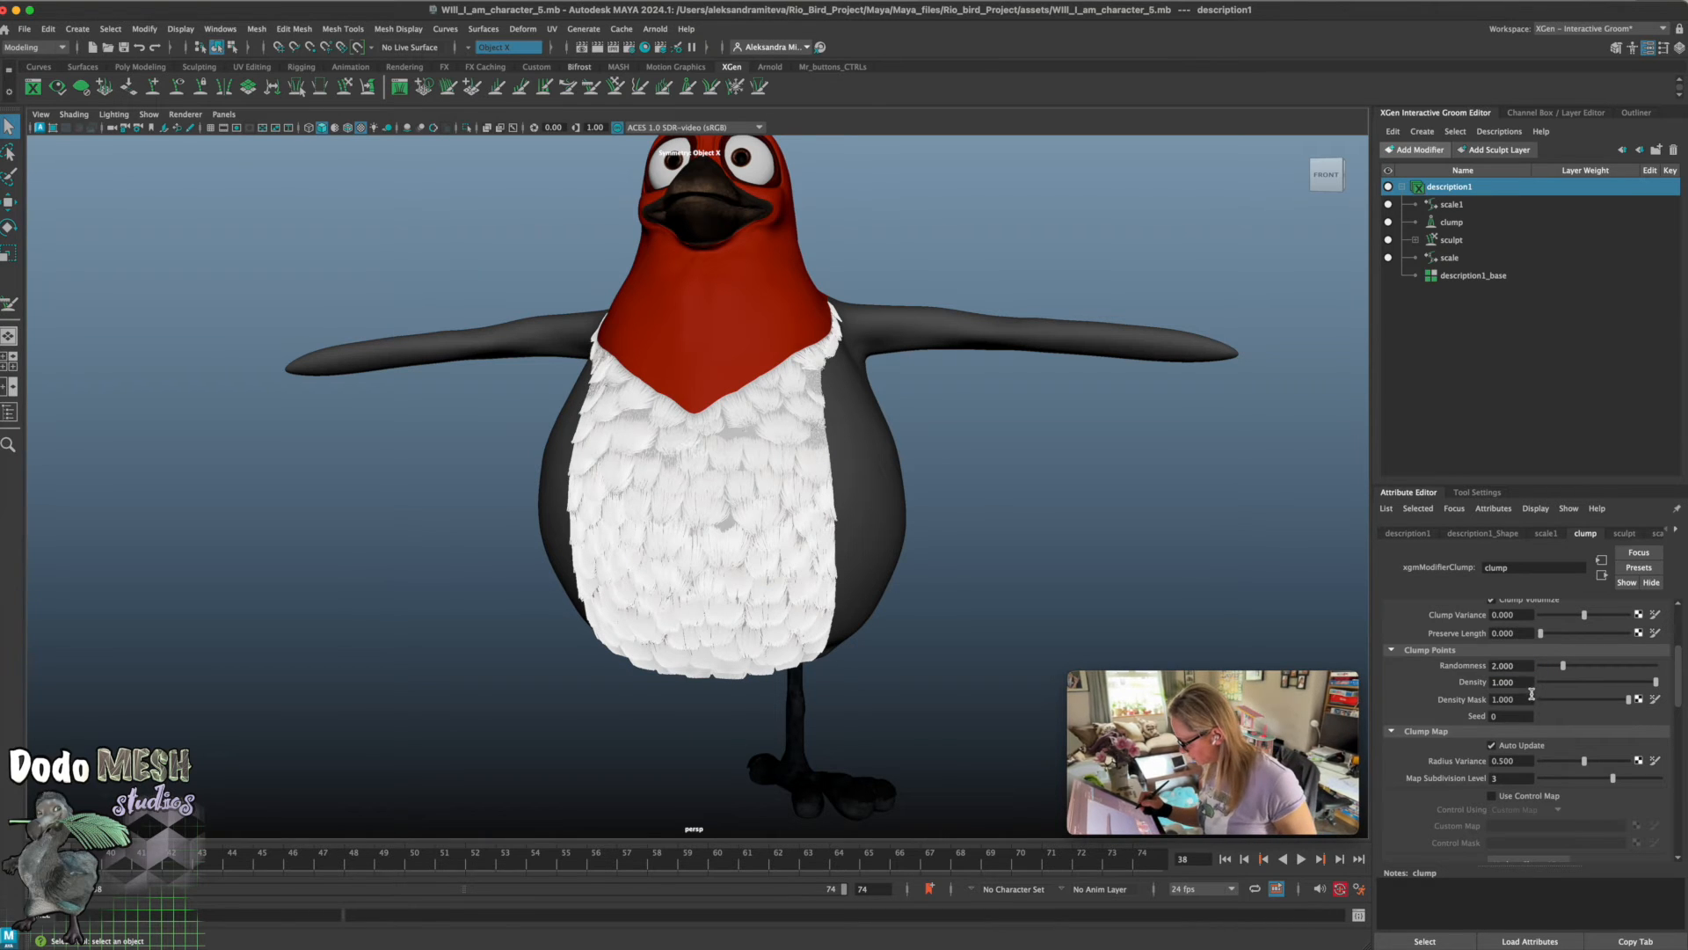
# Try Clump Points Density values of 2 and 3 on the chest feathers
pyautogui.doubleClick(1489, 682)
pyautogui.write('2')
pyautogui.press('Return')
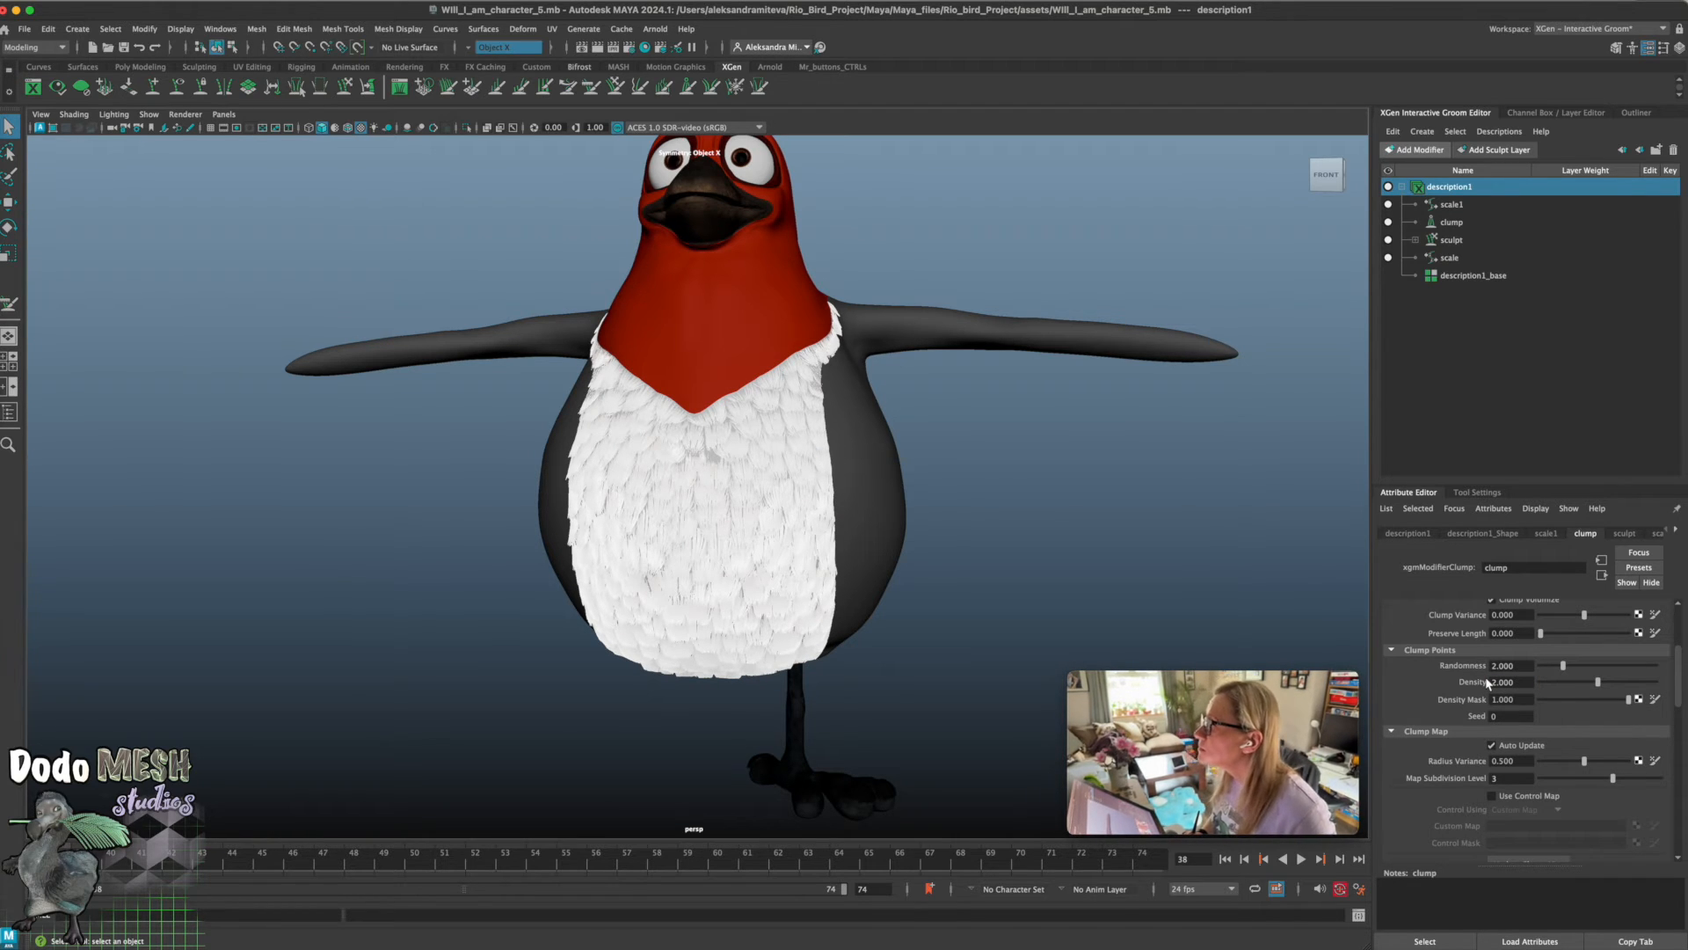
pyautogui.moveTo(923, 703)
pyautogui.keyDown('alt'); pyautogui.mouseDown()
pyautogui.moveTo(904, 704)
pyautogui.moveTo(954, 726)
pyautogui.moveTo(953, 704)
pyautogui.moveTo(937, 714)
pyautogui.mouseUp(); pyautogui.keyUp('alt')
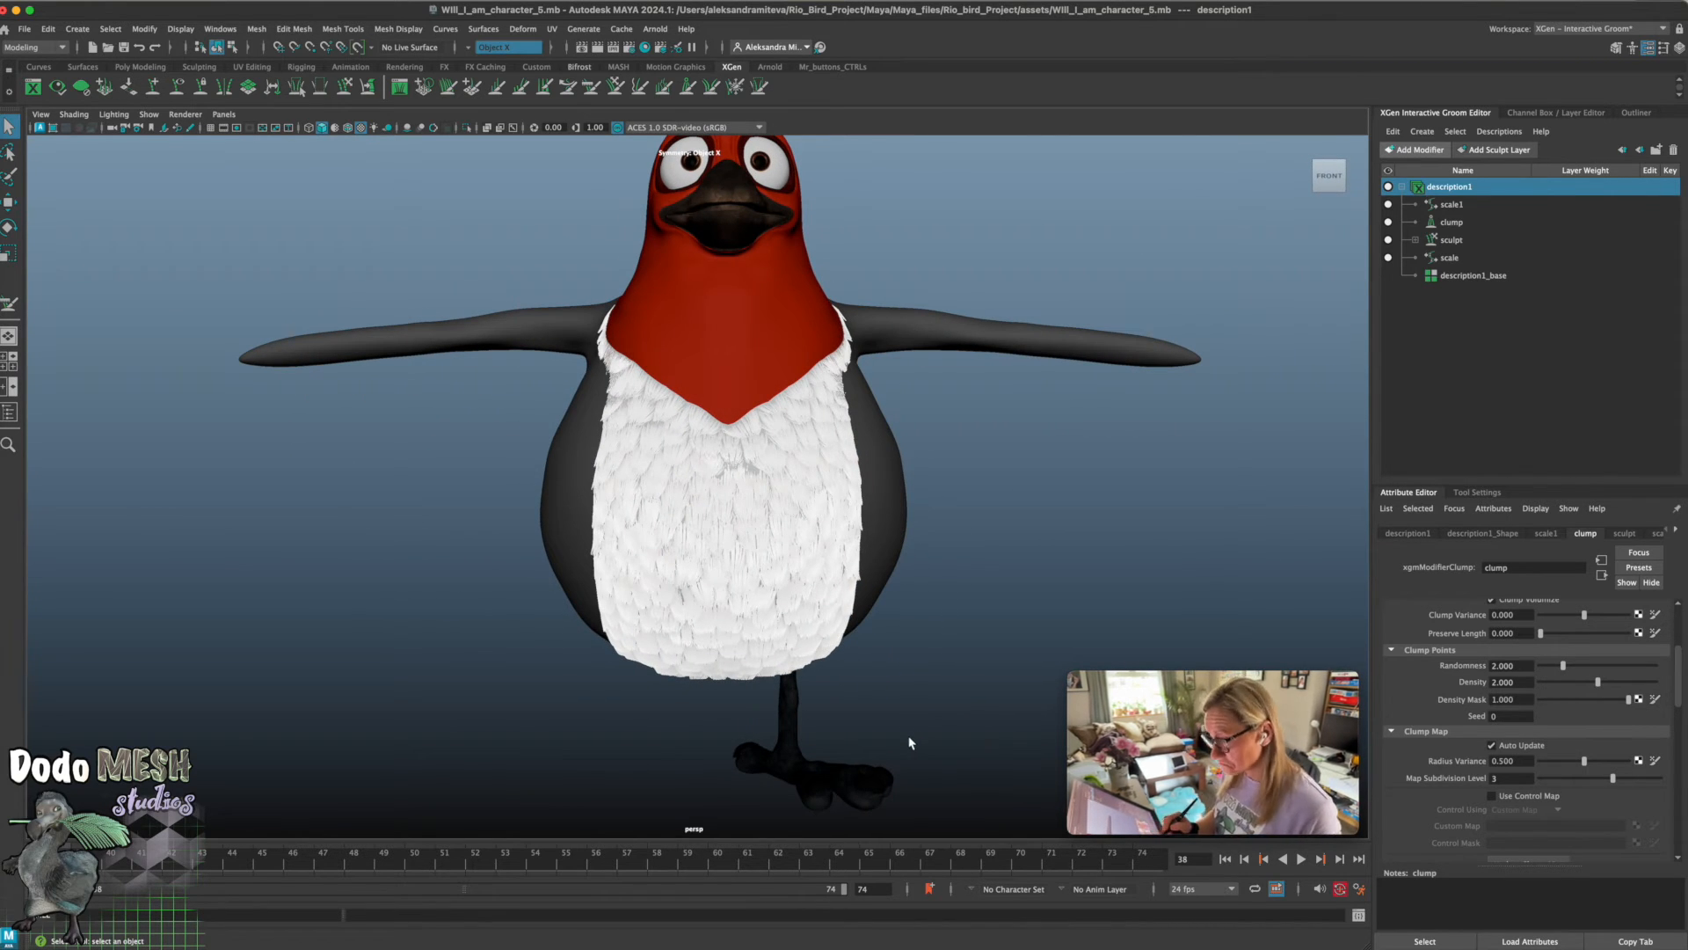
pyautogui.moveTo(1518, 682); pyautogui.dragTo(1476, 681)
pyautogui.write('3')
pyautogui.press('Return')
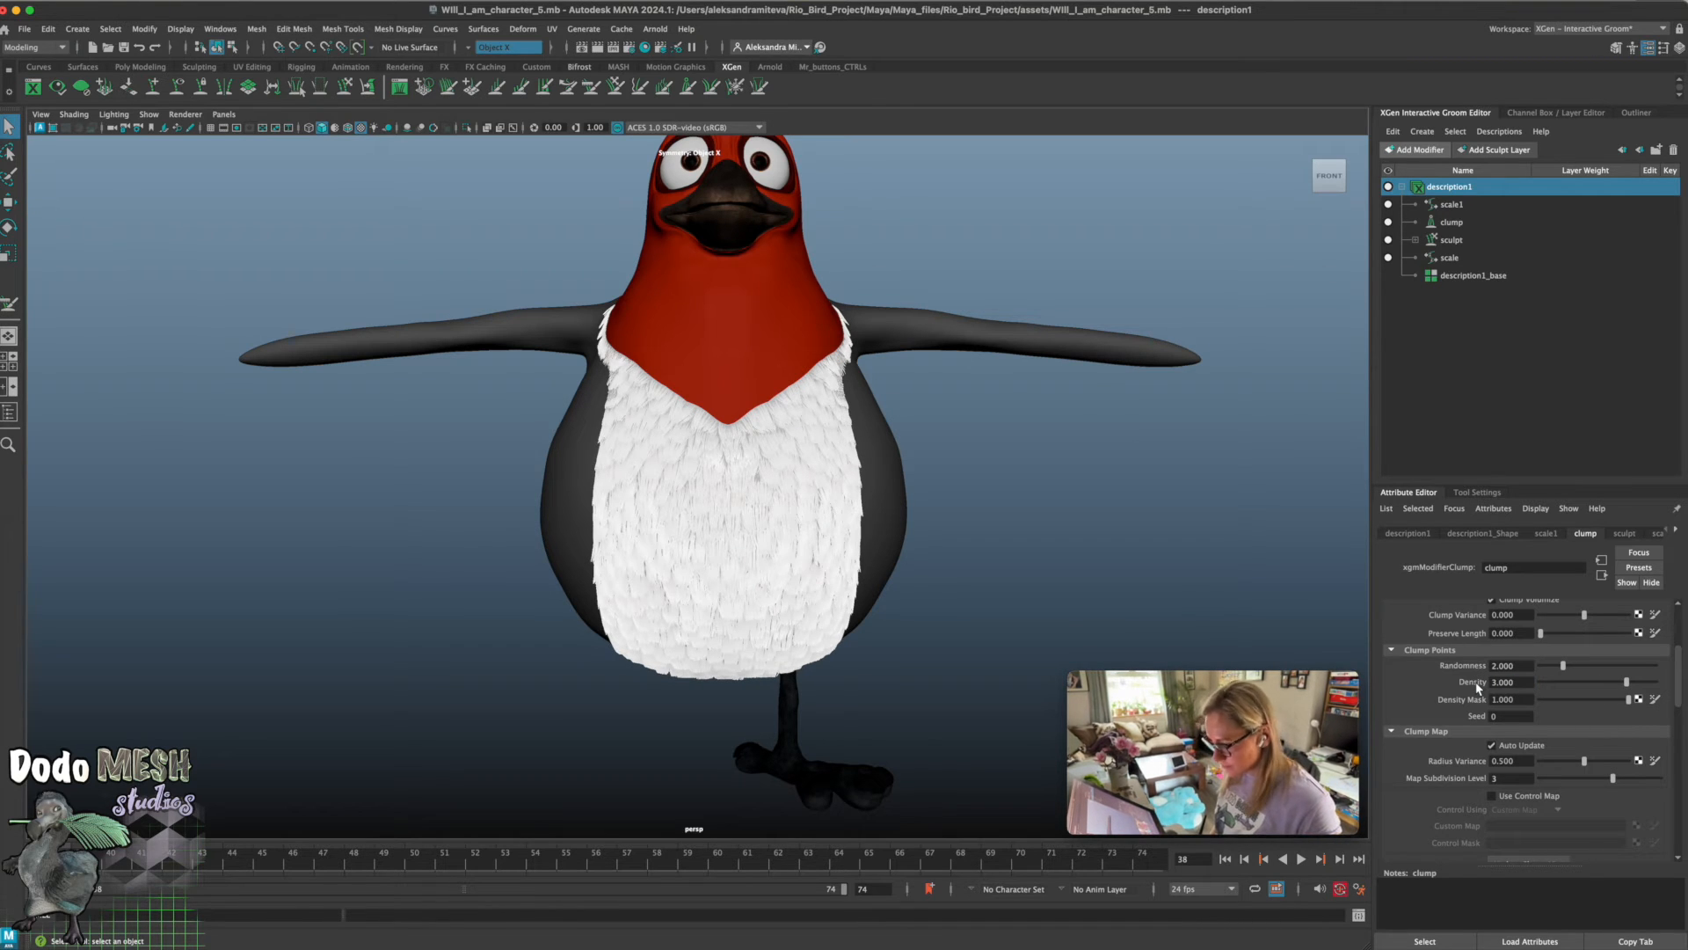
# Compare lower Clump Points Density values of 2, 1.5, 1.6 and 1.7 on the chest feathers
pyautogui.moveTo(1521, 681); pyautogui.dragTo(1484, 682)
pyautogui.write('2')
pyautogui.press('Return')
pyautogui.write('1.5')
pyautogui.press('Return')
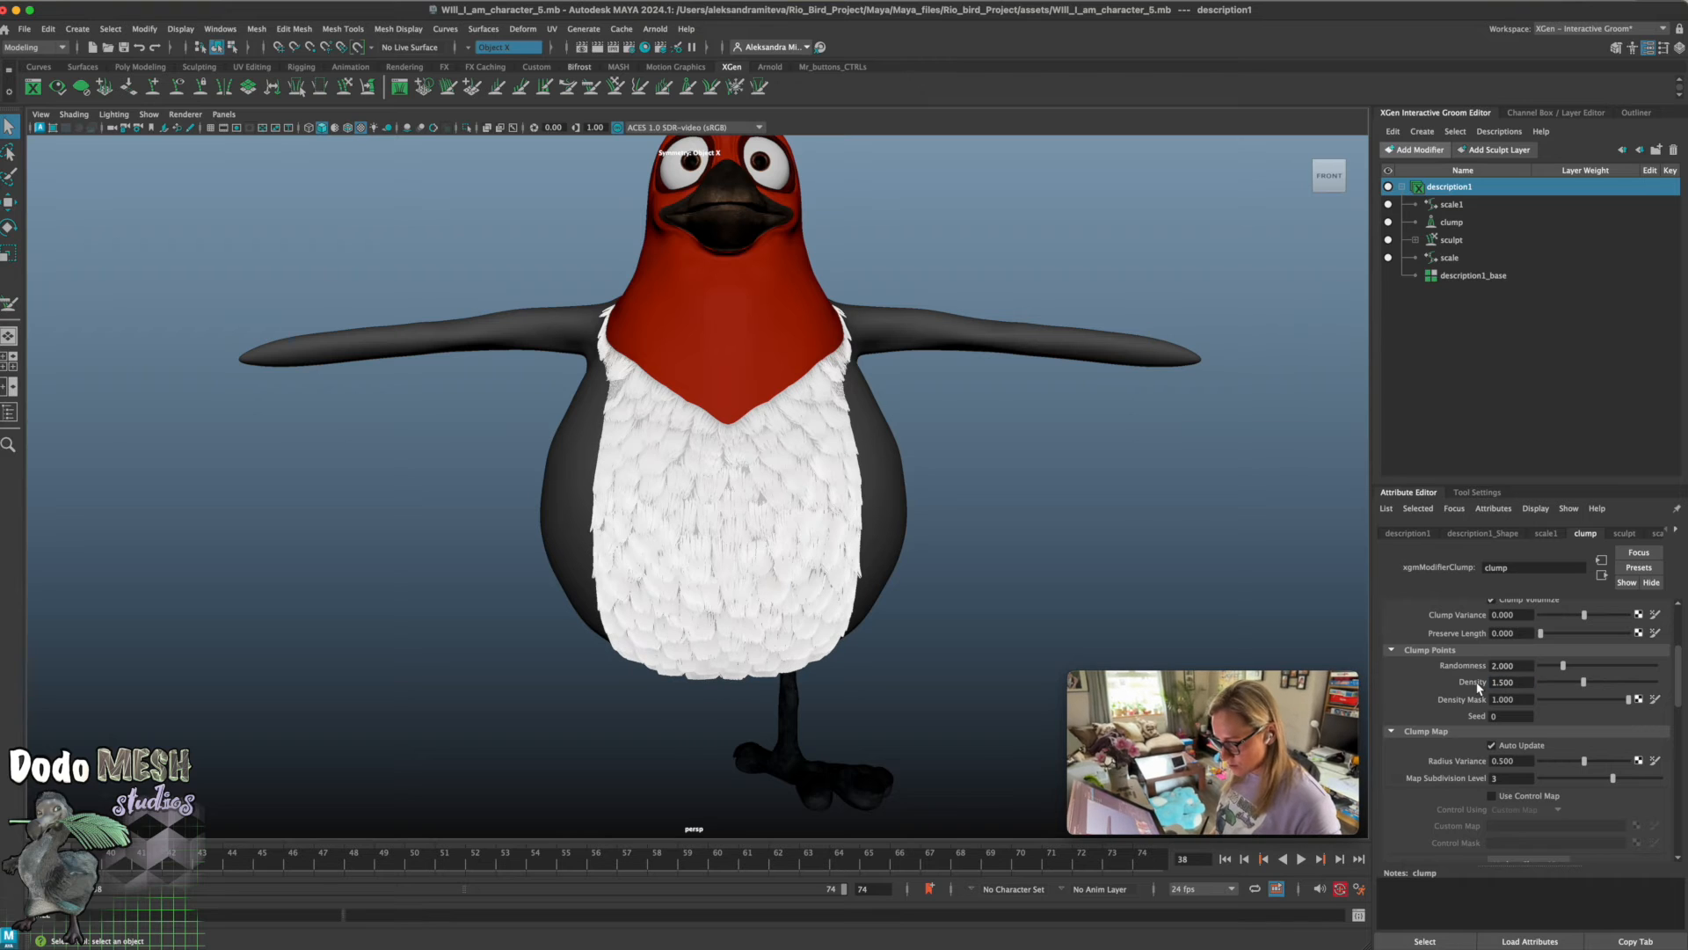
pyautogui.moveTo(1520, 681); pyautogui.dragTo(1480, 688)
pyautogui.write('1.6')
pyautogui.press('Return')
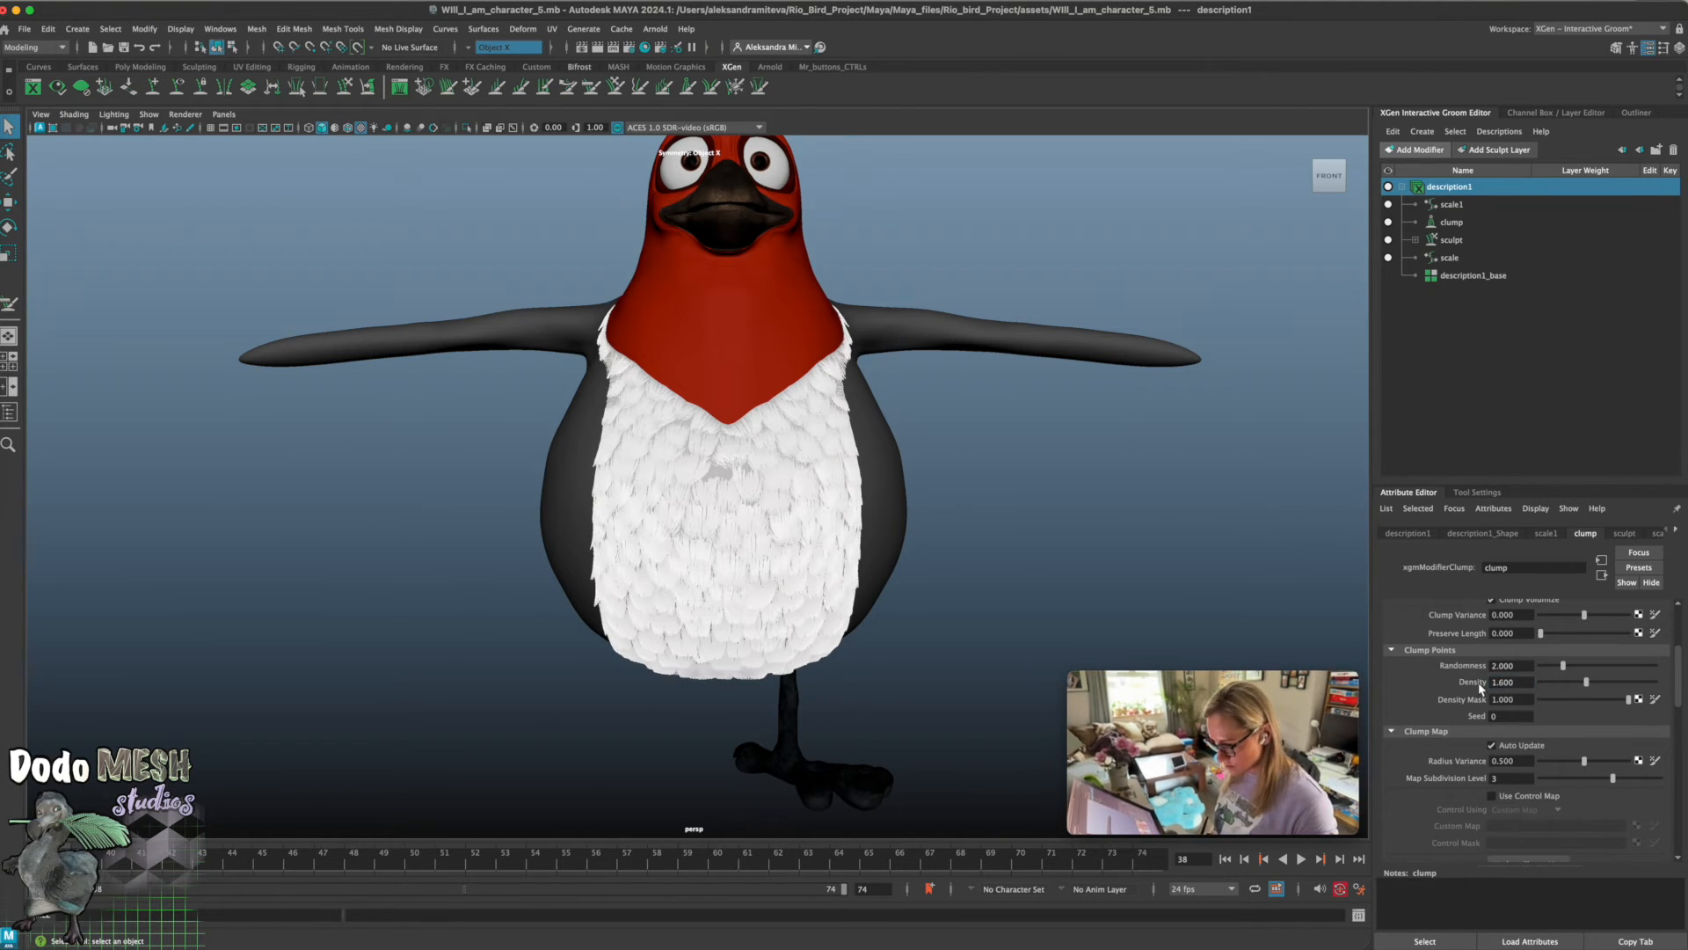
pyautogui.moveTo(1519, 681); pyautogui.dragTo(1484, 684)
pyautogui.write('1.7')
pyautogui.press('Return')
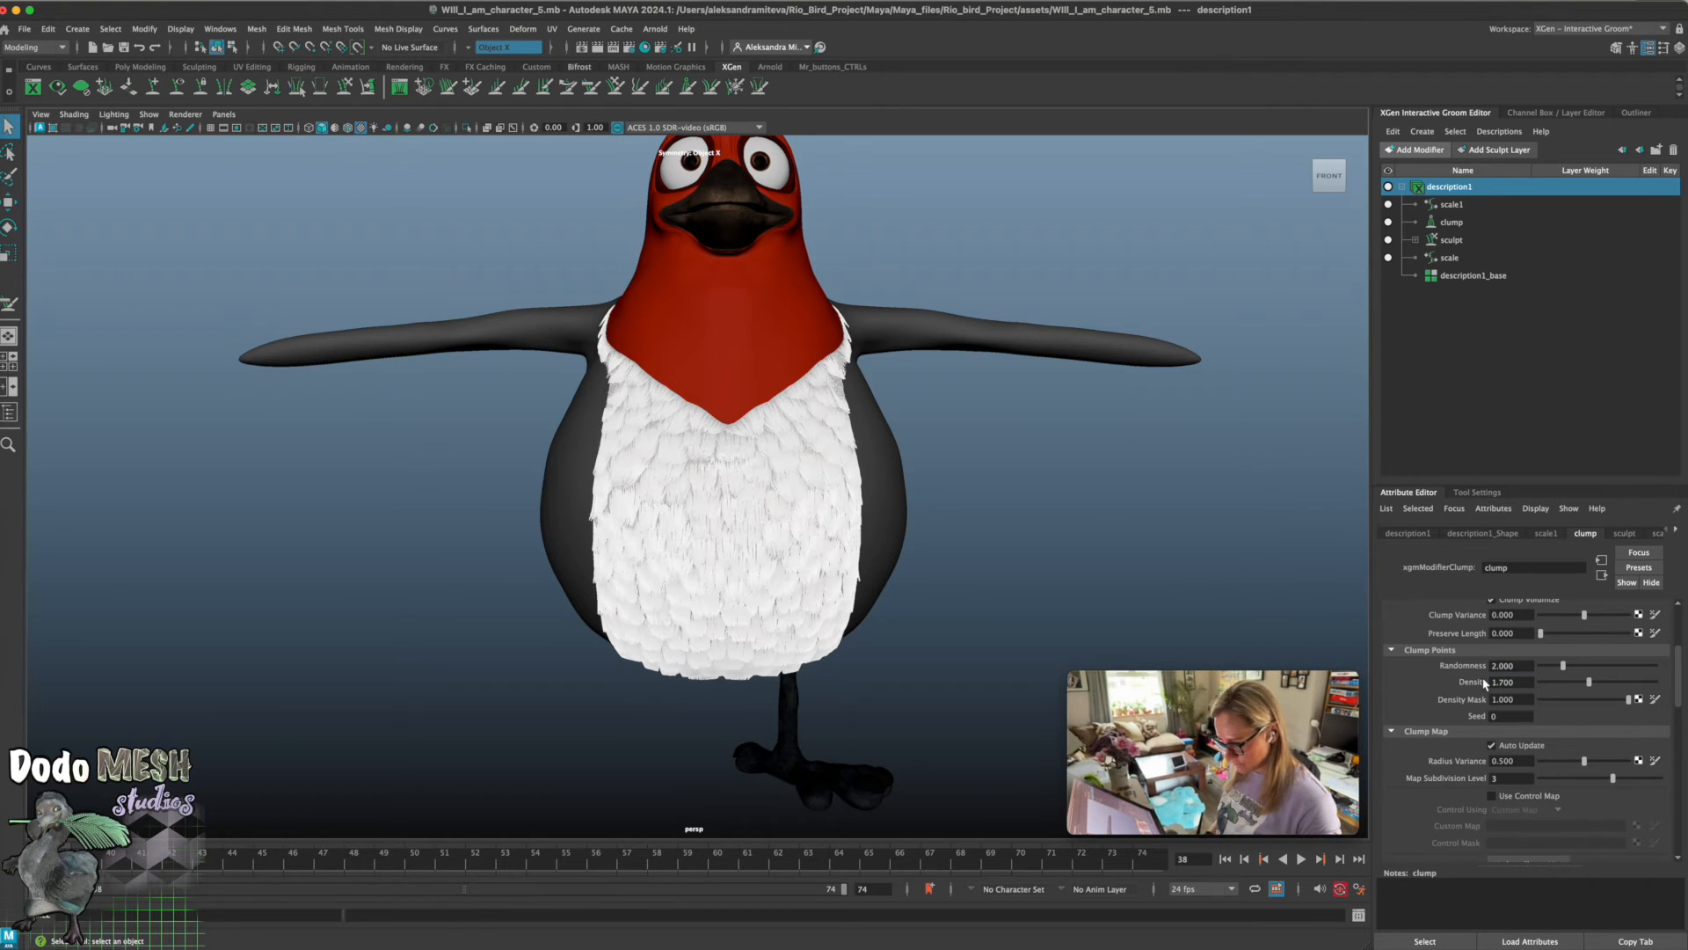
# Set the Clump Points Density to 1.6 and check the chest feathers
pyautogui.moveTo(1519, 681); pyautogui.dragTo(1484, 684)
pyautogui.write('1.6')
pyautogui.press('Return')
pyautogui.moveTo(913, 718)
pyautogui.keyDown('alt'); pyautogui.mouseDown()
pyautogui.moveTo(891, 697)
pyautogui.moveTo(917, 715)
pyautogui.mouseUp(); pyautogui.keyUp('alt')
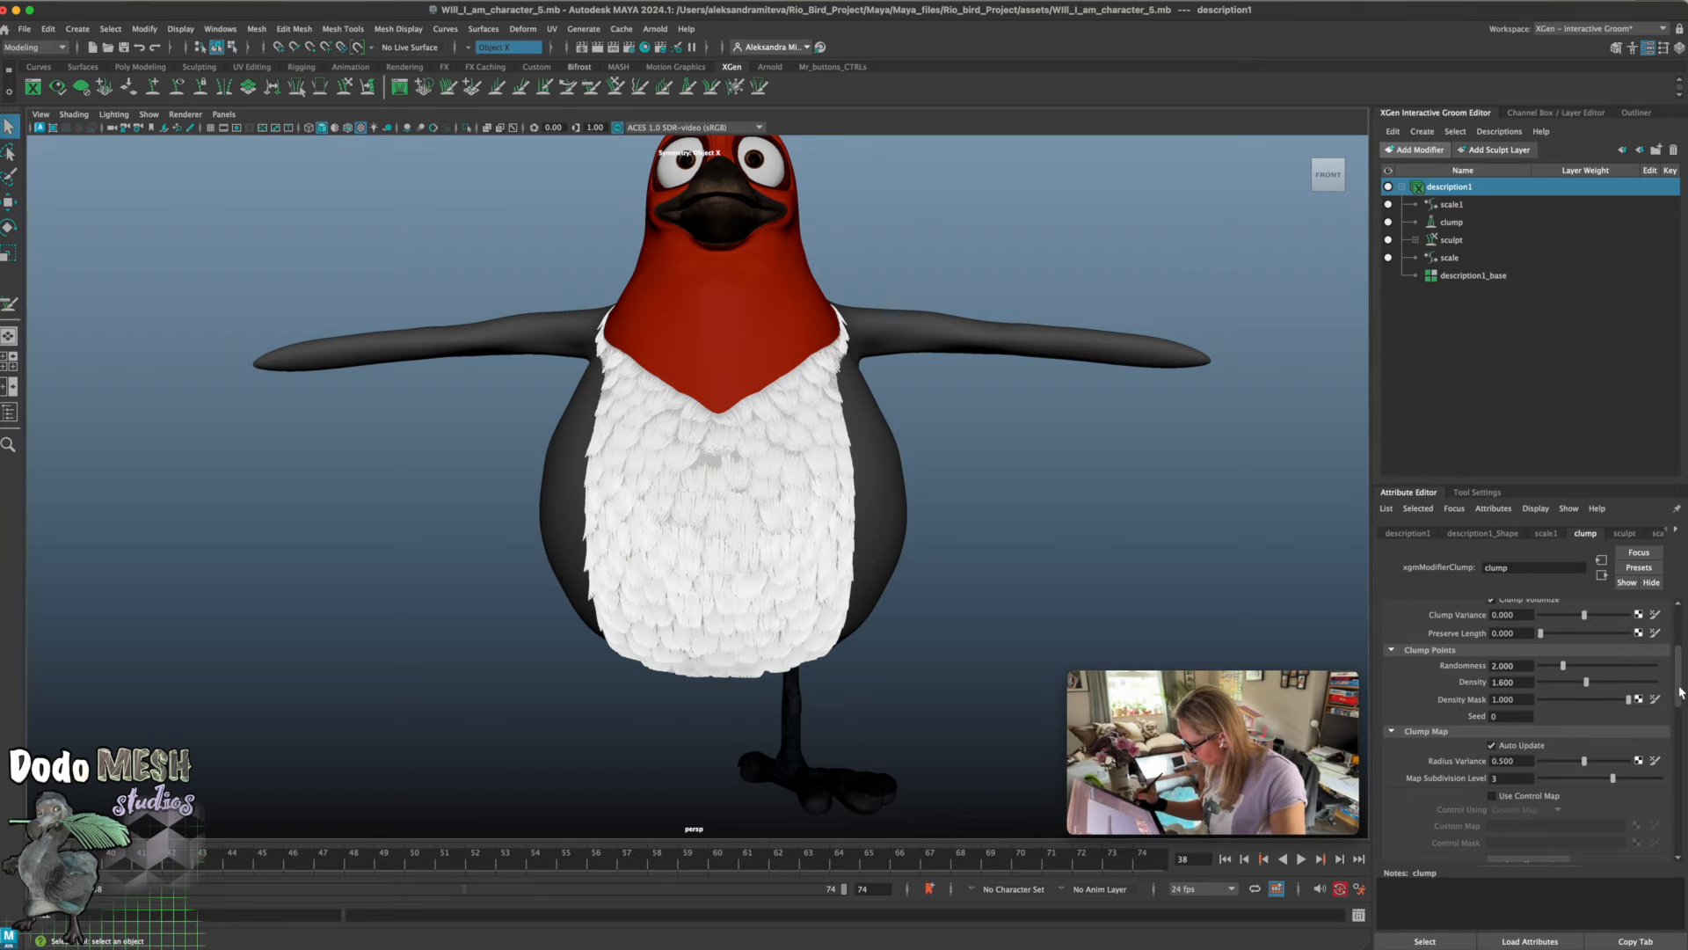
# Look through the clump modifier's Clump Map and Advanced Shape settings, and save the scene
pyautogui.scroll(-2, 1658, 695)
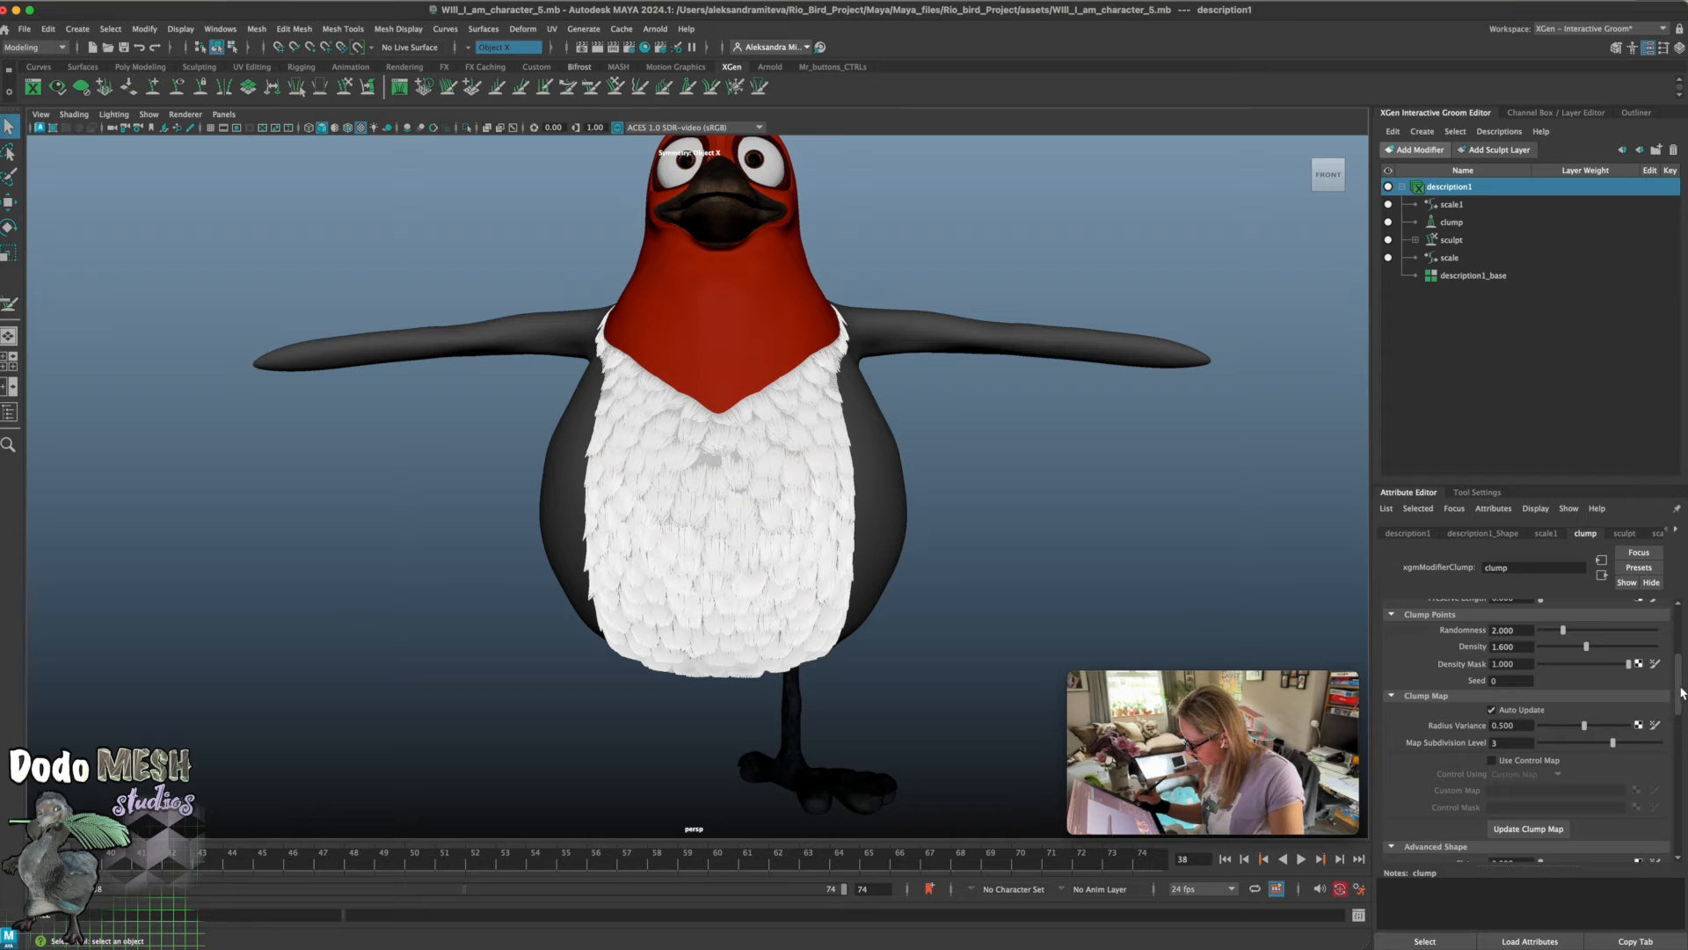
pyautogui.scroll(-1, 1682, 694)
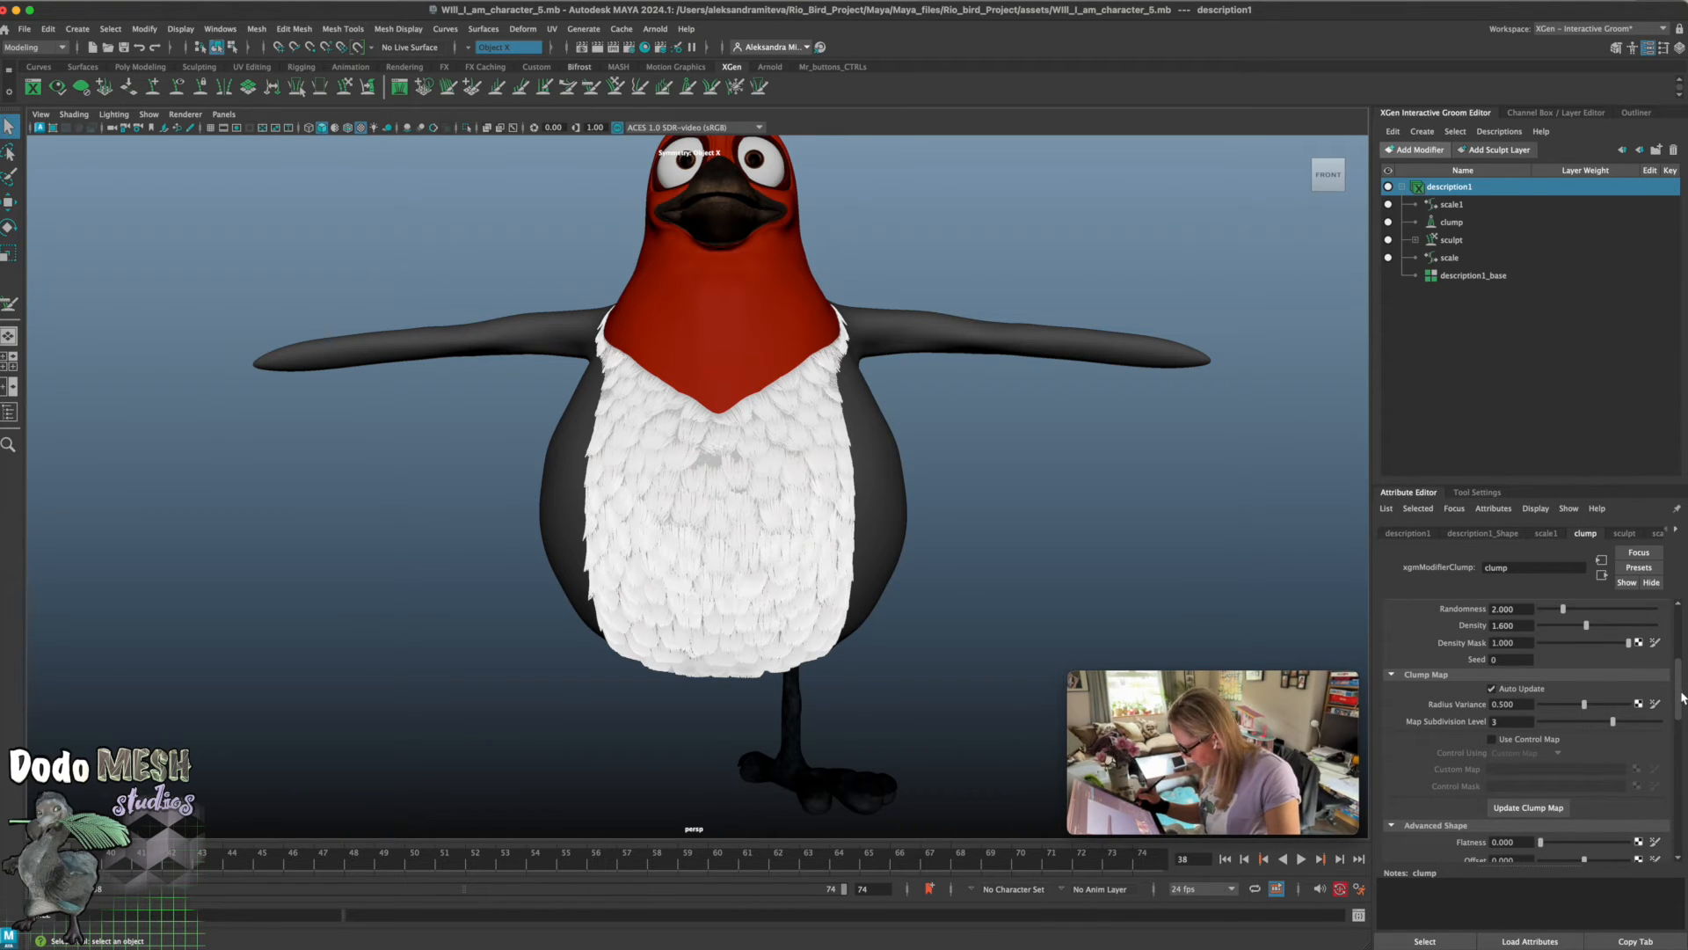
pyautogui.scroll(-2, 1682, 696)
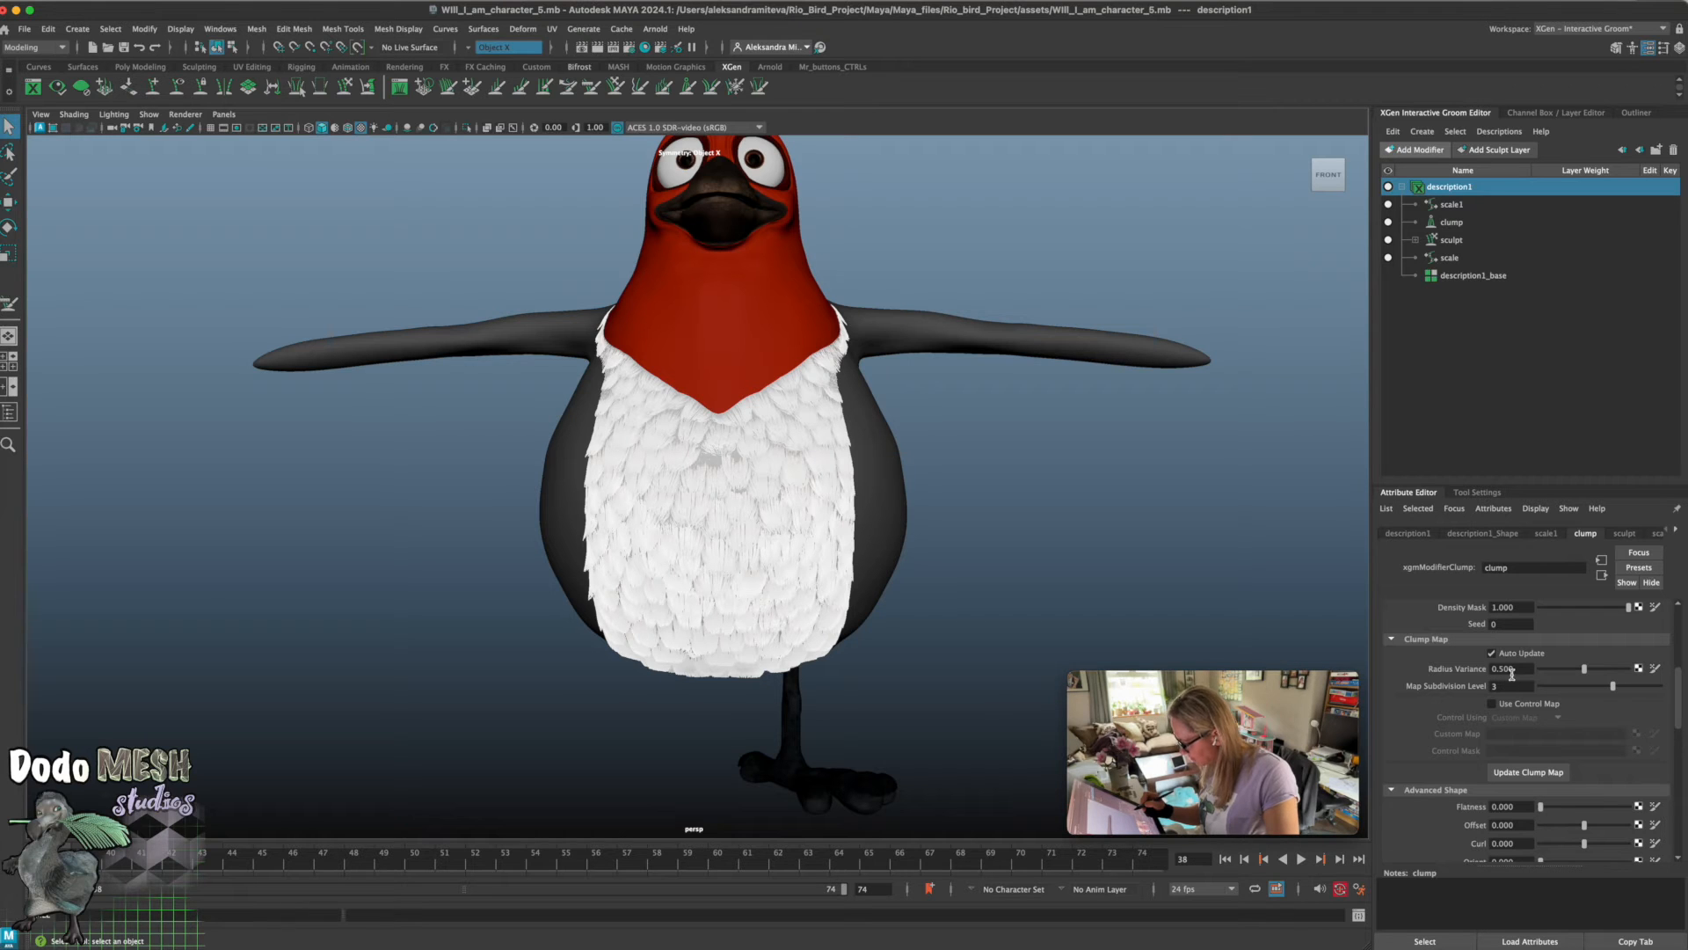
pyautogui.moveTo(1679, 697); pyautogui.dragTo(1683, 723)
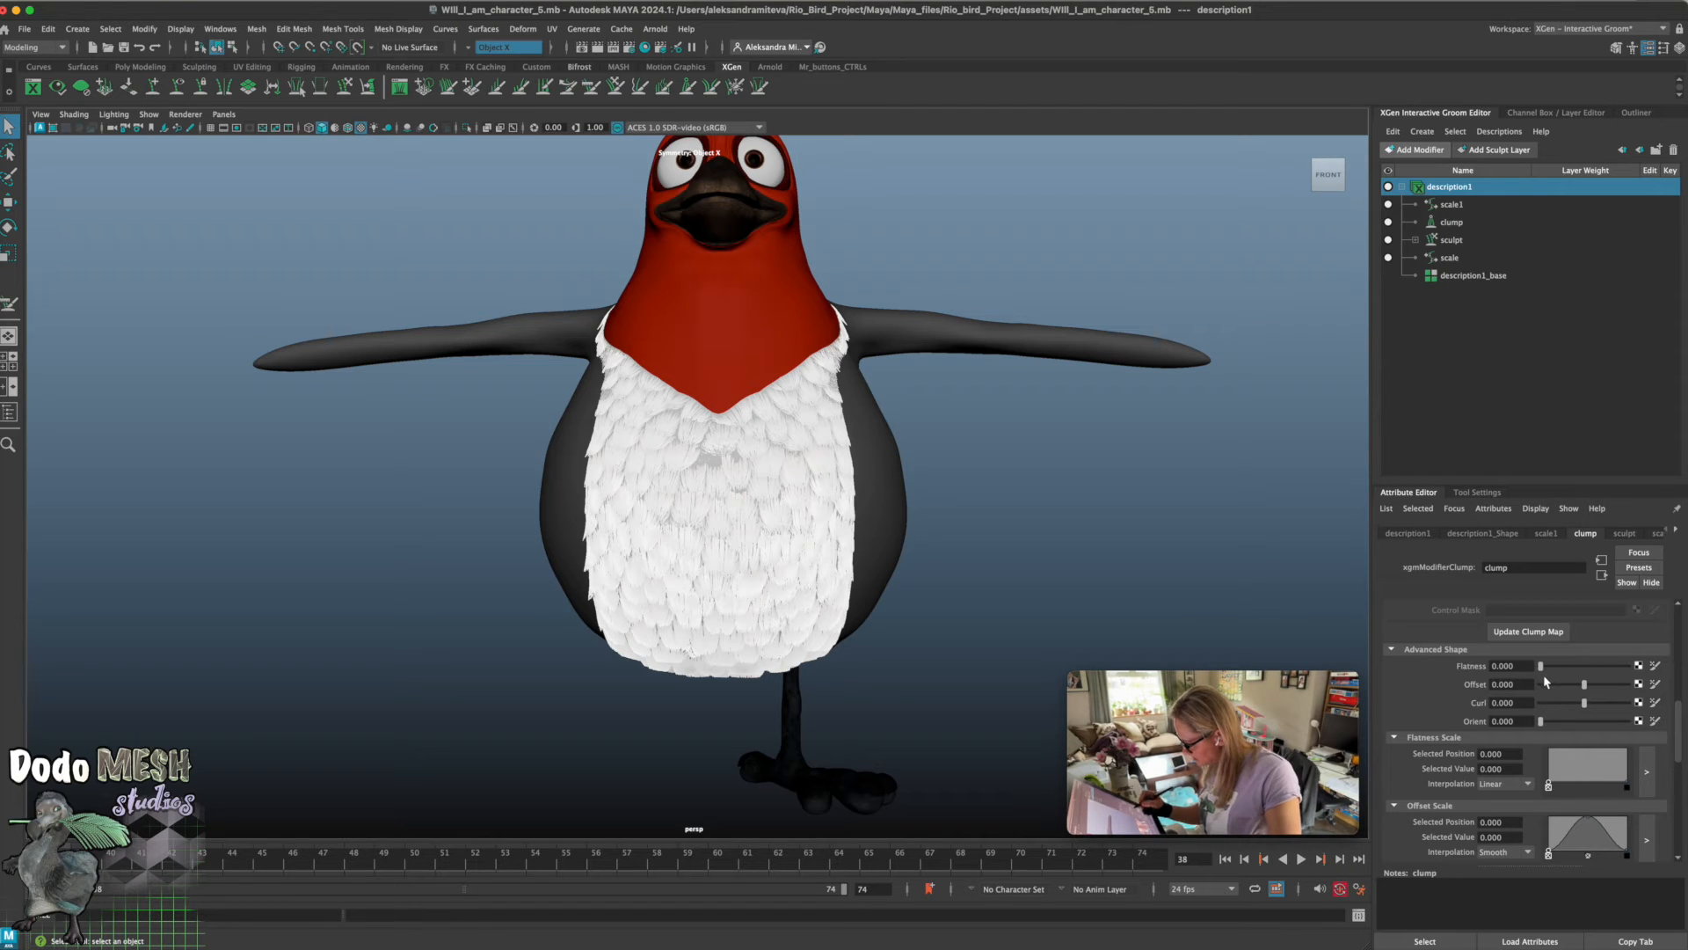
pyautogui.moveTo(1541, 670)
pyautogui.mouseDown()
pyautogui.moveTo(1597, 672)
pyautogui.moveTo(1516, 685)
pyautogui.mouseUp()
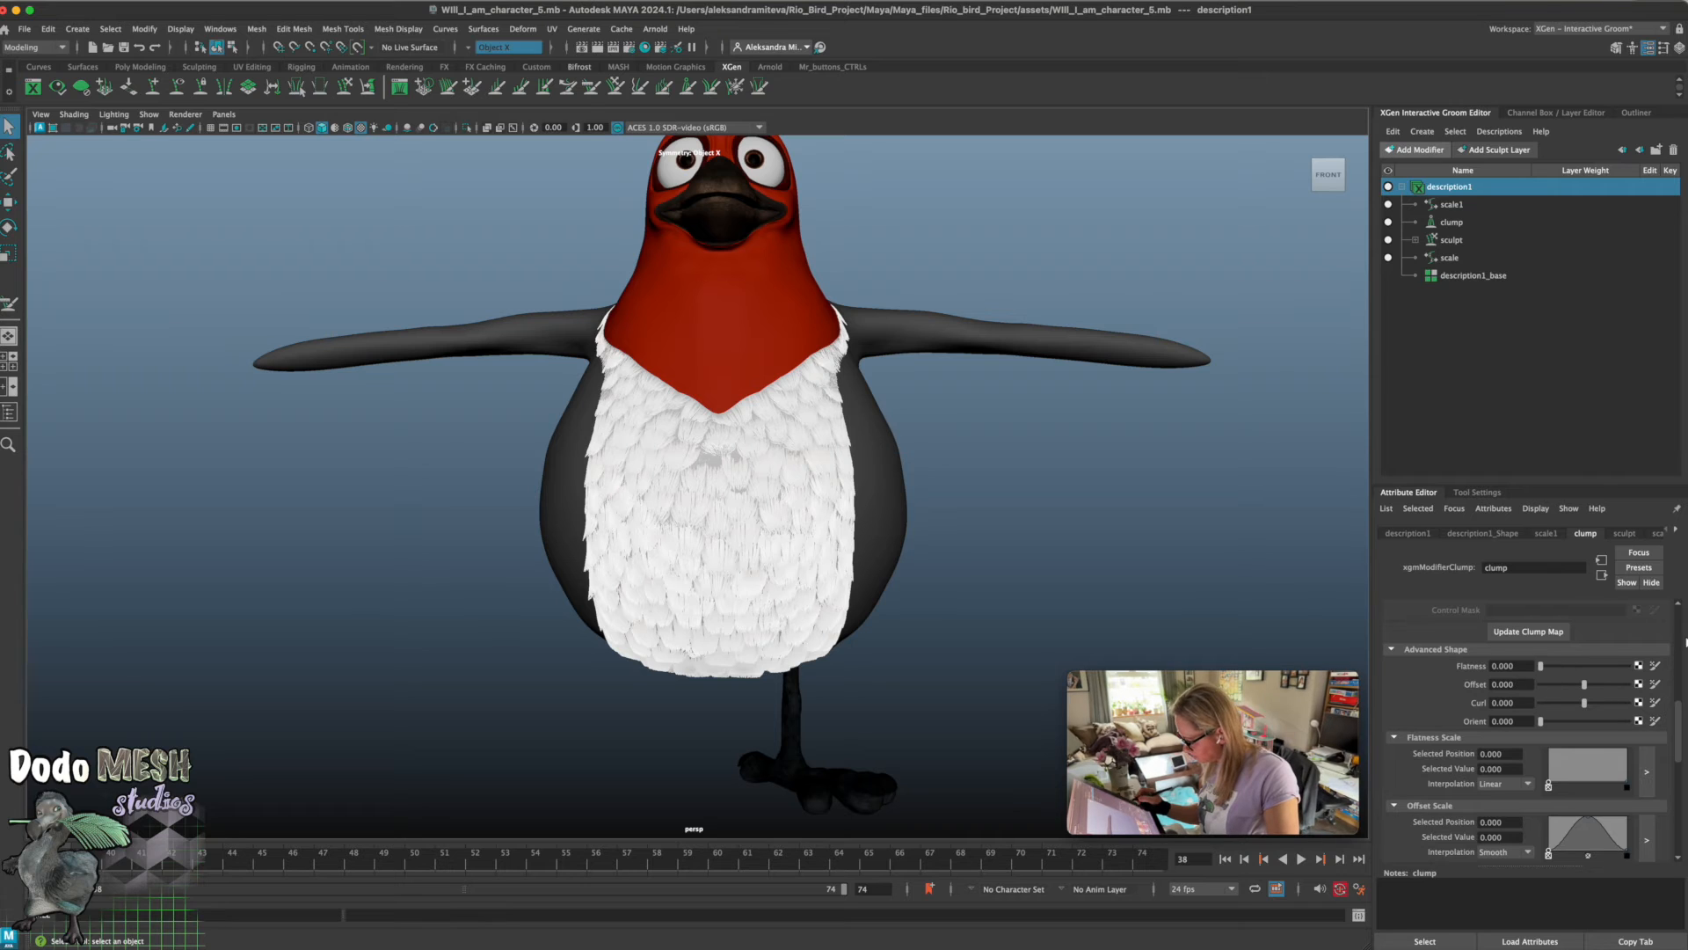
pyautogui.scroll(-1, 1679, 726)
pyautogui.moveTo(1679, 725); pyautogui.dragTo(1680, 736)
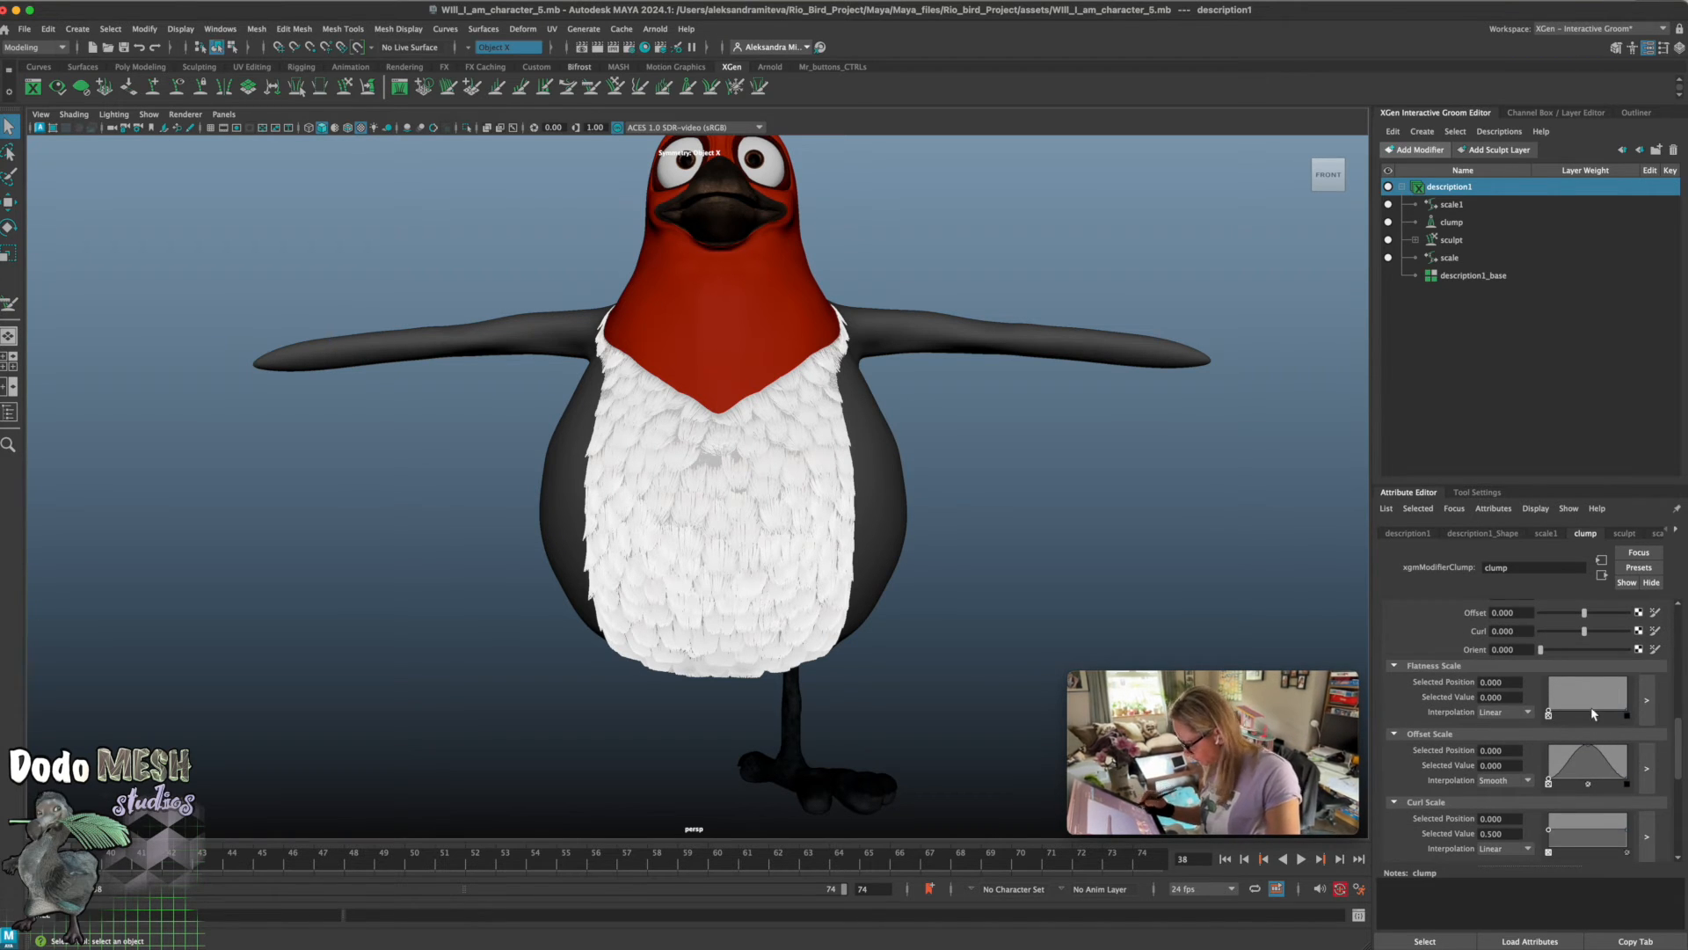
pyautogui.moveTo(1679, 743); pyautogui.dragTo(1679, 757)
pyautogui.hotkey('ctrl', 's')
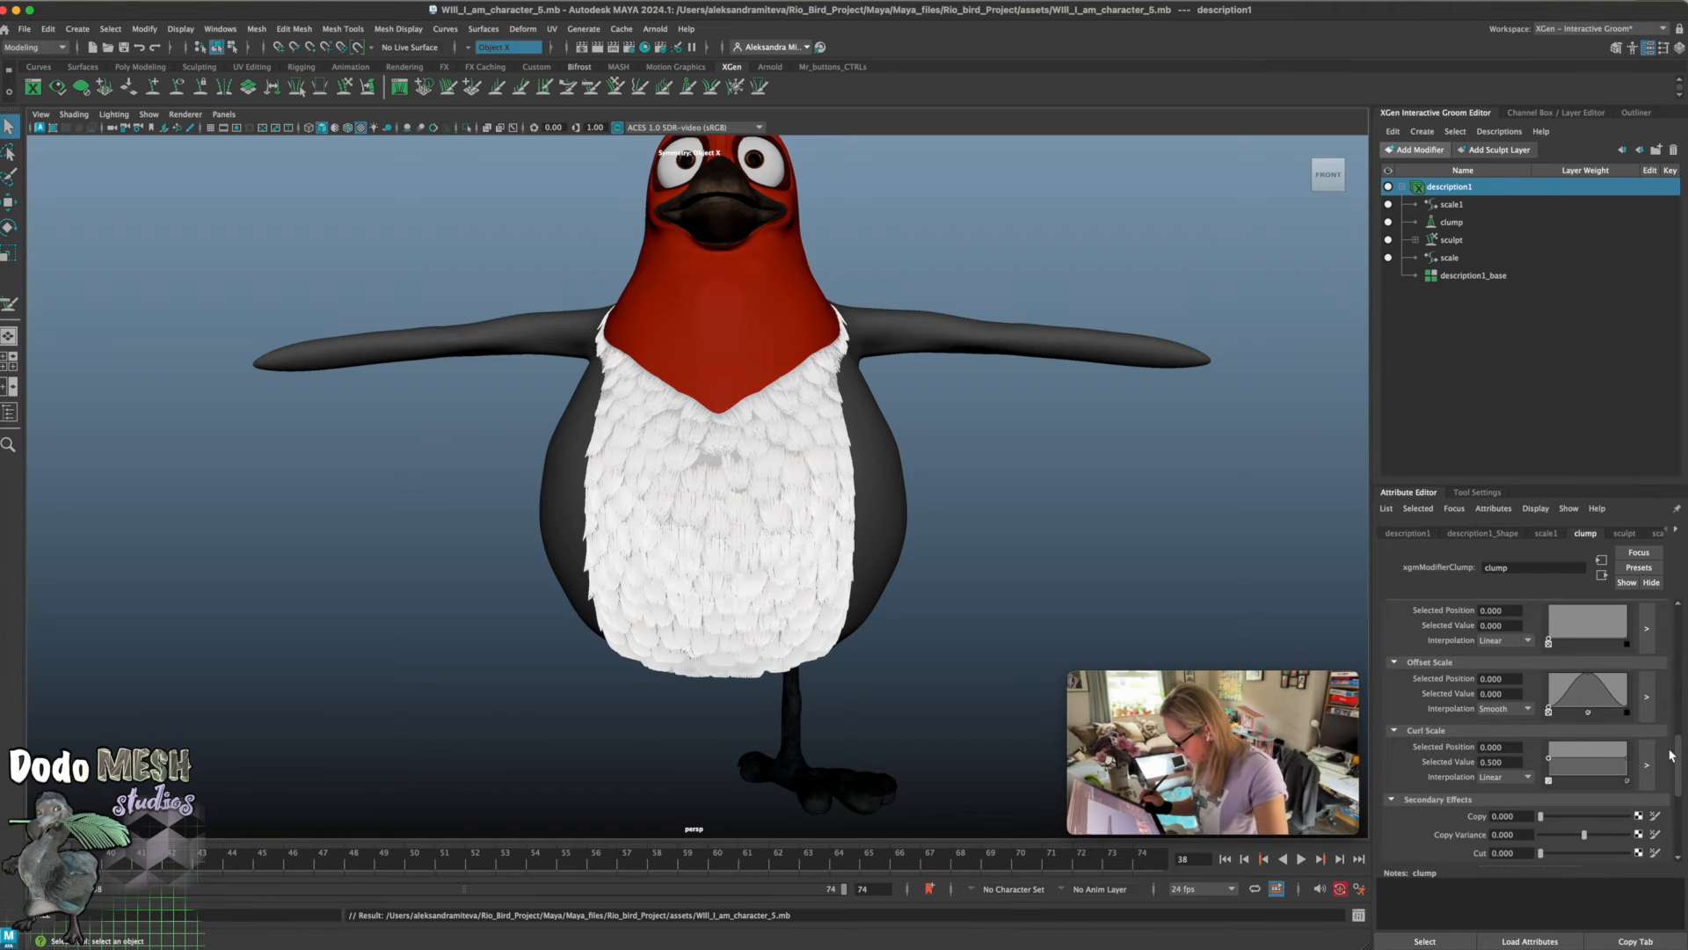
# Try adjusting the end point of the Curl Scale ramp, undo it, and select the Offset Scale ramp's middle point
pyautogui.moveTo(1627, 766); pyautogui.dragTo(1623, 762)
pyautogui.press('super+z')
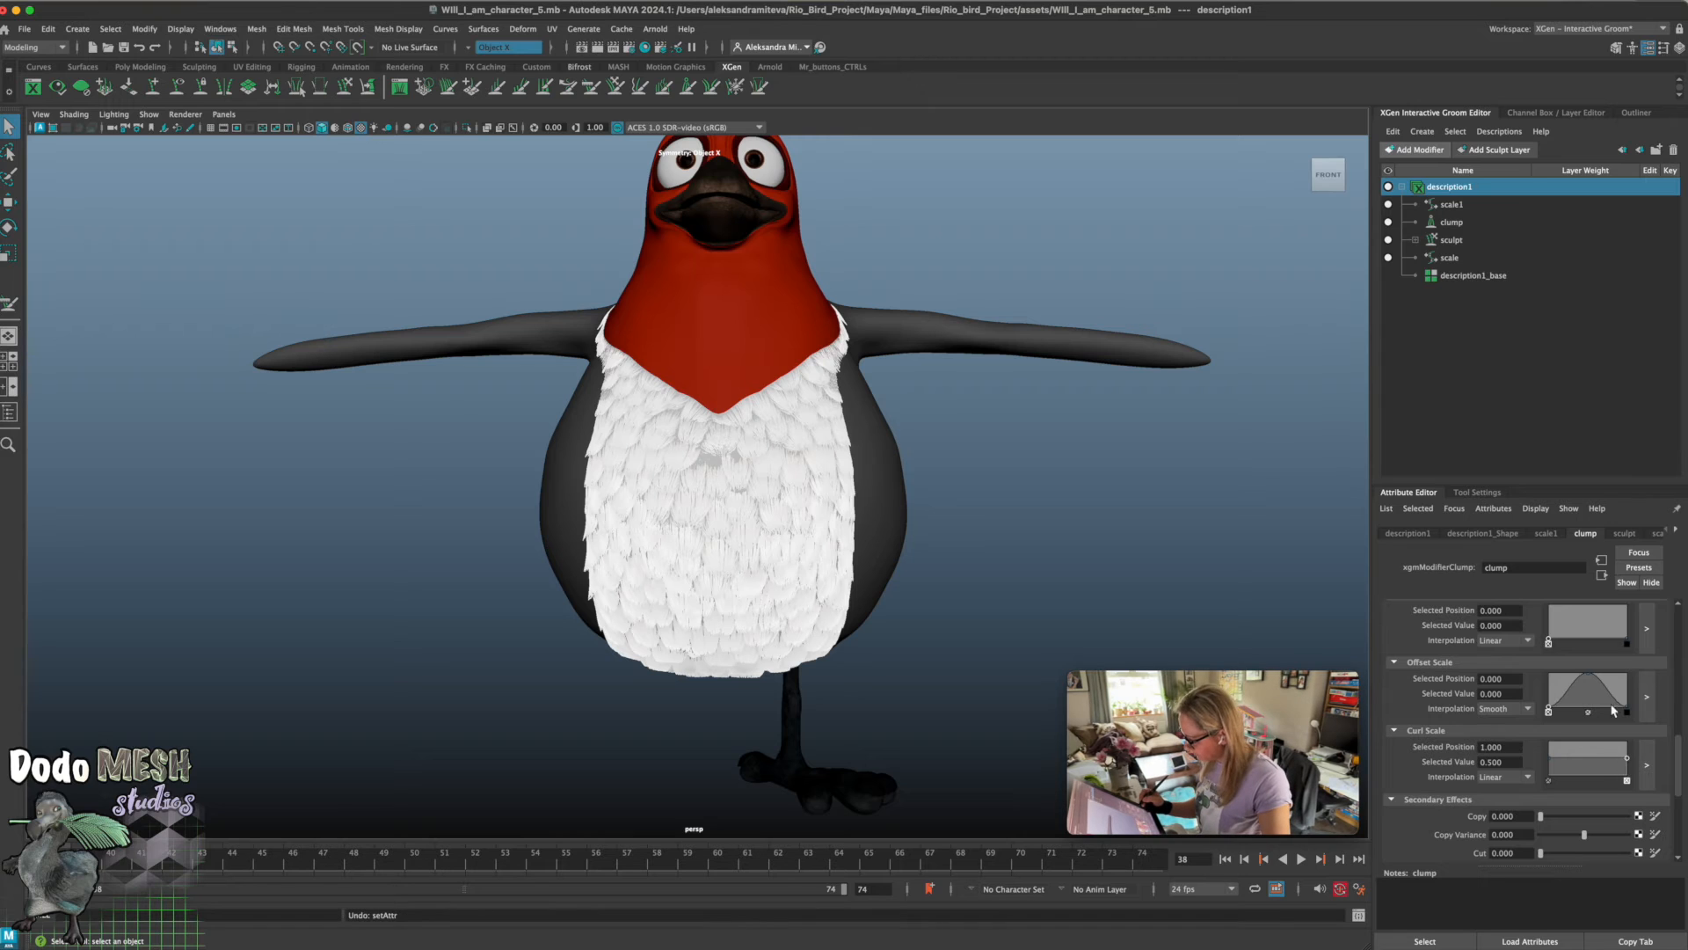
pyautogui.moveTo(1588, 678); pyautogui.dragTo(1590, 699)
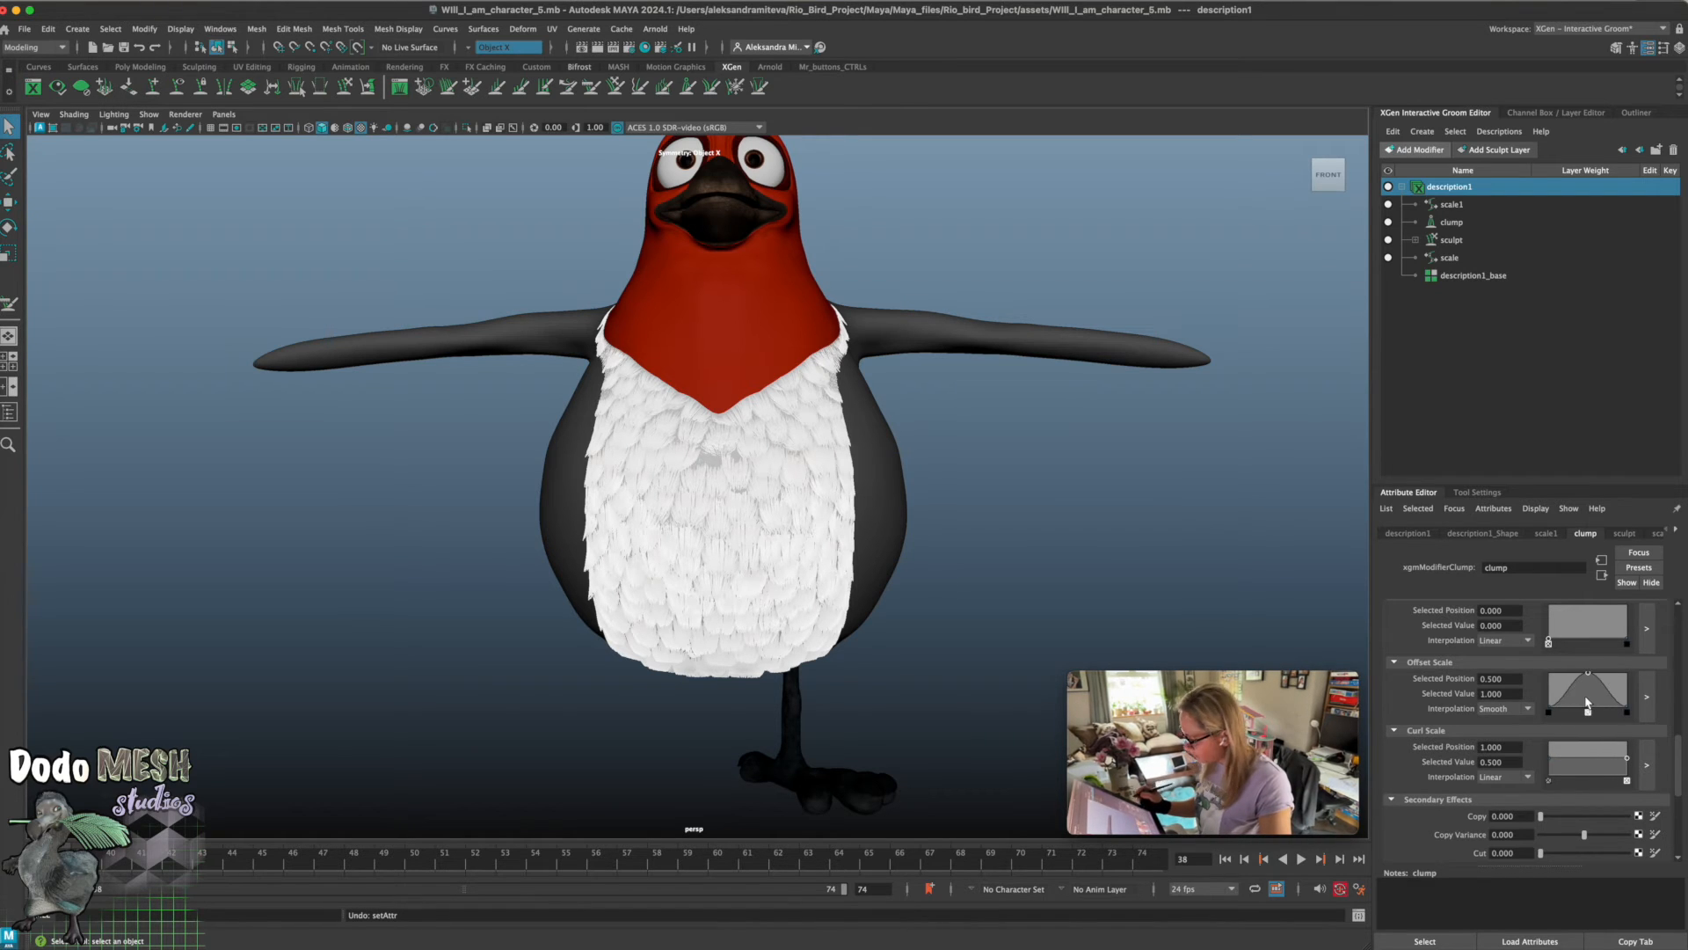
# Examine the clump modifier's Secondary Effects settings, including the Copy Scale and Noise Scale ramps
pyautogui.scroll(-5, 1681, 769)
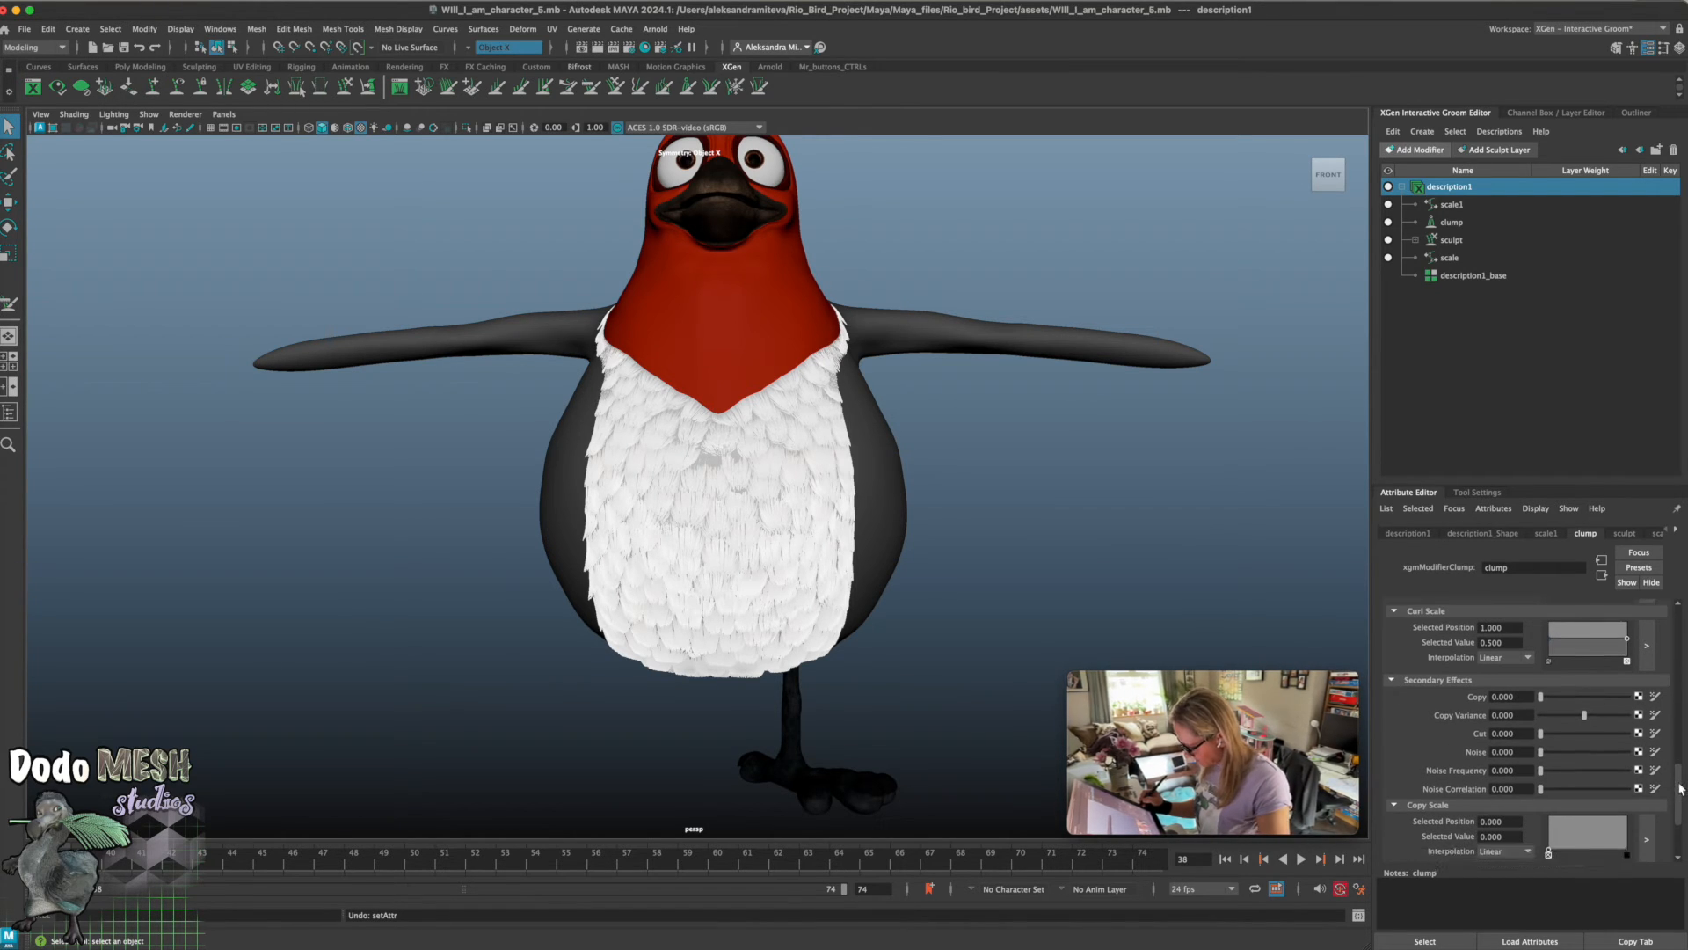
pyautogui.moveTo(1541, 699); pyautogui.dragTo(1514, 708)
pyautogui.moveTo(1679, 772); pyautogui.dragTo(1681, 779)
pyautogui.scroll(-3, 1680, 785)
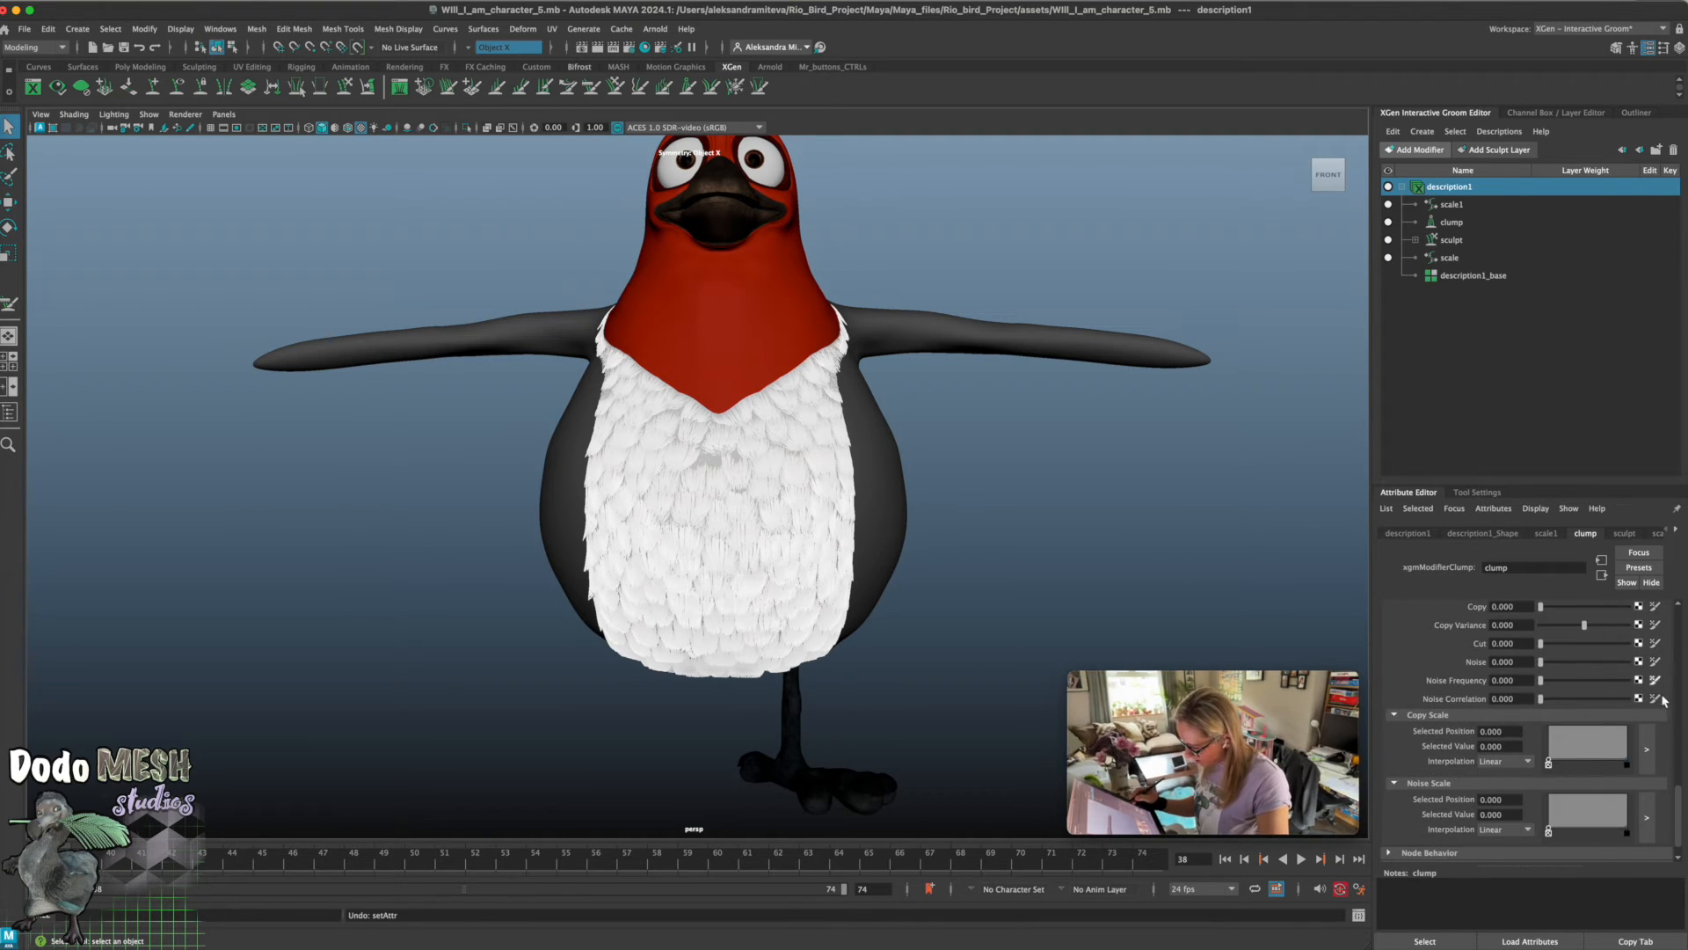
pyautogui.moveTo(1676, 815); pyautogui.dragTo(1676, 609)
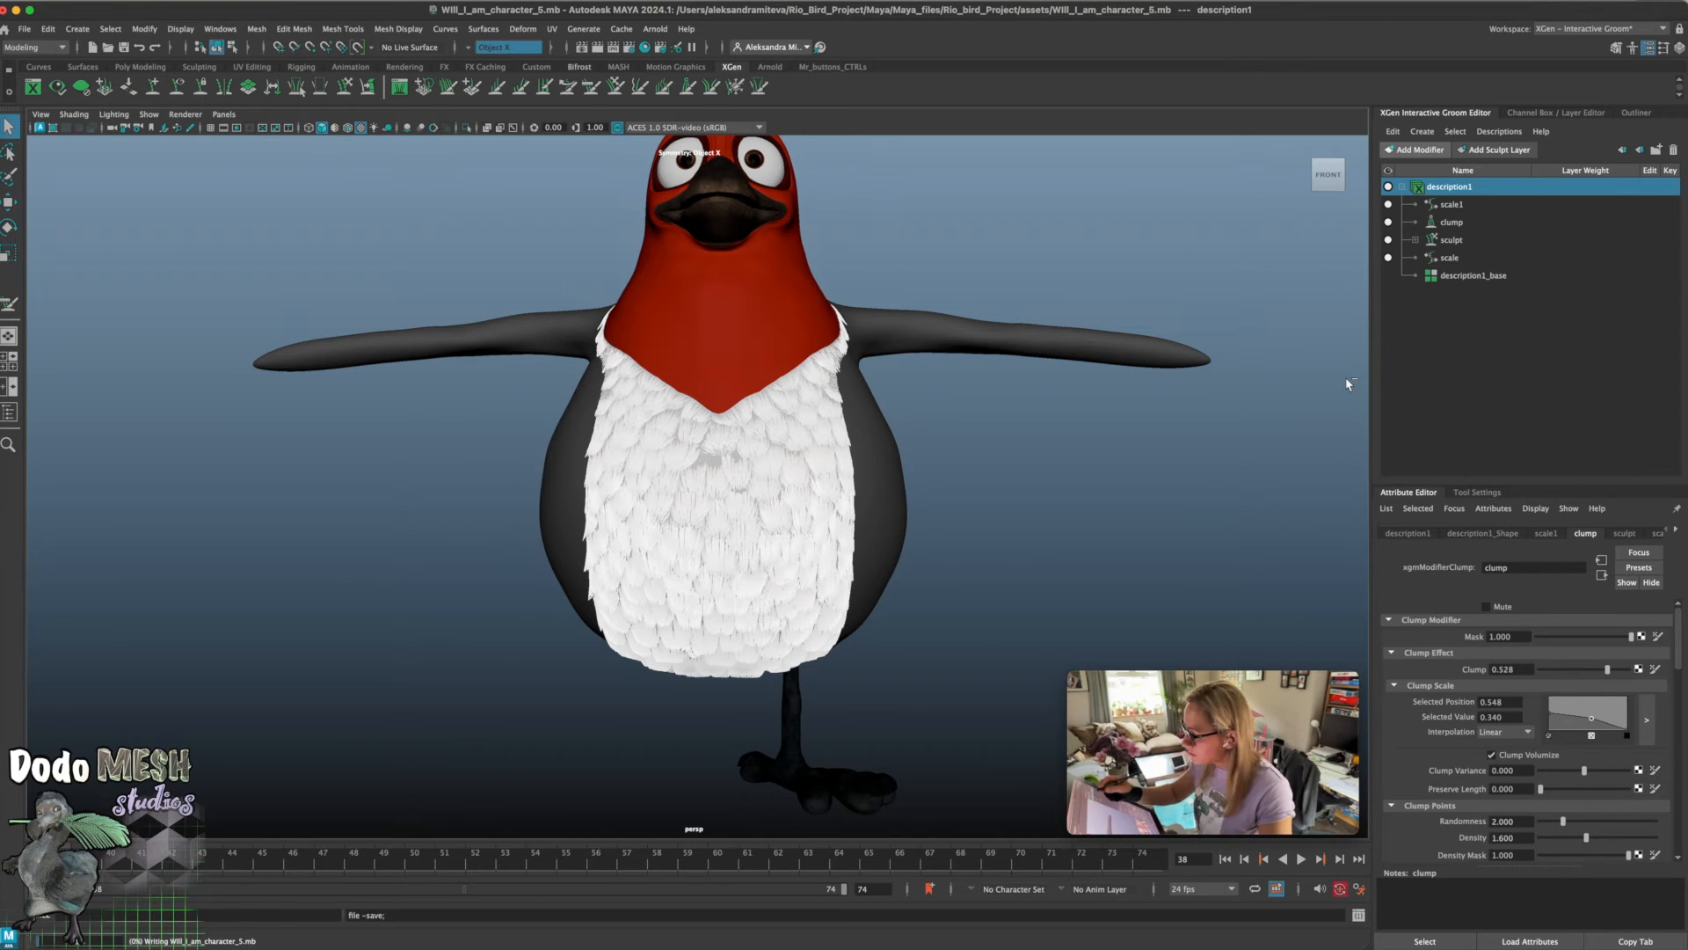
# Add a Noise modifier to description1 and open its settings
pyautogui.click(1417, 150)
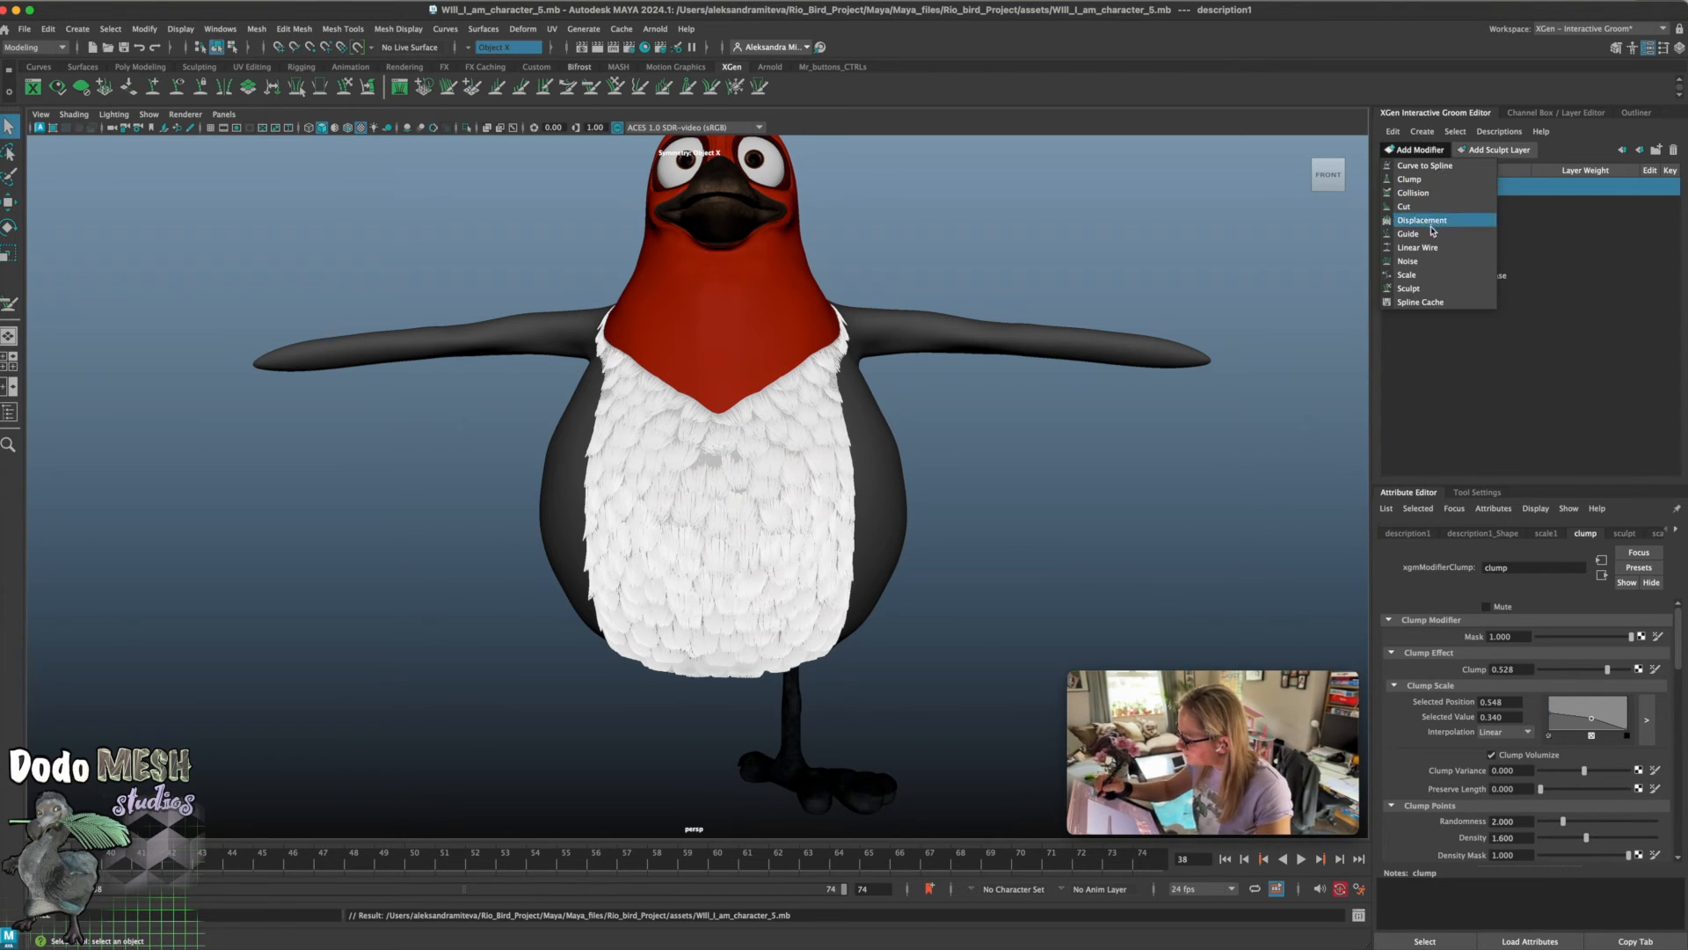
pyautogui.click(1435, 265)
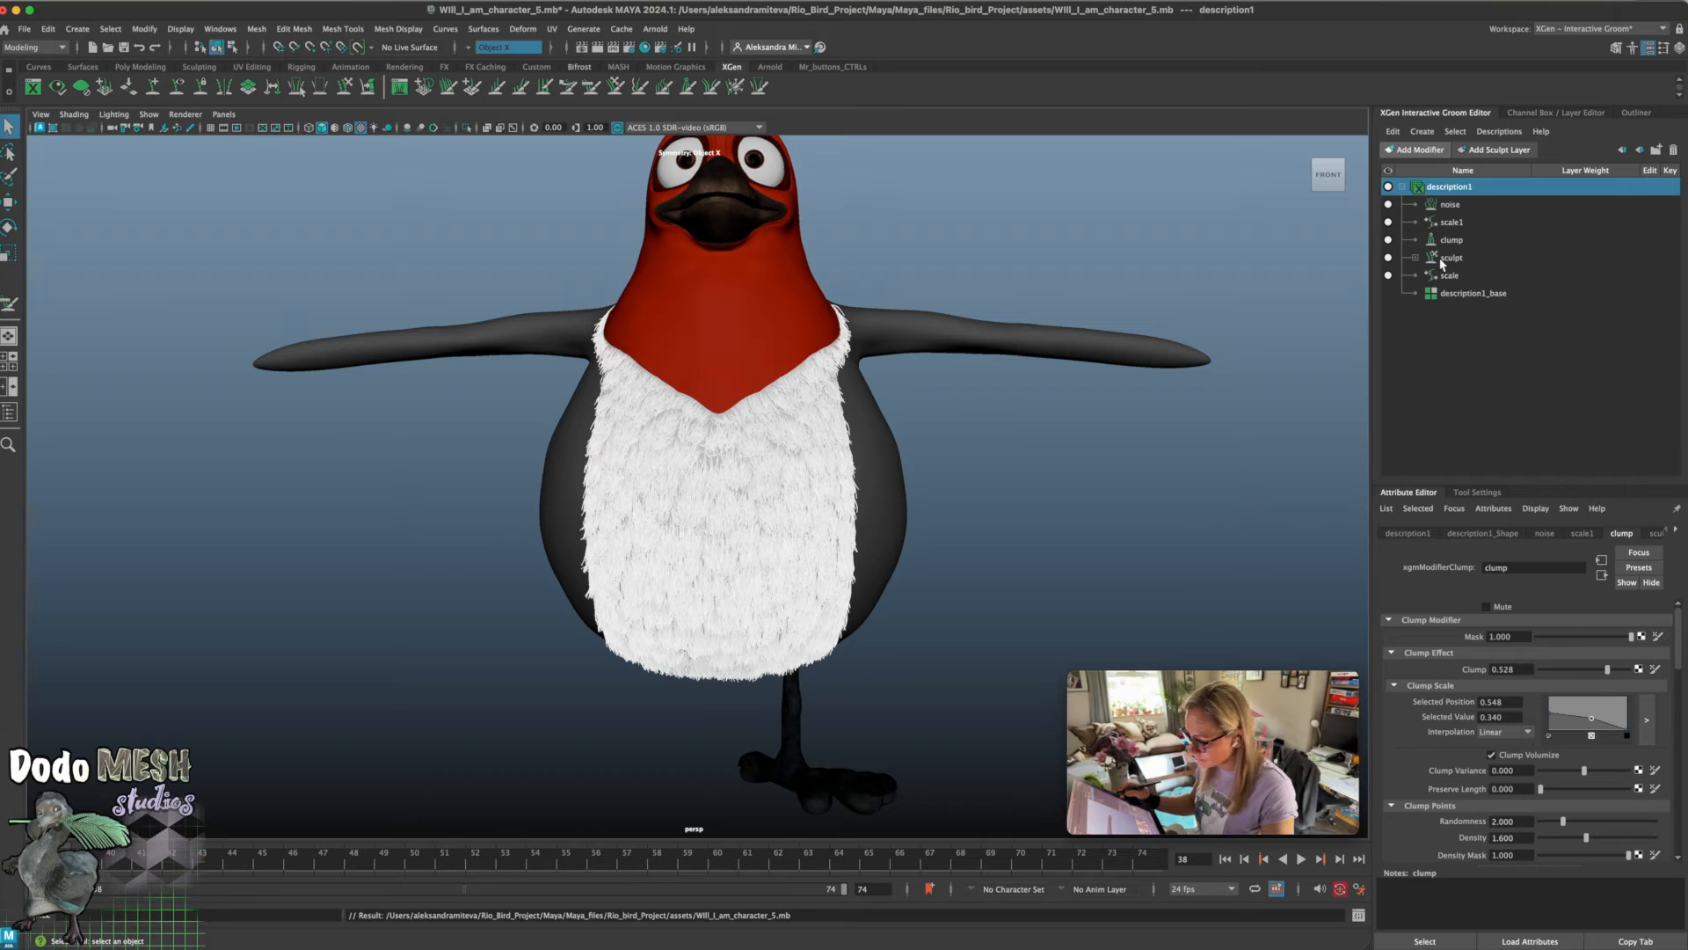
pyautogui.click(1451, 204)
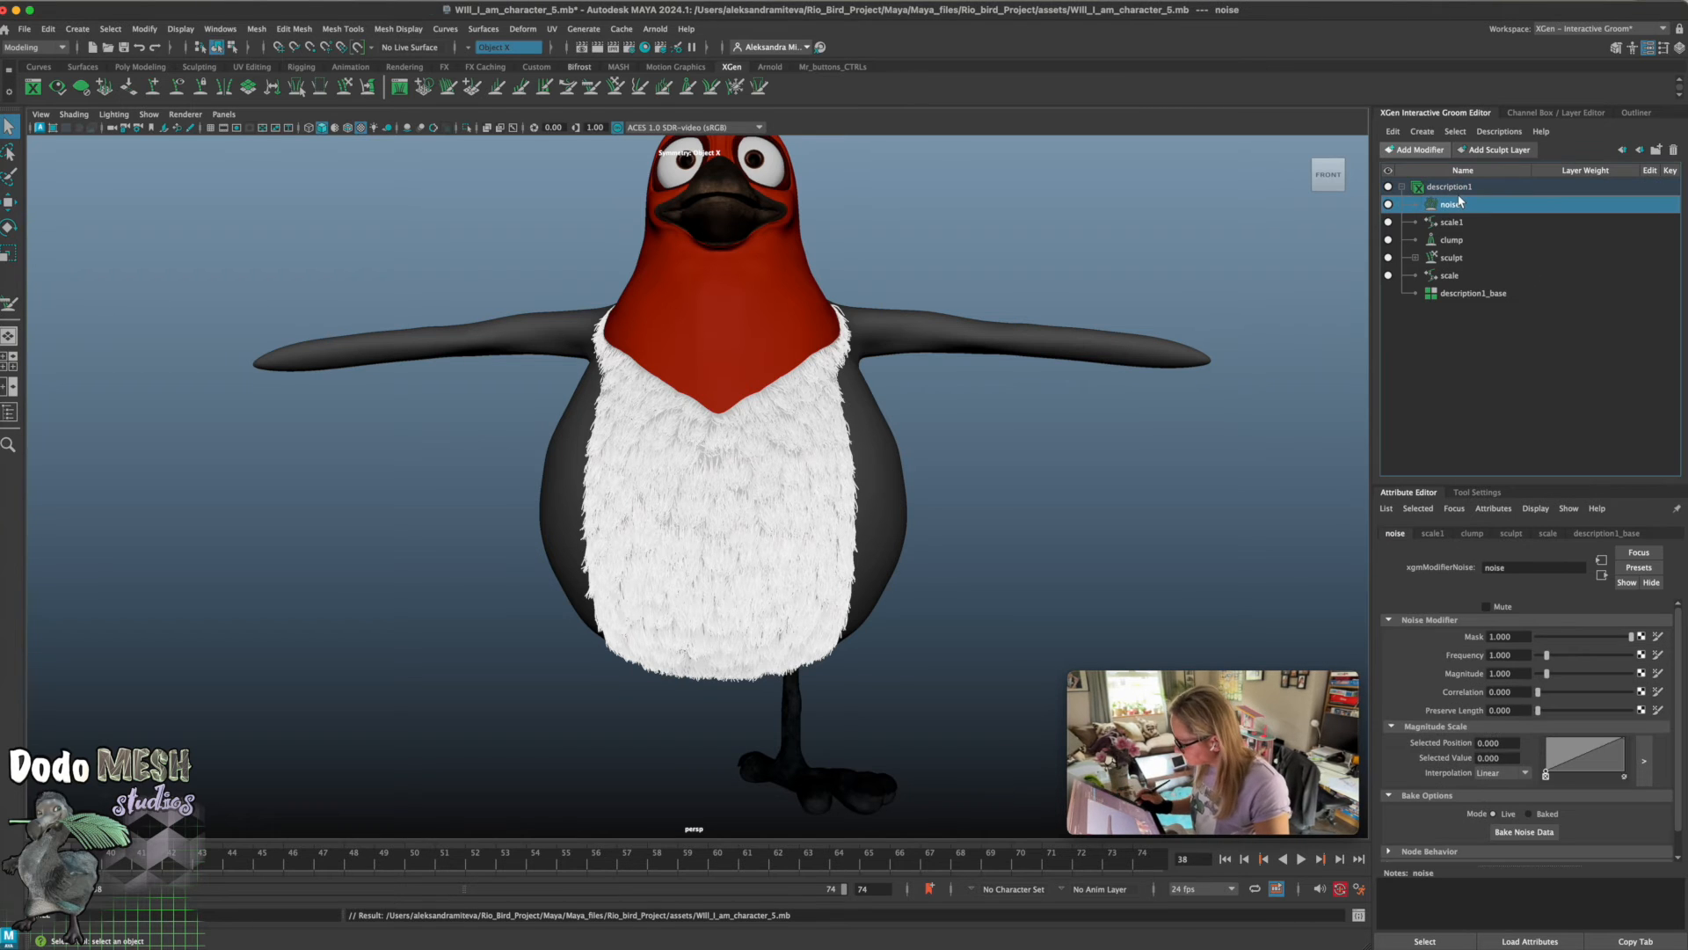
# Try a Frequency of 0.5 on the noise modifier, and lower it to 0.1
pyautogui.click(1505, 655)
pyautogui.write('0.5')
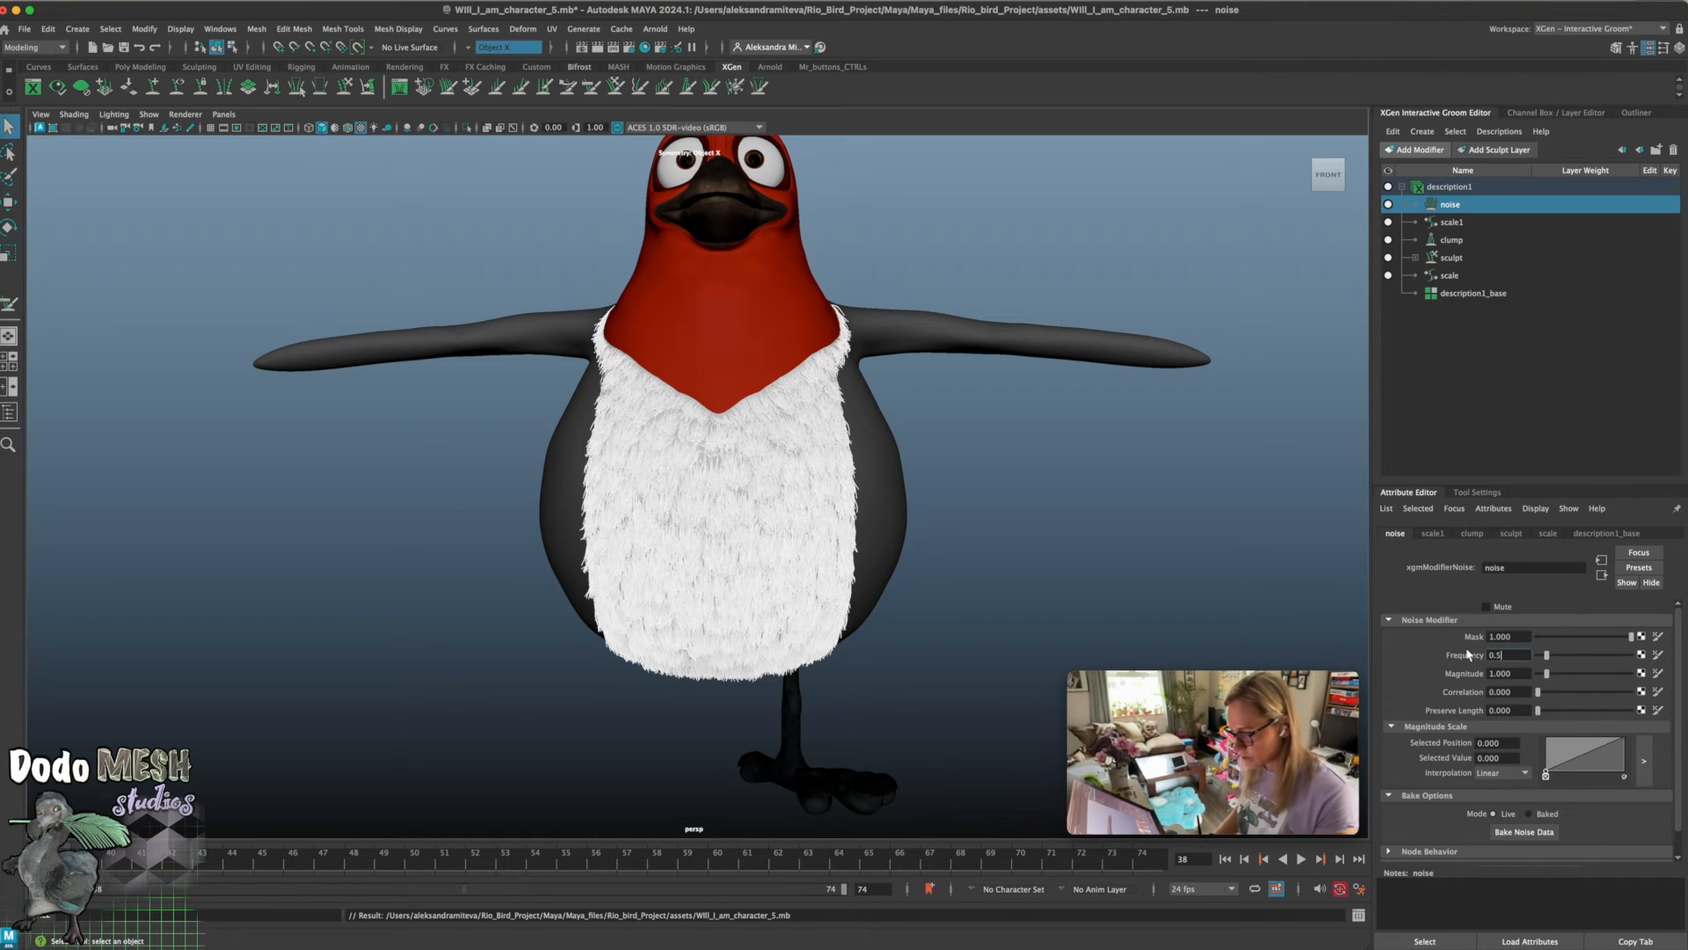
pyautogui.press('Return')
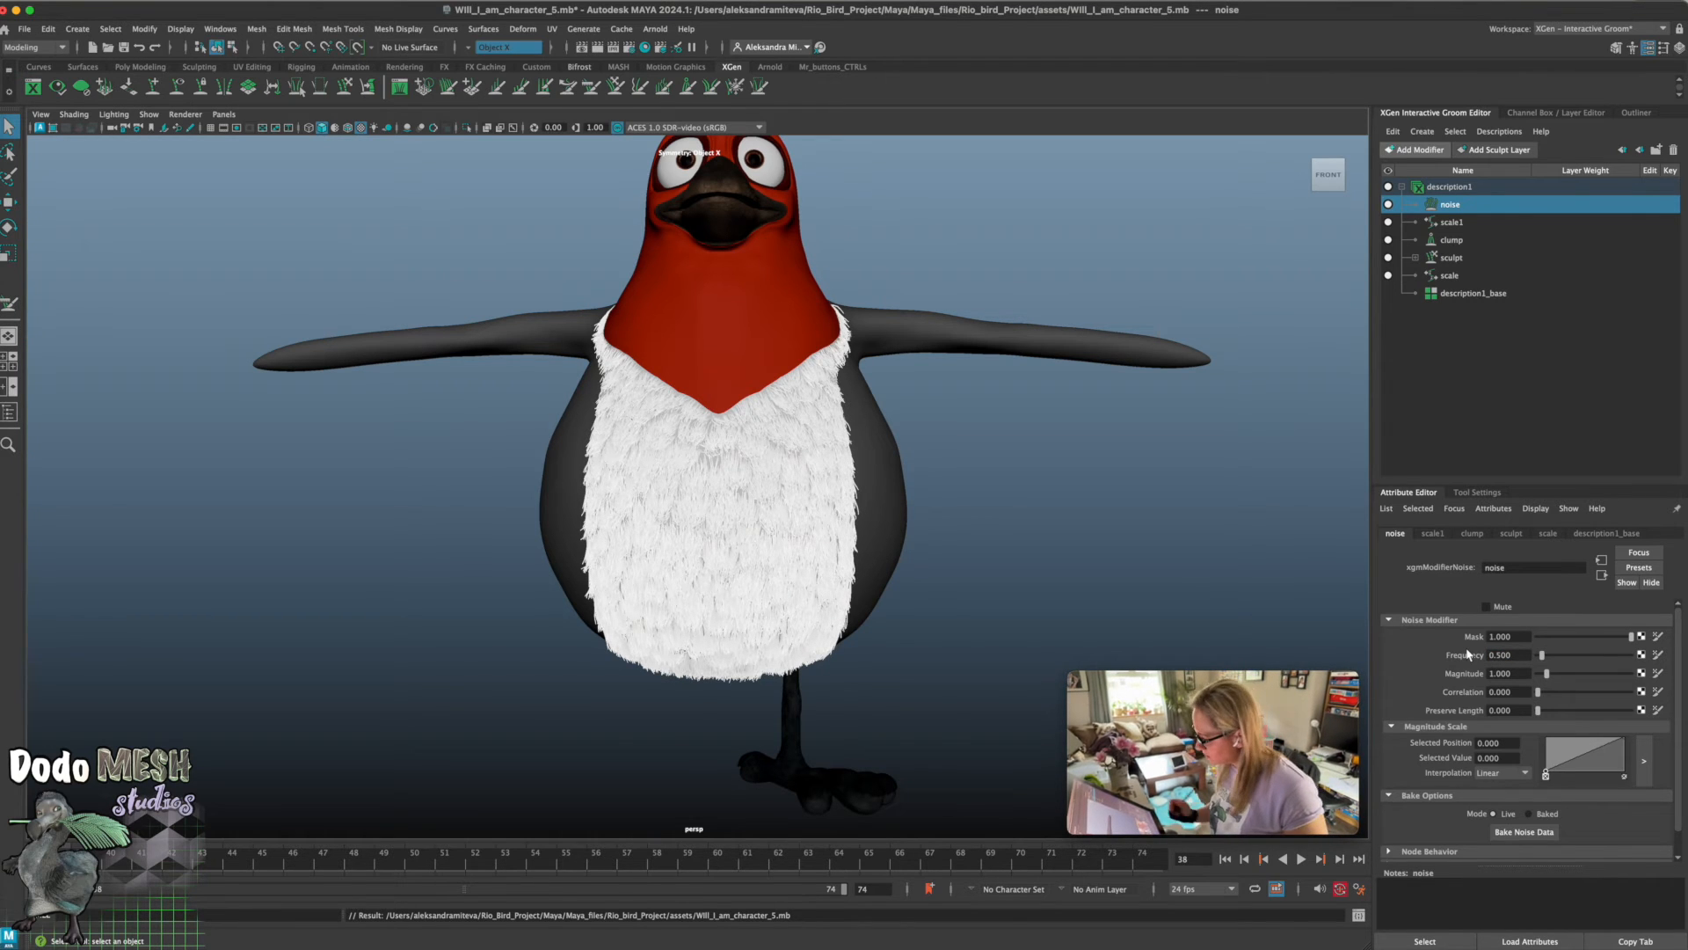
pyautogui.moveTo(1543, 655); pyautogui.dragTo(1581, 655)
pyautogui.doubleClick(1518, 655)
pyautogui.write('0.1')
pyautogui.press('Return')
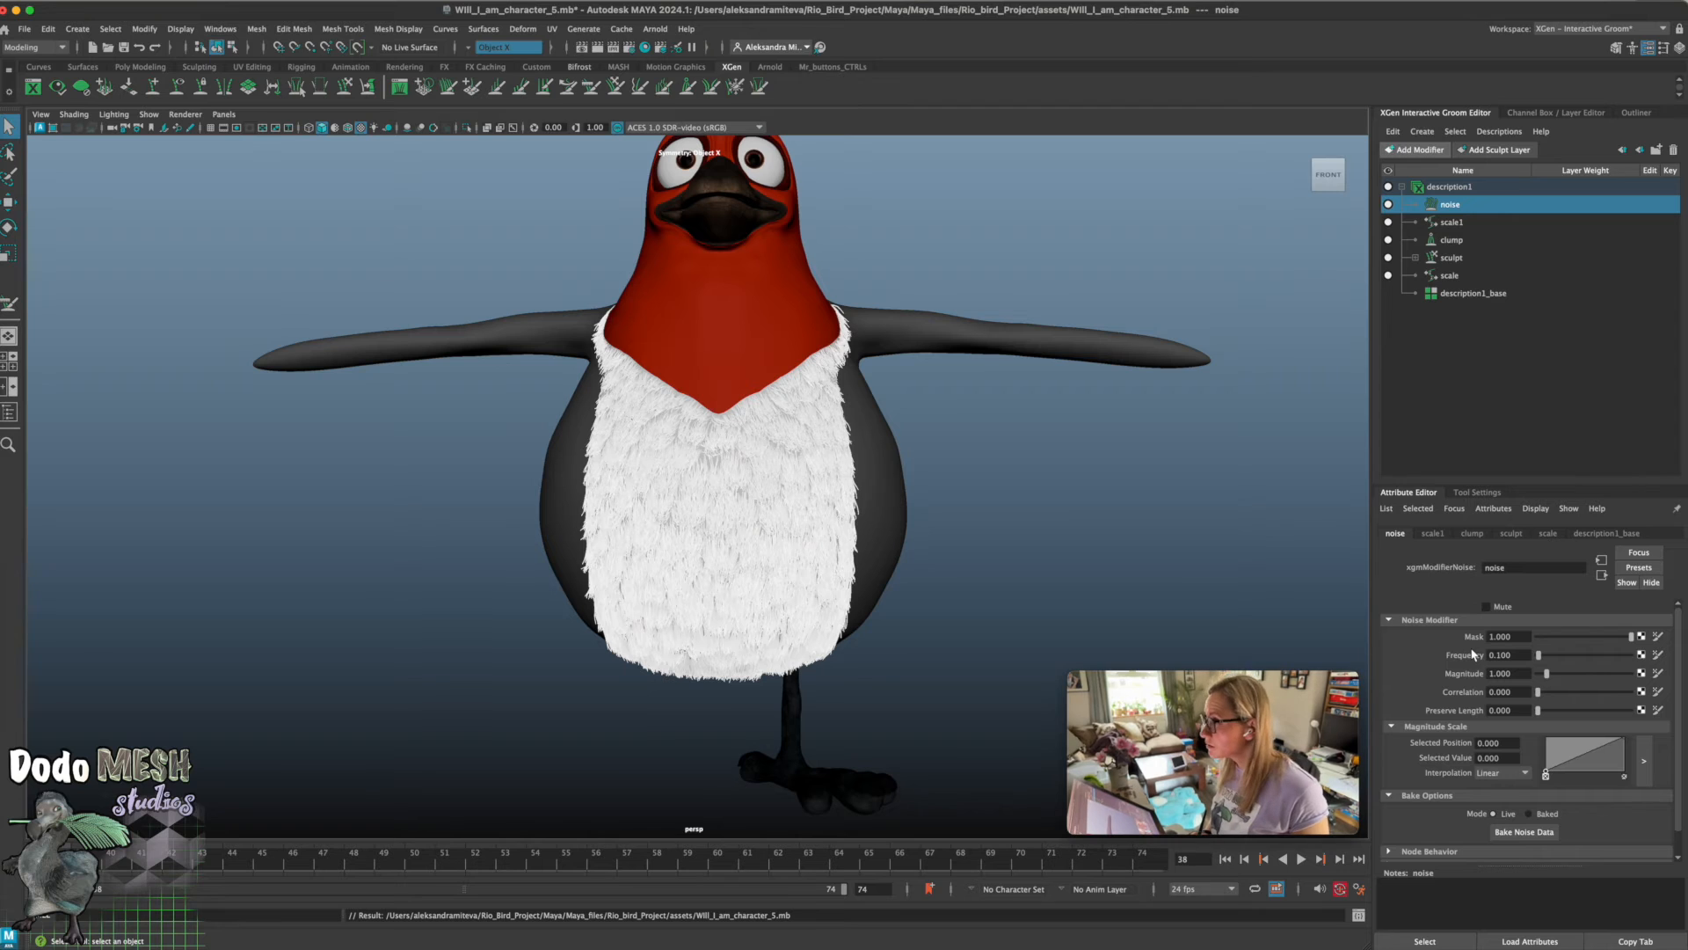
# Set the noise modifier's Frequency to 0.03 and its Magnitude to 0.5
pyautogui.doubleClick(1521, 655)
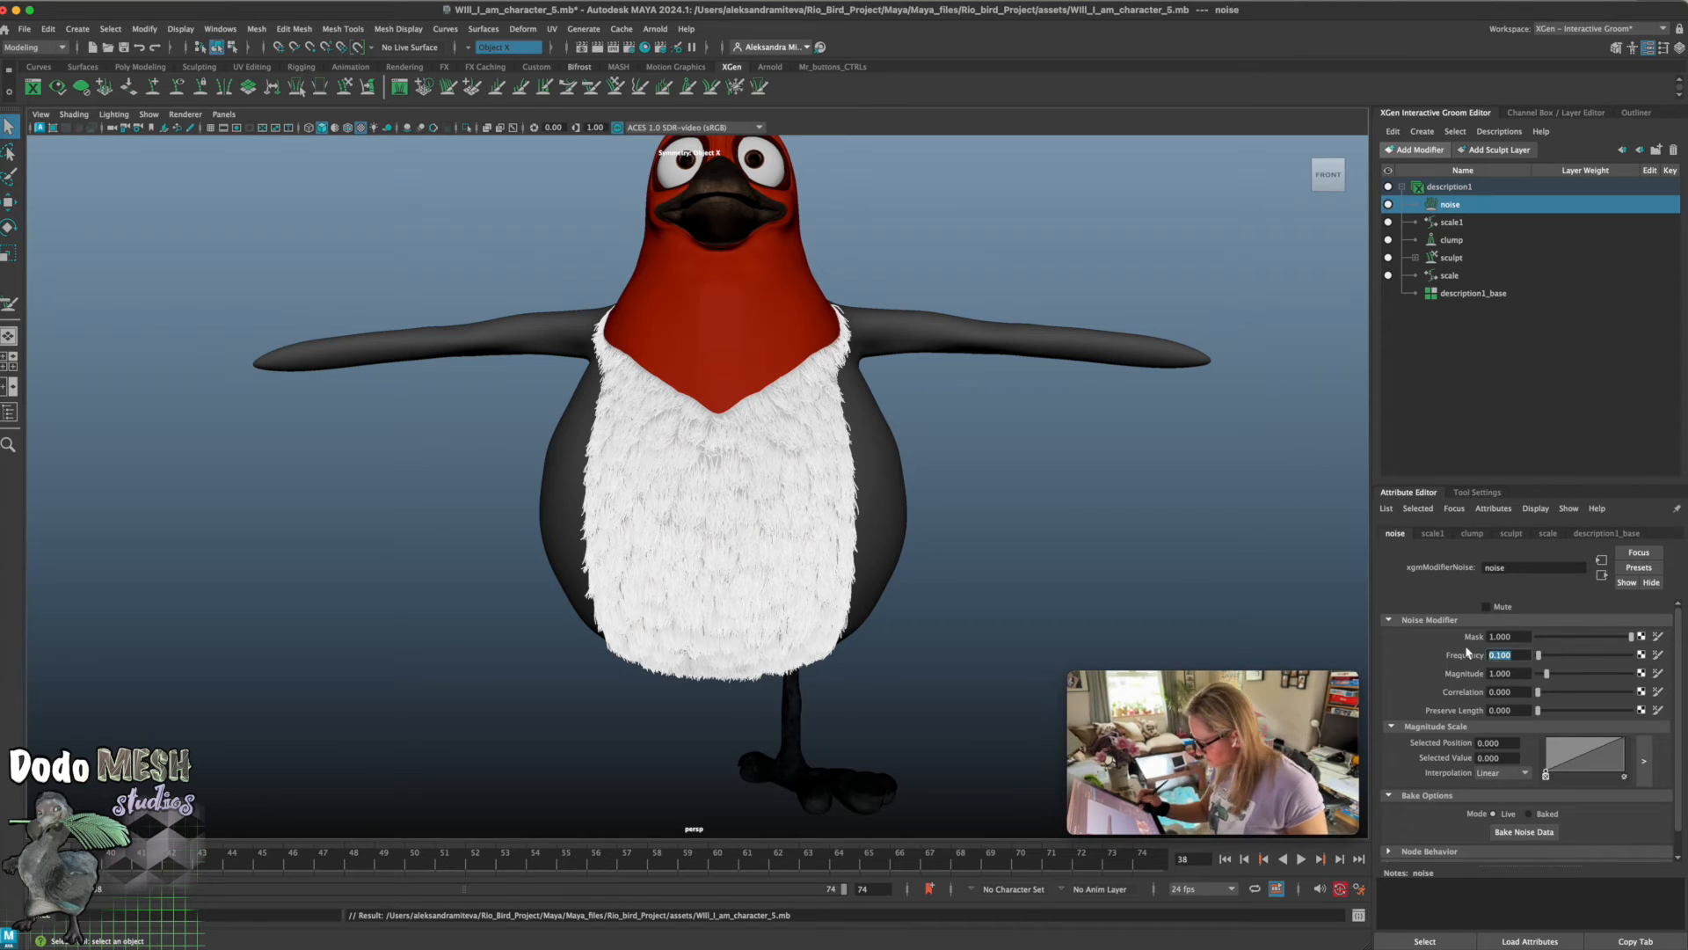
pyautogui.write('0.03')
pyautogui.press('Return')
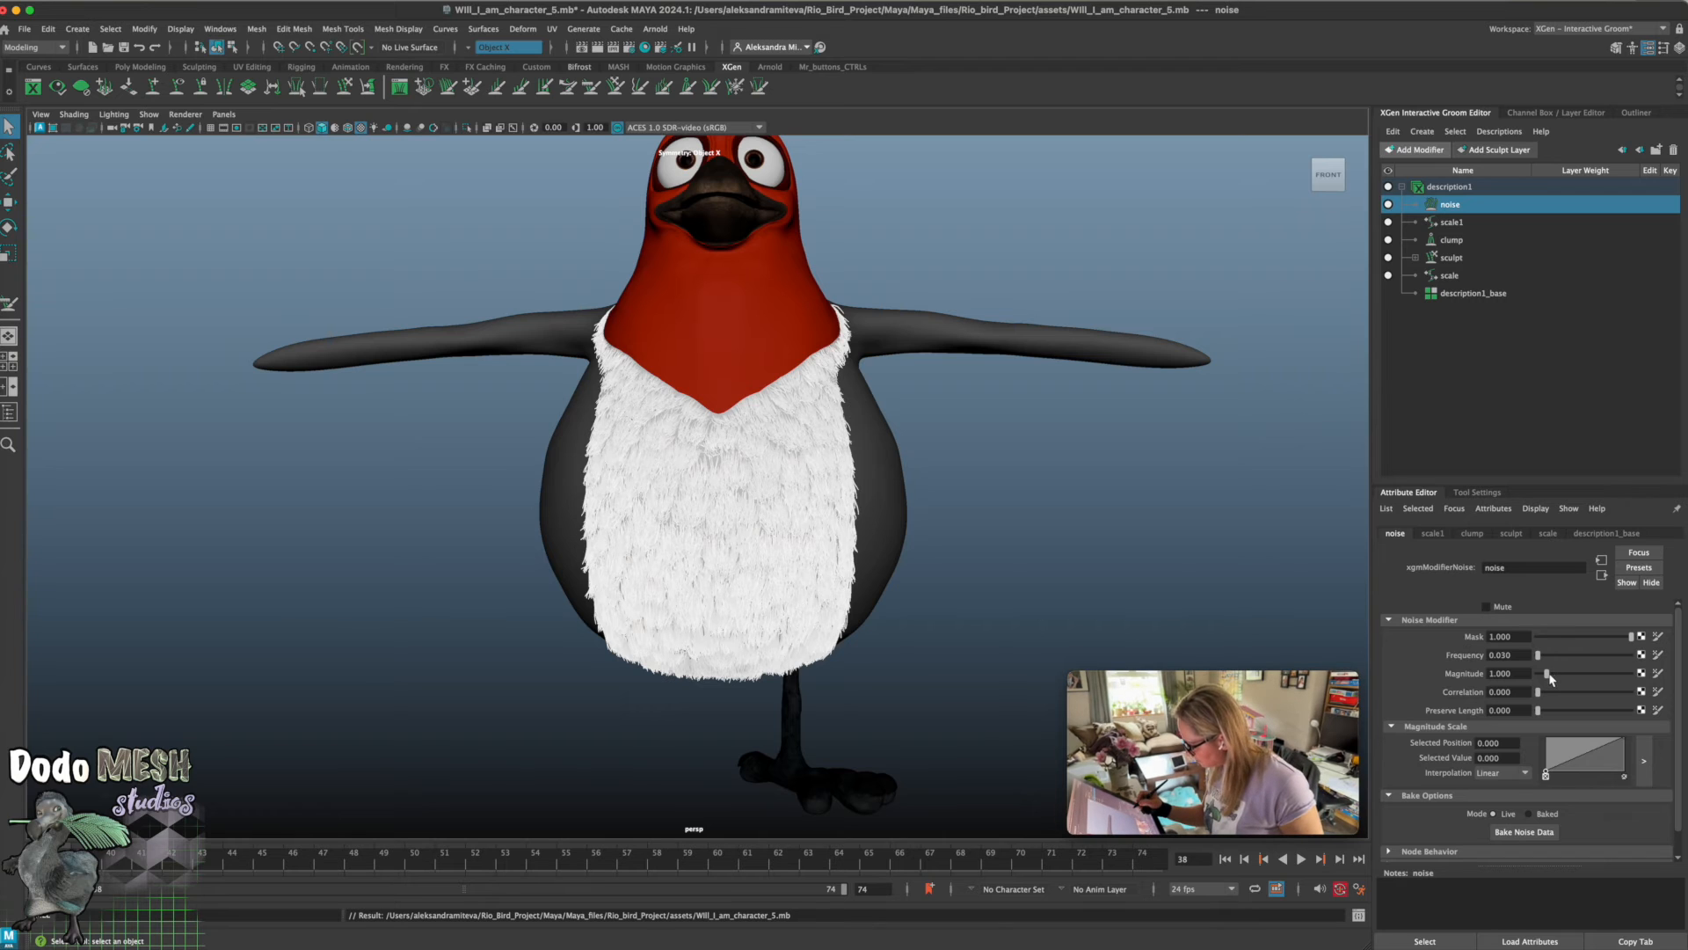
pyautogui.moveTo(1548, 675); pyautogui.dragTo(1475, 675)
pyautogui.write('0')
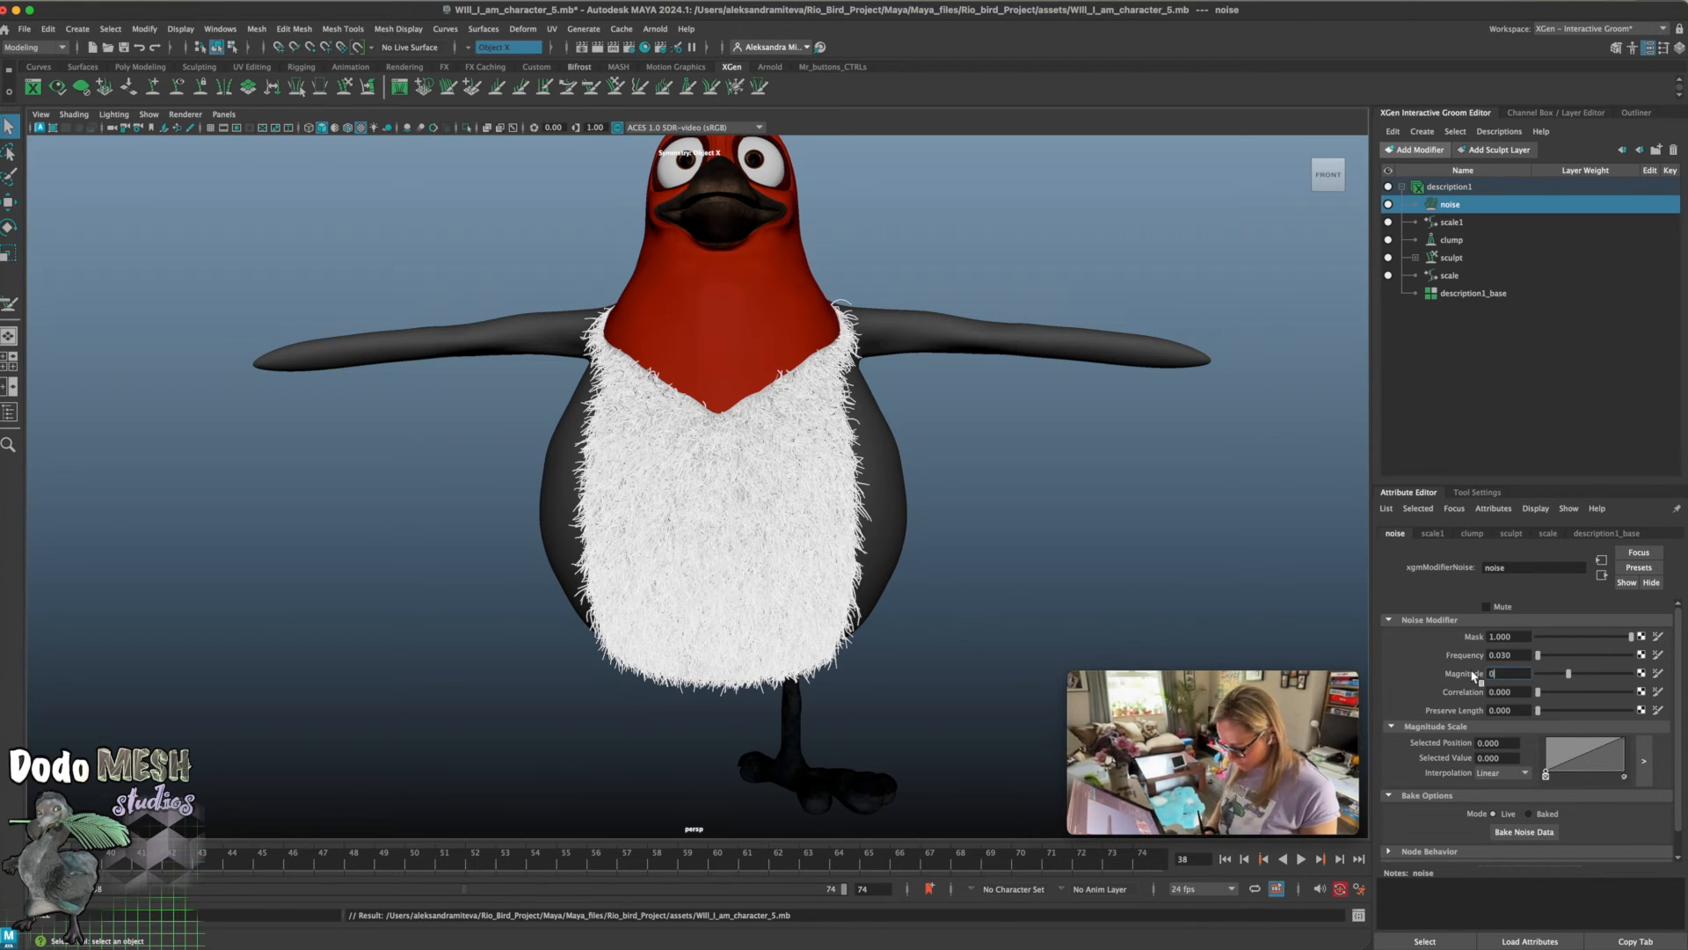
pyautogui.write('.5')
pyautogui.press('Return')
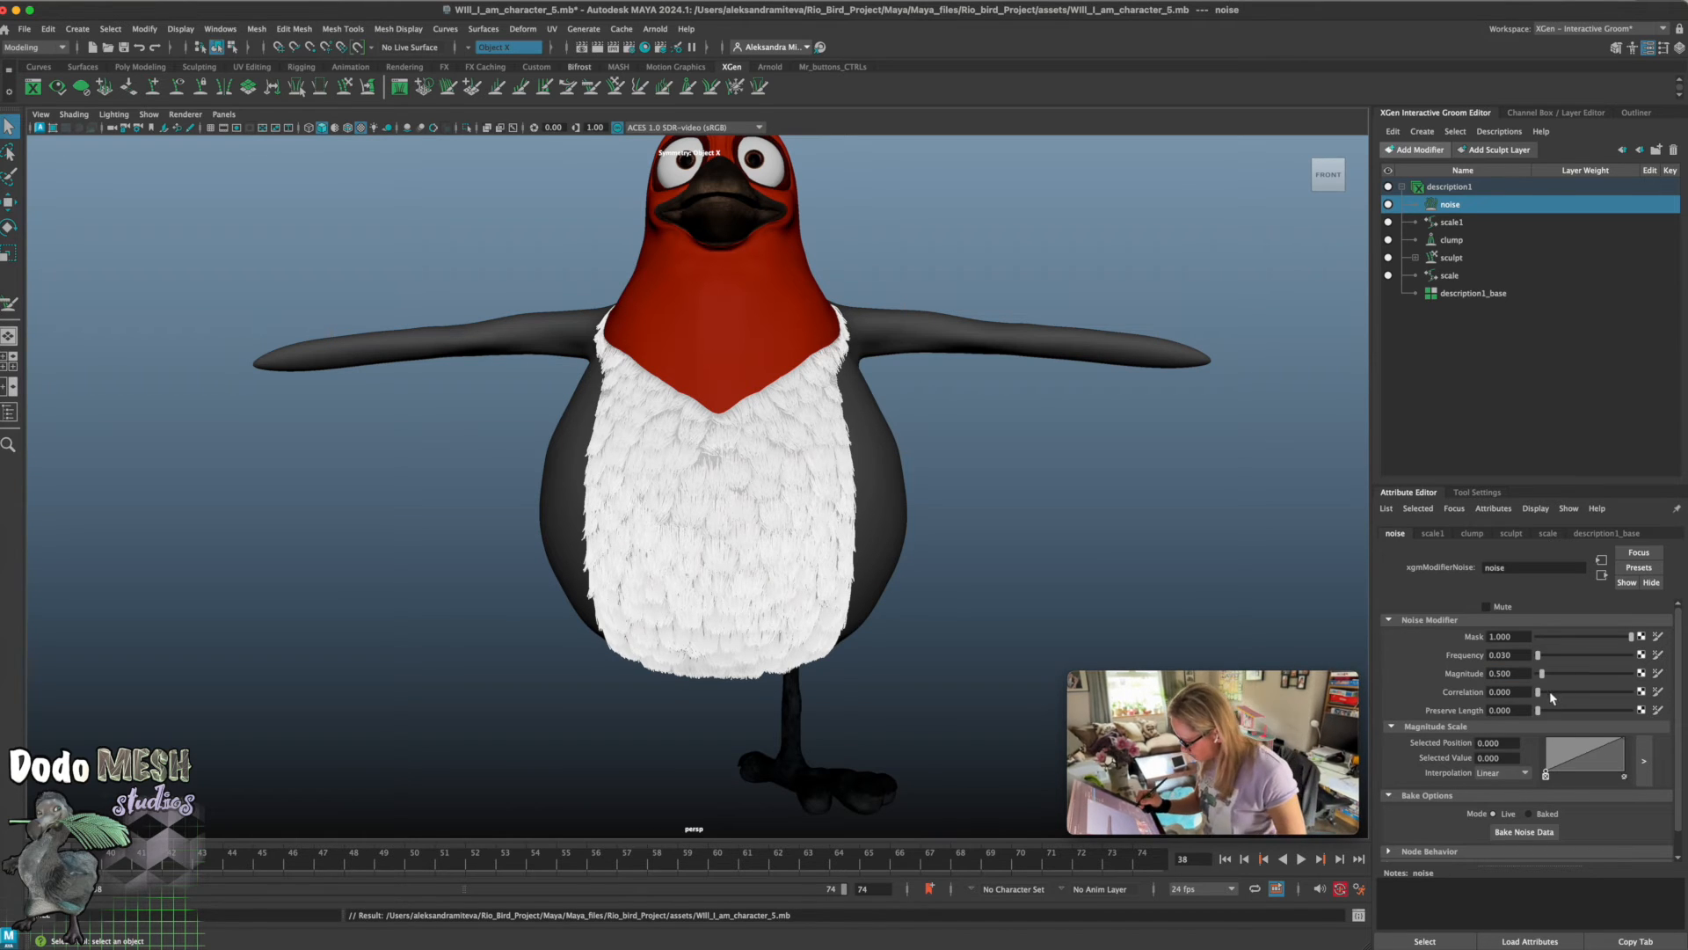
# Try noise Correlation values of 1, 2 and 3, and set it to 4
pyautogui.moveTo(1538, 693); pyautogui.dragTo(1480, 694)
pyautogui.write('1')
pyautogui.press('Return')
pyautogui.write('2')
pyautogui.press('Return')
pyautogui.write('3')
pyautogui.press('Return')
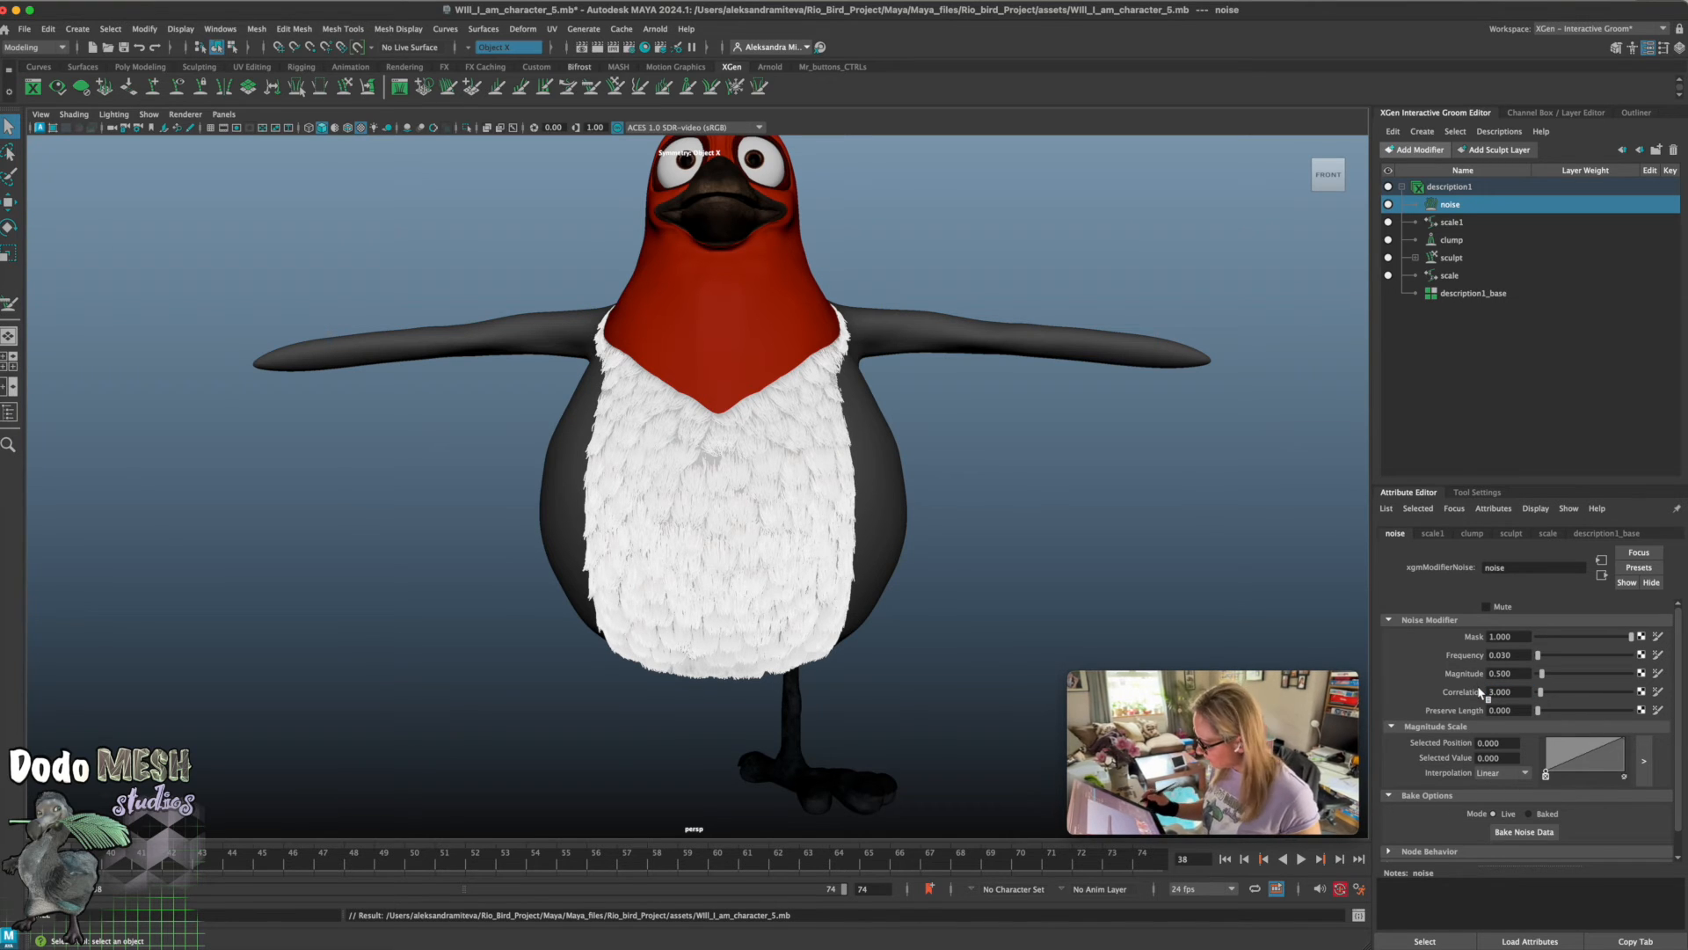
pyautogui.moveTo(1520, 692); pyautogui.dragTo(1477, 691)
pyautogui.write('4')
pyautogui.press('Return')
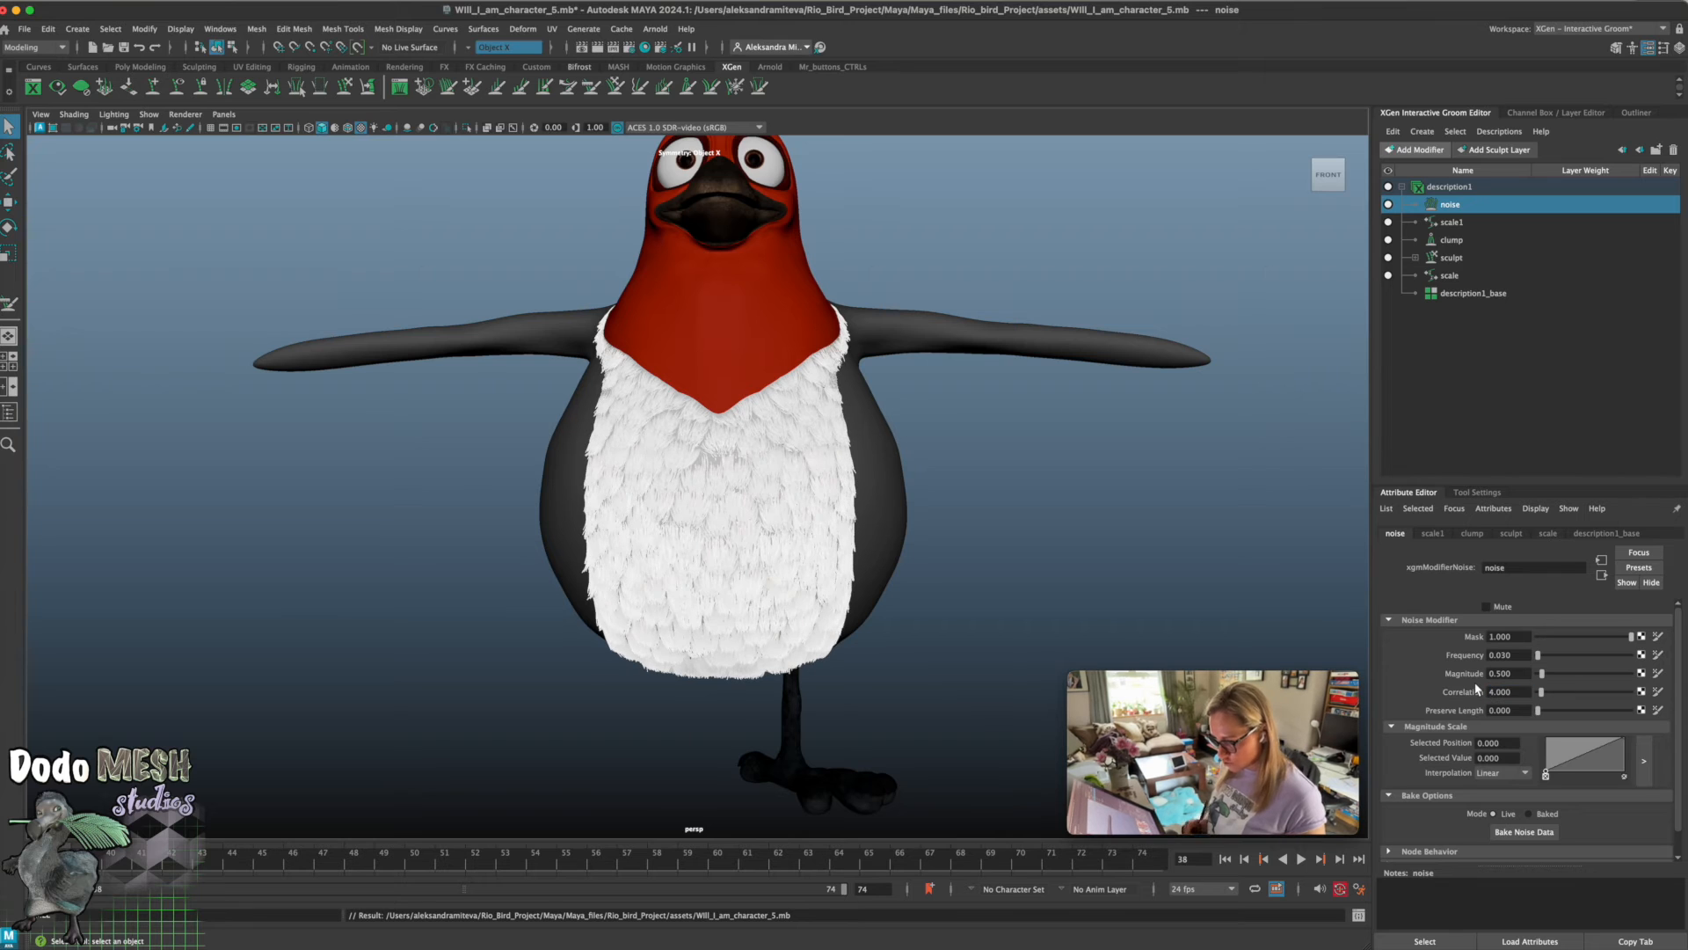
pyautogui.moveTo(901, 671)
pyautogui.keyDown('alt'); pyautogui.mouseDown()
pyautogui.moveTo(886, 675)
pyautogui.moveTo(900, 659)
pyautogui.mouseUp(); pyautogui.keyUp('alt')
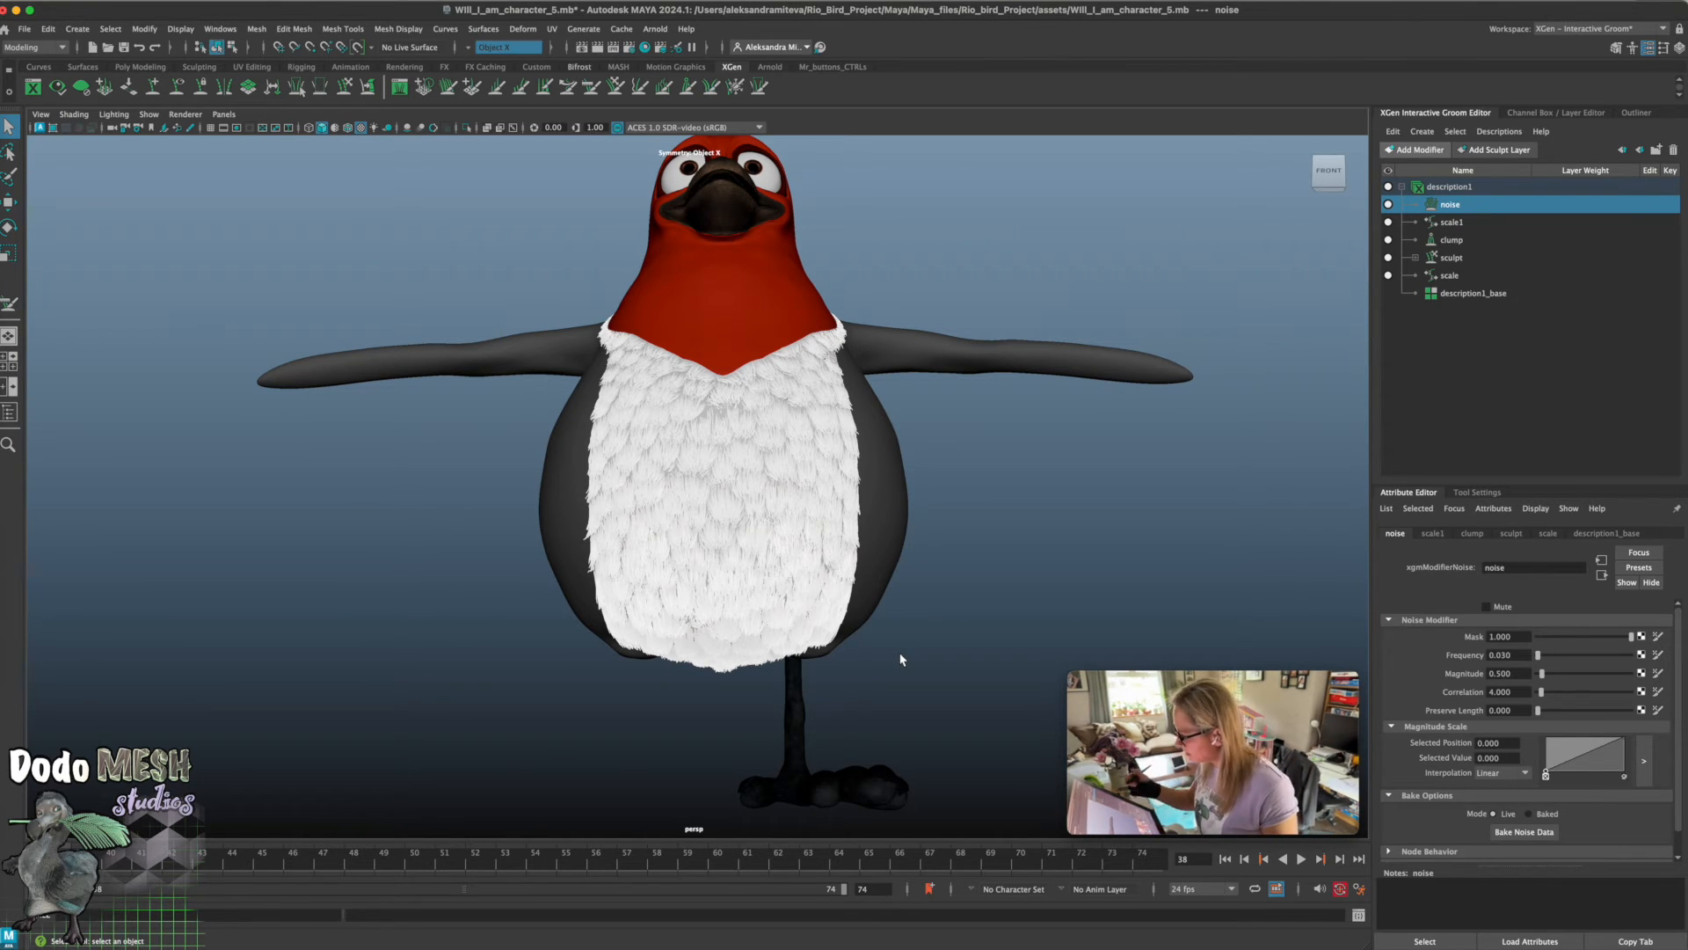
# Try moving the middle and end points of the clump modifier's Clump Scale ramp, and undo the changes
pyautogui.click(1472, 531)
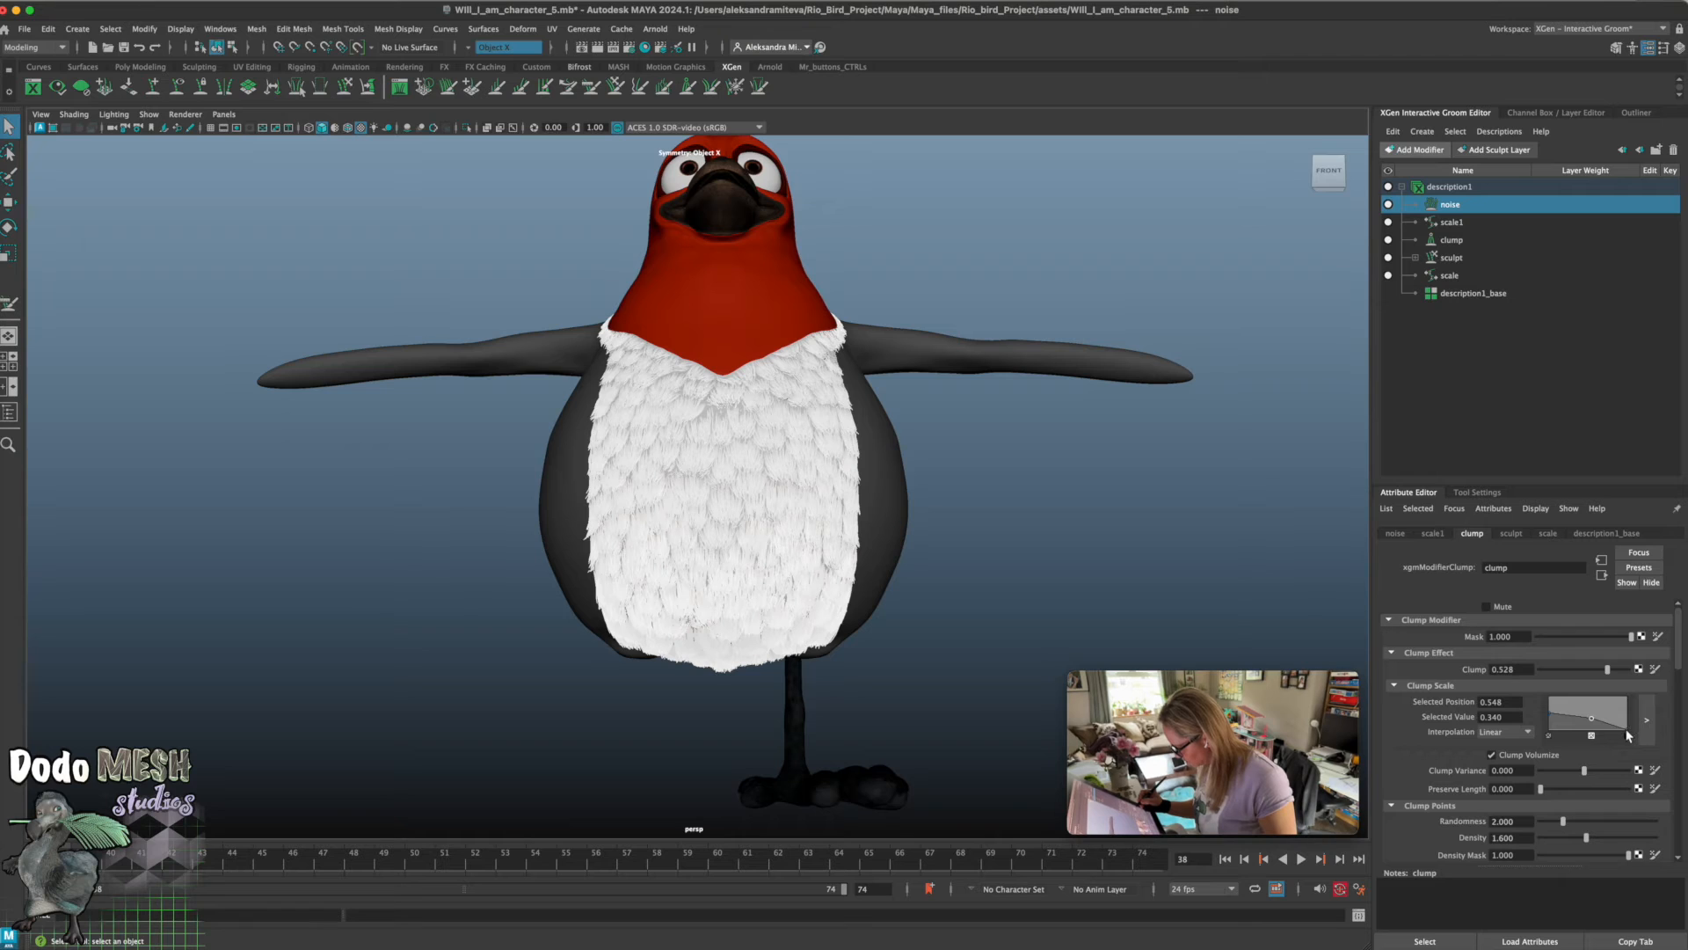
pyautogui.scroll(-3, 1679, 655)
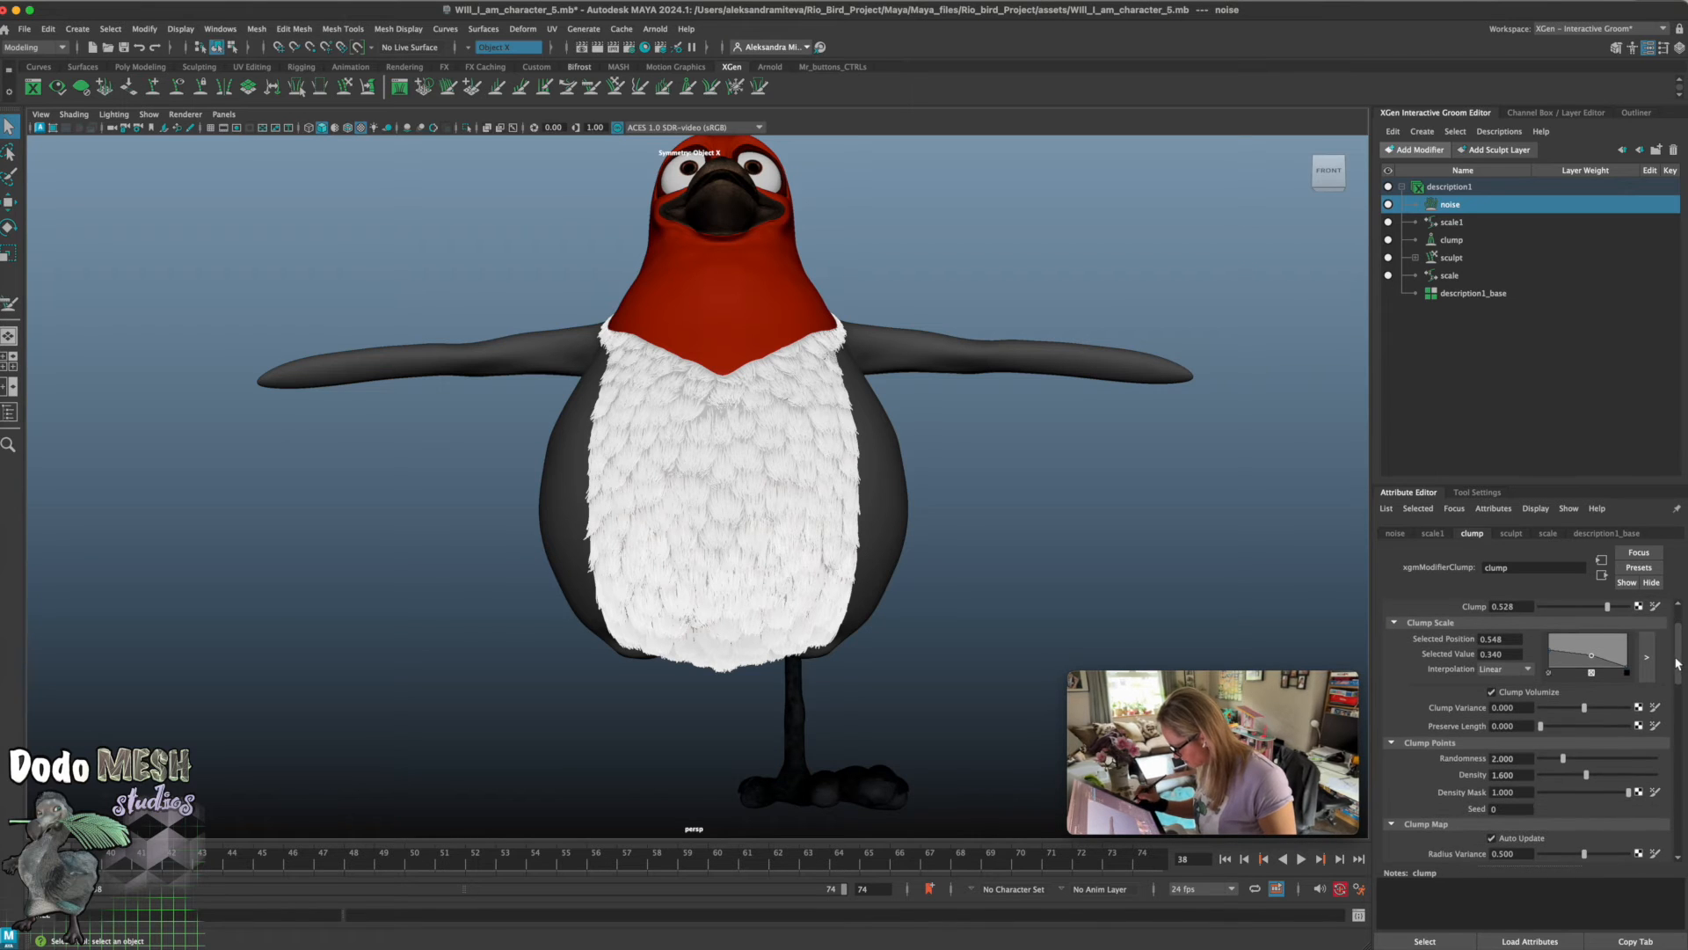
pyautogui.click(1603, 672)
pyautogui.moveTo(1603, 672); pyautogui.dragTo(1588, 672)
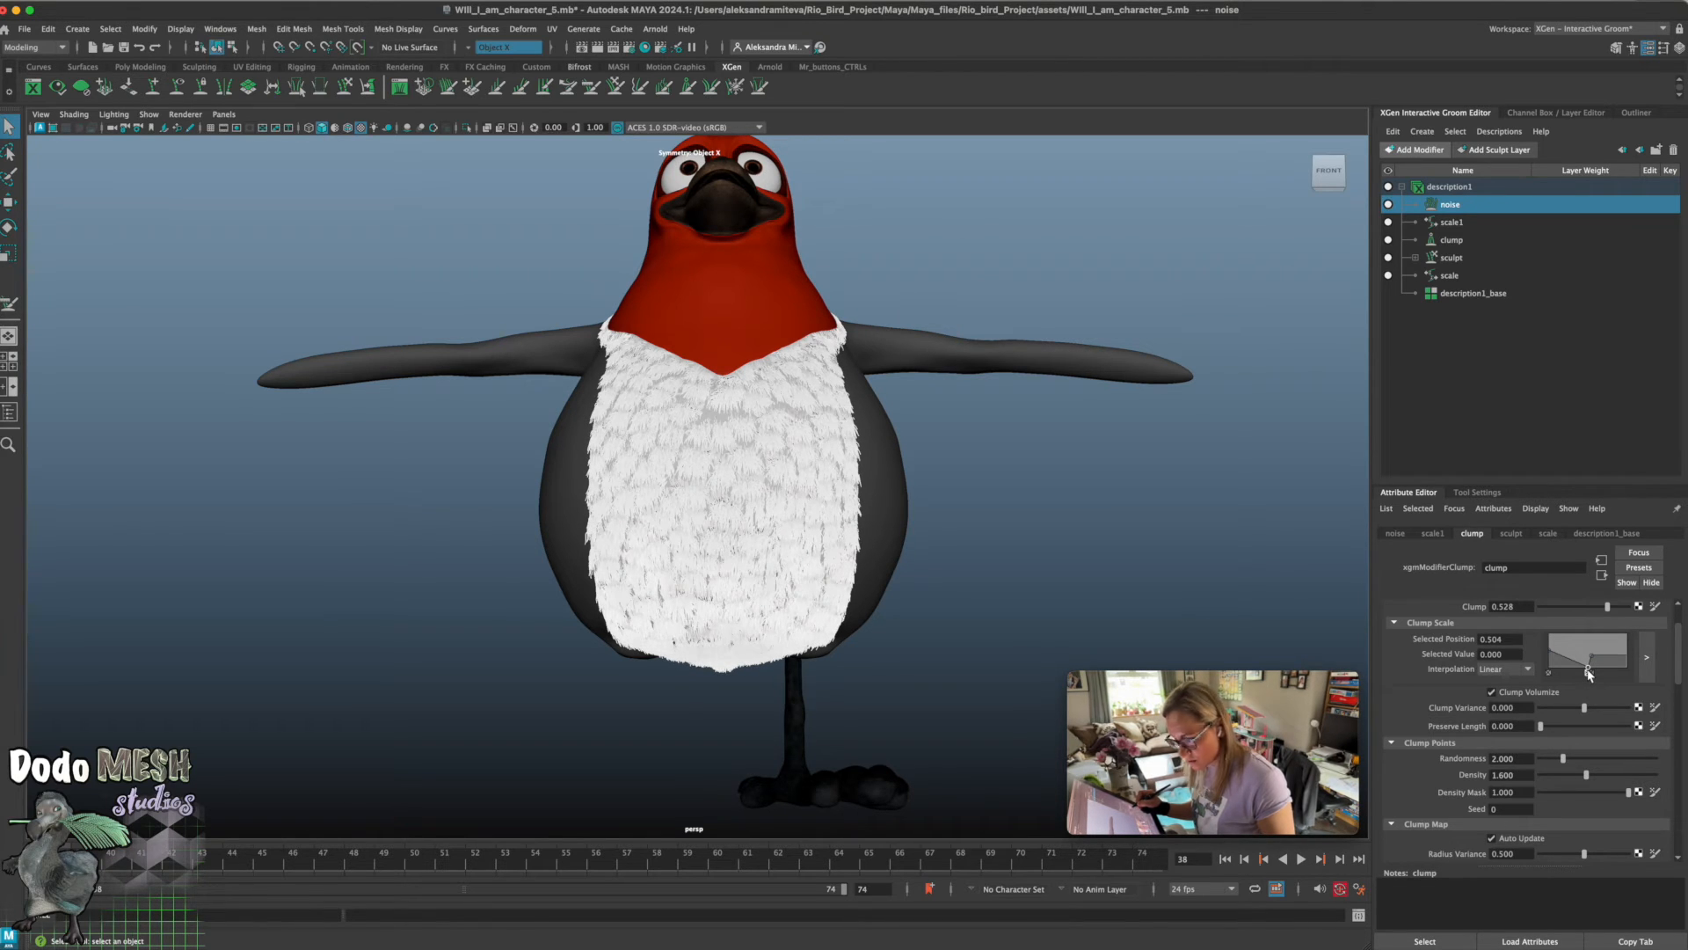
pyautogui.click(1626, 672)
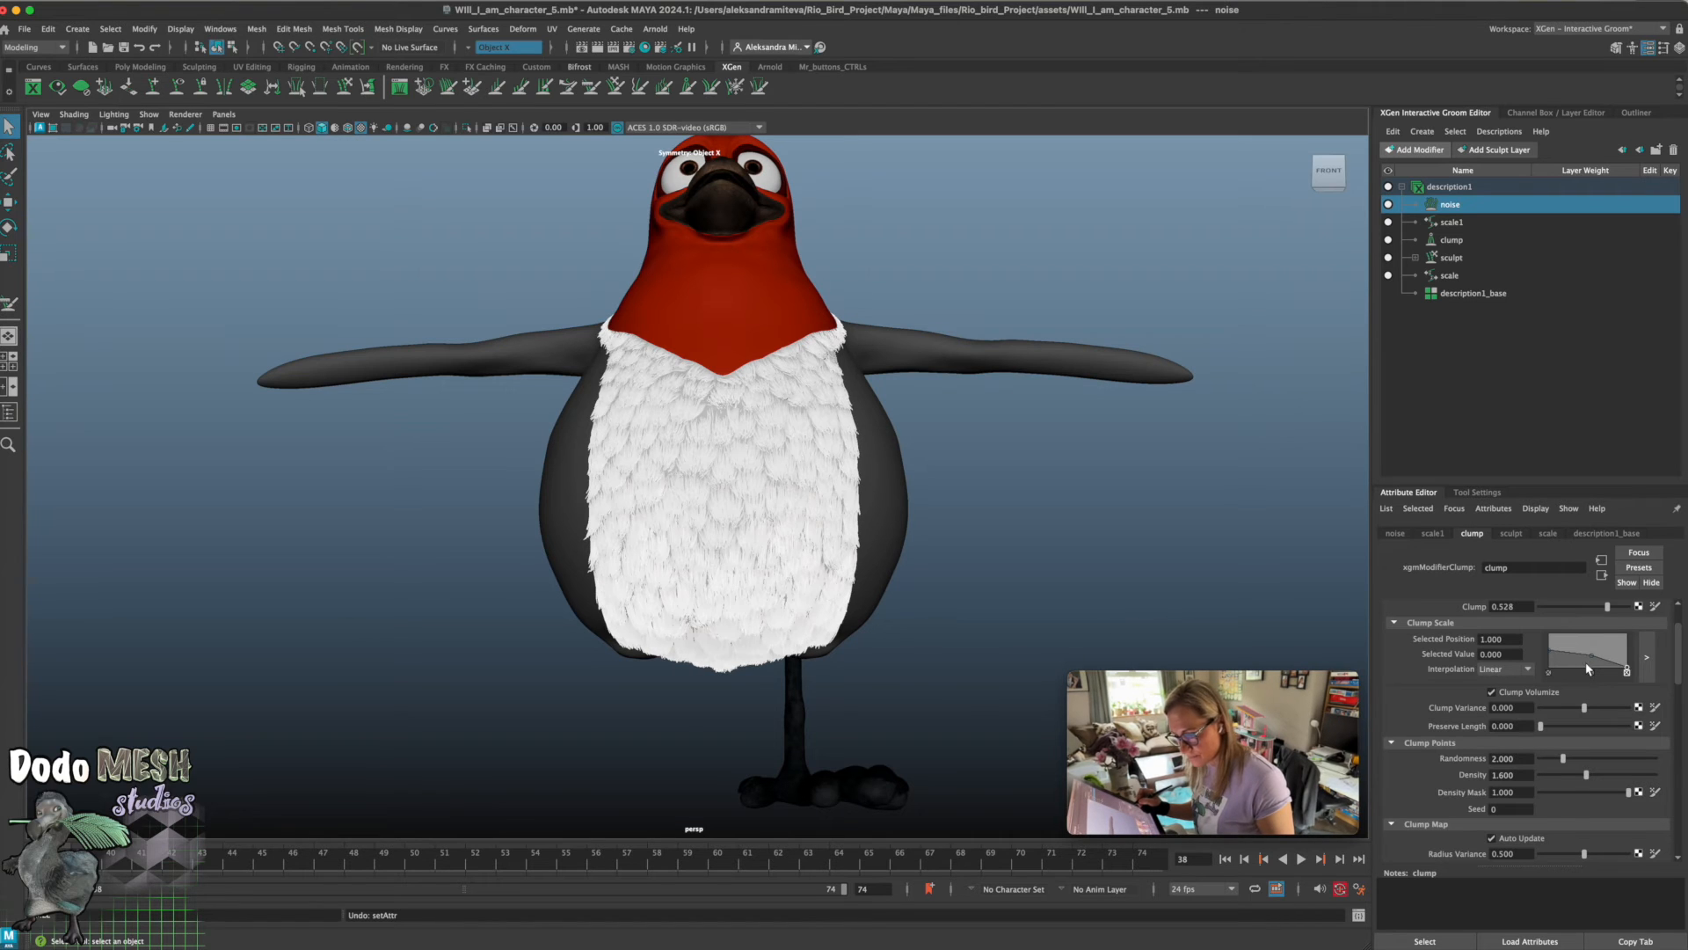
pyautogui.moveTo(1628, 673)
pyautogui.mouseDown()
pyautogui.moveTo(1609, 672)
pyautogui.moveTo(1649, 679)
pyautogui.mouseUp()
pyautogui.click(1598, 661)
pyautogui.moveTo(1601, 661); pyautogui.dragTo(1620, 673)
pyautogui.keyDown('alt'); pyautogui.moveTo(975, 666); pyautogui.dragTo(978, 674); pyautogui.keyUp('alt')
pyautogui.press('z')
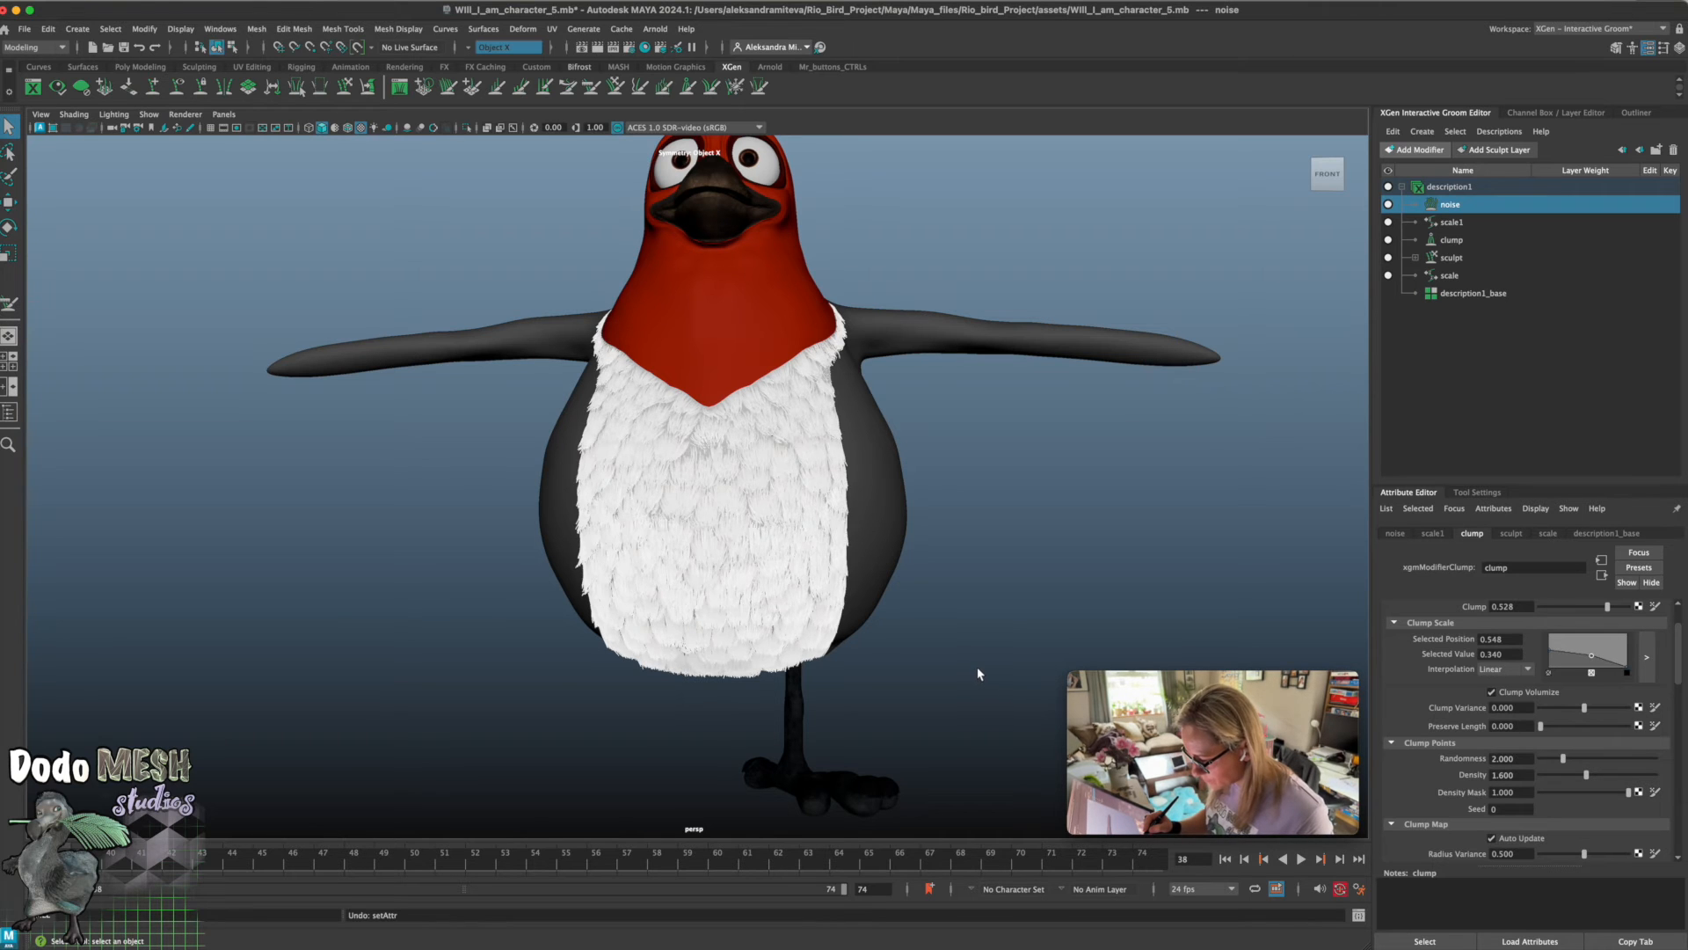
pyautogui.keyDown('alt'); pyautogui.moveTo(969, 714); pyautogui.dragTo(965, 712); pyautogui.keyUp('alt')
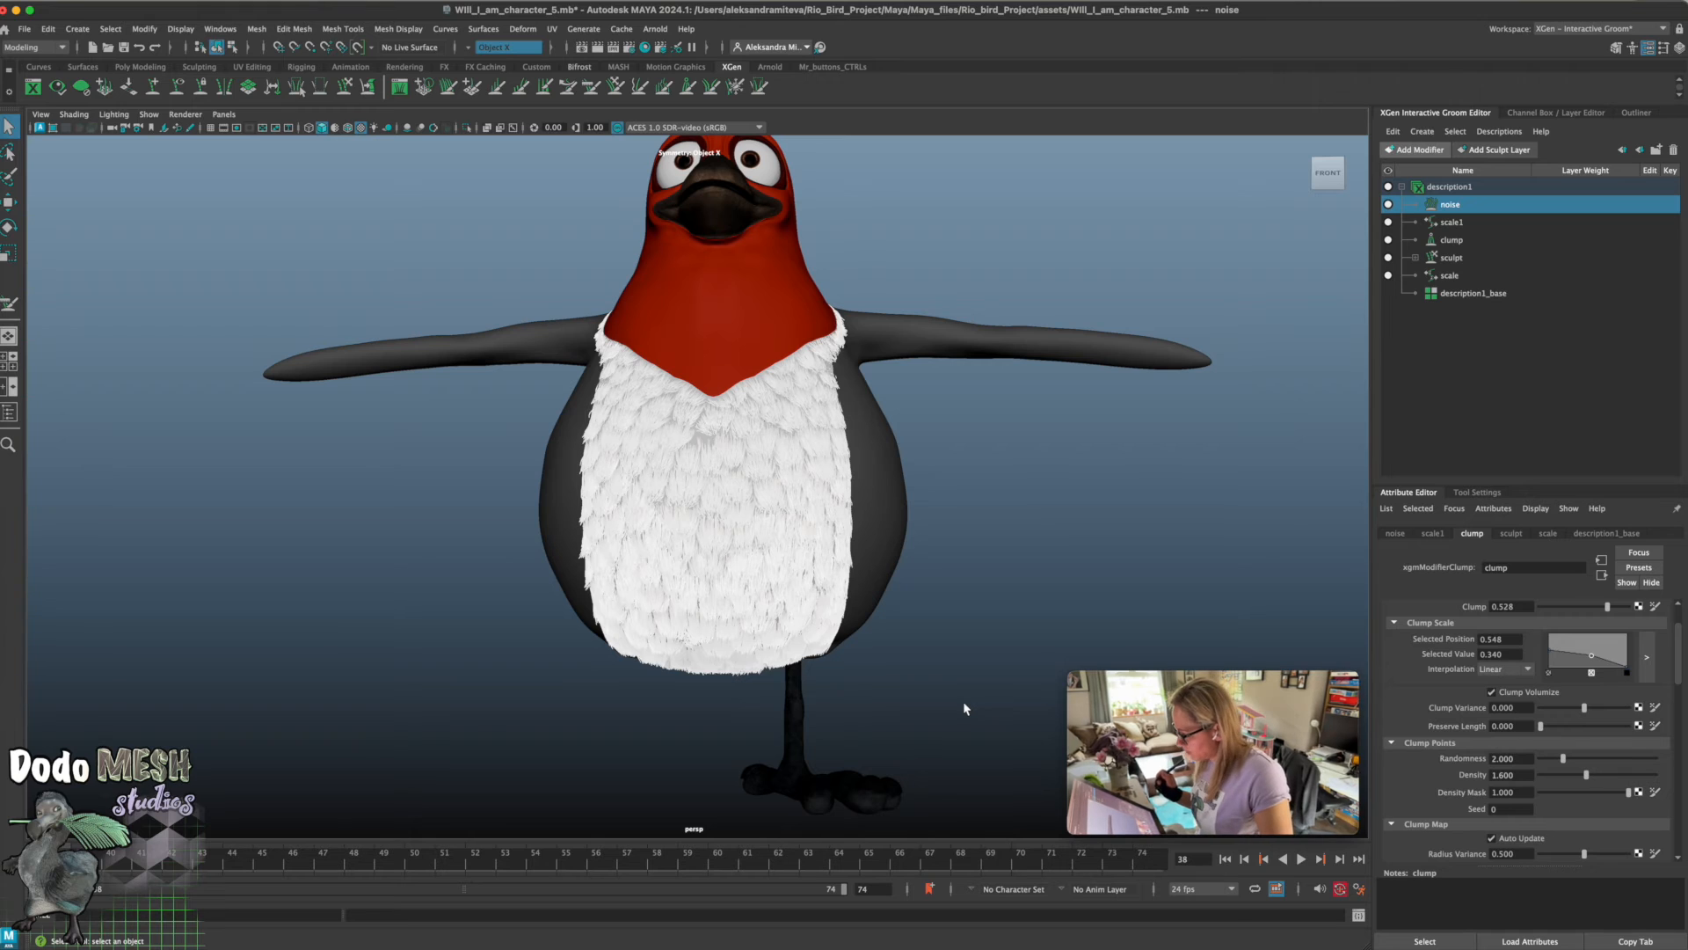
# Try a Scale of 0.4 on the scale1 modifier and undo it
pyautogui.click(1433, 533)
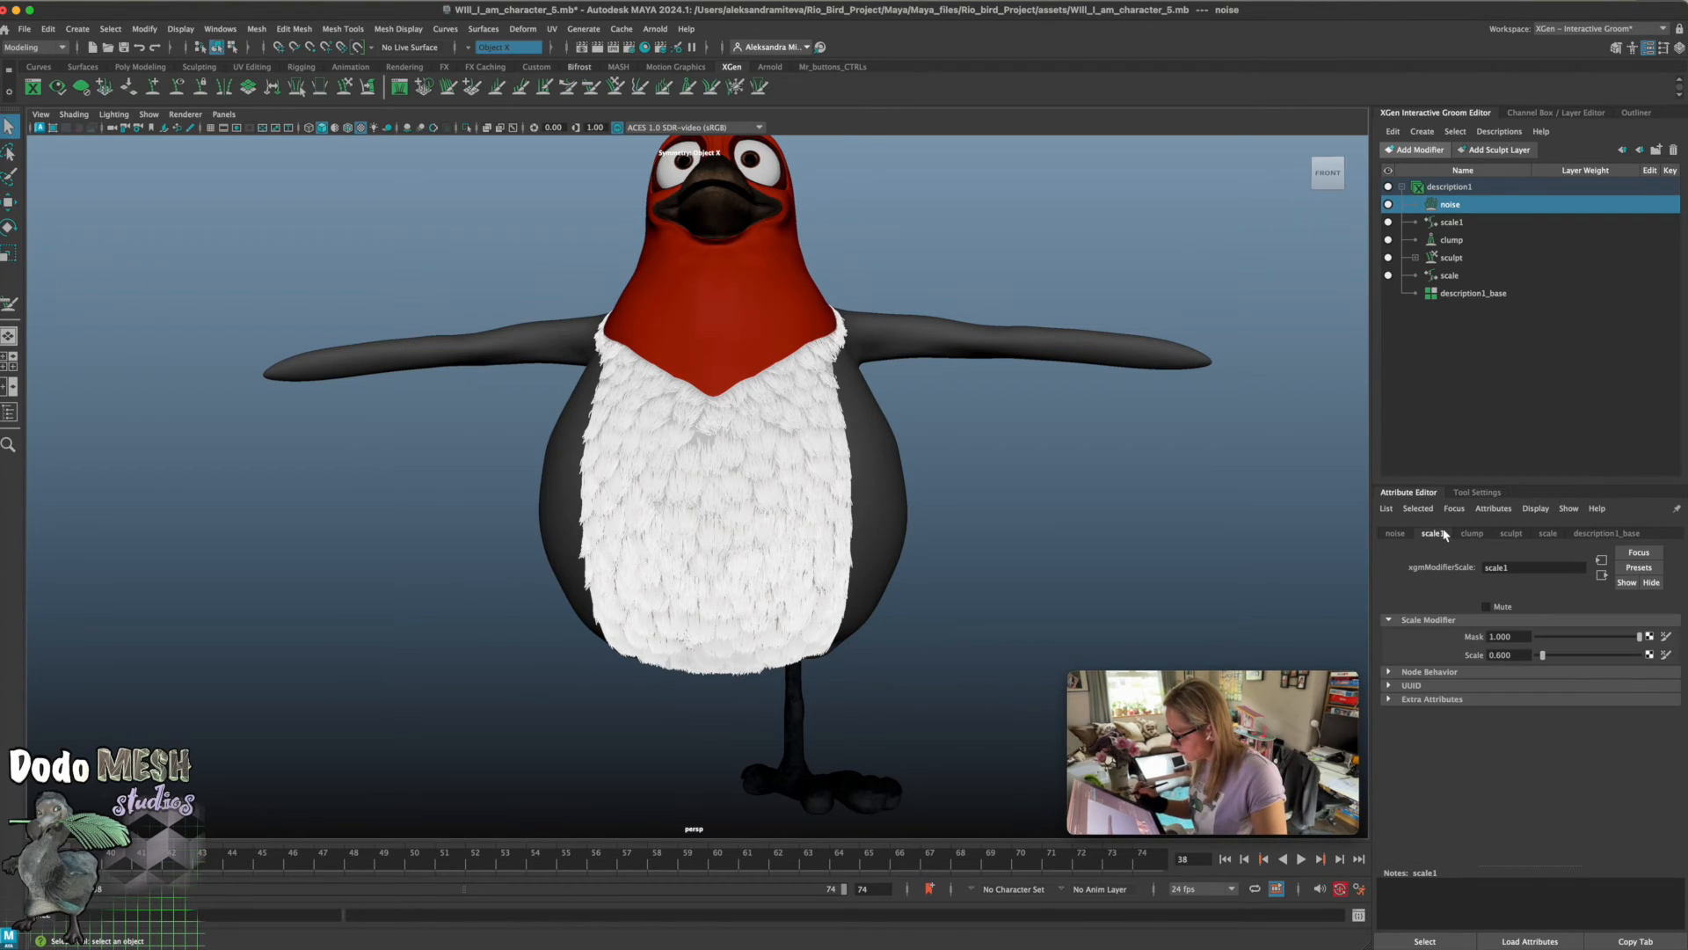
pyautogui.moveTo(1517, 655); pyautogui.dragTo(1479, 656)
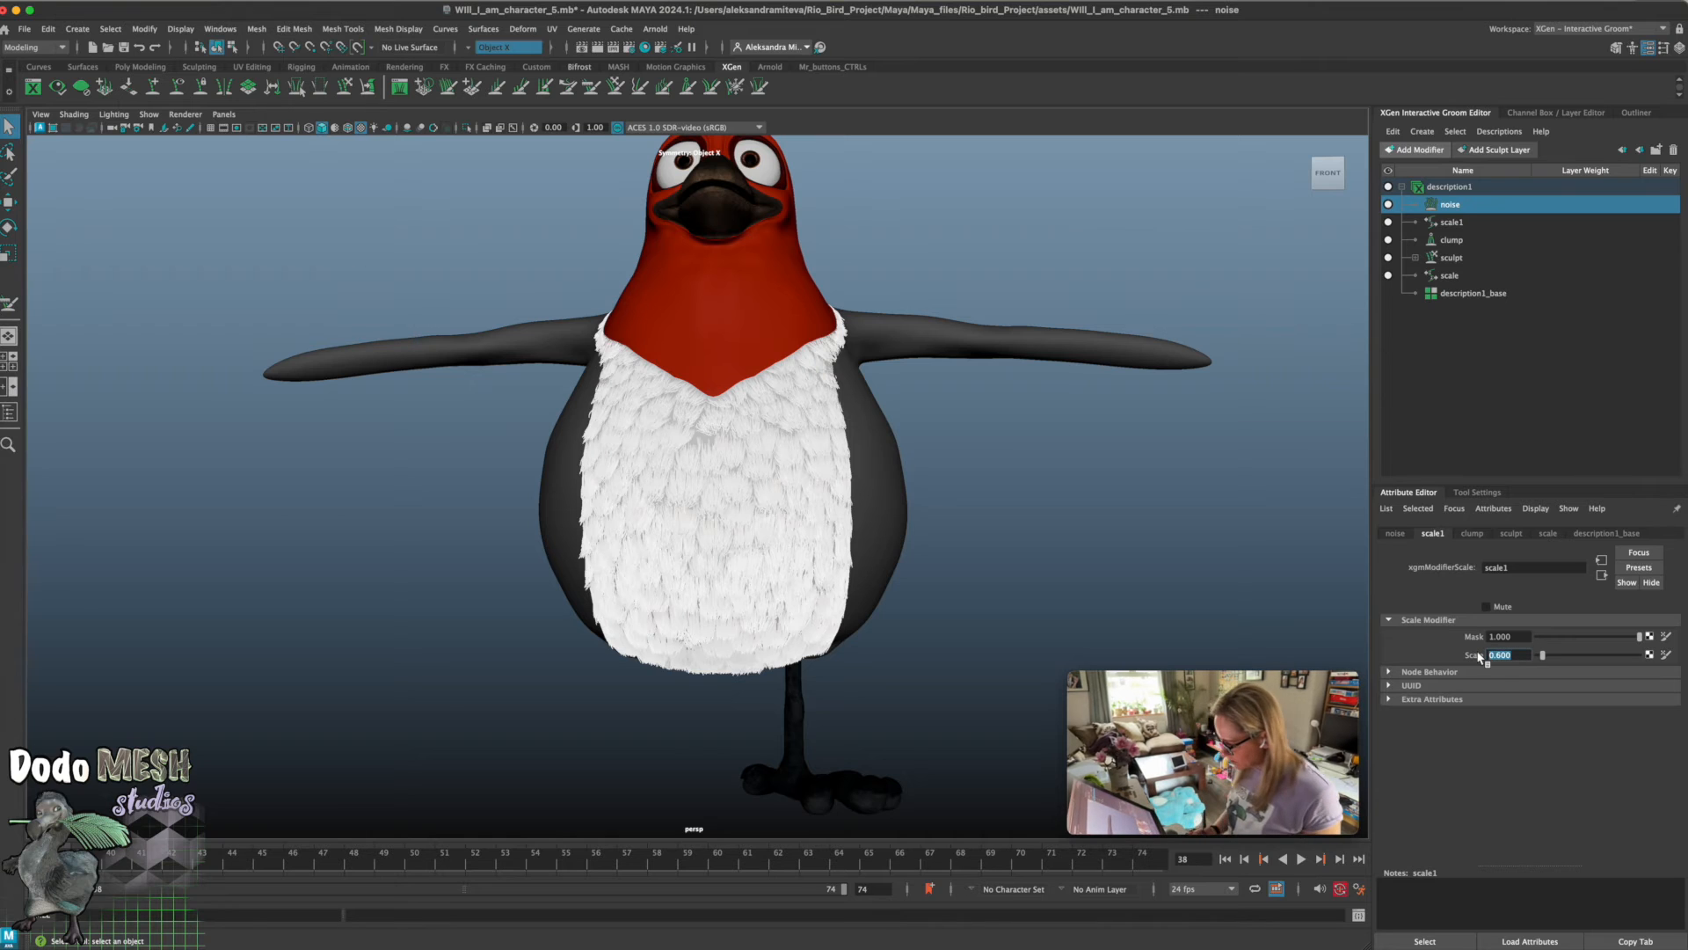
pyautogui.write('0.4')
pyautogui.press('Return')
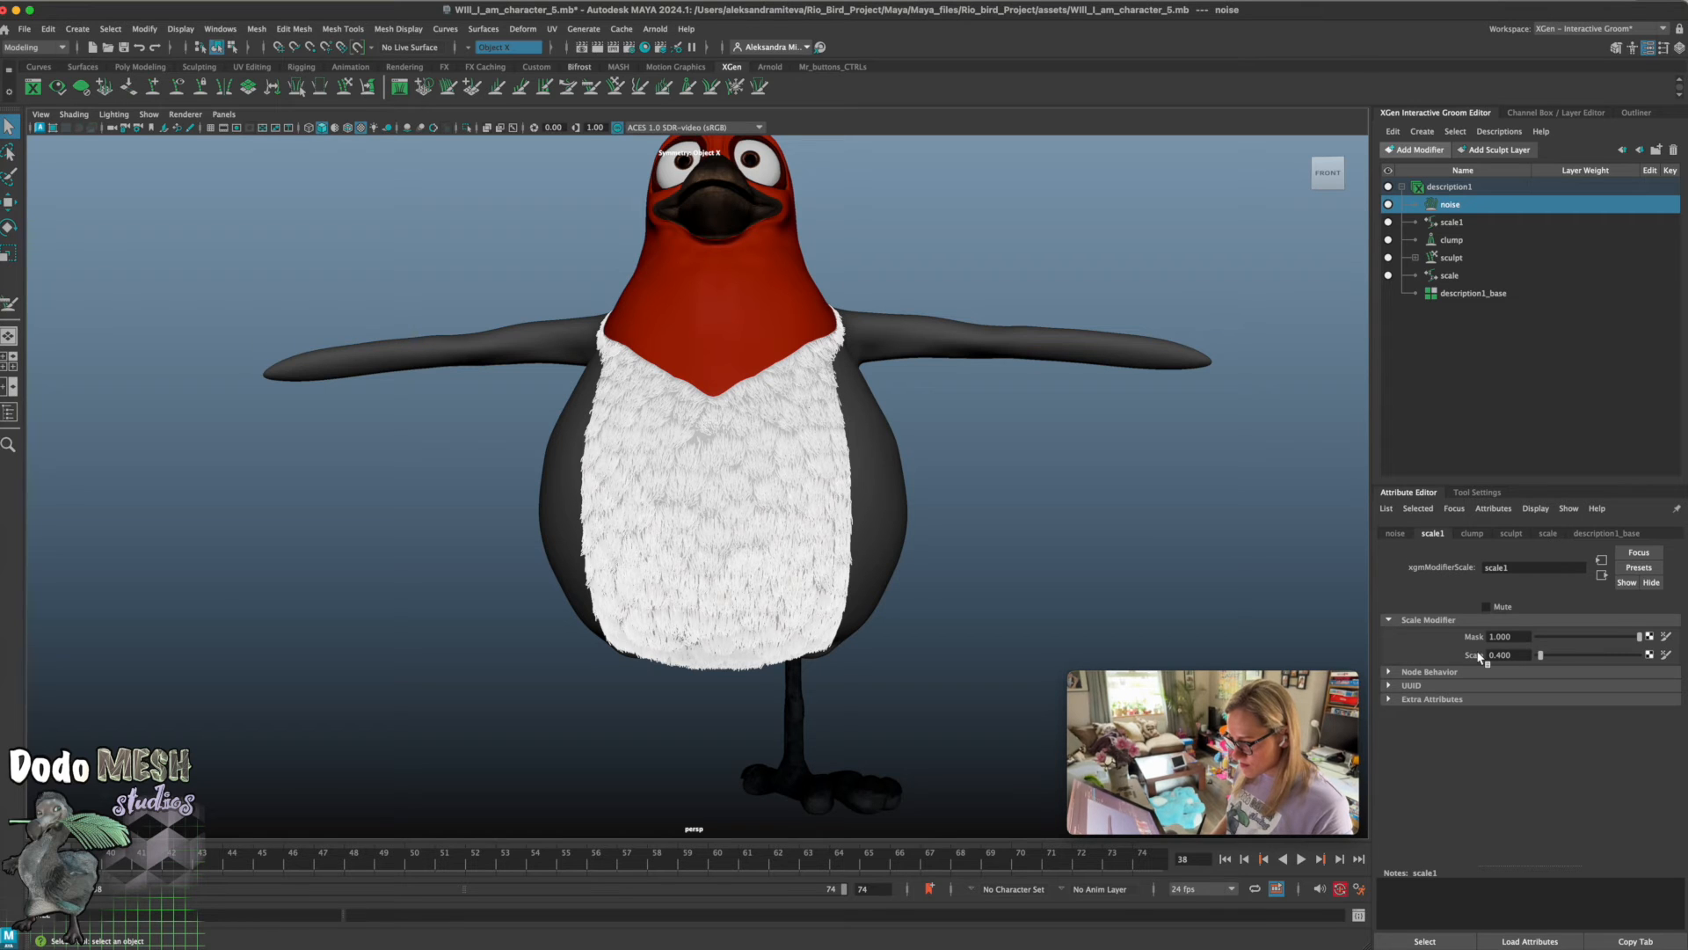
pyautogui.press('super+z')
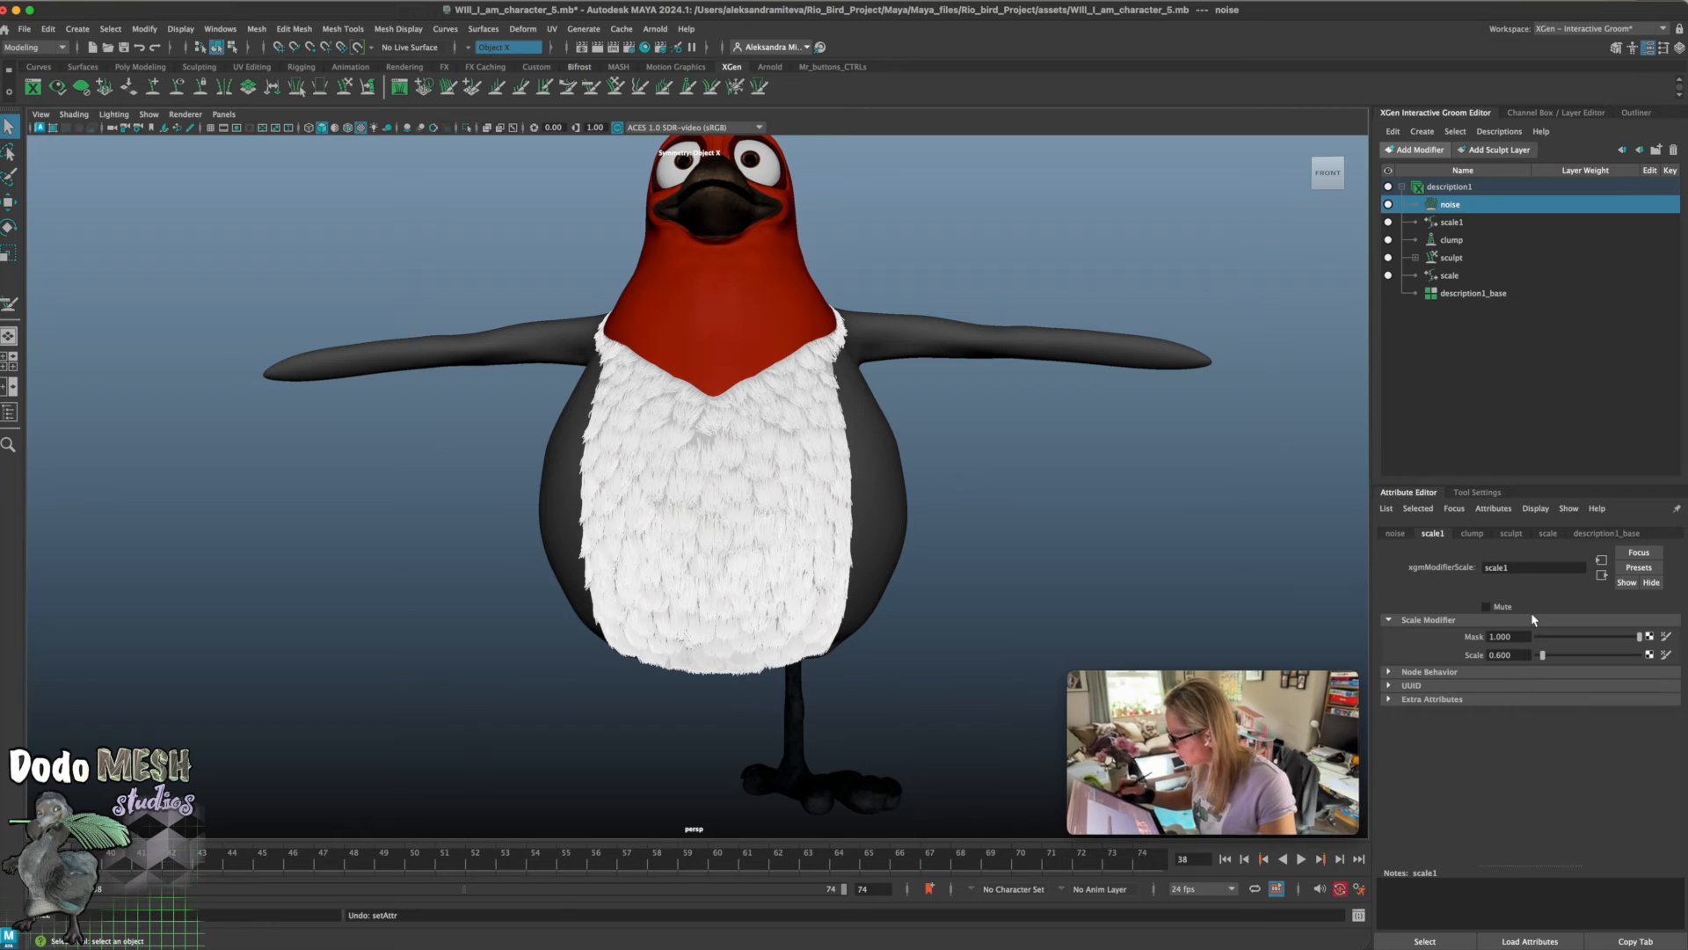
# Add another Scale modifier above the noise modifier and set its Scale to 0.7
pyautogui.click(1415, 150)
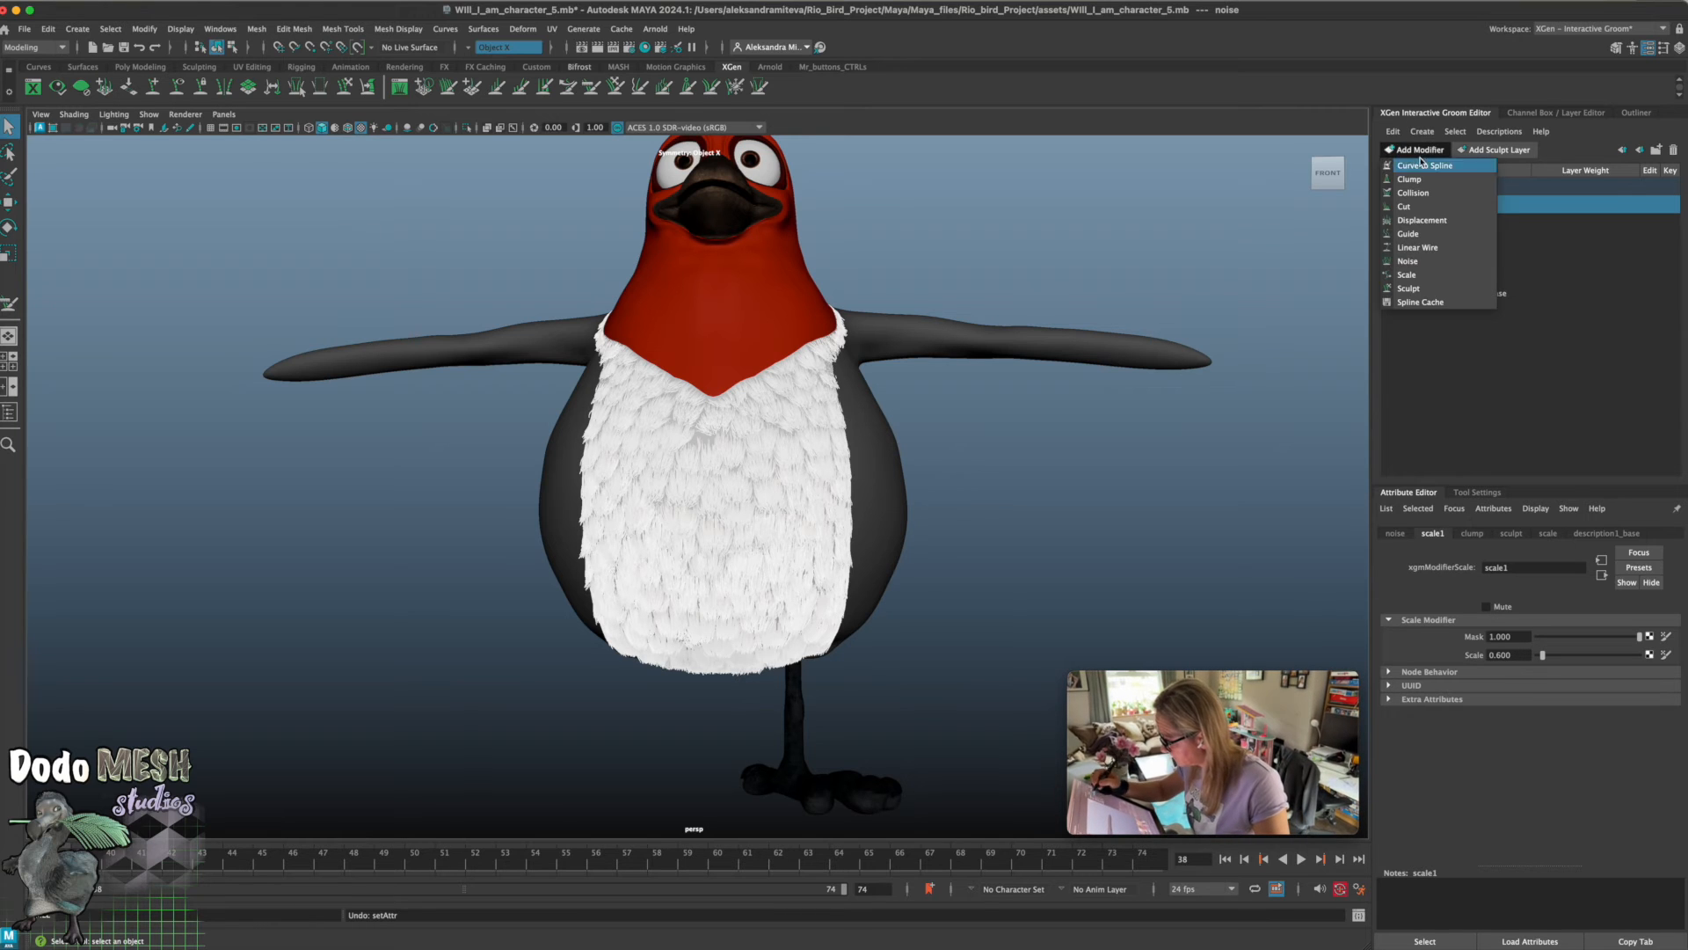
pyautogui.click(1426, 277)
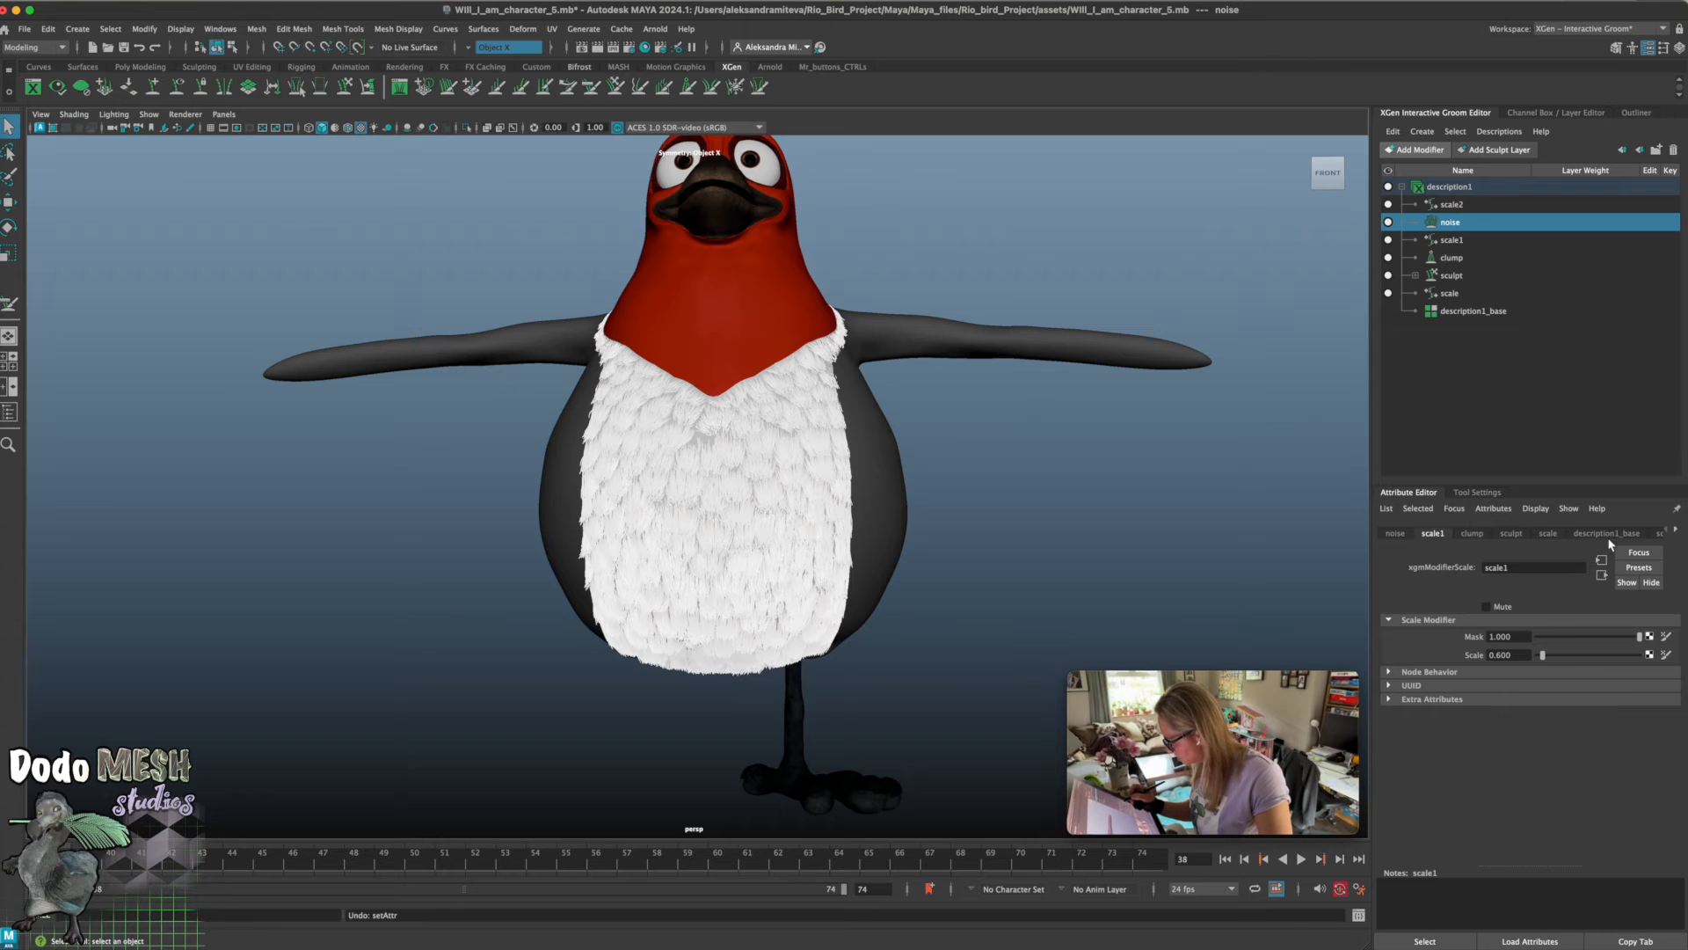
pyautogui.click(1477, 205)
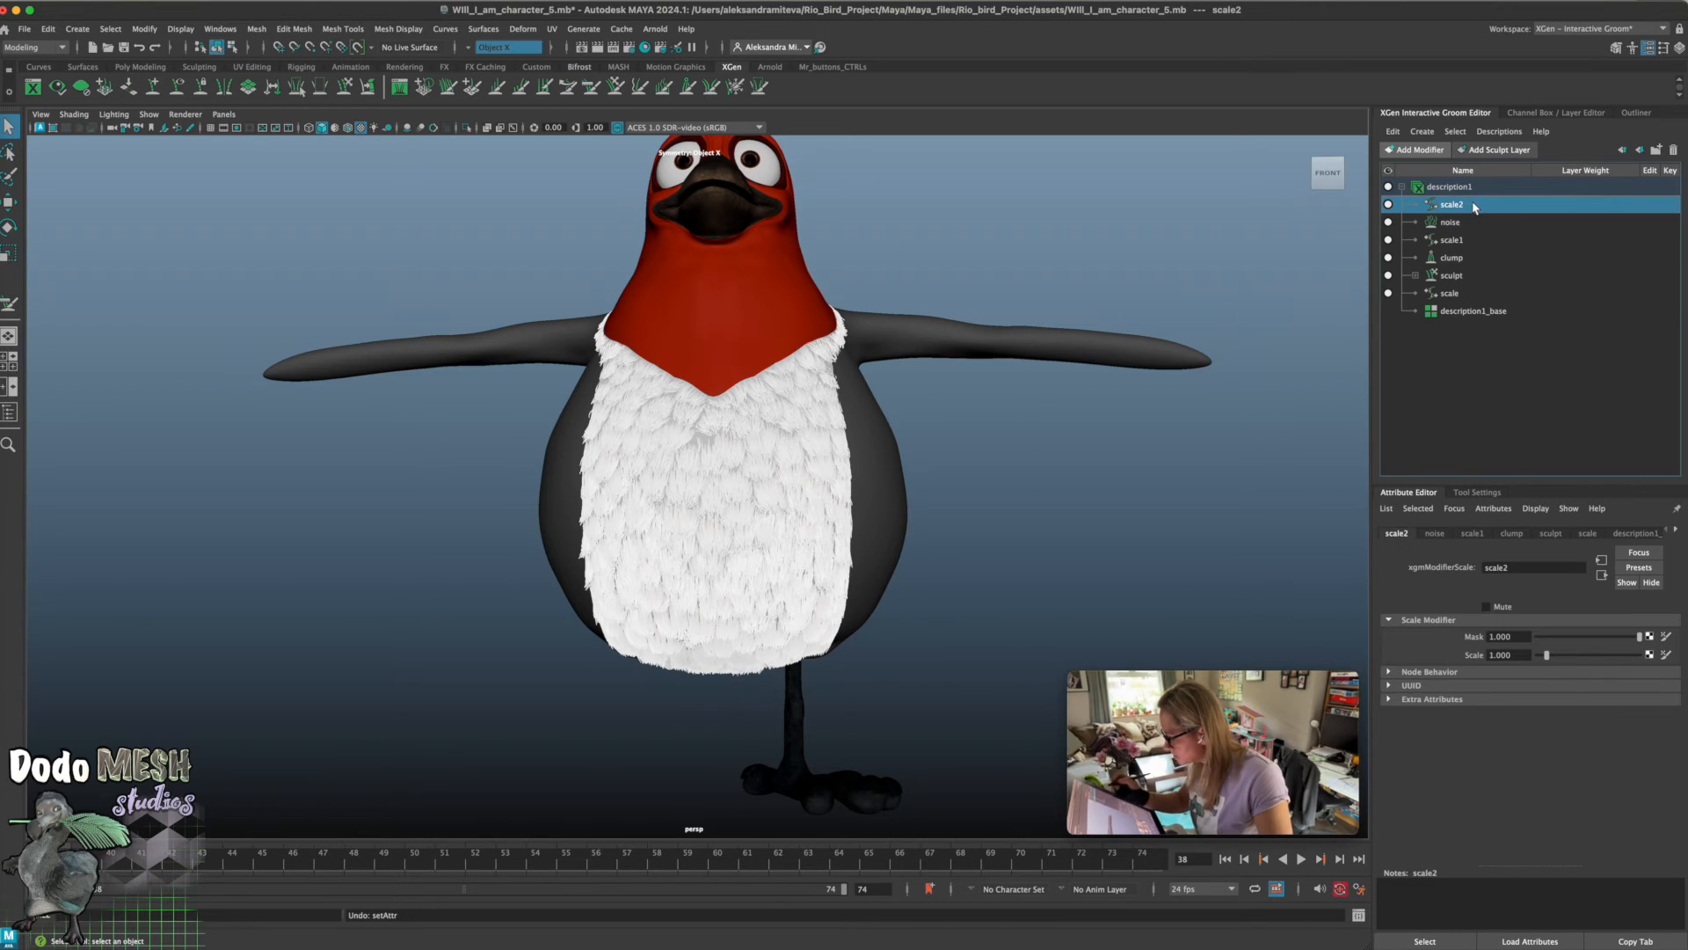
pyautogui.moveTo(1516, 655); pyautogui.dragTo(1468, 653)
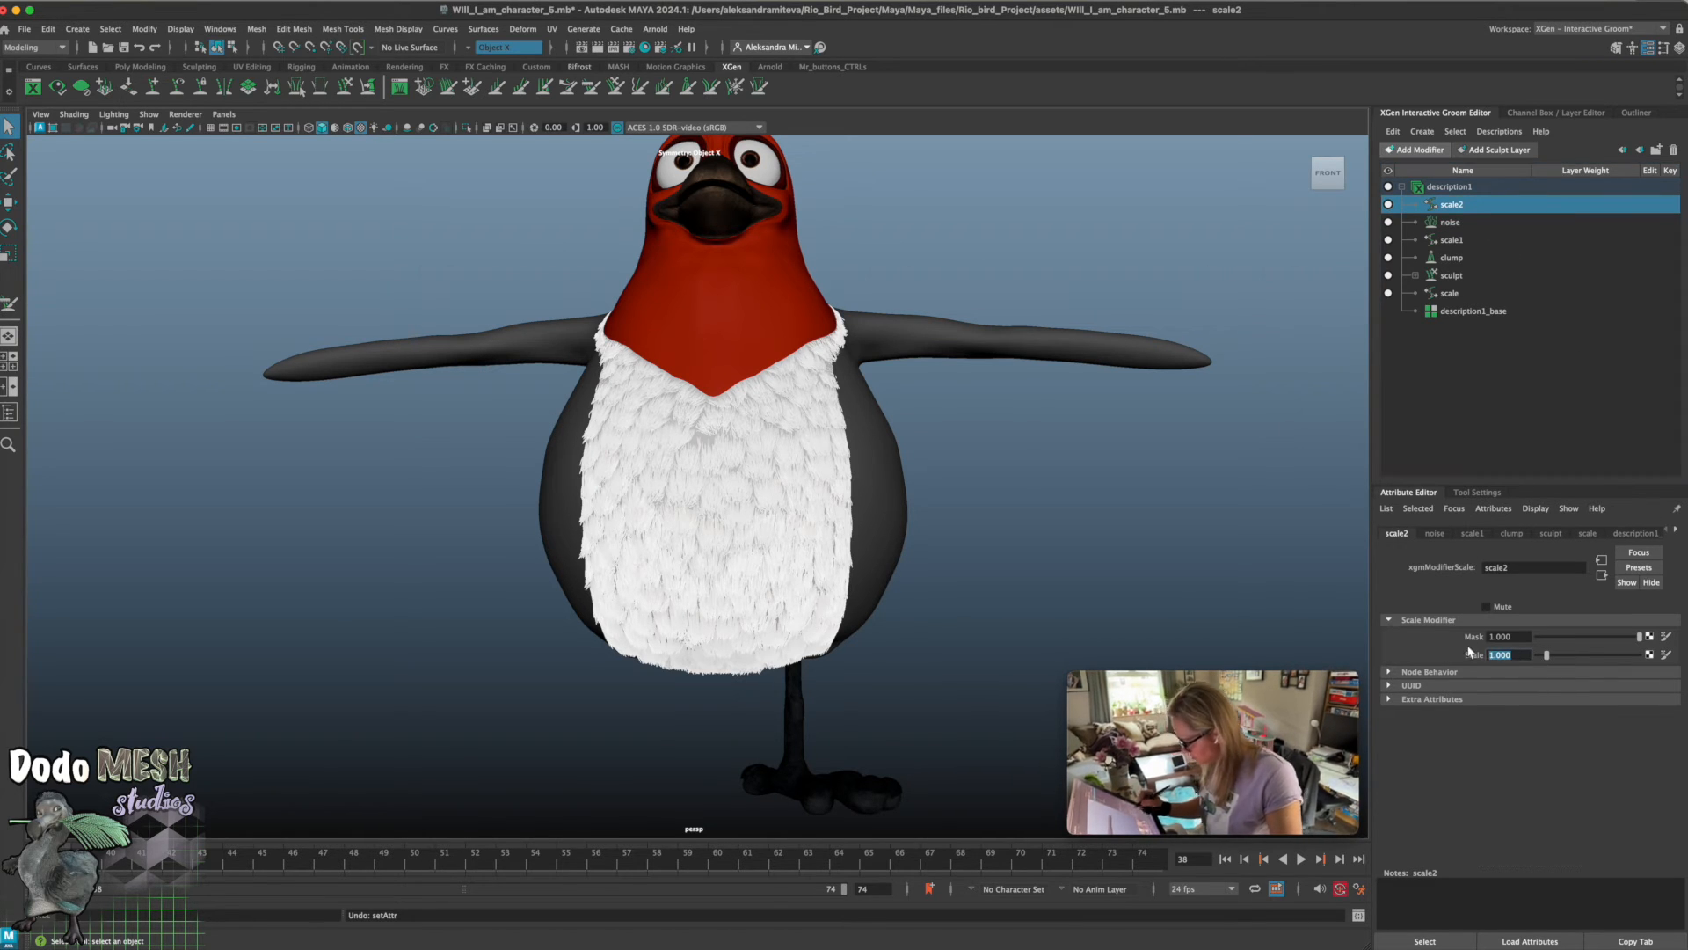
pyautogui.write('0')
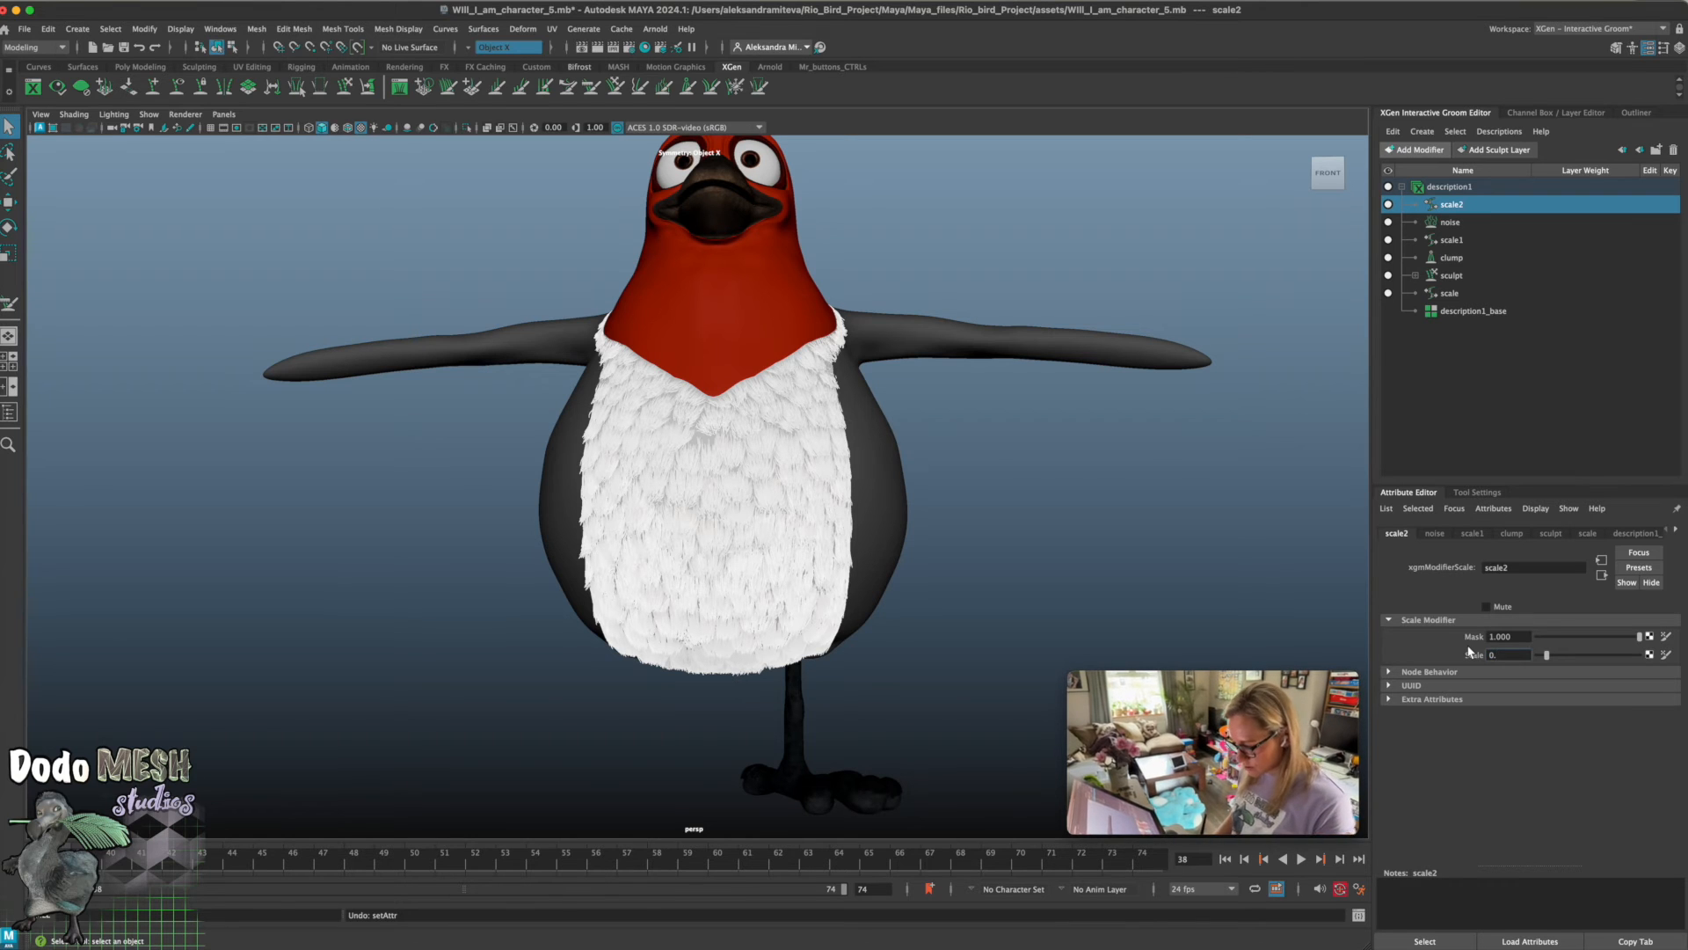
pyautogui.write('.7')
pyautogui.press('Return')
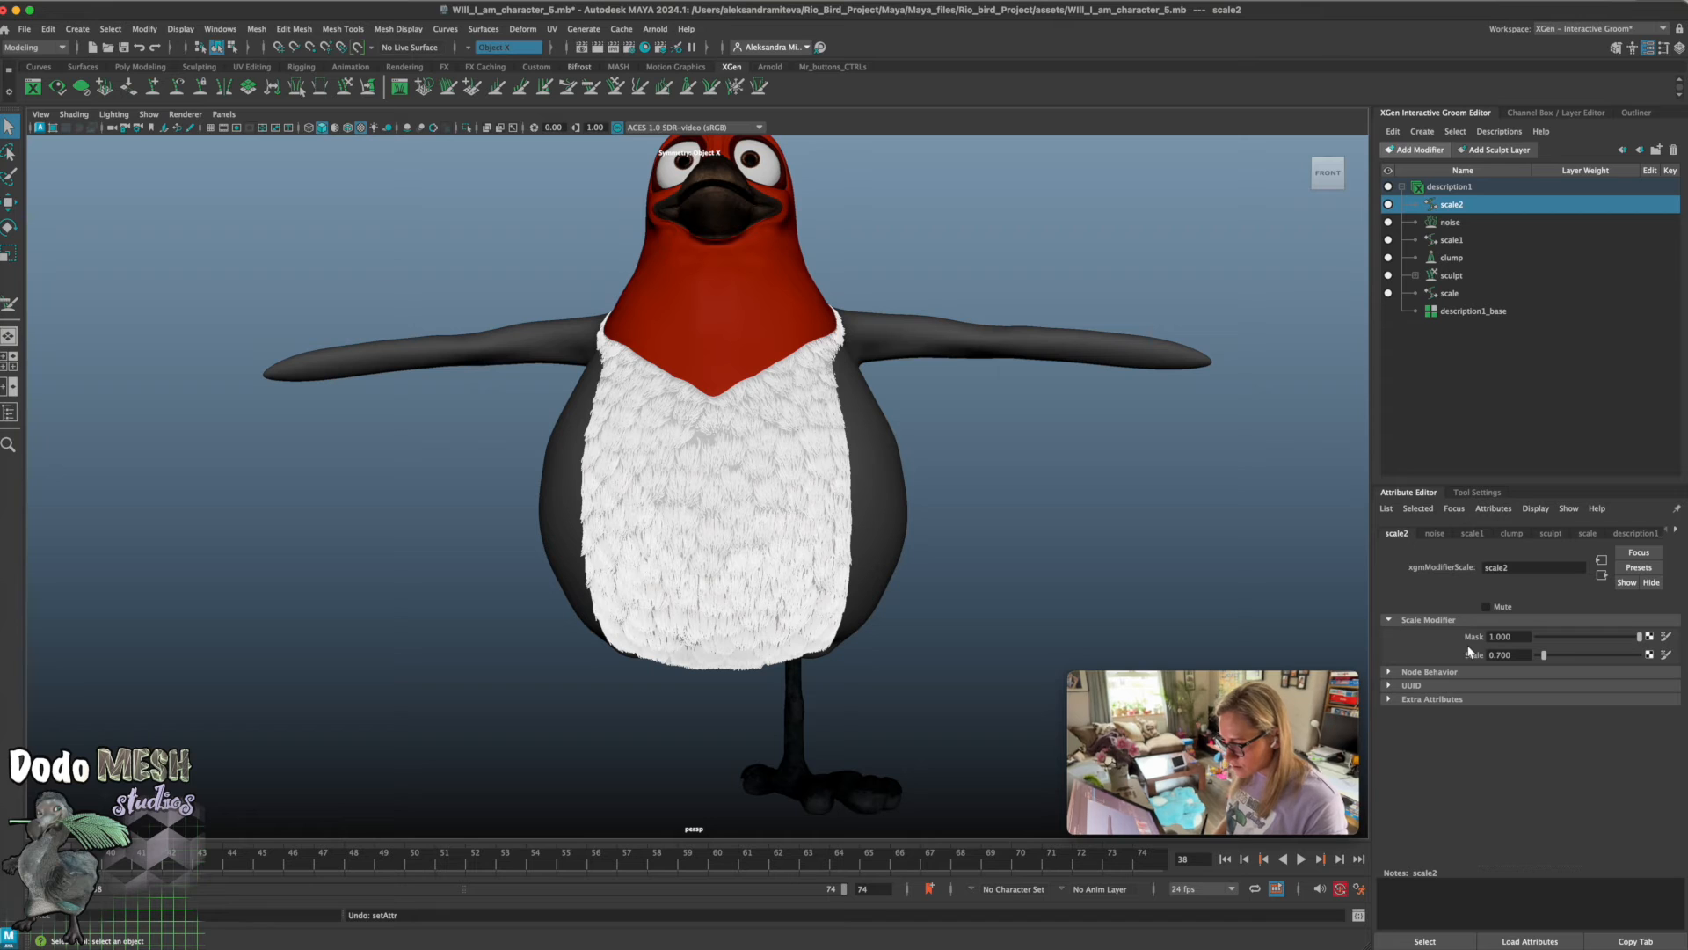
# Try Scale values of 0.6 and 0.5 on the topmost scale modifier, and delete that modifier
pyautogui.moveTo(1514, 655); pyautogui.dragTo(1472, 662)
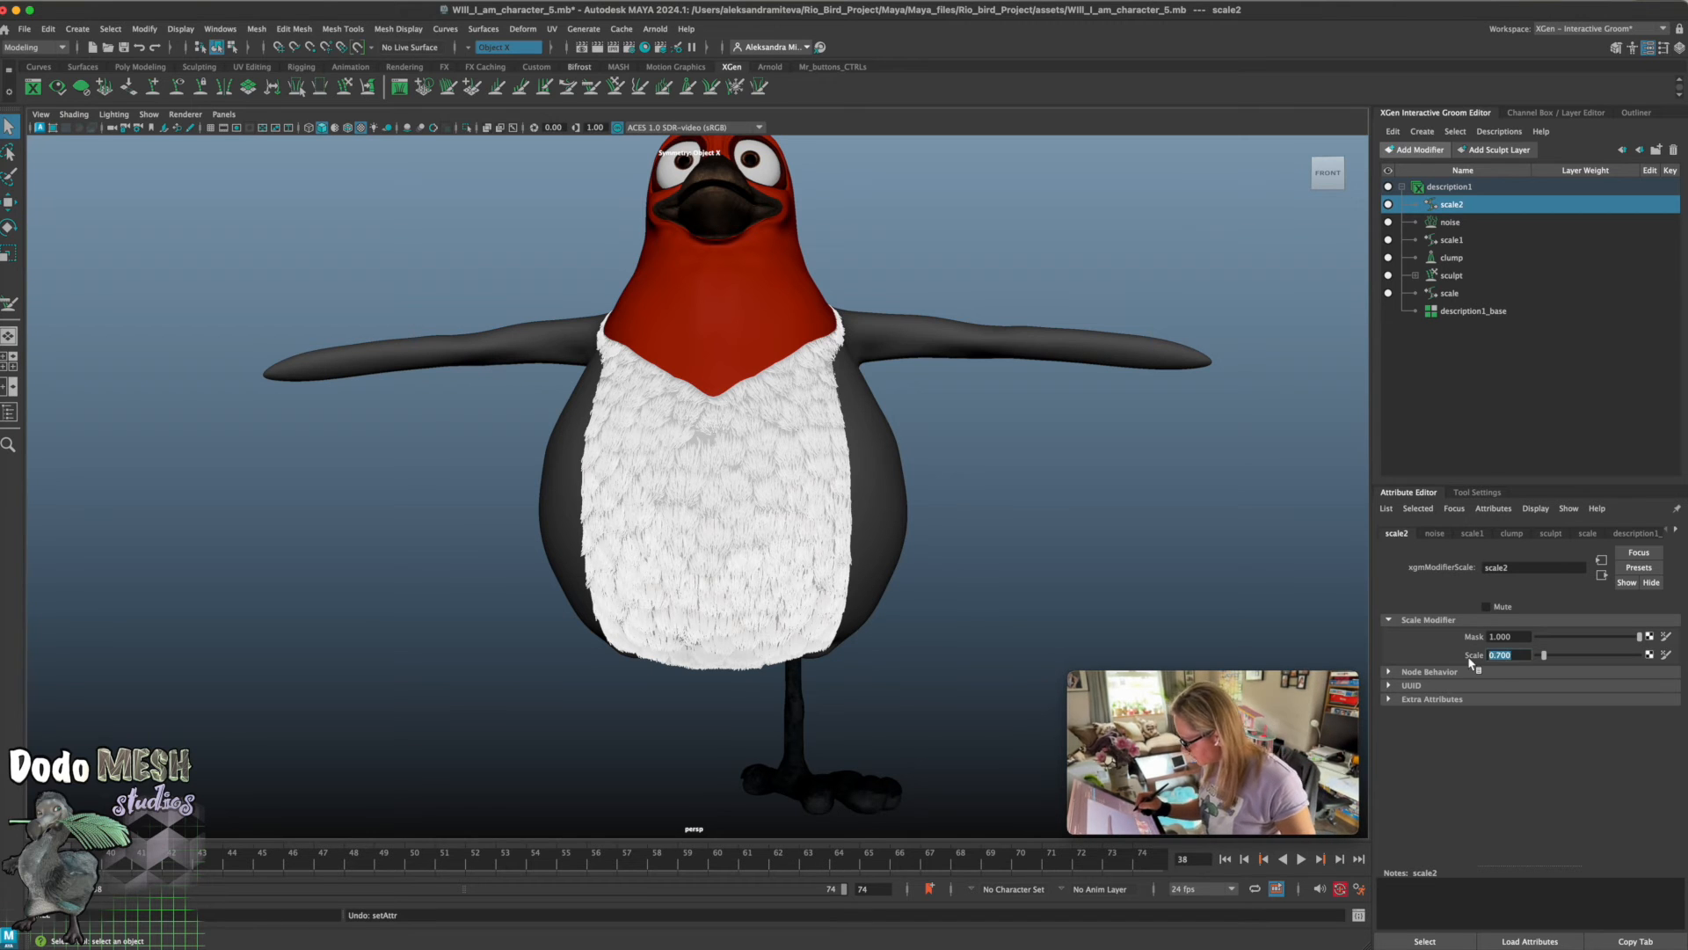
pyautogui.write('0')
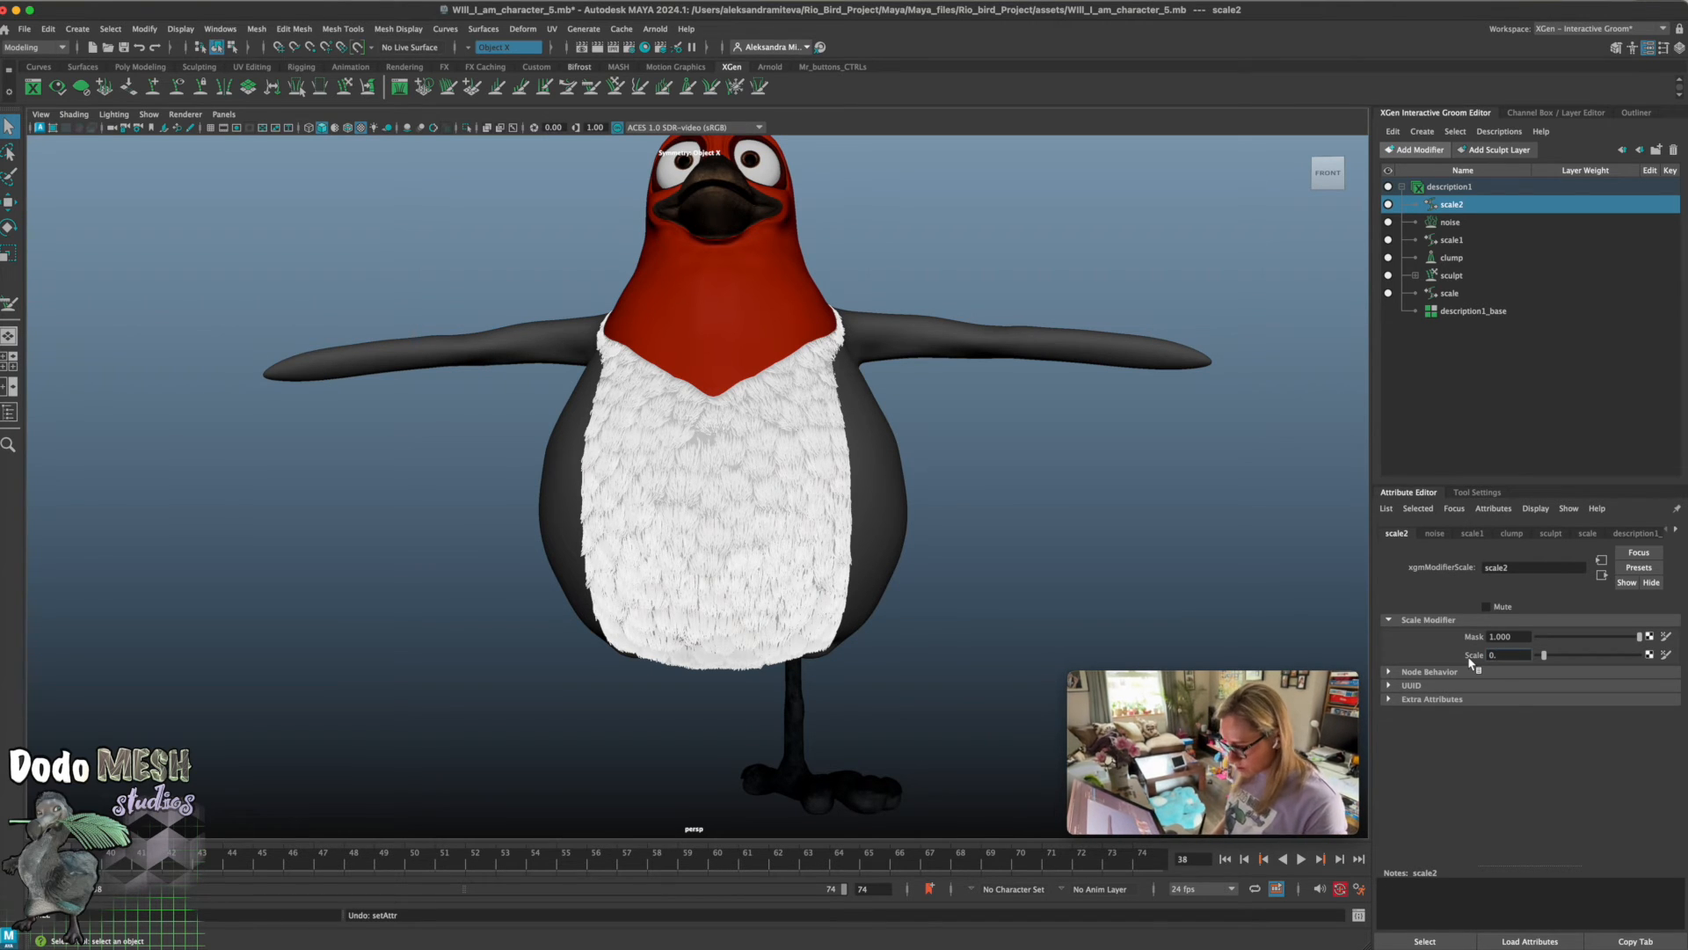
pyautogui.write('.6')
pyautogui.press('Return')
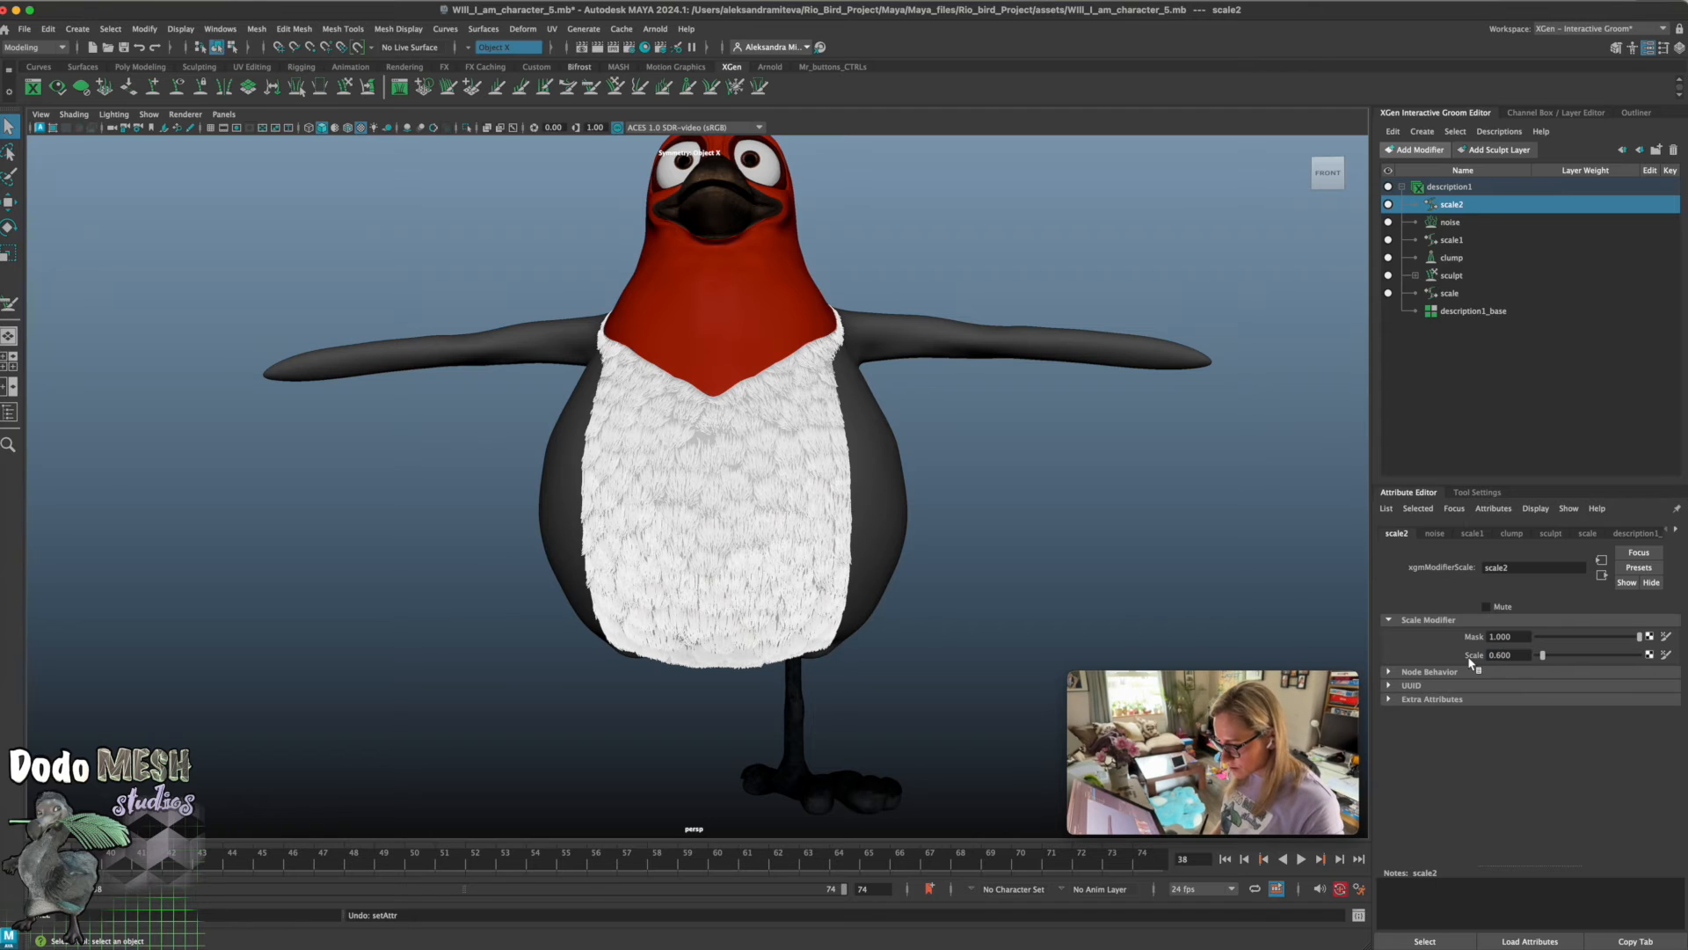
pyautogui.write('0.5')
pyautogui.press('Return')
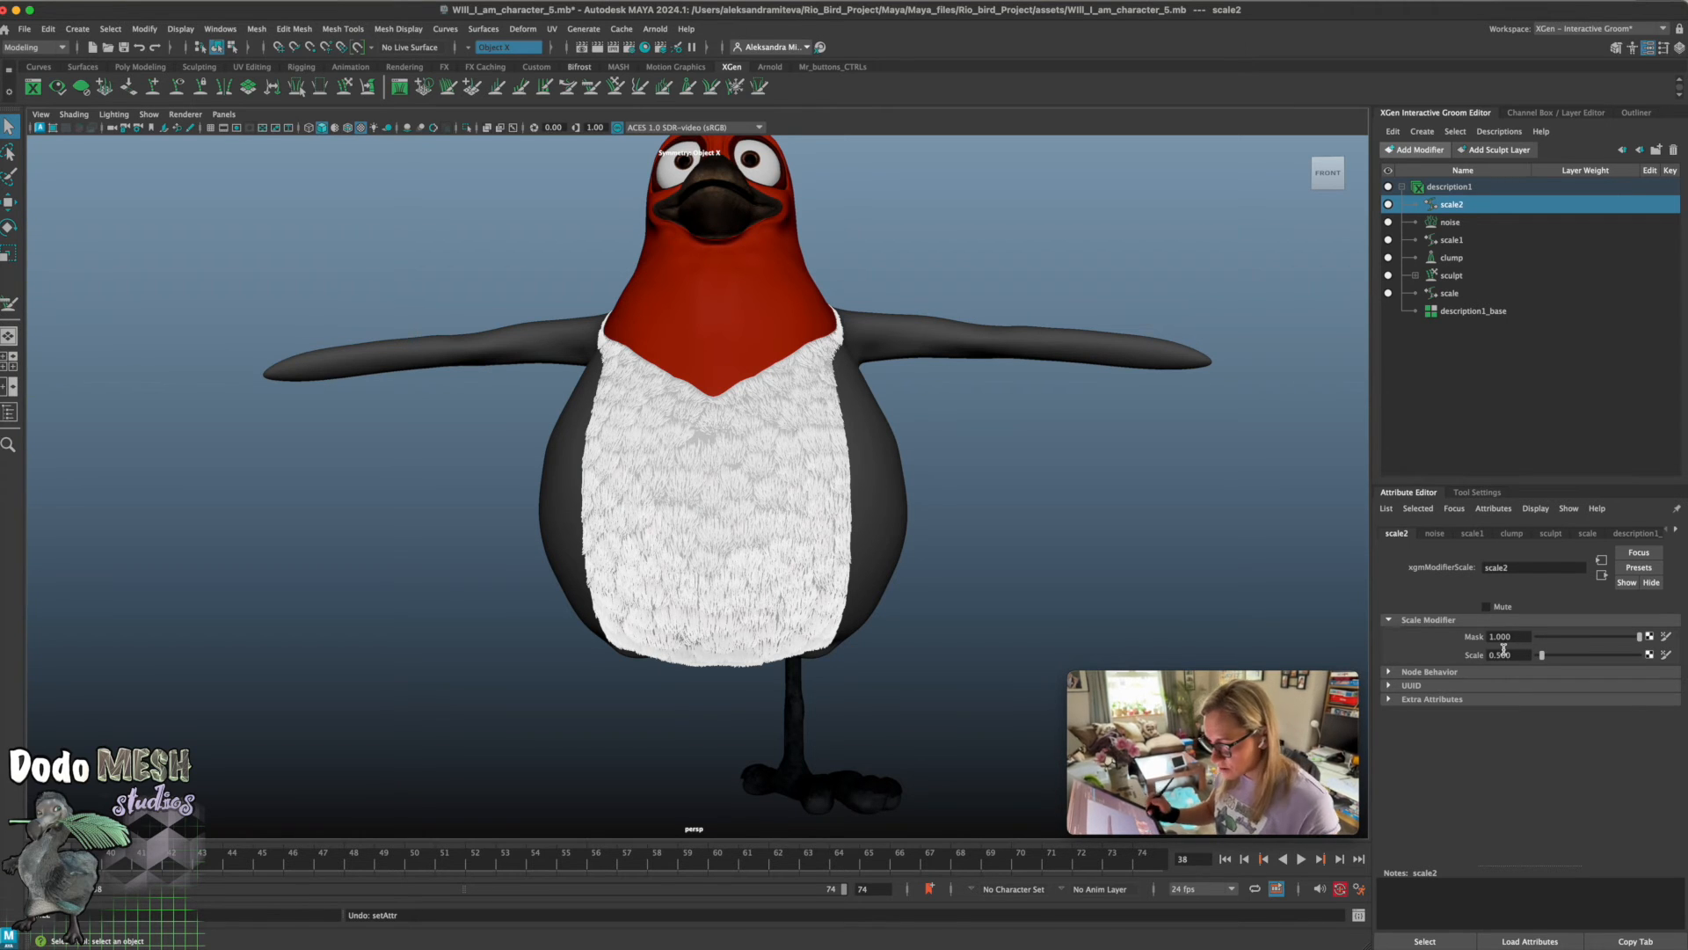
pyautogui.keyDown('alt'); pyautogui.moveTo(958, 701); pyautogui.dragTo(905, 705); pyautogui.keyUp('alt')
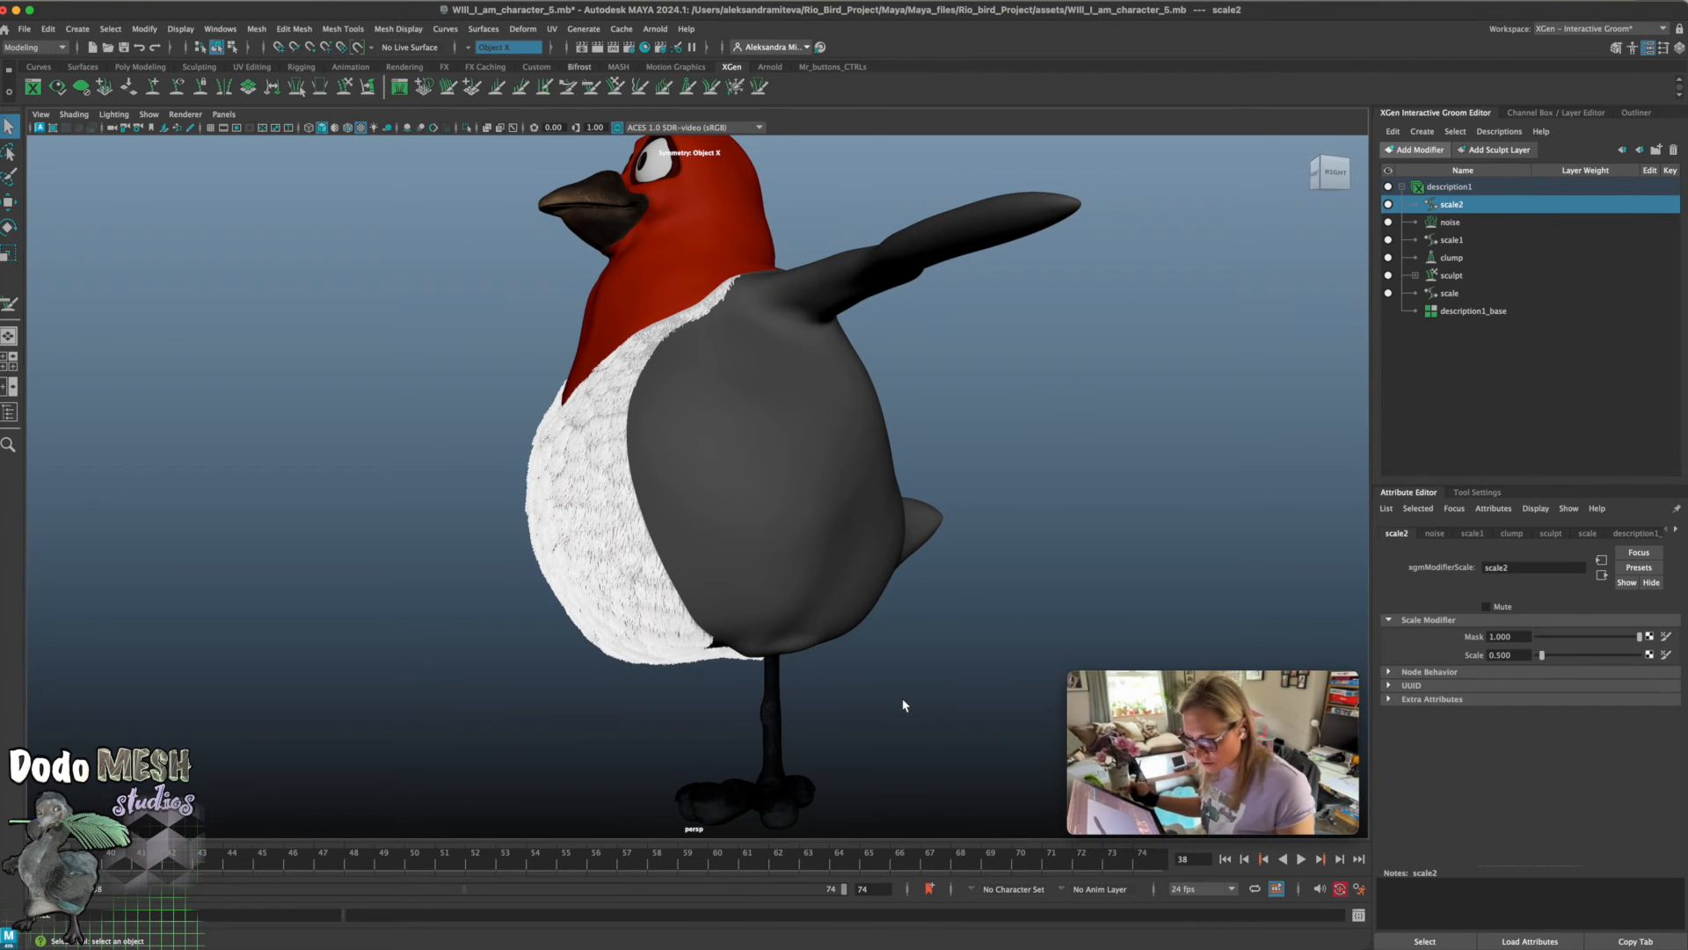
pyautogui.keyDown('alt'); pyautogui.moveTo(905, 705); pyautogui.dragTo(1001, 735); pyautogui.keyUp('alt')
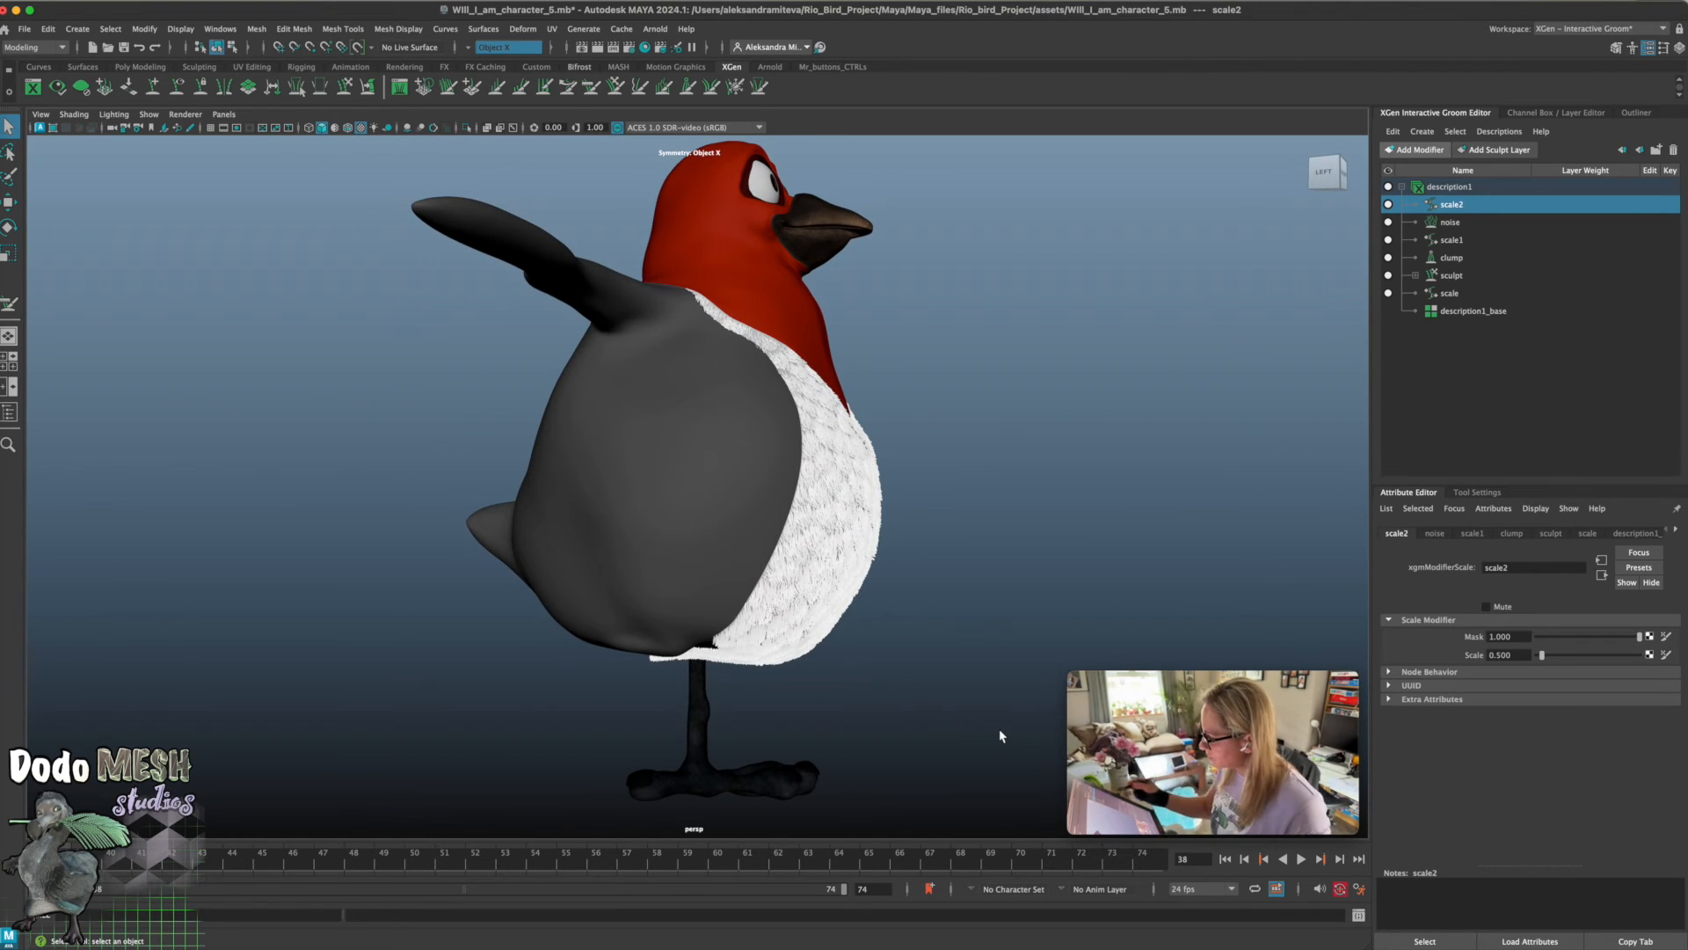
pyautogui.press('Delete')
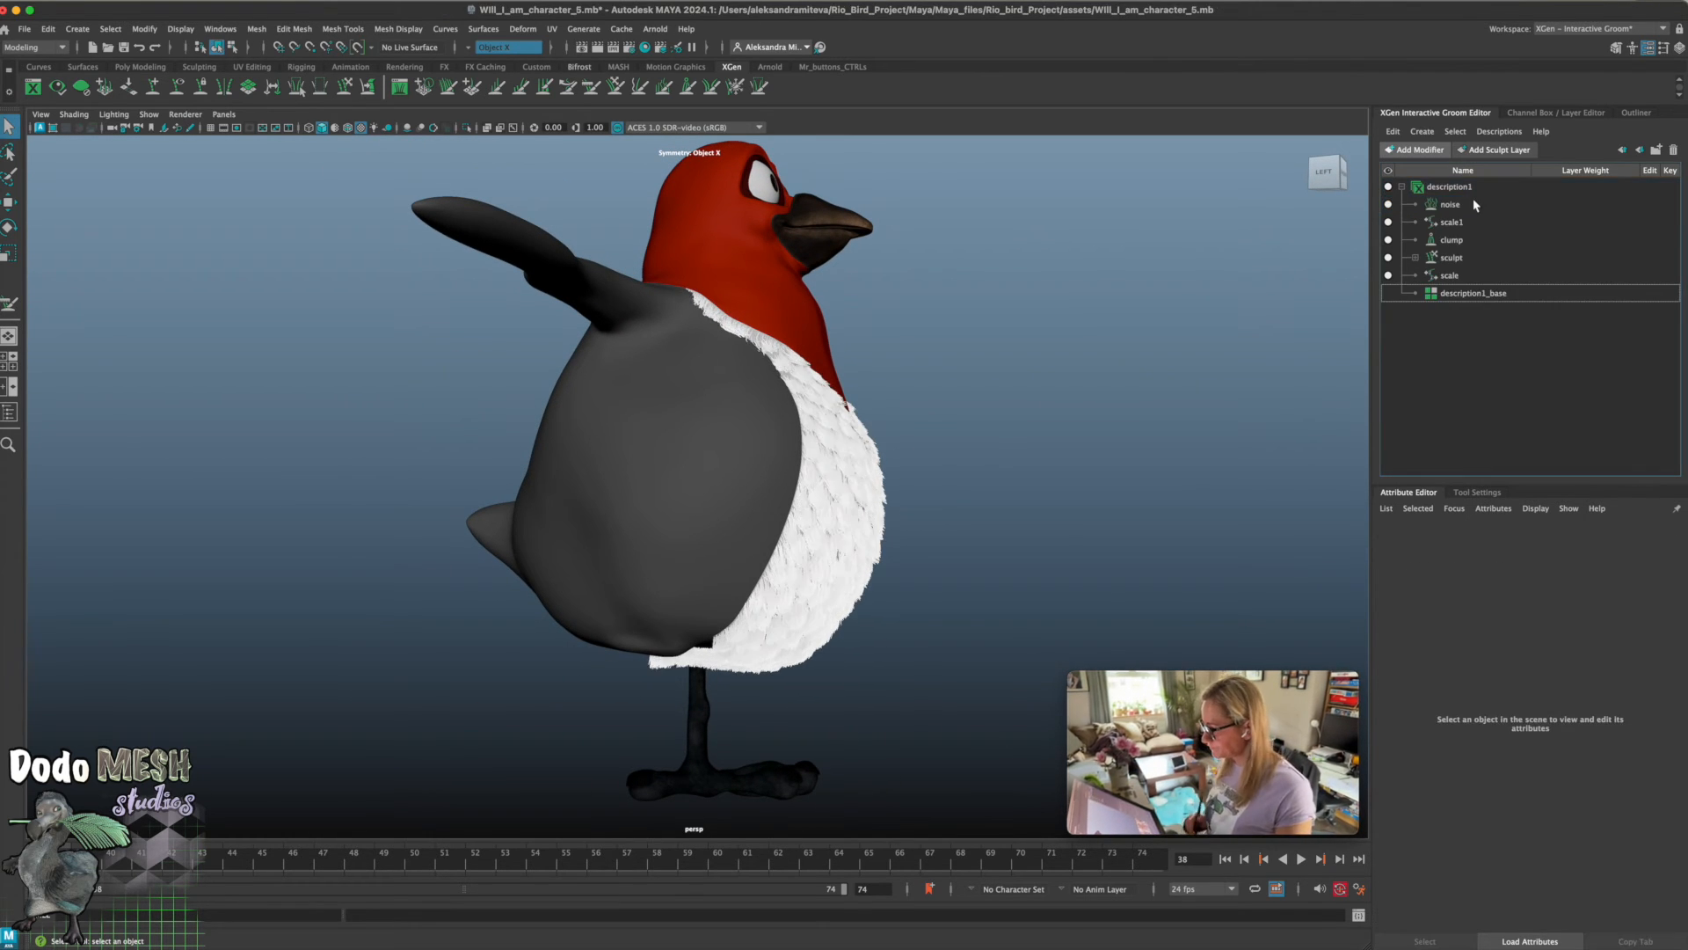
pyautogui.keyDown('alt'); pyautogui.moveTo(1064, 569); pyautogui.dragTo(1003, 580); pyautogui.keyUp('alt')
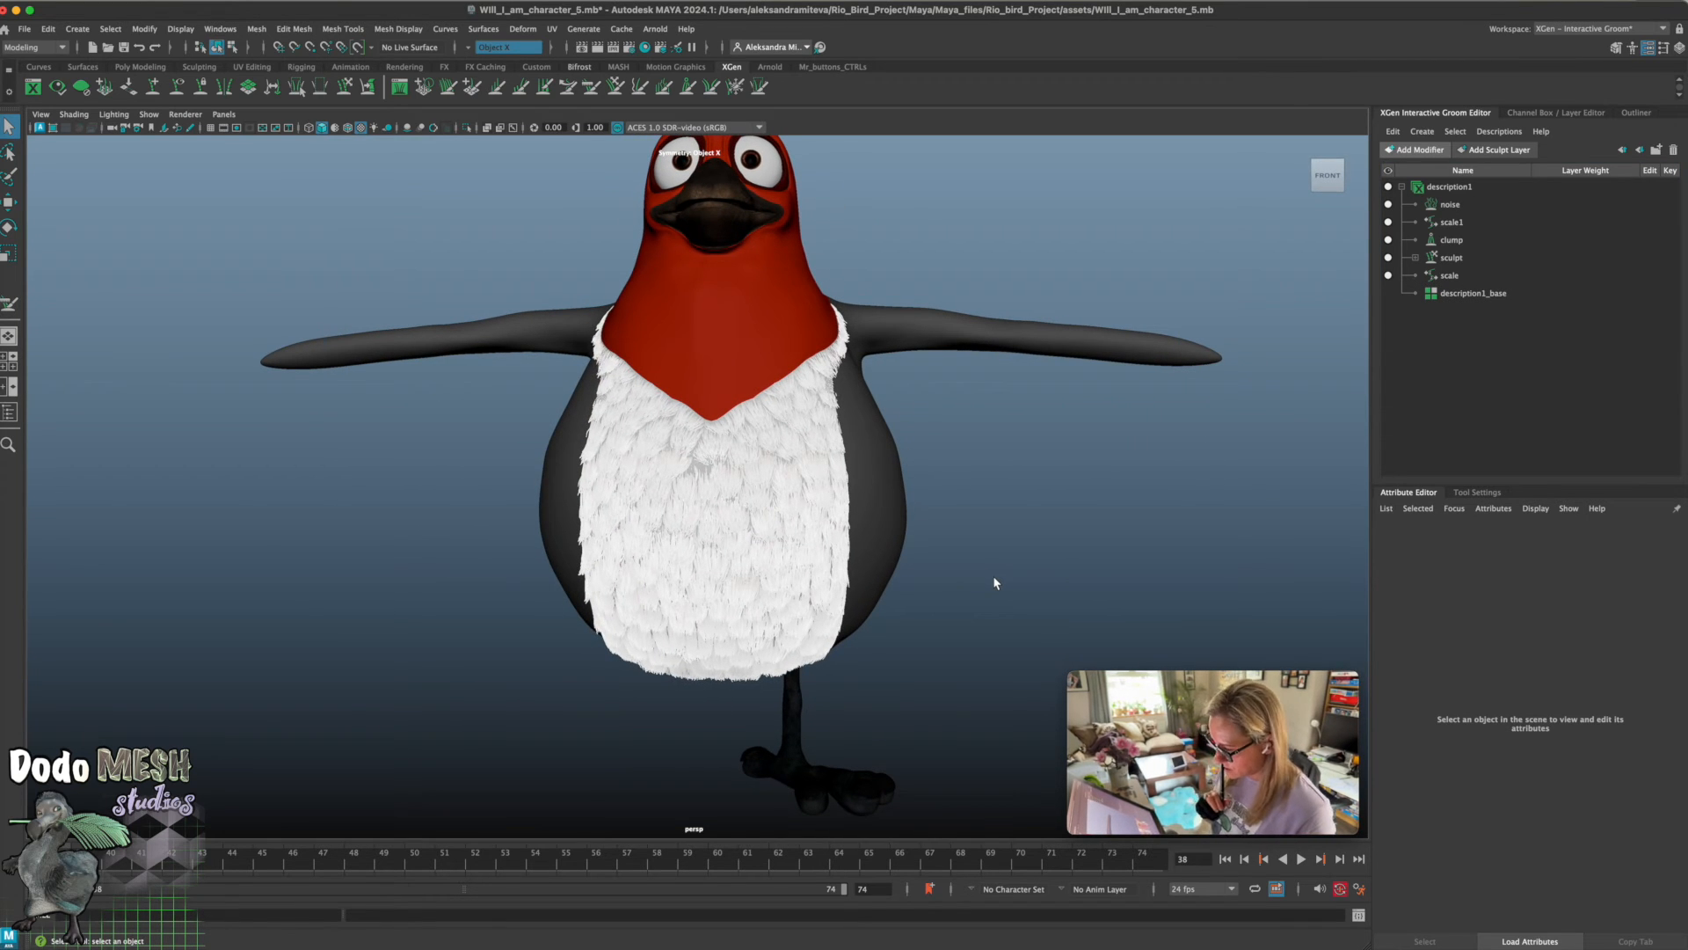
# Raise the Density Multiplier of description1_base to 16, 18 and finally 20
pyautogui.click(1465, 238)
pyautogui.scroll(3, 1677, 668)
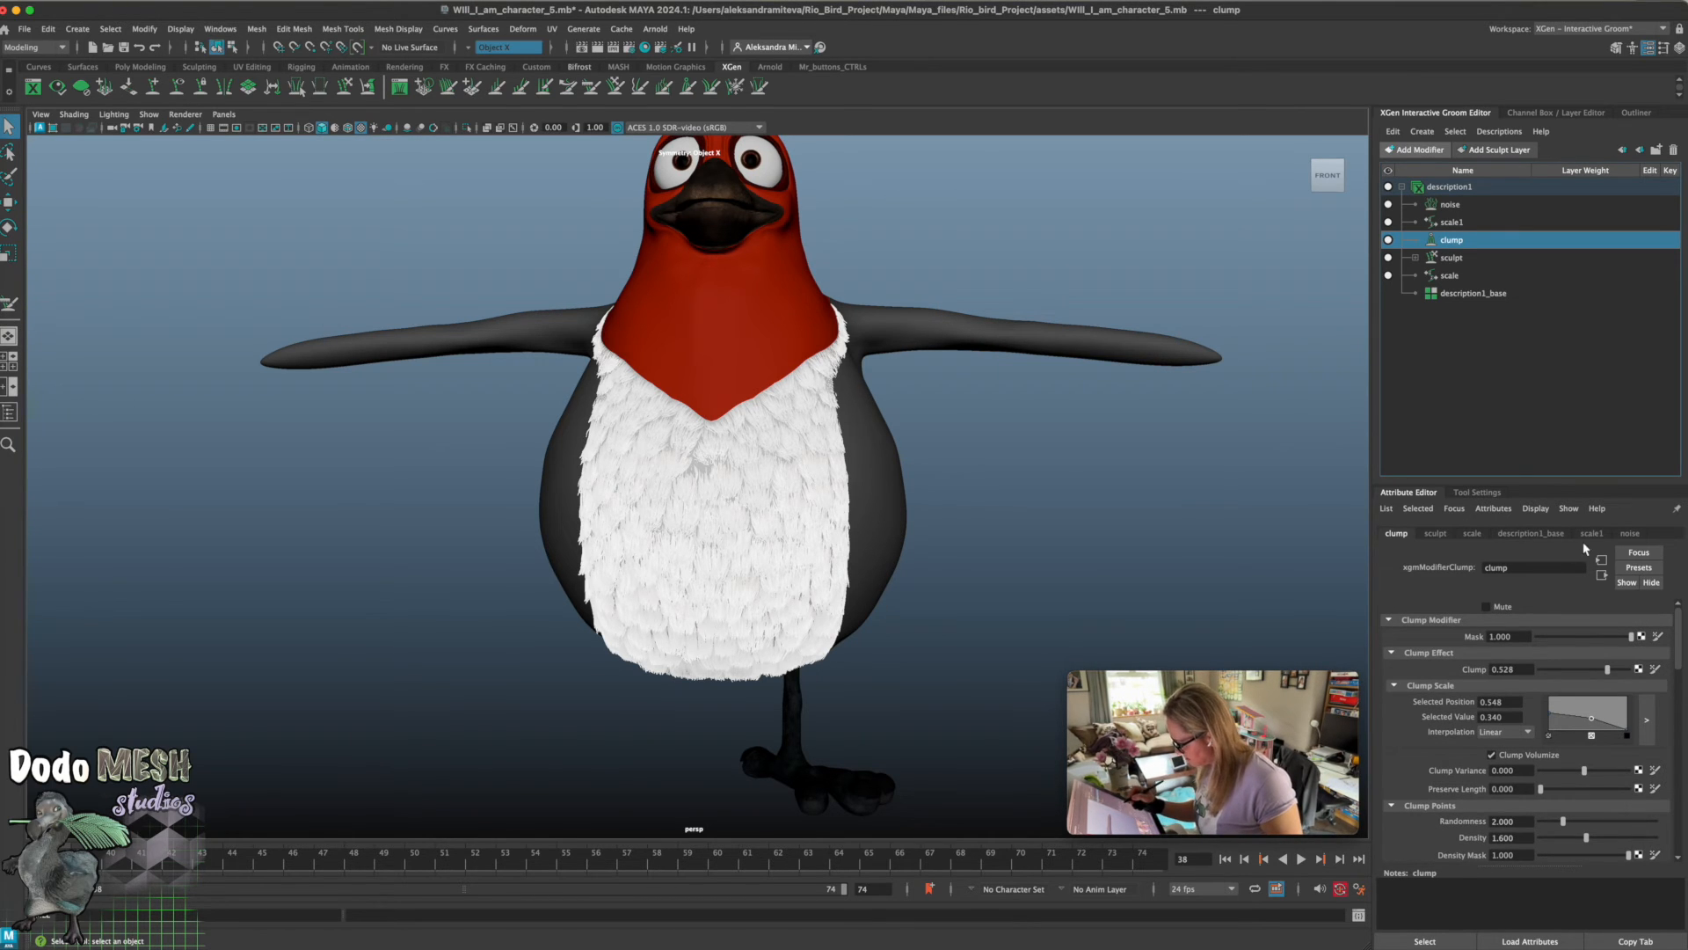
pyautogui.click(1454, 190)
pyautogui.click(1676, 532)
pyautogui.click(1642, 534)
pyautogui.moveTo(1525, 642); pyautogui.dragTo(1479, 642)
pyautogui.write('16')
pyautogui.press('Return')
pyautogui.write('18')
pyautogui.press('Return')
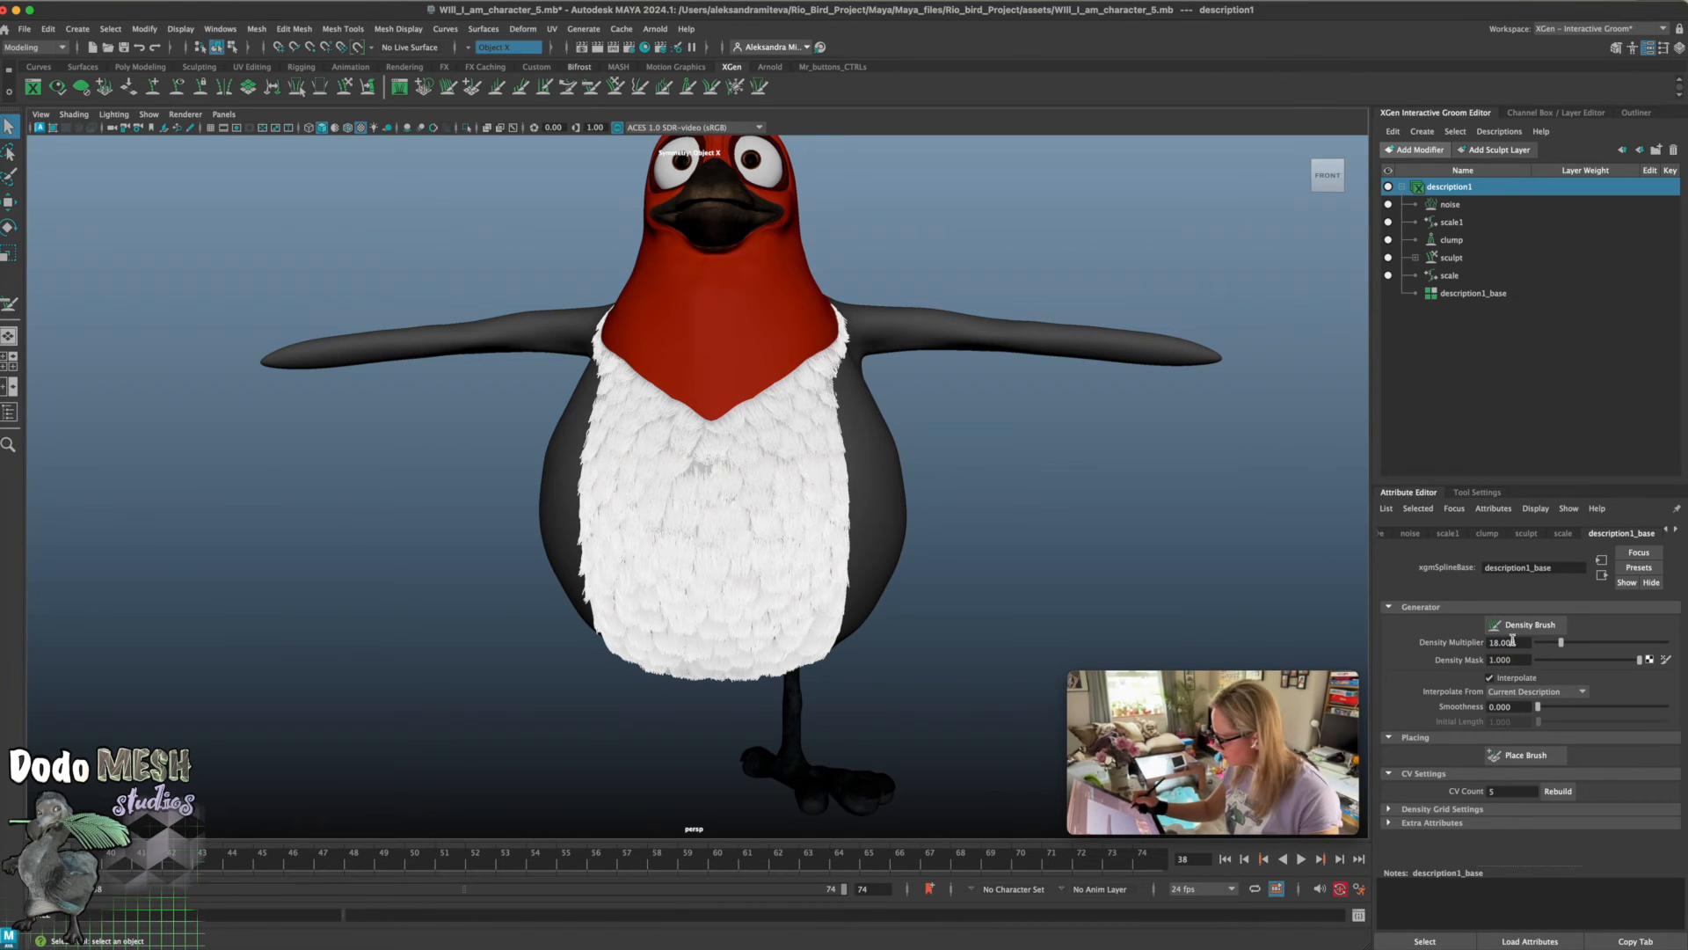
pyautogui.write('20')
pyautogui.press('Return')
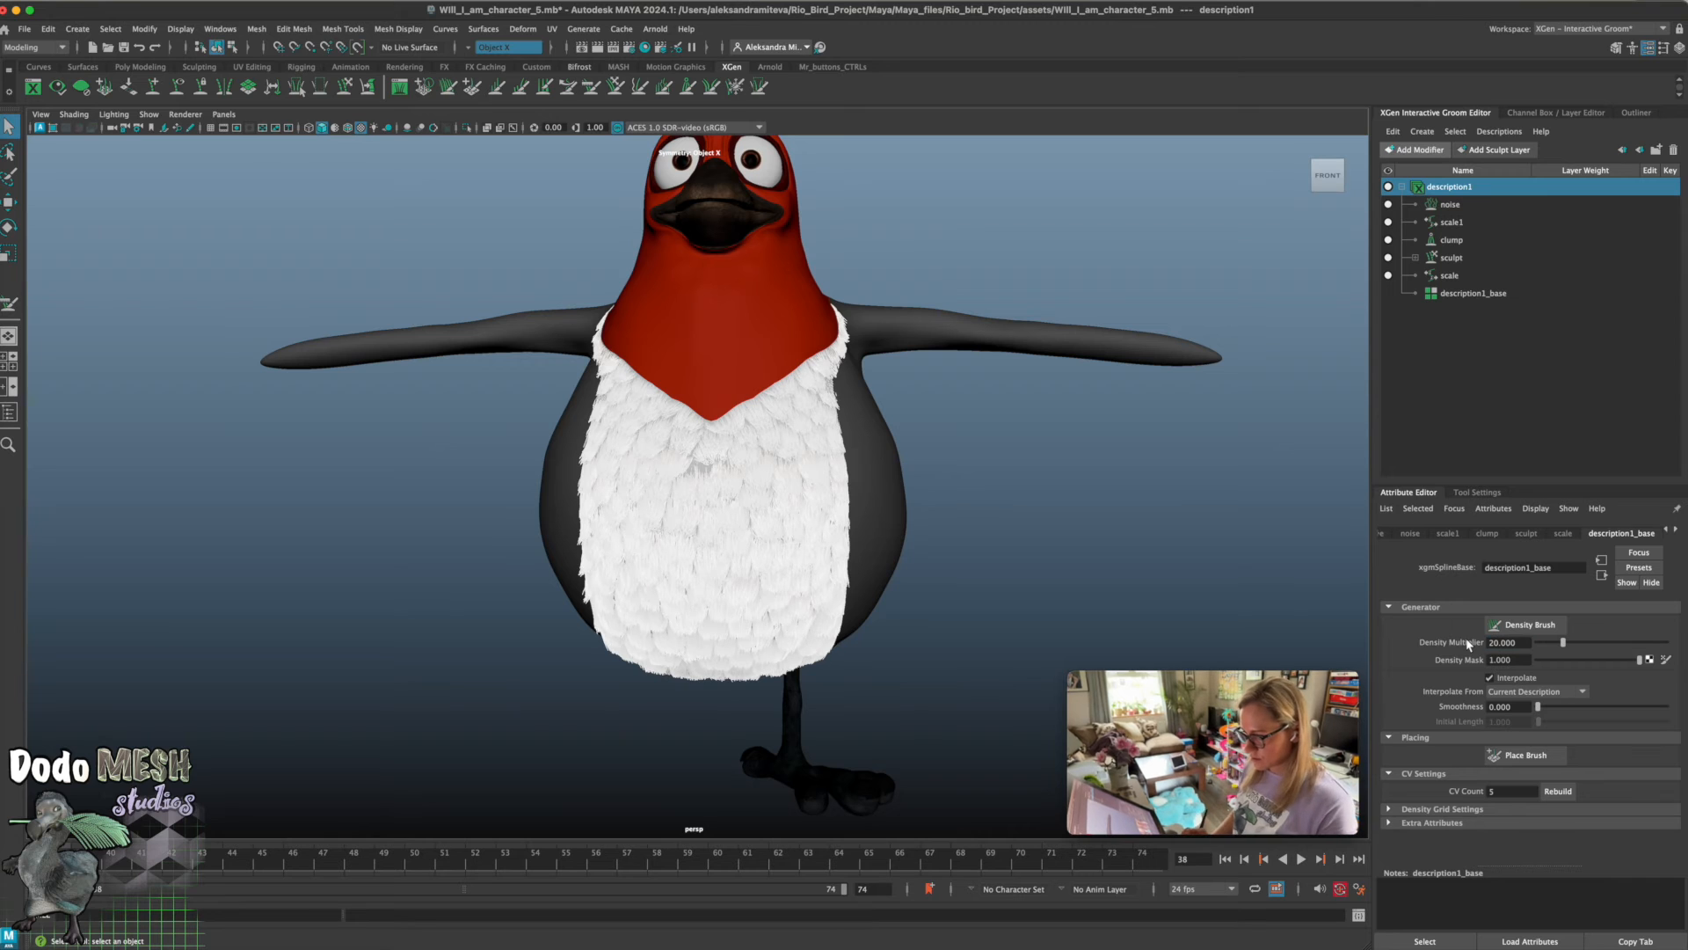
pyautogui.keyDown('alt'); pyautogui.moveTo(946, 701); pyautogui.dragTo(958, 701); pyautogui.keyUp('alt')
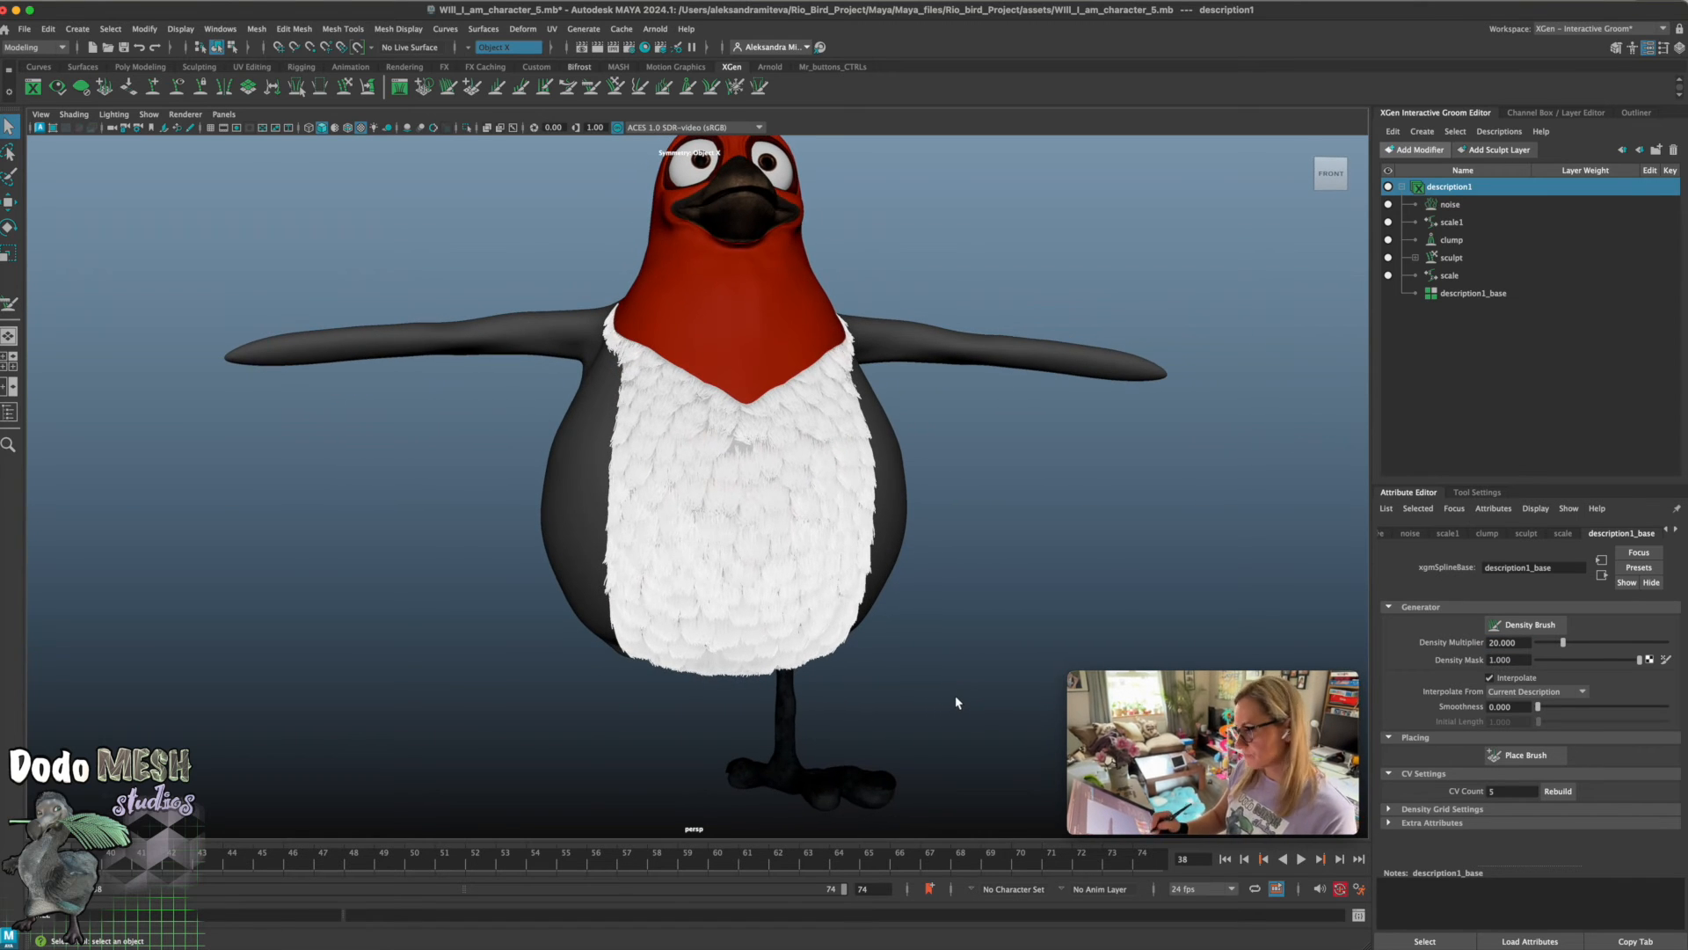
# Add a second Sculpt modifier above the noise modifier of description1 and make it the active modifier
pyautogui.click(1461, 259)
pyautogui.click(1416, 257)
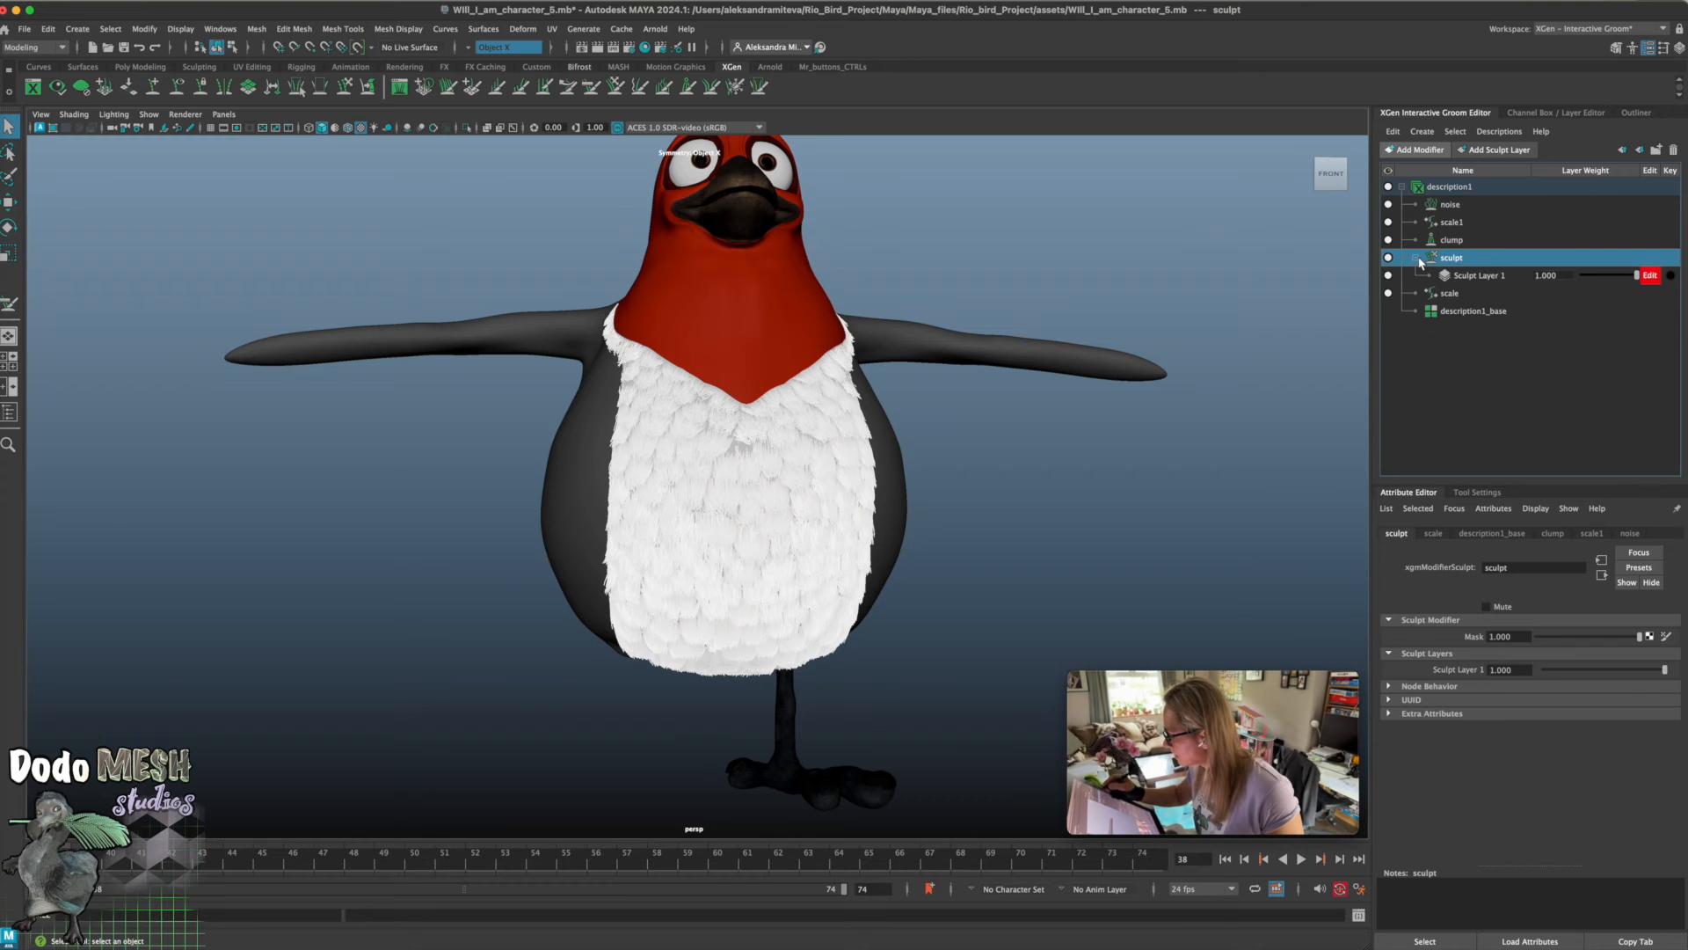
pyautogui.click(1417, 150)
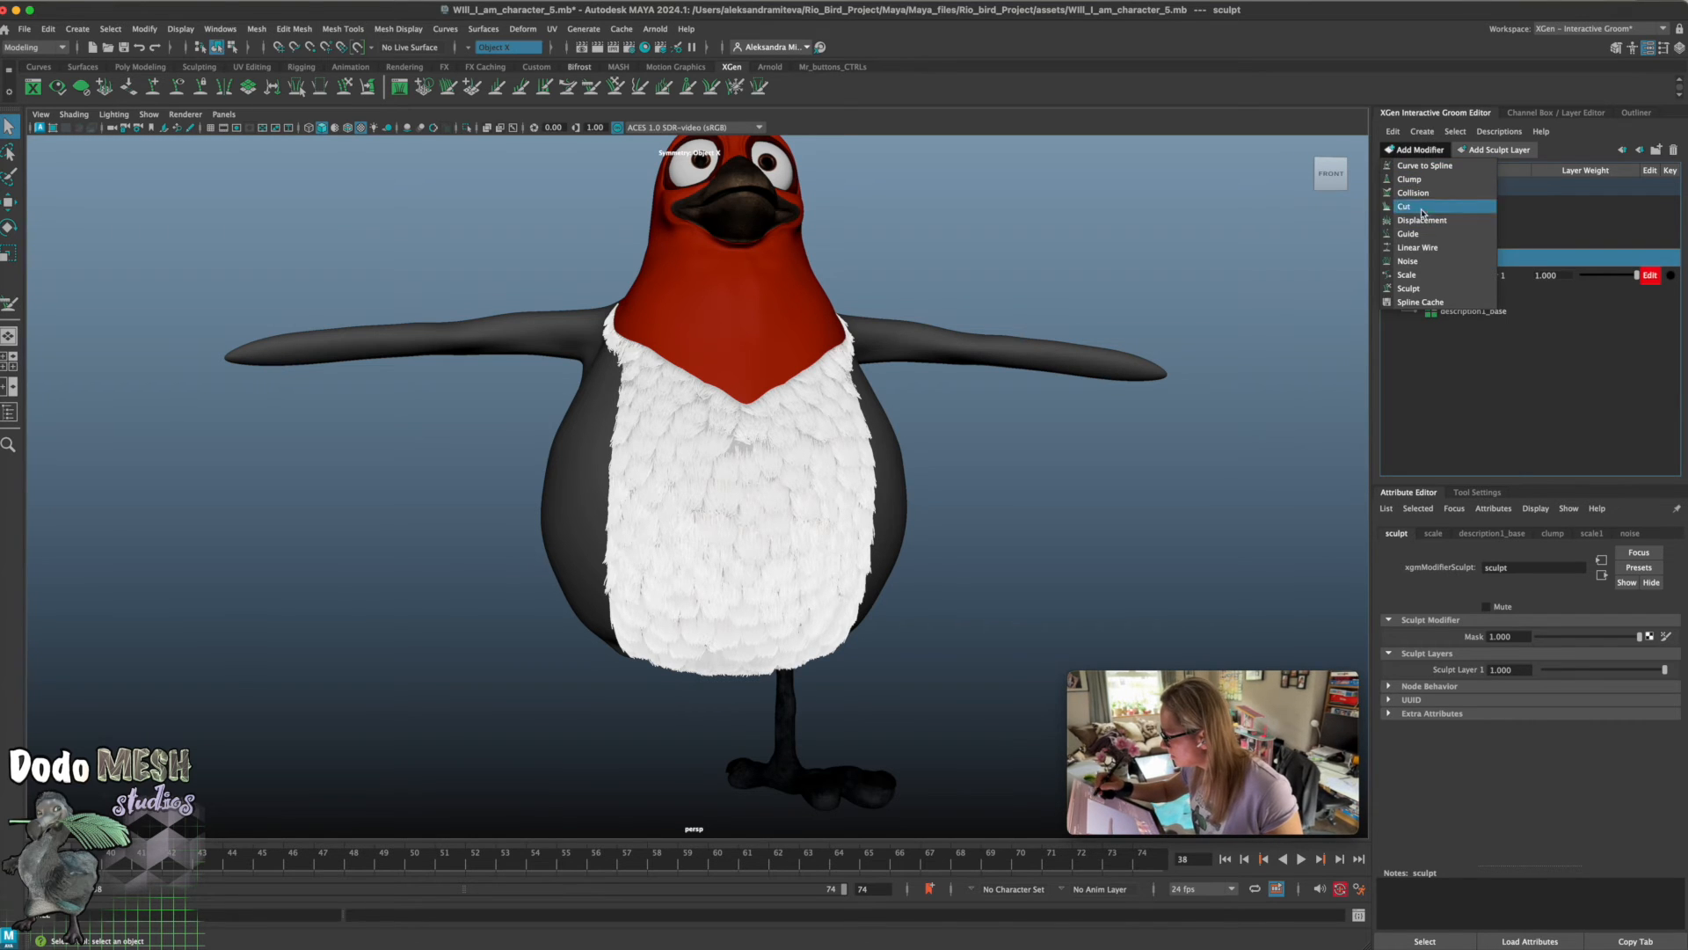
pyautogui.click(1428, 288)
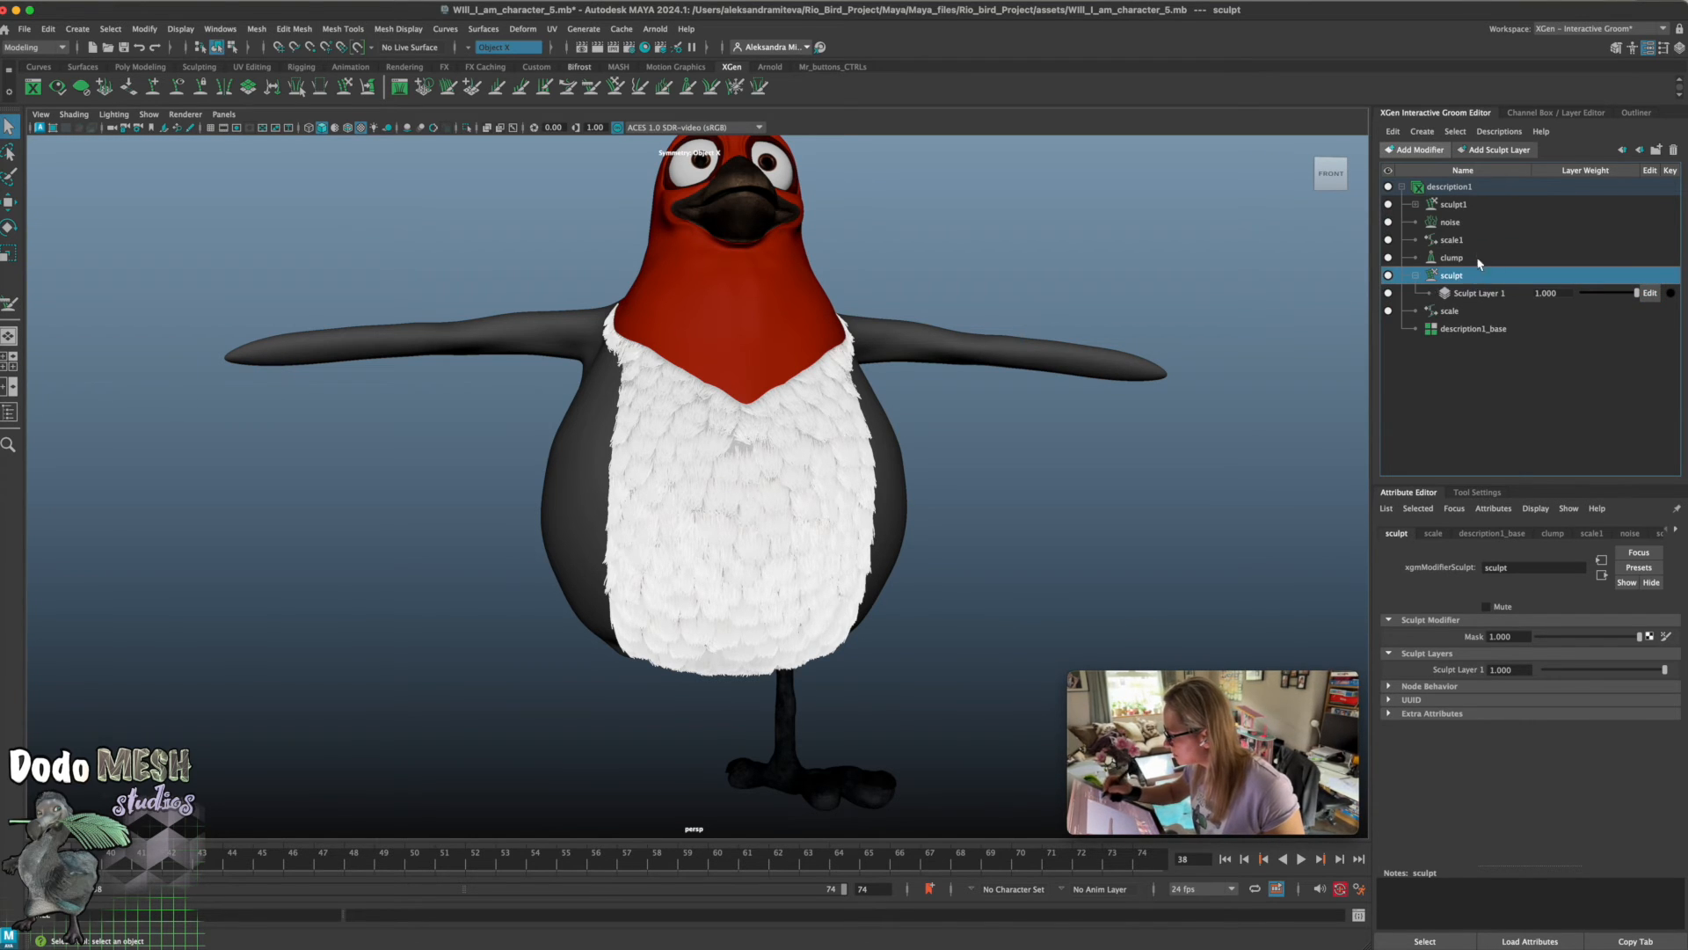
pyautogui.click(1414, 204)
pyautogui.click(1465, 206)
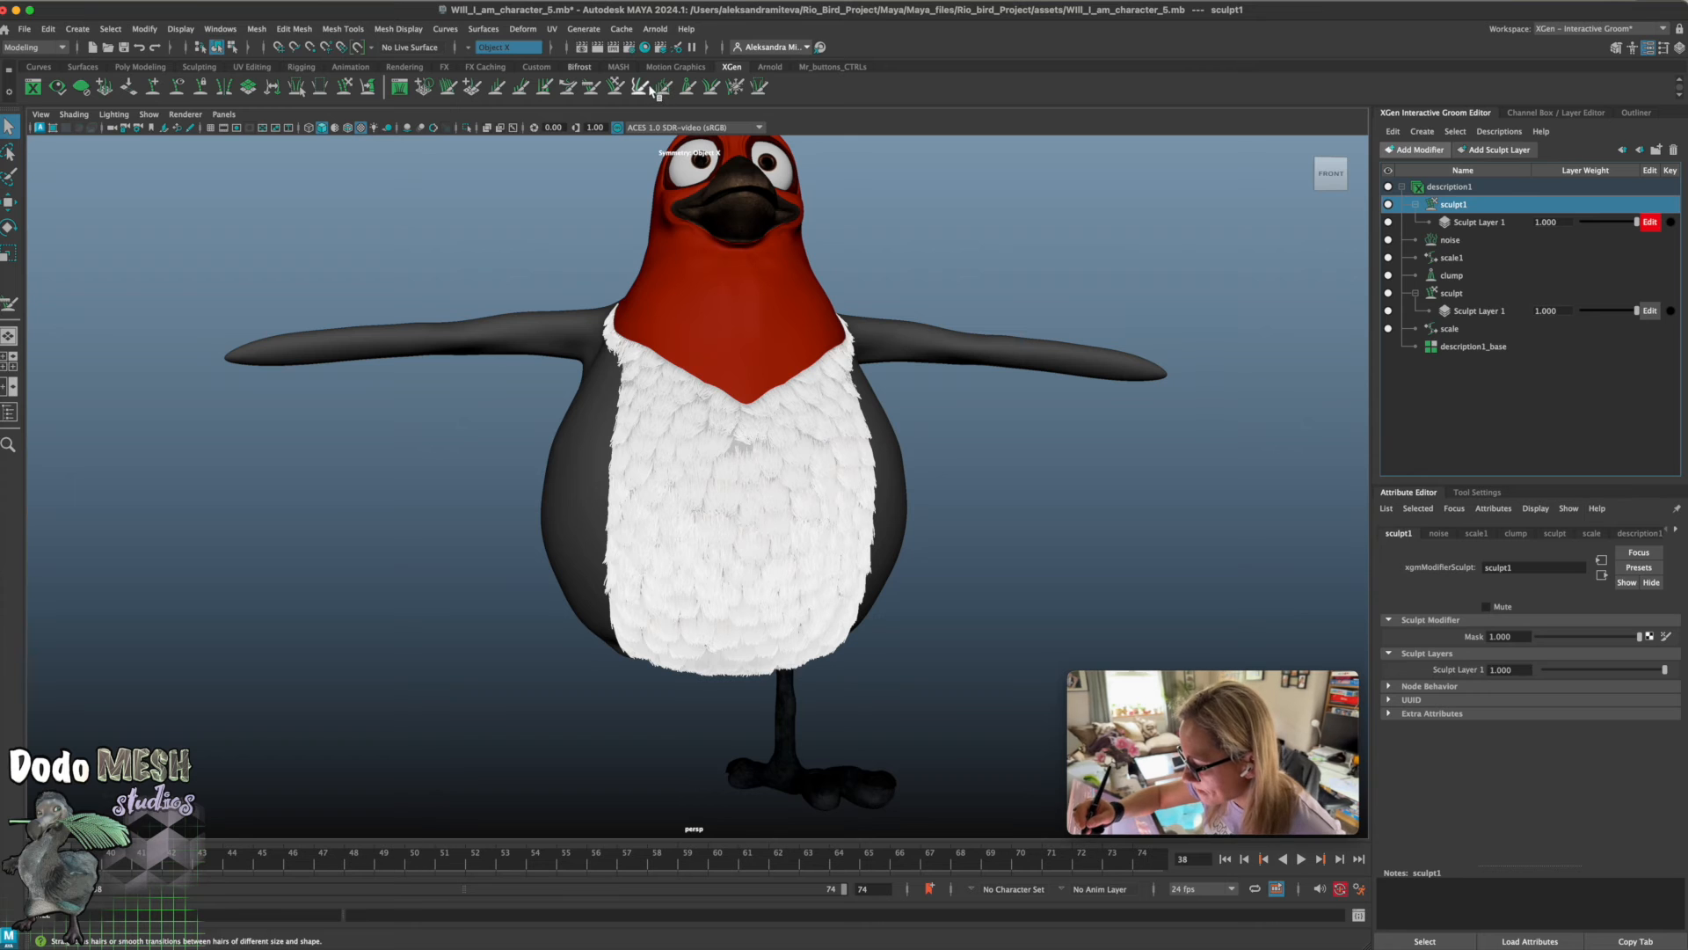
# Comb the chest feathers from the front and side with the Comb brush on the sculpt1 modifier, and save the scene
pyautogui.click(591, 88)
pyautogui.keyDown('alt'); pyautogui.moveTo(844, 500); pyautogui.dragTo(767, 468); pyautogui.keyUp('alt')
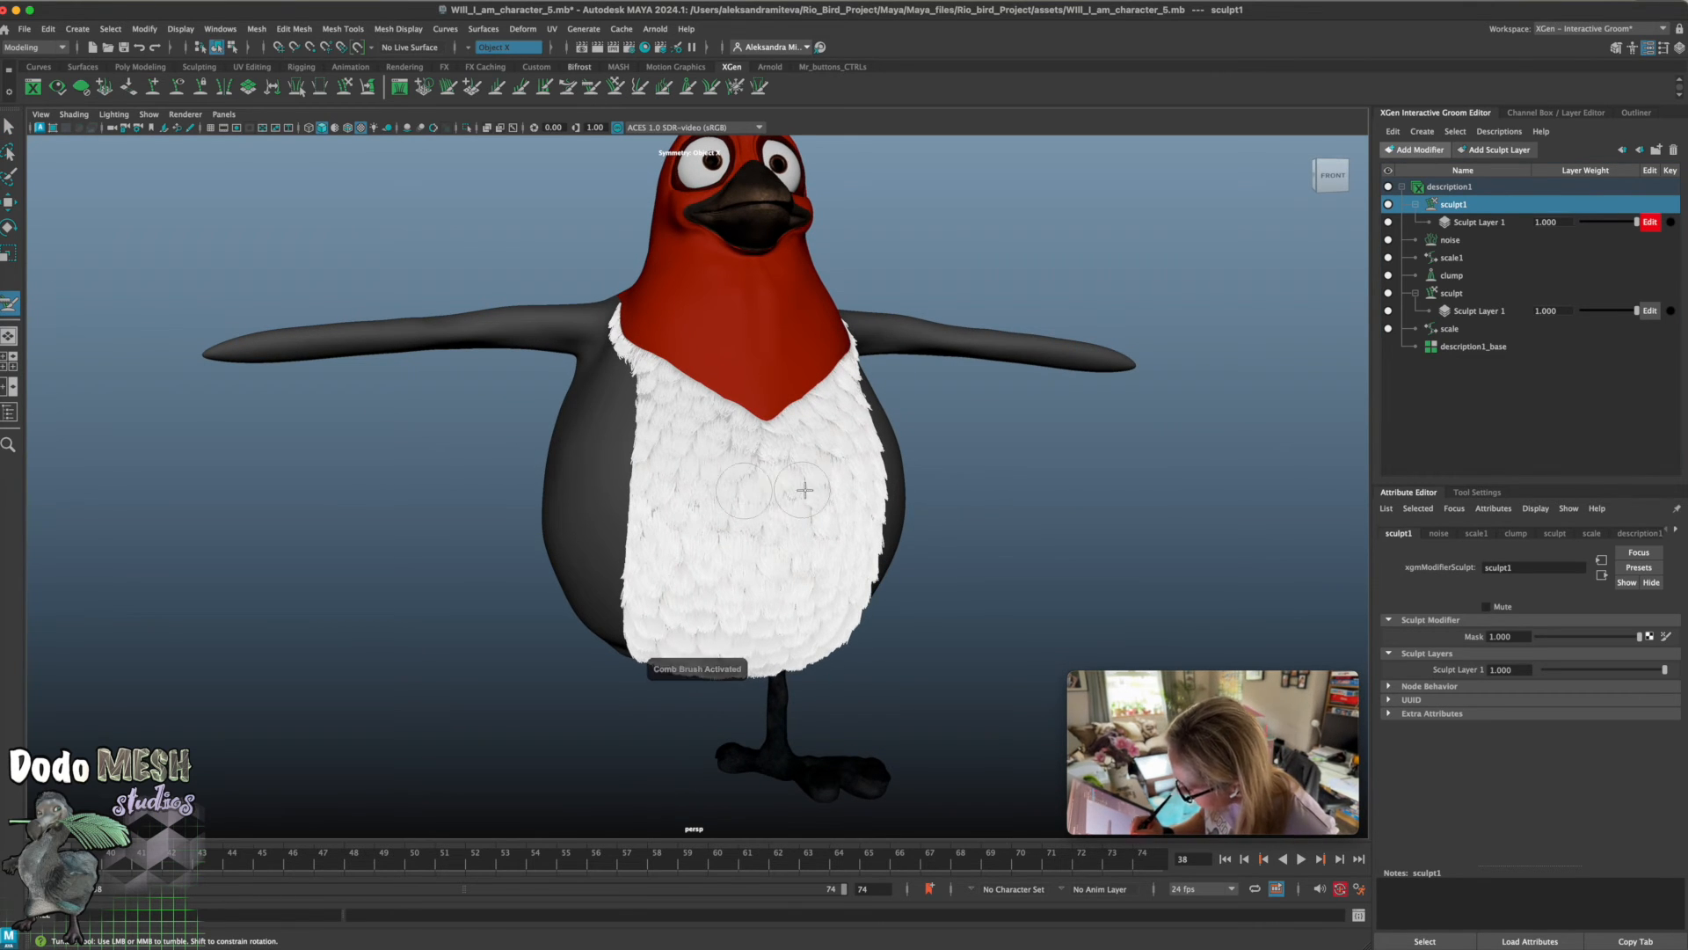
pyautogui.keyDown('alt'); pyautogui.moveTo(928, 546); pyautogui.dragTo(822, 469); pyautogui.keyUp('alt')
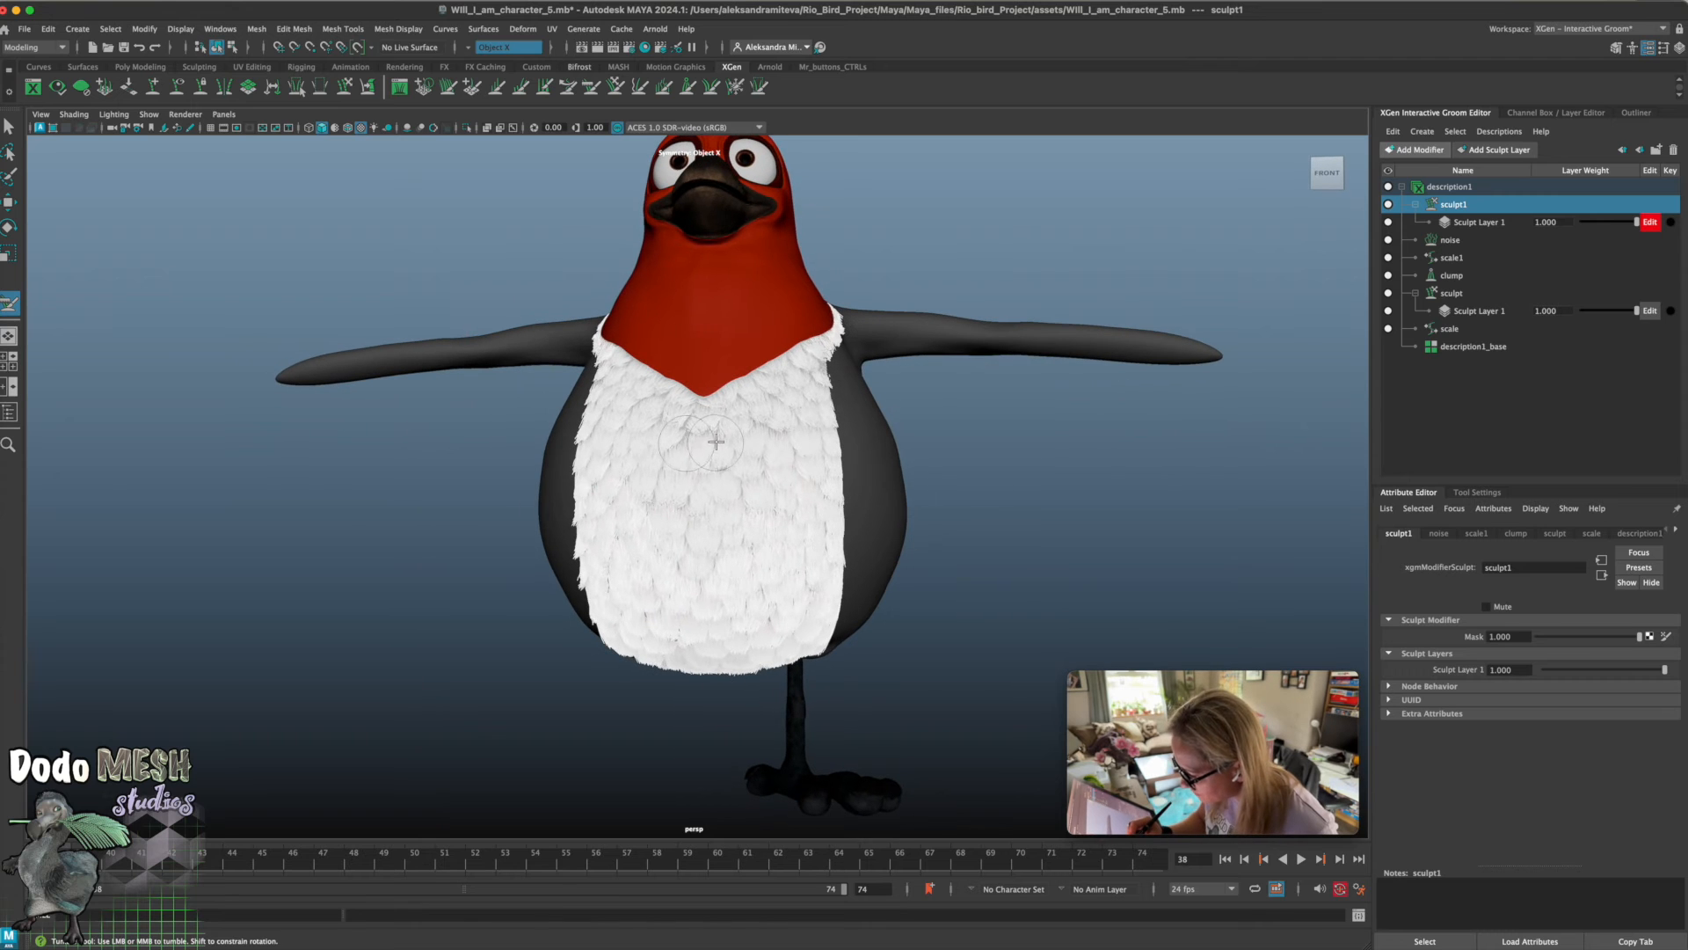
pyautogui.keyDown('alt'); pyautogui.moveTo(699, 444); pyautogui.dragTo(670, 383); pyautogui.keyUp('alt')
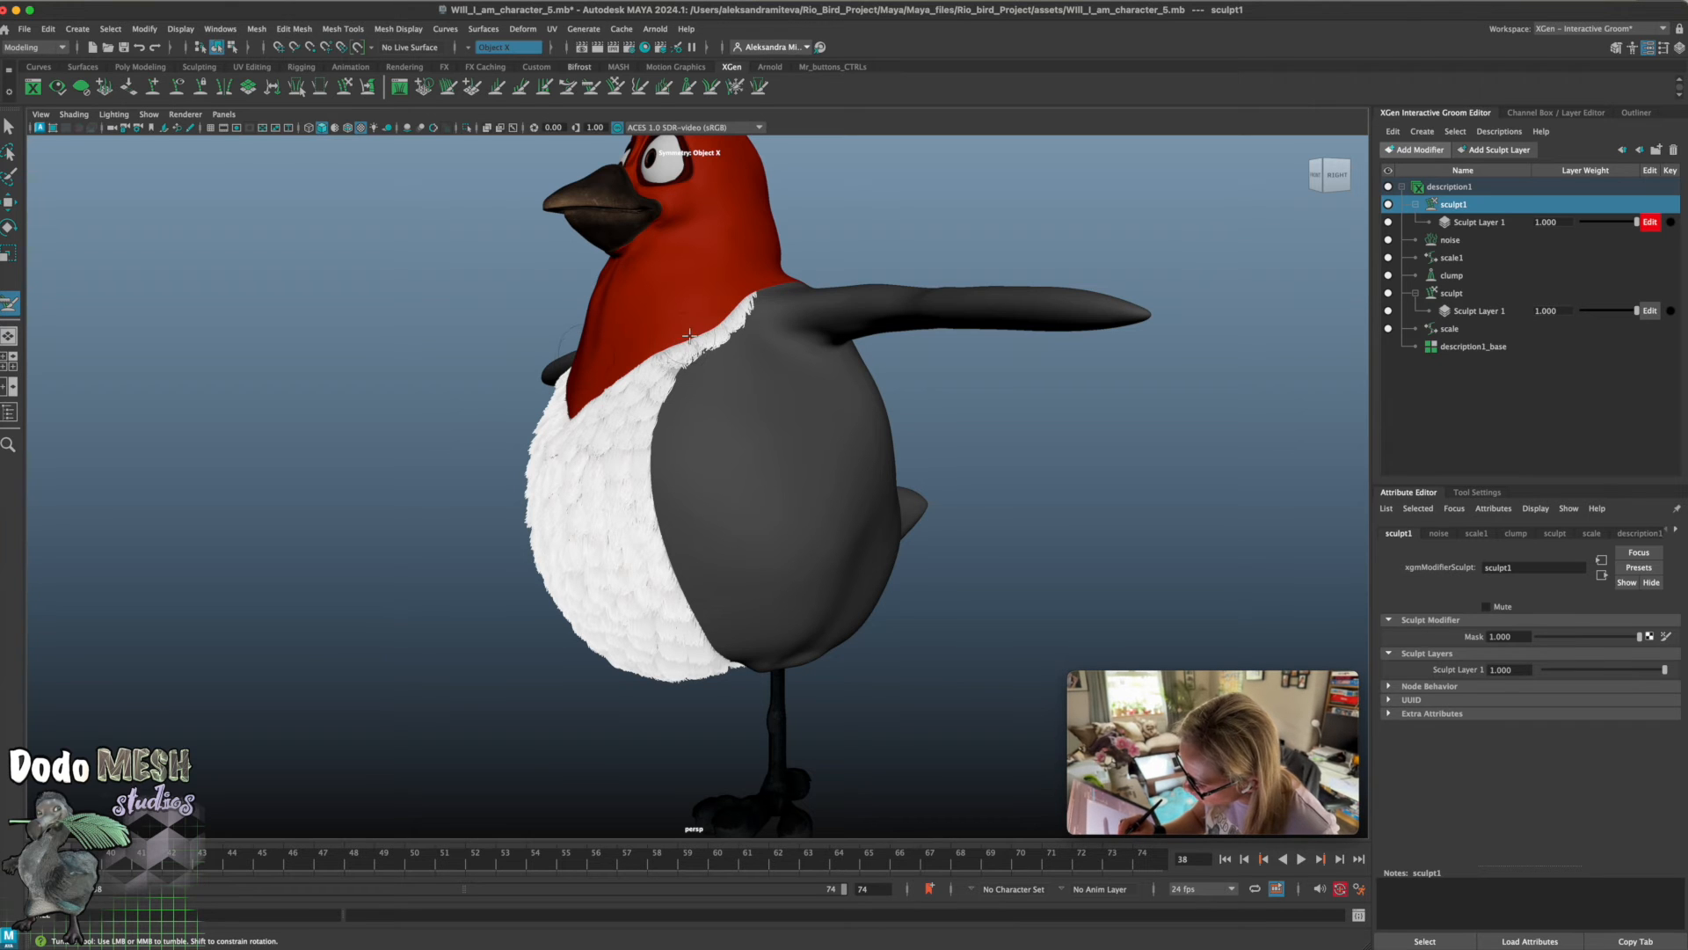
pyautogui.keyDown('alt'); pyautogui.moveTo(669, 353); pyautogui.dragTo(1023, 530); pyautogui.keyUp('alt')
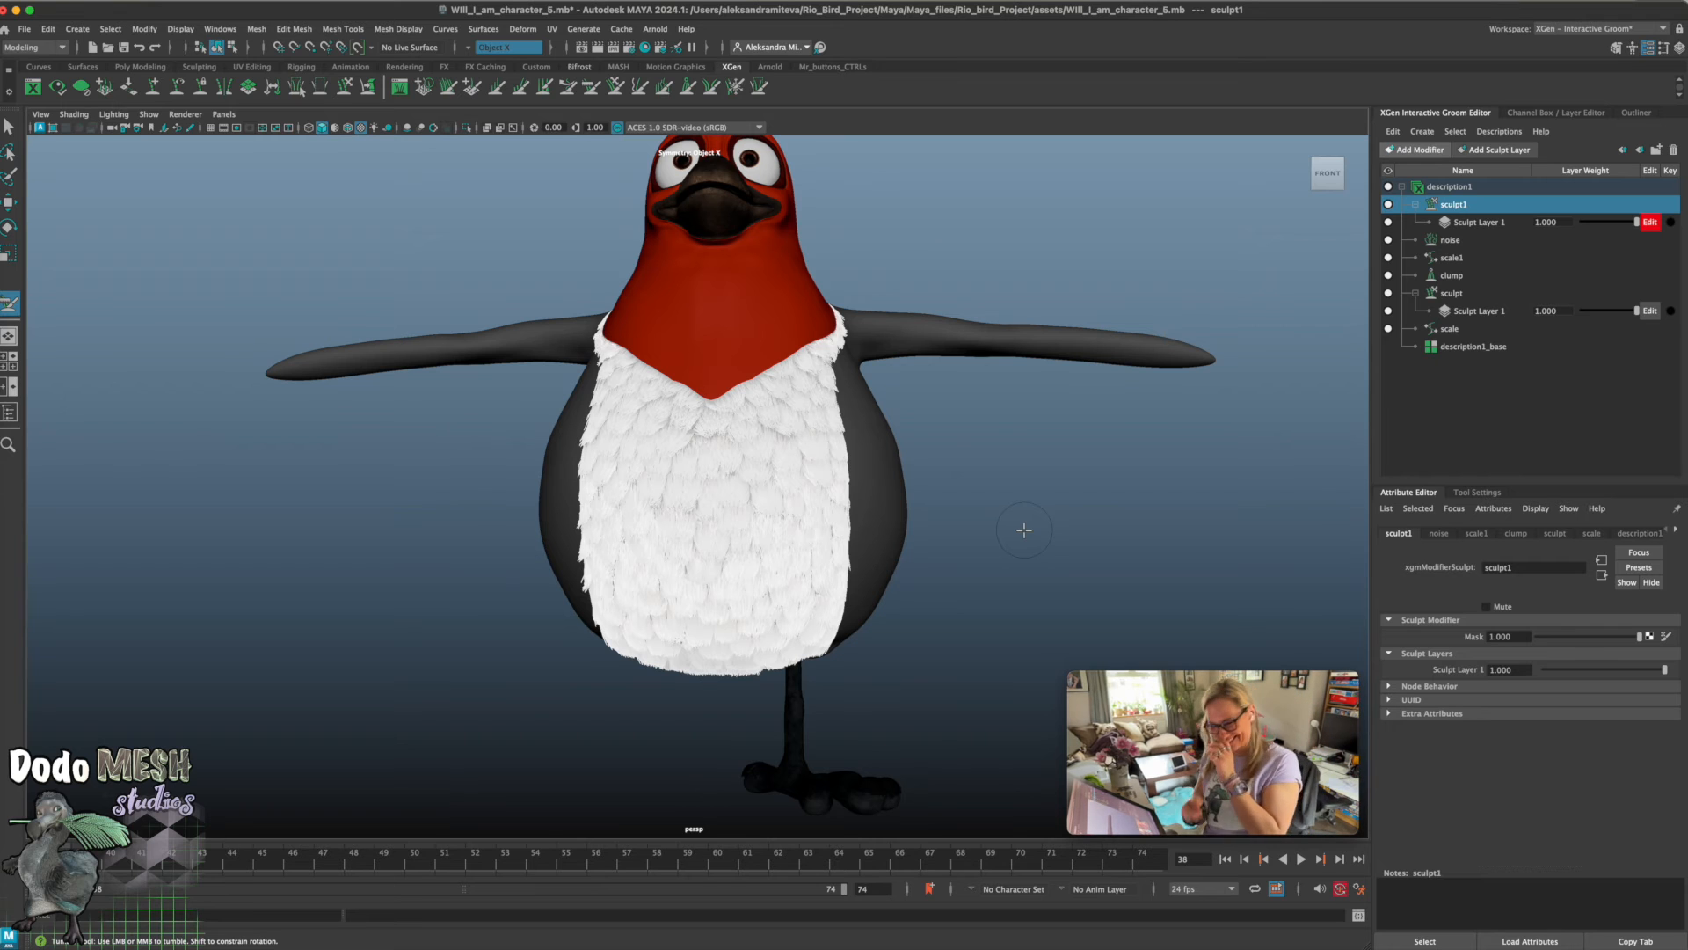
pyautogui.keyDown('alt'); pyautogui.moveTo(1024, 530); pyautogui.dragTo(921, 563); pyautogui.keyUp('alt')
pyautogui.keyDown('alt'); pyautogui.moveTo(980, 470); pyautogui.dragTo(1042, 474); pyautogui.keyUp('alt')
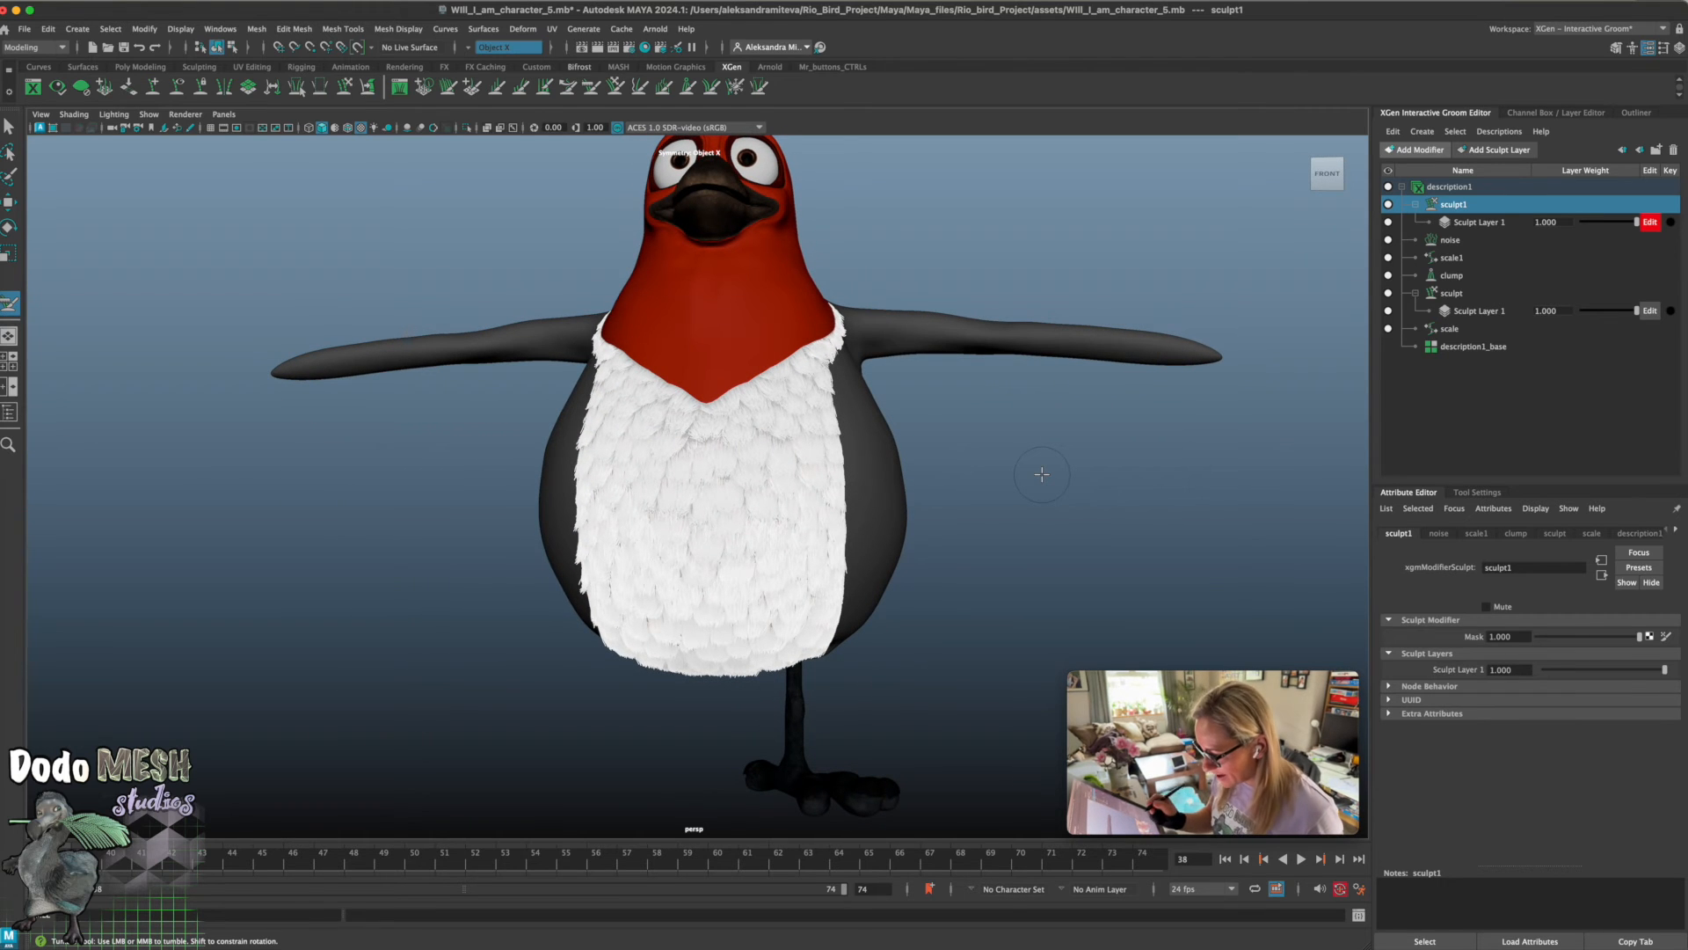
pyautogui.hotkey('ctrl', 's')
pyautogui.press('y')
# Unhide the hair_sculpt_G group inside sculpts_G, return to the groom modifier stack and save the scene
pyautogui.keyDown('alt'); pyautogui.moveTo(1050, 503); pyautogui.dragTo(1081, 529); pyautogui.keyUp('alt')
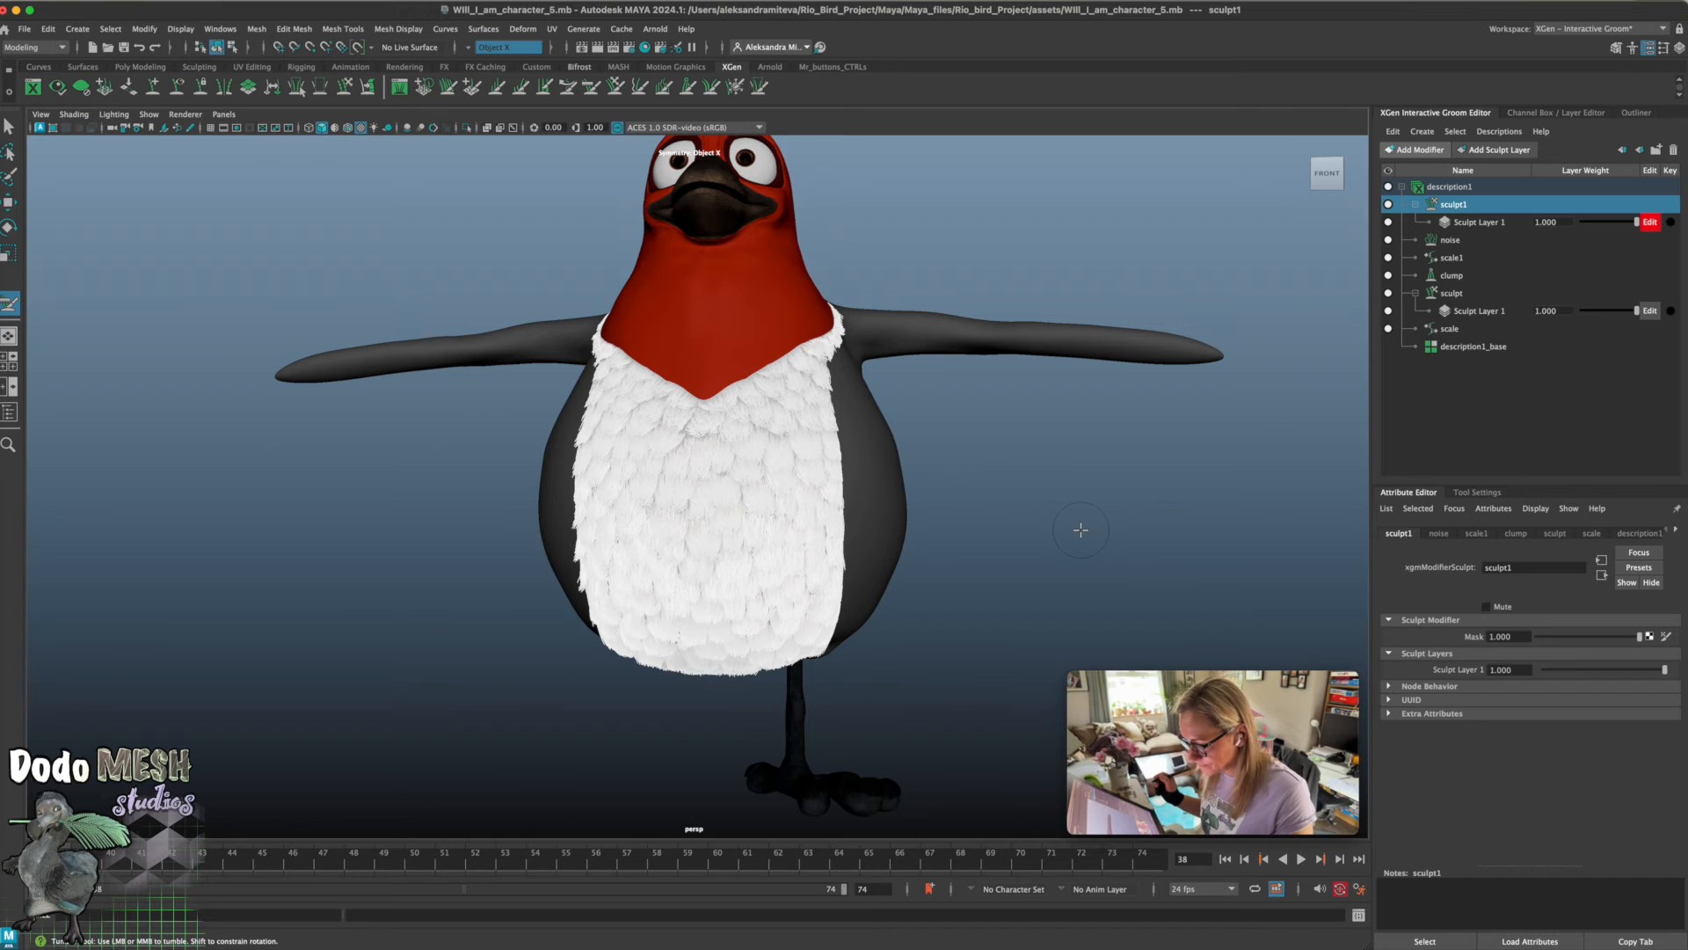
pyautogui.moveTo(1081, 529)
pyautogui.keyDown('alt'); pyautogui.mouseDown()
pyautogui.moveTo(1011, 514)
pyautogui.moveTo(888, 541)
pyautogui.moveTo(874, 519)
pyautogui.moveTo(893, 536)
pyautogui.moveTo(848, 528)
pyautogui.mouseUp(); pyautogui.keyUp('alt')
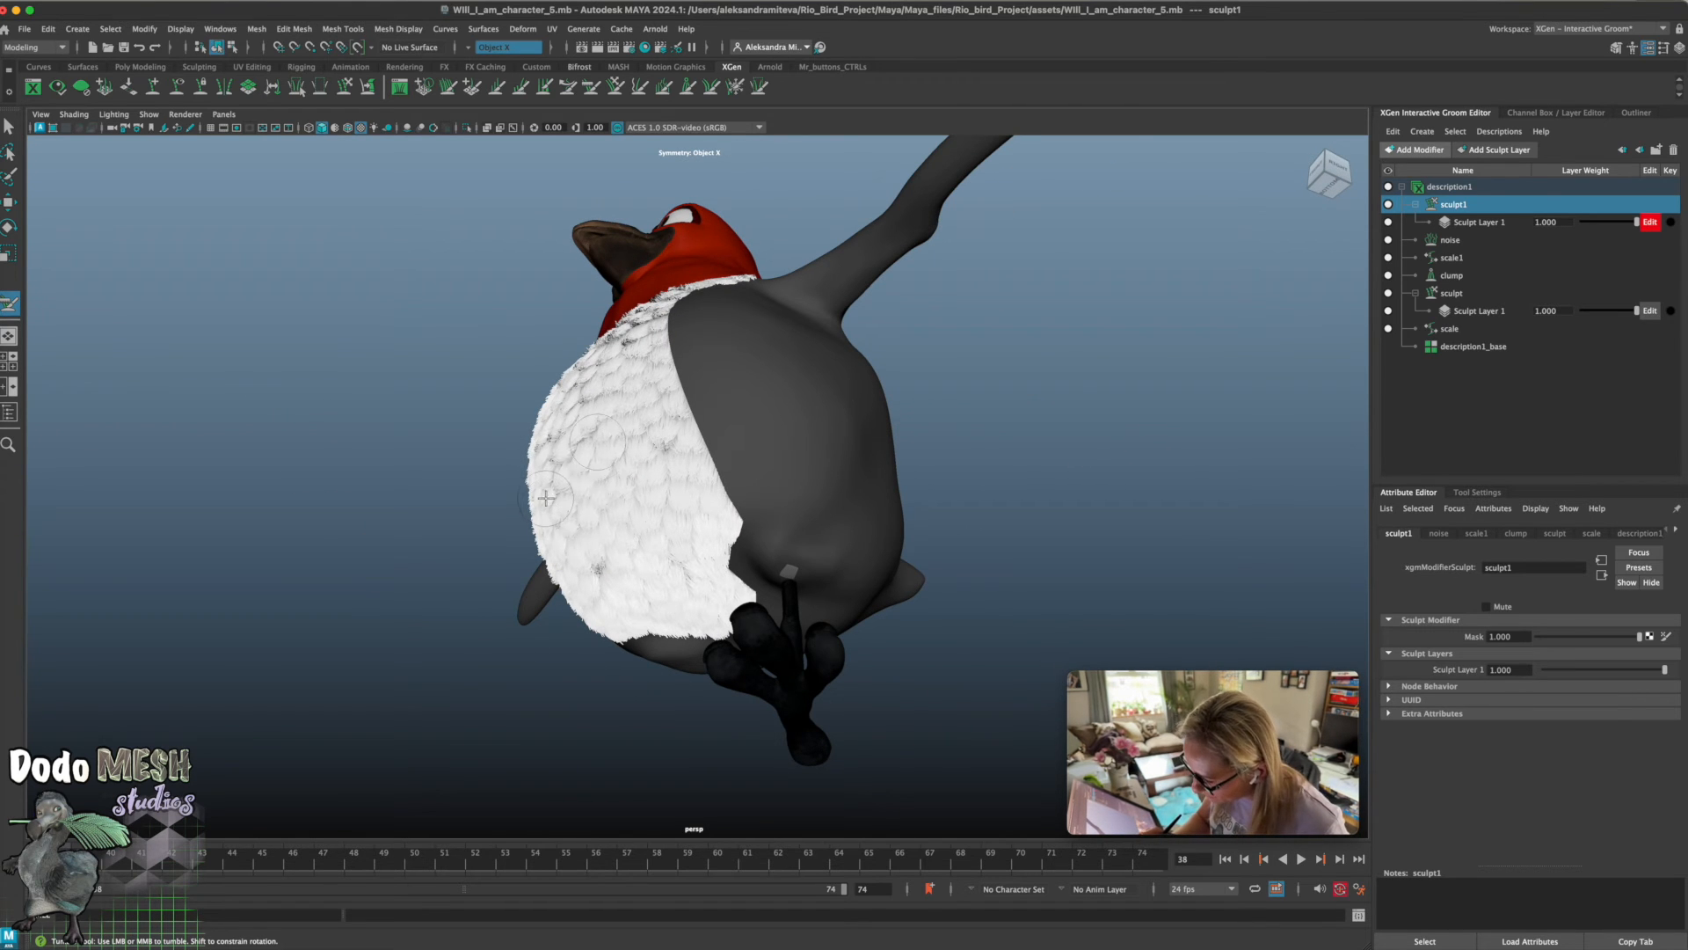
pyautogui.moveTo(563, 493)
pyautogui.keyDown('alt'); pyautogui.mouseDown()
pyautogui.moveTo(1079, 479)
pyautogui.moveTo(870, 536)
pyautogui.moveTo(822, 572)
pyautogui.moveTo(994, 550)
pyautogui.moveTo(1003, 532)
pyautogui.mouseUp(); pyautogui.keyUp('alt')
pyautogui.keyDown('alt'); pyautogui.moveTo(1003, 532); pyautogui.dragTo(995, 613, button='middle'); pyautogui.keyUp('alt')
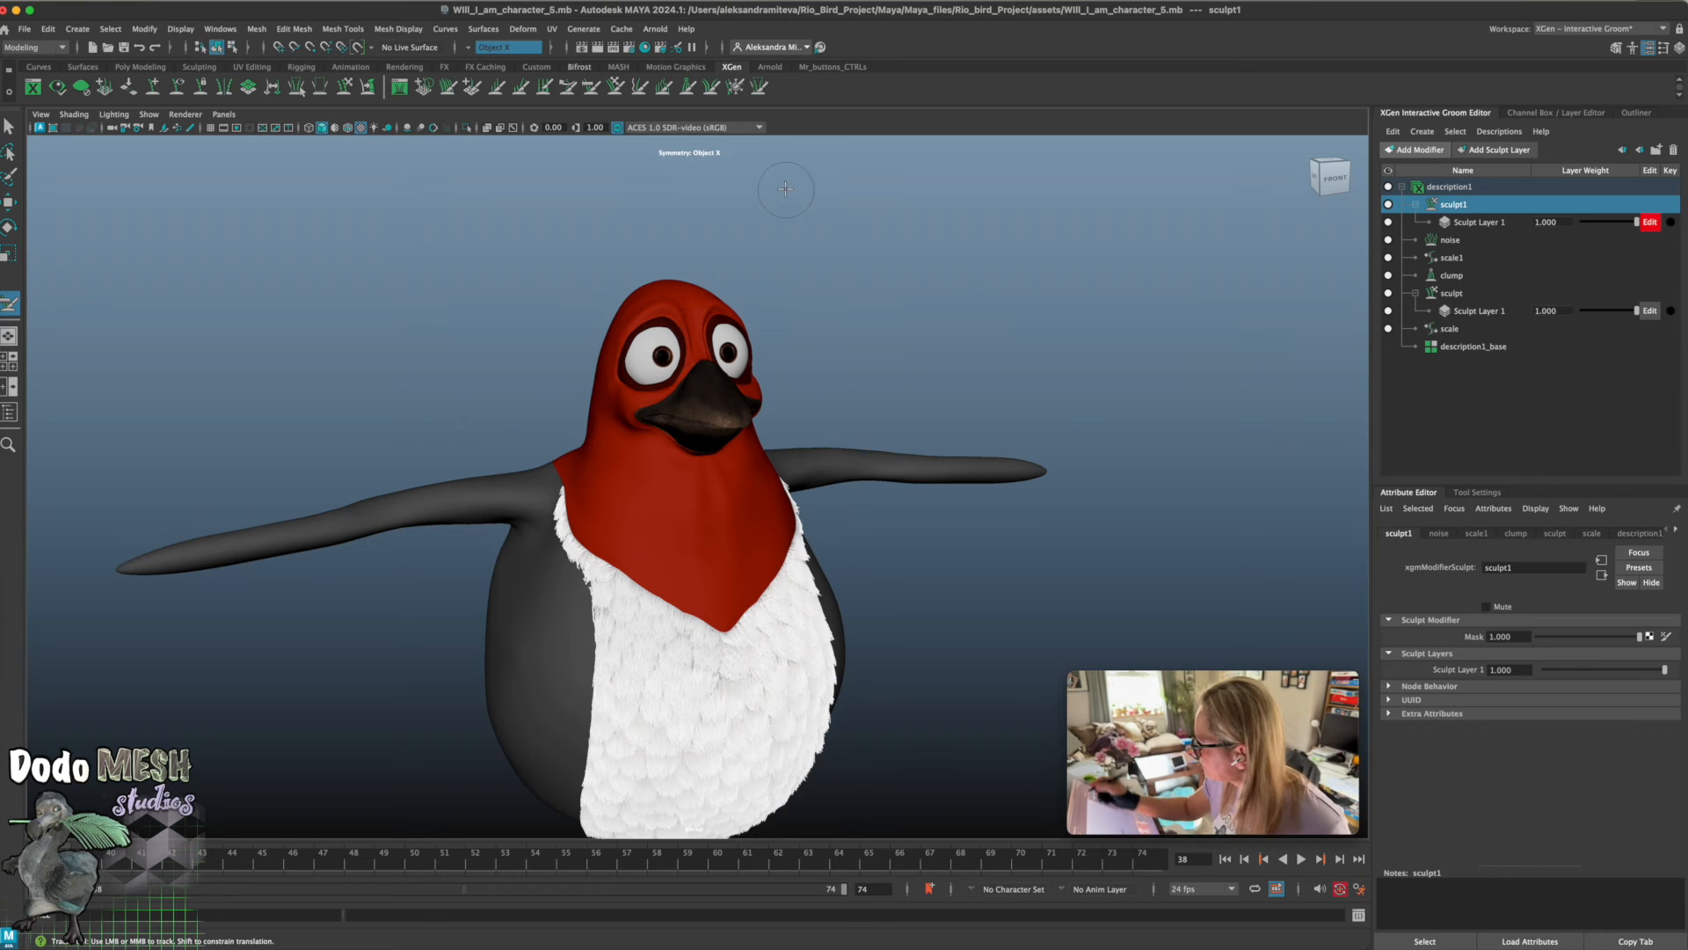
pyautogui.click(1636, 113)
pyautogui.click(1394, 211)
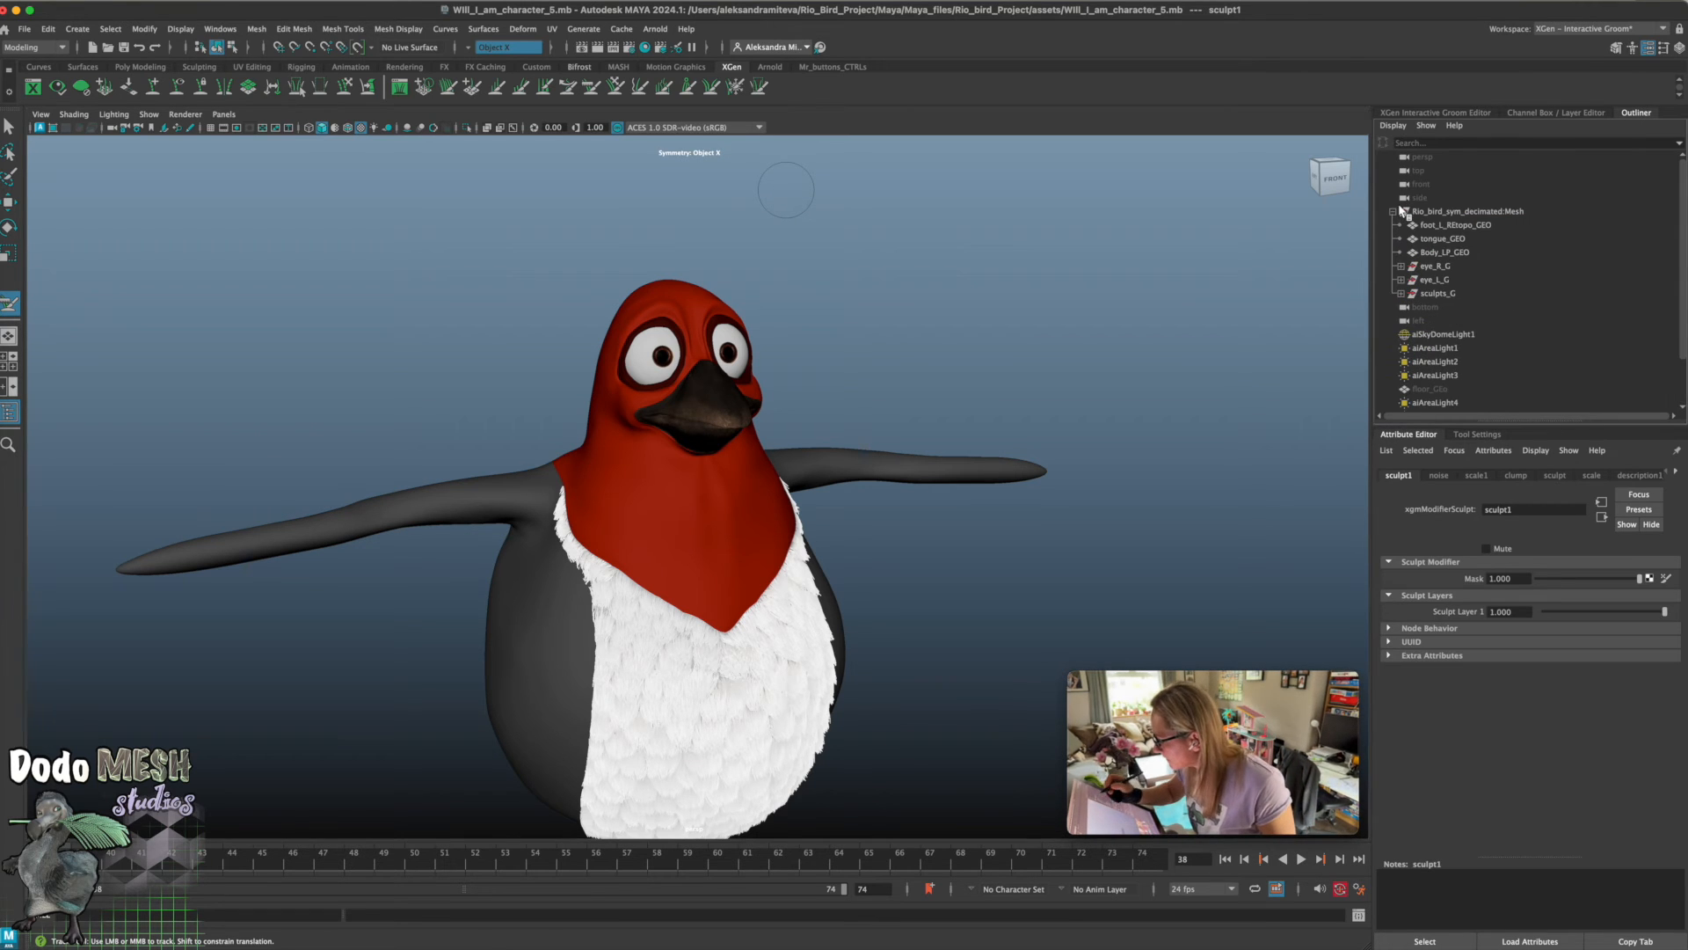
pyautogui.click(1401, 292)
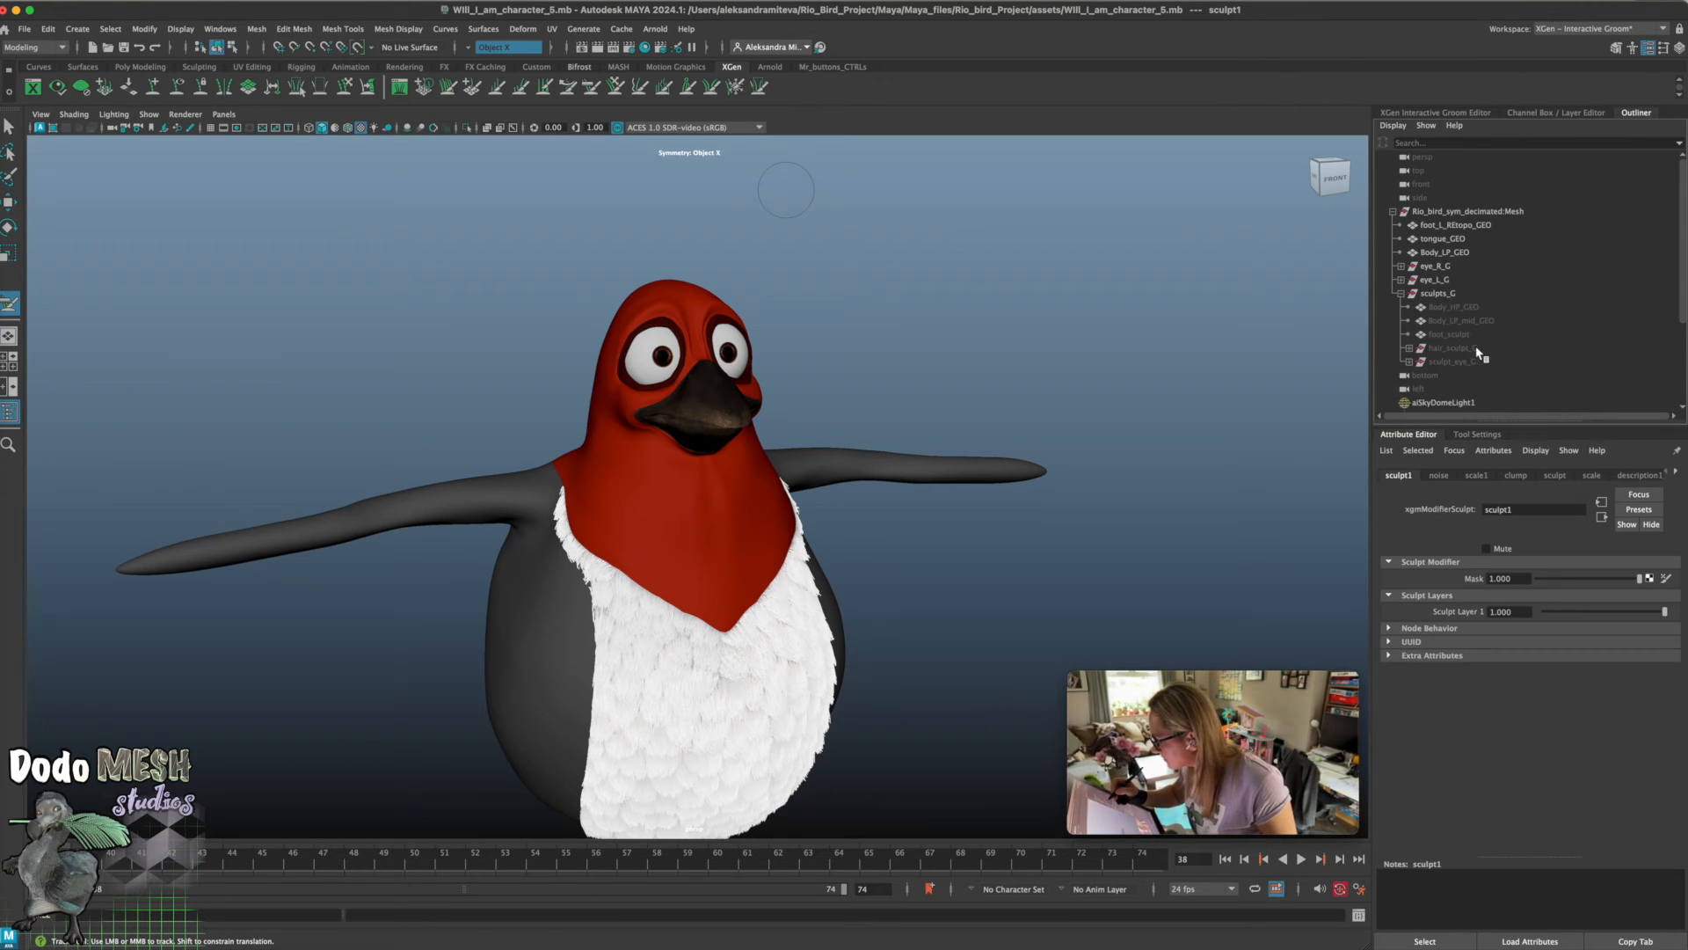
pyautogui.click(1471, 349)
pyautogui.press('h')
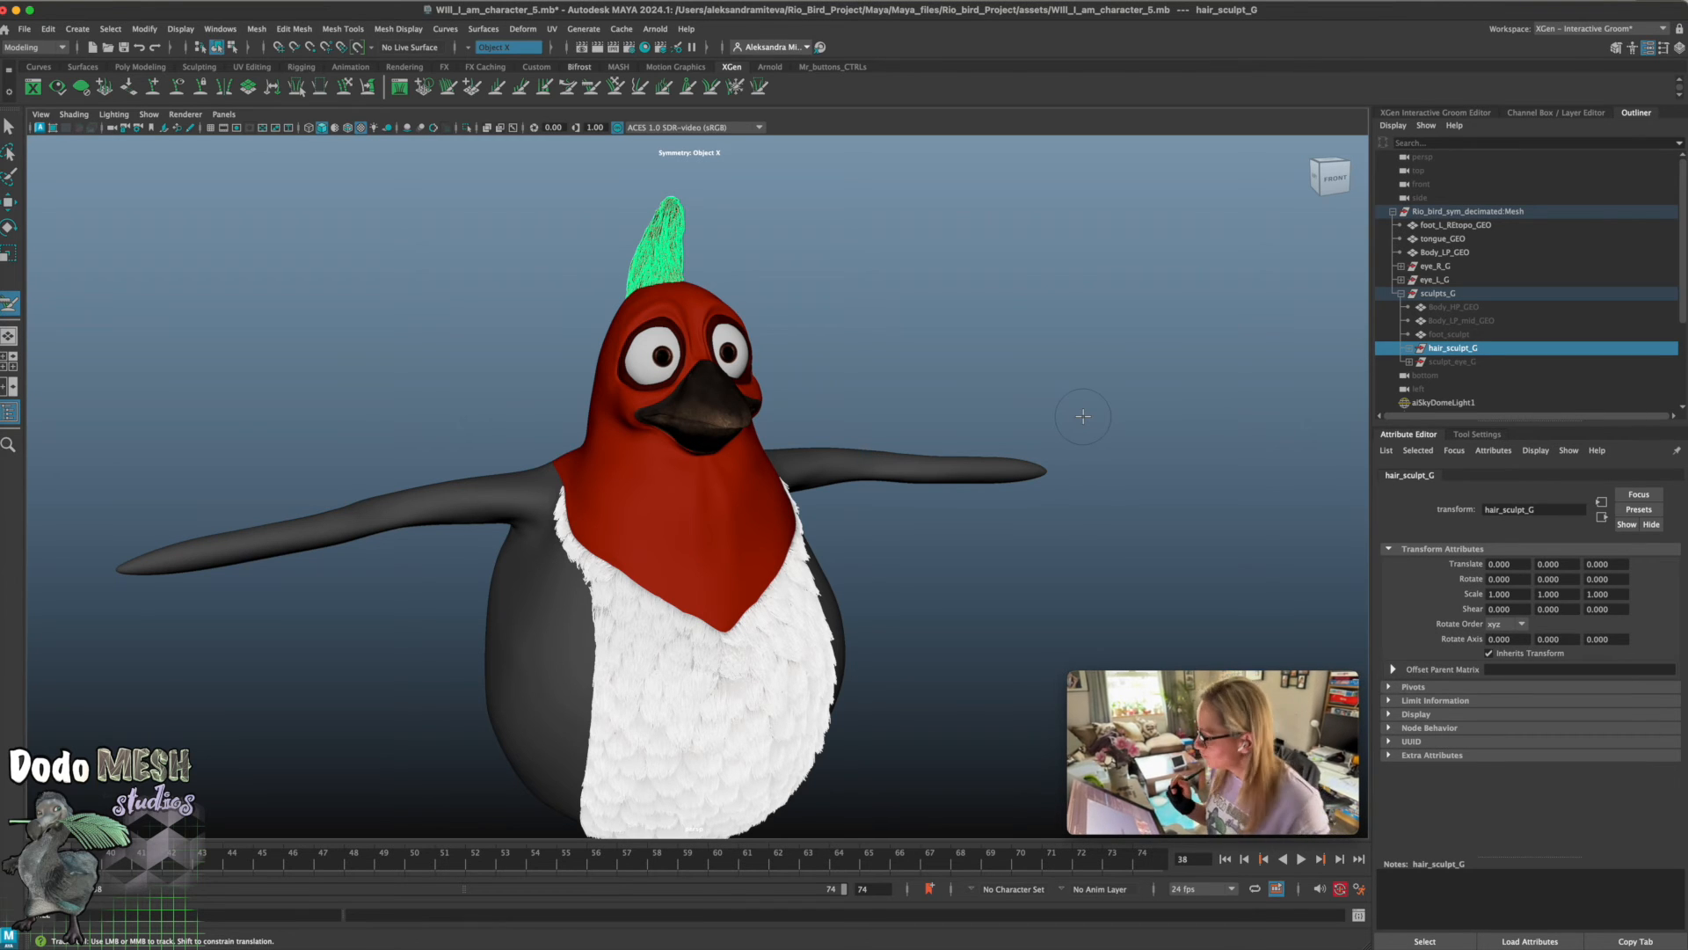
pyautogui.click(1439, 113)
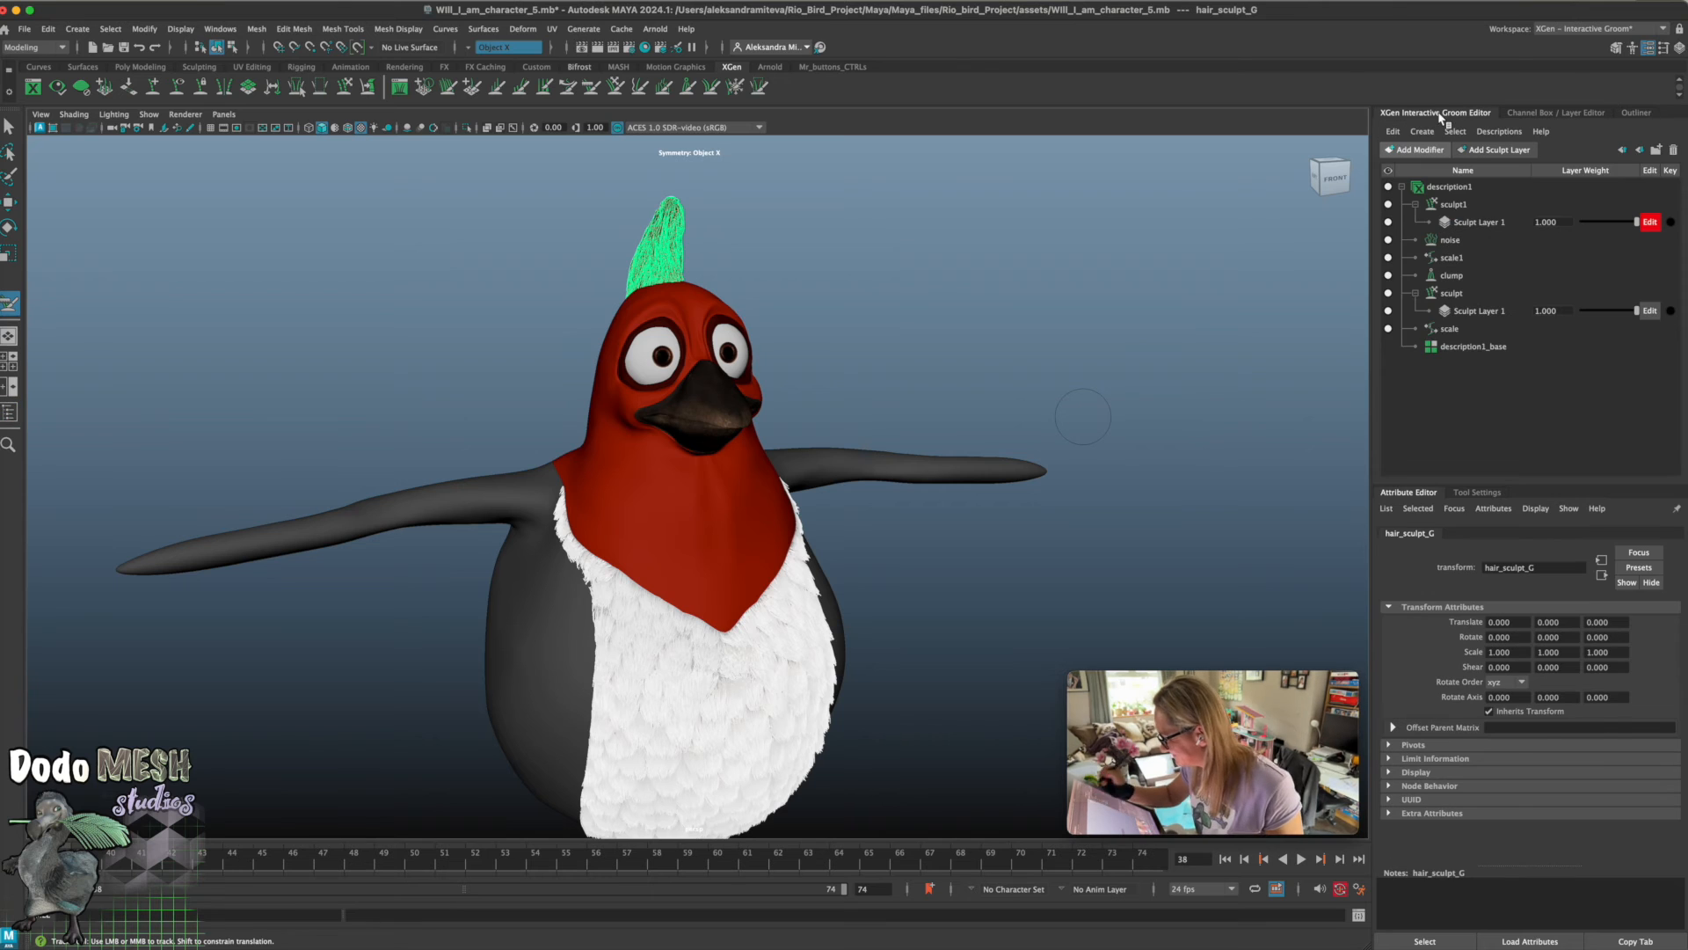
pyautogui.press('q')
pyautogui.press('super+s')
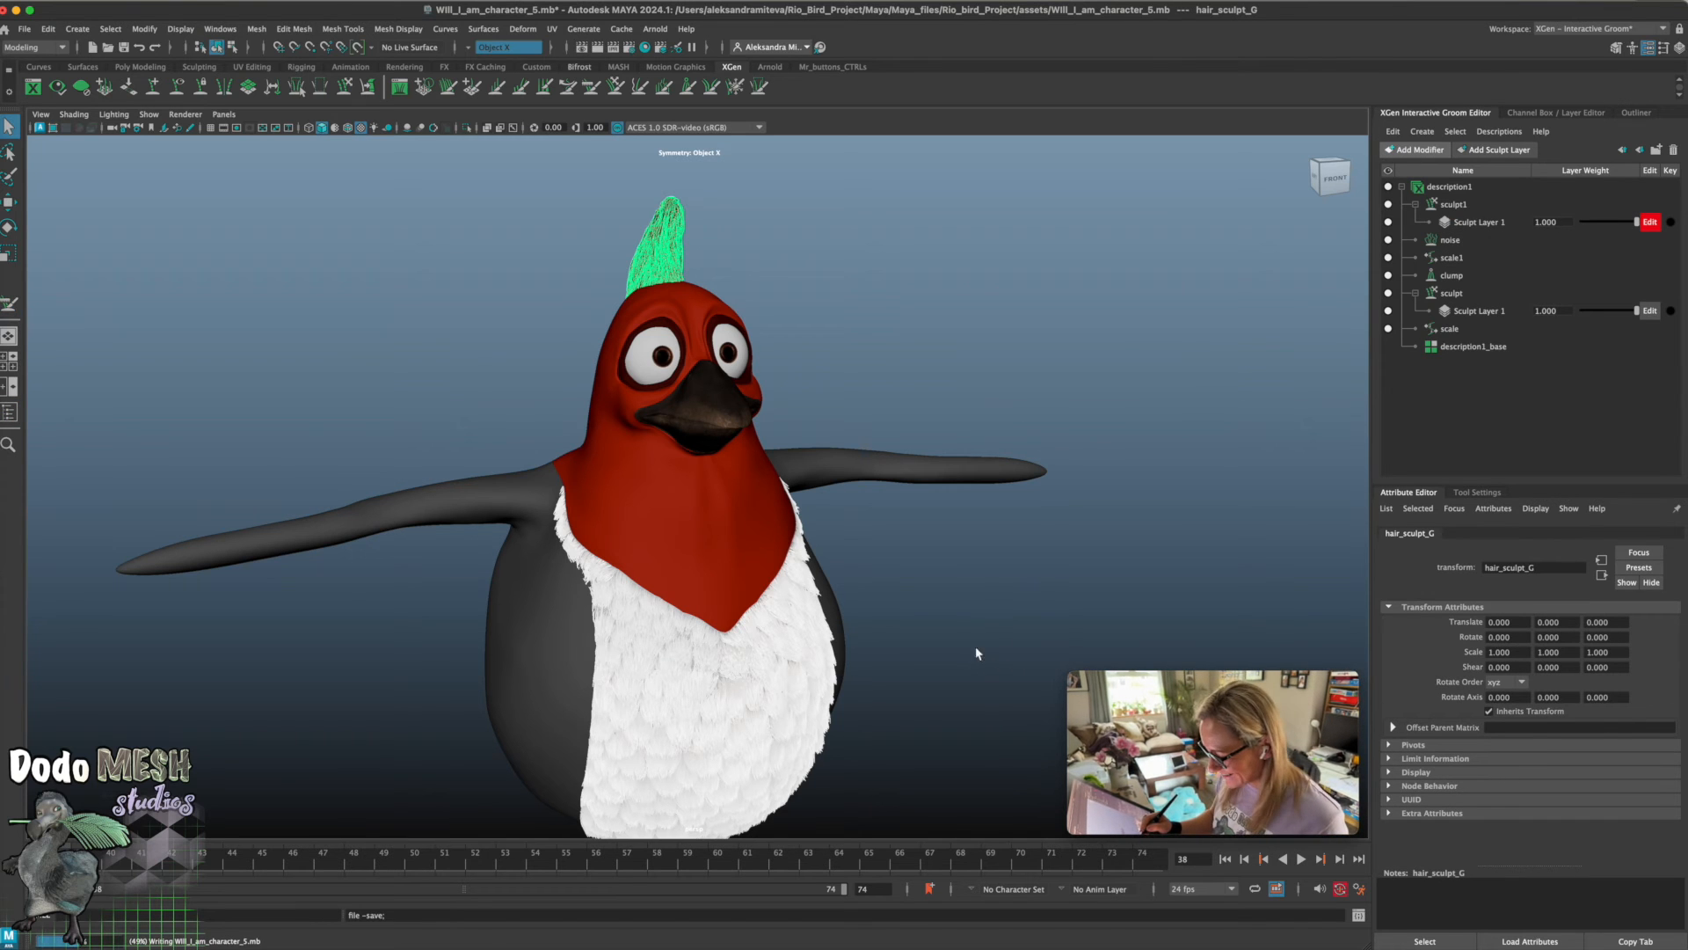
# Comb the chest and belly feathers from below and the front on Sculpt Layer 1 of the sculpt1 modifier
pyautogui.keyDown('alt'); pyautogui.moveTo(934, 649); pyautogui.dragTo(990, 656); pyautogui.keyUp('alt')
pyautogui.keyDown('alt'); pyautogui.moveTo(988, 658); pyautogui.dragTo(1004, 529, button='middle'); pyautogui.keyUp('alt')
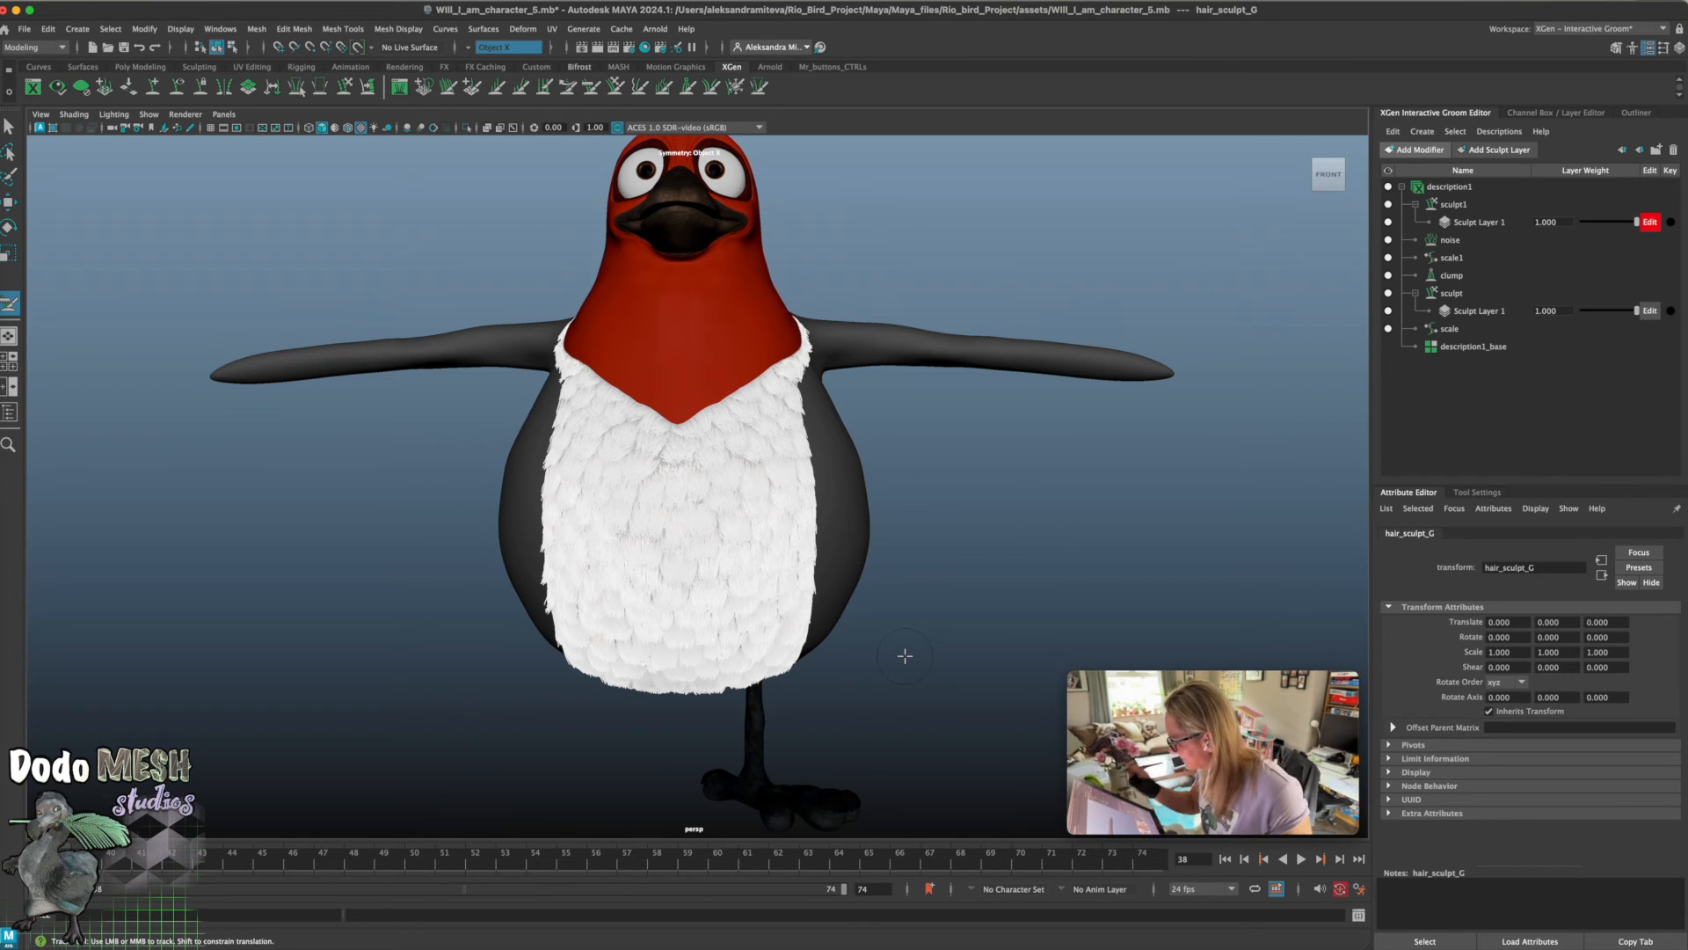
pyautogui.click(1470, 222)
pyautogui.moveTo(825, 583)
pyautogui.keyDown('alt'); pyautogui.mouseDown()
pyautogui.moveTo(824, 553)
pyautogui.moveTo(712, 400)
pyautogui.mouseUp(); pyautogui.keyUp('alt')
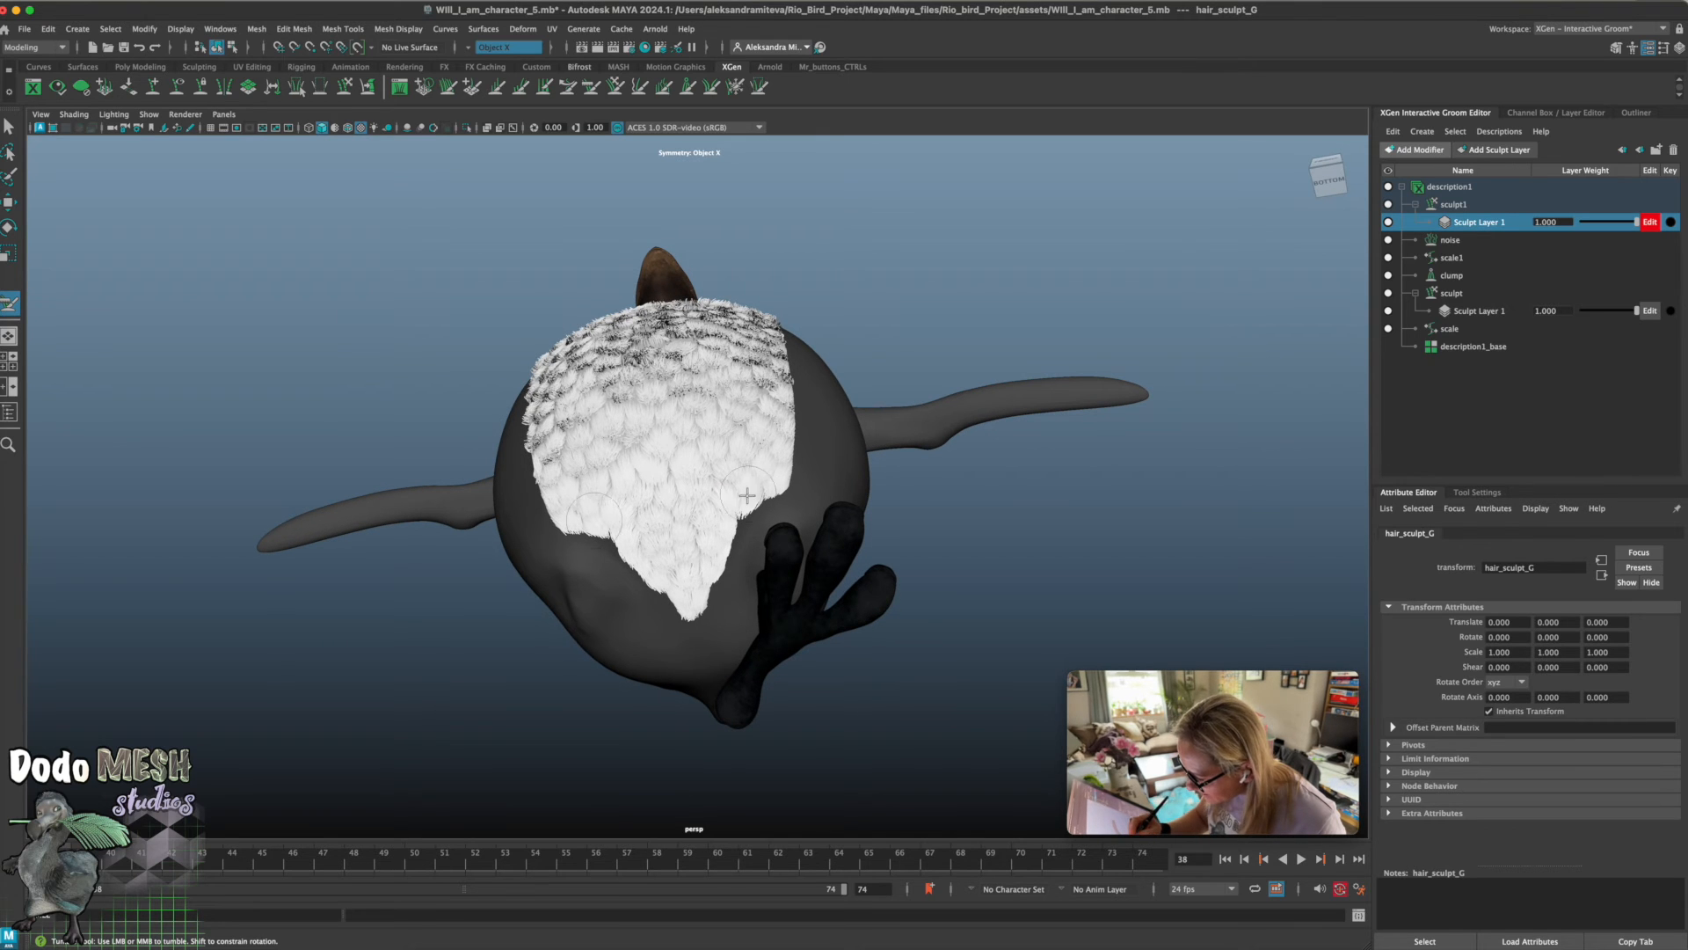
pyautogui.moveTo(738, 512)
pyautogui.keyDown('alt'); pyautogui.mouseDown()
pyautogui.moveTo(963, 545)
pyautogui.moveTo(912, 593)
pyautogui.moveTo(894, 572)
pyautogui.mouseUp(); pyautogui.keyUp('alt')
pyautogui.keyDown('alt'); pyautogui.moveTo(594, 408); pyautogui.dragTo(1078, 397); pyautogui.keyUp('alt')
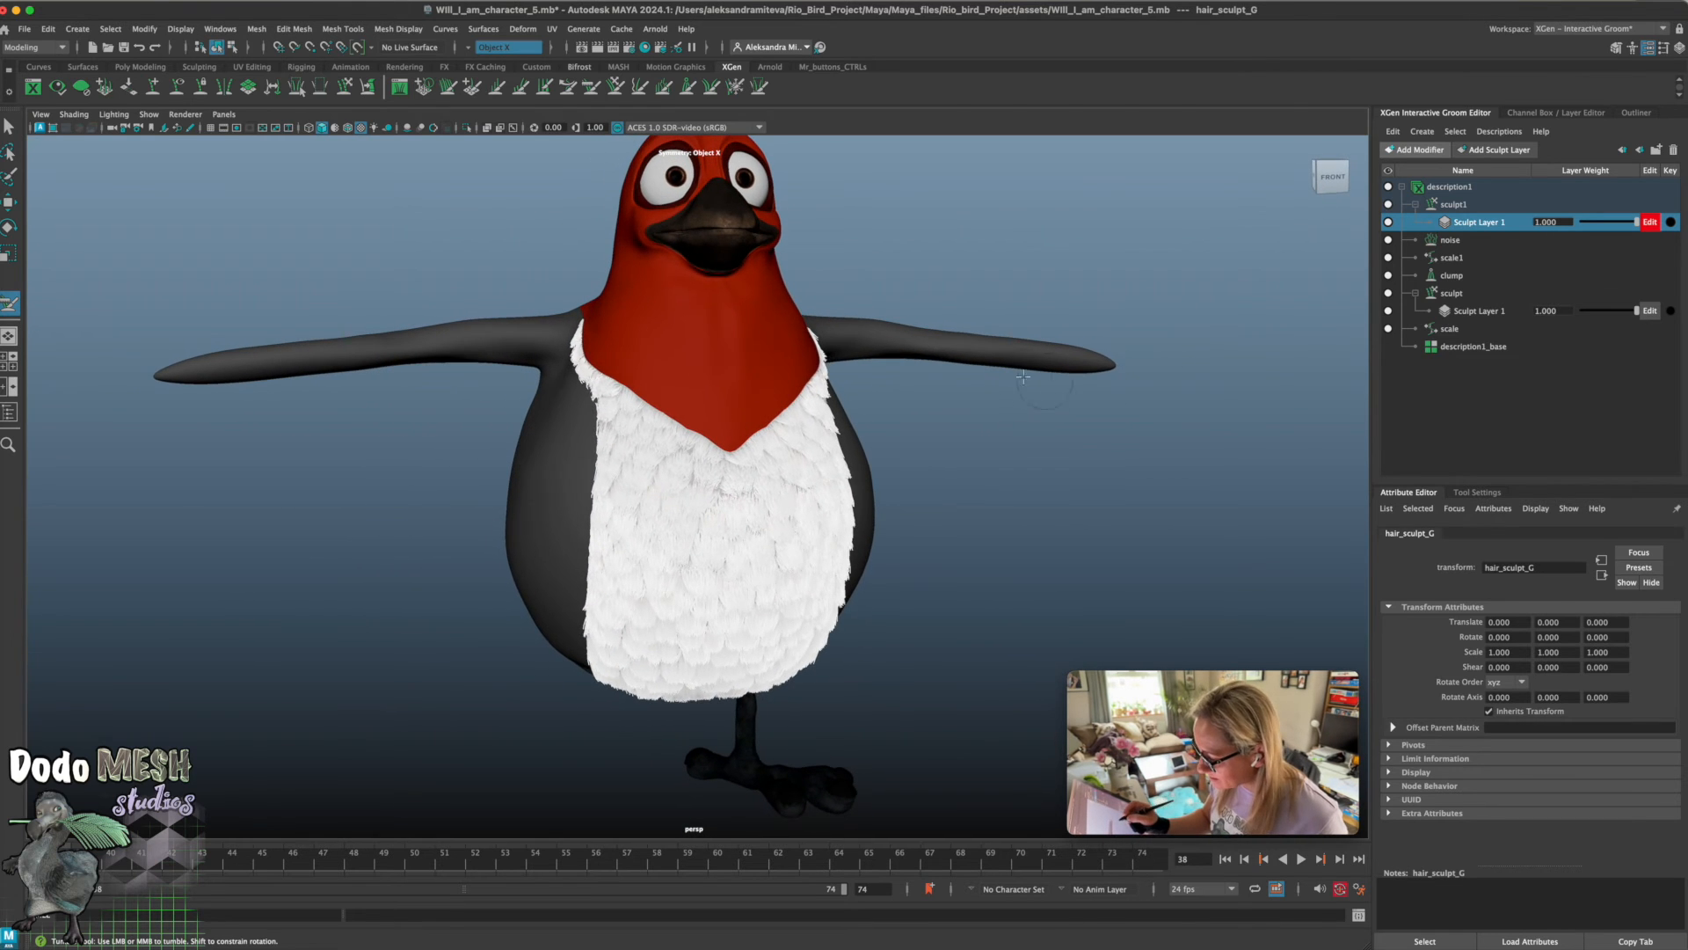
pyautogui.keyDown('alt'); pyautogui.moveTo(987, 592); pyautogui.dragTo(964, 592); pyautogui.keyUp('alt')
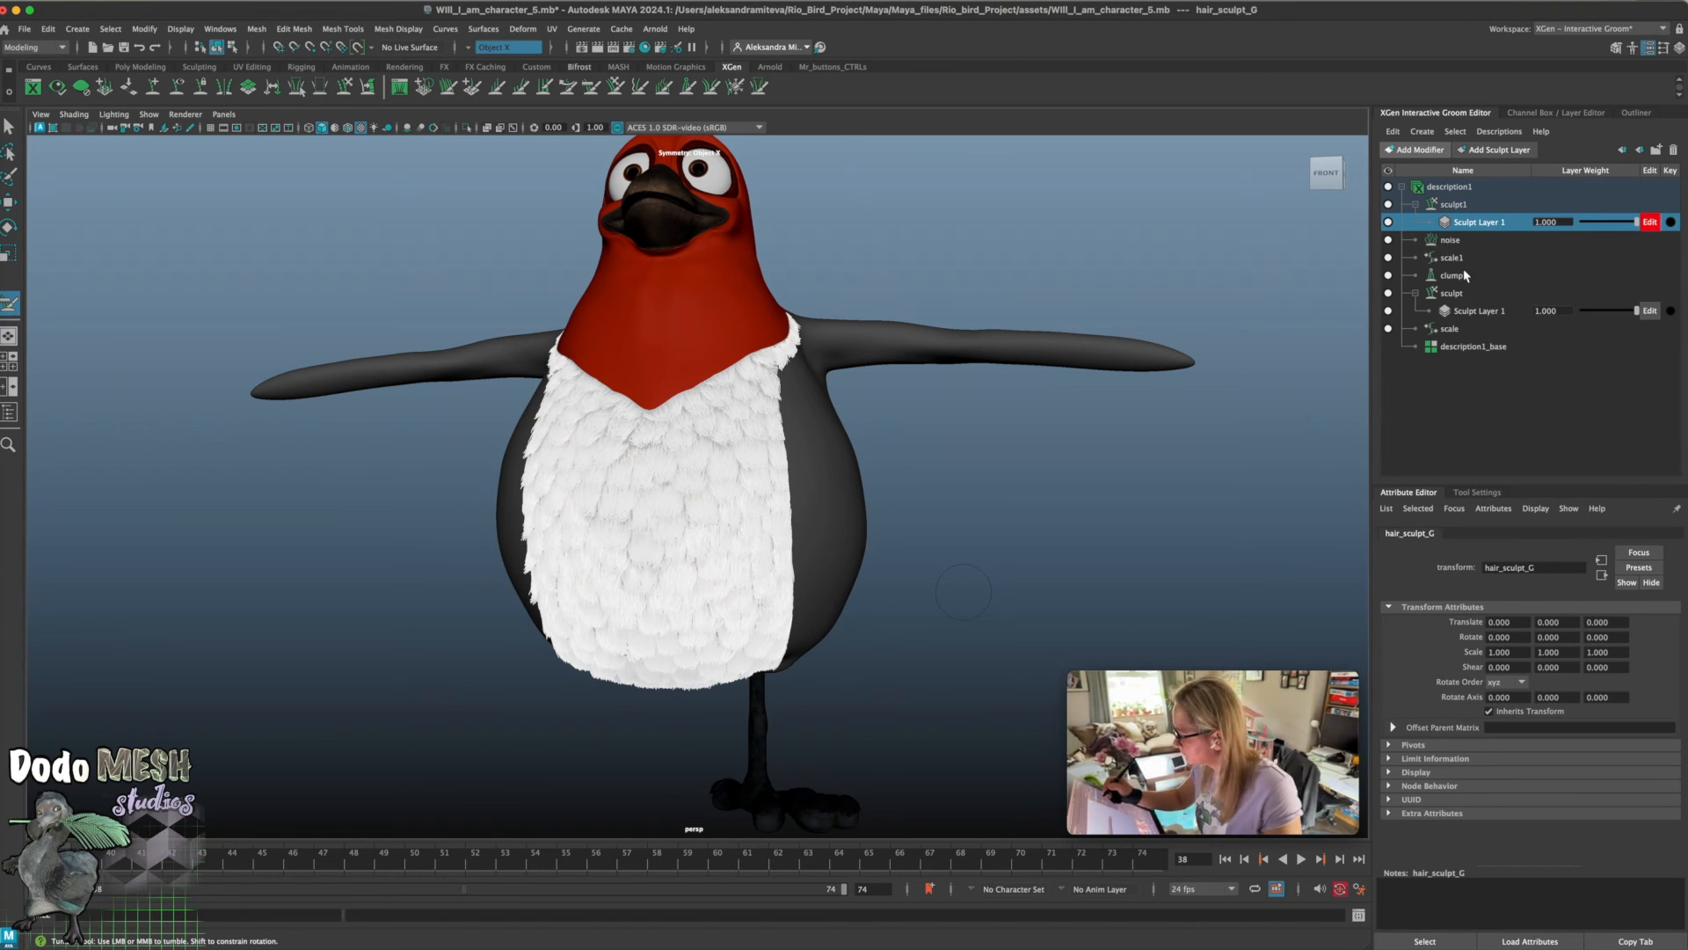
# Save the scene and reshape the clump modifier's Clump Scale ramp, with points of about 0.940 at position 0.035 and 0.740 at position 0.313
pyautogui.click(1453, 294)
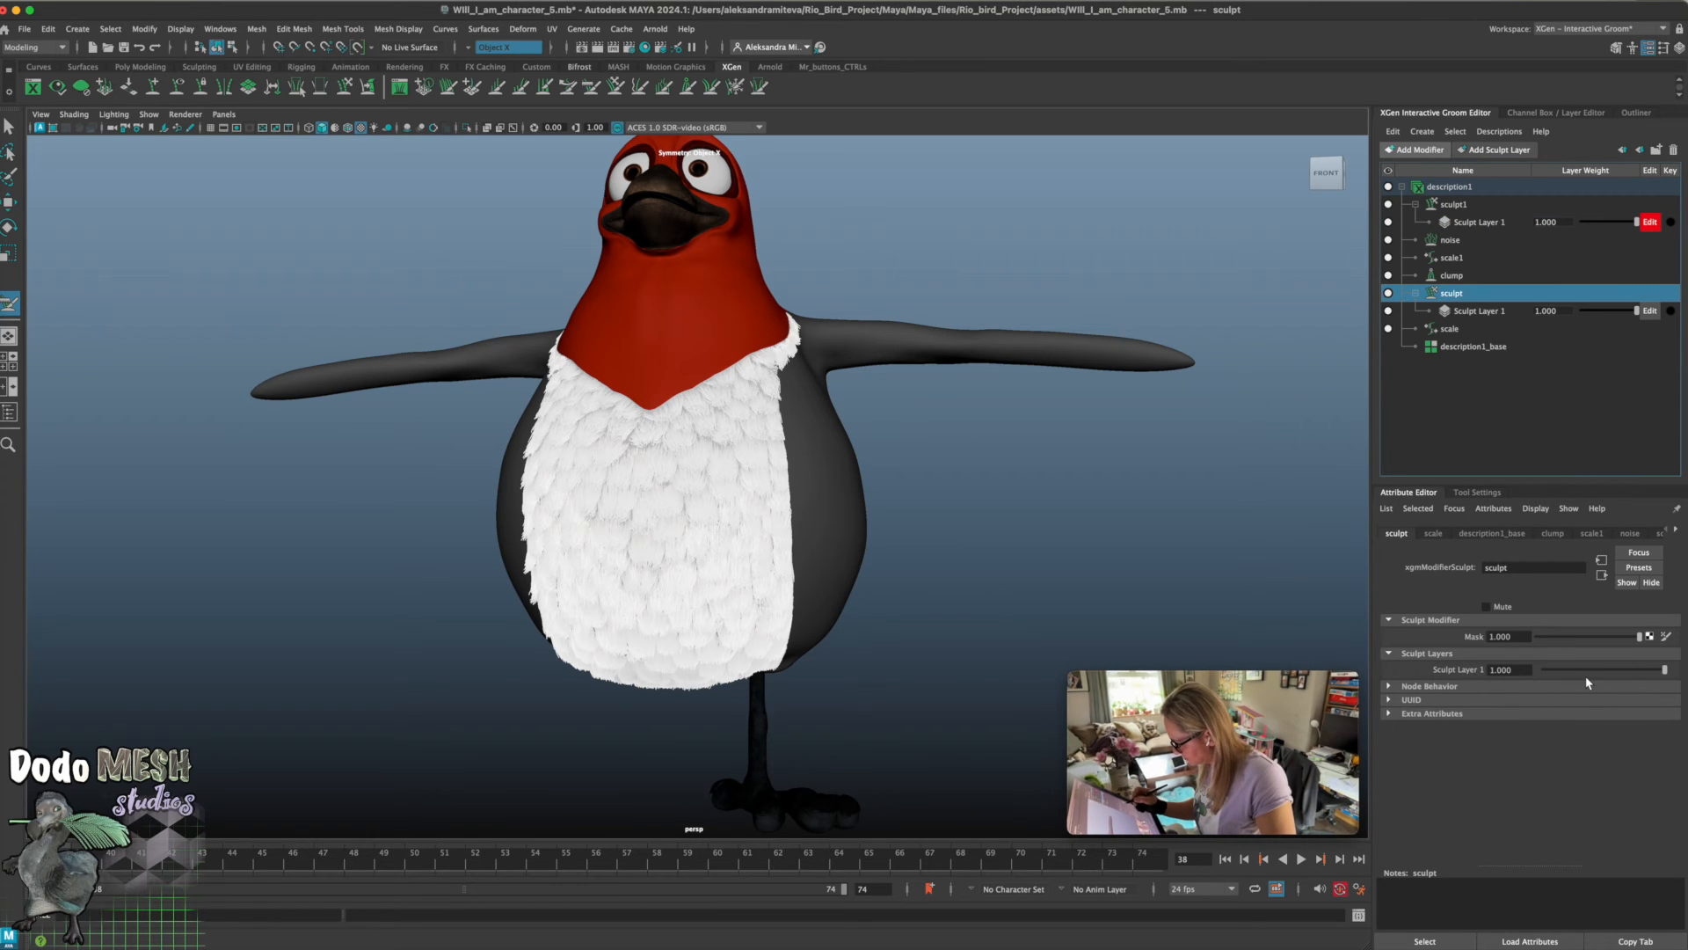
pyautogui.click(1556, 534)
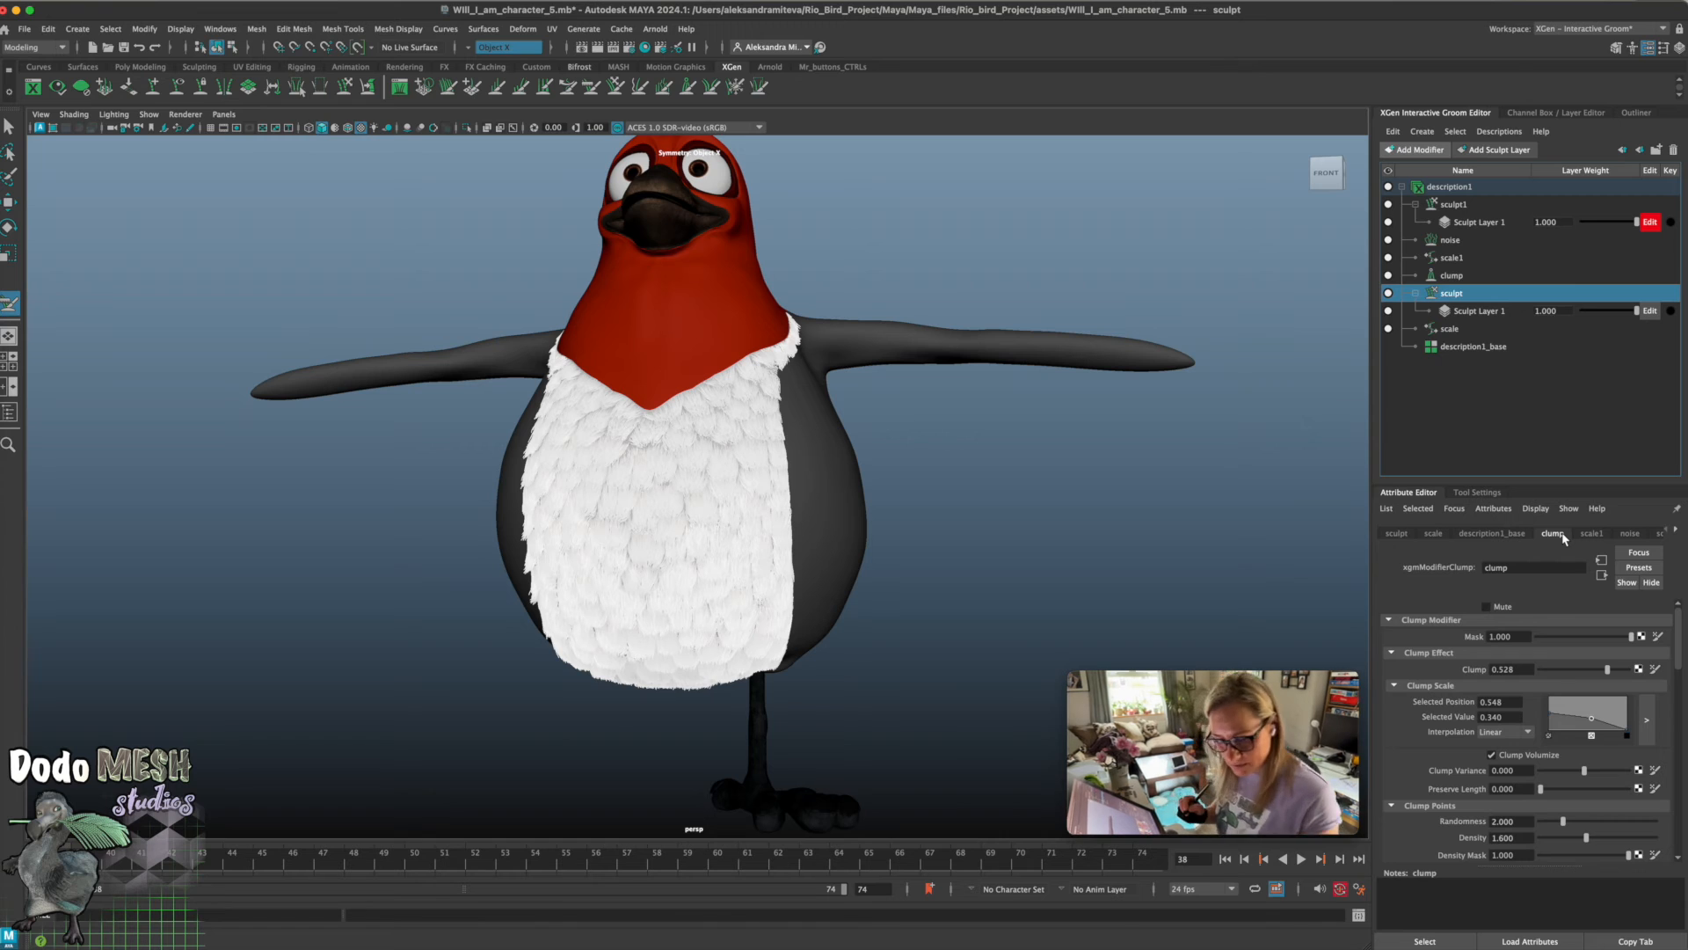
pyautogui.press('super+s')
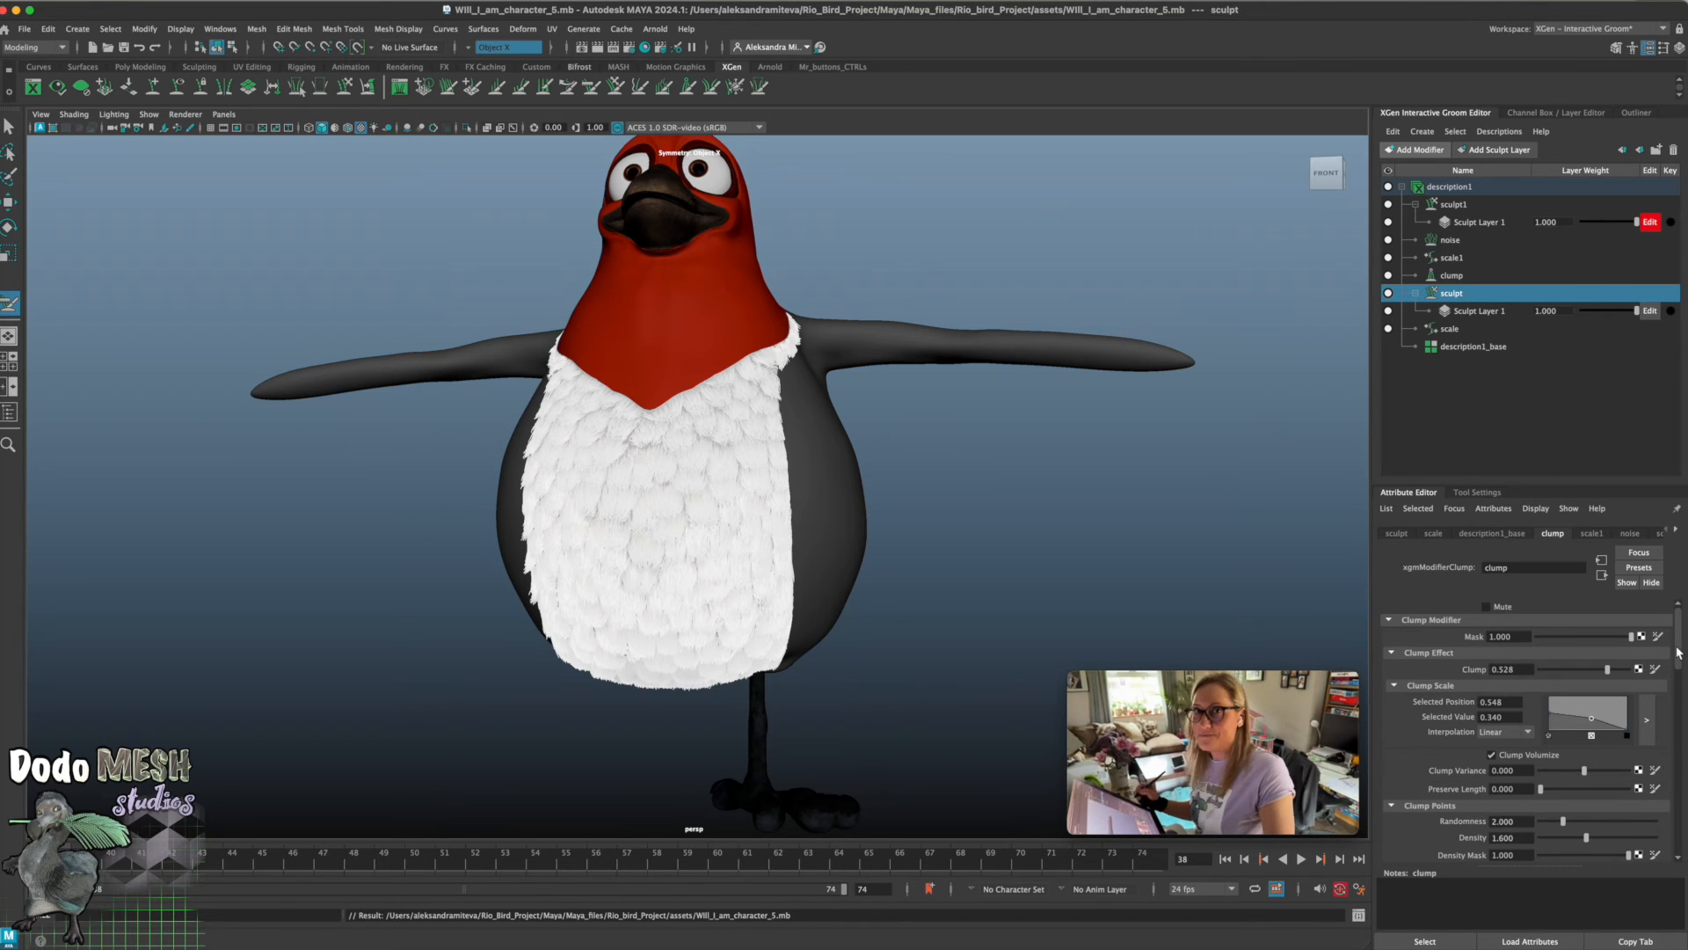
pyautogui.scroll(-2, 1680, 637)
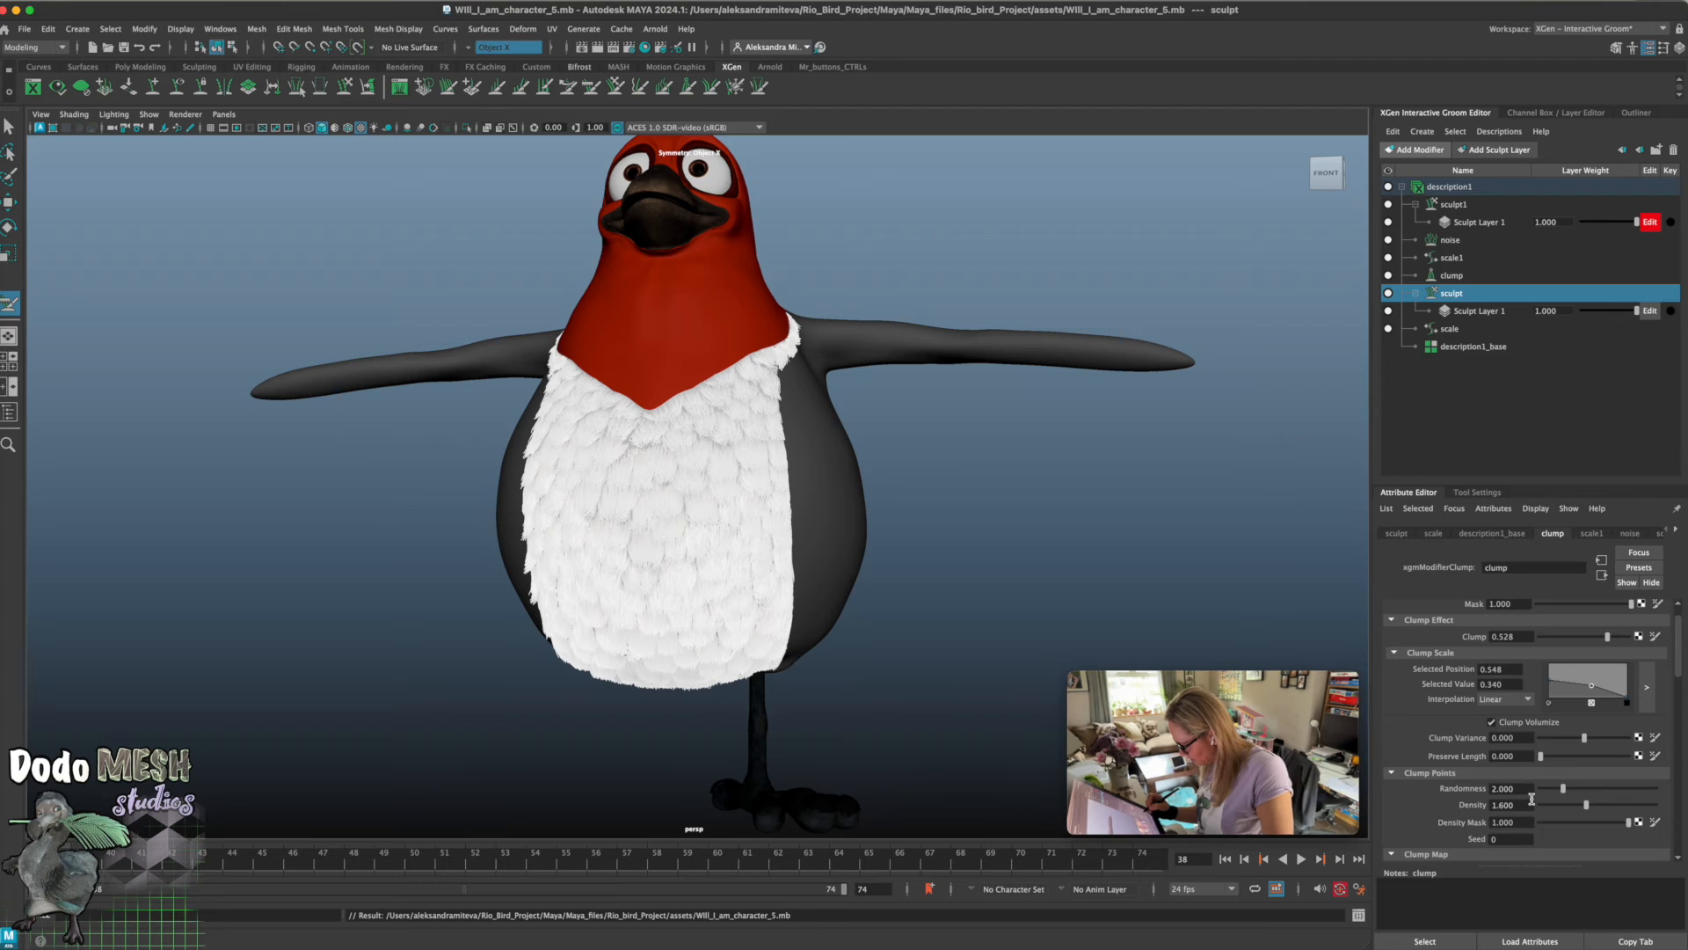
pyautogui.click(1626, 702)
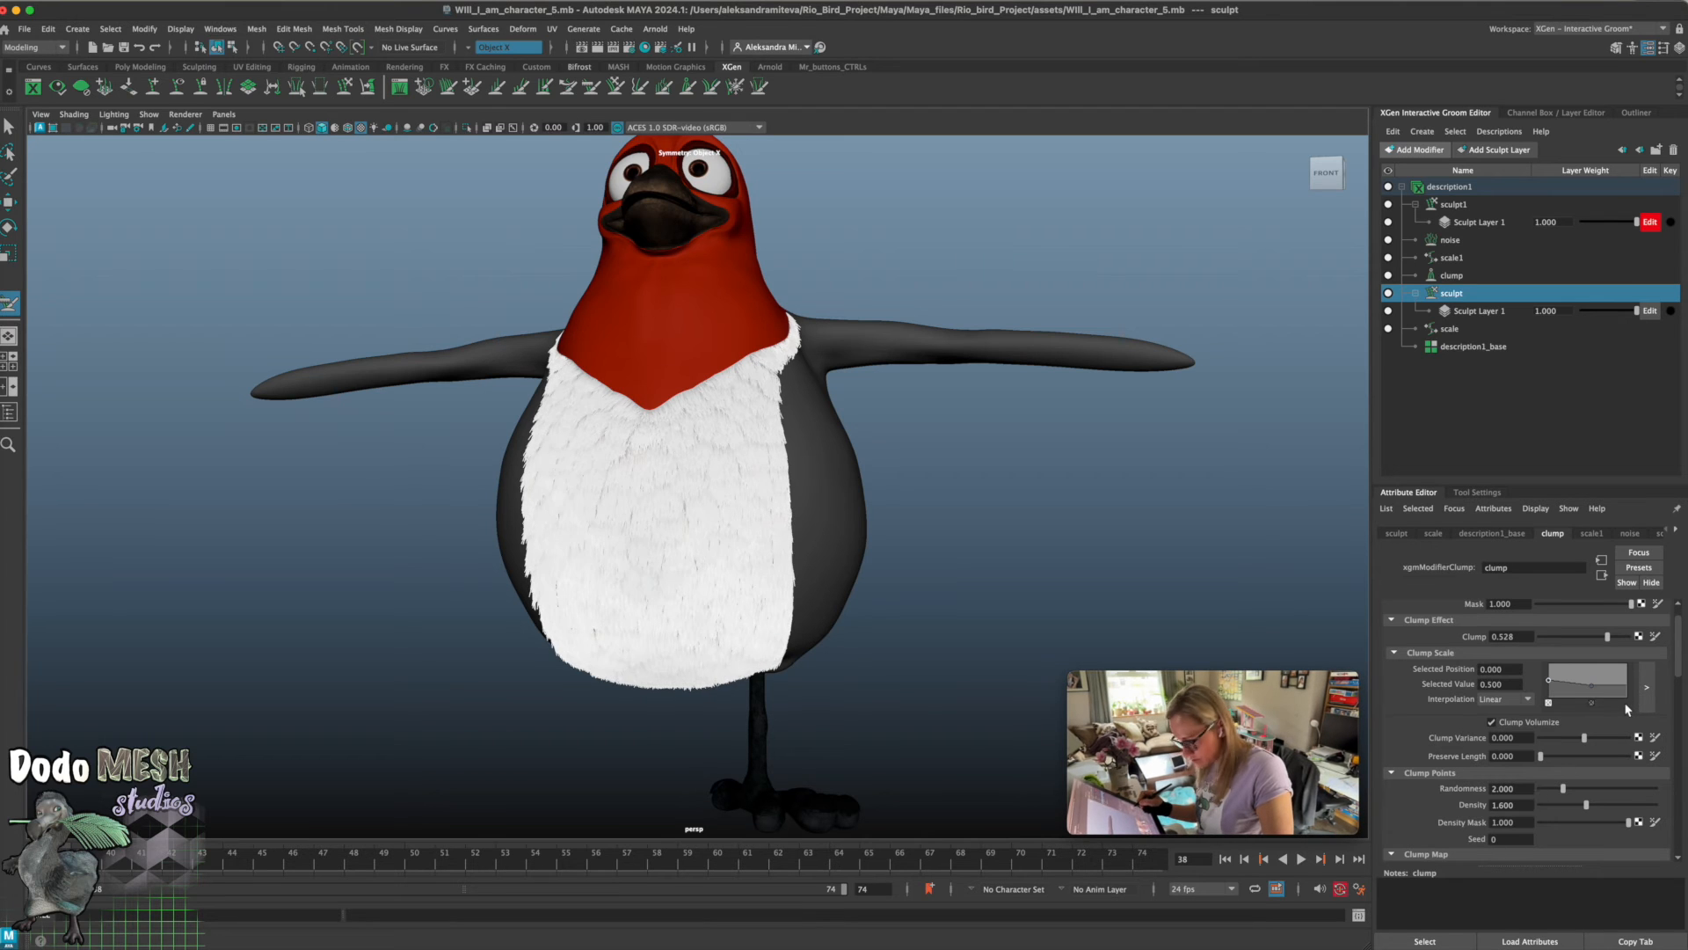
pyautogui.hotkey('ctrl', 'z')
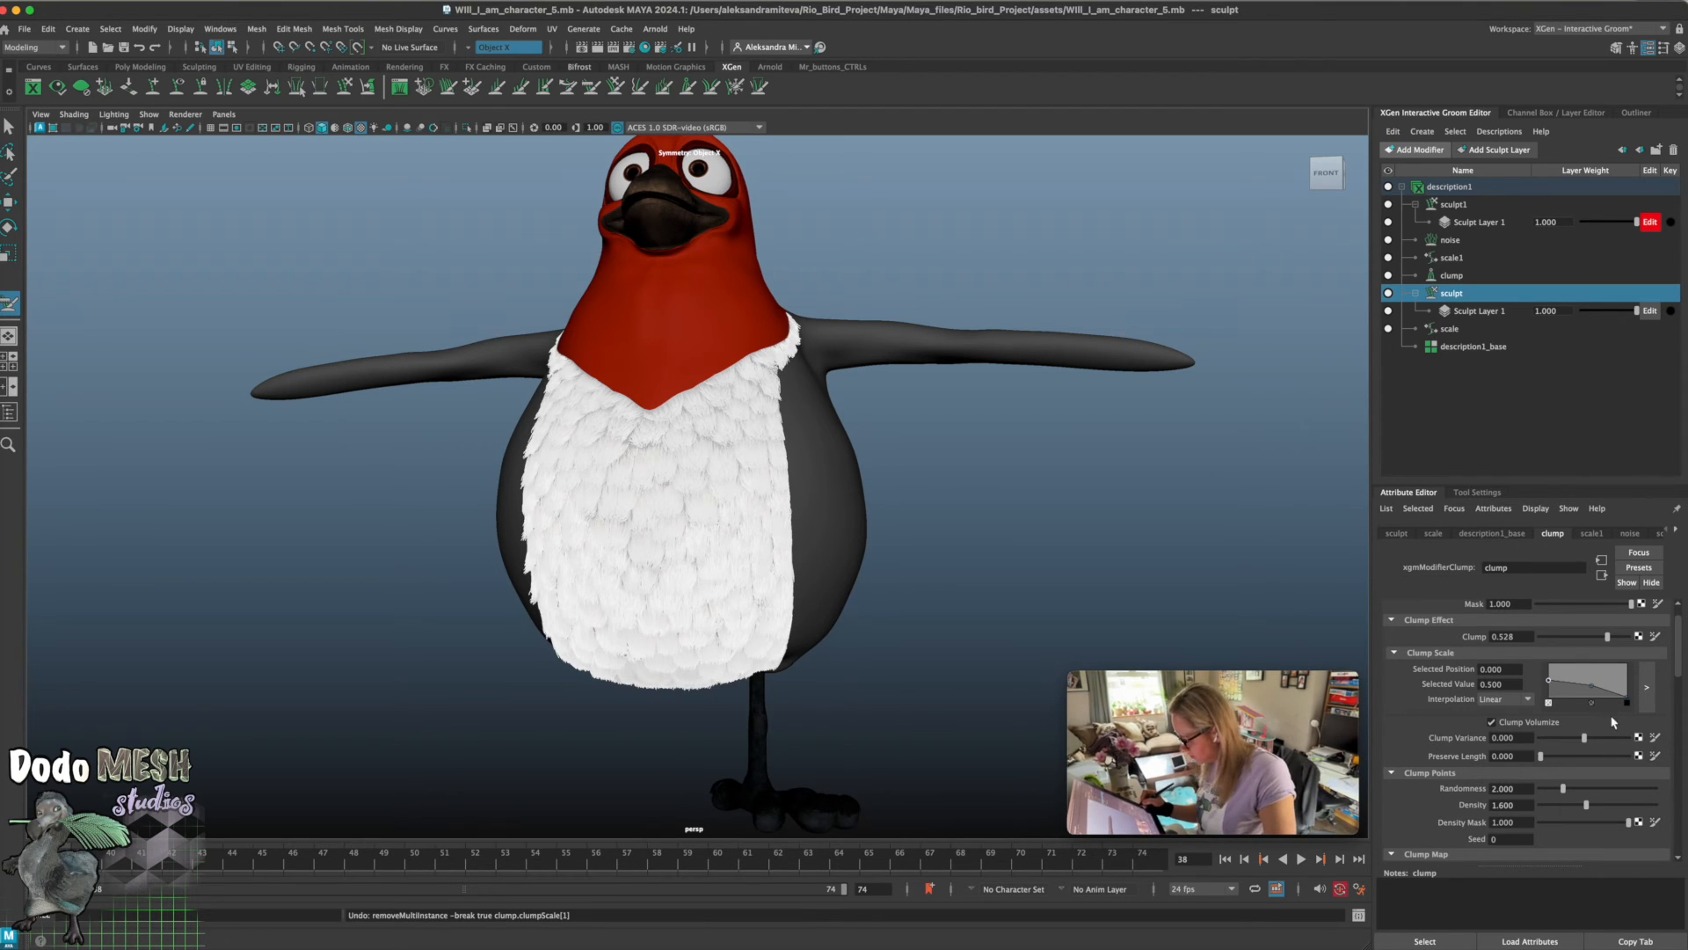
pyautogui.click(1564, 701)
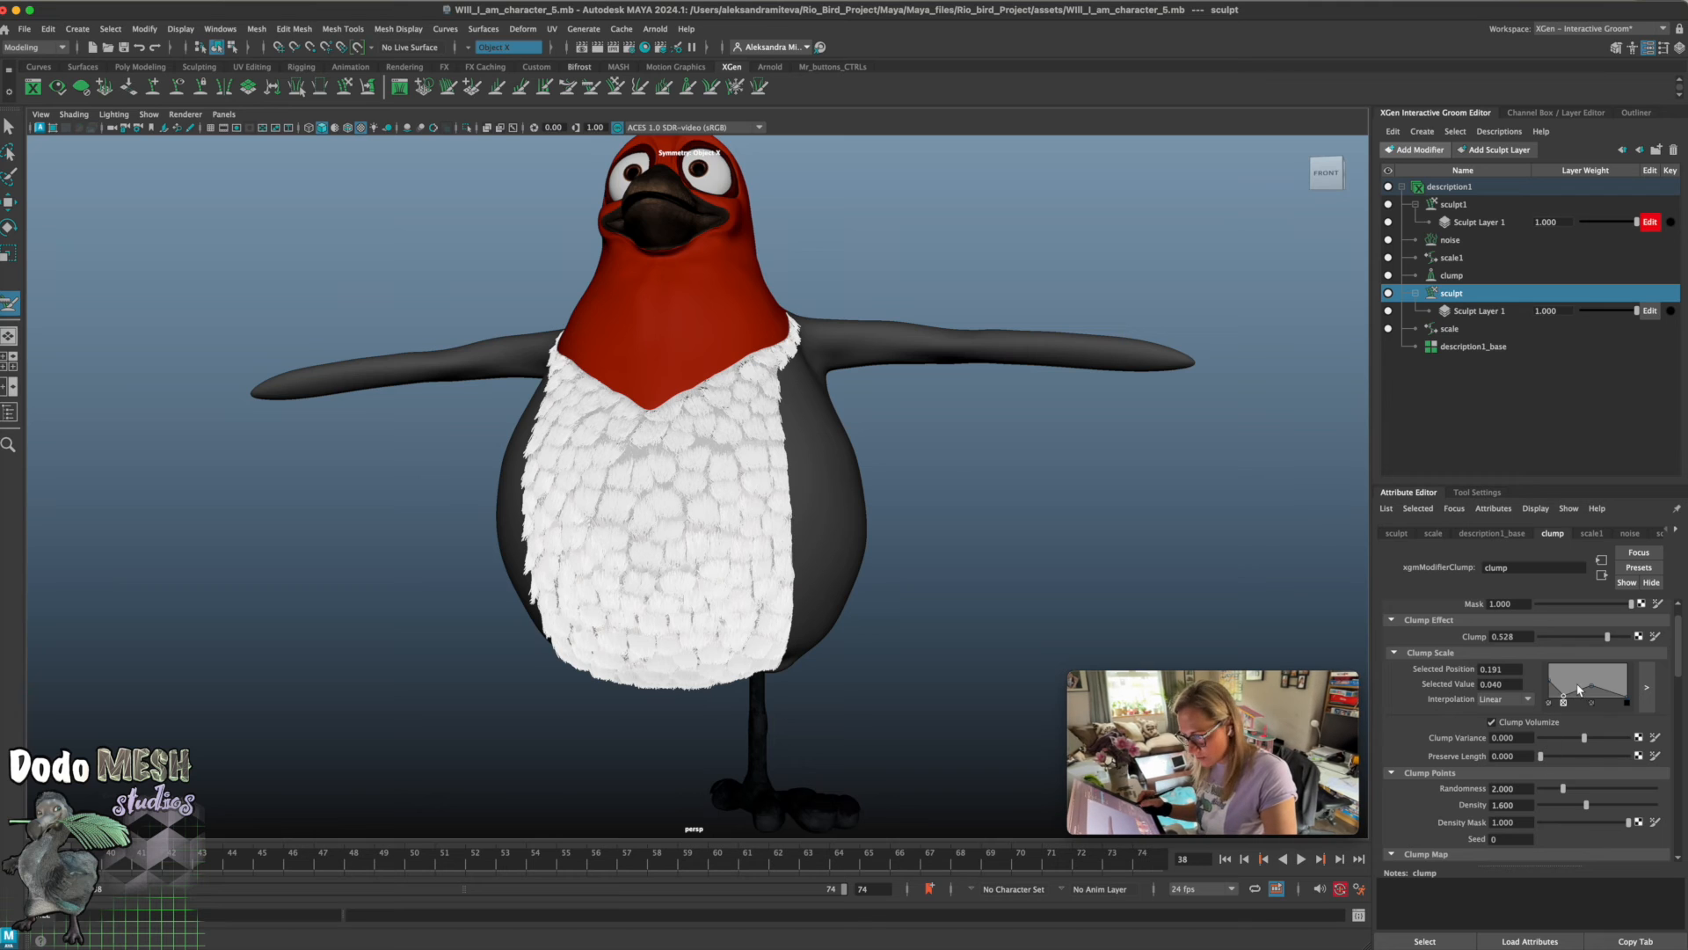
pyautogui.moveTo(1564, 700); pyautogui.dragTo(1552, 665)
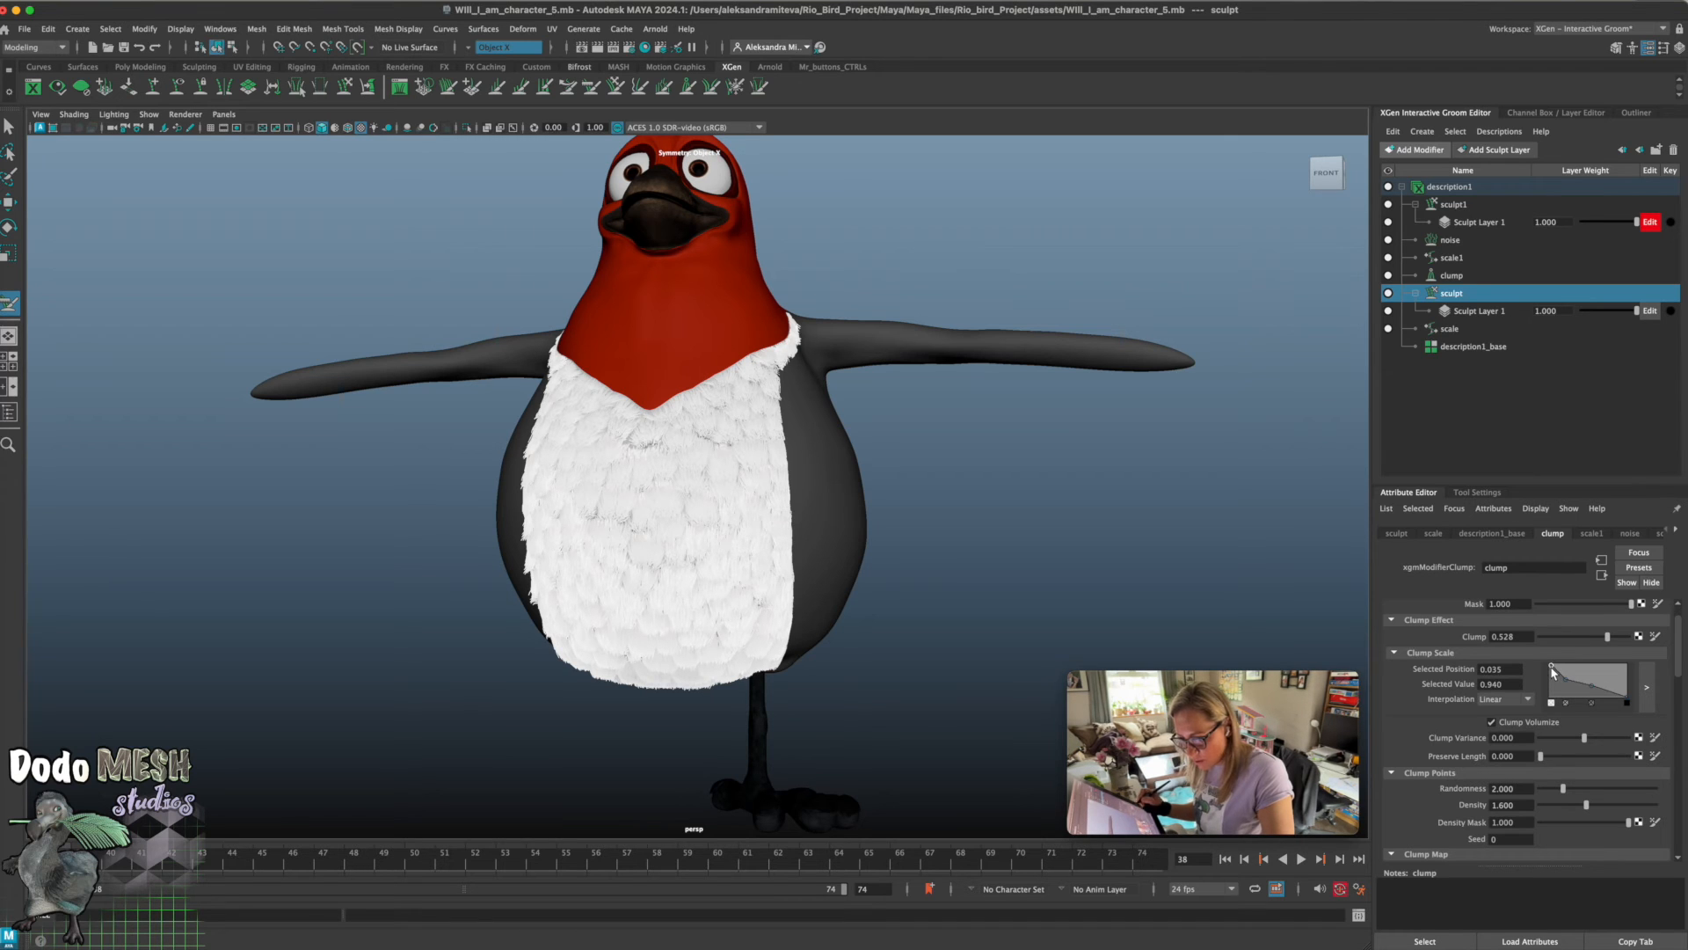
pyautogui.moveTo(1565, 682); pyautogui.dragTo(1573, 676)
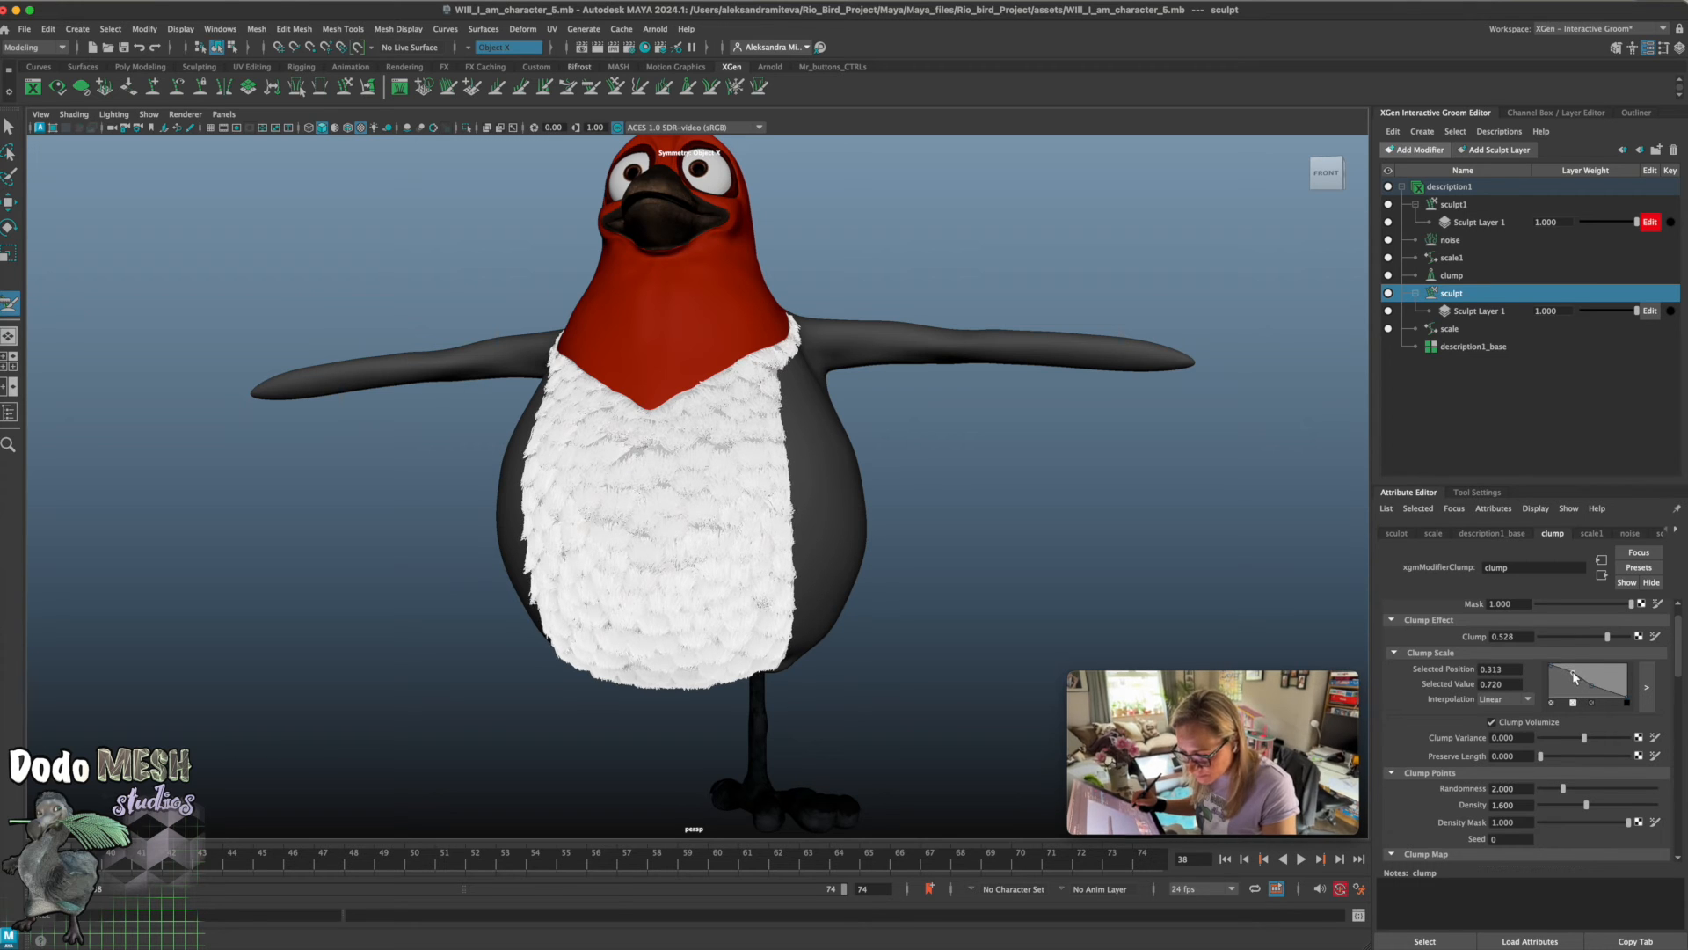
pyautogui.keyDown('alt'); pyautogui.moveTo(923, 698); pyautogui.dragTo(961, 701); pyautogui.keyUp('alt')
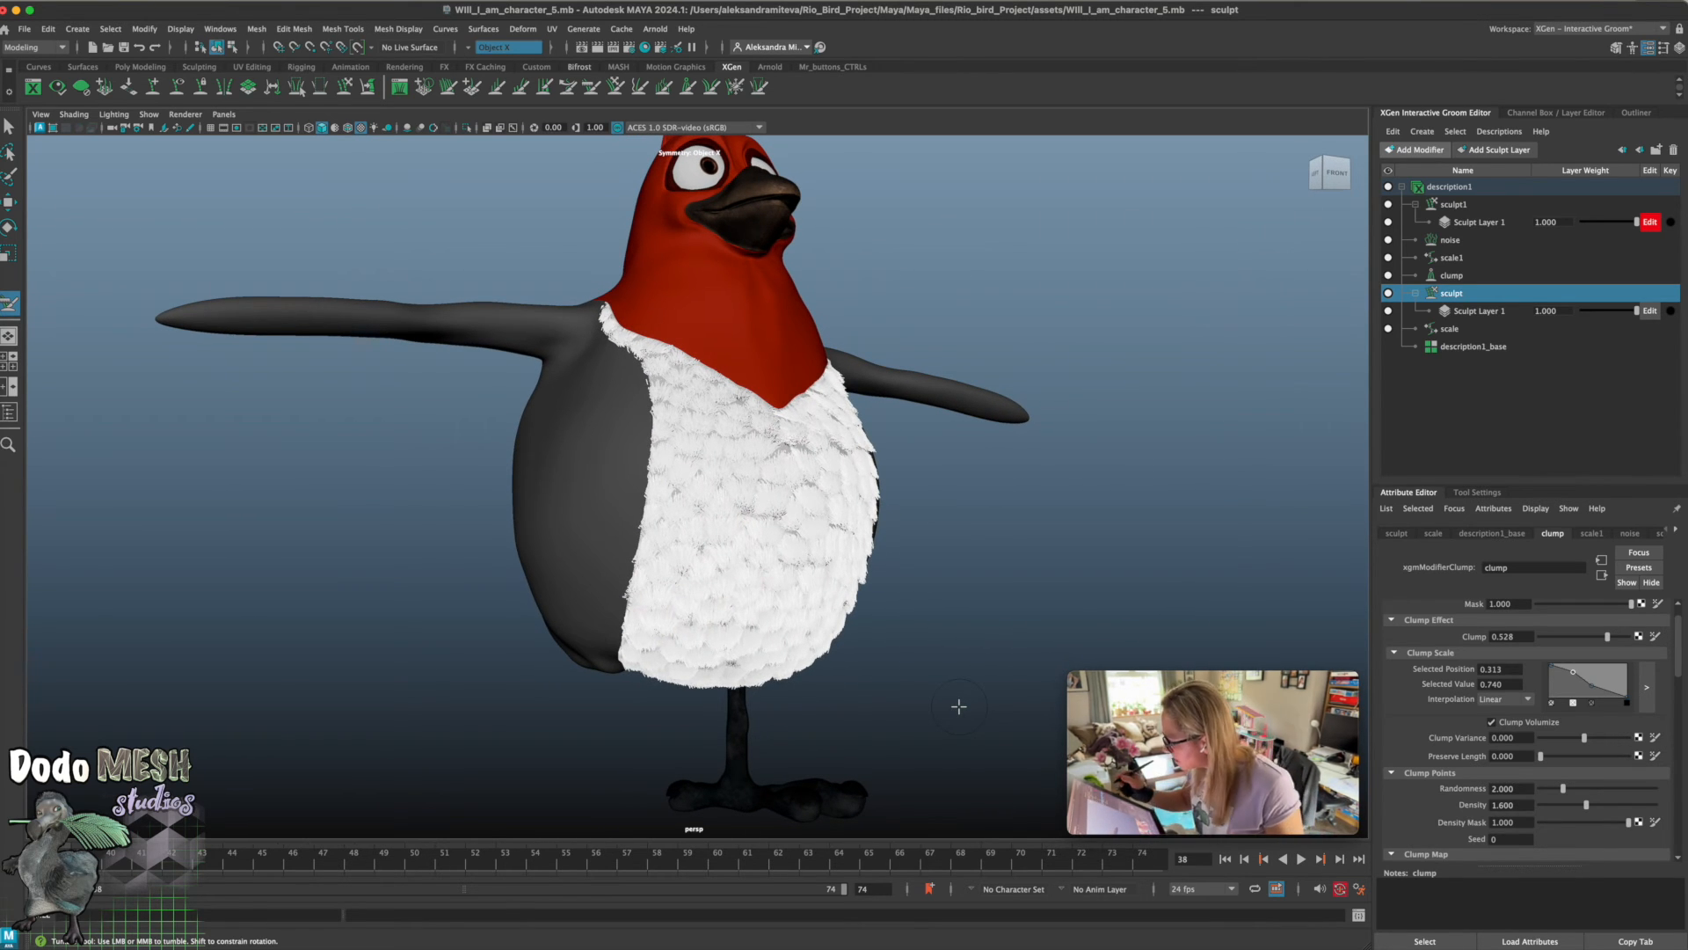
pyautogui.keyDown('alt'); pyautogui.moveTo(958, 706); pyautogui.dragTo(1038, 607); pyautogui.keyUp('alt')
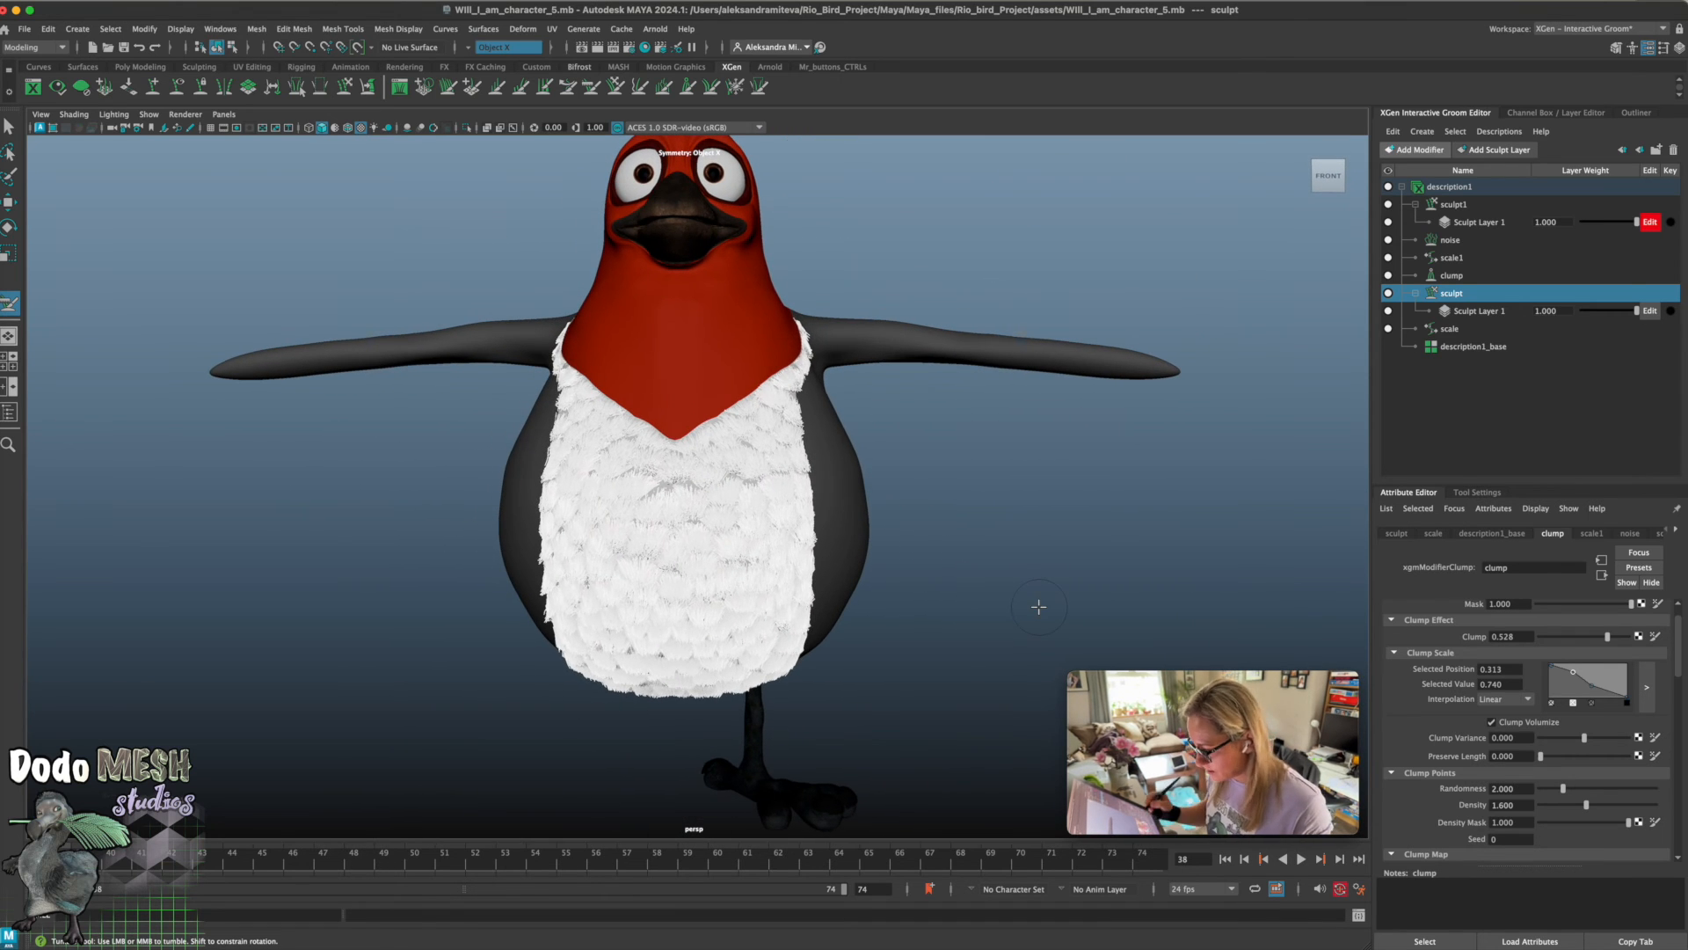
# Try combing the chest feathers again on sculpt1's Sculpt Layer 1 and undo the last comb strokes
pyautogui.click(1478, 222)
pyautogui.moveTo(947, 580)
pyautogui.keyDown('alt'); pyautogui.mouseDown()
pyautogui.moveTo(994, 580)
pyautogui.moveTo(954, 575)
pyautogui.mouseUp(); pyautogui.keyUp('alt')
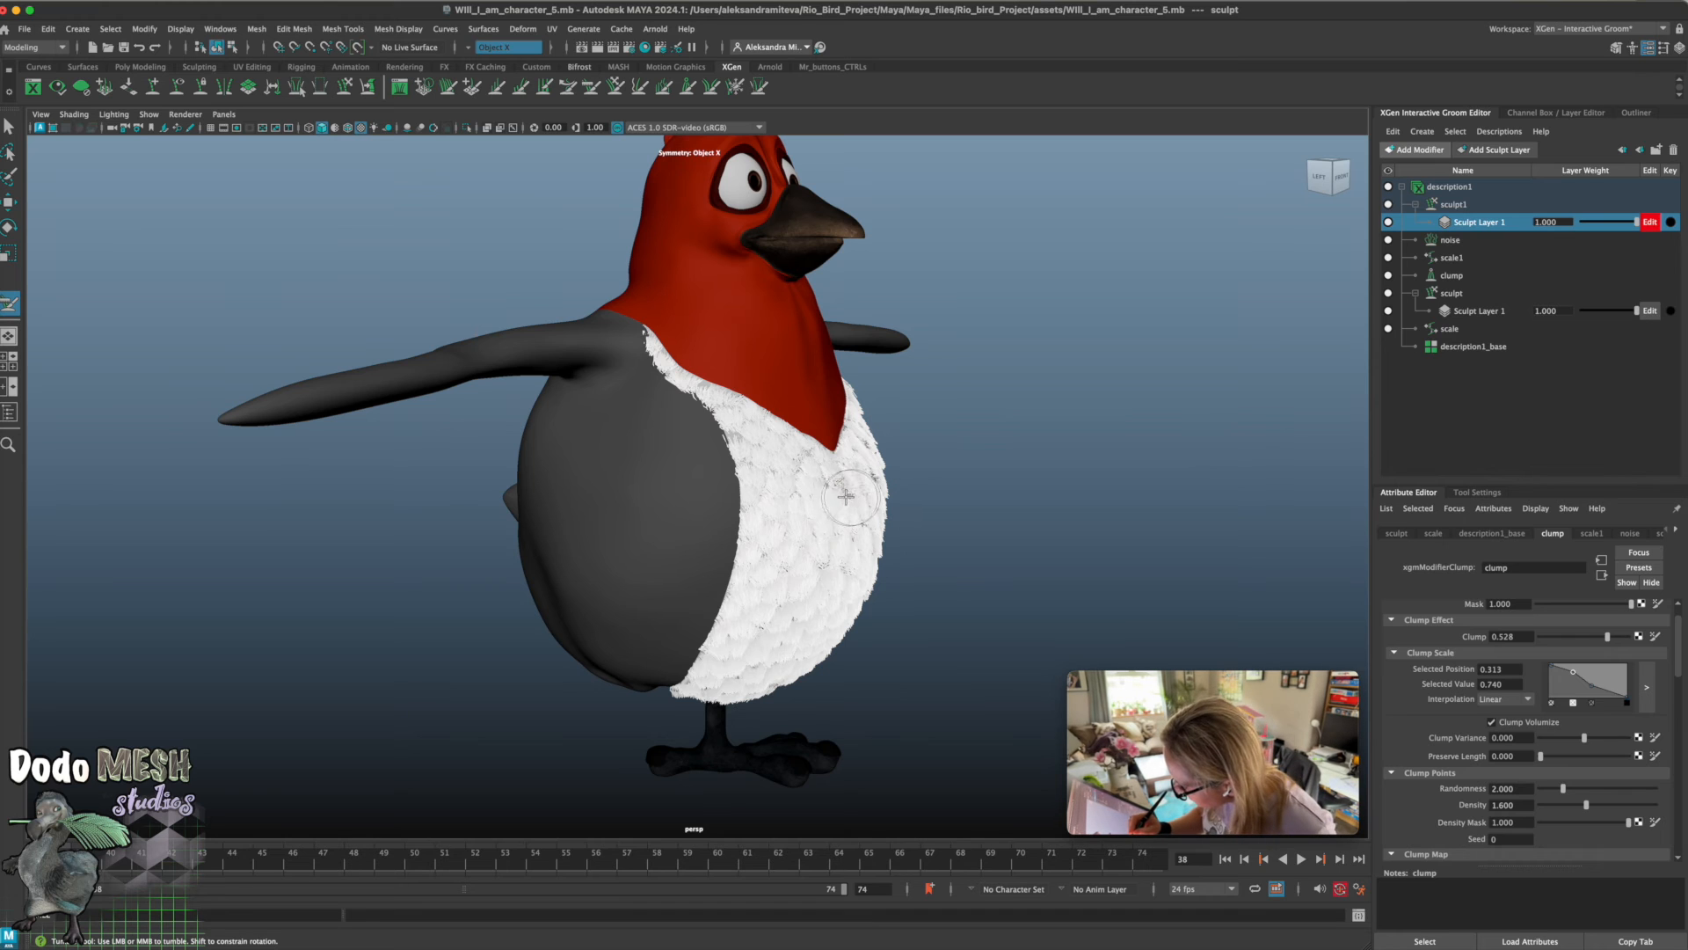
pyautogui.moveTo(841, 483)
pyautogui.keyDown('alt'); pyautogui.mouseDown()
pyautogui.moveTo(548, 504)
pyautogui.moveTo(1017, 586)
pyautogui.mouseUp(); pyautogui.keyUp('alt')
pyautogui.moveTo(916, 686)
pyautogui.keyDown('alt'); pyautogui.mouseDown()
pyautogui.moveTo(891, 695)
pyautogui.moveTo(890, 663)
pyautogui.moveTo(896, 682)
pyautogui.mouseUp(); pyautogui.keyUp('alt')
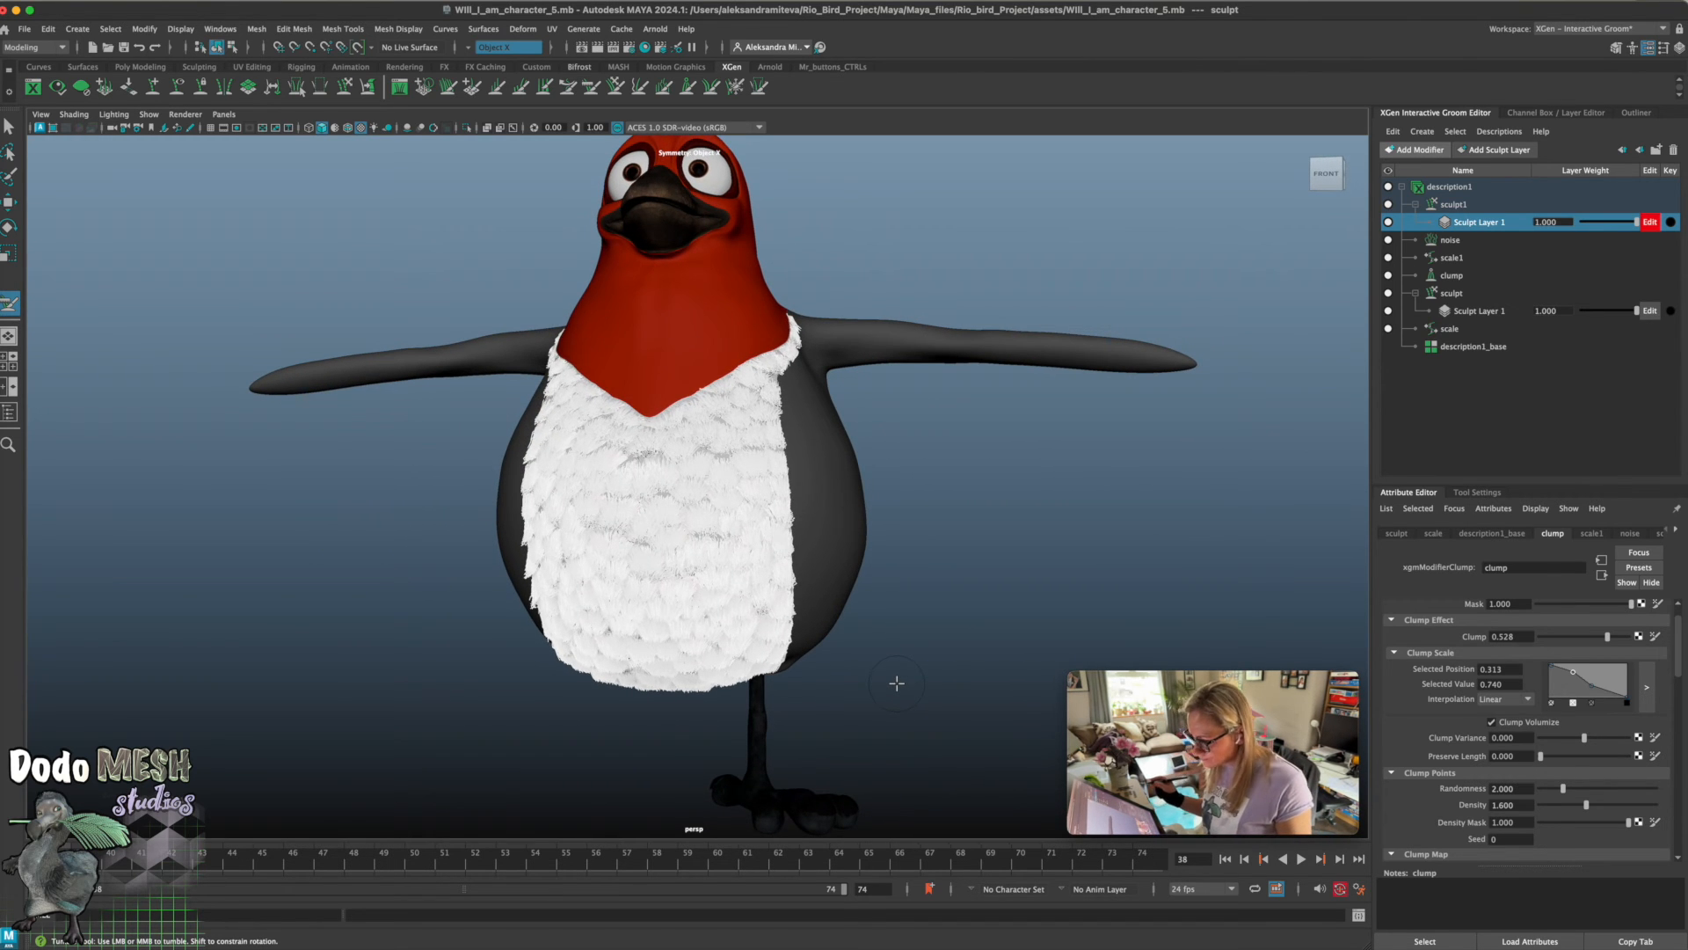
pyautogui.hotkey('ctrl', 'z')
pyautogui.hotkey('ctrl', 'z')
pyautogui.hotkey('ctrl', 'z')
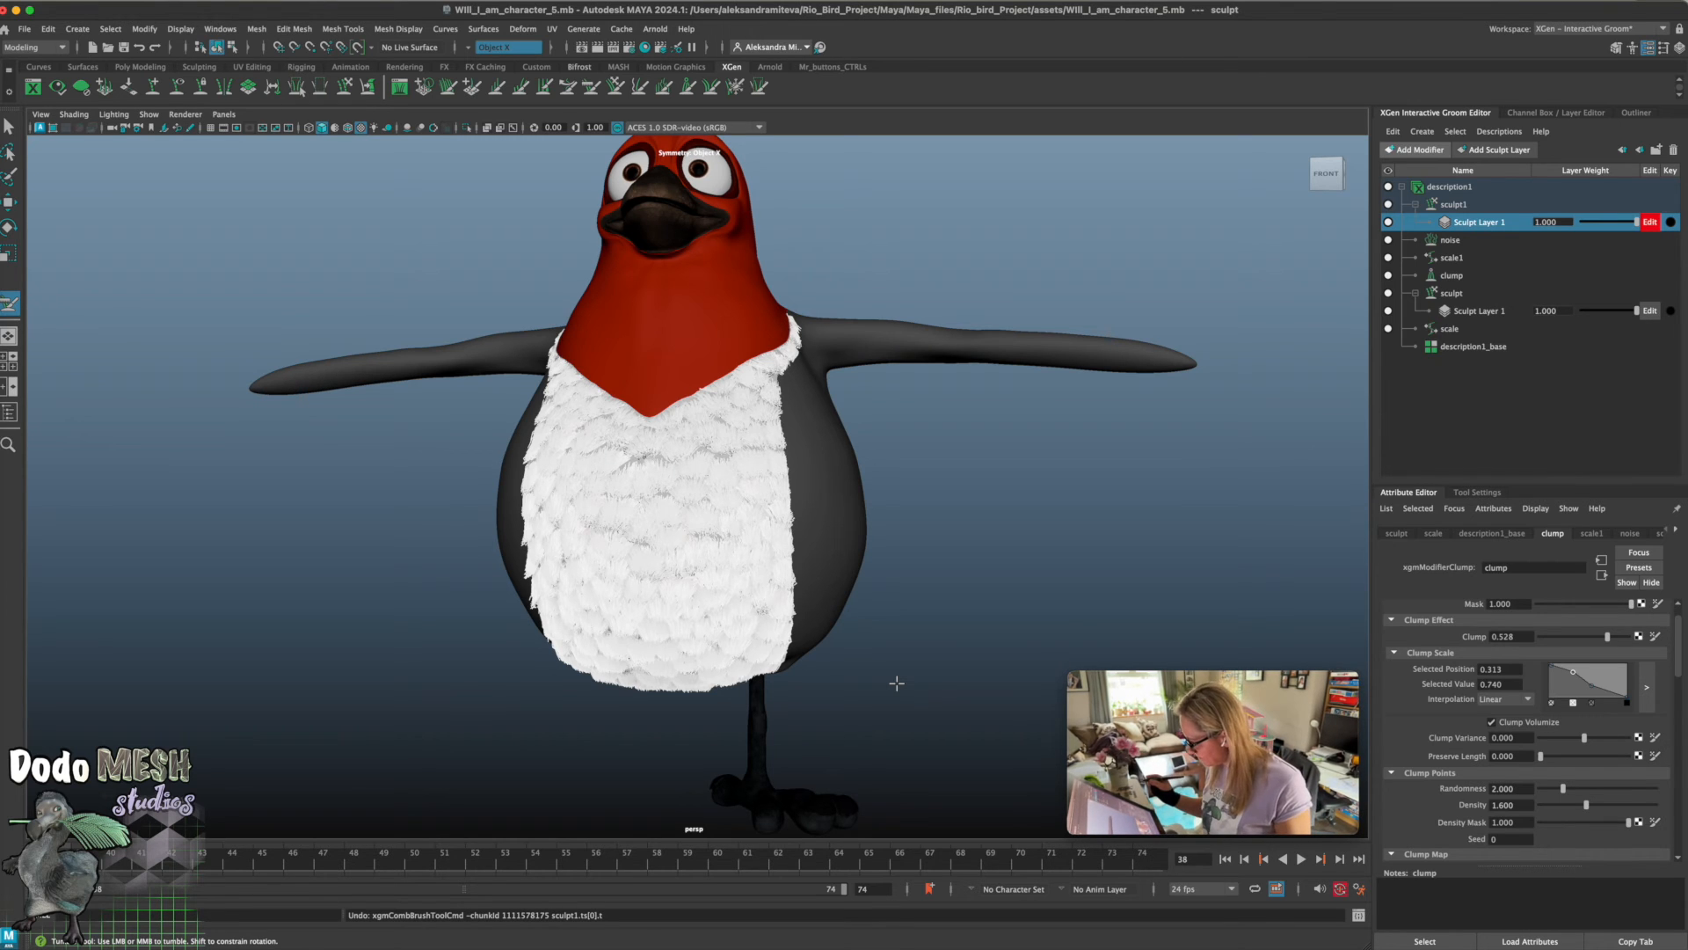
# Undo the last ramp edits and reshape the Clump Scale ramp with a point of 0.540 at position 0.287
pyautogui.hotkey('ctrl', 'z')
pyautogui.hotkey('ctrl', 'z')
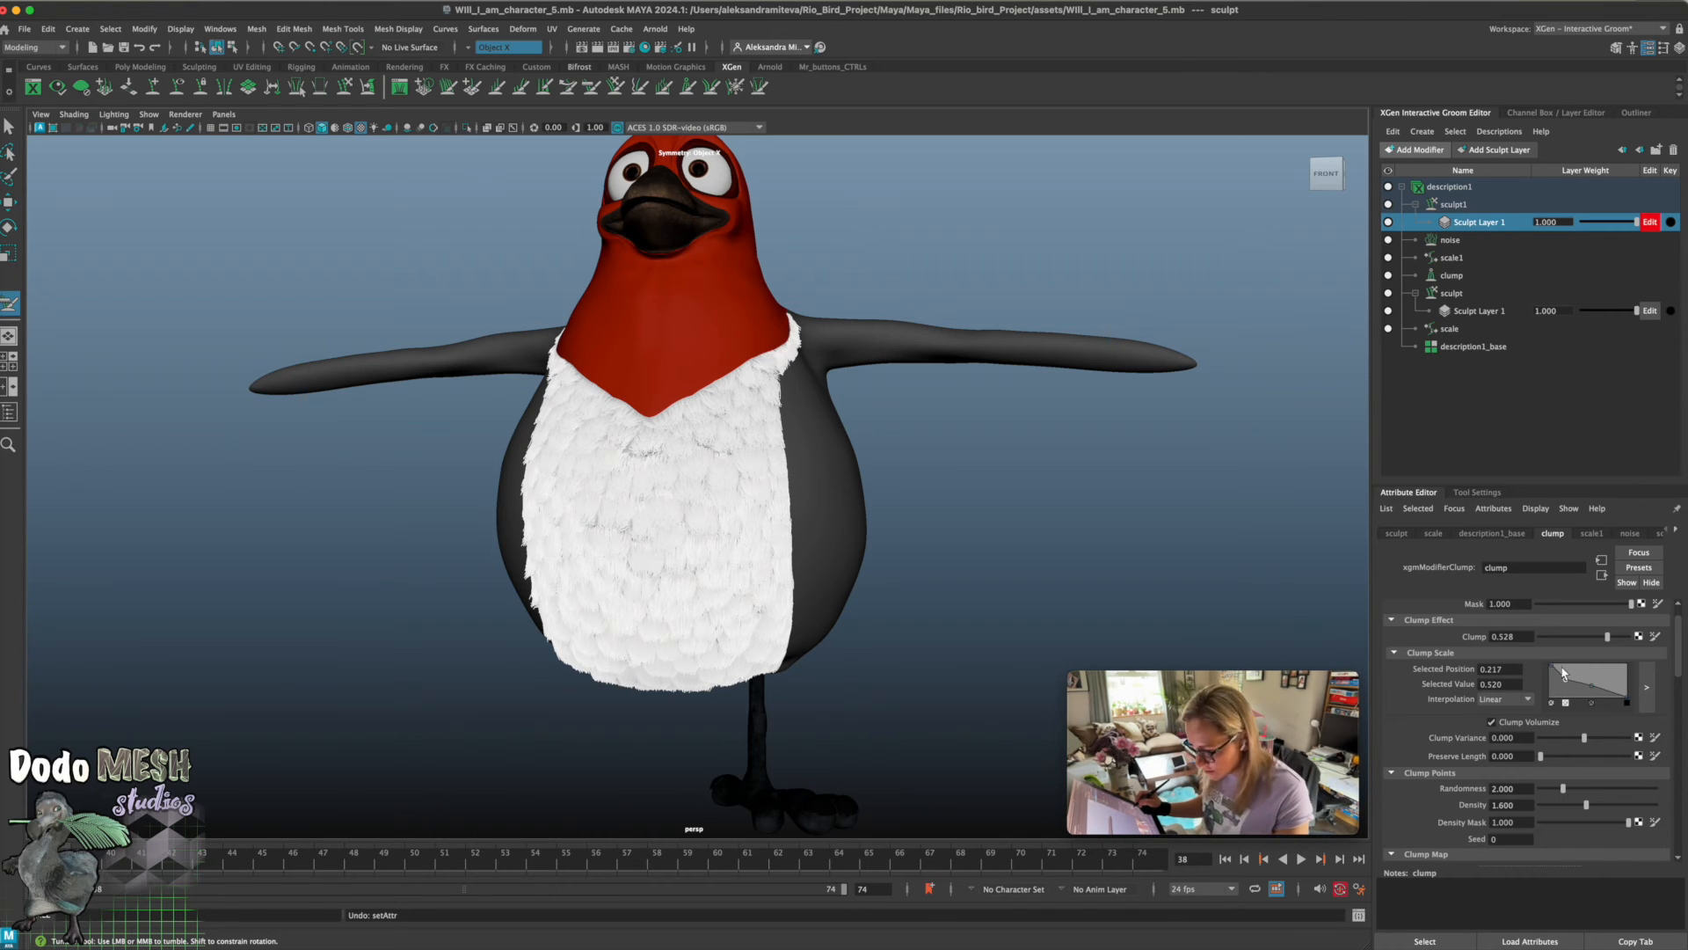
pyautogui.moveTo(1553, 670)
pyautogui.mouseDown()
pyautogui.moveTo(1549, 695)
pyautogui.moveTo(1572, 682)
pyautogui.mouseUp()
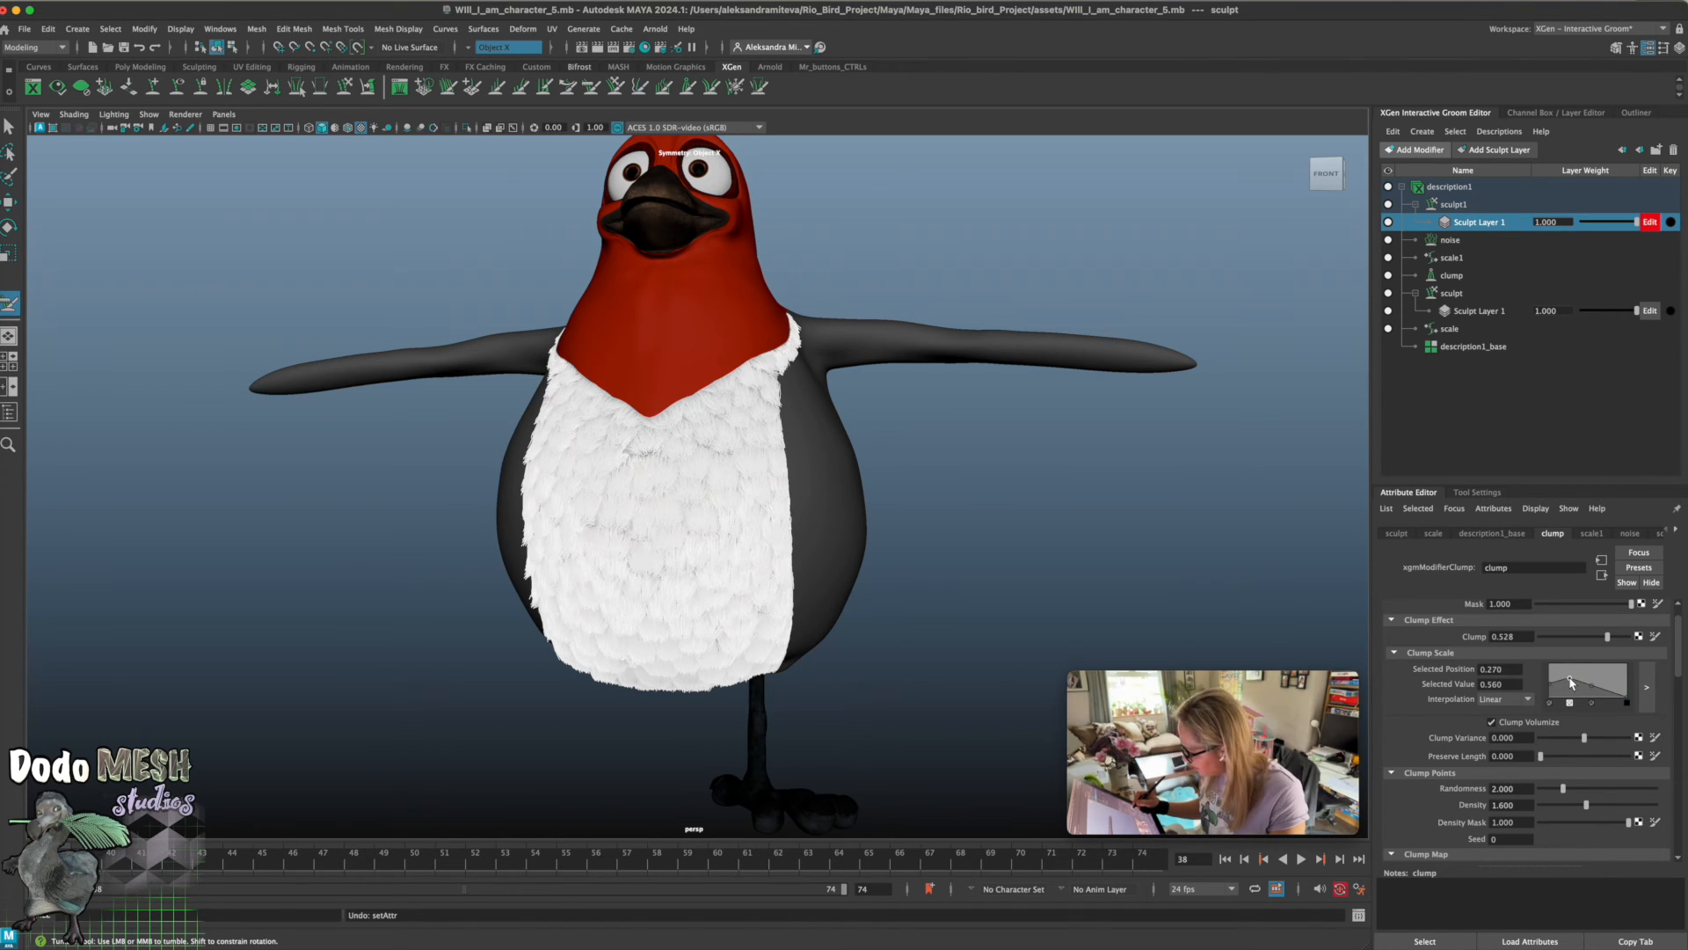
pyautogui.moveTo(1572, 683); pyautogui.dragTo(1574, 683)
pyautogui.moveTo(1044, 565)
pyautogui.keyDown('alt'); pyautogui.mouseDown()
pyautogui.moveTo(1010, 565)
pyautogui.moveTo(1037, 572)
pyautogui.mouseUp(); pyautogui.keyUp('alt')
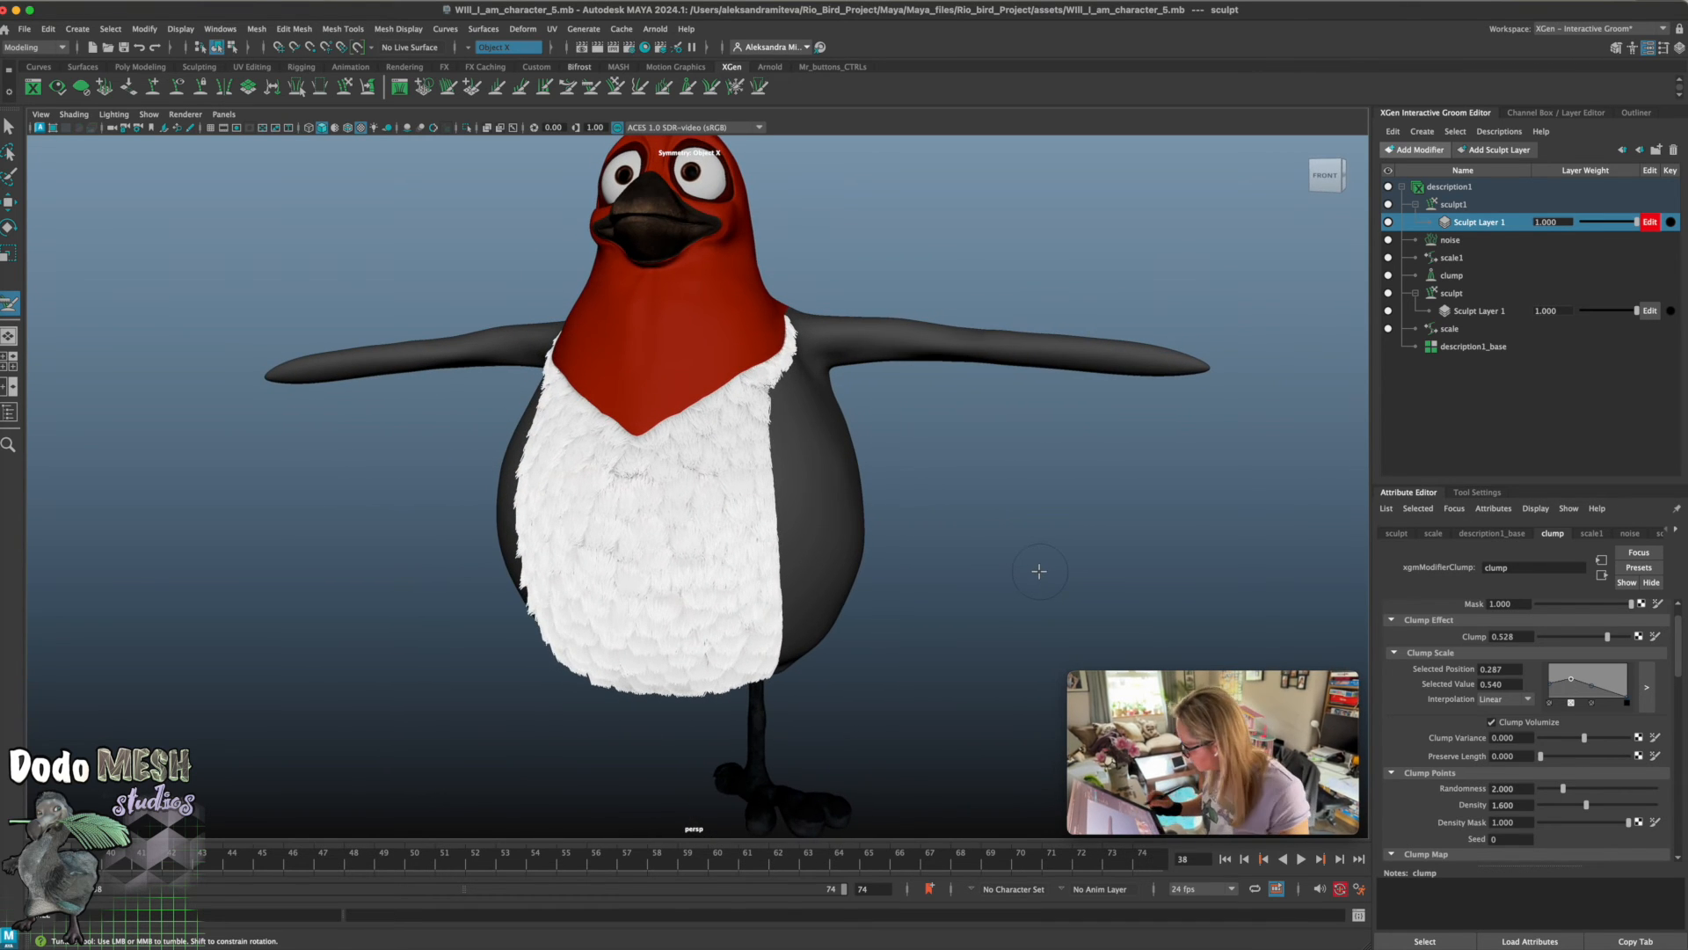
# Try a Clump Scale ramp point of 0.340 at position 0.800, check the feathers from several angles, and remove the point
pyautogui.click(1611, 698)
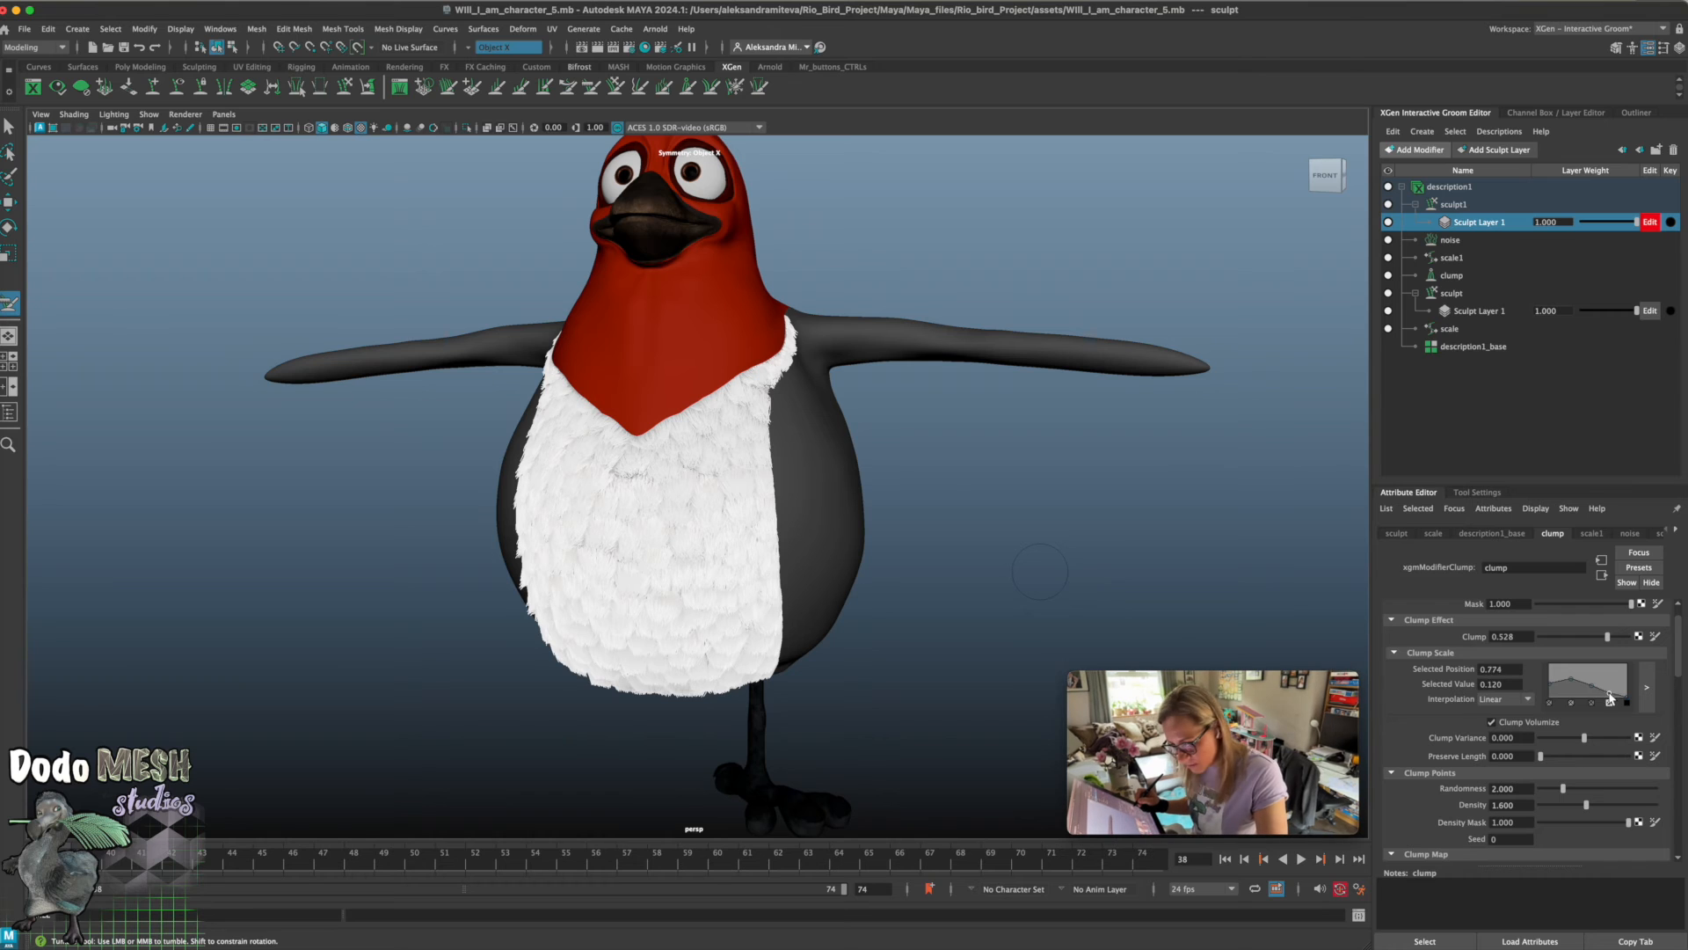
pyautogui.moveTo(1610, 700); pyautogui.dragTo(1611, 690)
pyautogui.keyDown('alt'); pyautogui.moveTo(1055, 545); pyautogui.dragTo(1102, 530); pyautogui.keyUp('alt')
pyautogui.keyDown('alt'); pyautogui.moveTo(1110, 530); pyautogui.dragTo(1010, 542); pyautogui.keyUp('alt')
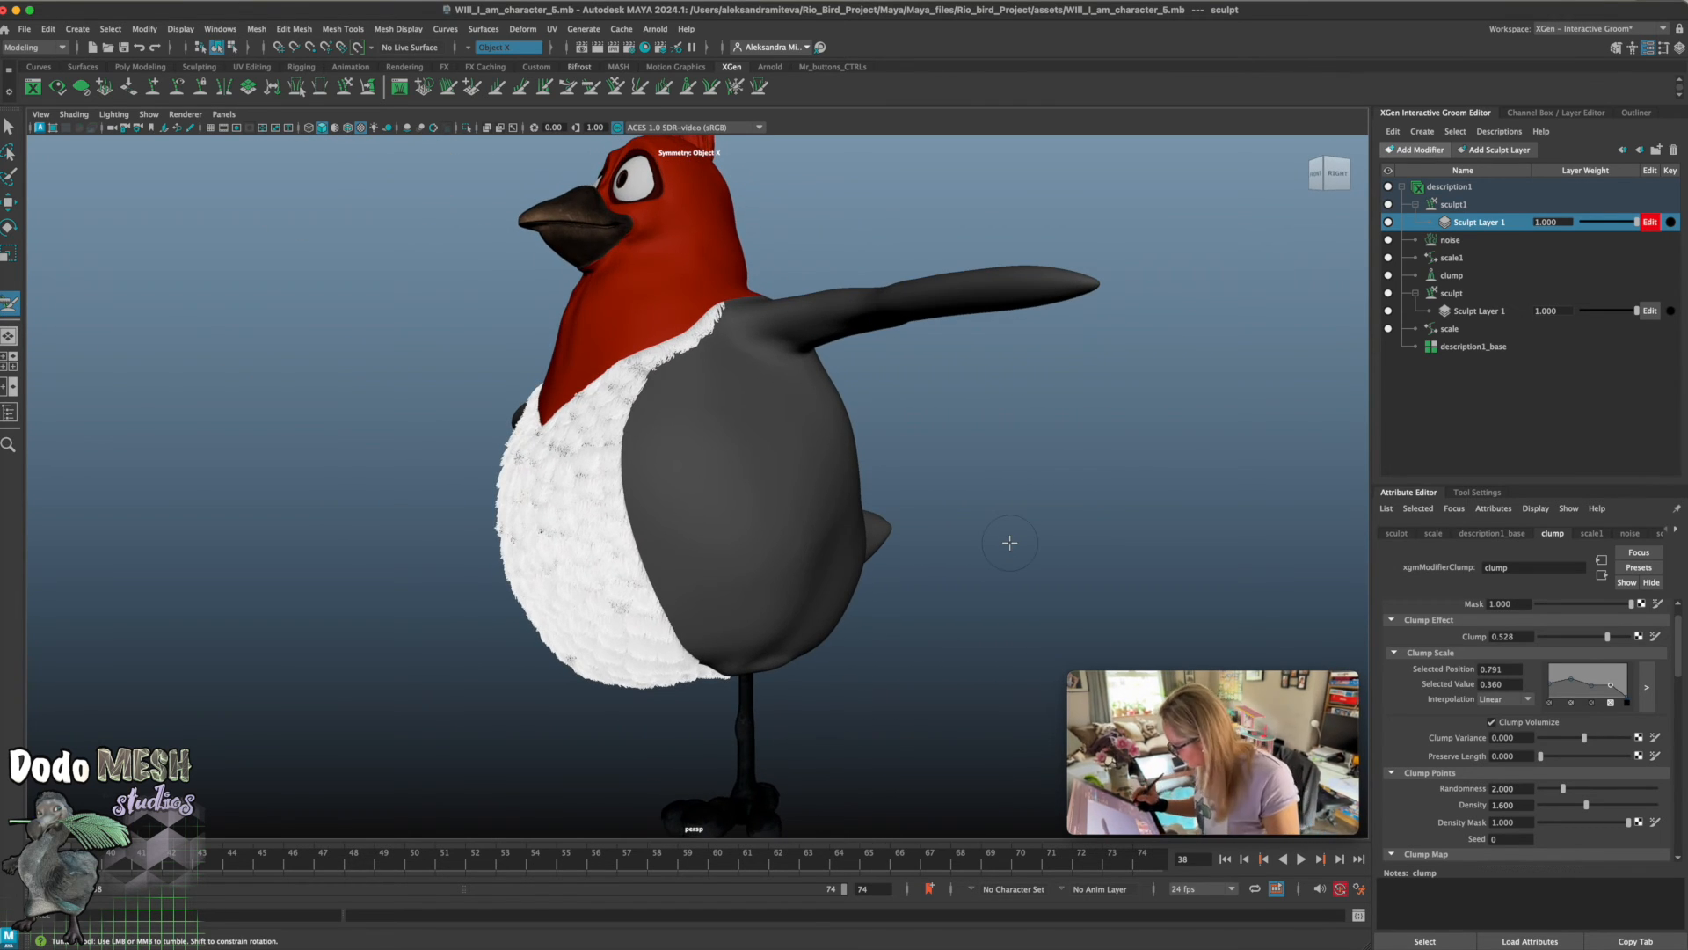
pyautogui.moveTo(1610, 685); pyautogui.dragTo(1610, 685)
pyautogui.keyDown('alt'); pyautogui.moveTo(1028, 532); pyautogui.dragTo(1076, 538); pyautogui.keyUp('alt')
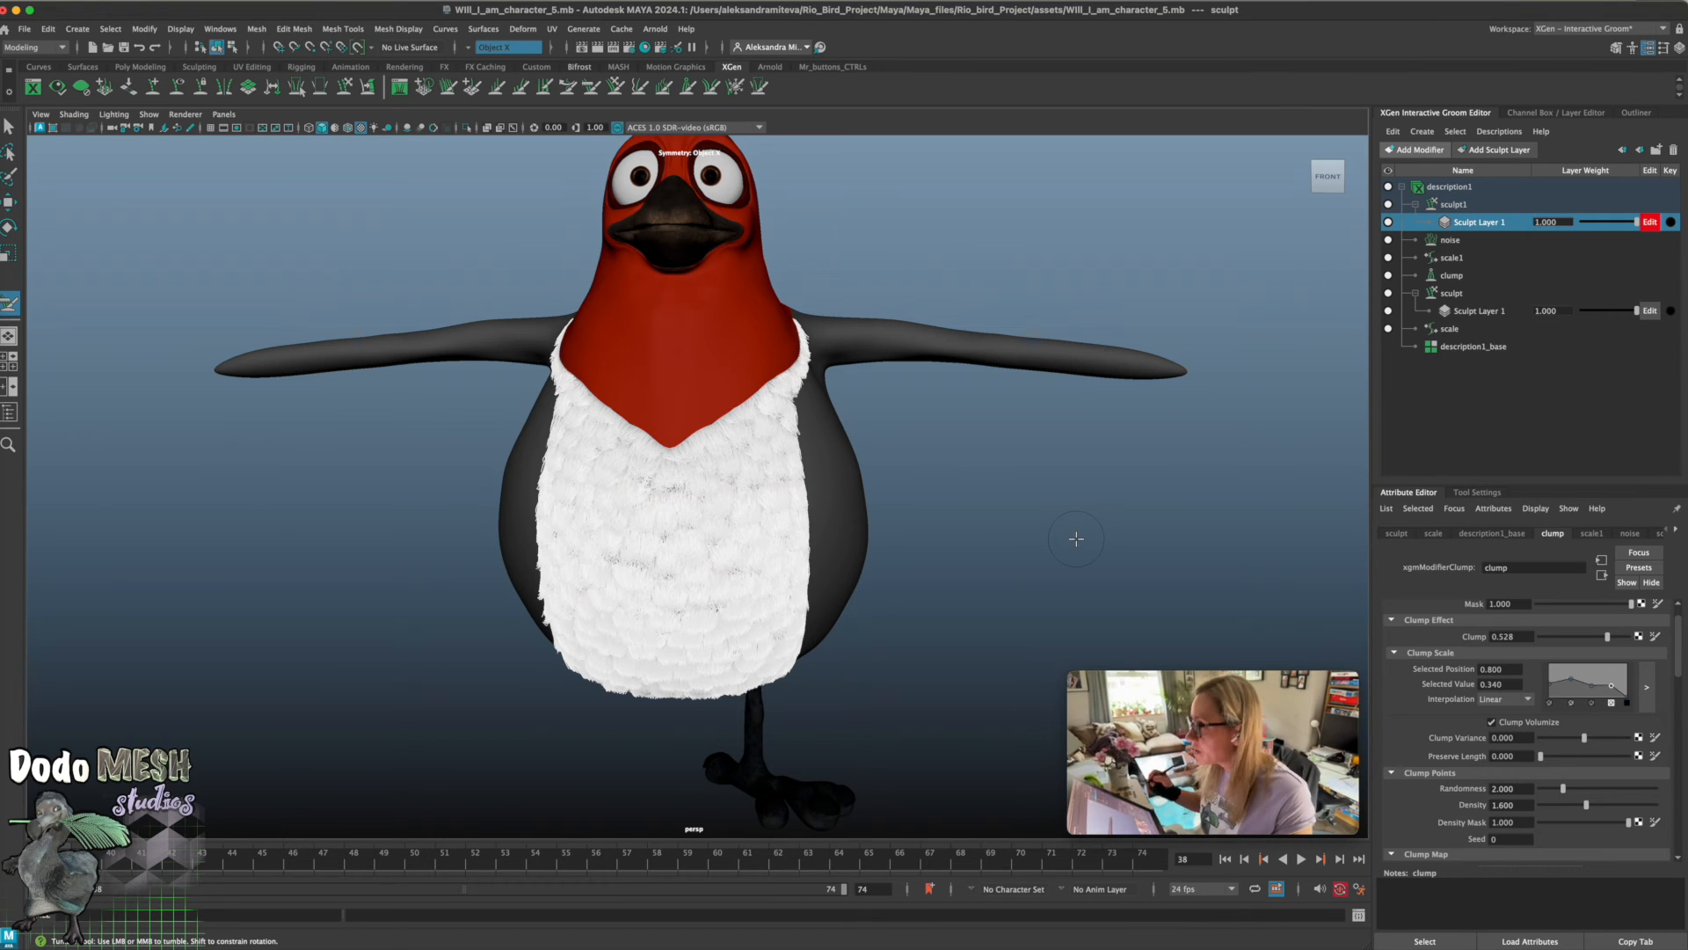
pyautogui.moveTo(1077, 538)
pyautogui.keyDown('alt'); pyautogui.mouseDown()
pyautogui.moveTo(986, 536)
pyautogui.moveTo(1043, 530)
pyautogui.mouseUp(); pyautogui.keyUp('alt')
pyautogui.moveTo(1612, 690); pyautogui.dragTo(1618, 673)
pyautogui.keyDown('alt'); pyautogui.moveTo(1142, 554); pyautogui.dragTo(1187, 515); pyautogui.keyUp('alt')
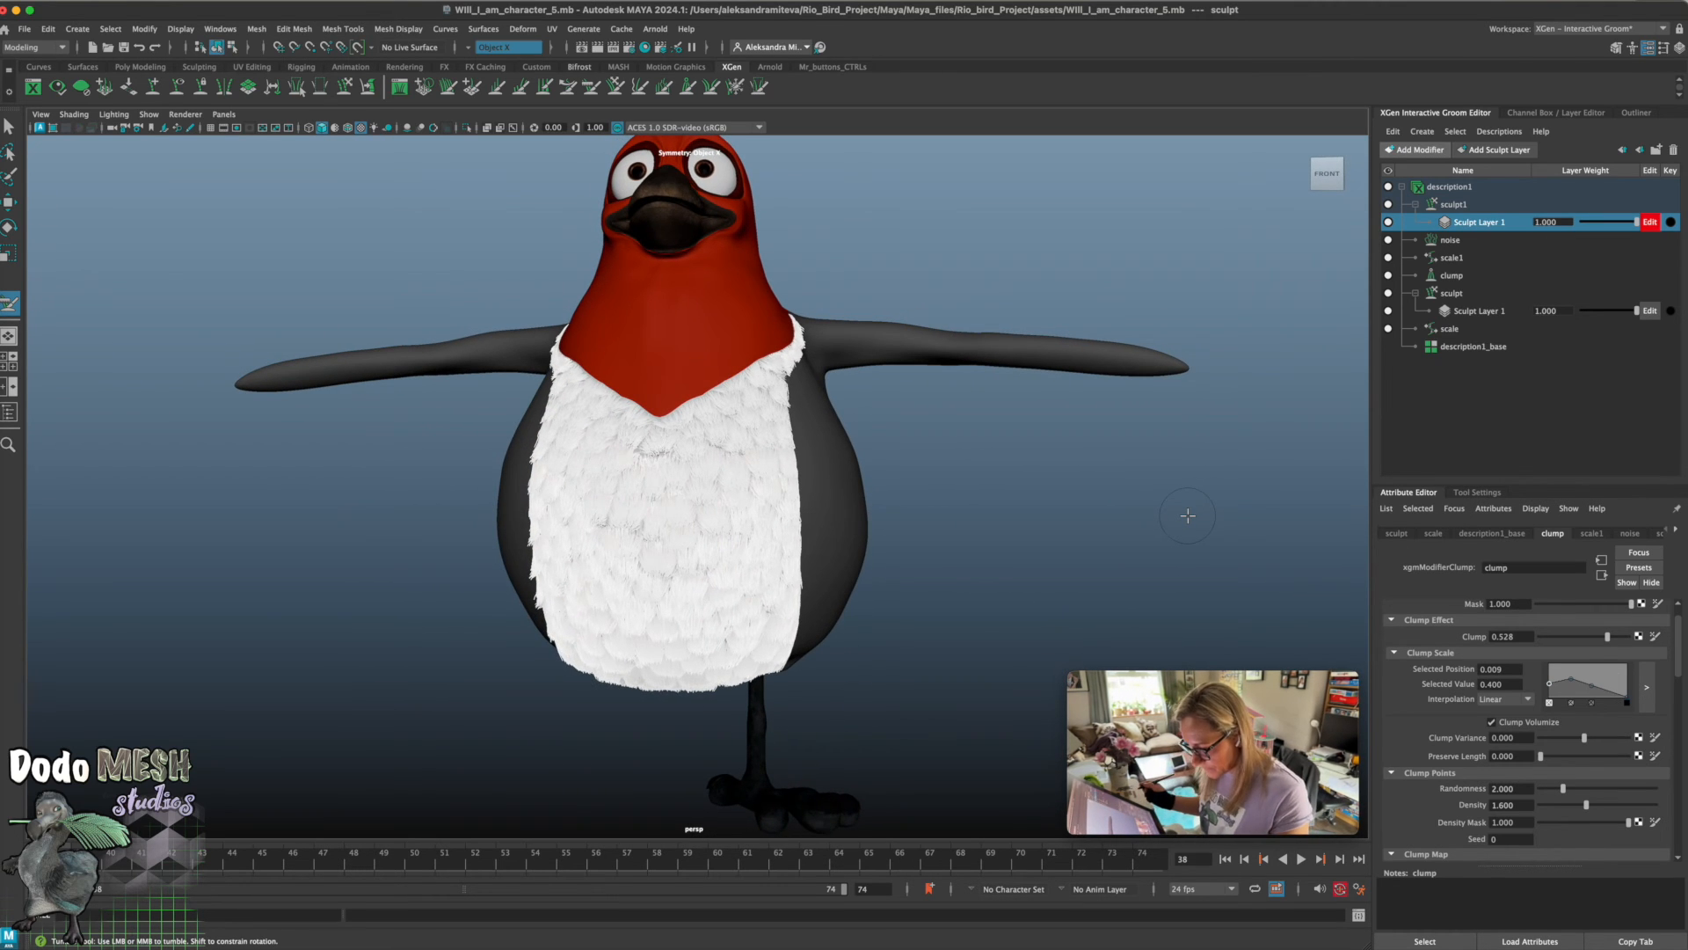
# Add a Clump Scale ramp point of 0.140 at position 0.843 and save the scene
pyautogui.click(1606, 688)
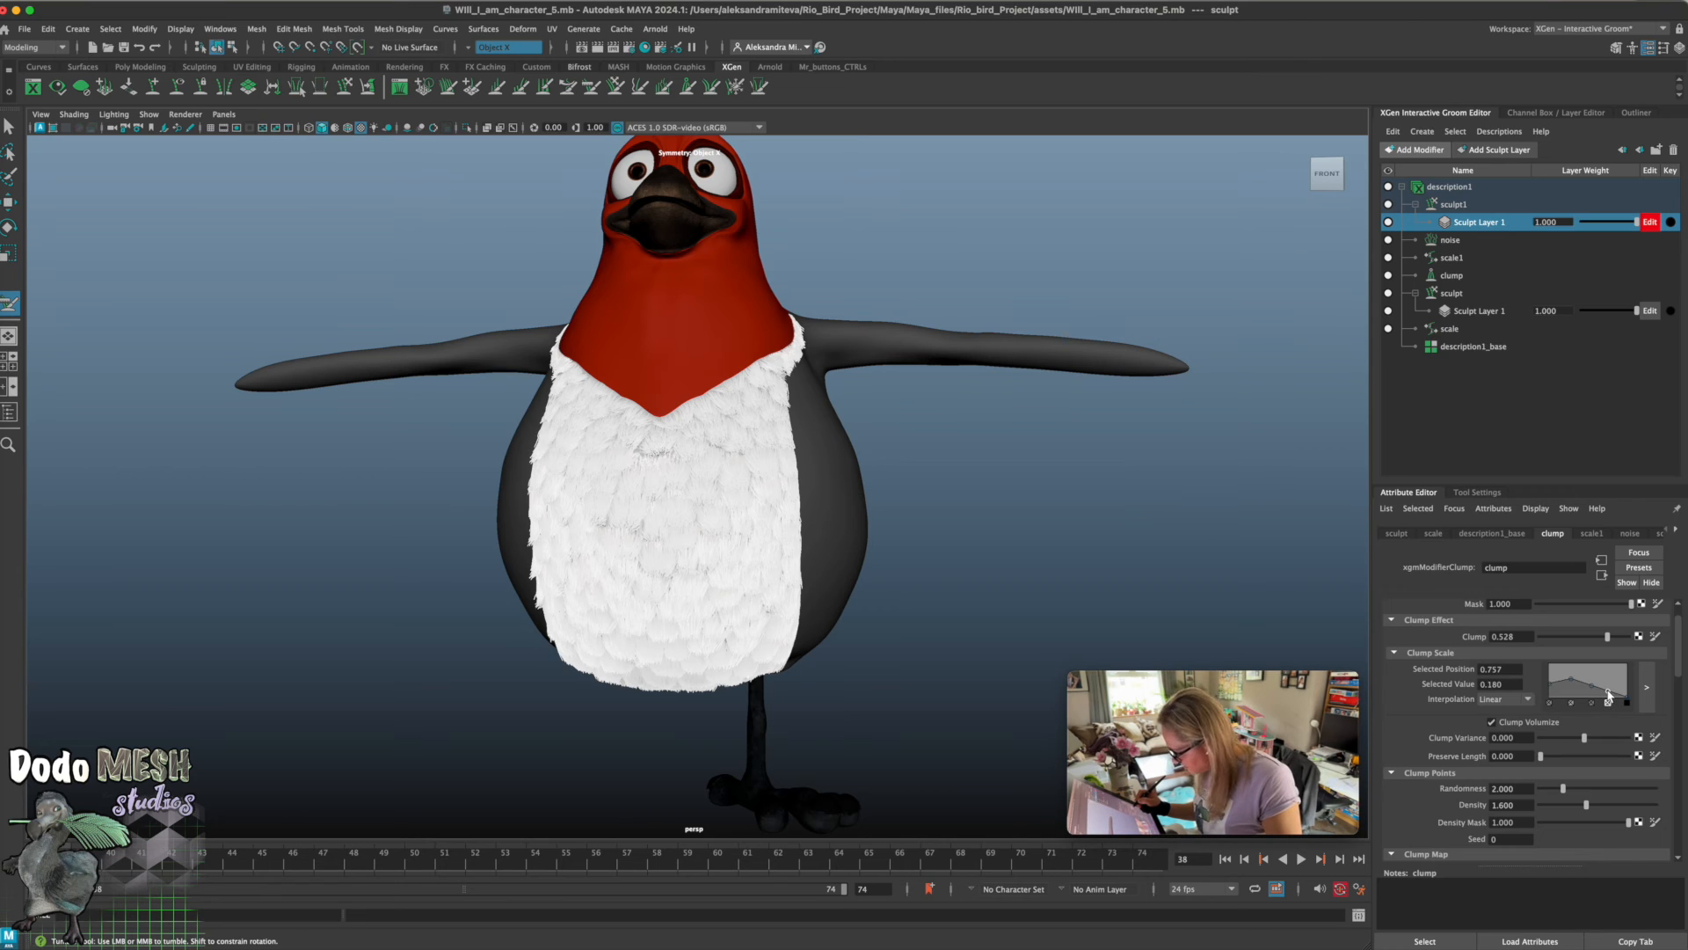
pyautogui.moveTo(1608, 686); pyautogui.dragTo(1605, 708)
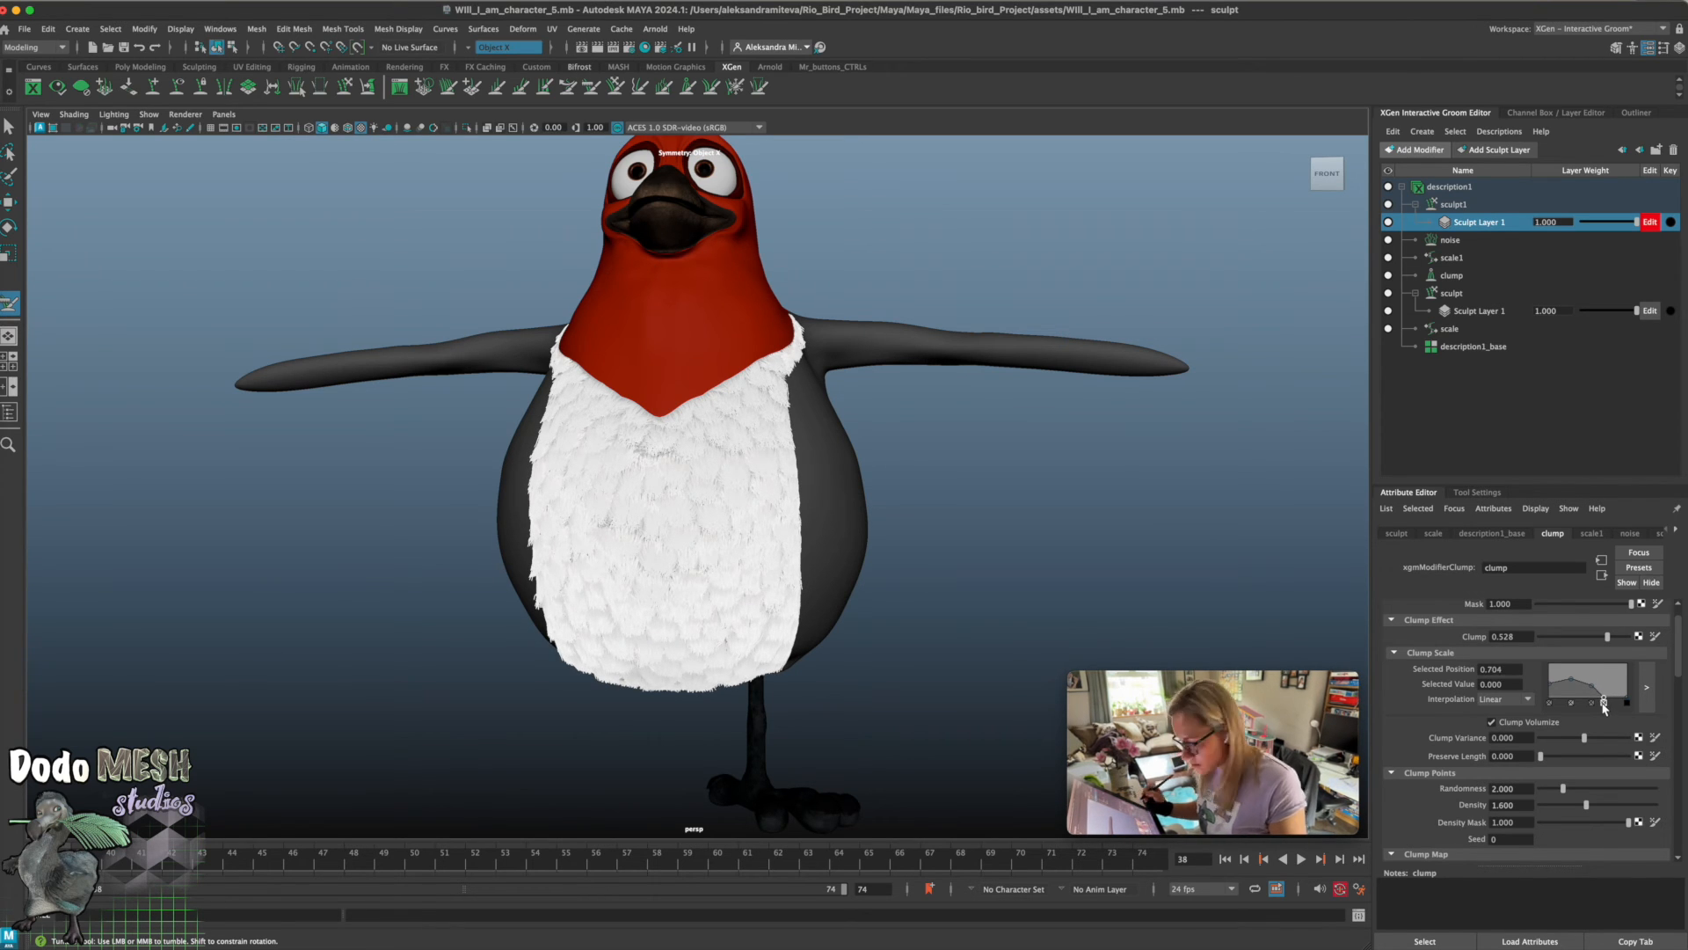
pyautogui.moveTo(941, 685)
pyautogui.keyDown('alt'); pyautogui.mouseDown()
pyautogui.moveTo(897, 678)
pyautogui.moveTo(954, 682)
pyautogui.mouseUp(); pyautogui.keyUp('alt')
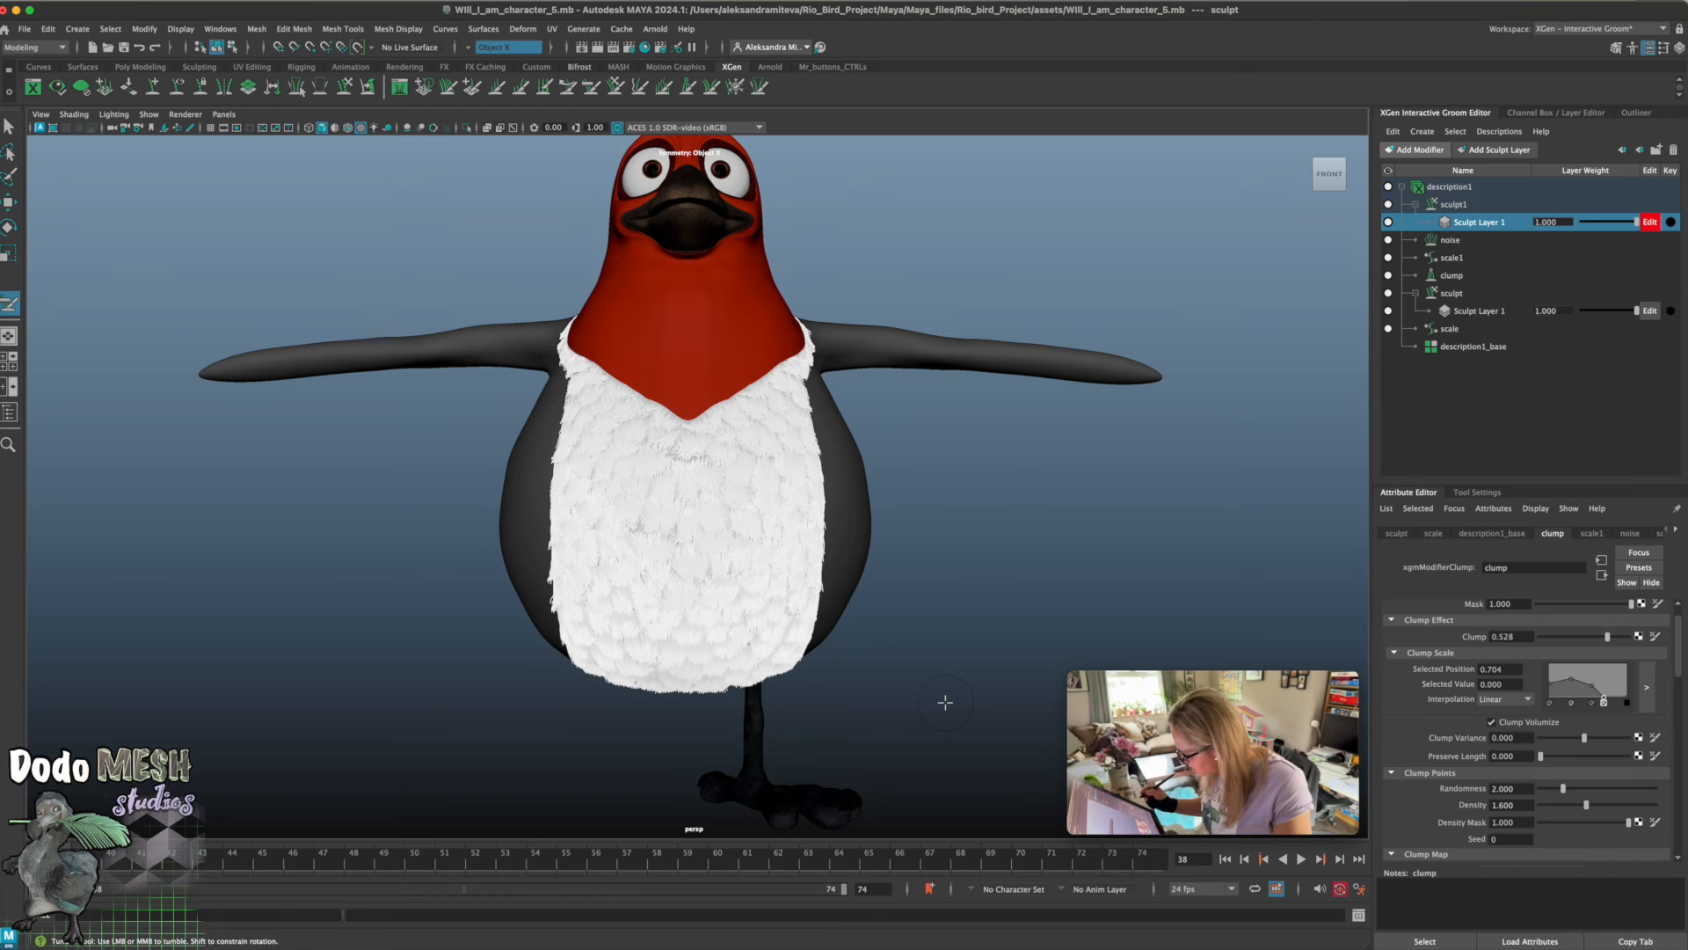
pyautogui.moveTo(1602, 700); pyautogui.dragTo(1614, 694)
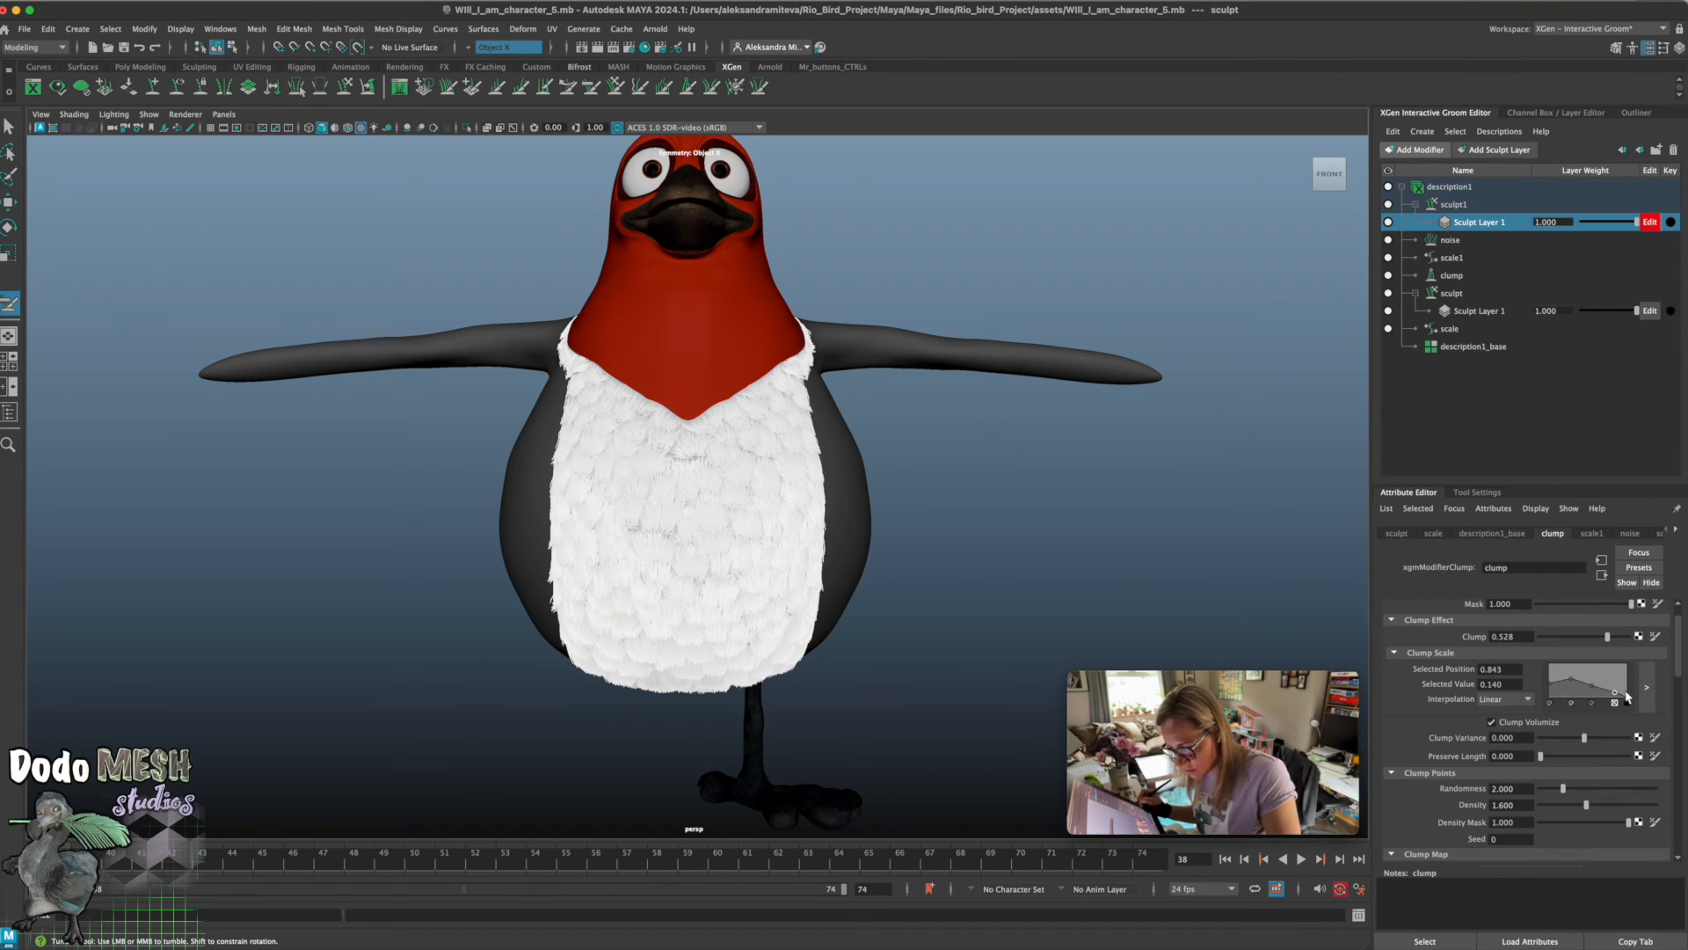
pyautogui.moveTo(927, 673)
pyautogui.keyDown('alt'); pyautogui.mouseDown()
pyautogui.moveTo(890, 687)
pyautogui.moveTo(901, 660)
pyautogui.mouseUp(); pyautogui.keyUp('alt')
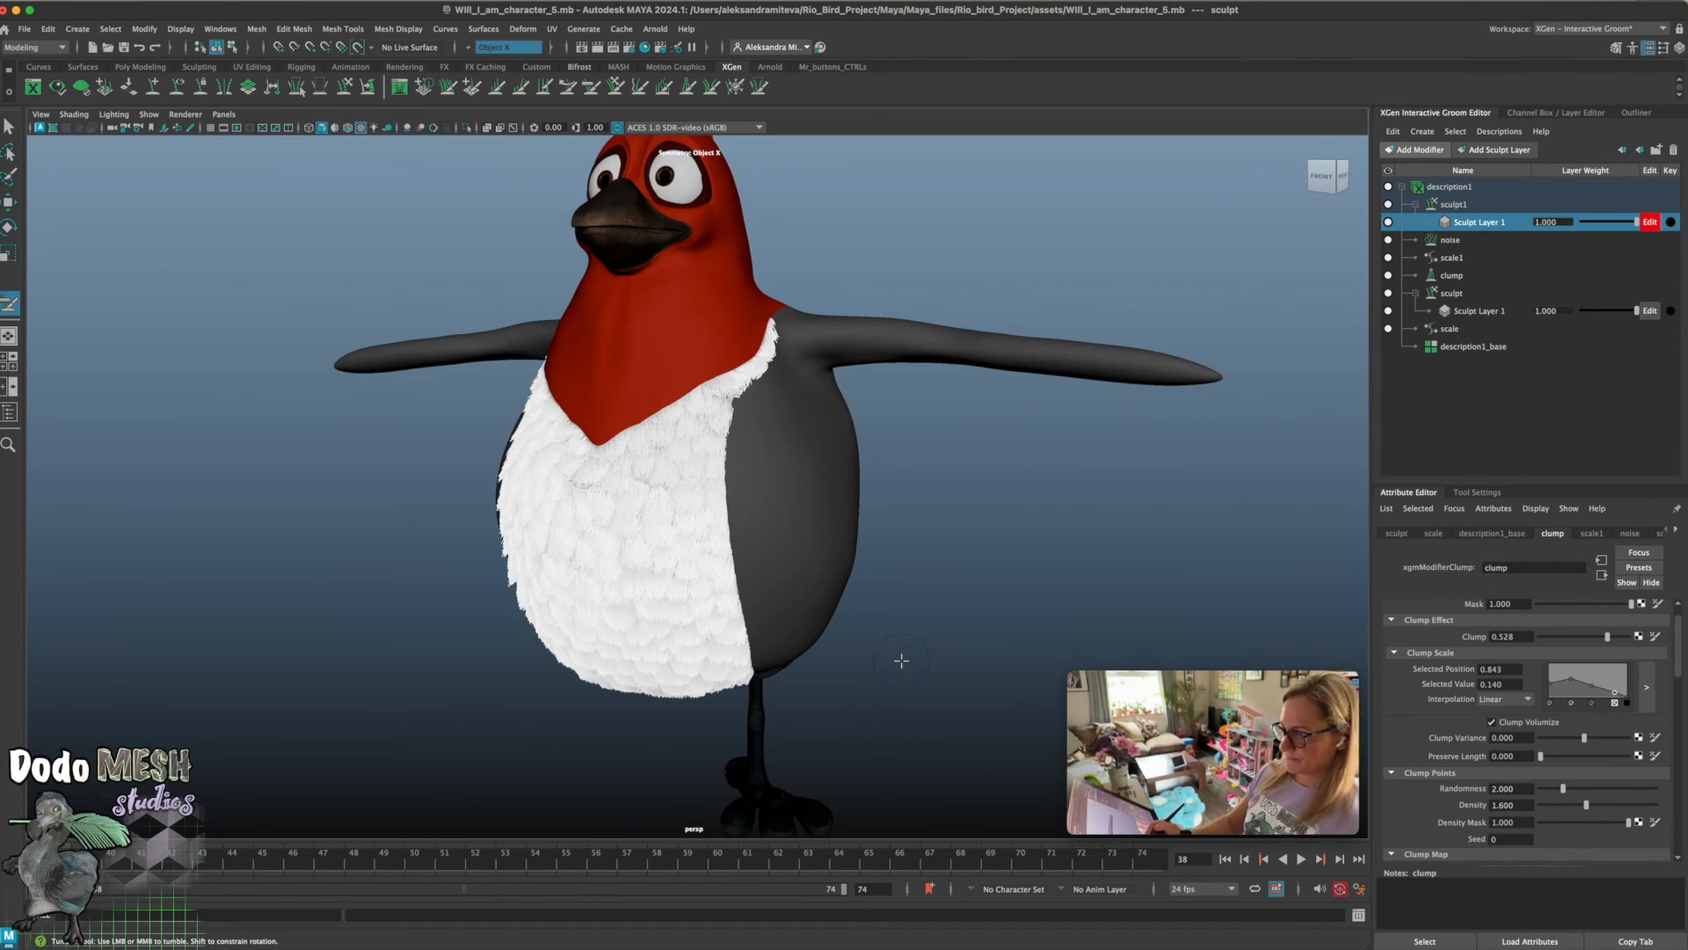
pyautogui.keyDown('alt'); pyautogui.moveTo(901, 661); pyautogui.dragTo(480, 564, button='right'); pyautogui.keyUp('alt')
pyautogui.keyDown('alt'); pyautogui.moveTo(481, 564); pyautogui.dragTo(905, 671); pyautogui.keyUp('alt')
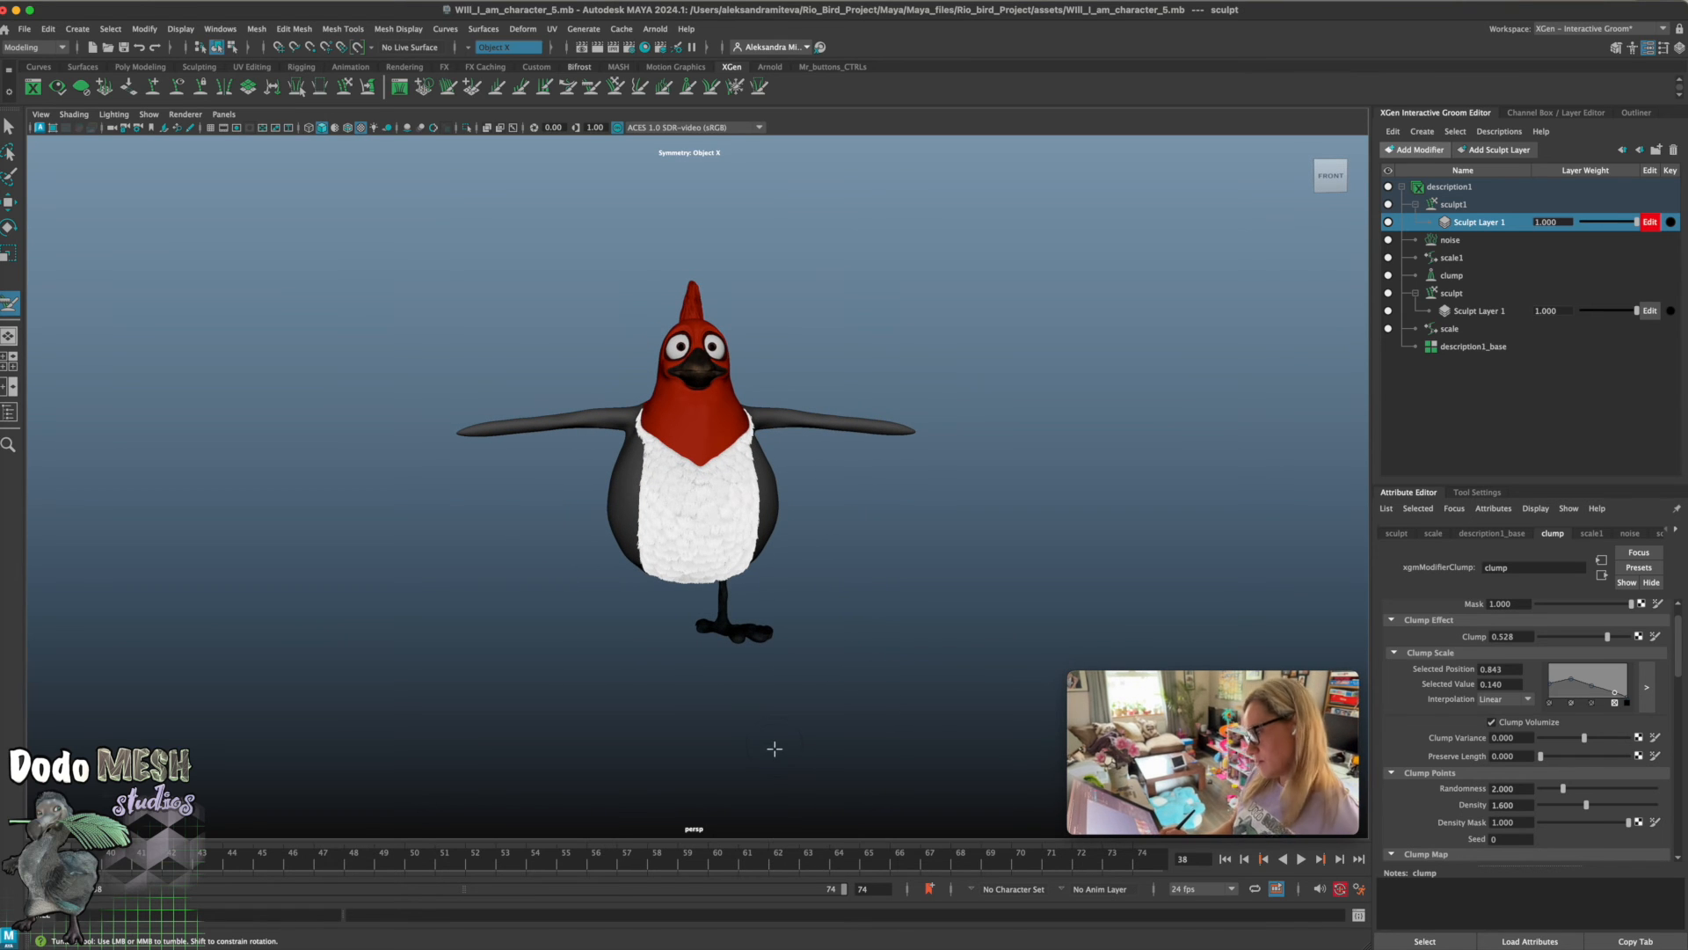
pyautogui.keyDown('alt'); pyautogui.moveTo(764, 738); pyautogui.dragTo(943, 766, button='right'); pyautogui.keyUp('alt')
pyautogui.keyDown('alt'); pyautogui.moveTo(942, 765); pyautogui.dragTo(918, 680); pyautogui.keyUp('alt')
pyautogui.press('super+s')
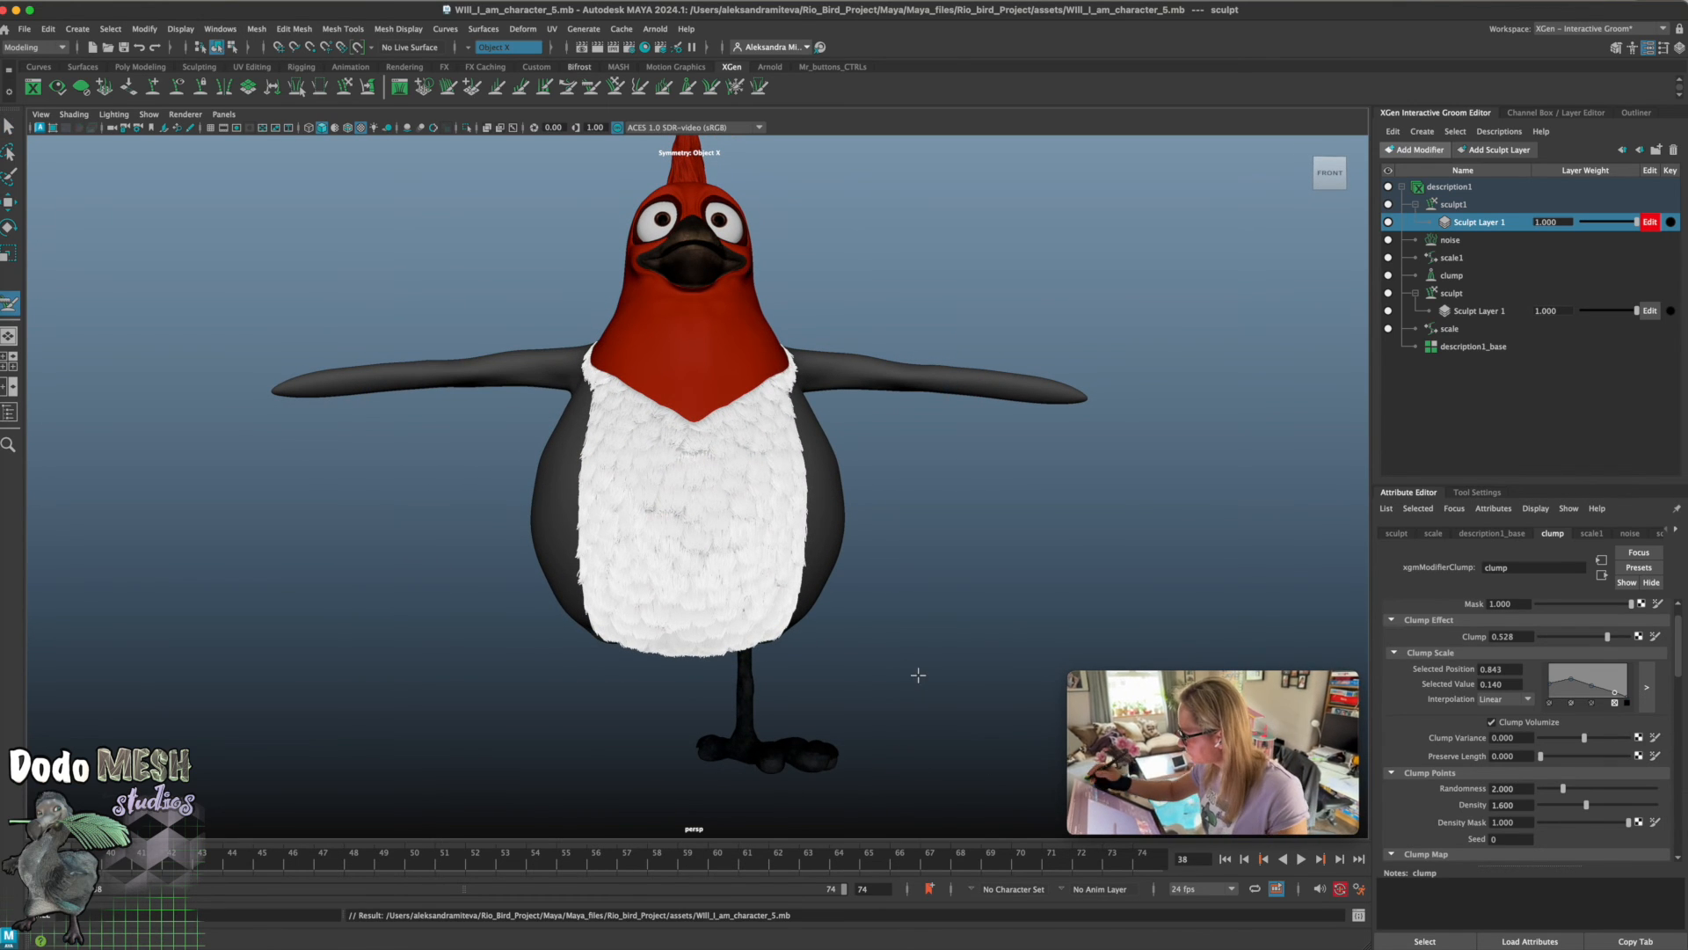
# Make the lights display layer visible and frame the bird from the front
pyautogui.click(1573, 114)
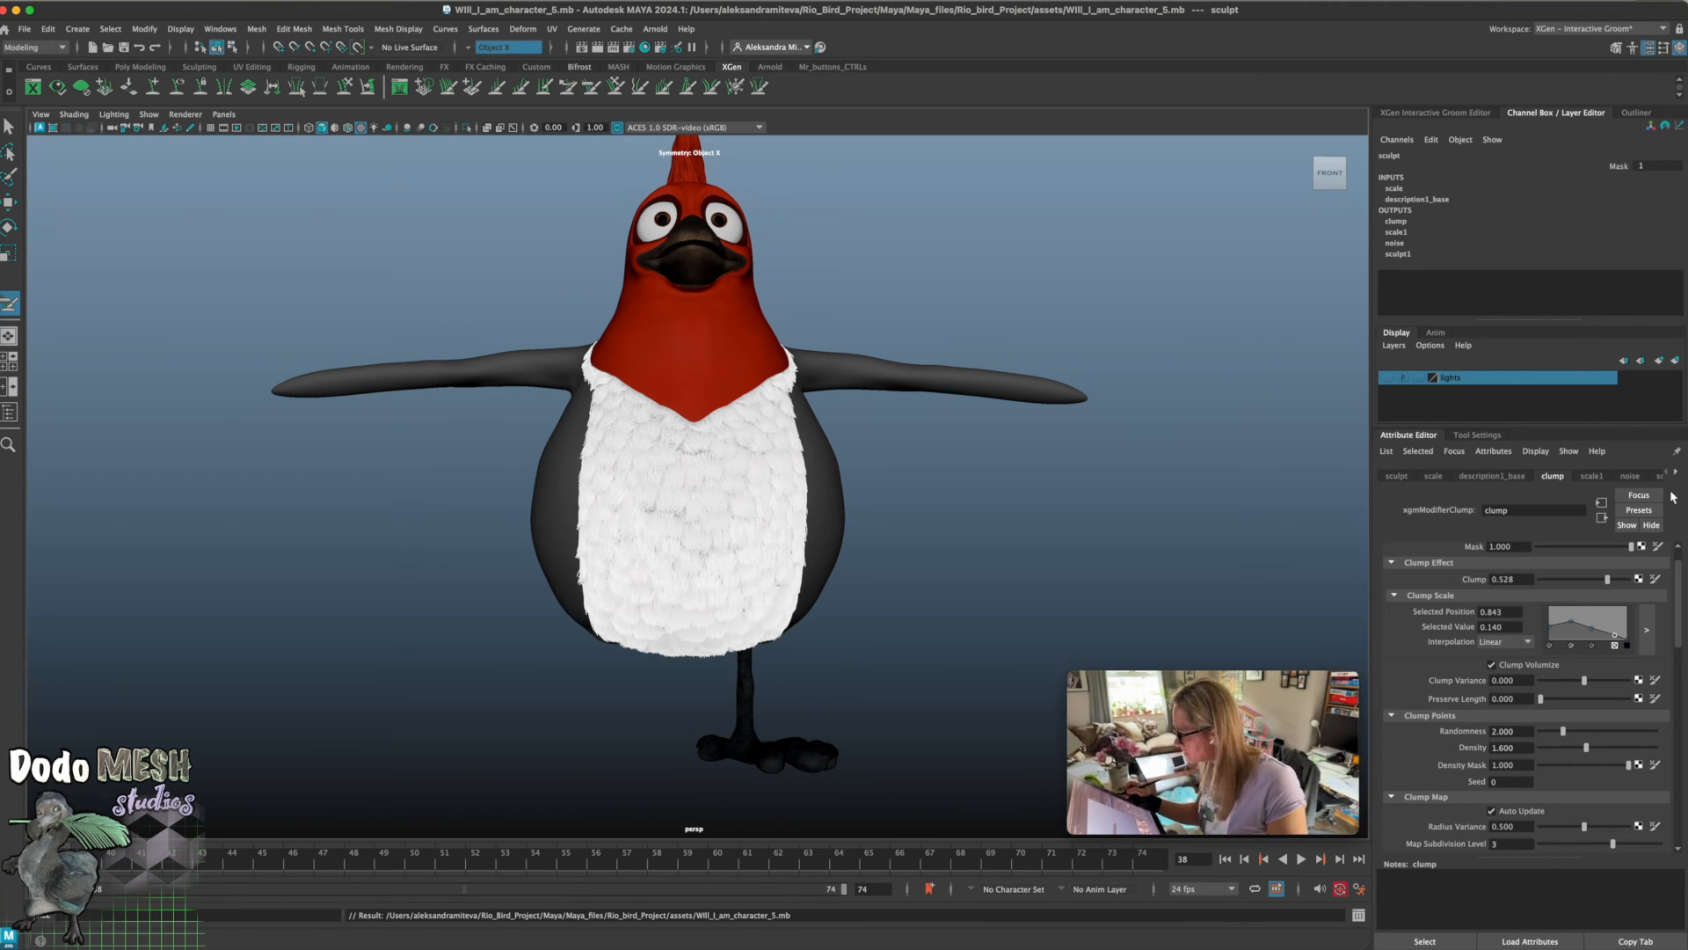
pyautogui.click(1389, 378)
pyautogui.keyDown('alt'); pyautogui.moveTo(903, 742); pyautogui.dragTo(900, 746); pyautogui.keyUp('alt')
pyautogui.keyDown('alt'); pyautogui.moveTo(896, 691); pyautogui.dragTo(896, 728, button='middle'); pyautogui.keyUp('alt')
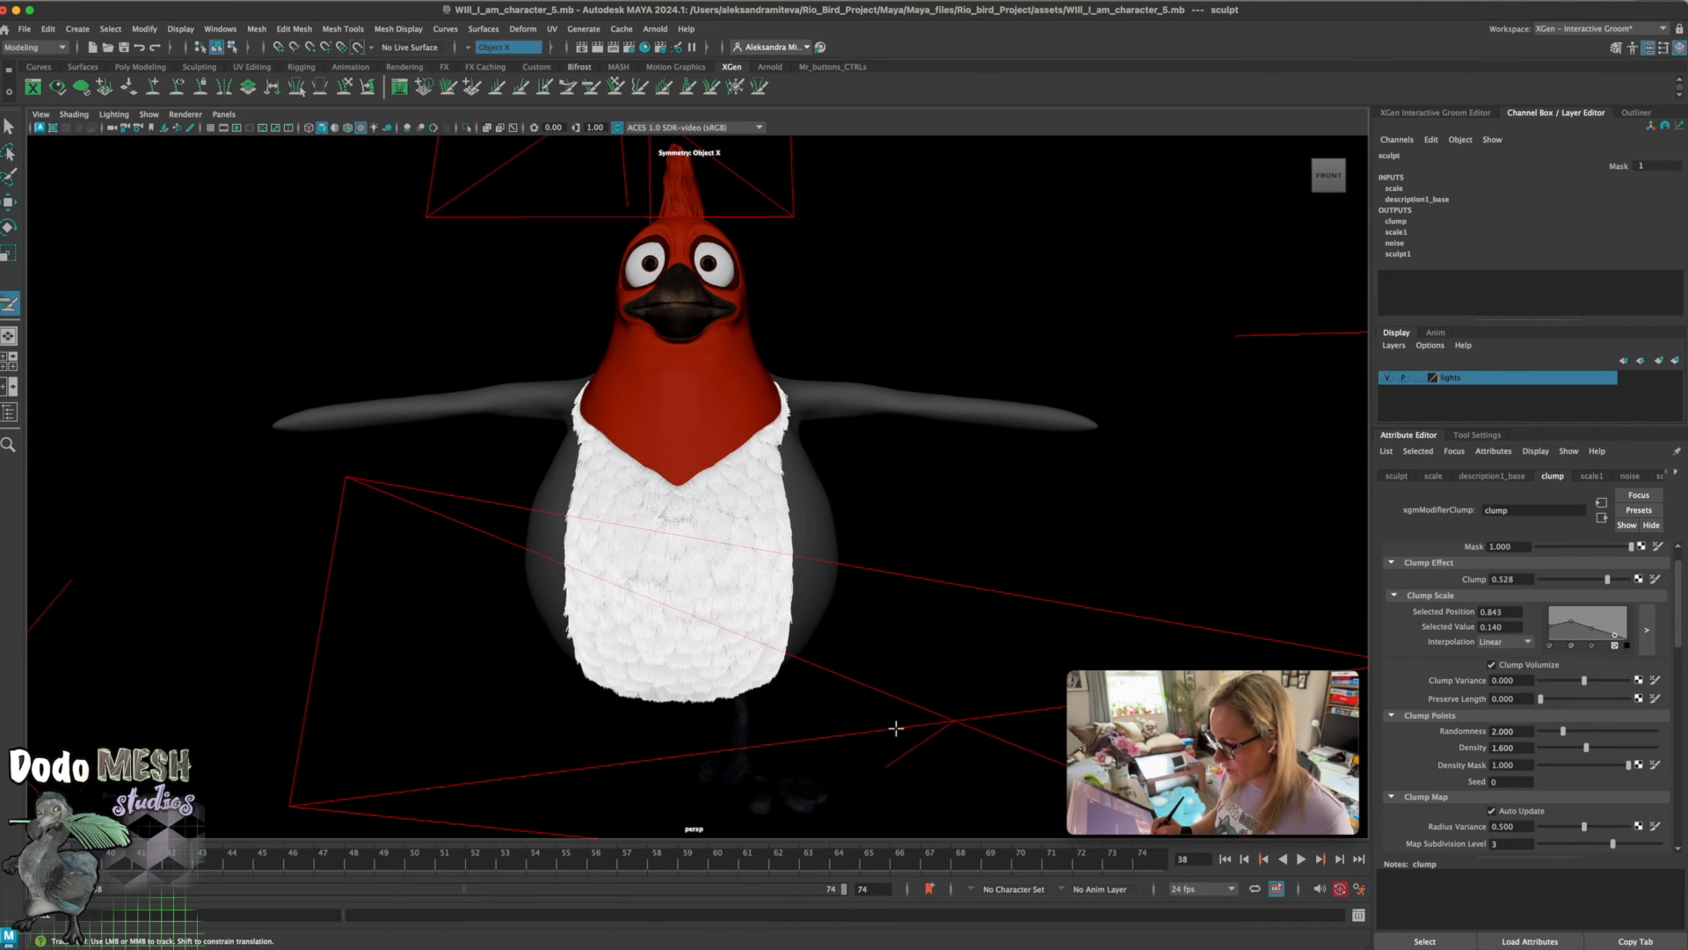
# Open the Arnold RenderView and start an interactive render of the bird
pyautogui.click(654, 29)
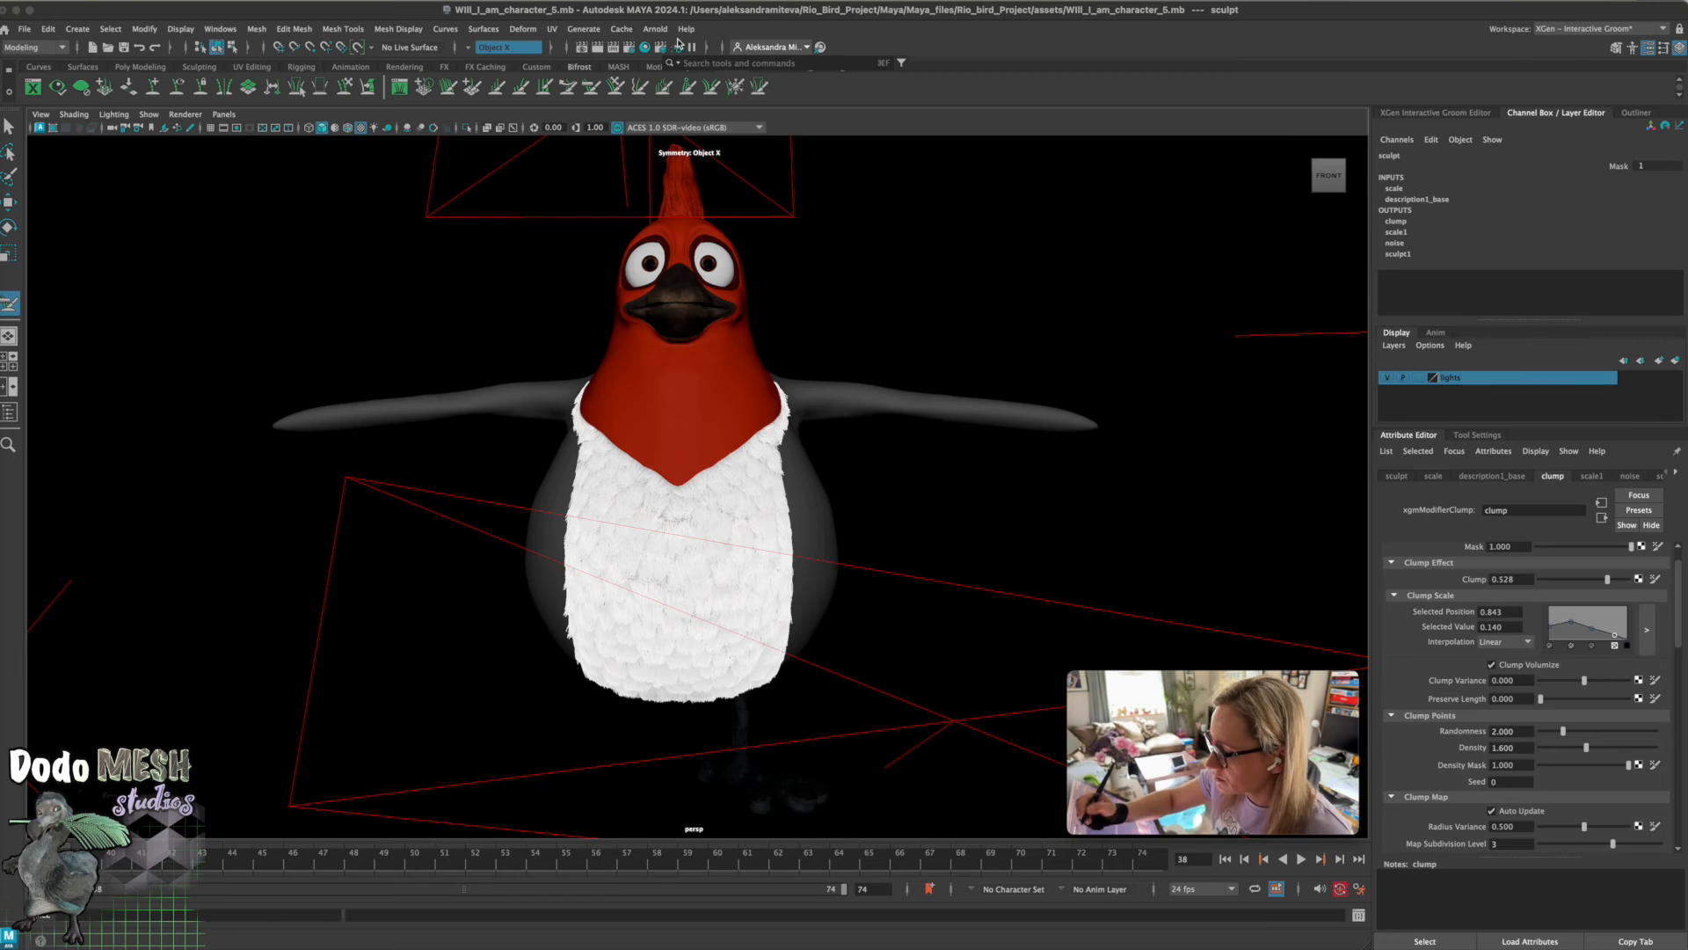
pyautogui.click(655, 29)
pyautogui.click(703, 65)
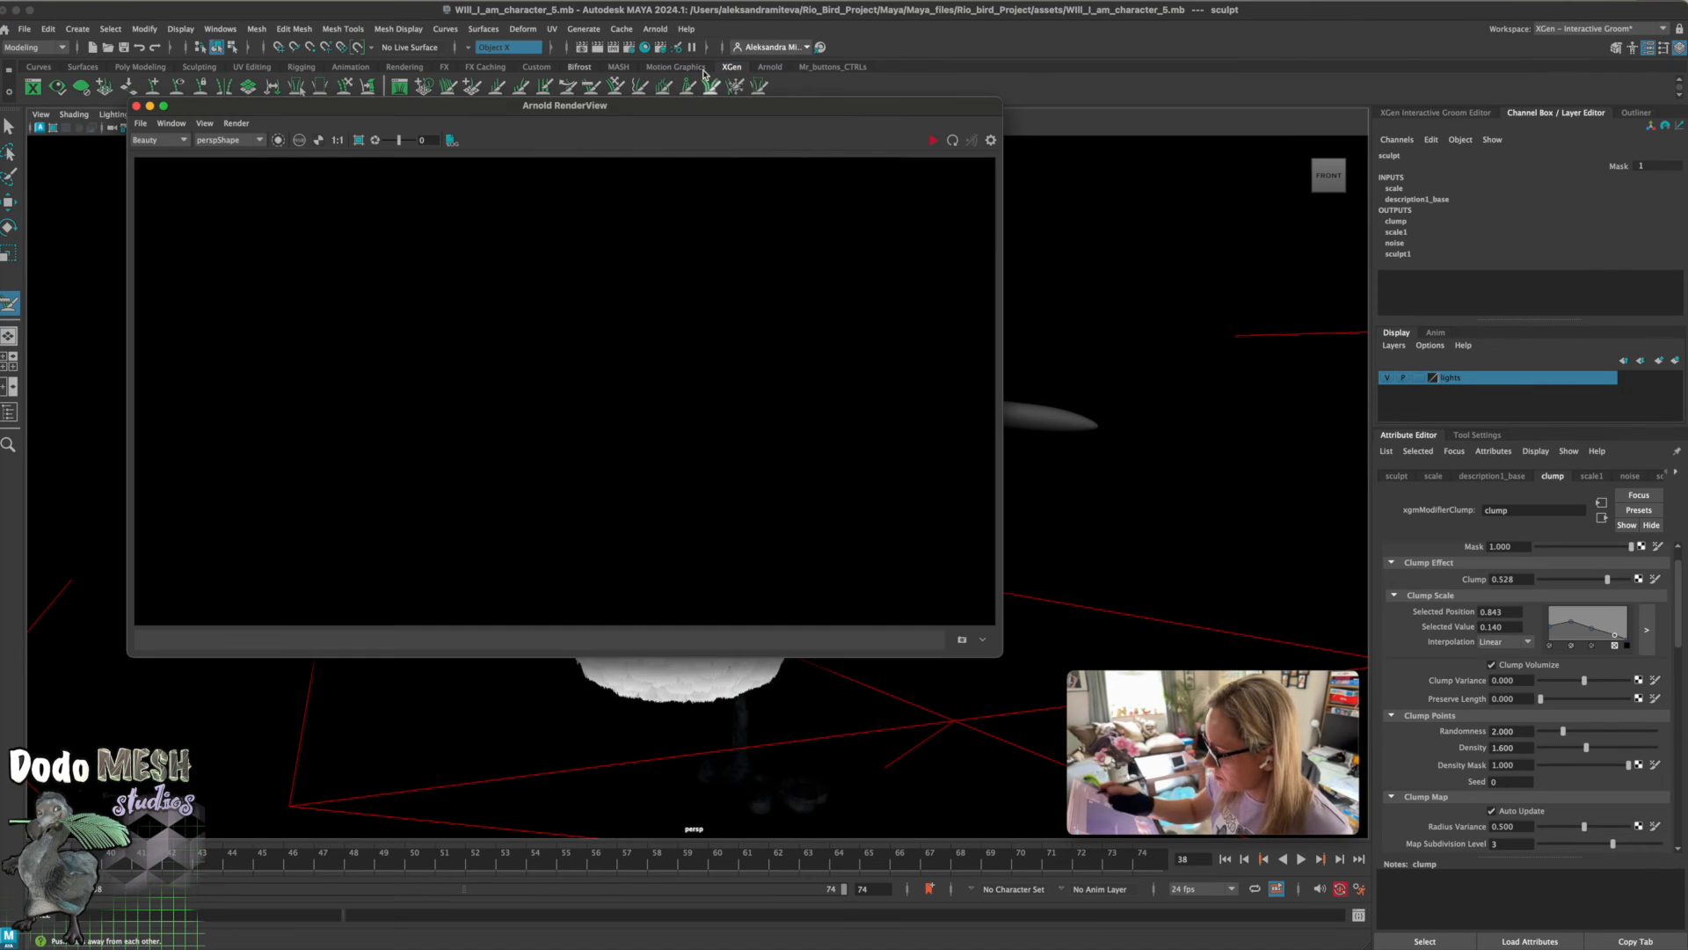
pyautogui.moveTo(835, 105); pyautogui.dragTo(1056, 241)
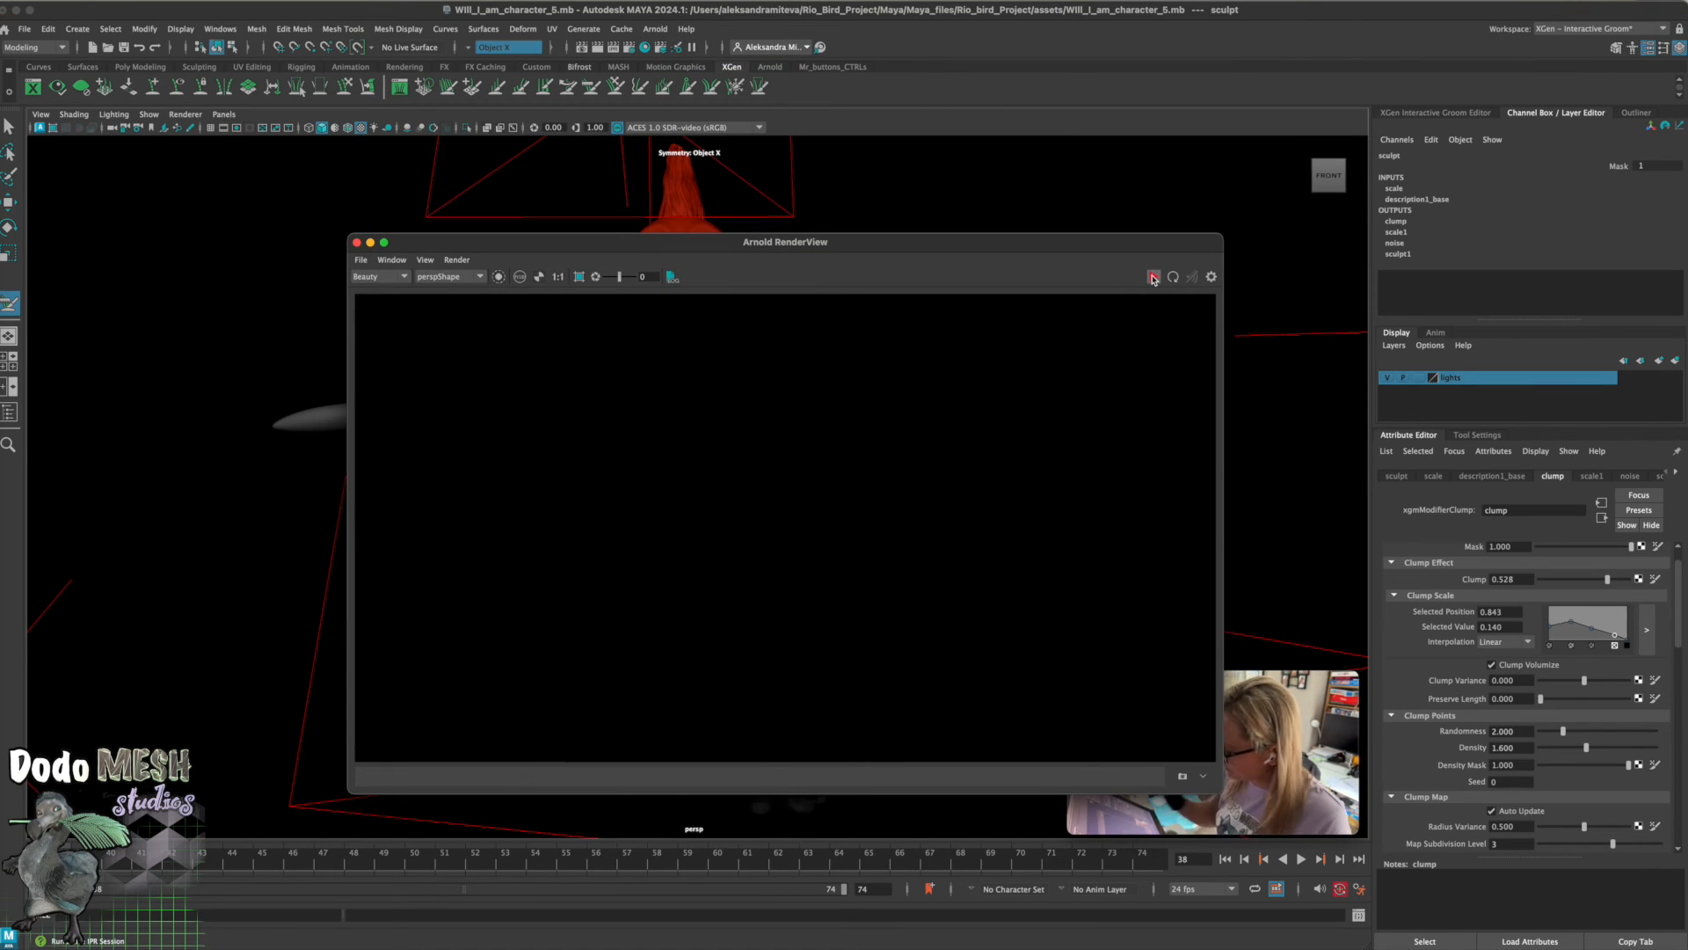
pyautogui.click(1153, 277)
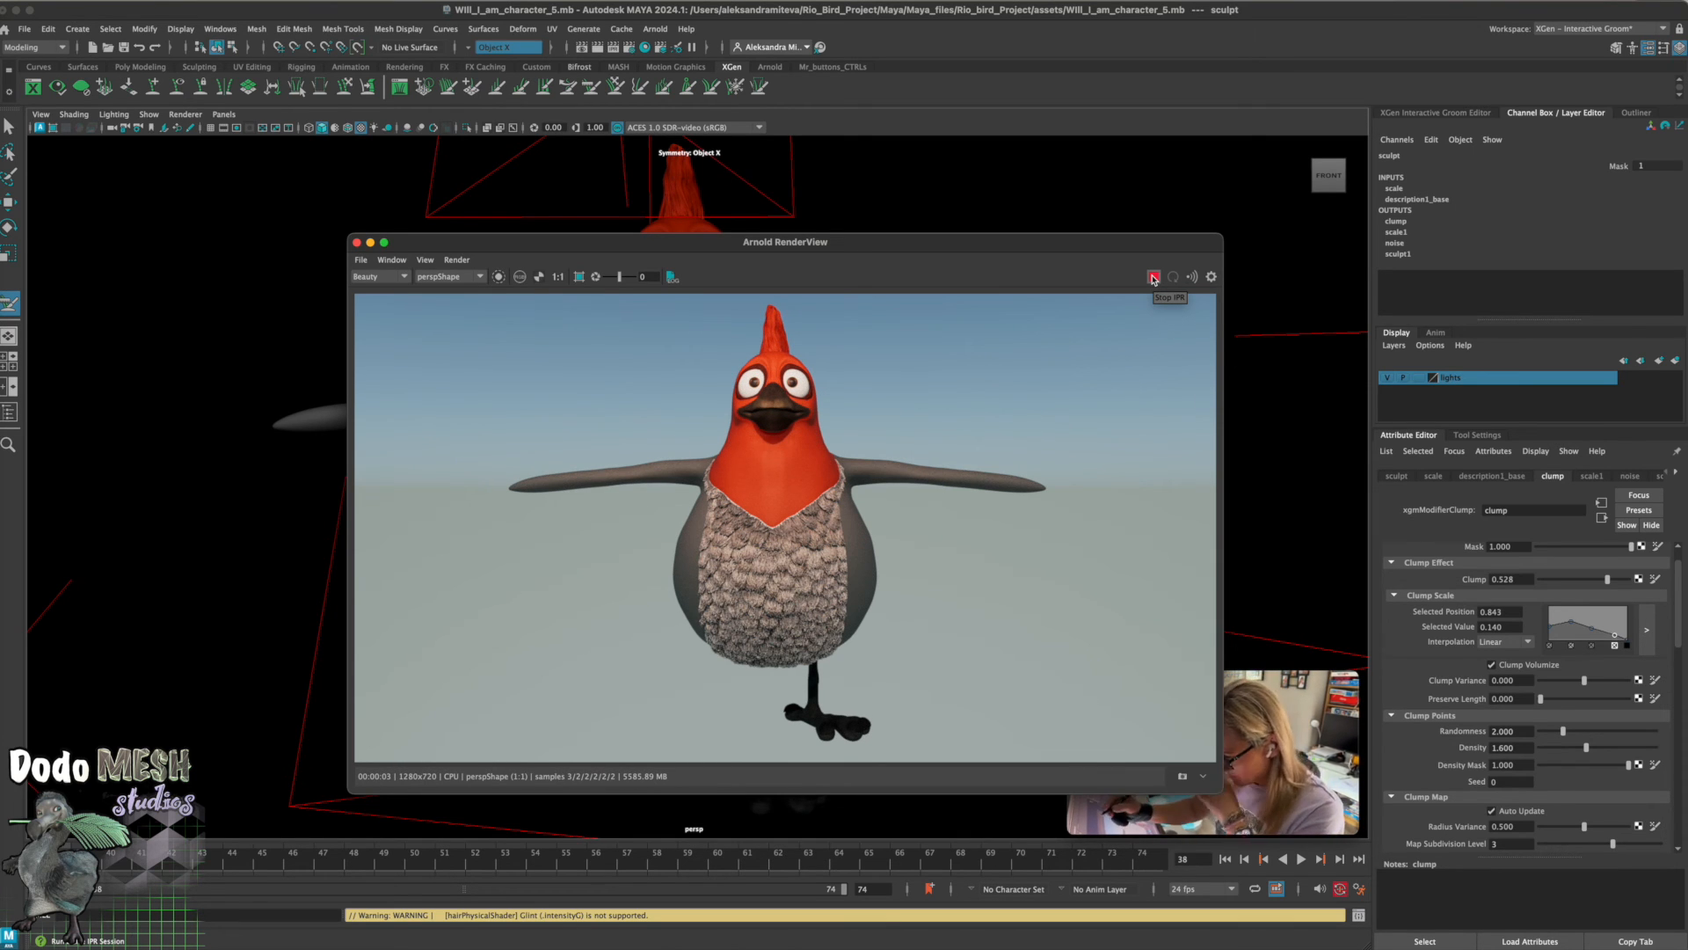
pyautogui.moveTo(945, 237); pyautogui.dragTo(902, 459)
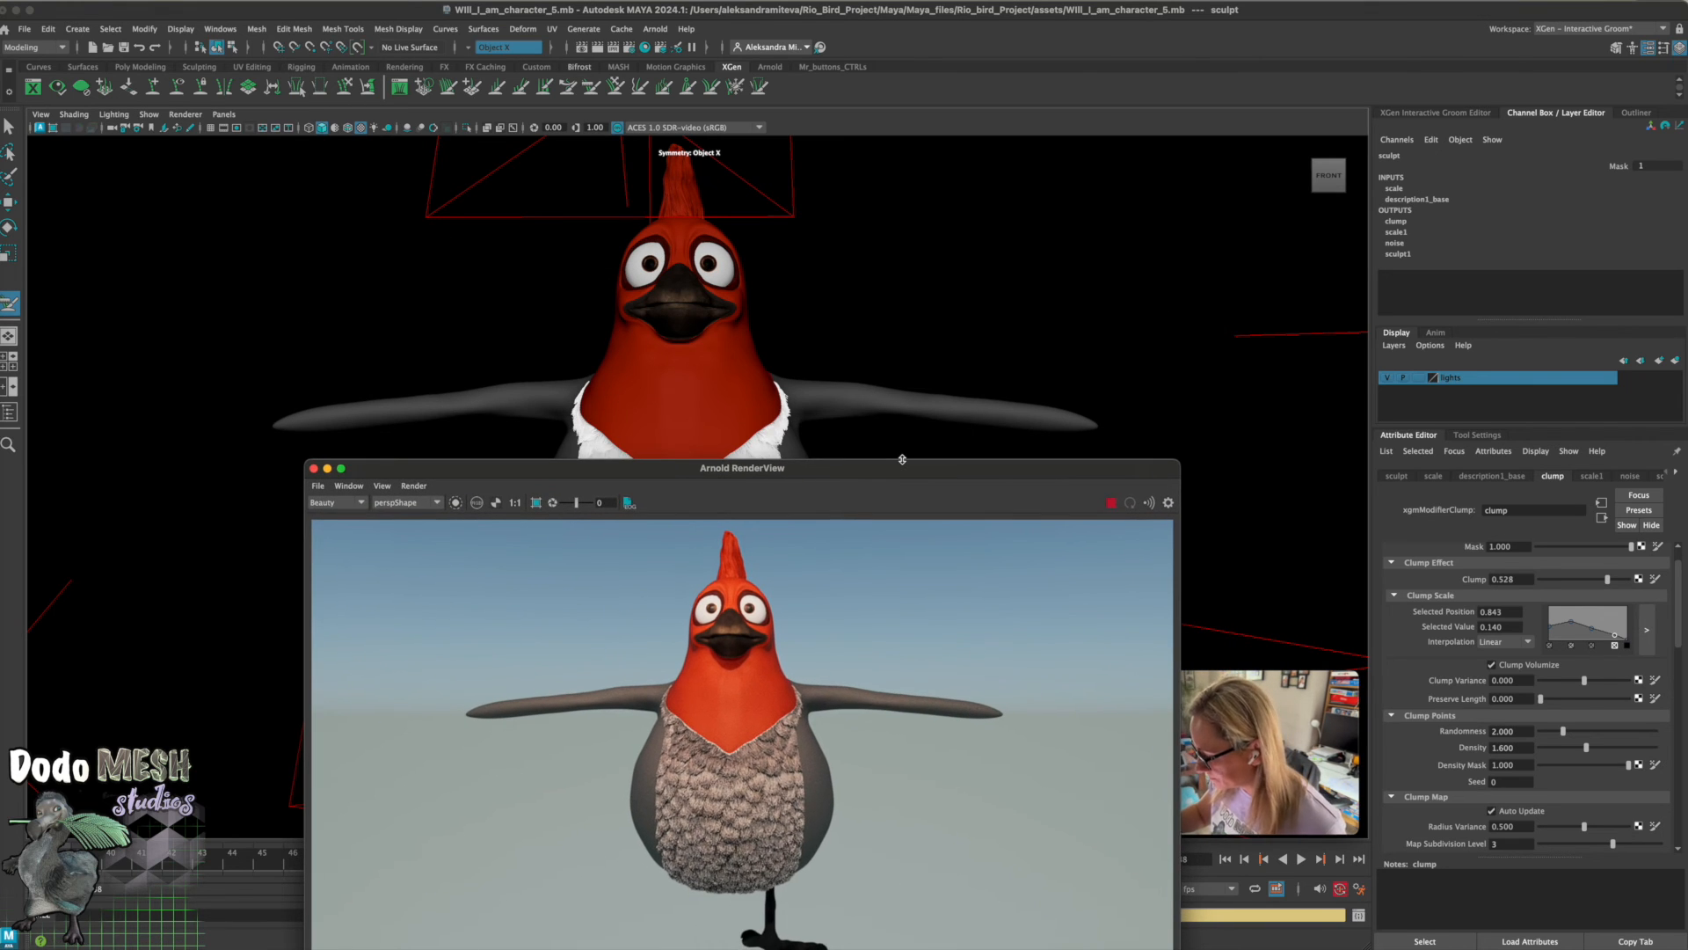
# Select description1 in the groom stack and show the hairPhysicalShader1 attributes
pyautogui.click(1442, 113)
pyautogui.click(1674, 532)
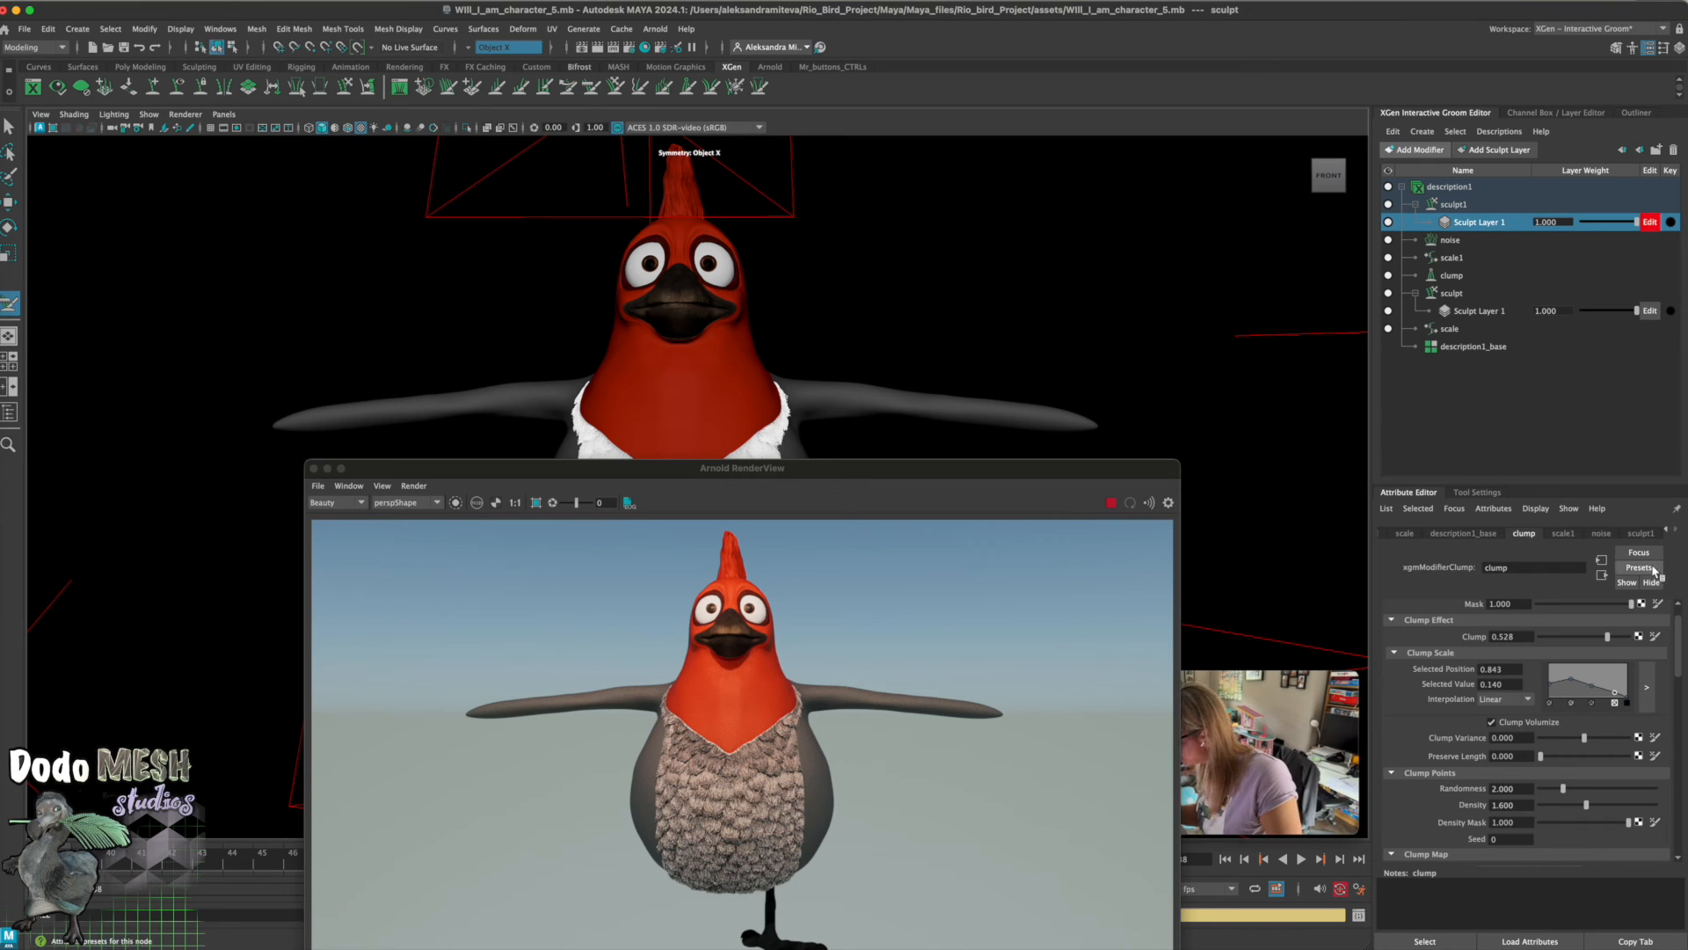
pyautogui.click(1668, 532)
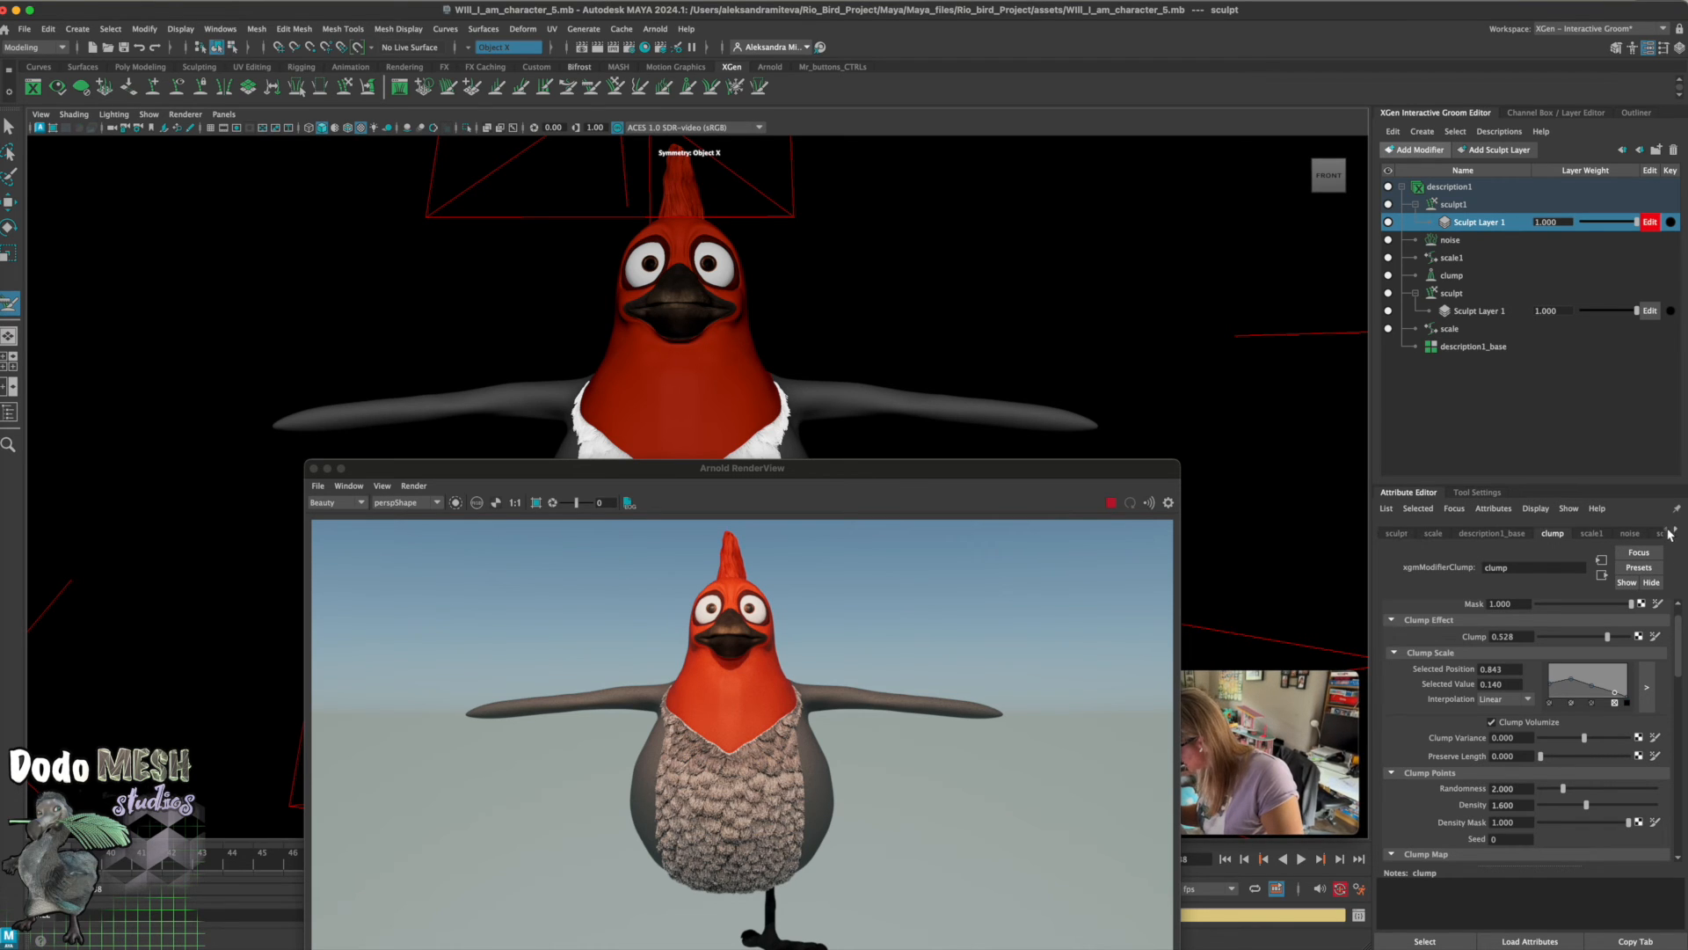
pyautogui.click(1679, 533)
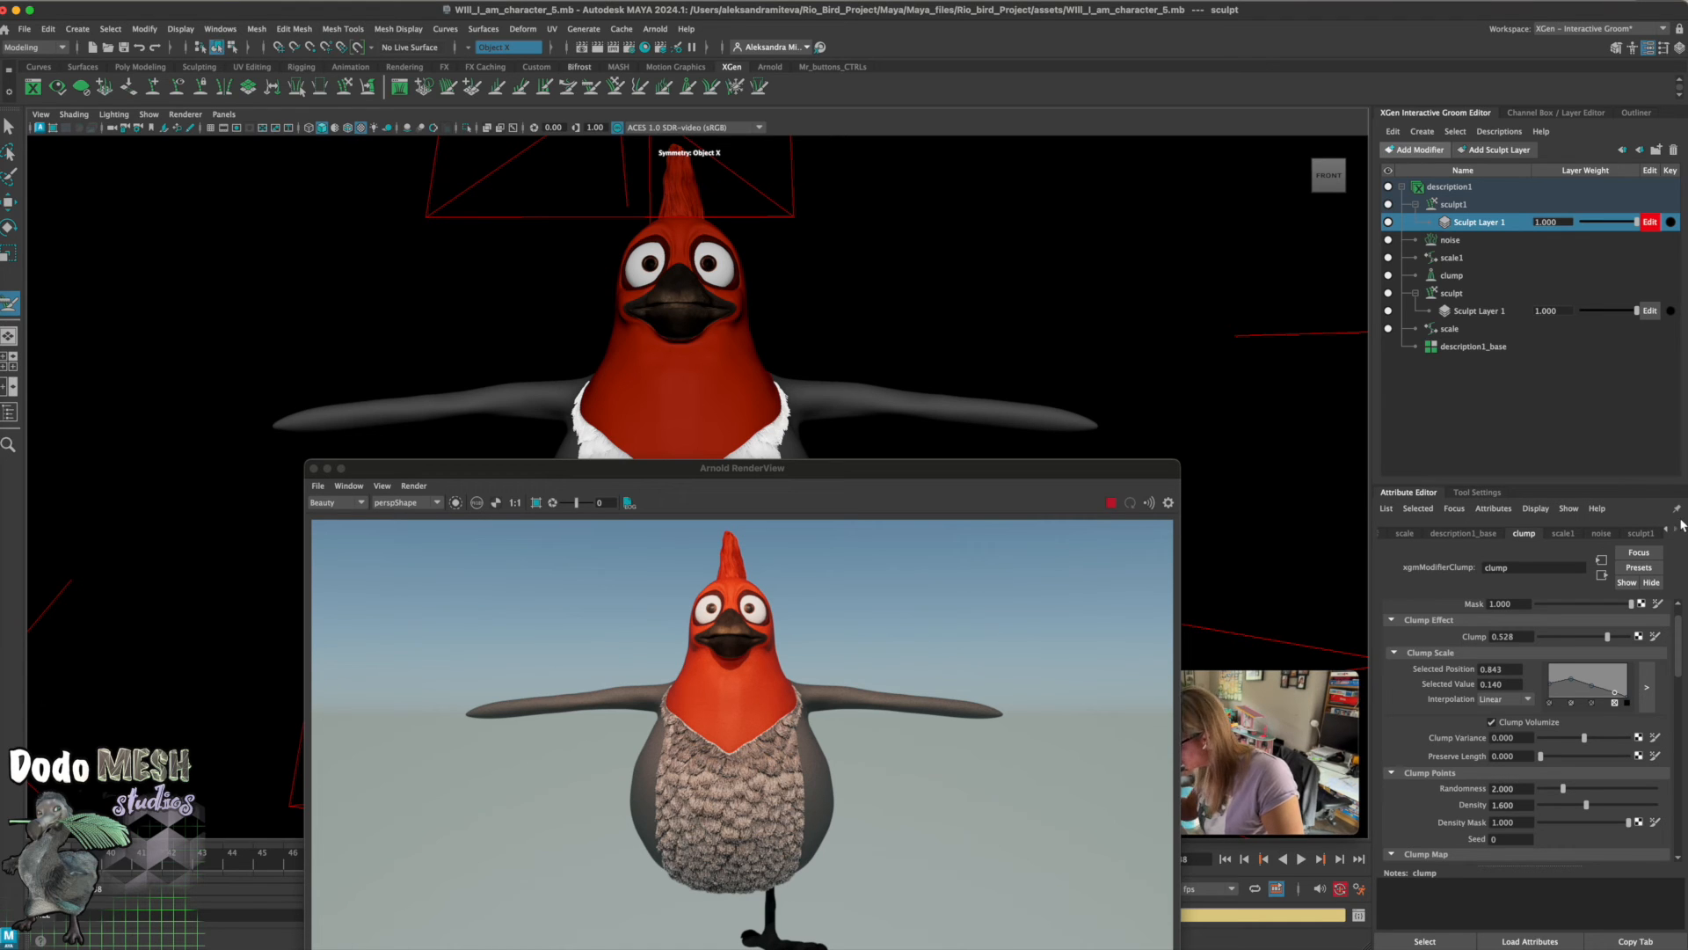
pyautogui.click(1460, 187)
pyautogui.click(1675, 530)
pyautogui.click(1675, 530)
pyautogui.click(1675, 530)
pyautogui.click(1675, 530)
pyautogui.click(1674, 530)
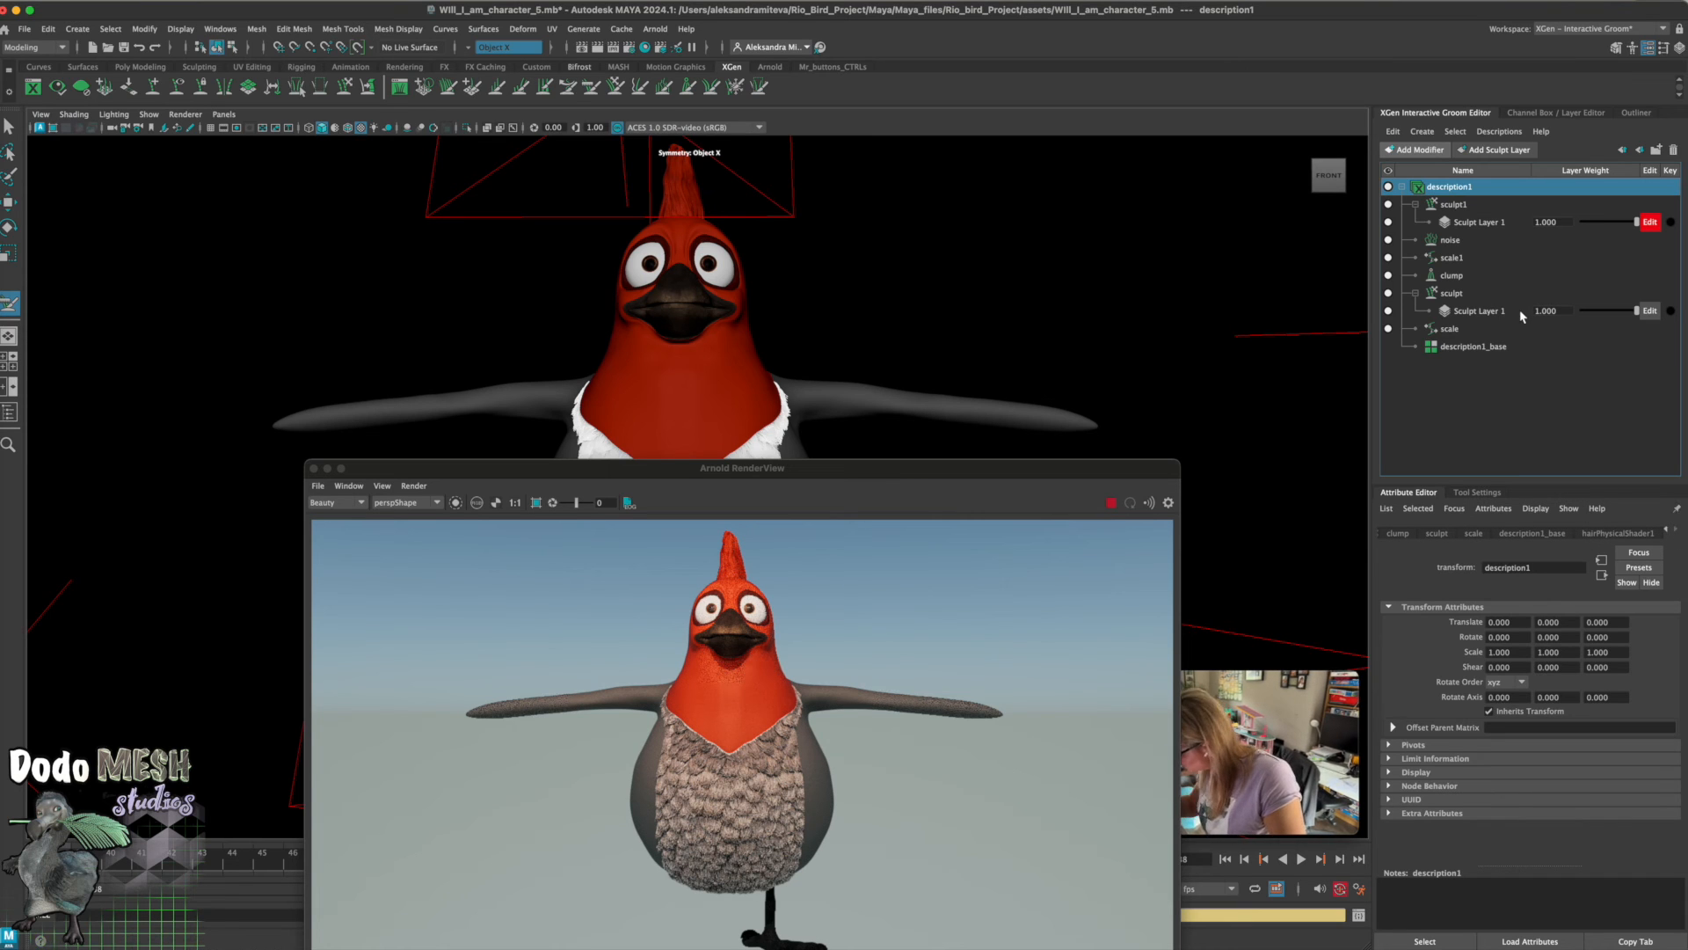
pyautogui.click(1623, 533)
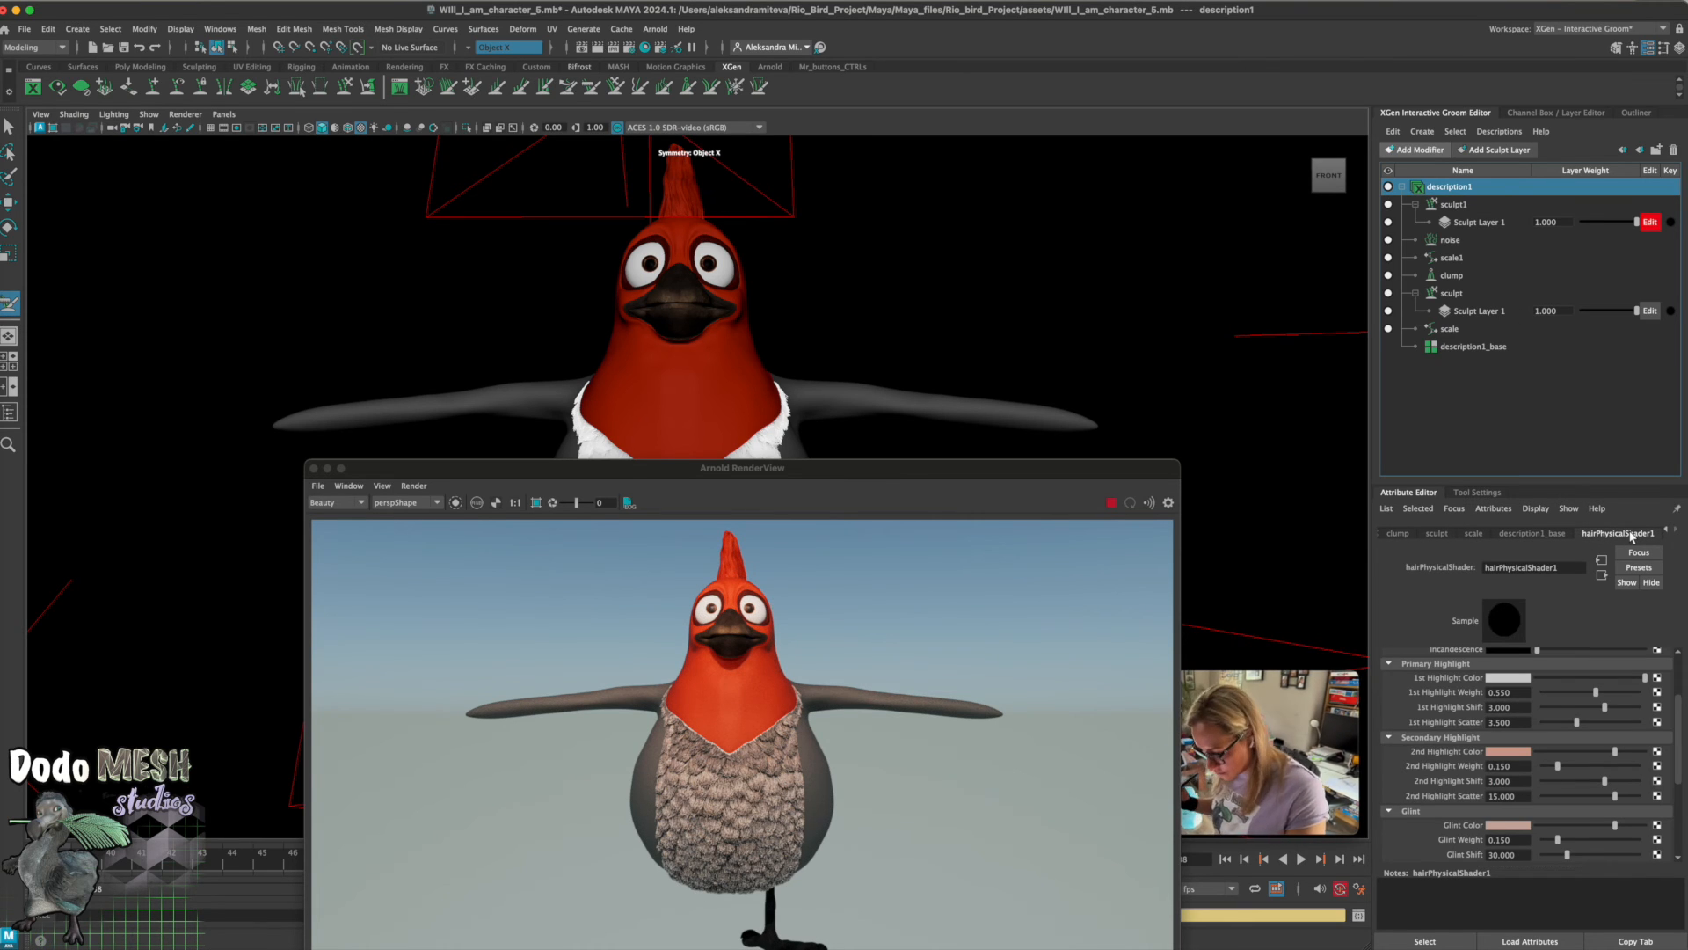
# Lock the unsupported Arnold attributes of hairPhysicalShader1, with the render kept in view
pyautogui.moveTo(917, 470); pyautogui.dragTo(866, 300)
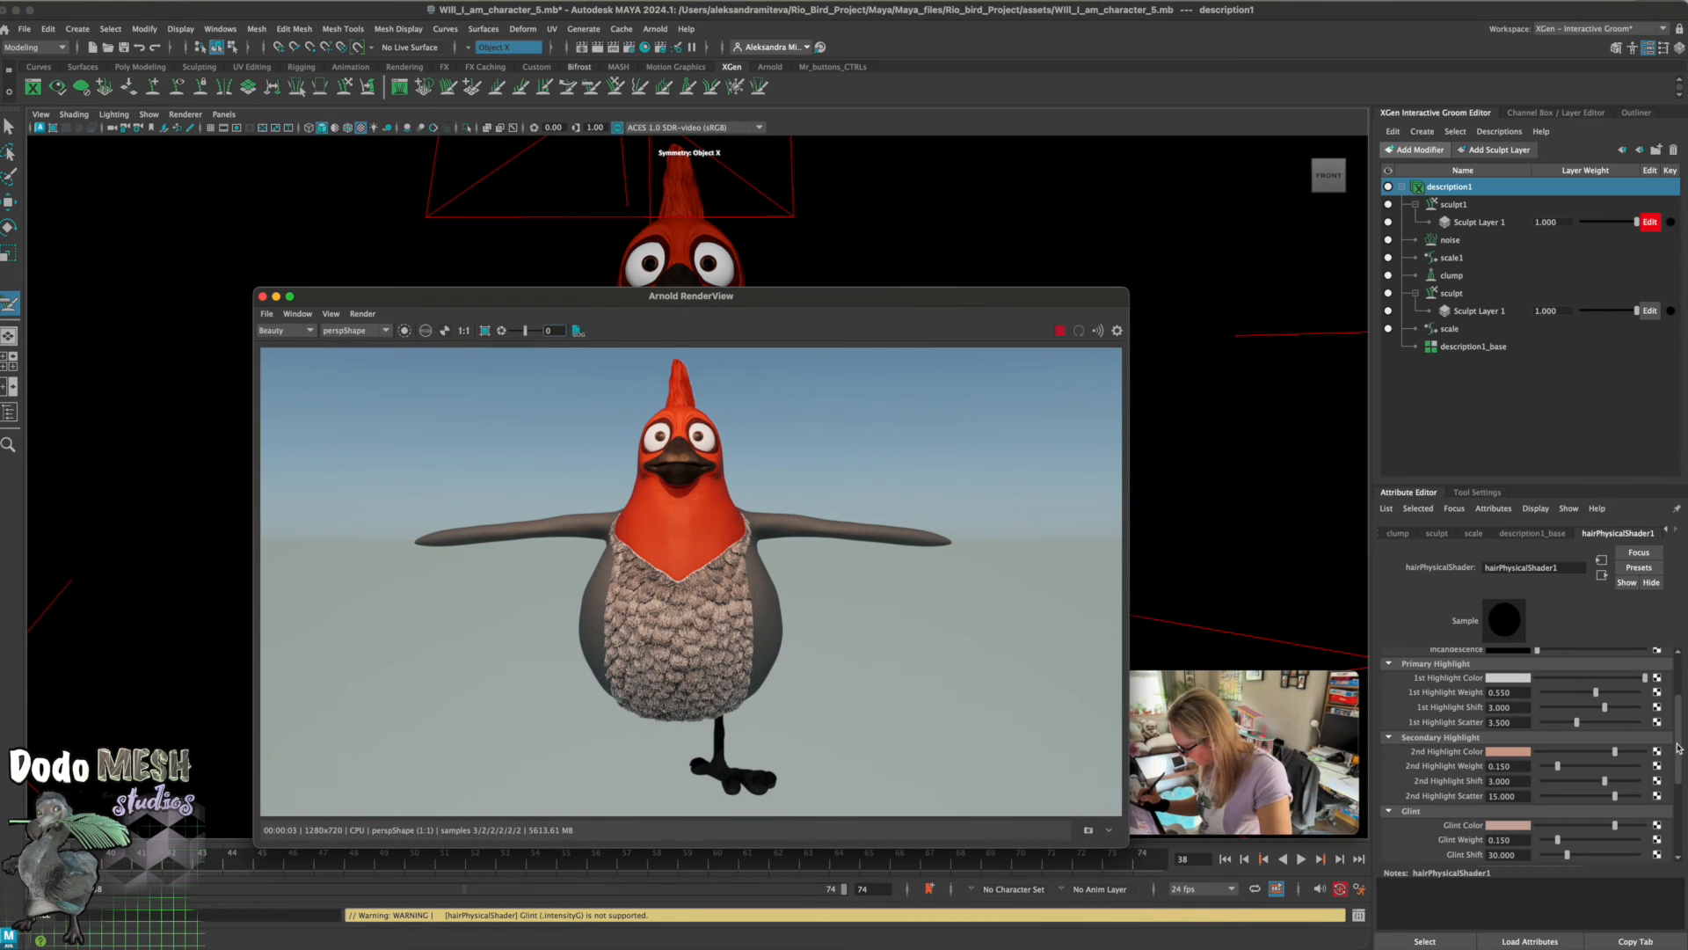
pyautogui.moveTo(1682, 743); pyautogui.dragTo(1676, 826)
pyautogui.click(1481, 812)
pyautogui.click(1574, 832)
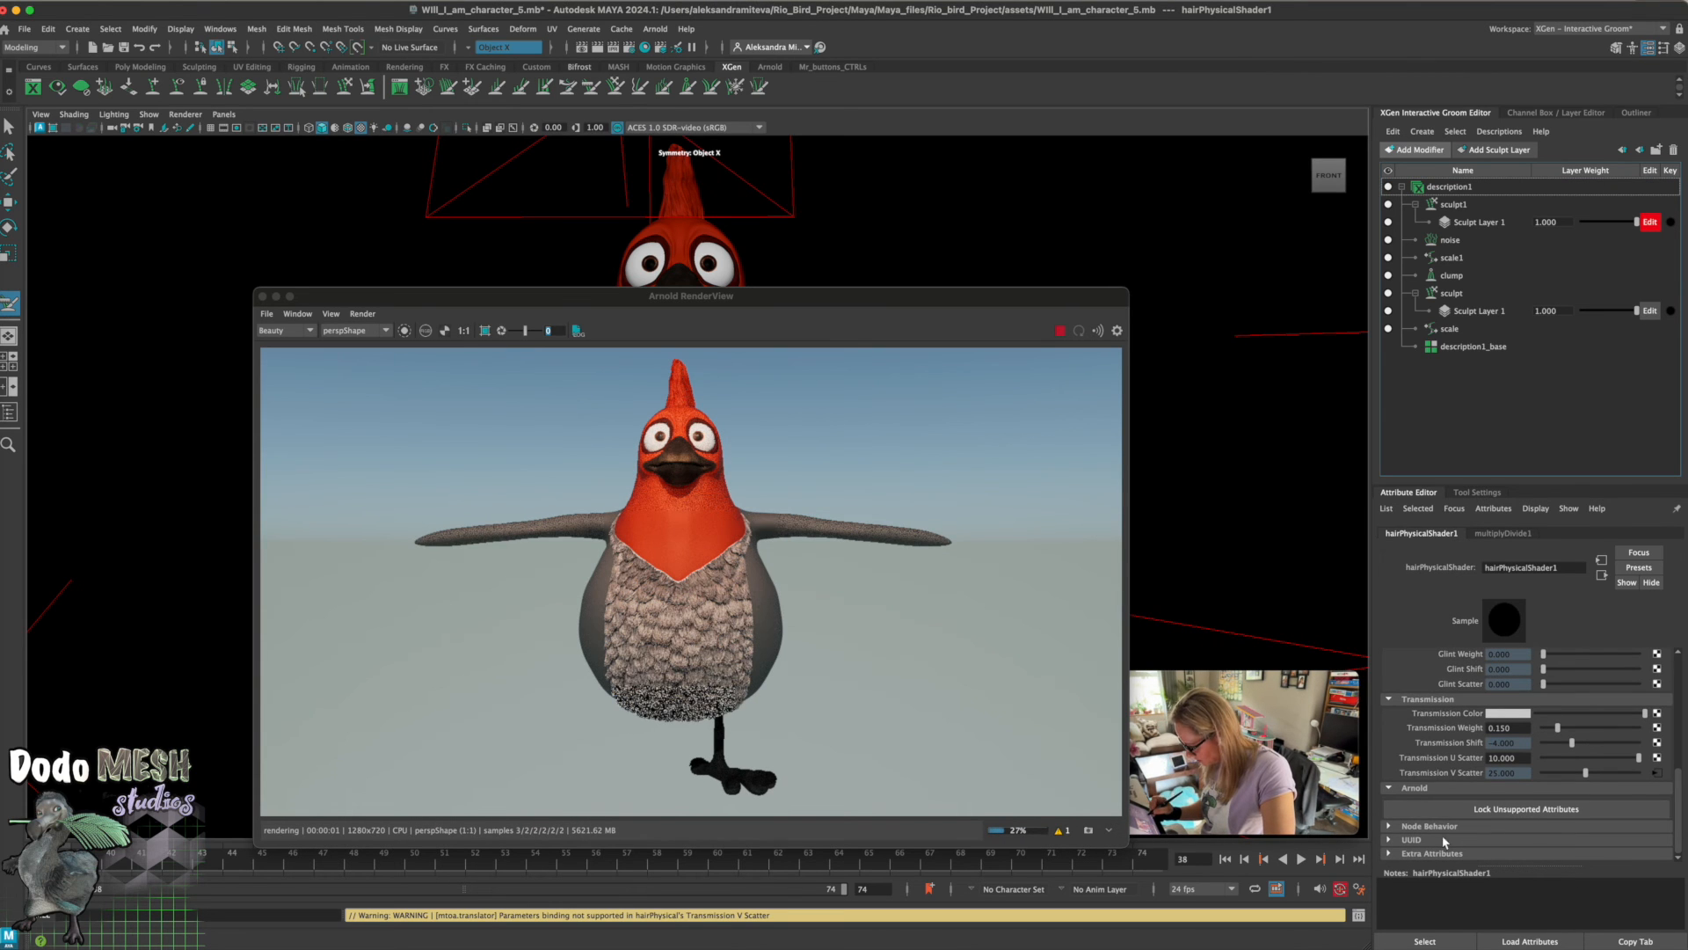
# Raise the Indirect Diffuse extra attribute of hairPhysicalShader1 to 6.377
pyautogui.click(1390, 826)
pyautogui.moveTo(1678, 815); pyautogui.dragTo(1671, 863)
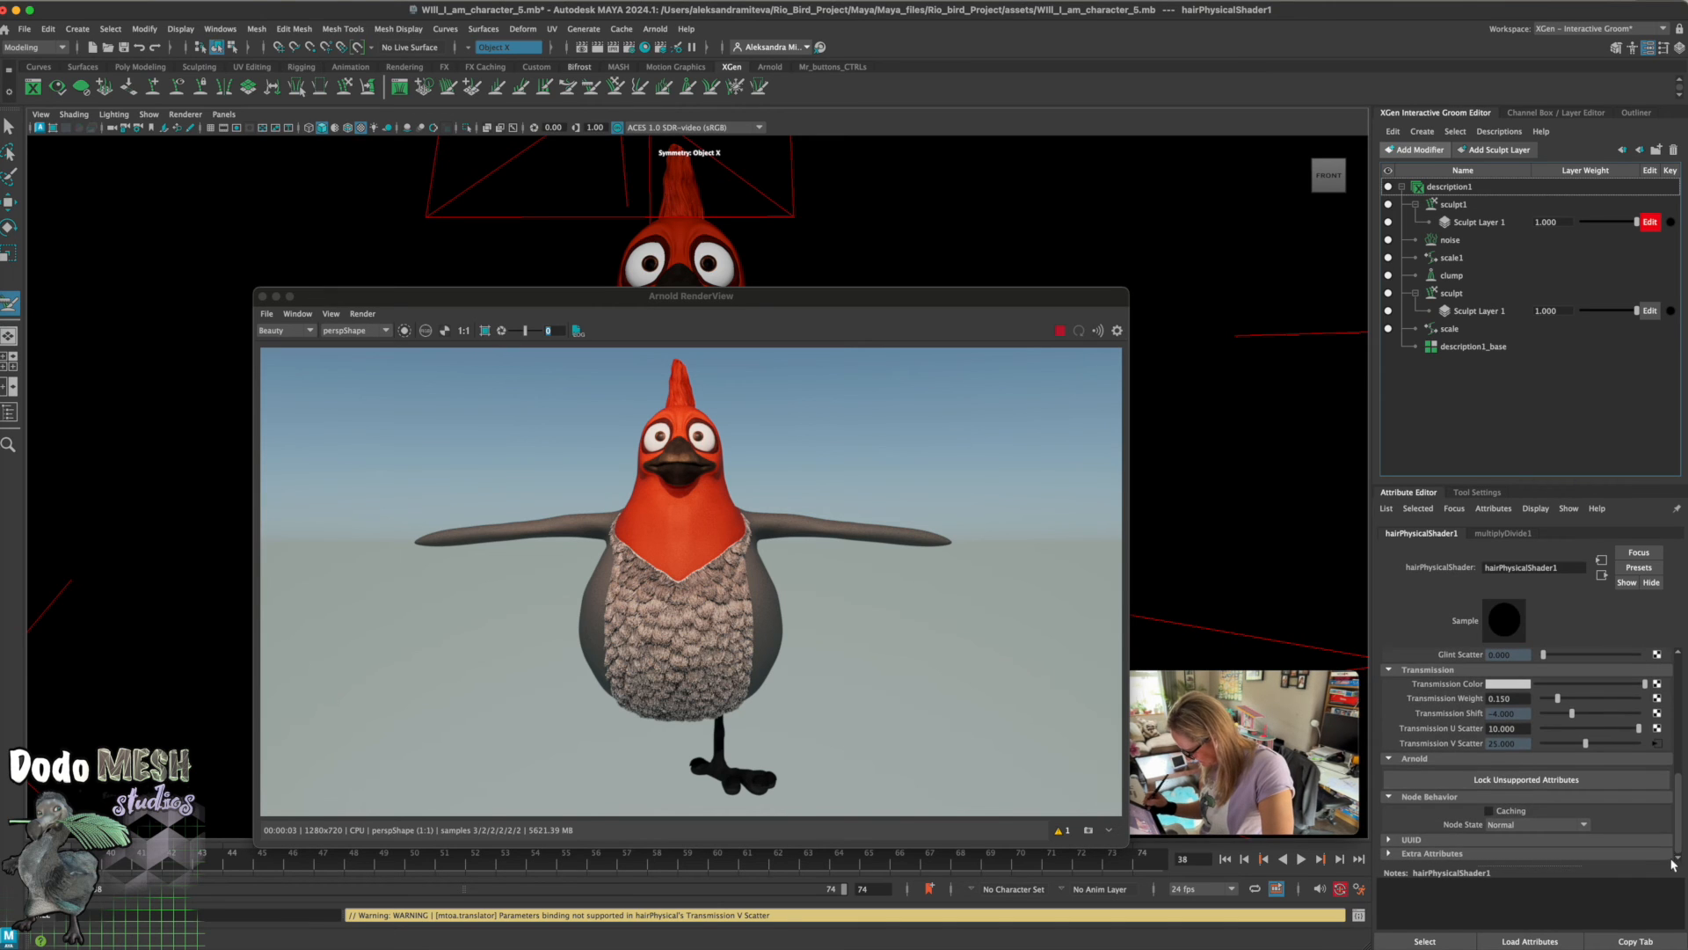
pyautogui.click(1390, 795)
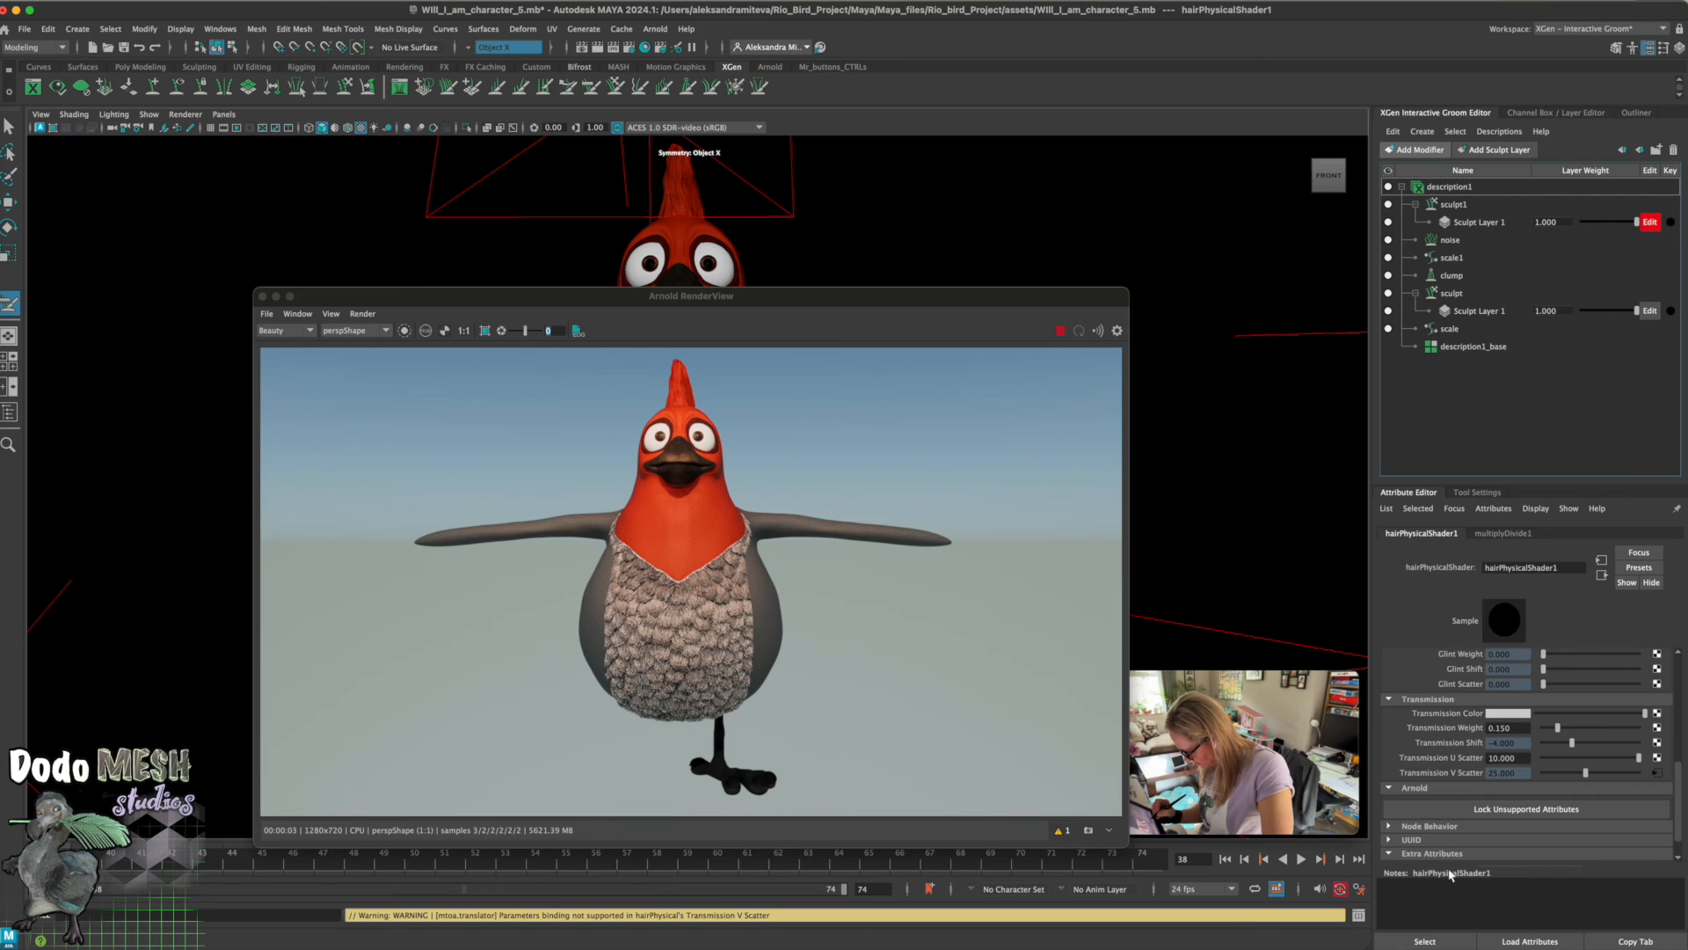
pyautogui.click(1390, 853)
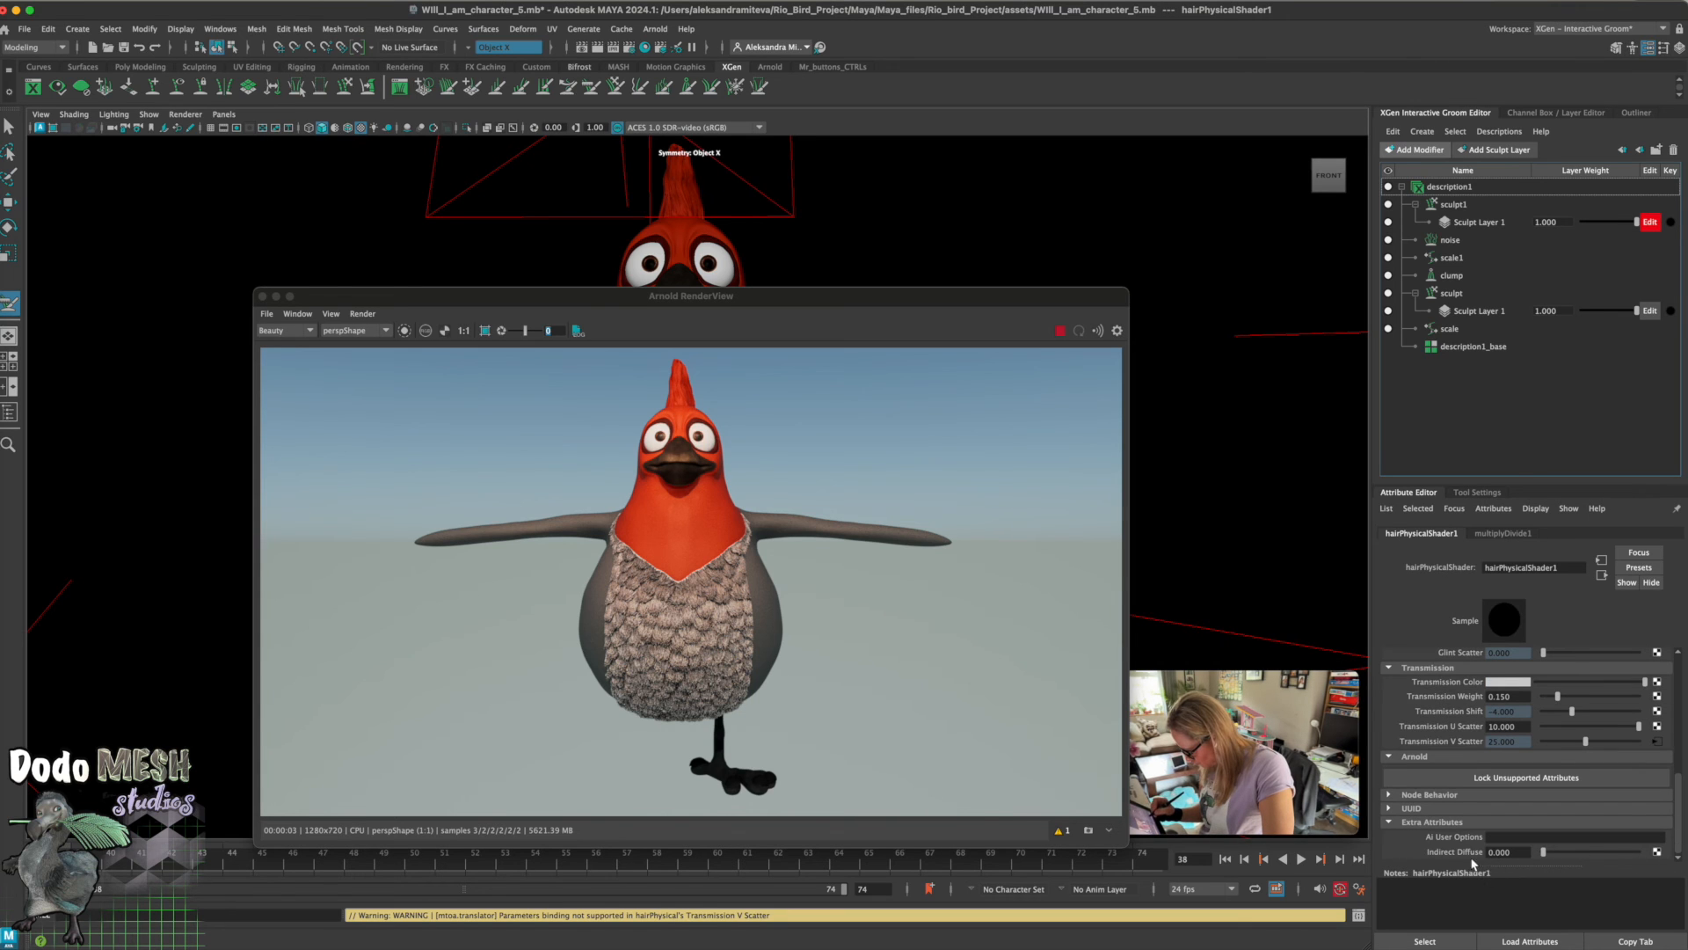
pyautogui.moveTo(1545, 856); pyautogui.dragTo(1605, 855)
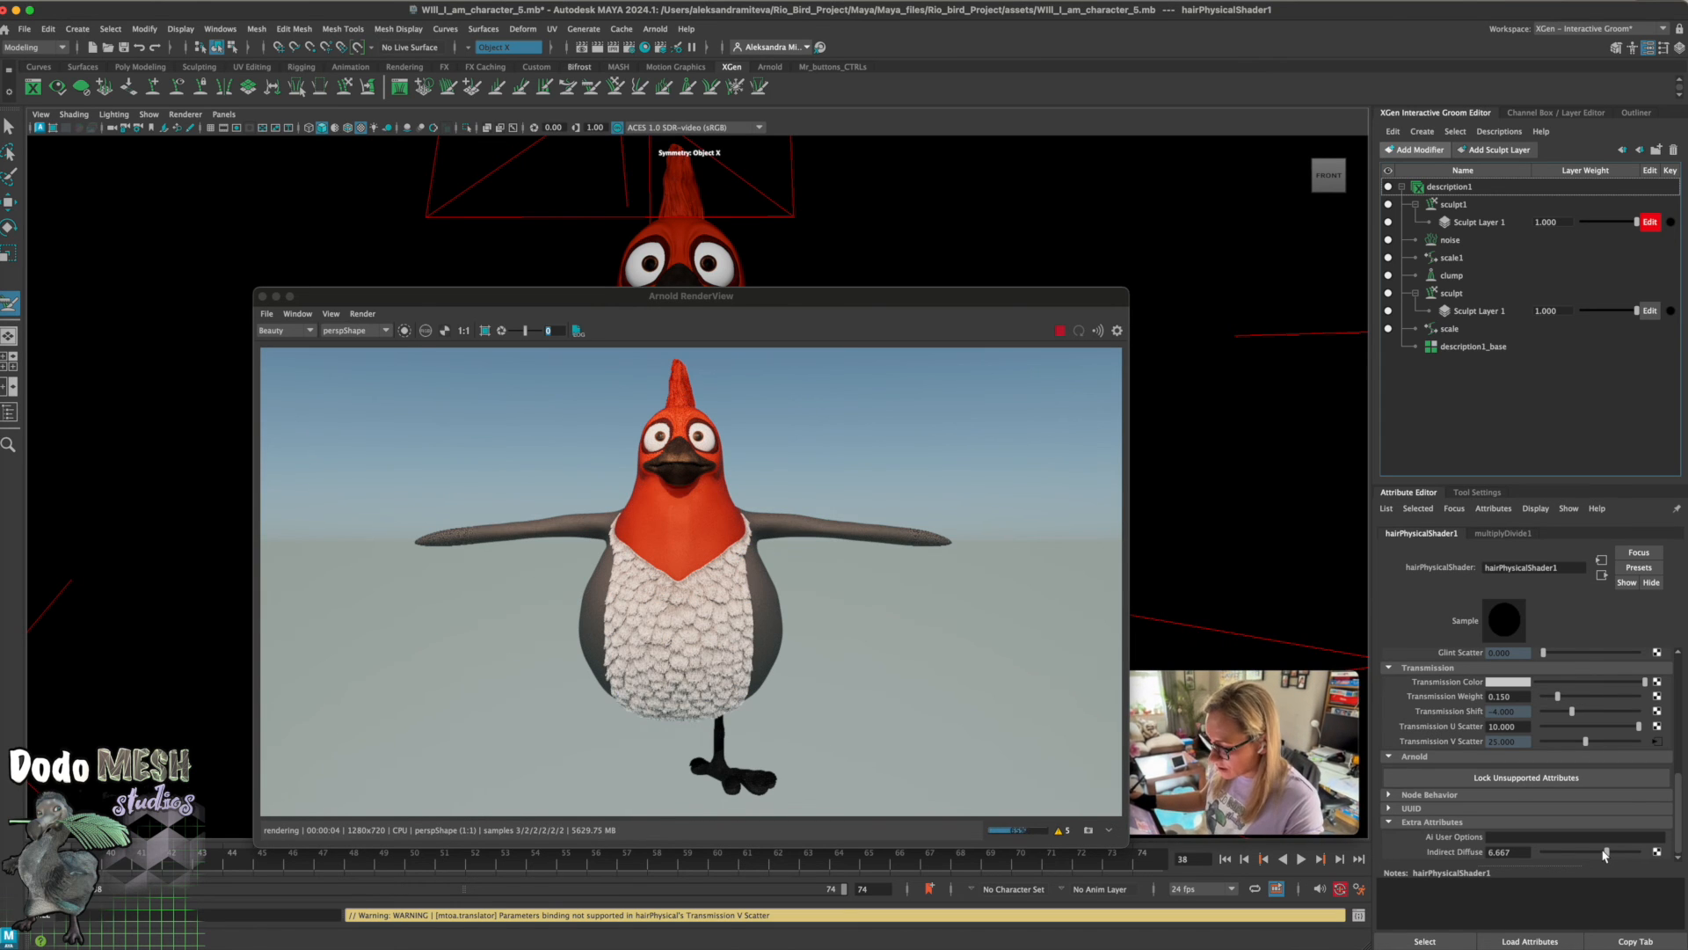
pyautogui.moveTo(1604, 855); pyautogui.dragTo(1602, 857)
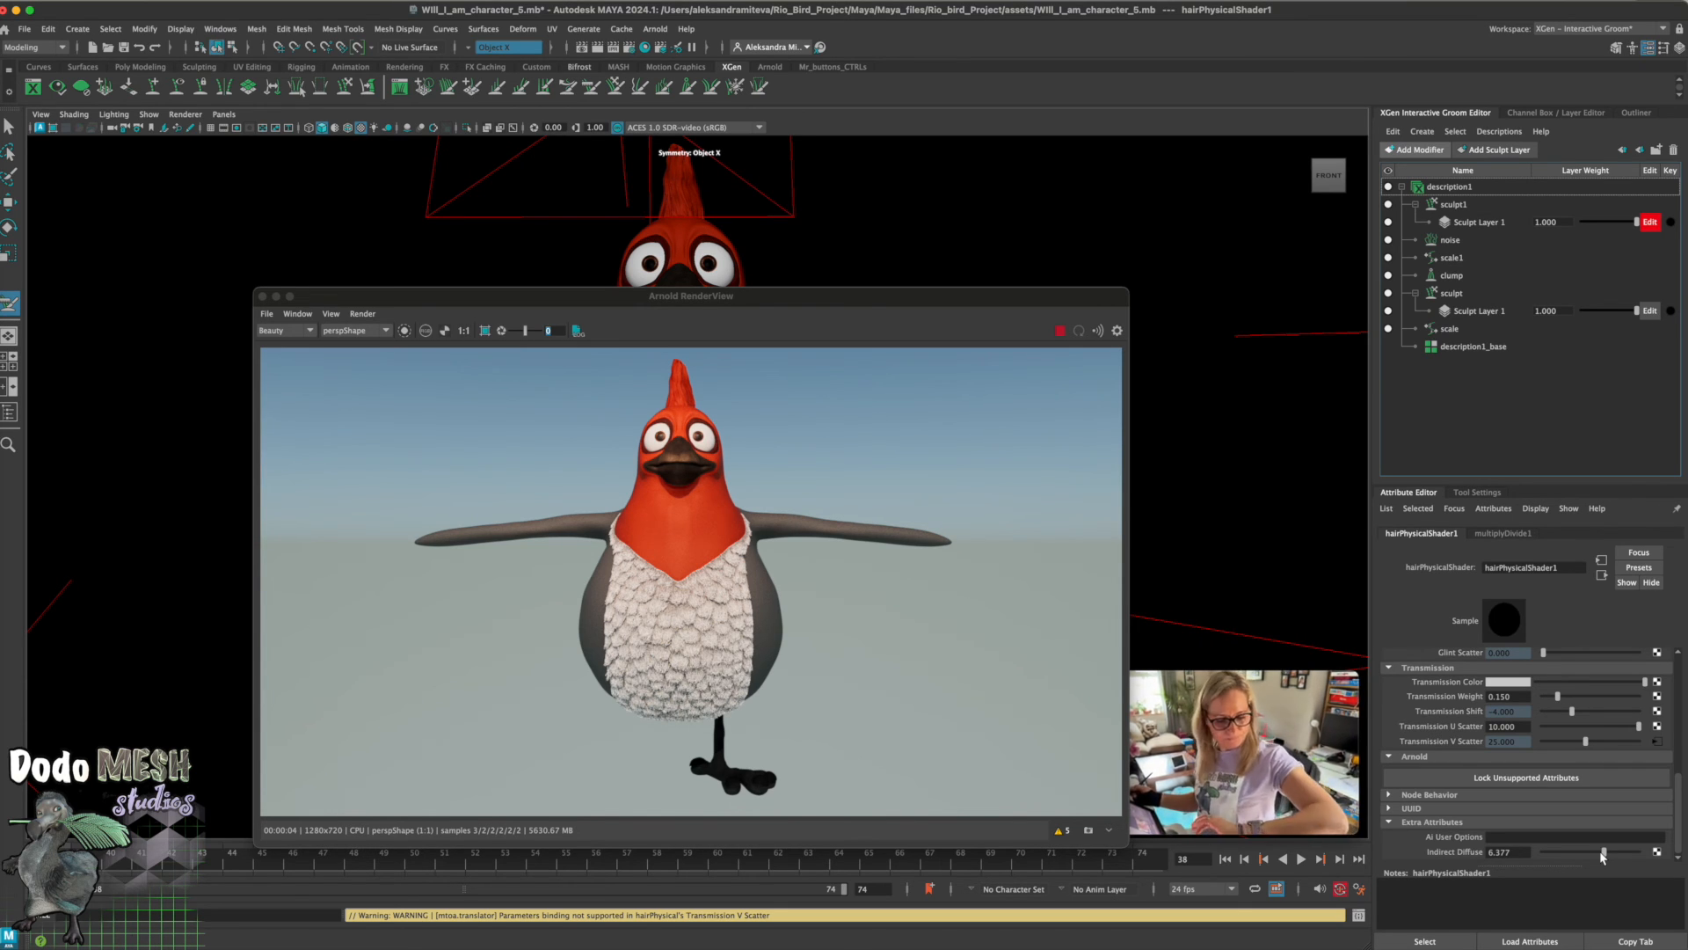
# Save the scene, then set the Clump effect of the clump modifier to 0.6 with the live render in view
pyautogui.press('super+s')
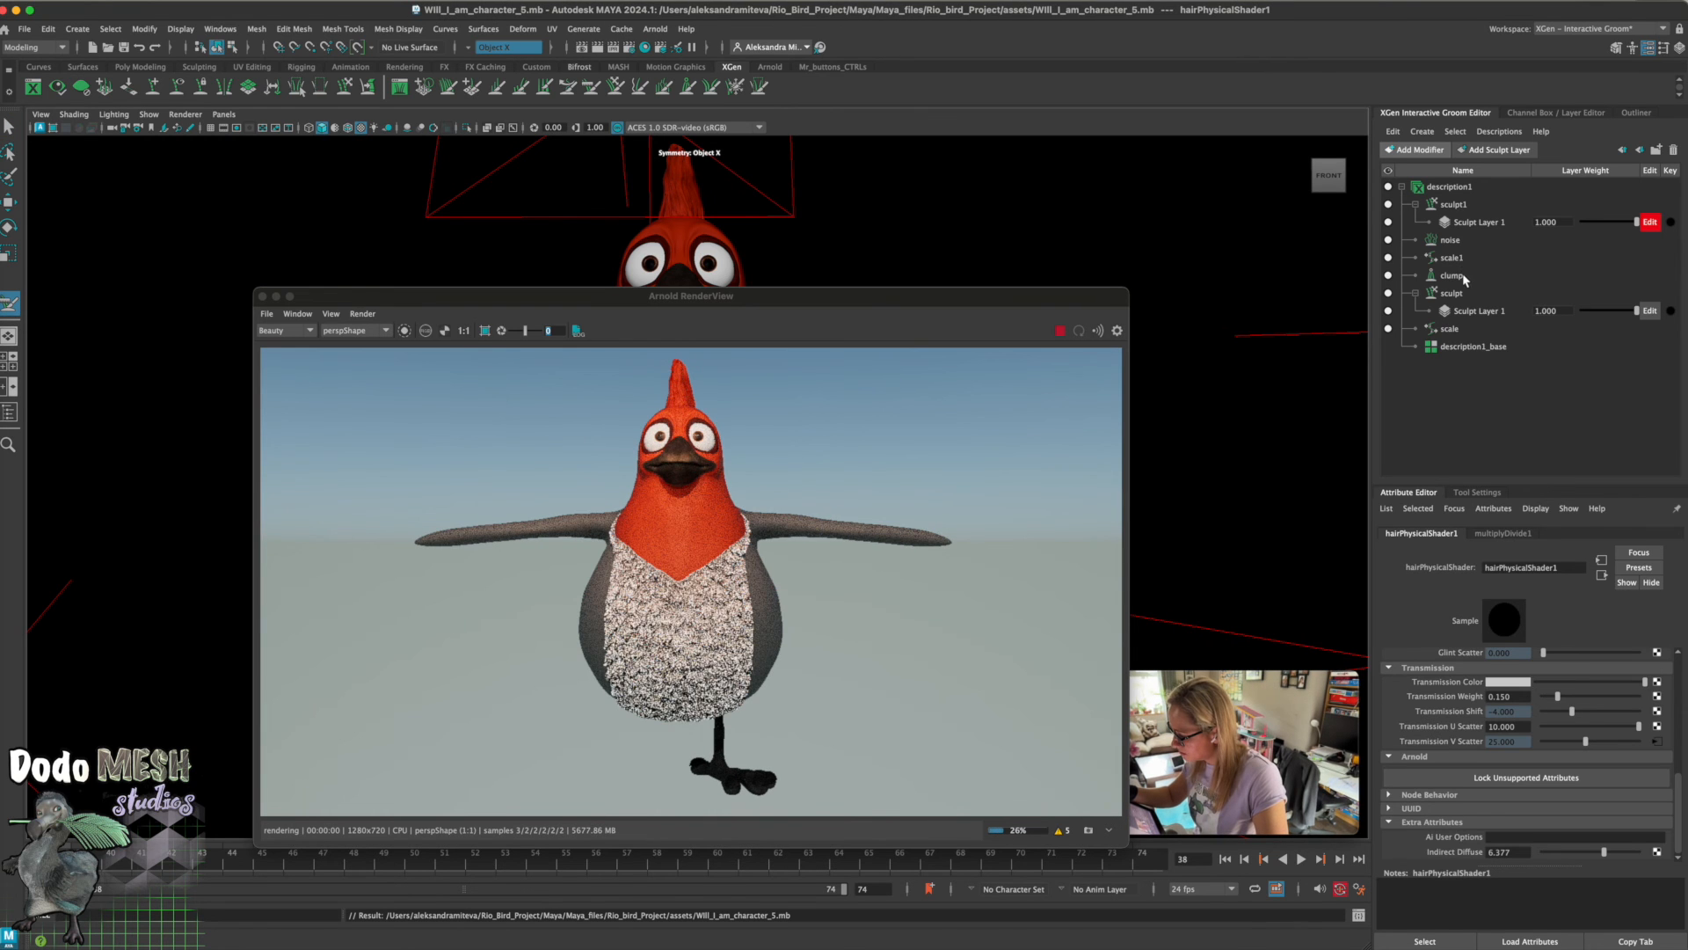
pyautogui.click(1469, 275)
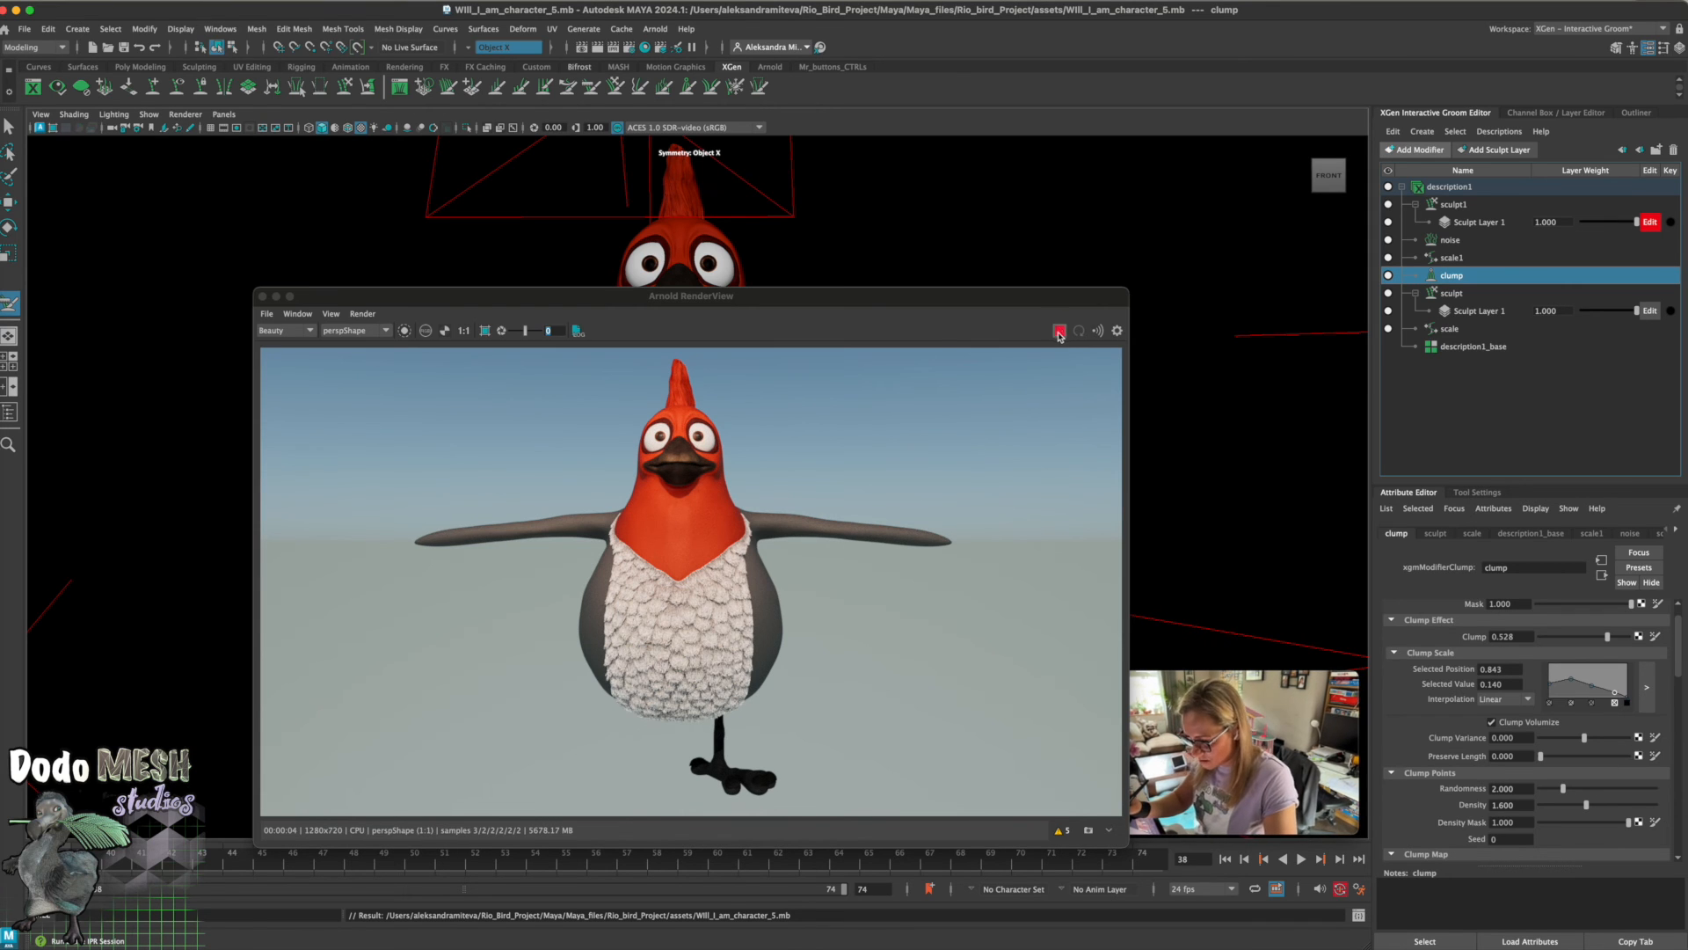
pyautogui.moveTo(1046, 301); pyautogui.dragTo(1085, 239)
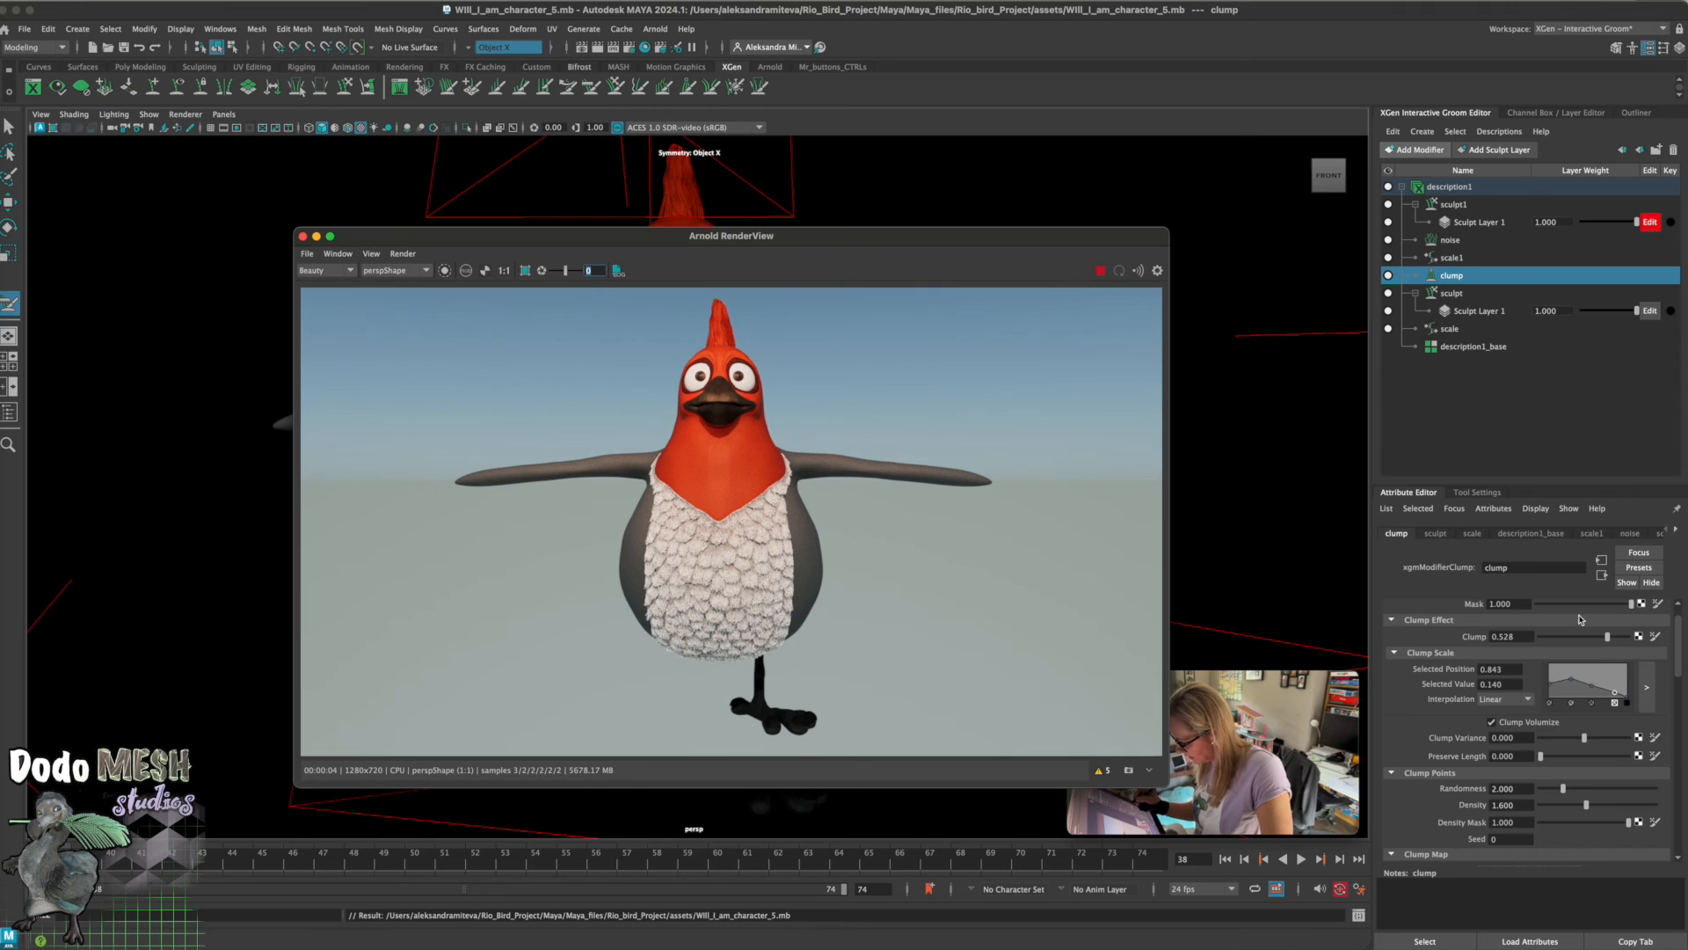
pyautogui.click(1508, 637)
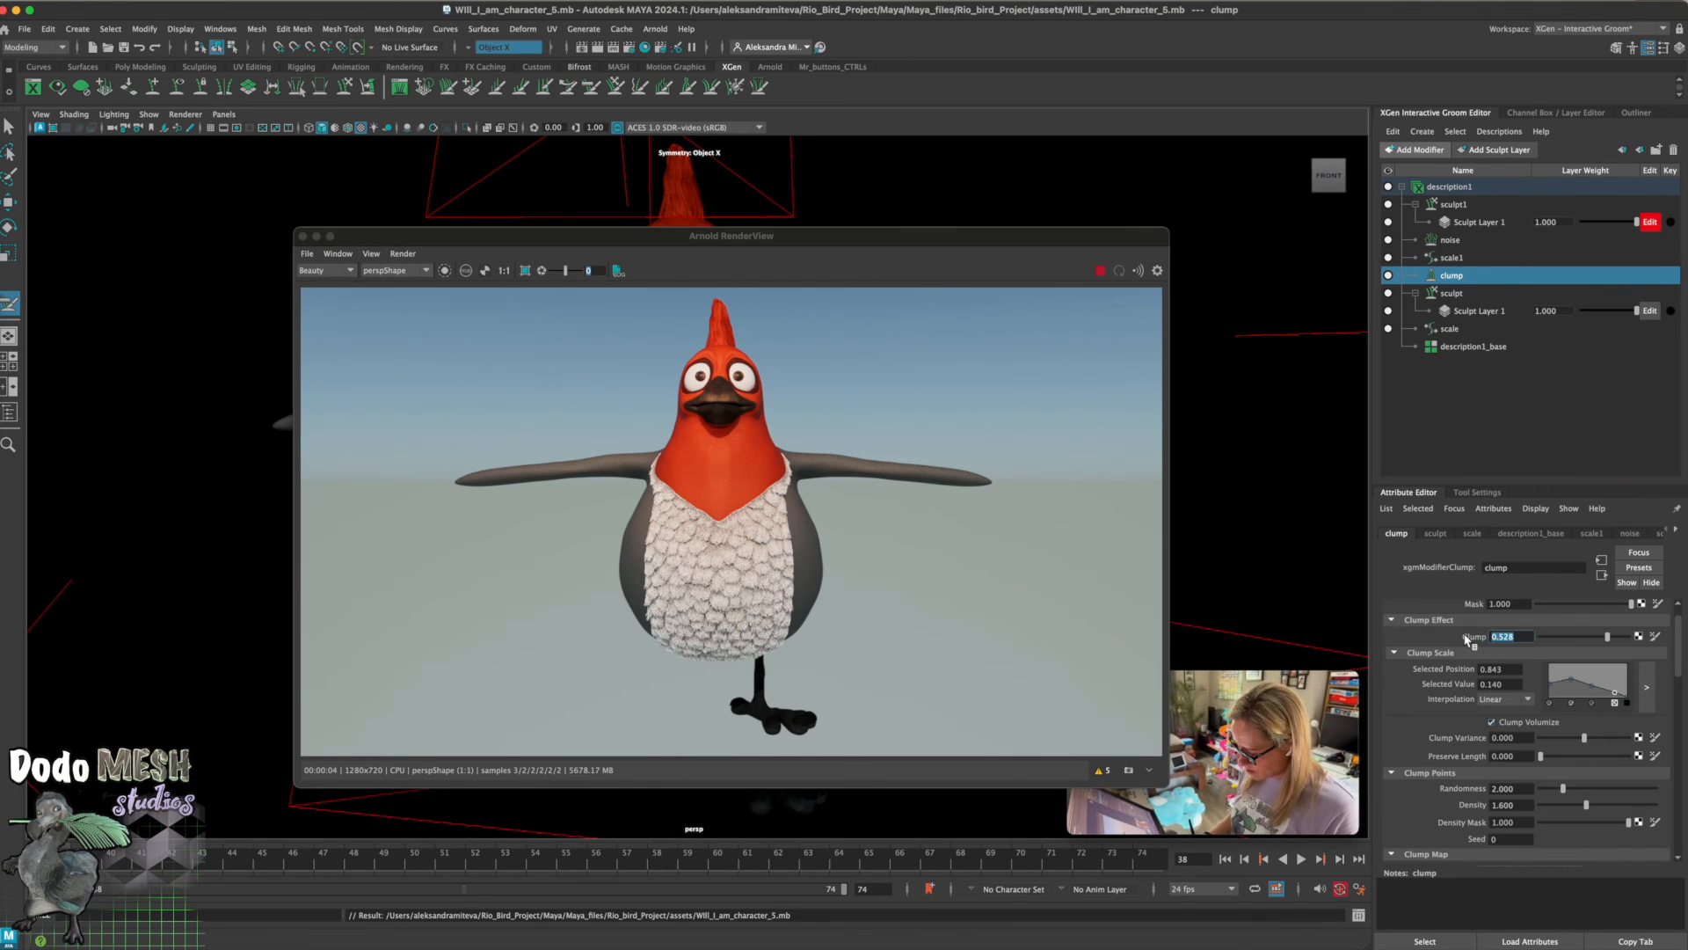
pyautogui.write('0.6')
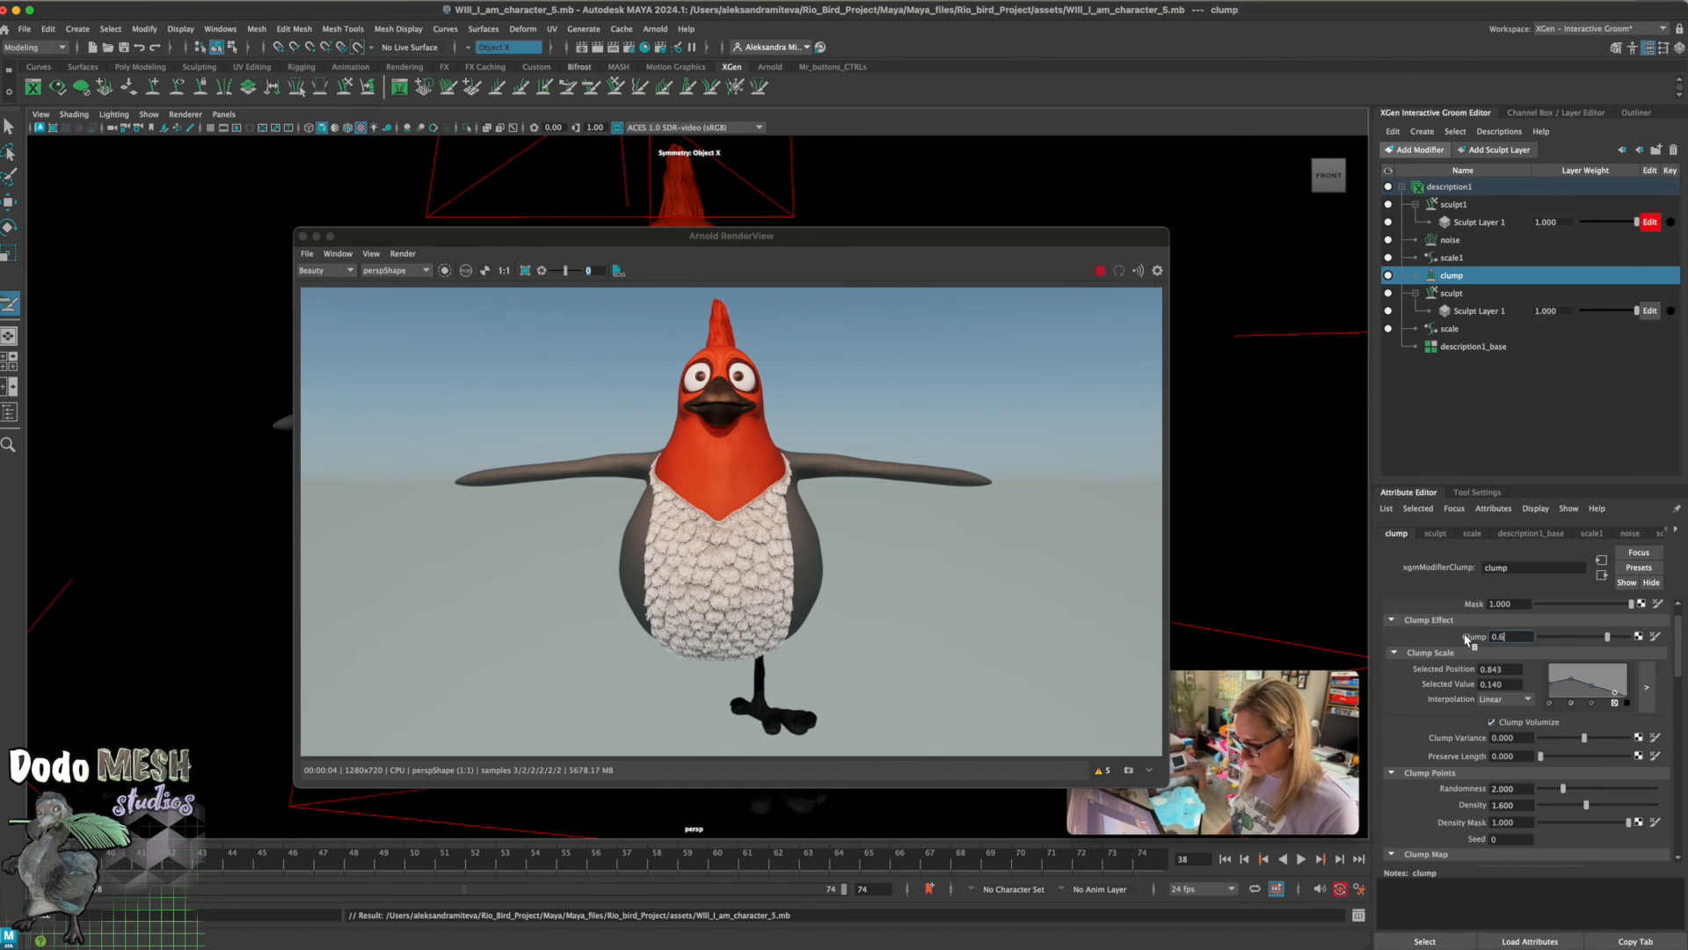
pyautogui.press('Return')
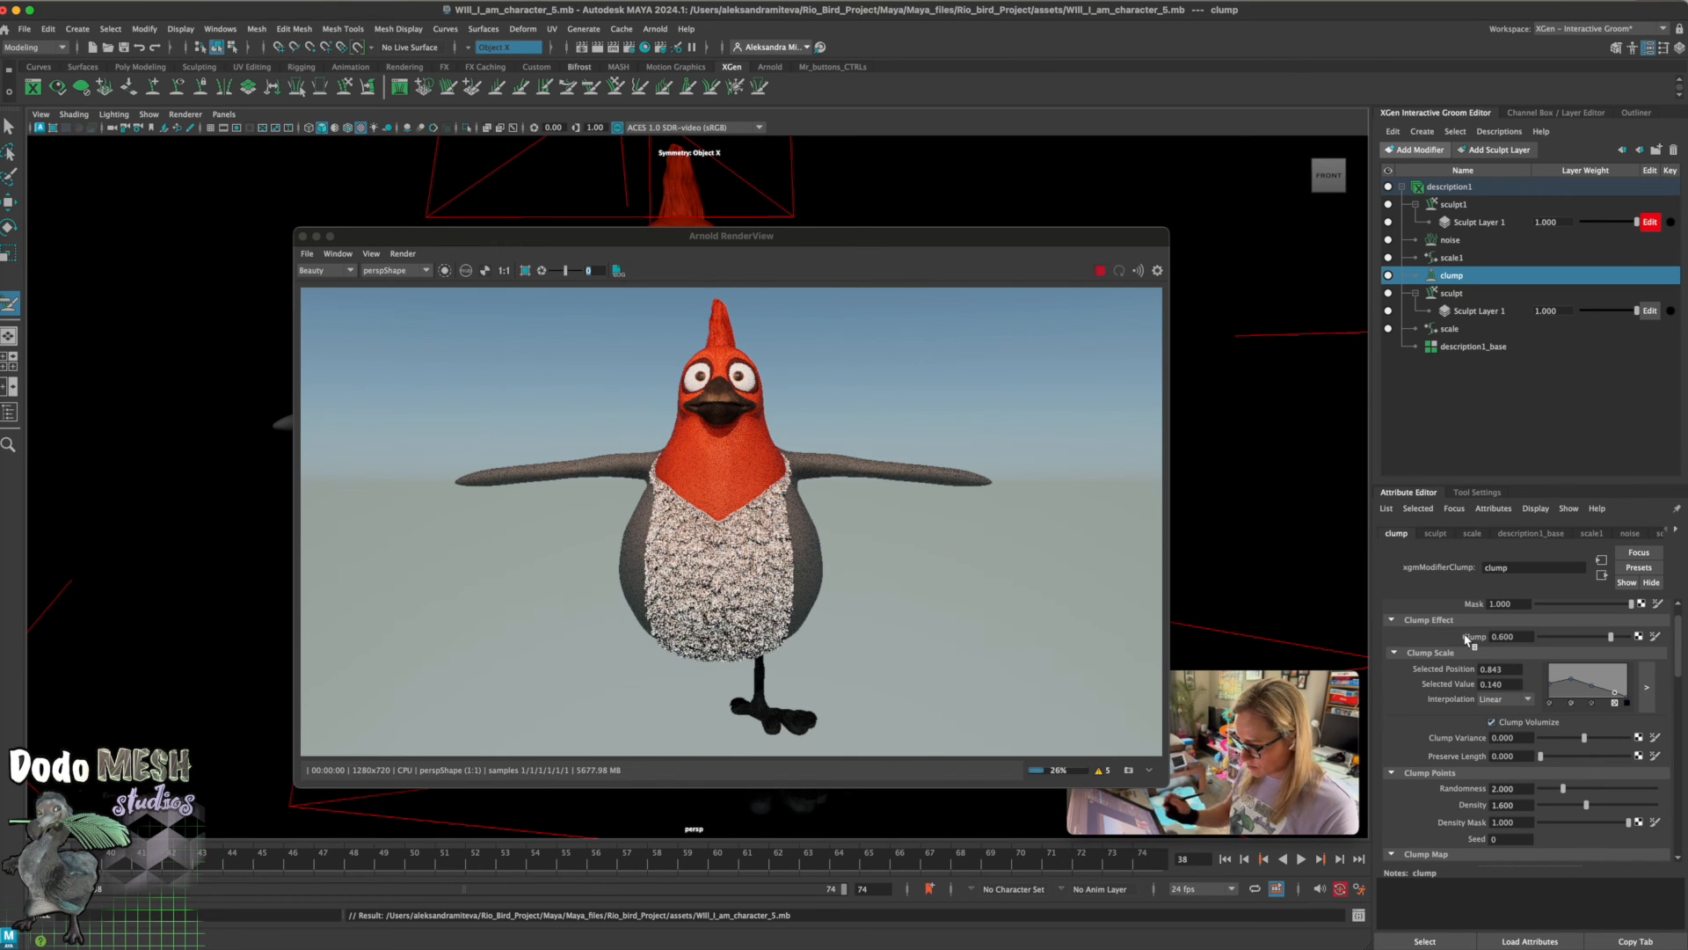
# Narrow the Arnold RenderView window and place it beside the bird so the chest stays visible in the viewport
pyautogui.moveTo(1002, 237); pyautogui.dragTo(1312, 184)
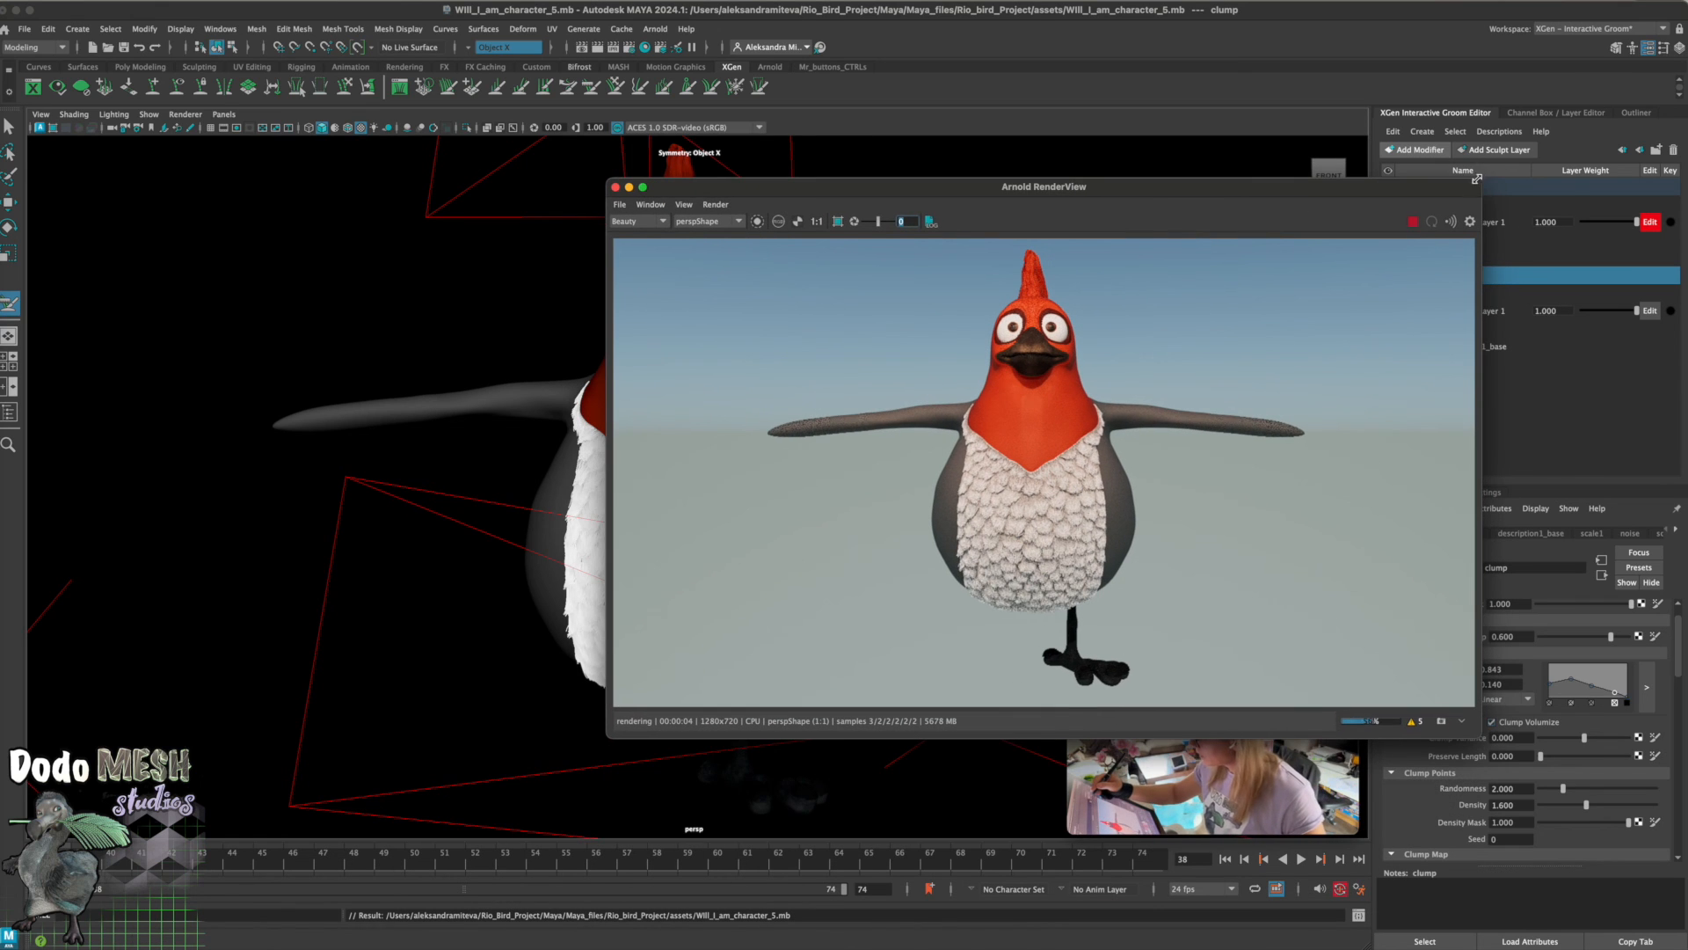
pyautogui.moveTo(1476, 180); pyautogui.dragTo(1129, 215)
pyautogui.moveTo(928, 228); pyautogui.dragTo(1158, 156)
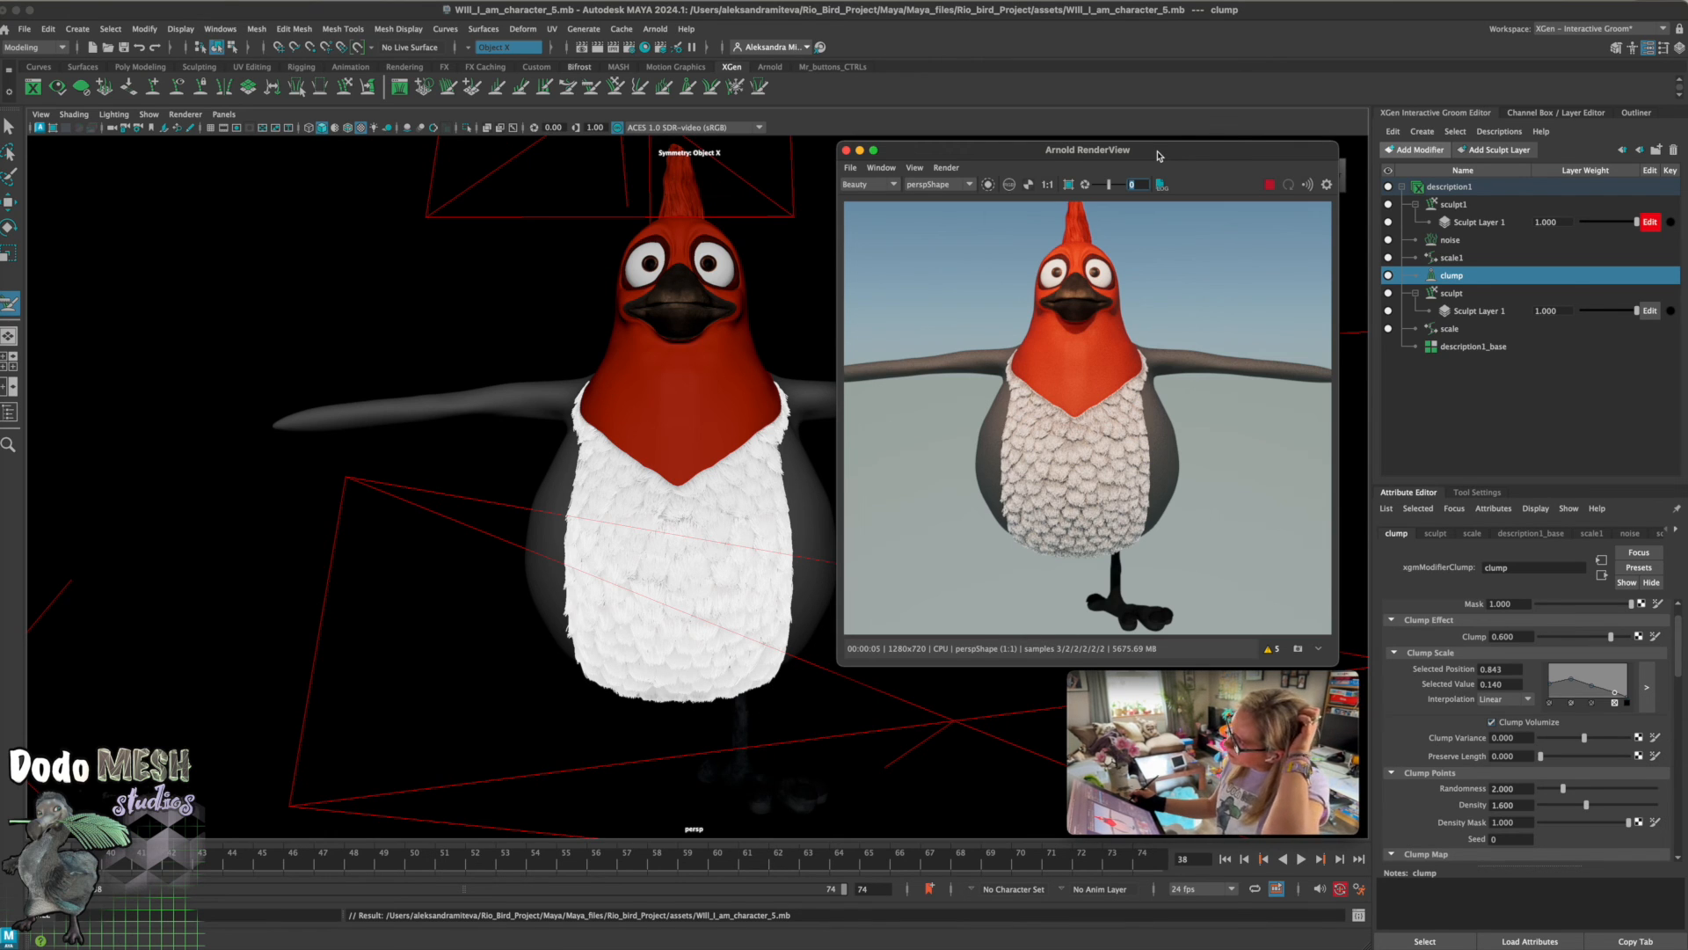
# Select description1 in the groom stack and raise the Width Scale of description1_Shape to 0.148
pyautogui.click(1676, 530)
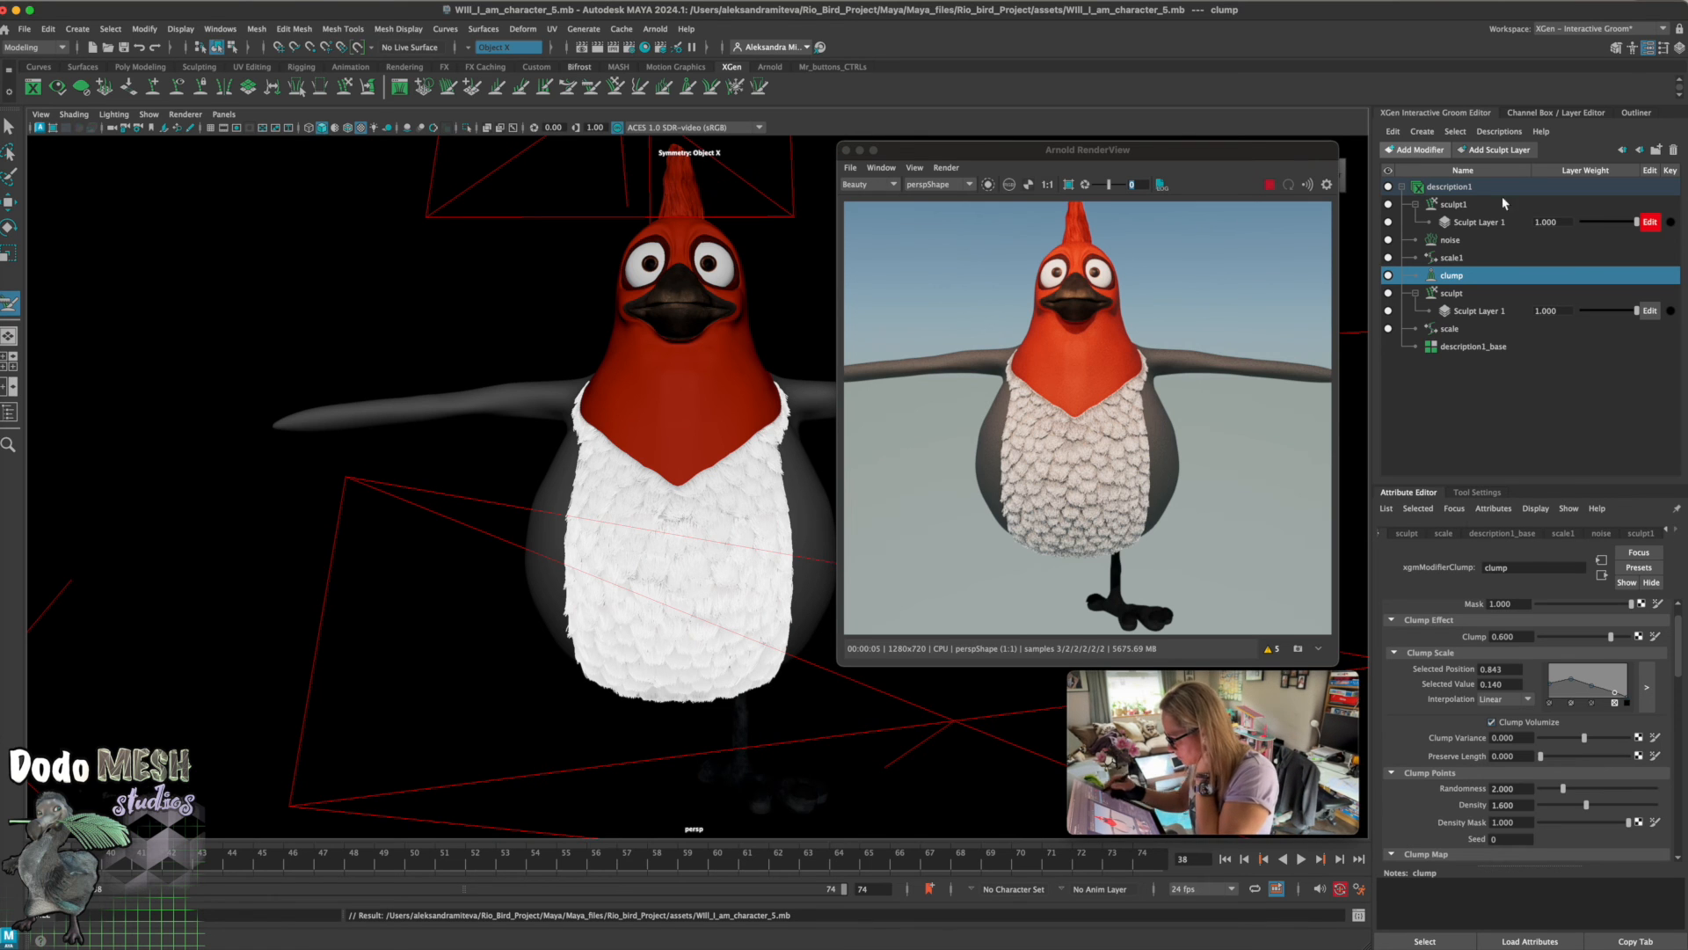
pyautogui.click(1455, 188)
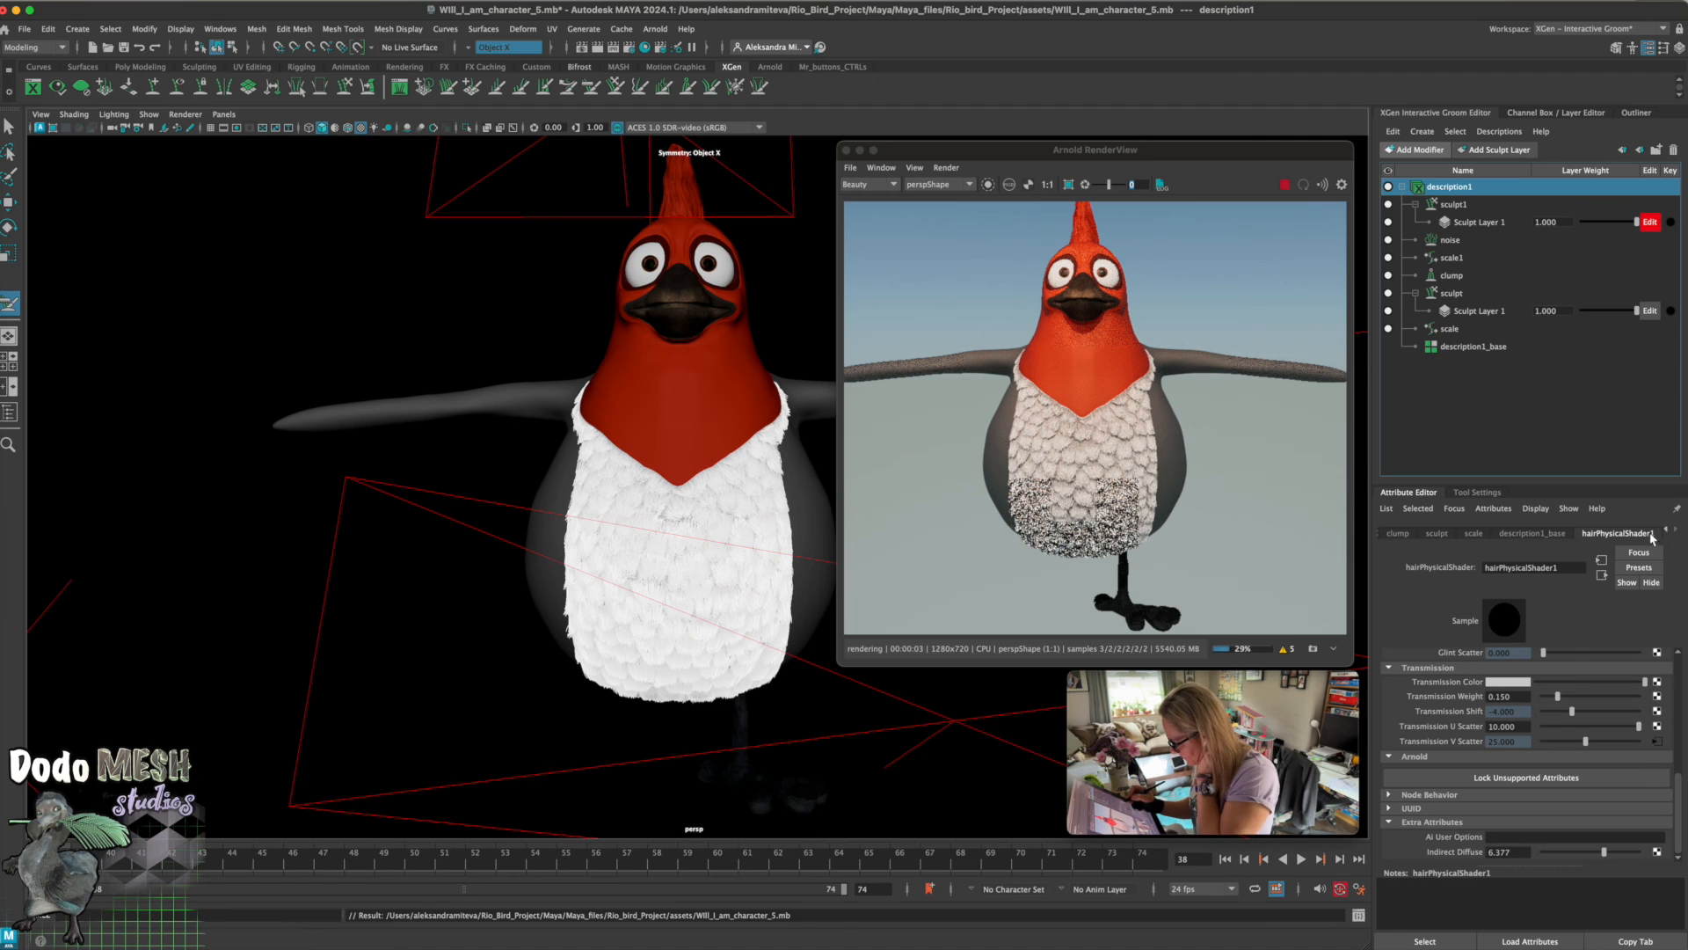
pyautogui.click(1666, 529)
pyautogui.click(1666, 529)
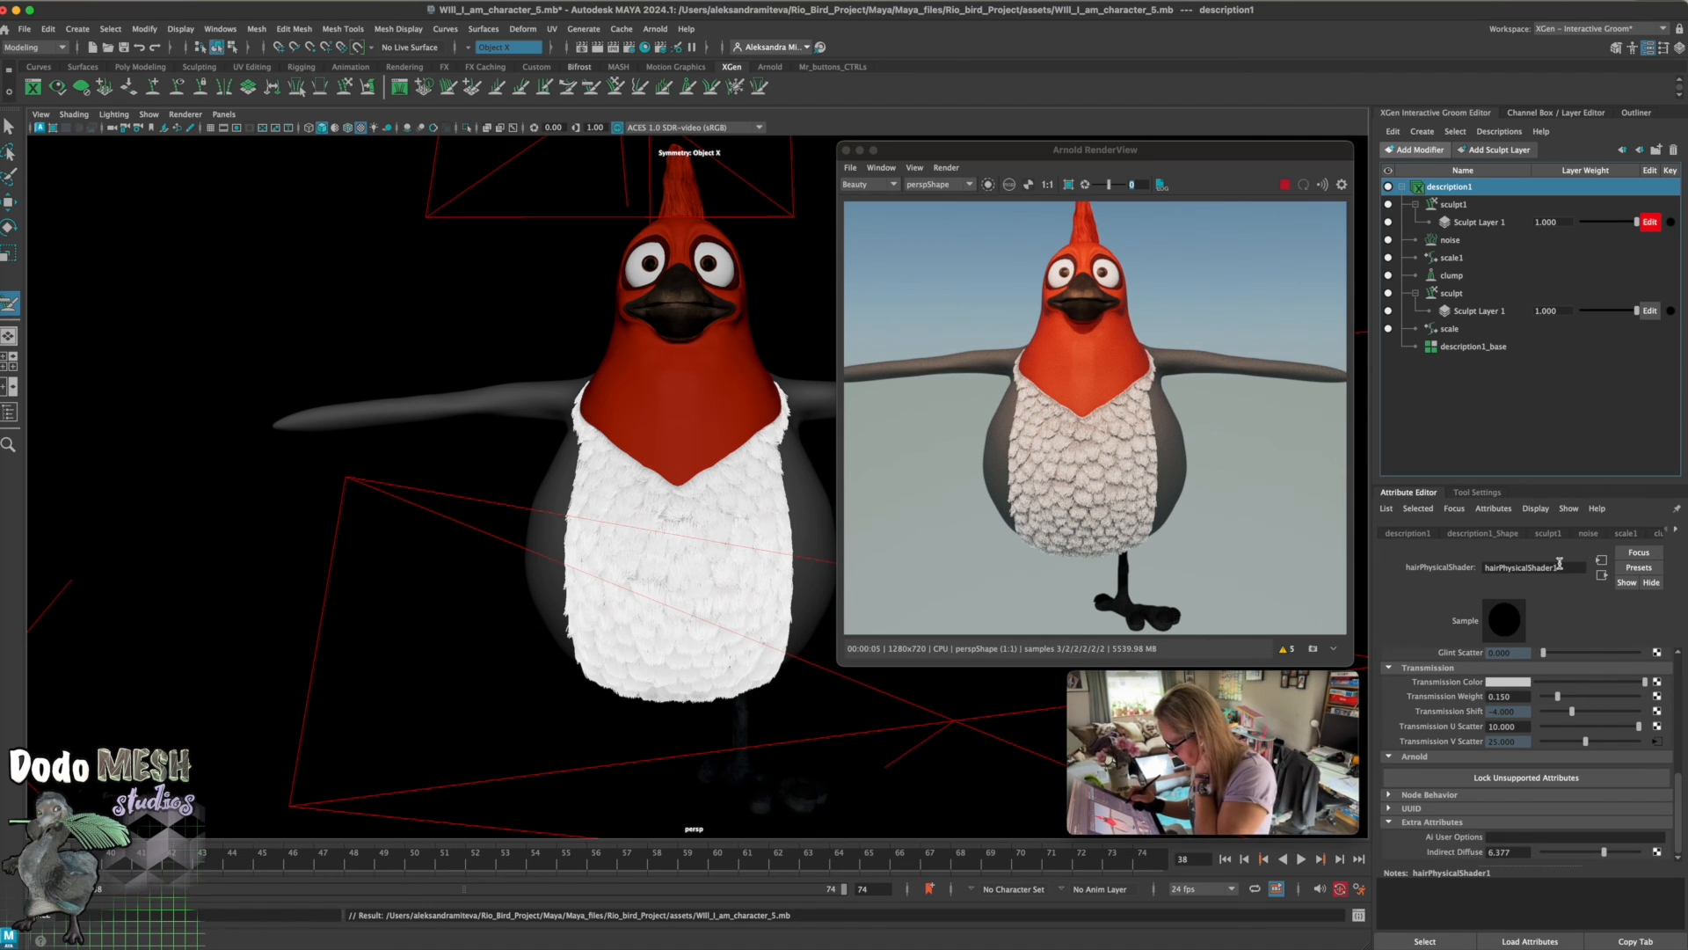
pyautogui.click(1675, 531)
pyautogui.click(1444, 531)
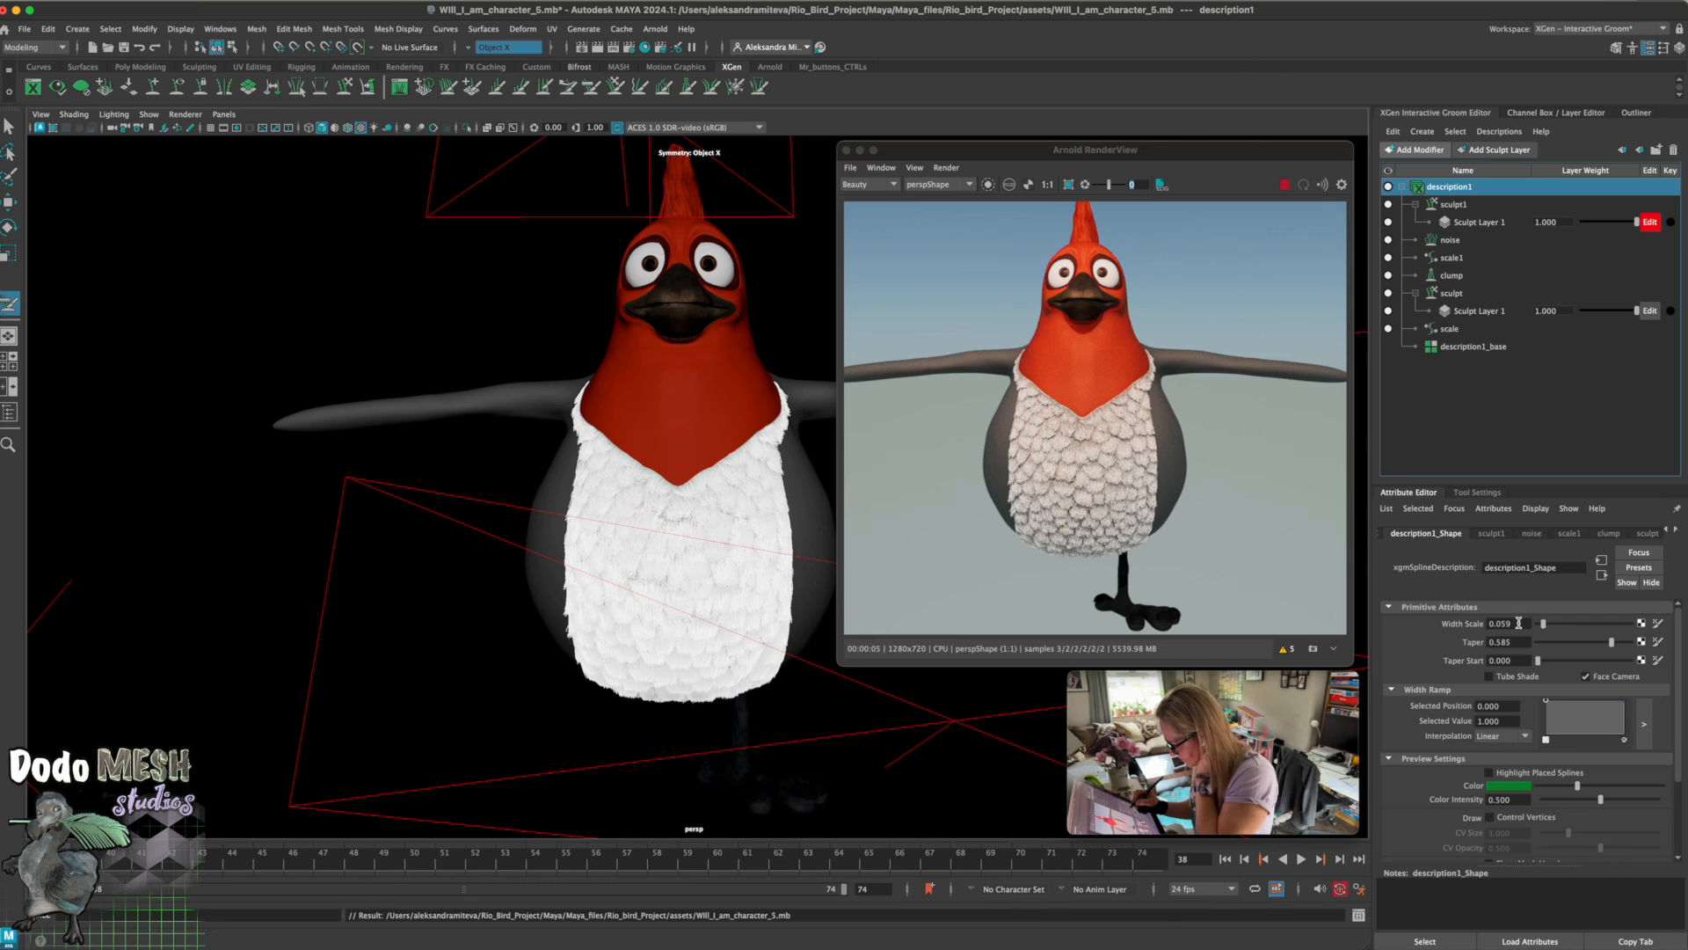
pyautogui.moveTo(1519, 622)
pyautogui.mouseDown()
pyautogui.moveTo(1473, 620)
pyautogui.moveTo(1548, 633)
pyautogui.mouseUp()
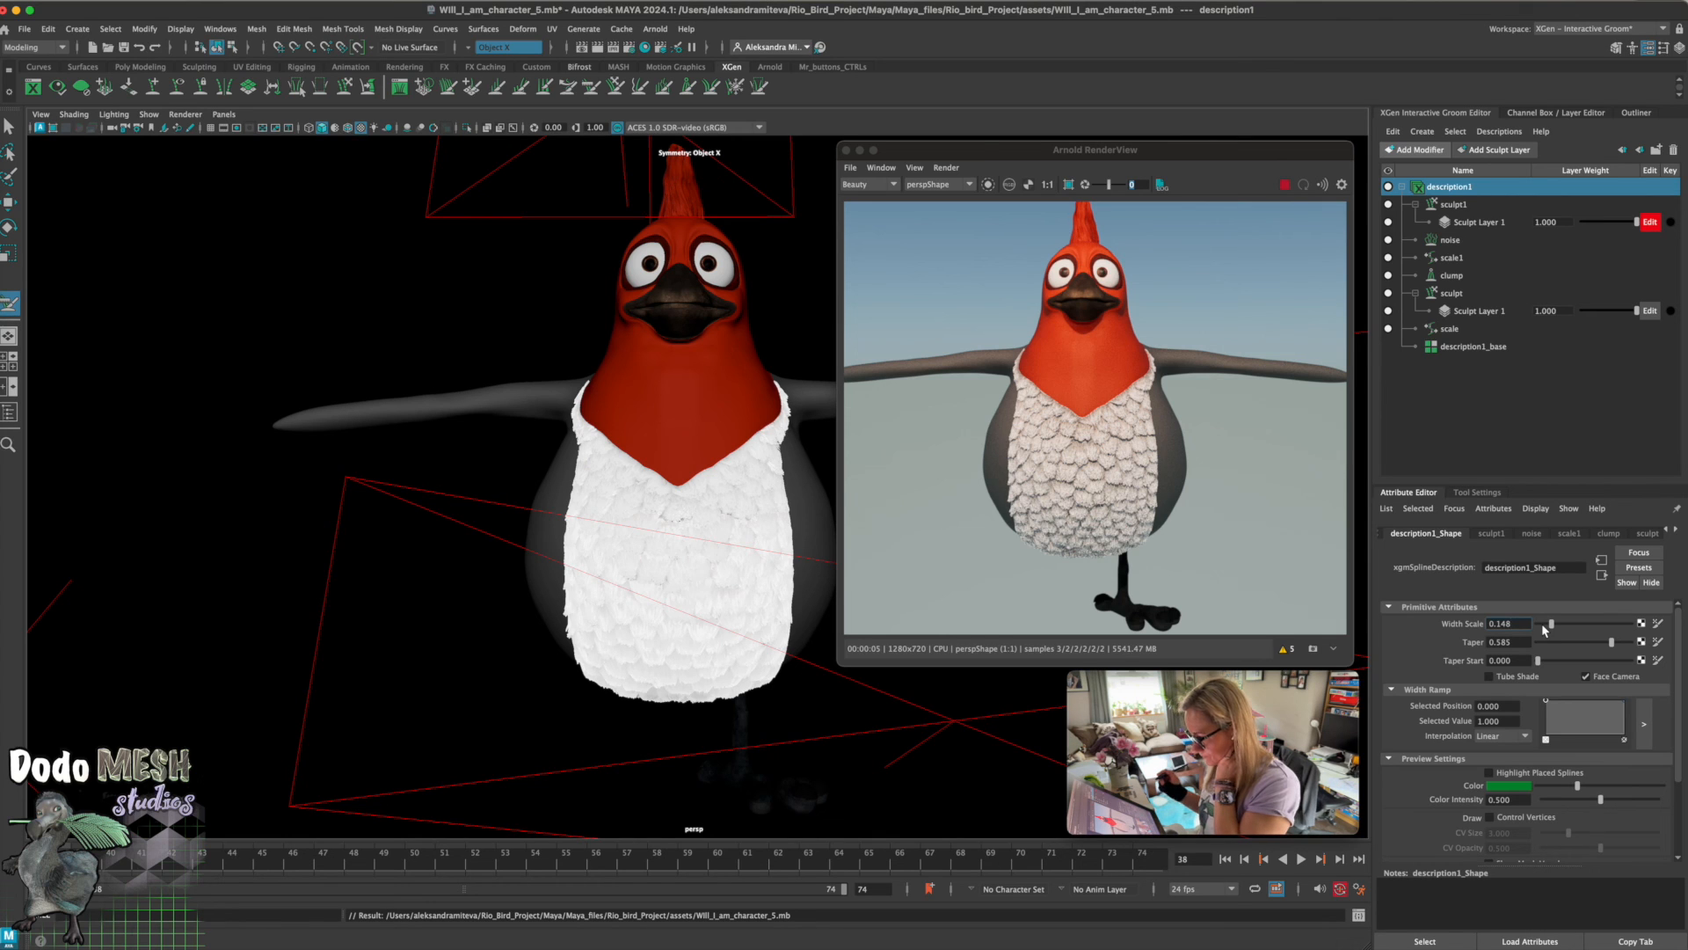
# Brighten the diffuse Root Color of hairPhysicalShader1 to a near-white with a value of 0.931
pyautogui.click(1676, 532)
pyautogui.click(1676, 533)
pyautogui.click(1639, 533)
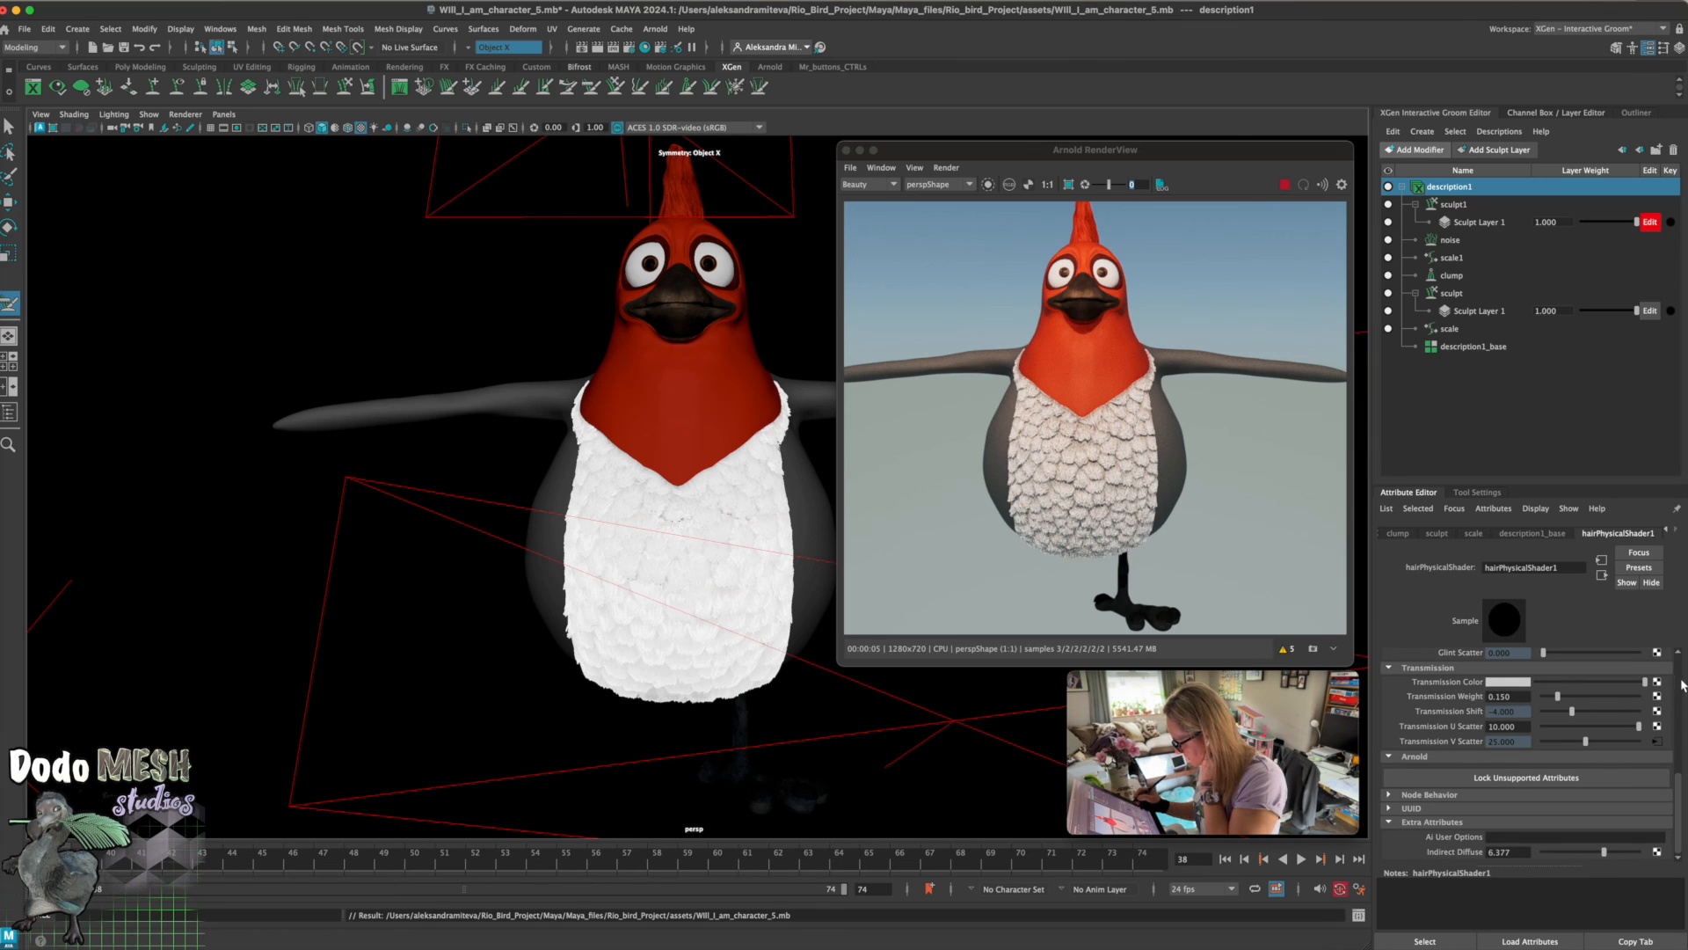
pyautogui.moveTo(1680, 795); pyautogui.dragTo(1678, 668)
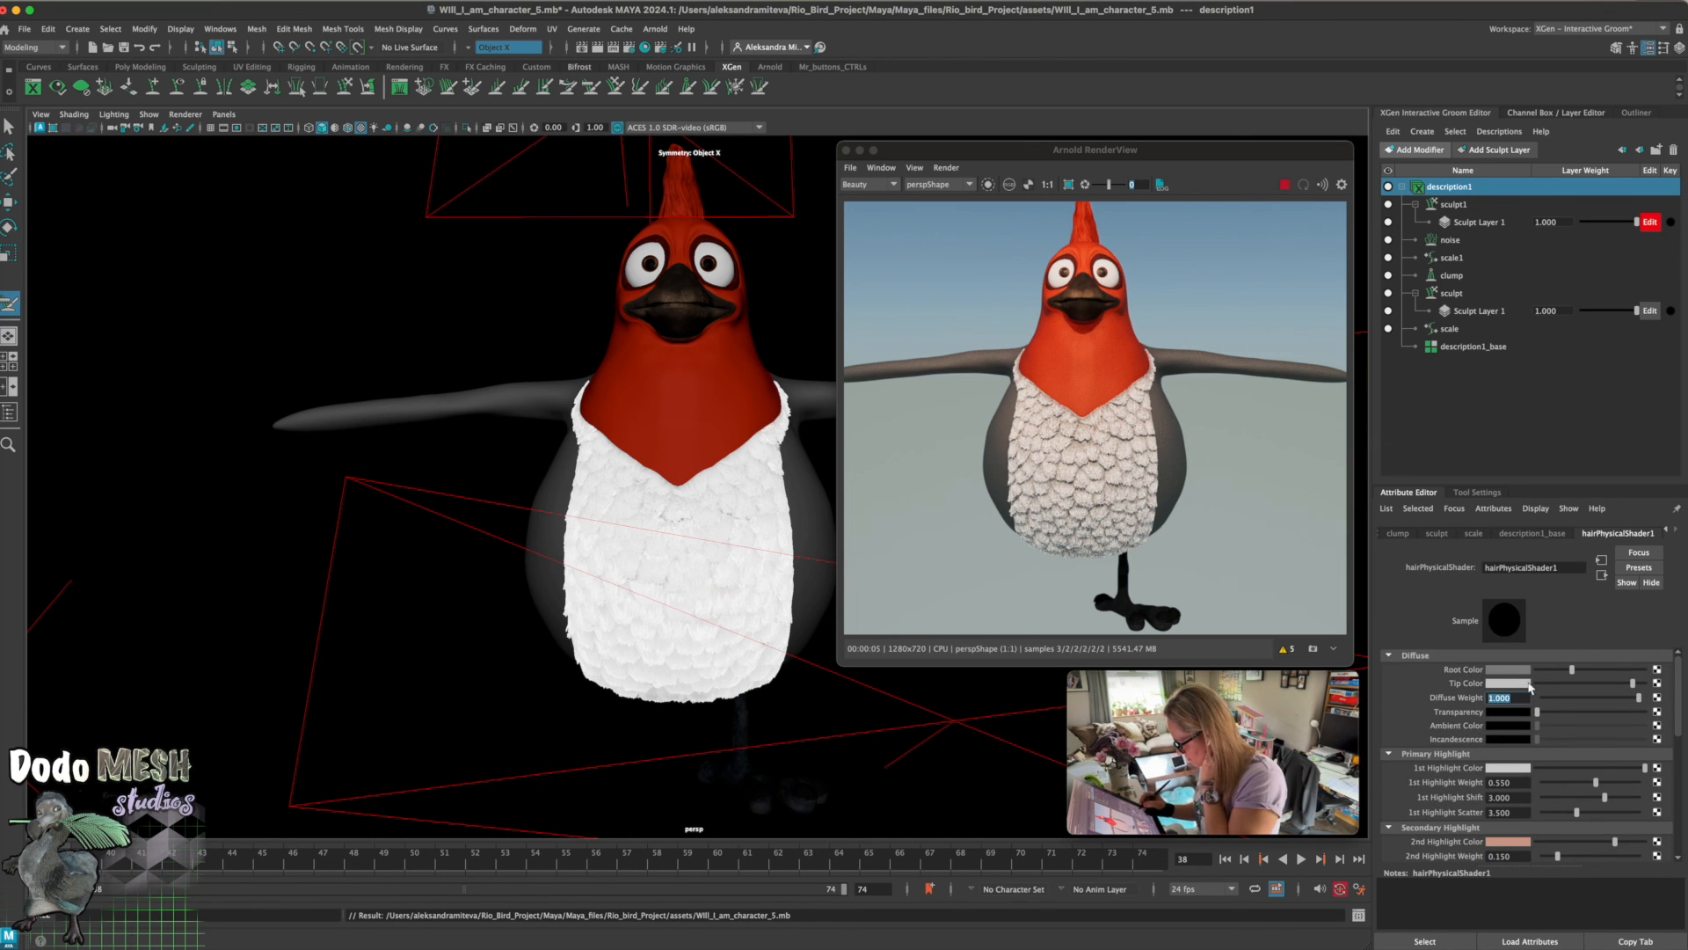
pyautogui.click(1515, 674)
pyautogui.click(1549, 739)
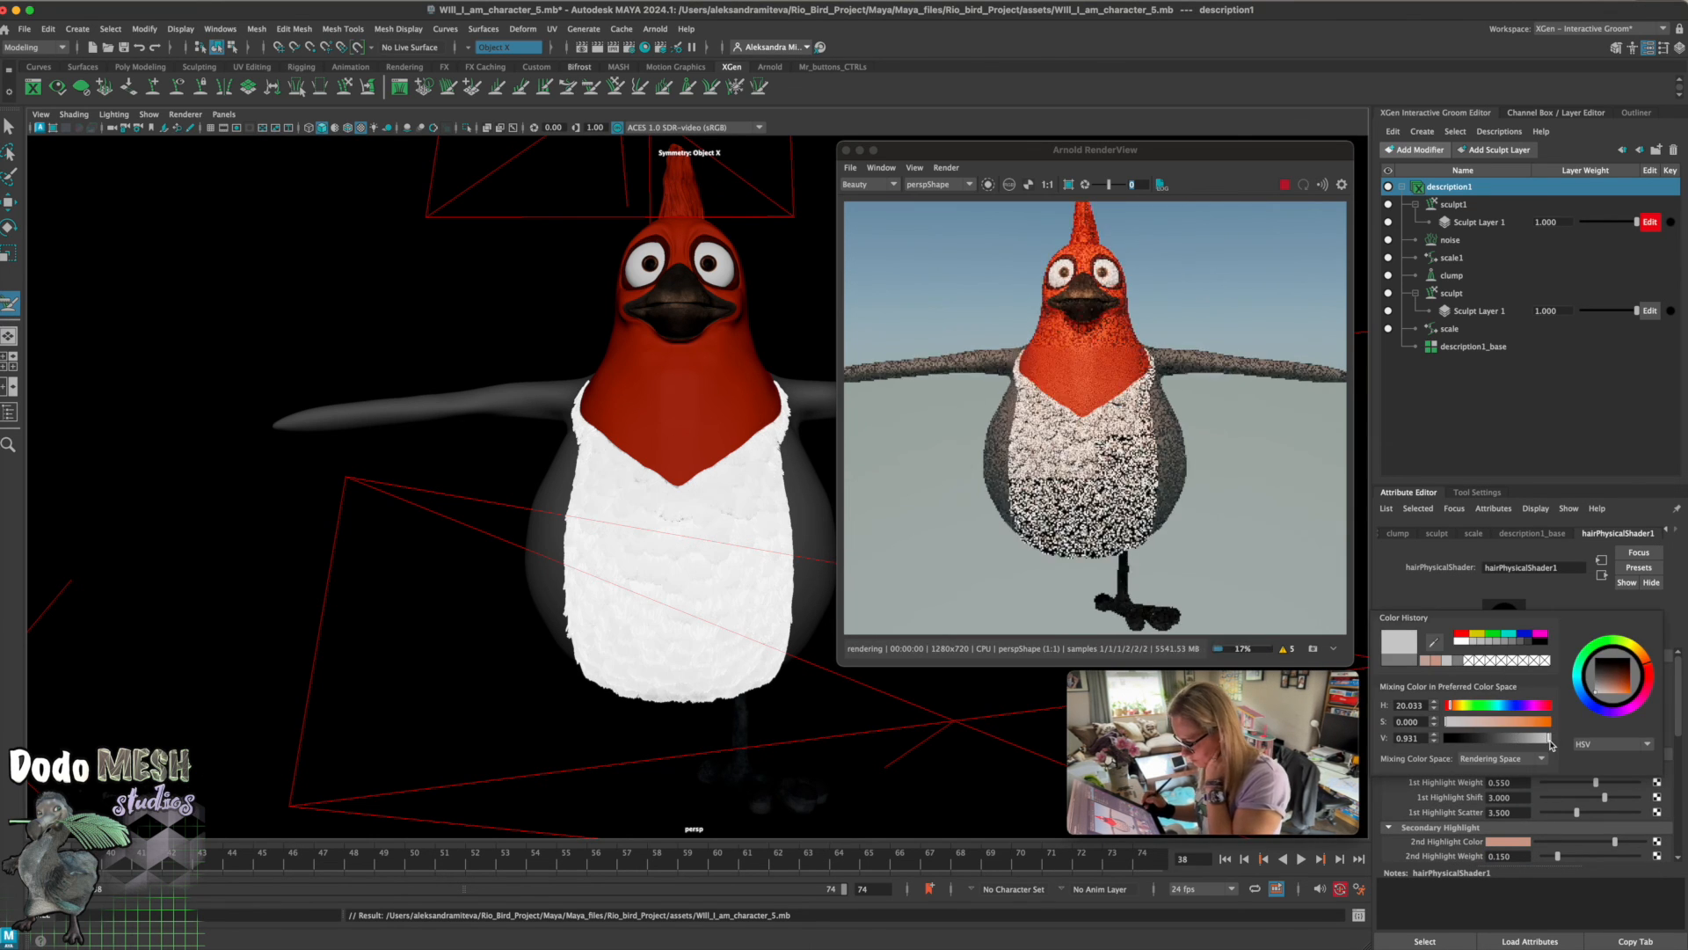
# Change the 2nd Highlight Color of hairPhysicalShader1 to pure white
pyautogui.click(1508, 842)
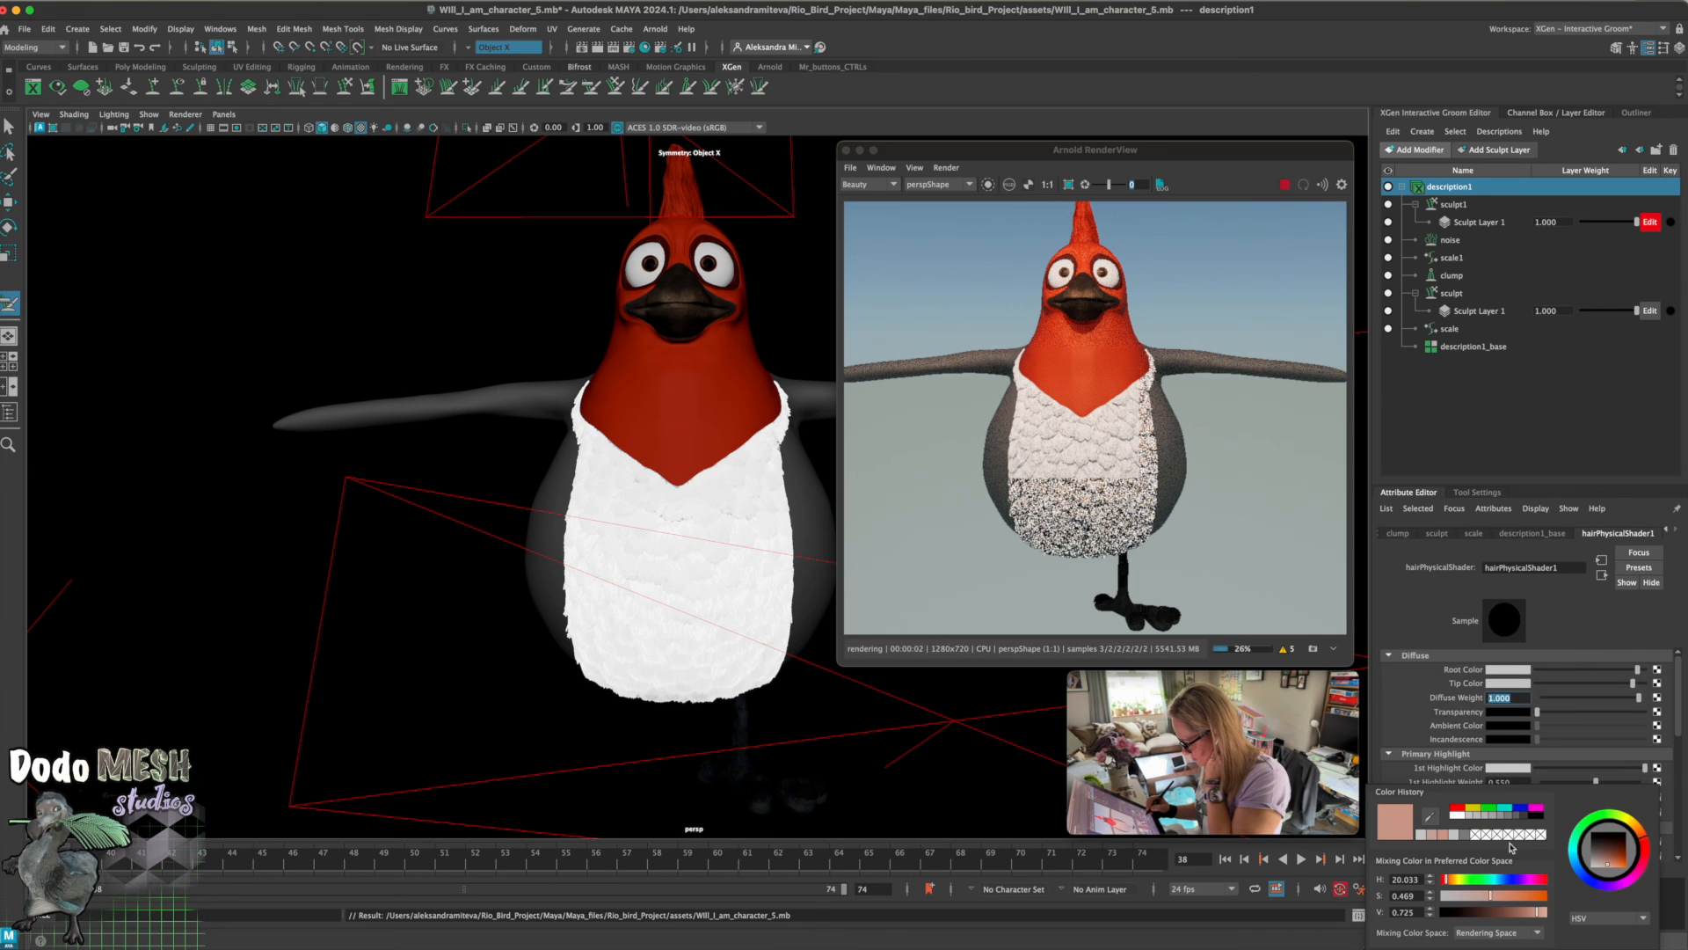
pyautogui.click(1461, 816)
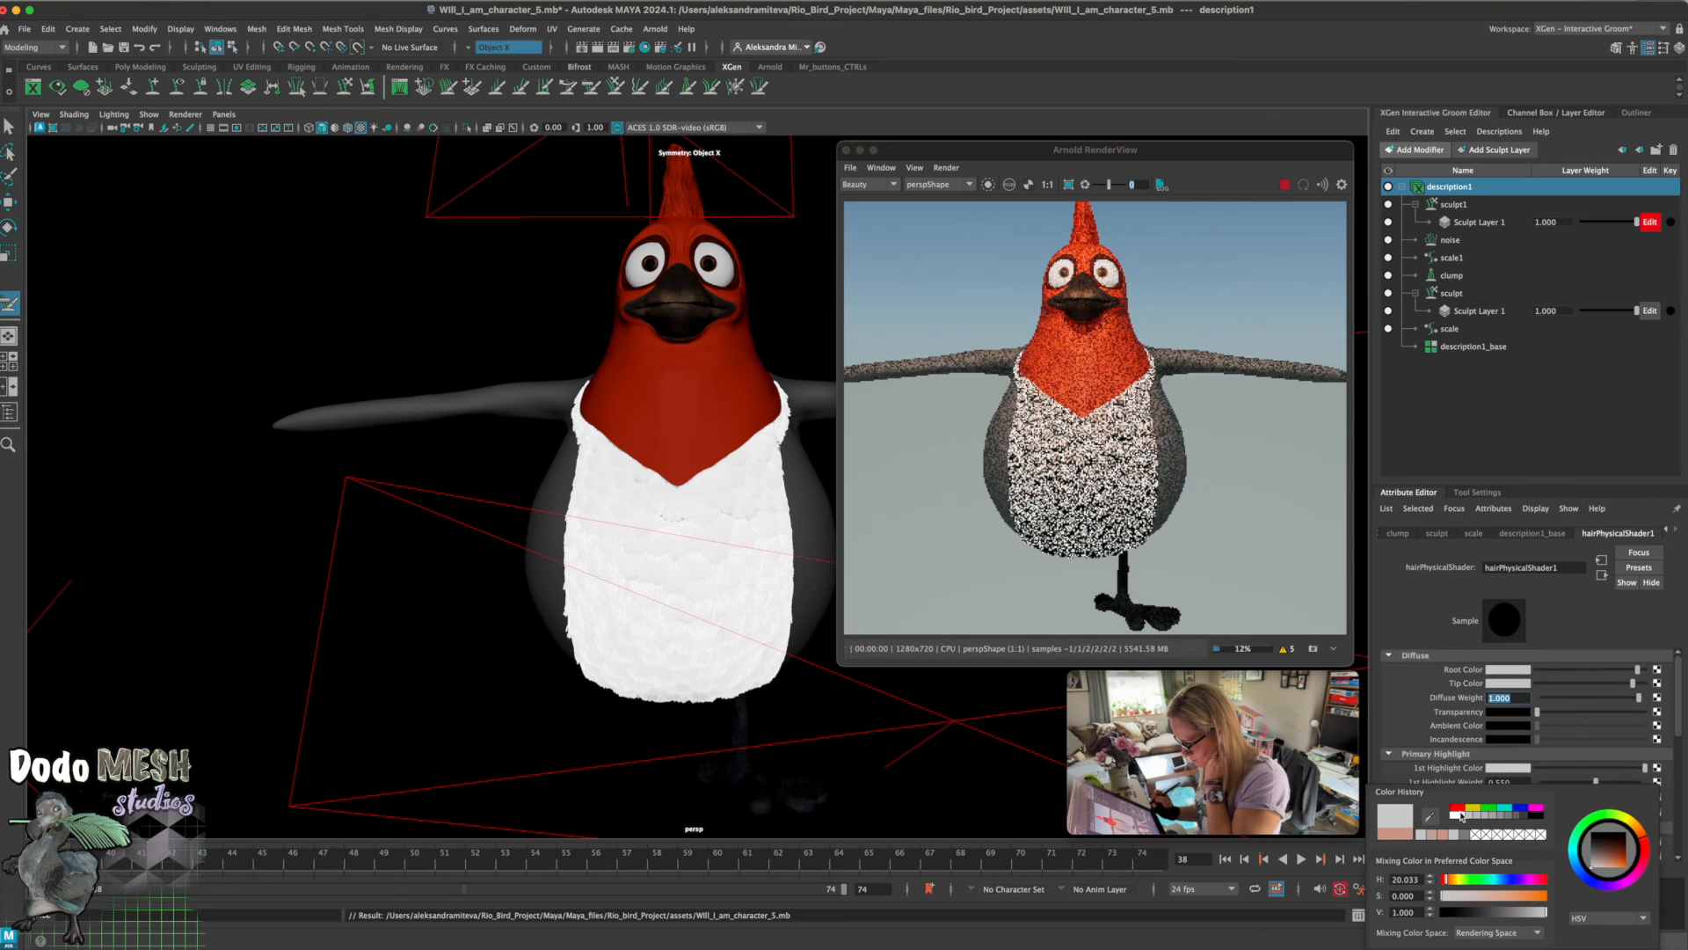
pyautogui.moveTo(1678, 694)
pyautogui.mouseDown()
pyautogui.moveTo(1680, 749)
pyautogui.moveTo(1679, 722)
pyautogui.mouseUp()
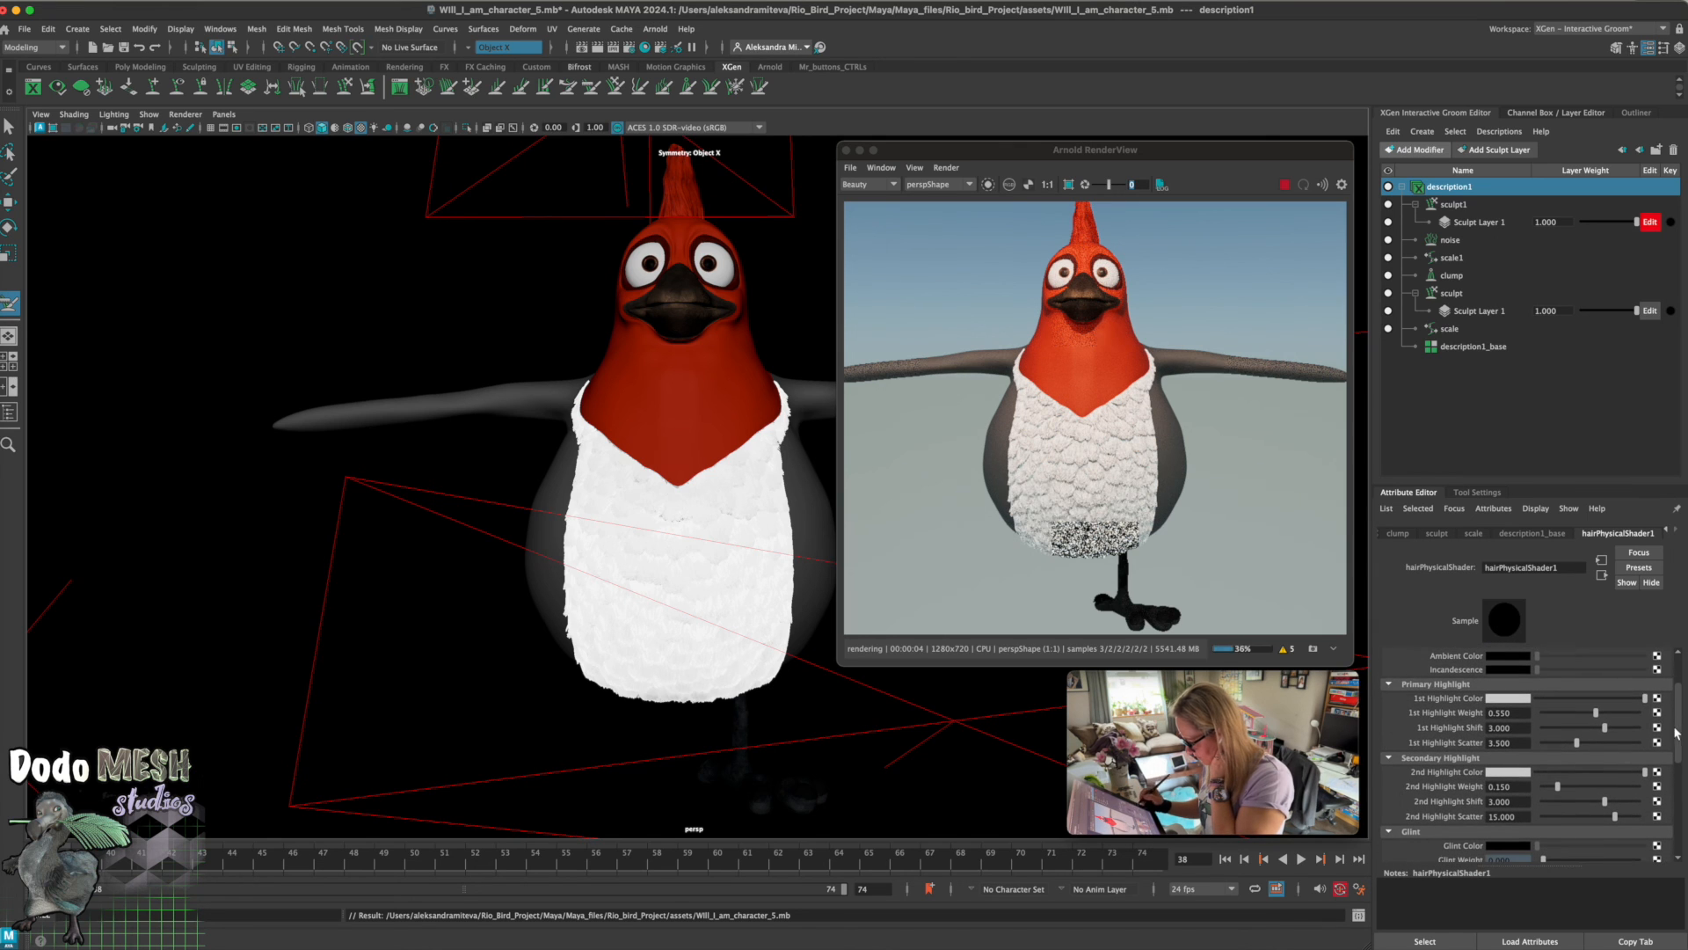
pyautogui.click(1507, 772)
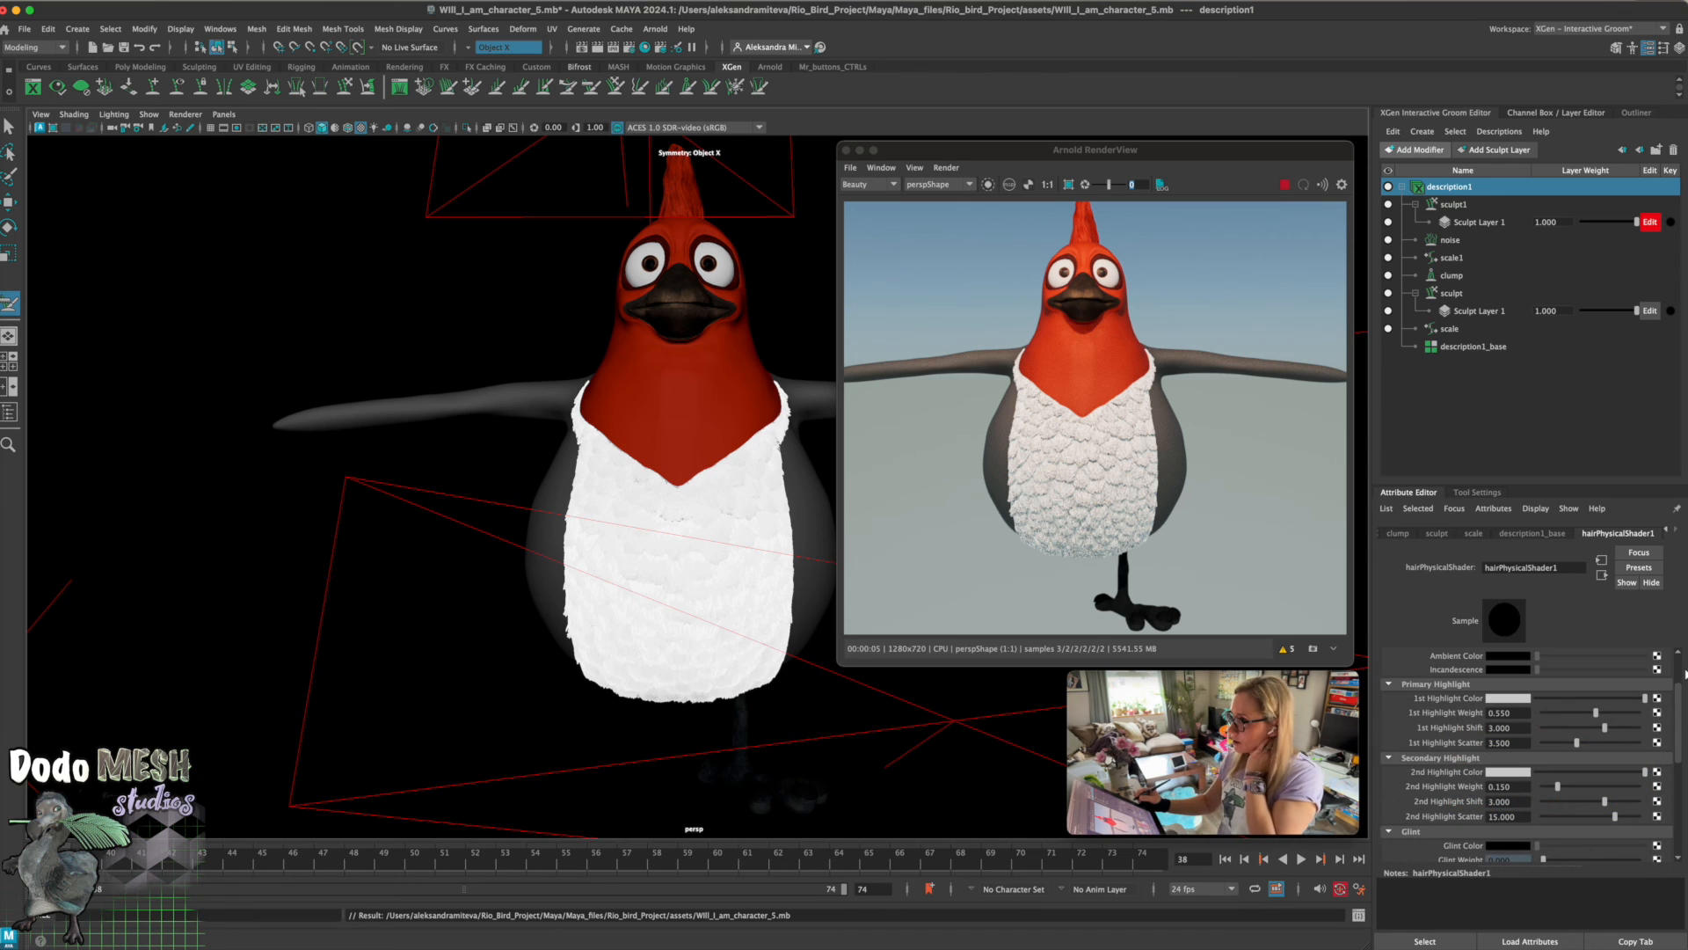
# Raise the Indirect Diffuse extra attribute of hairPhysicalShader1 to 8.043
pyautogui.moveTo(1677, 722); pyautogui.dragTo(1668, 816)
pyautogui.click(1619, 852)
pyautogui.moveTo(1619, 854); pyautogui.dragTo(1618, 854)
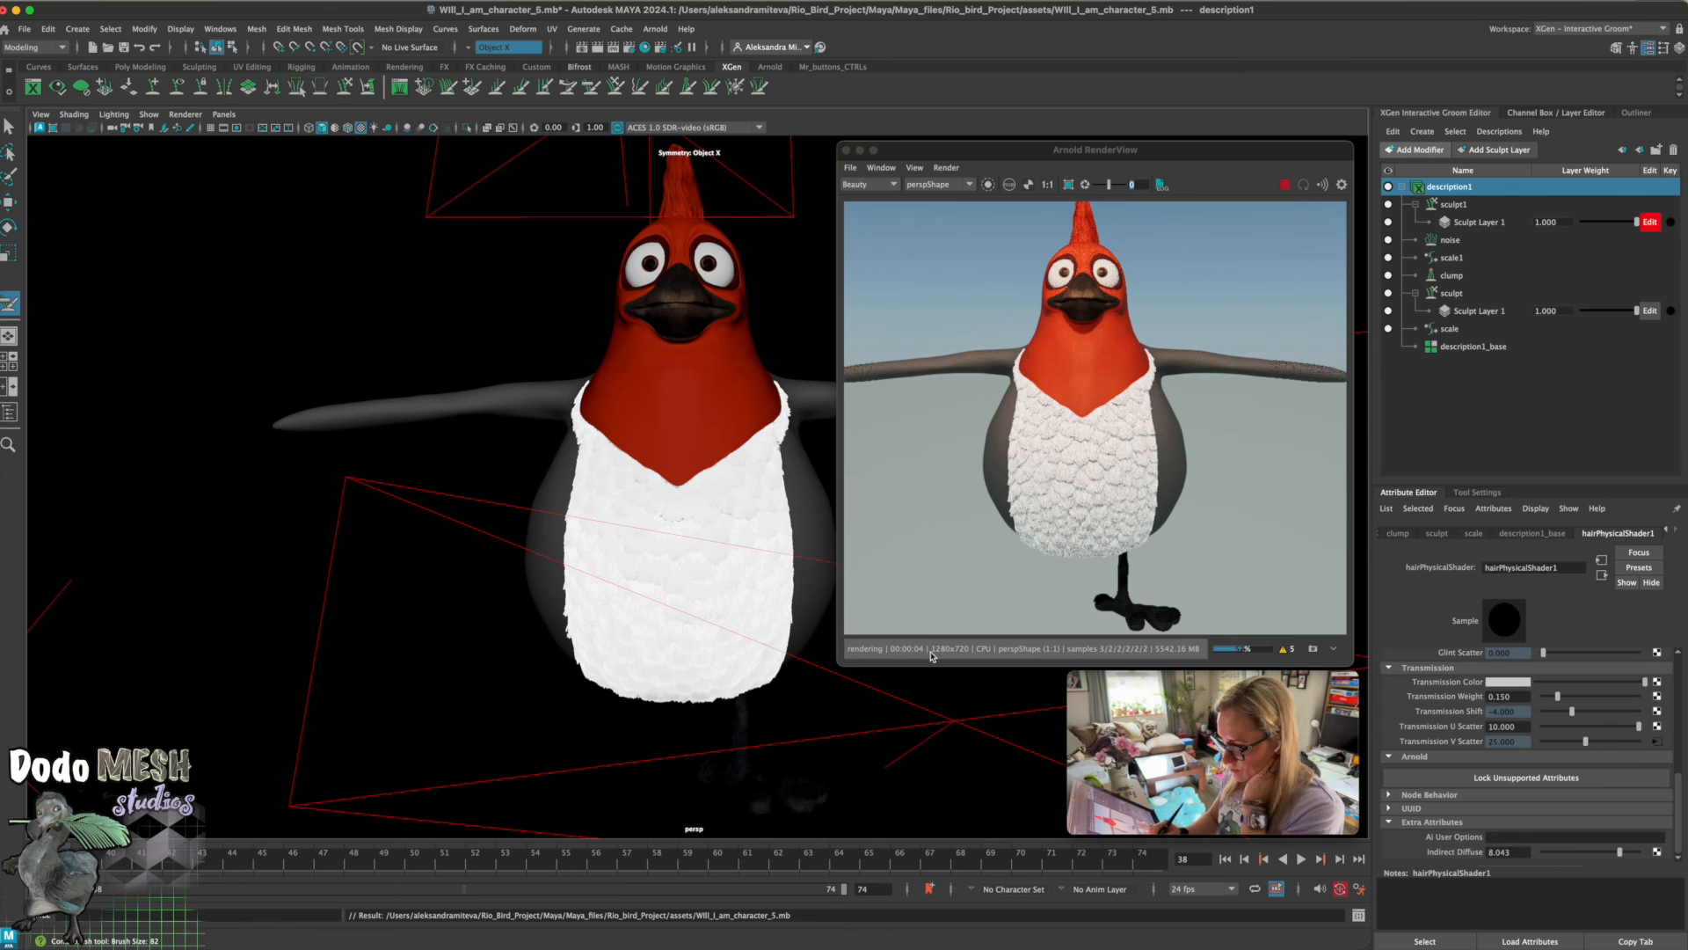
# Select the area light aiAreaLight5 near the bird's foot, rotate it slightly and move it up beside the body, keeping the render in view
pyautogui.press('q')
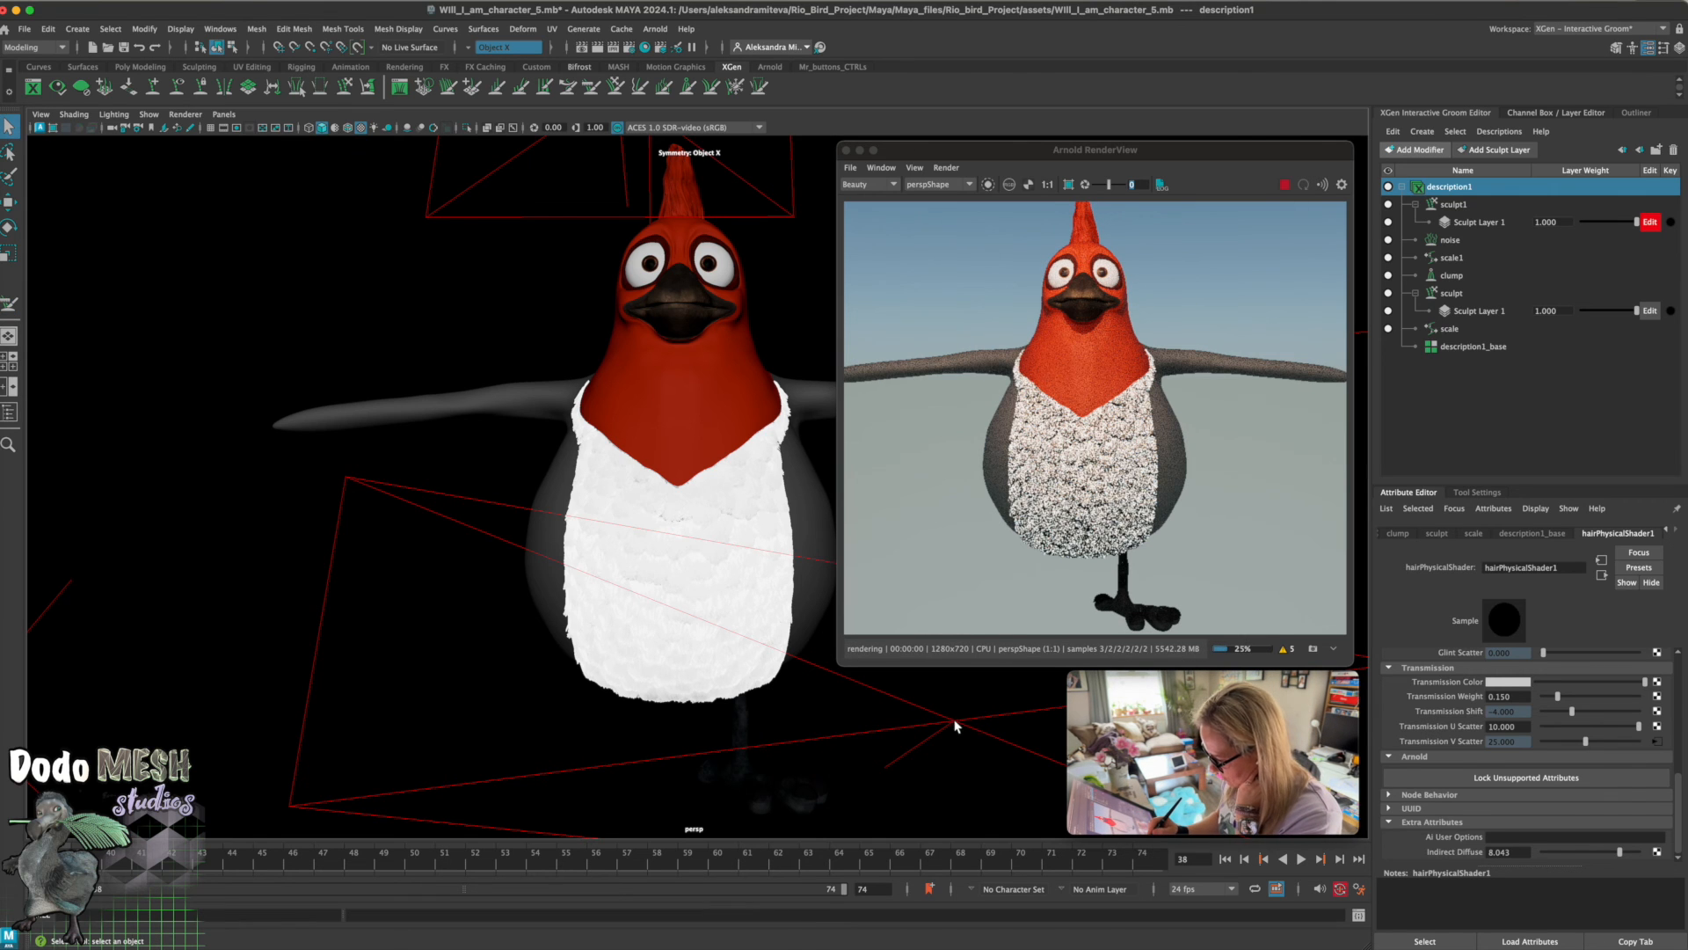
pyautogui.click(950, 723)
pyautogui.press('e')
pyautogui.moveTo(965, 716)
pyautogui.mouseDown()
pyautogui.moveTo(982, 763)
pyautogui.moveTo(968, 735)
pyautogui.mouseUp()
pyautogui.moveTo(1137, 146); pyautogui.dragTo(1306, 108)
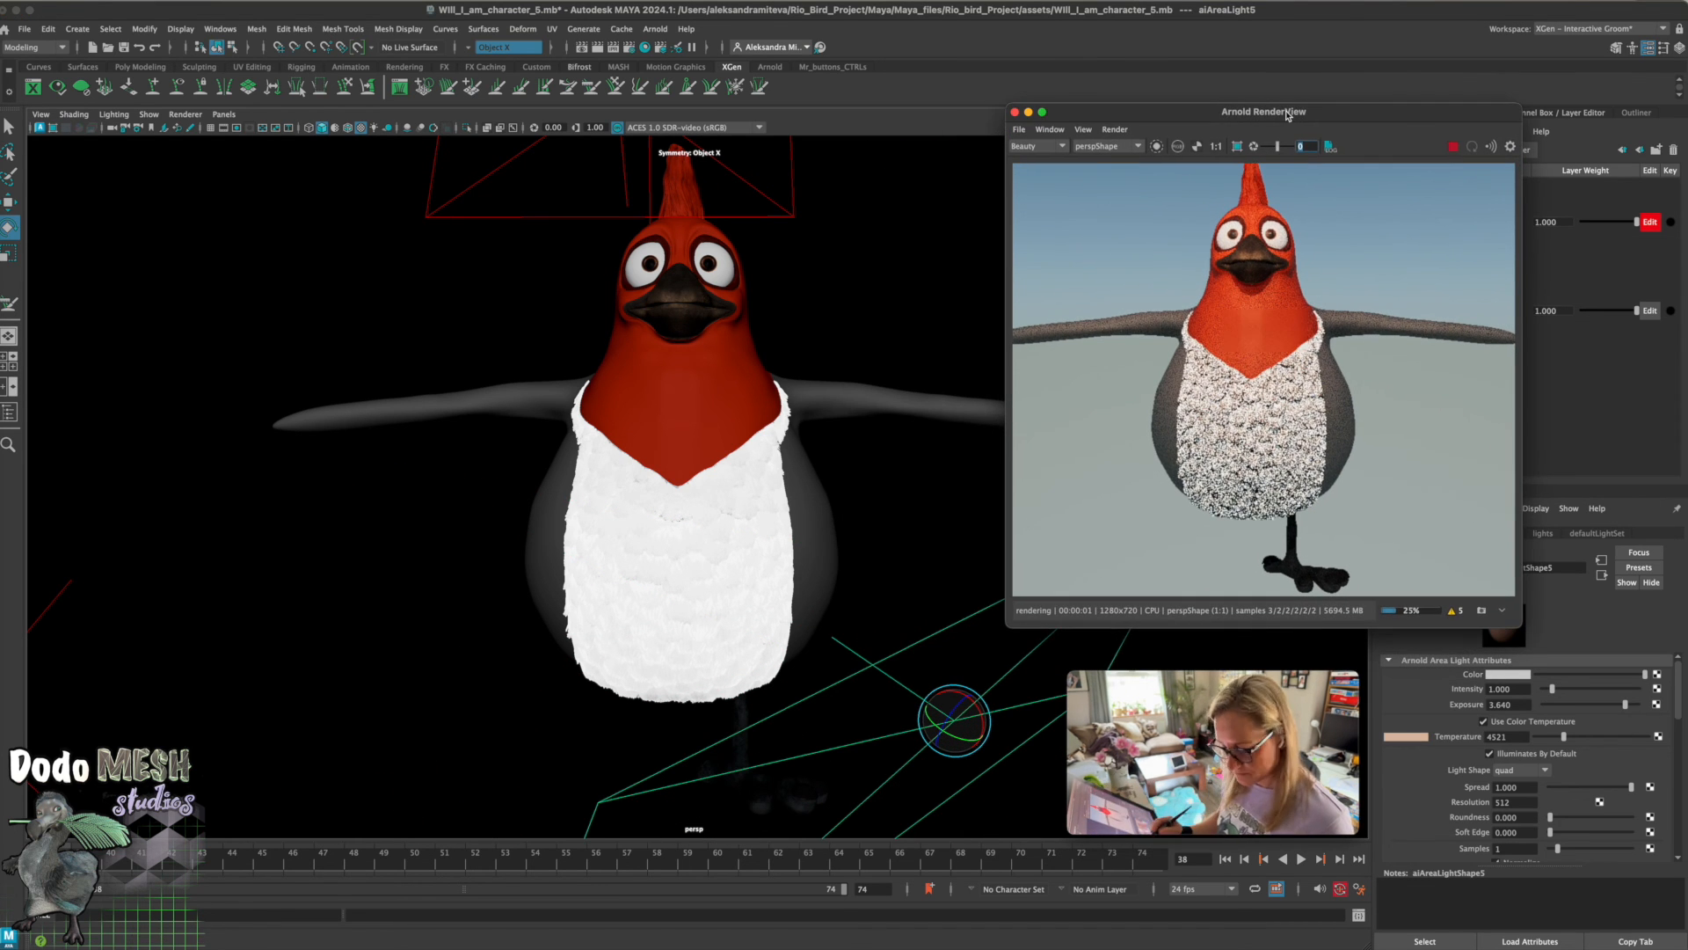
pyautogui.click(863, 743)
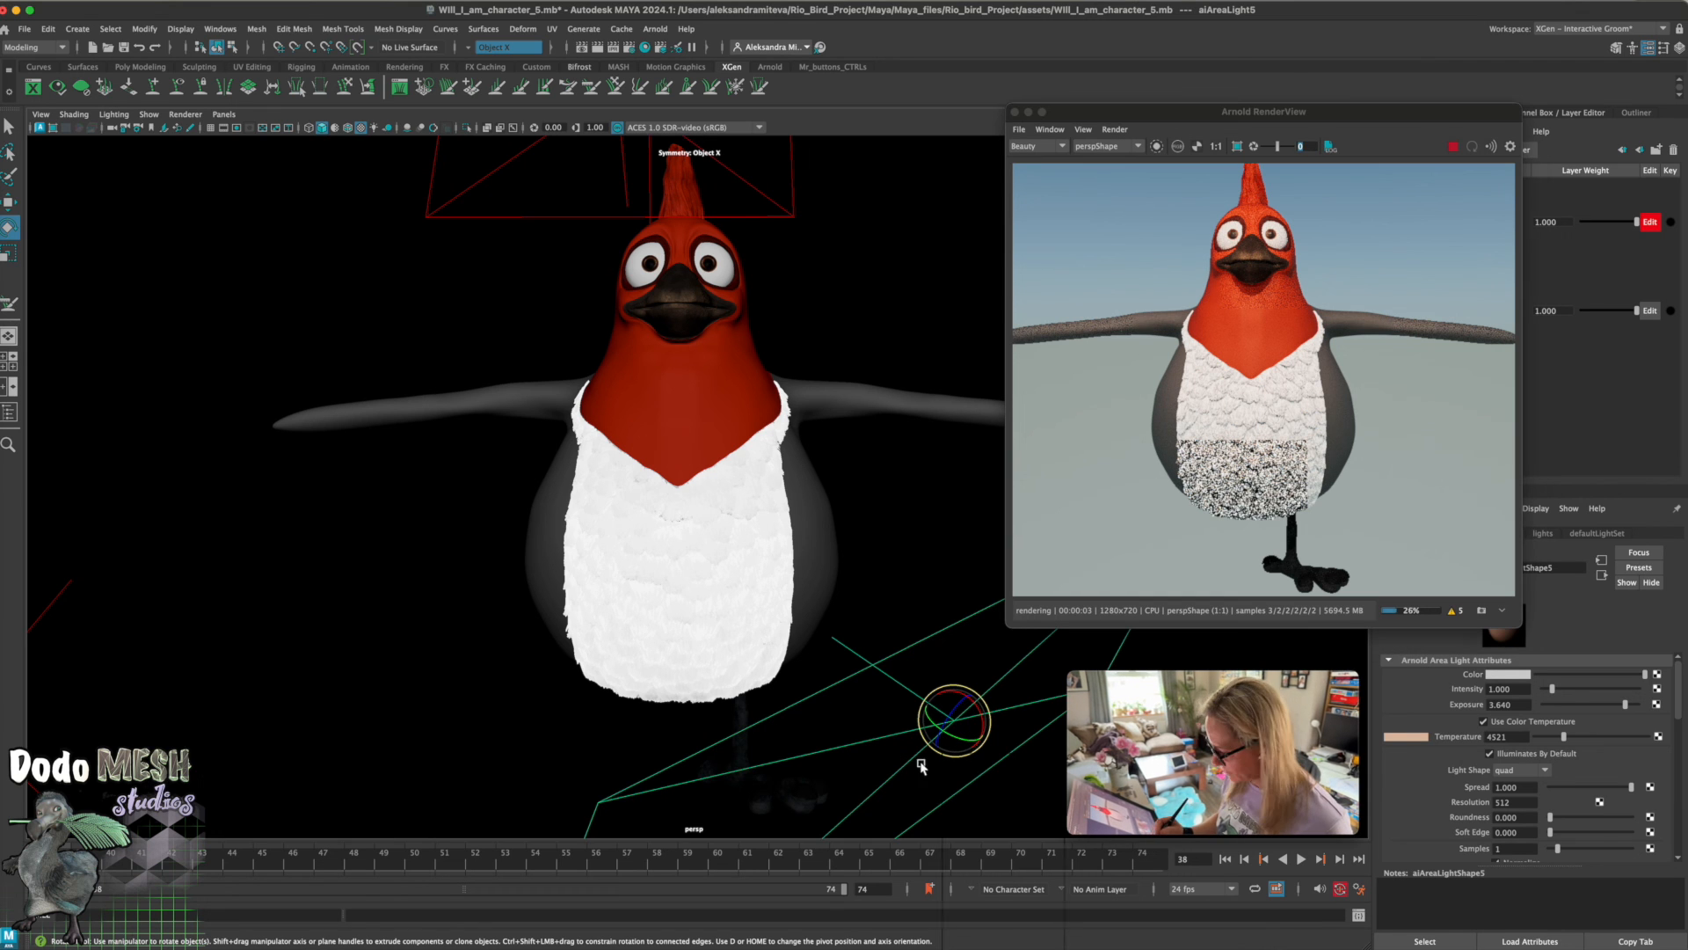
pyautogui.press('w')
pyautogui.moveTo(954, 726); pyautogui.dragTo(866, 562)
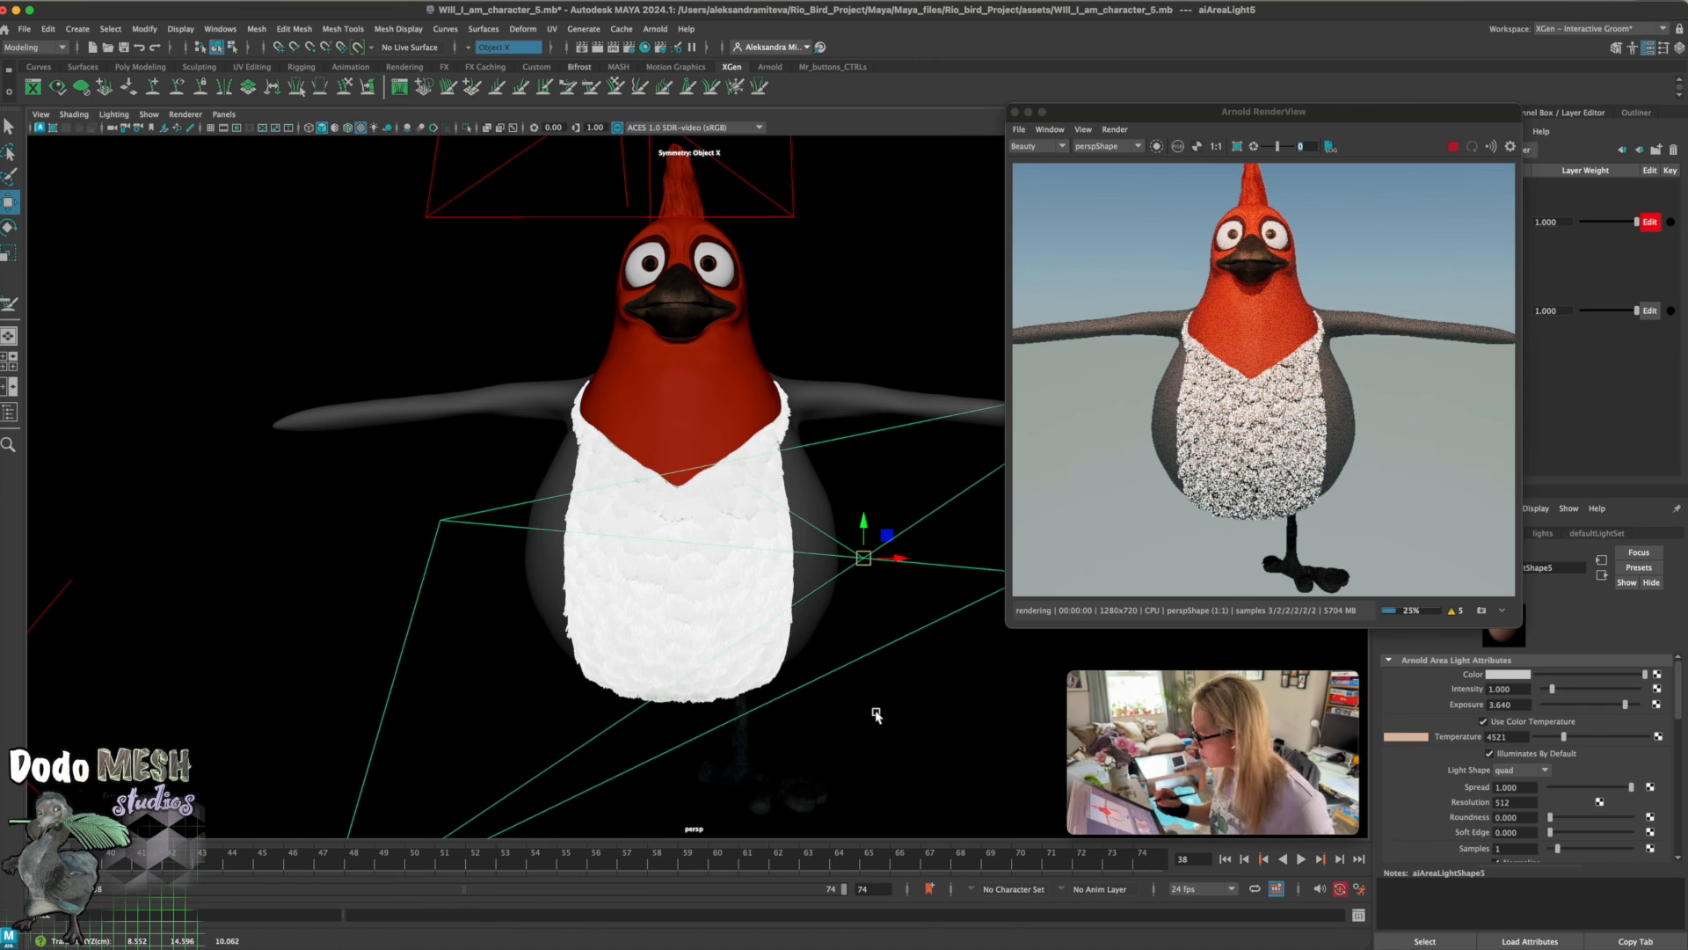
pyautogui.moveTo(1311, 121); pyautogui.dragTo(1137, 141)
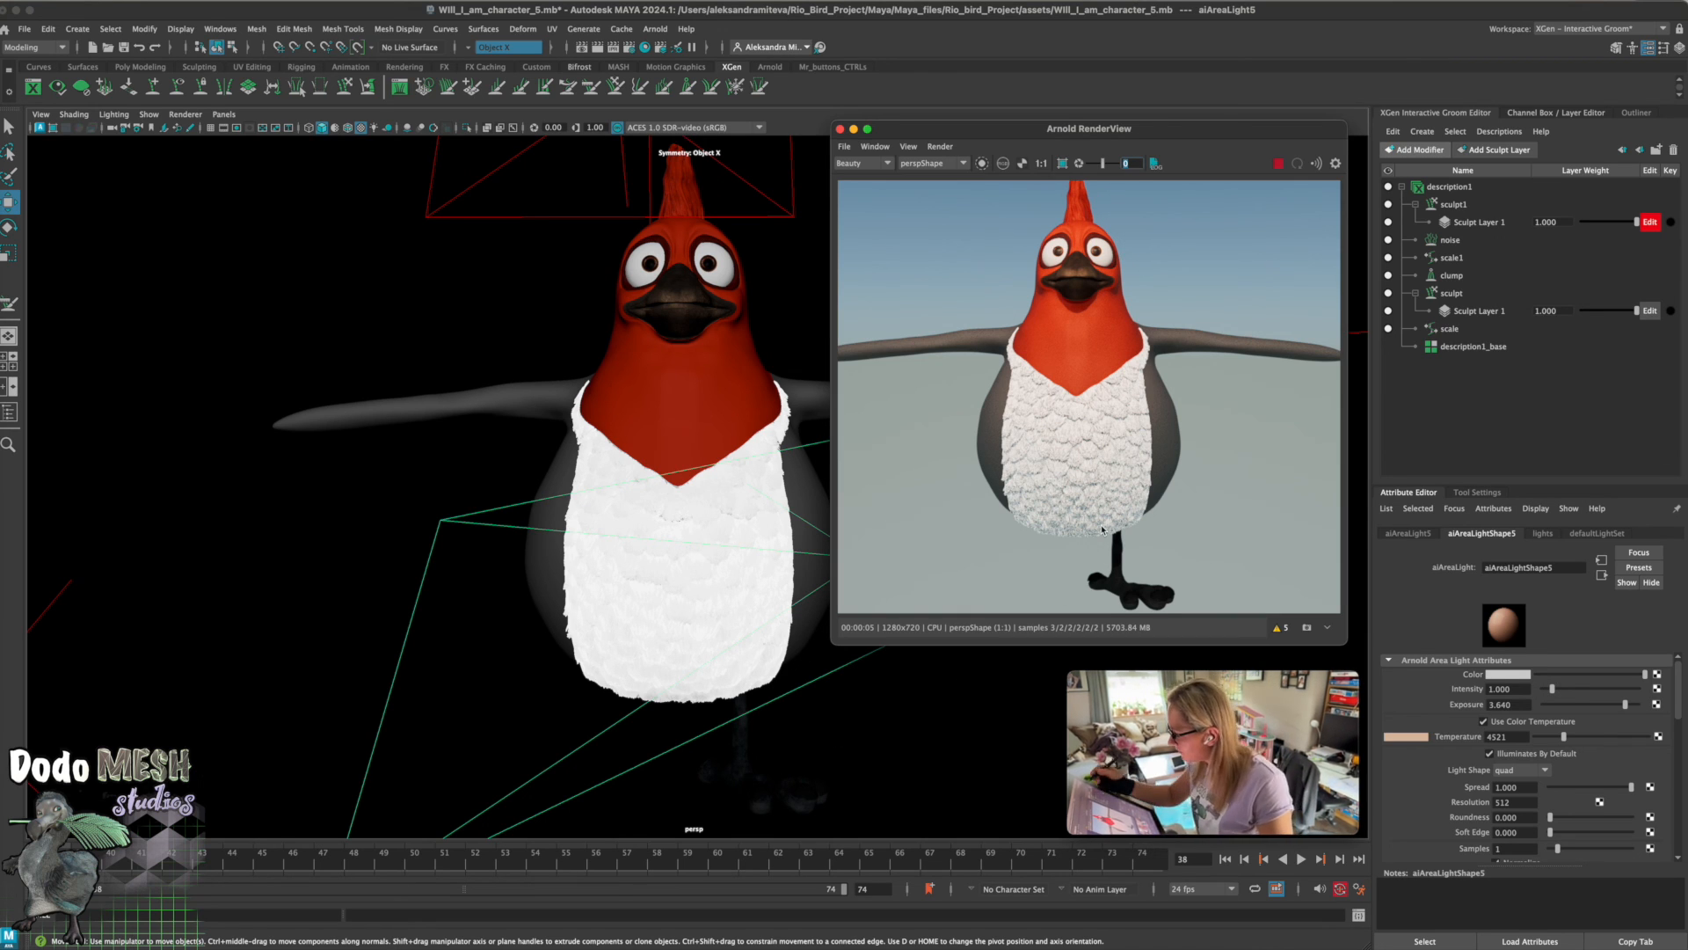
# Select description1 and tune the Width Scale of description1_Shape, trying 0.4 and settling on 0.133
pyautogui.click(1447, 187)
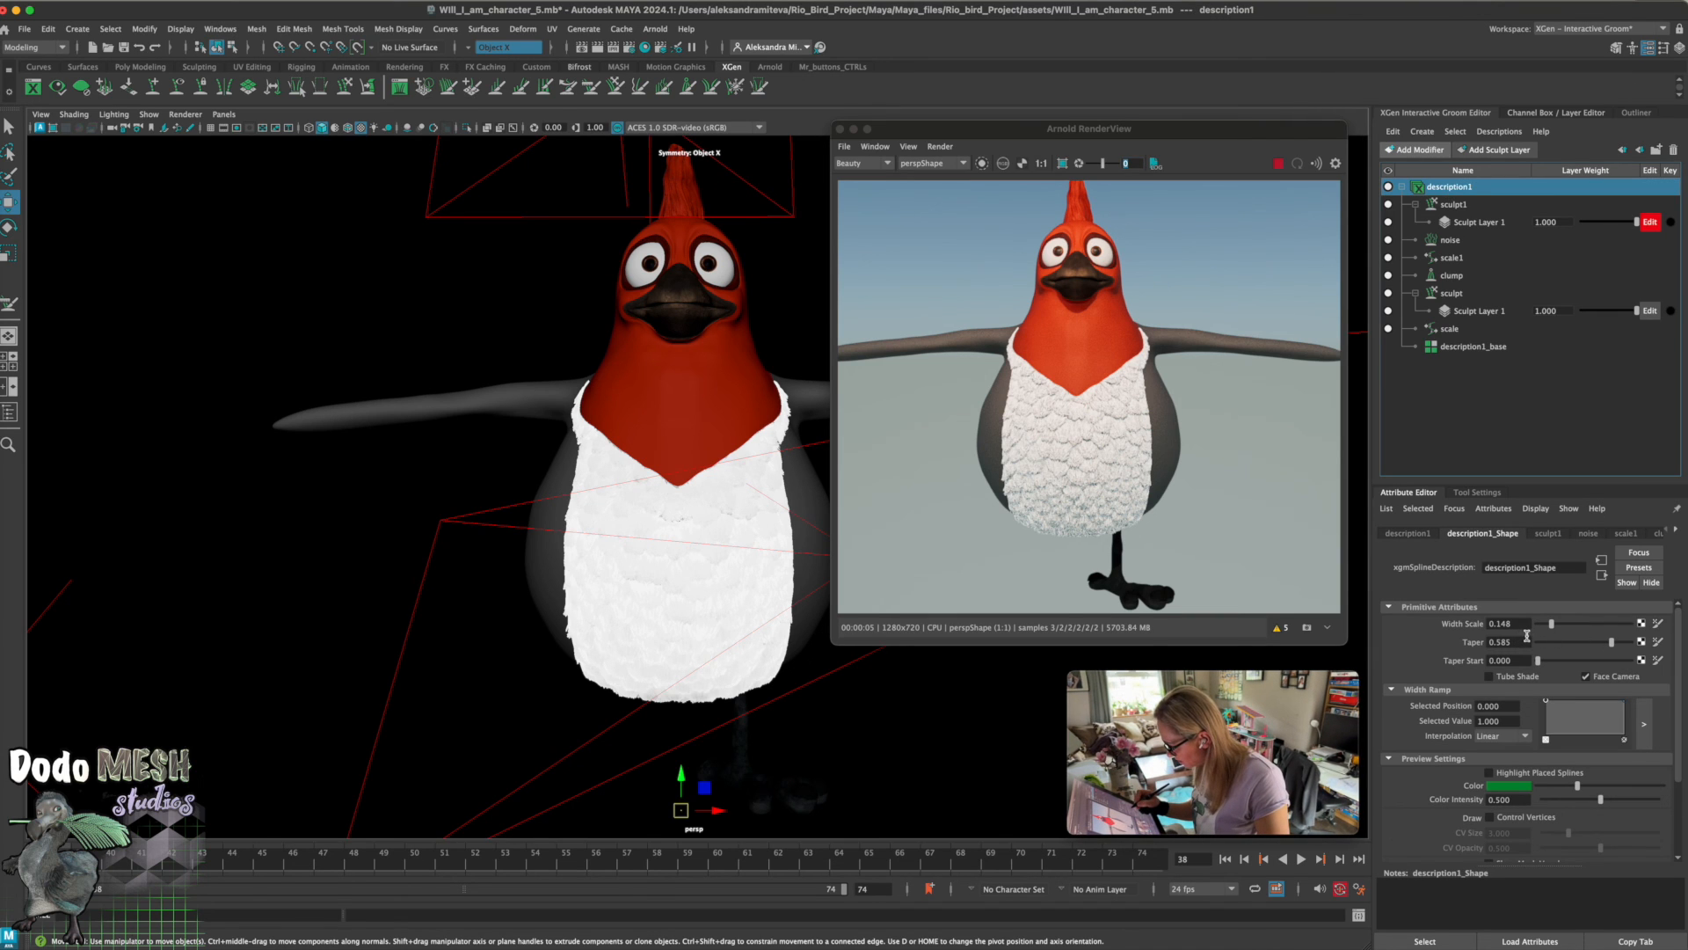
pyautogui.moveTo(1553, 627); pyautogui.dragTo(1454, 620)
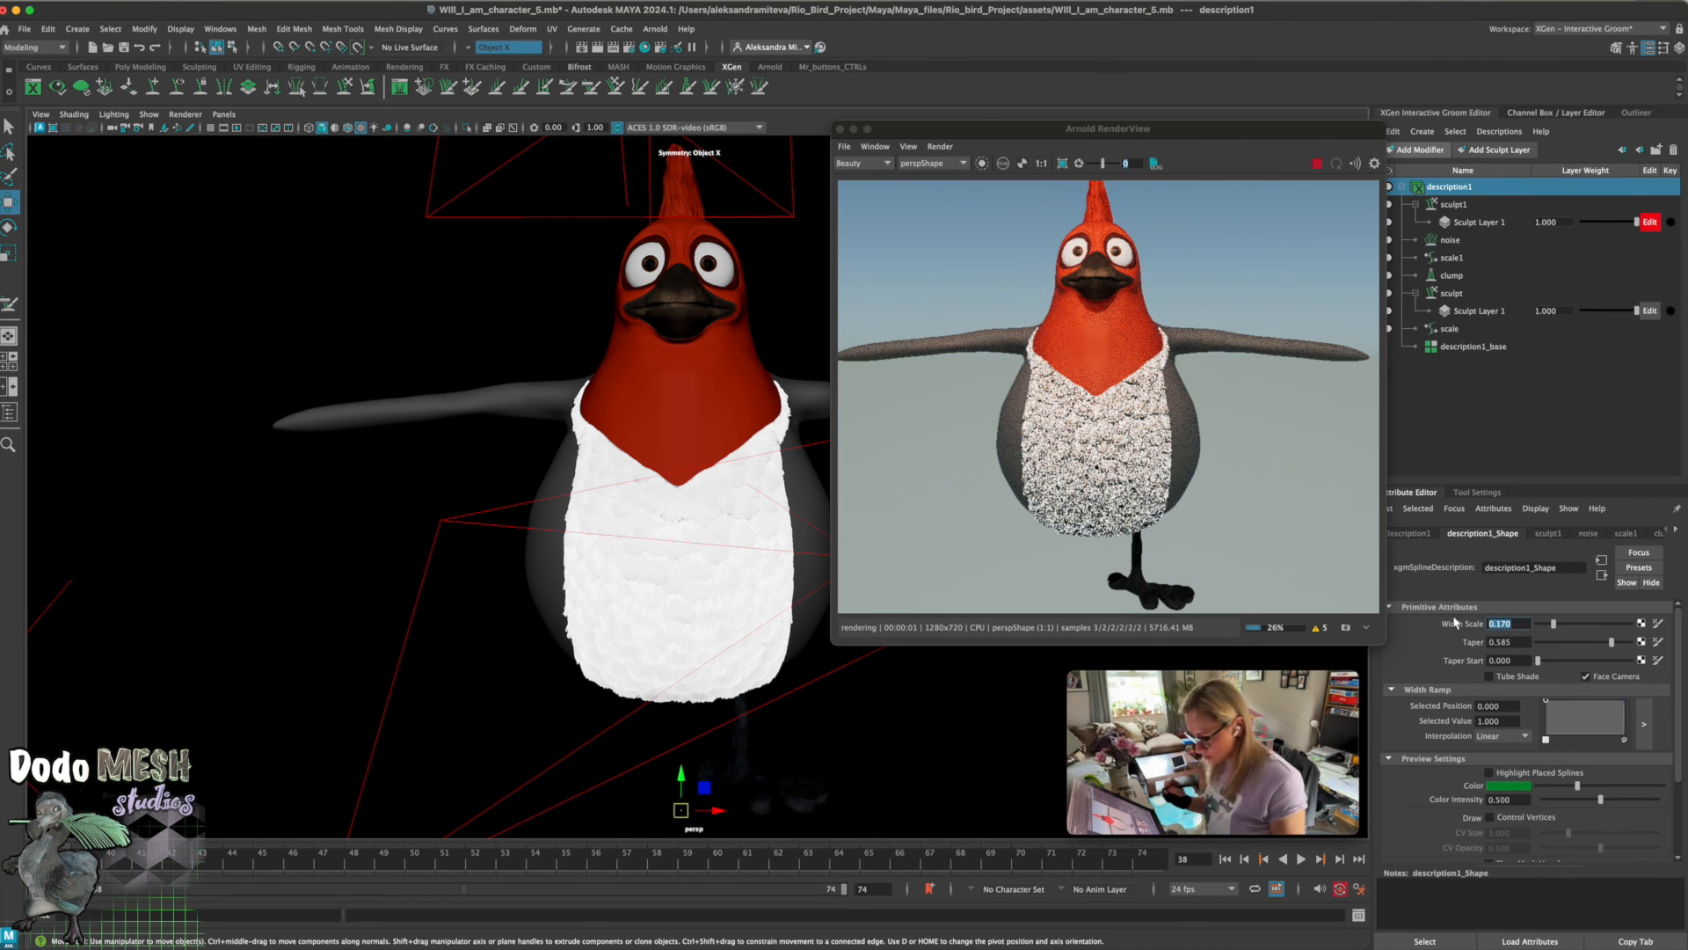
pyautogui.write('0')
pyautogui.press('Return')
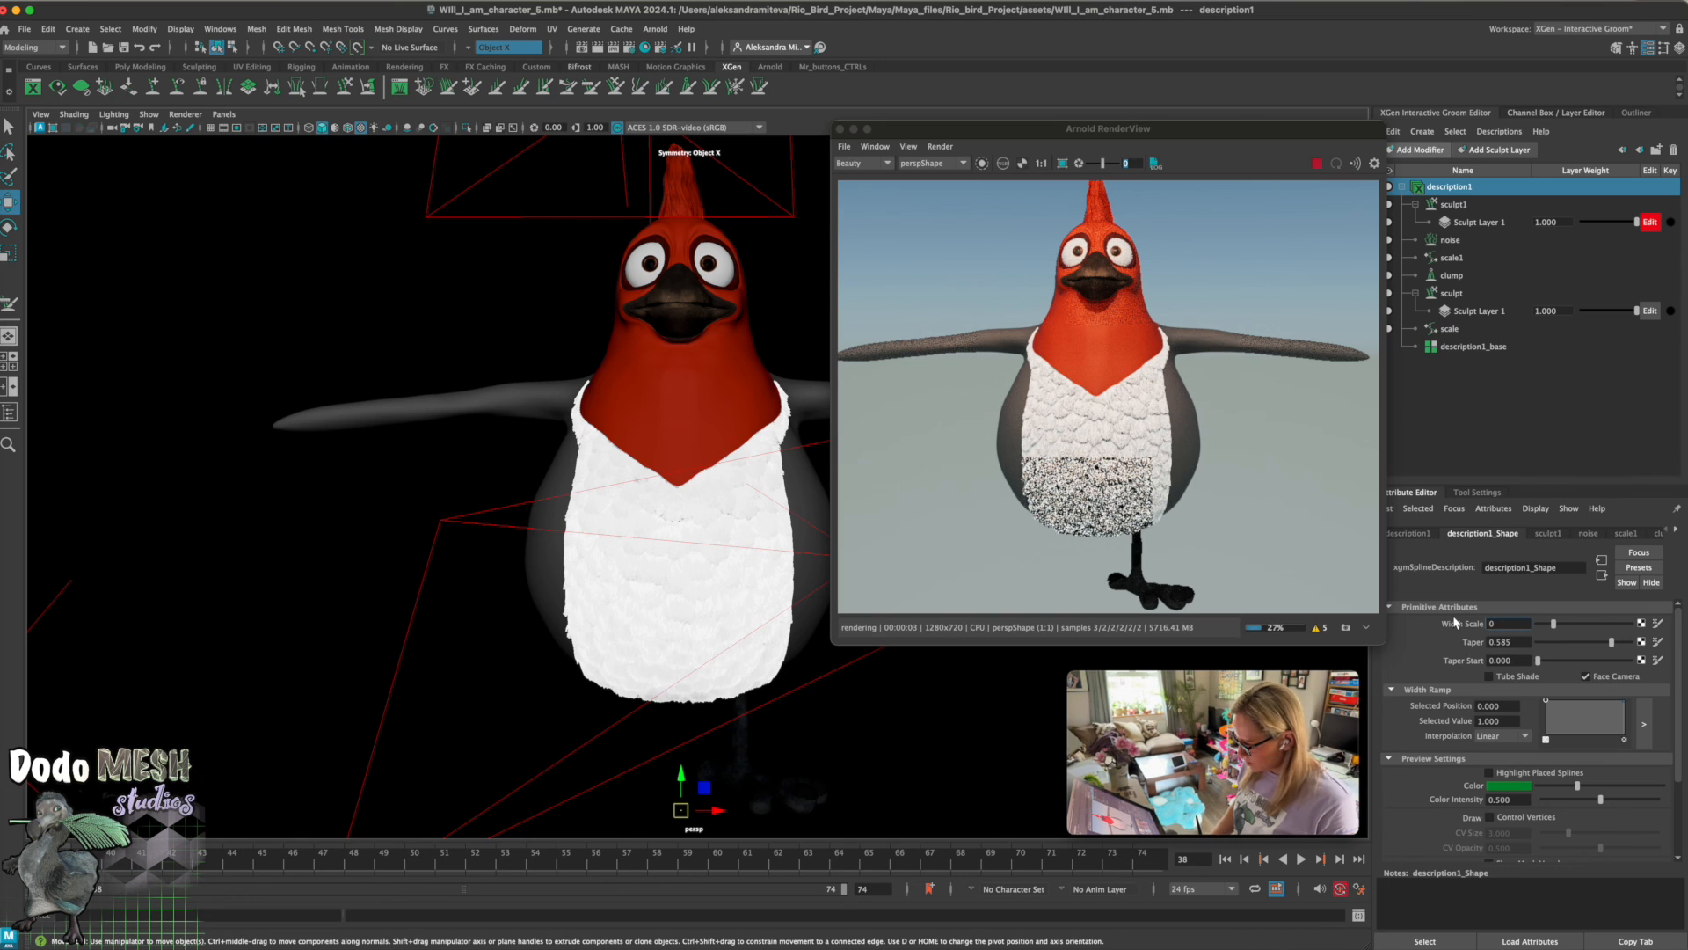
pyautogui.write('.4')
pyautogui.press('Return')
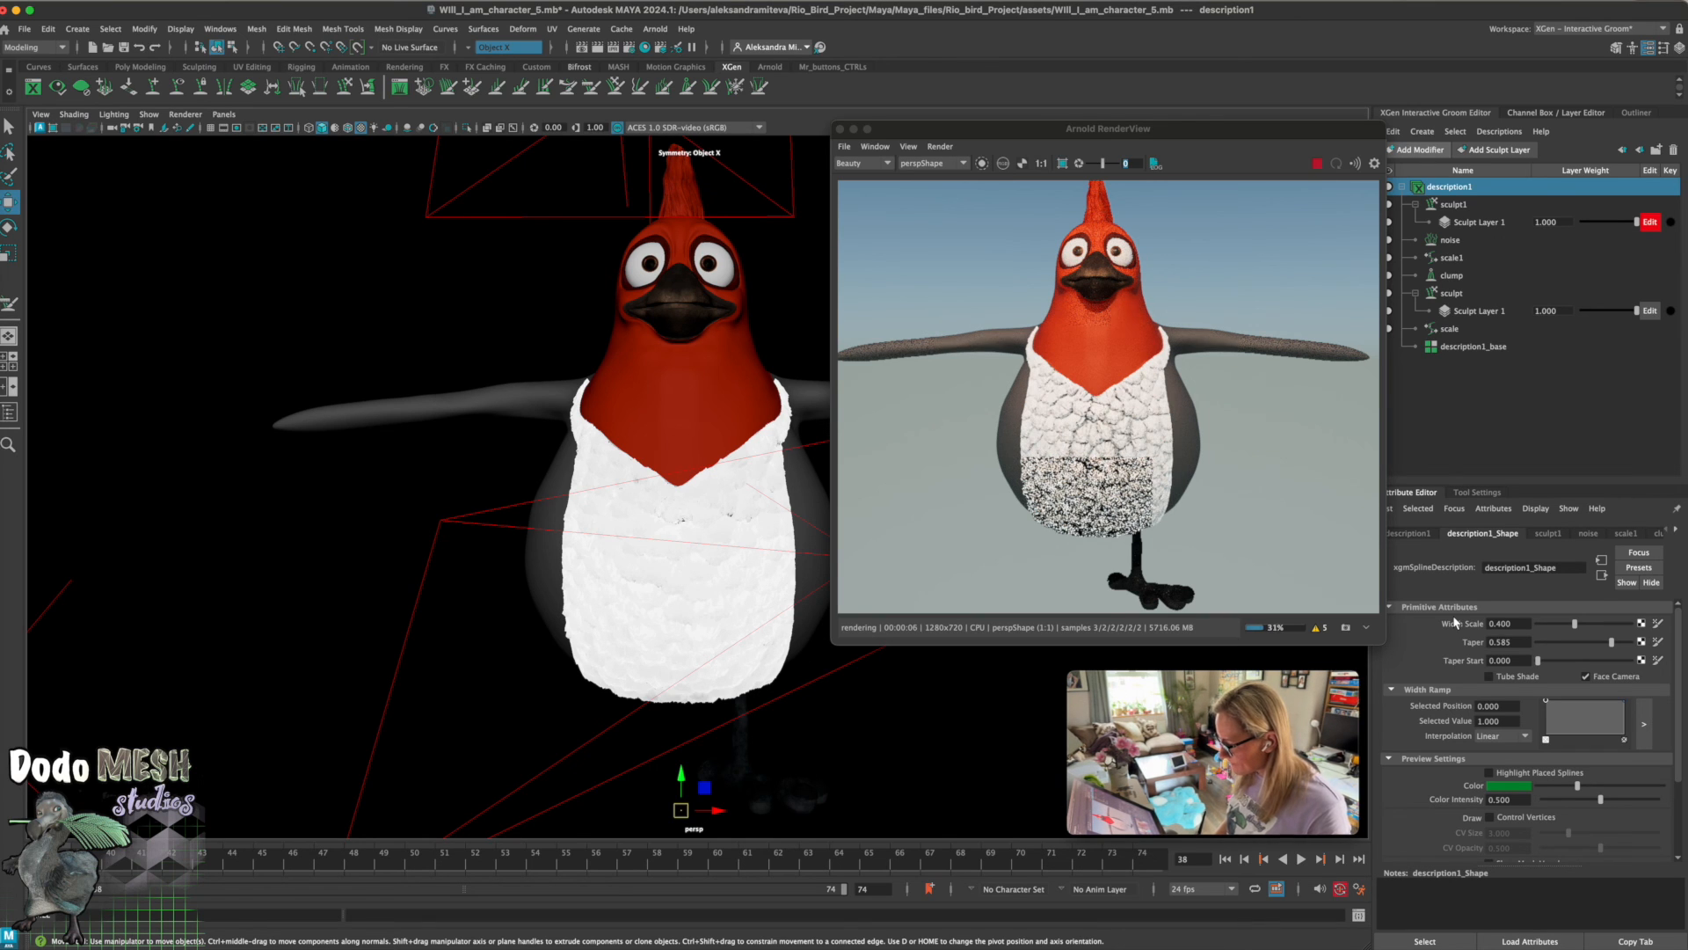
pyautogui.moveTo(1514, 622); pyautogui.dragTo(1478, 623)
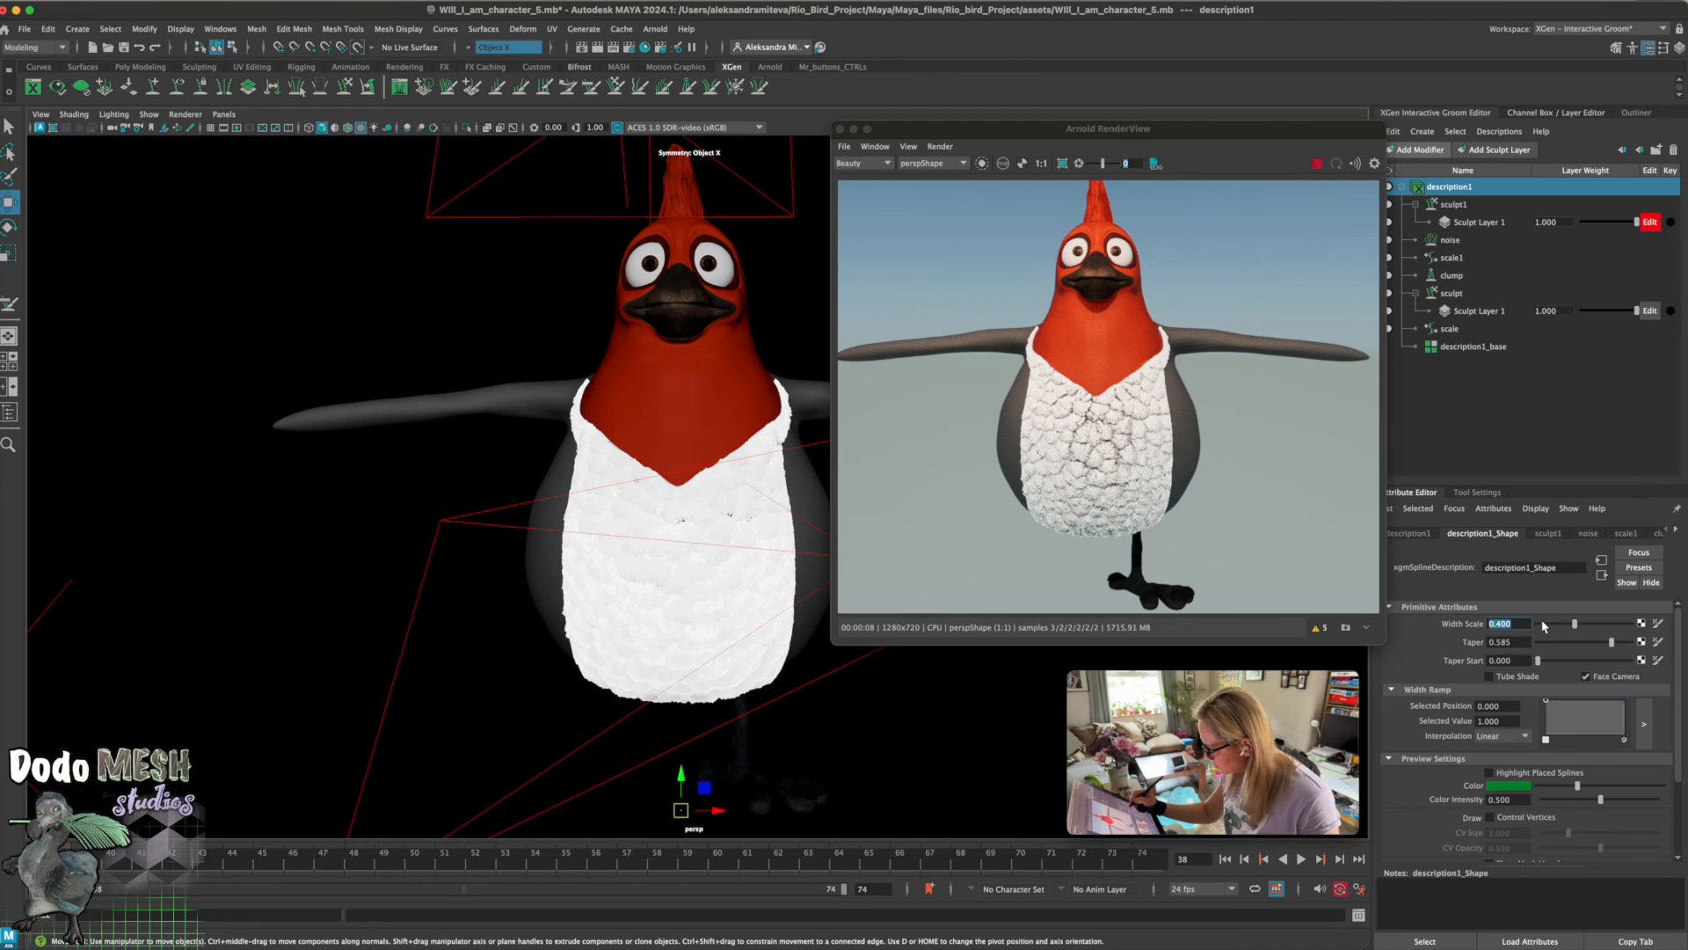
pyautogui.click(1545, 623)
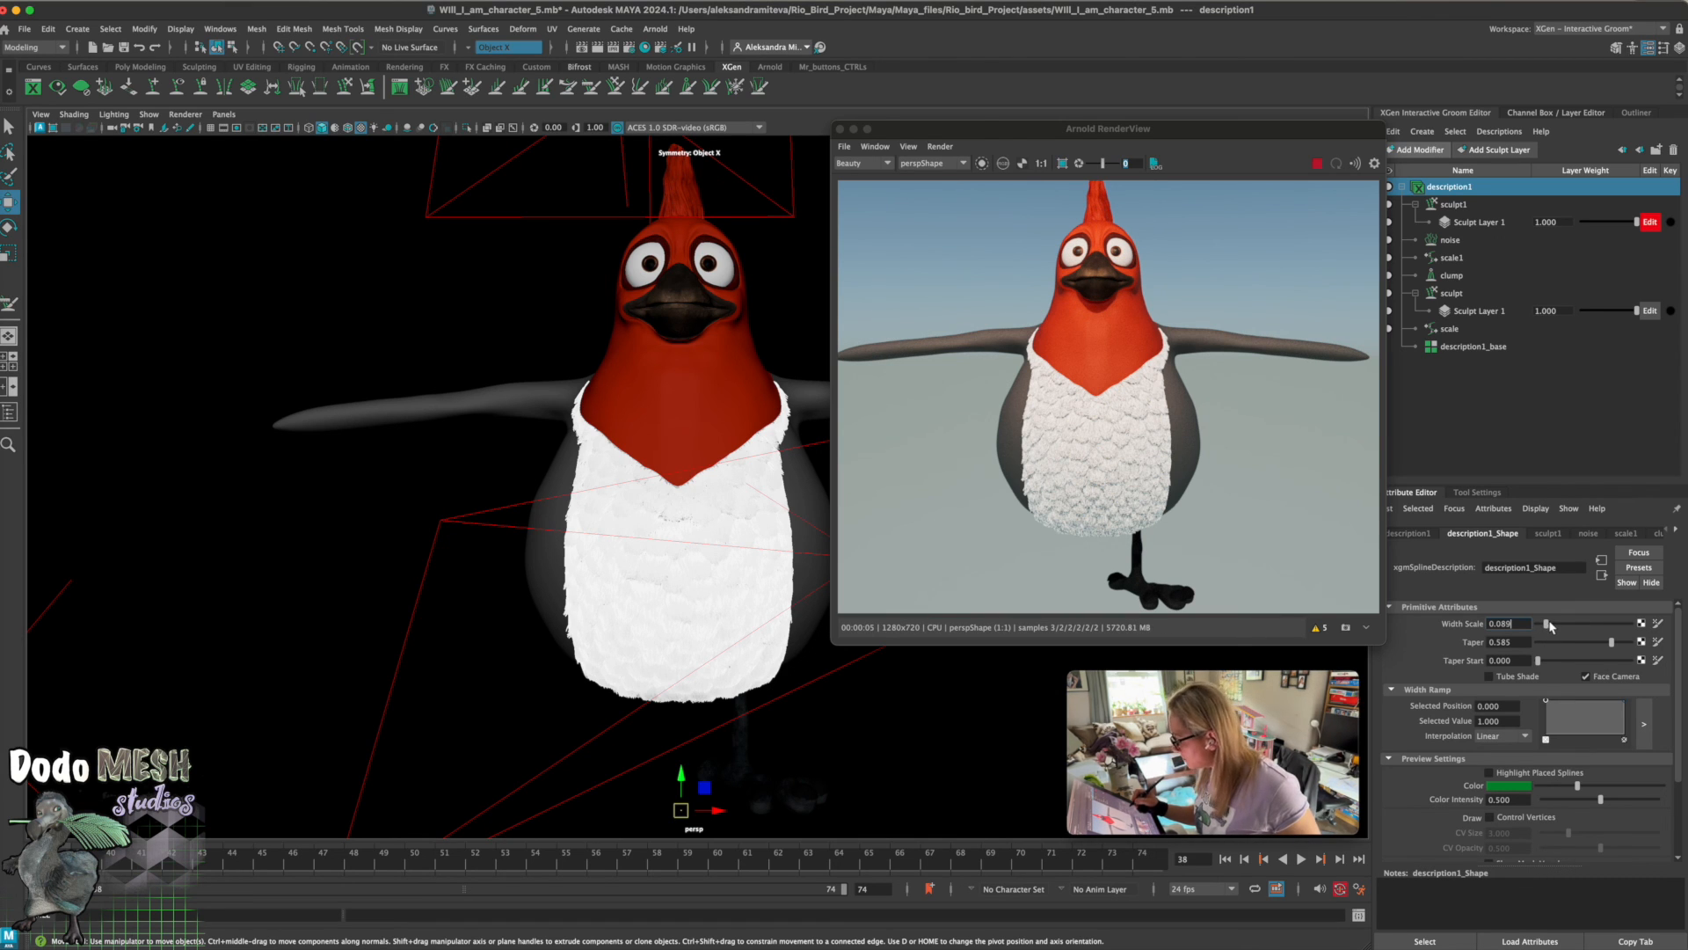
pyautogui.moveTo(1550, 624); pyautogui.dragTo(1552, 623)
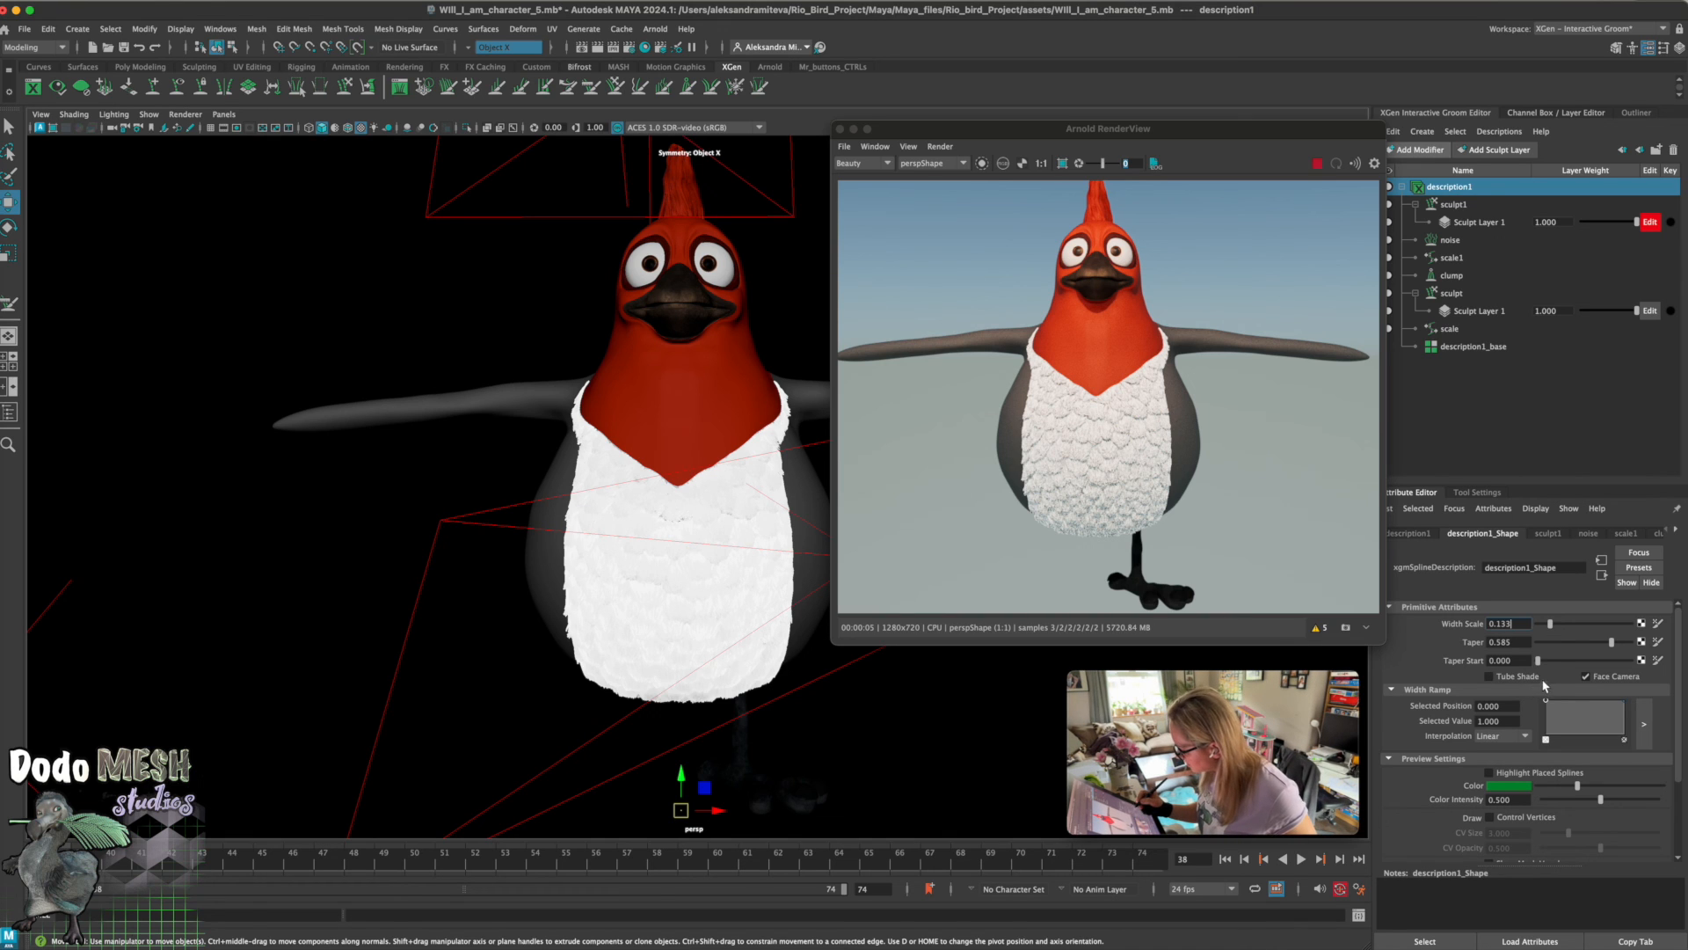
# Try a slightly negative Taper on description1_Shape, then raise the Taper to 1.000
pyautogui.moveTo(1612, 646); pyautogui.dragTo(1582, 650)
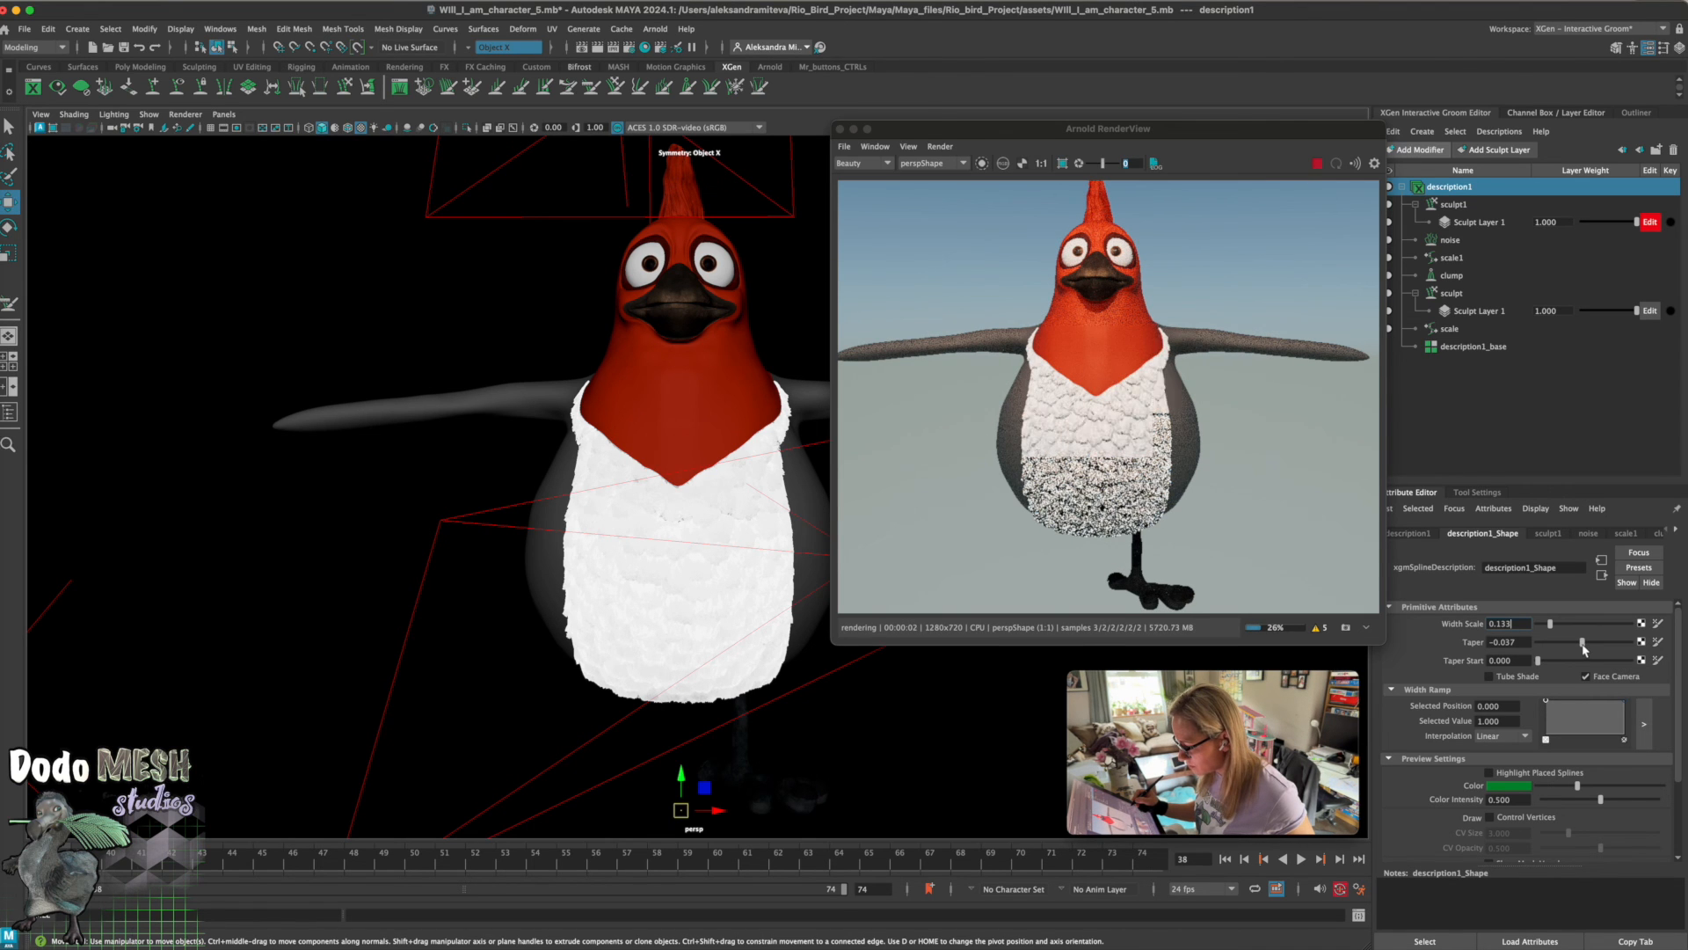
pyautogui.moveTo(1584, 649); pyautogui.dragTo(1634, 645)
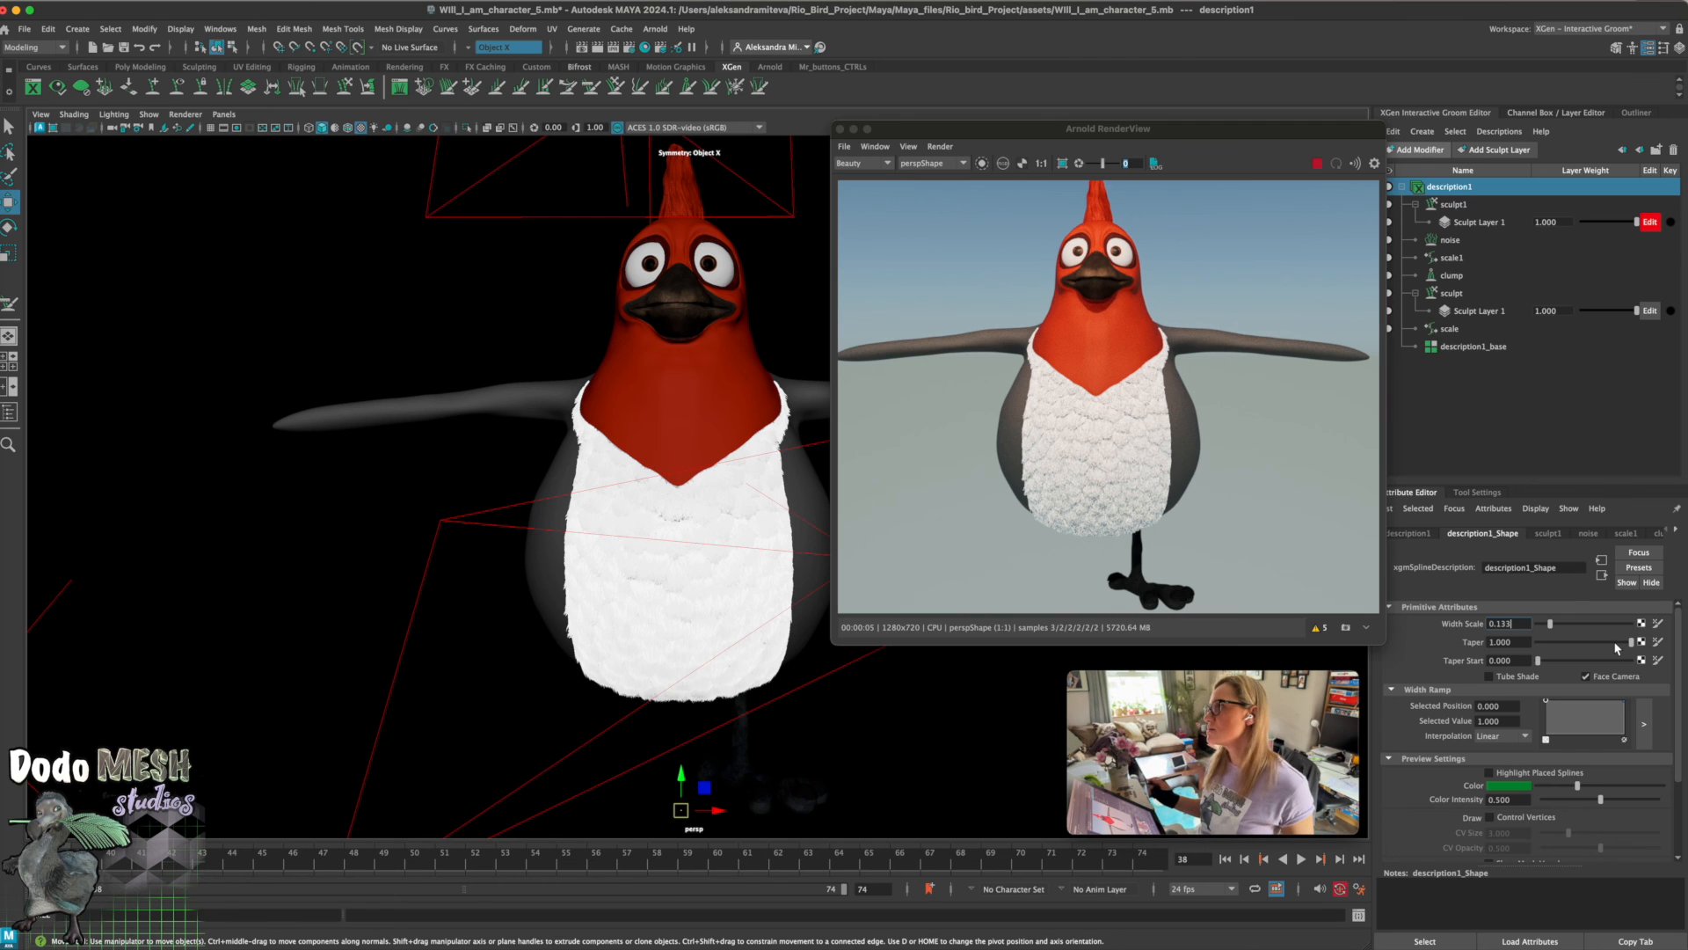
# Examine the chest feathers from the bird's side in the live render and review the Arnold render log
pyautogui.keyDown('alt'); pyautogui.moveTo(874, 701); pyautogui.dragTo(827, 716); pyautogui.keyUp('alt')
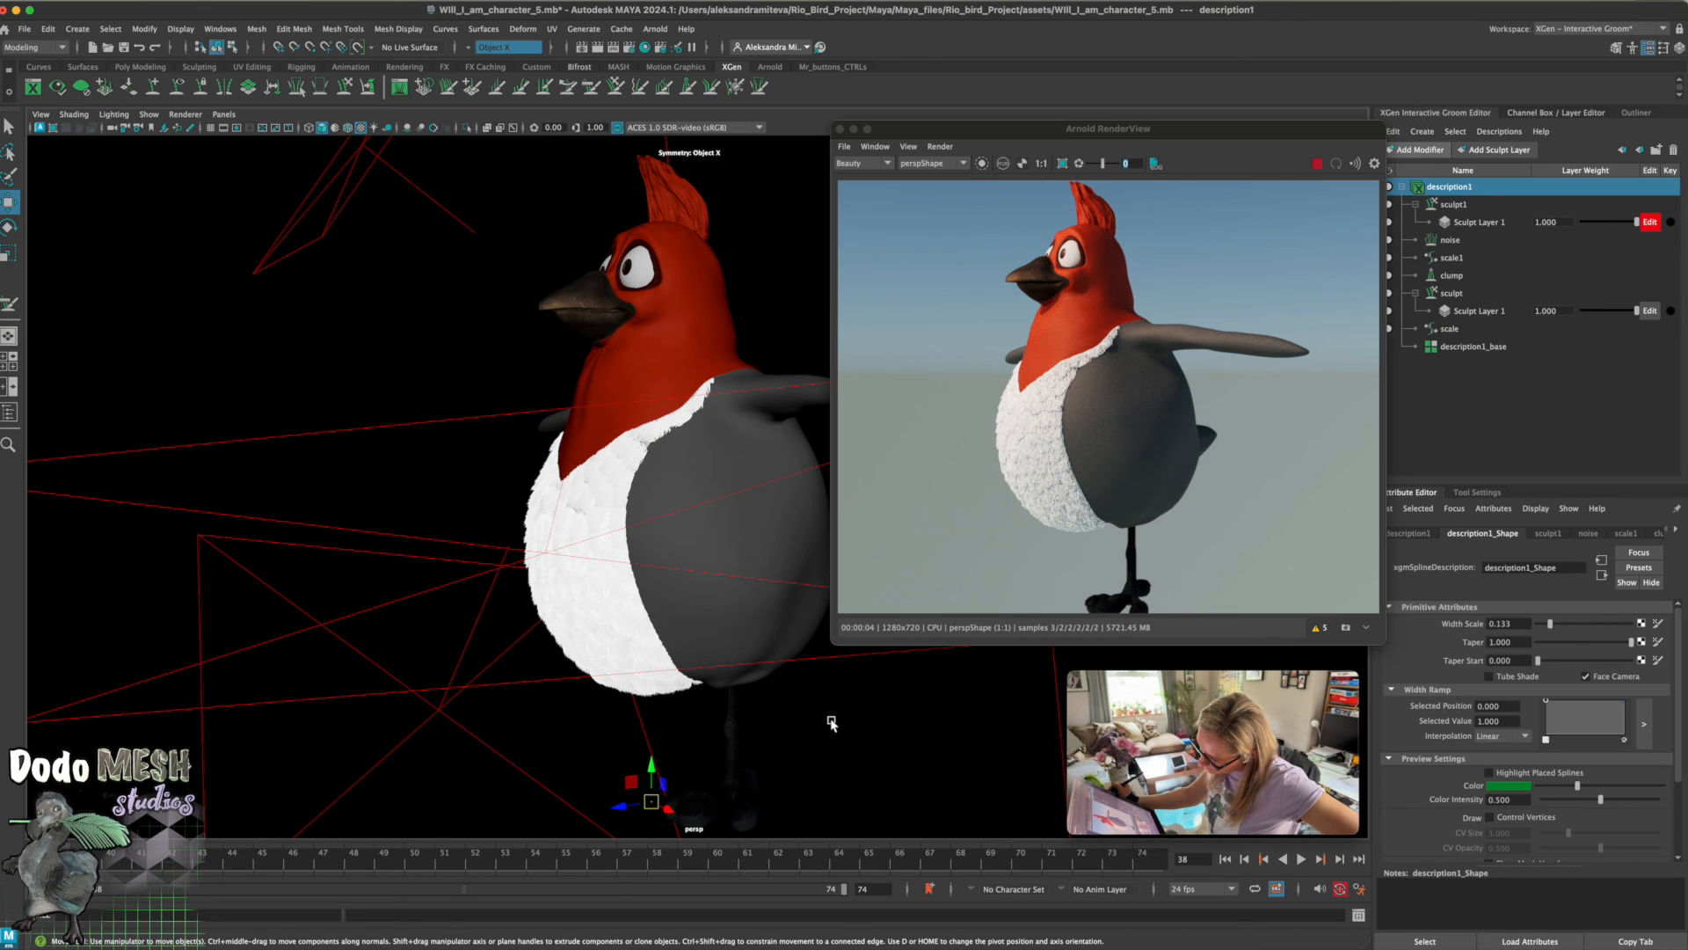
pyautogui.click(1318, 627)
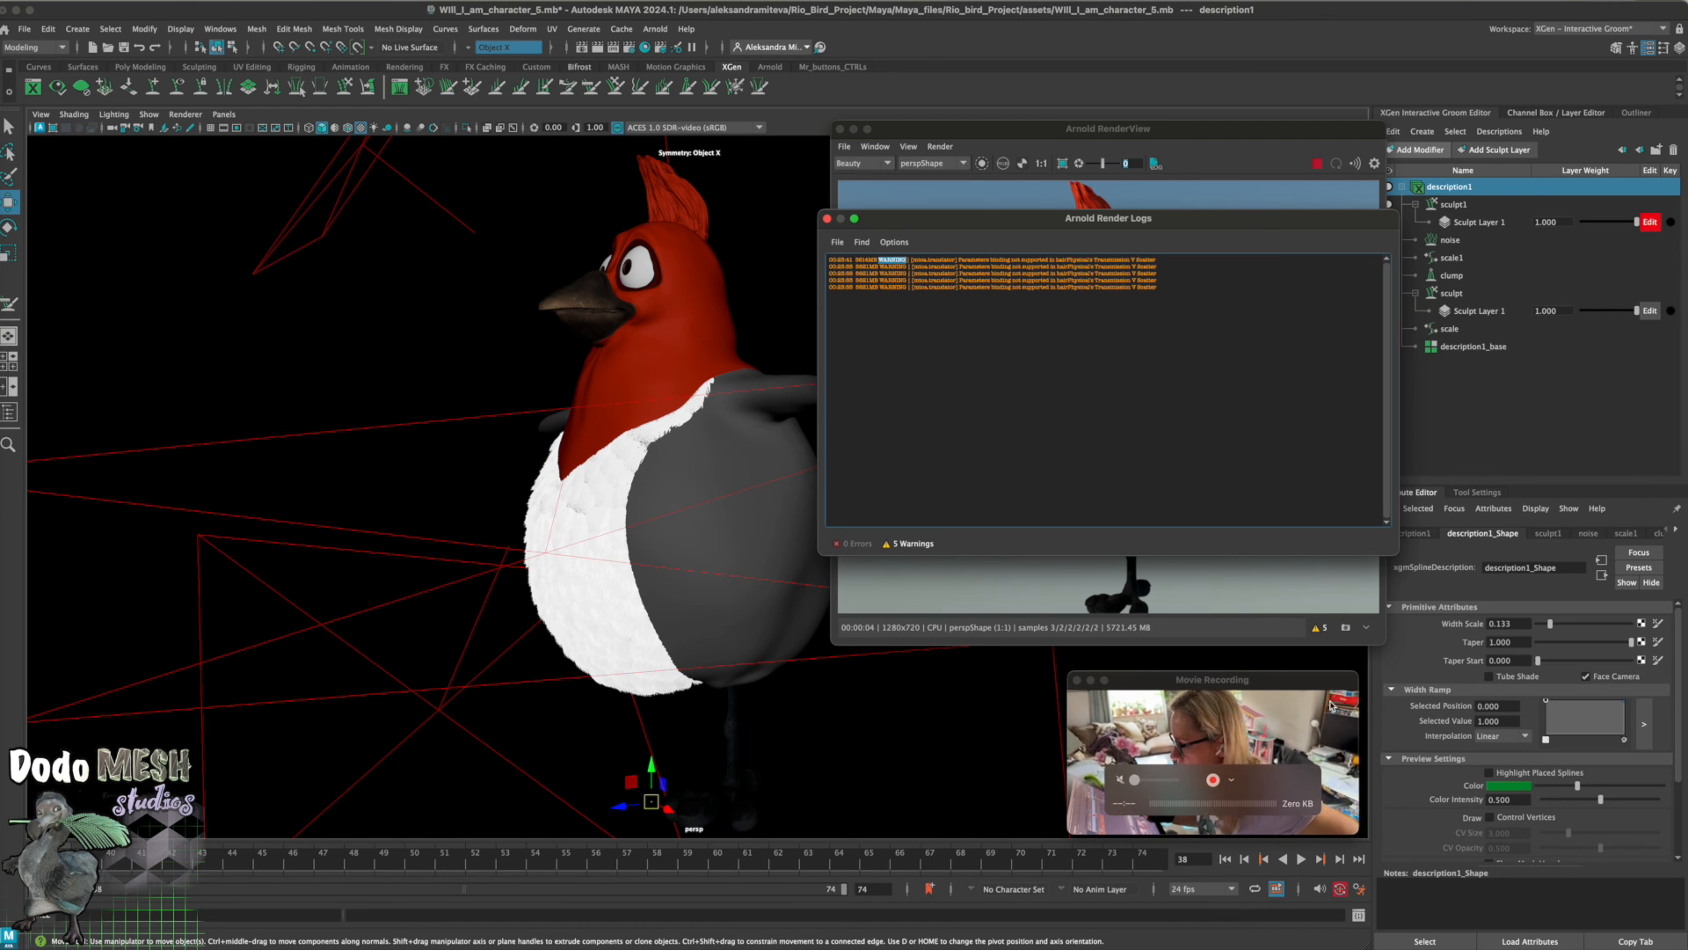
pyautogui.click(828, 219)
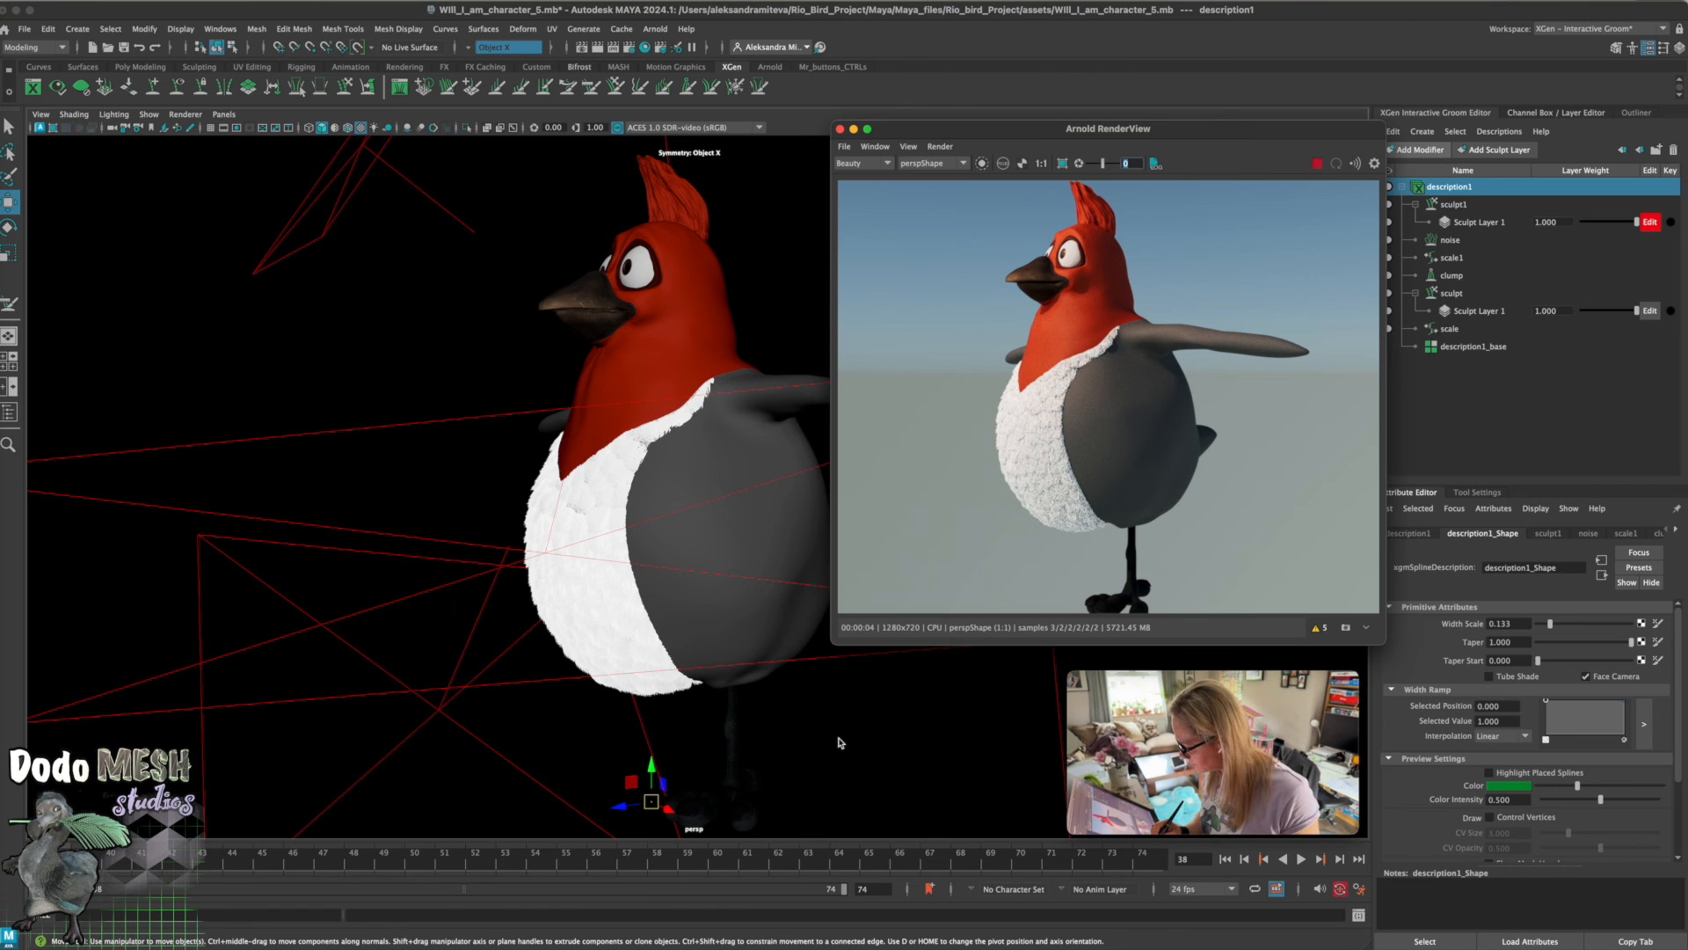
# Examine the chest feathers from three-quarter and front views in the live render, and stop the interactive render
pyautogui.keyDown('alt'); pyautogui.moveTo(843, 753); pyautogui.dragTo(844, 749); pyautogui.keyUp('alt')
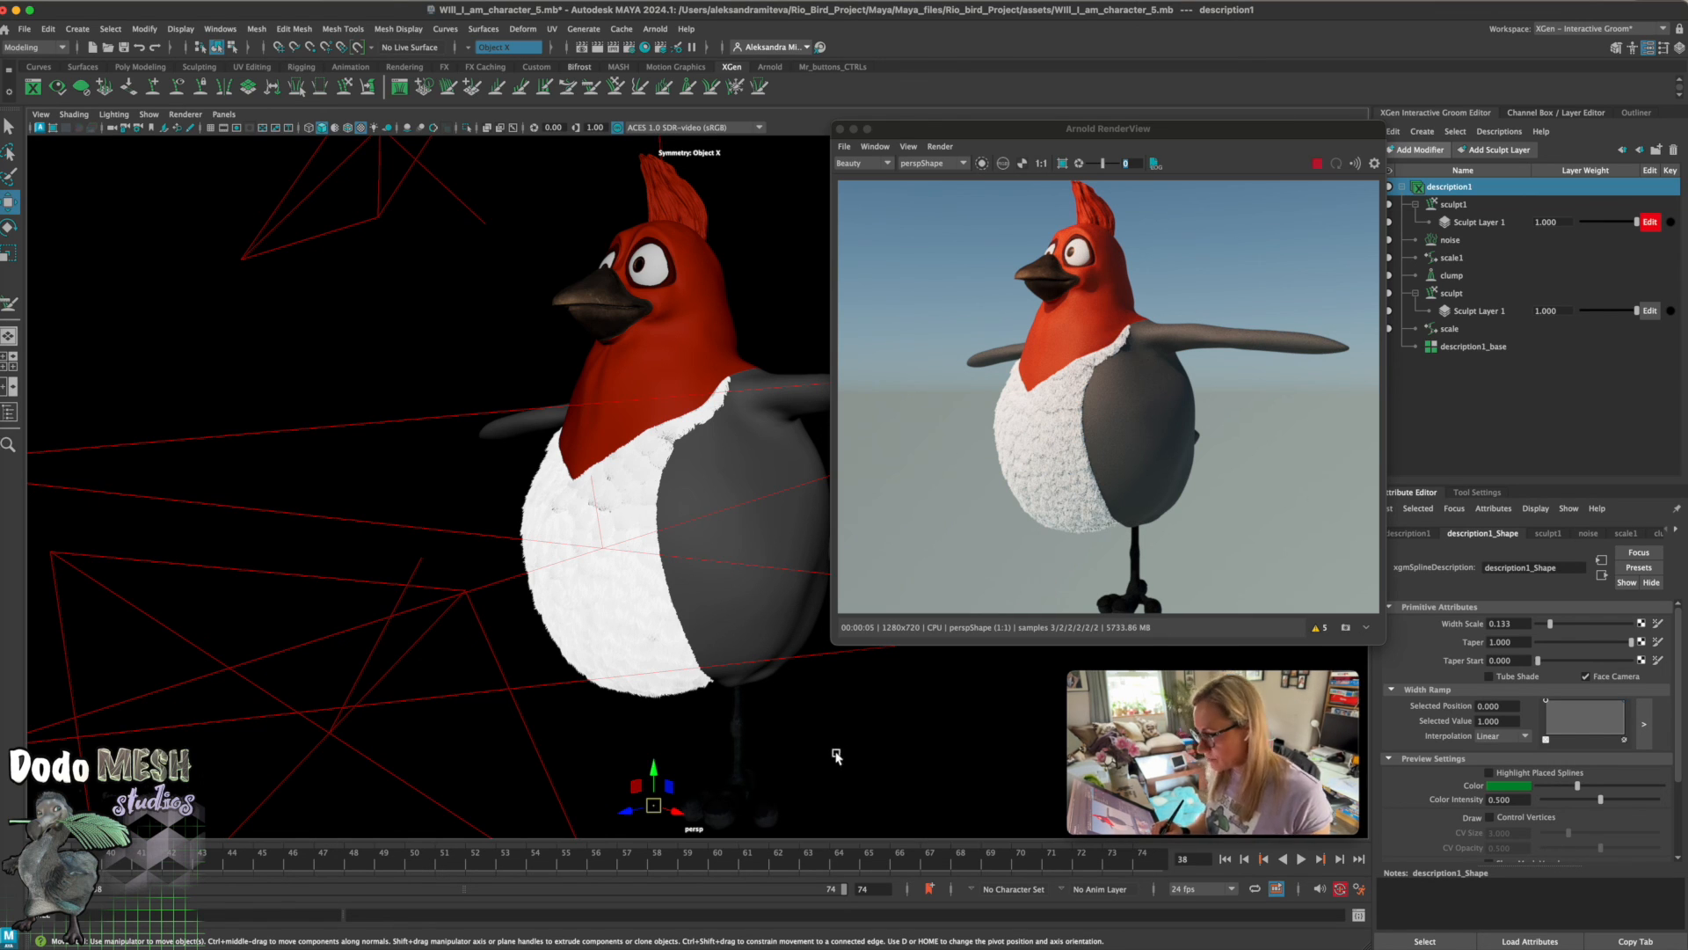
pyautogui.keyDown('alt'); pyautogui.moveTo(836, 758); pyautogui.dragTo(872, 752); pyautogui.keyUp('alt')
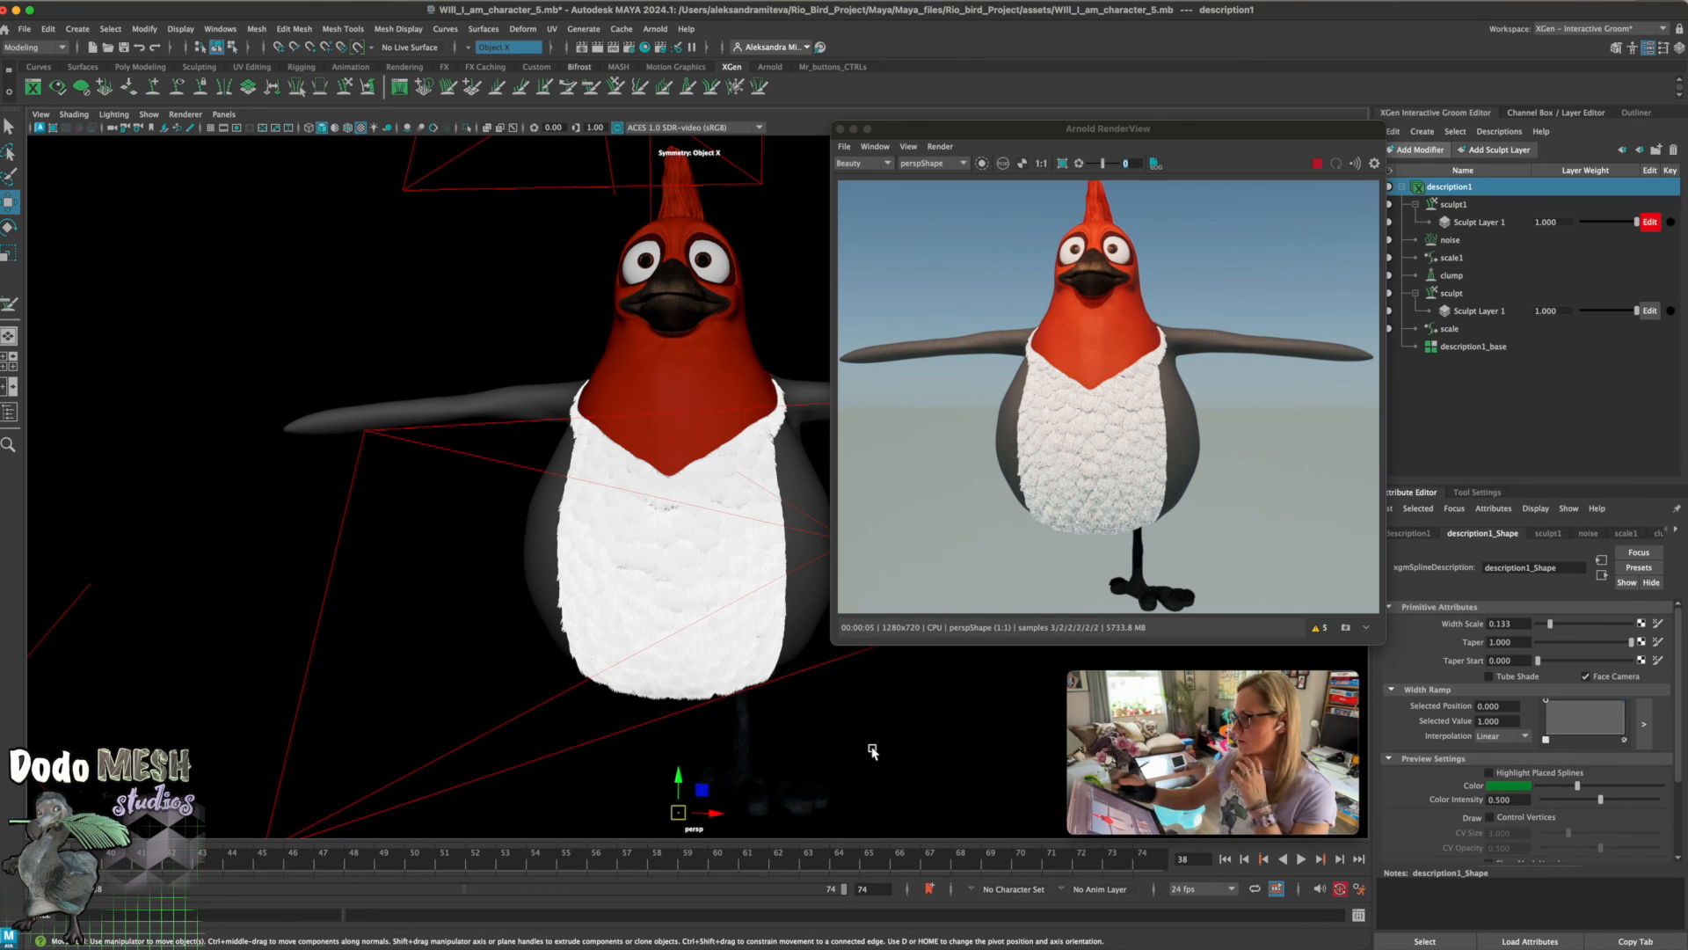
pyautogui.click(1323, 164)
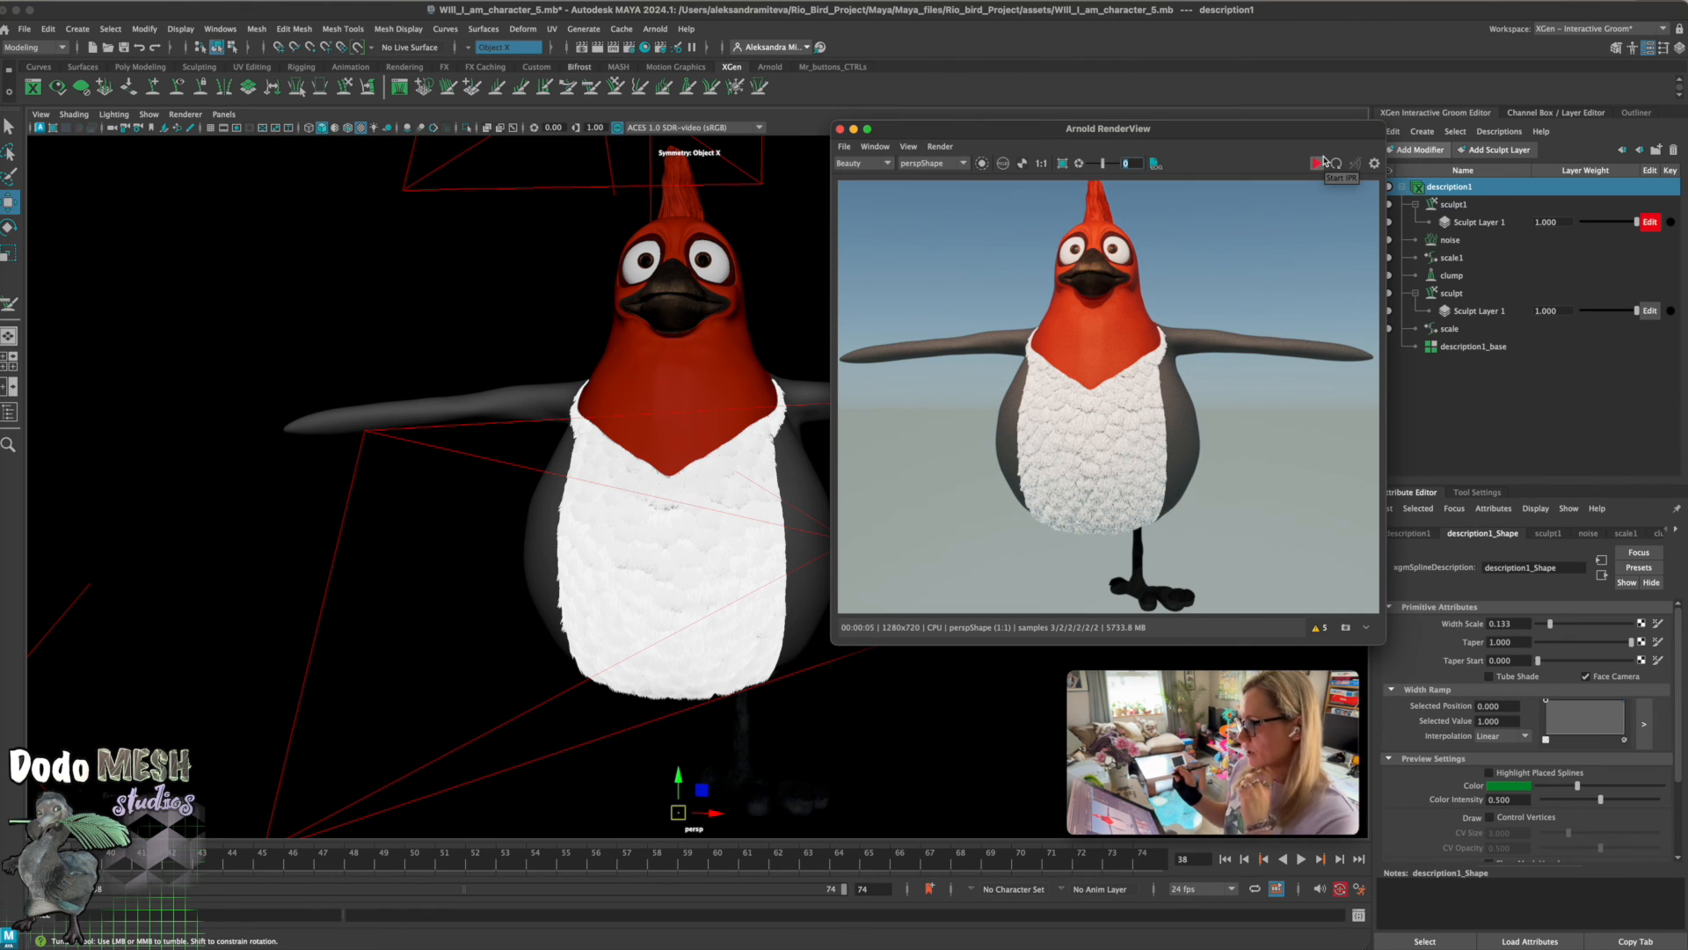